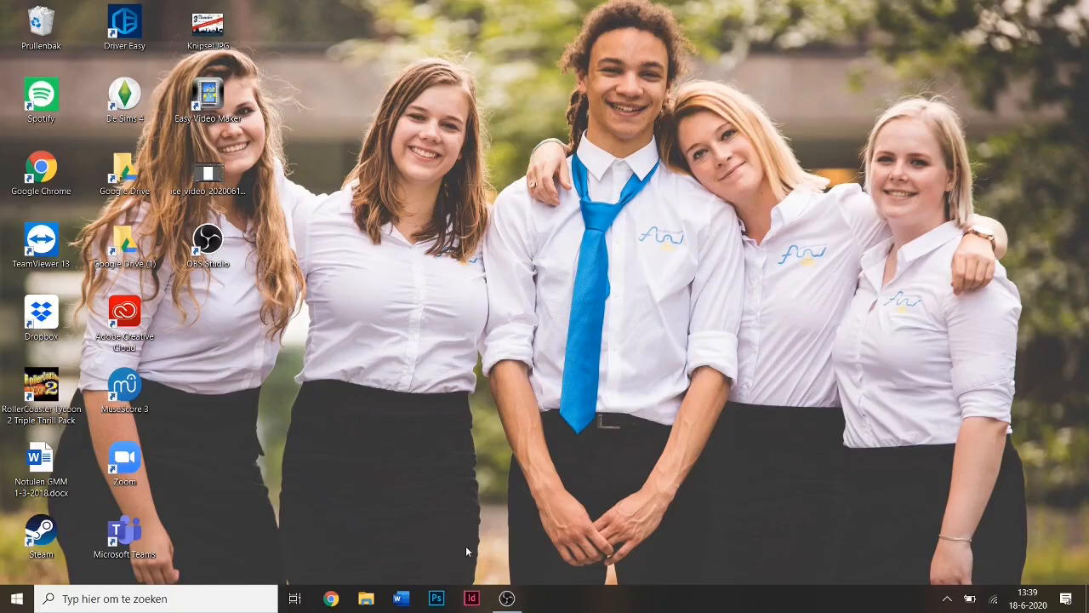
Launch InDesign from the taskbar and wait for its start screen.
{"action": "left_click", "coordinate": [472, 598]}
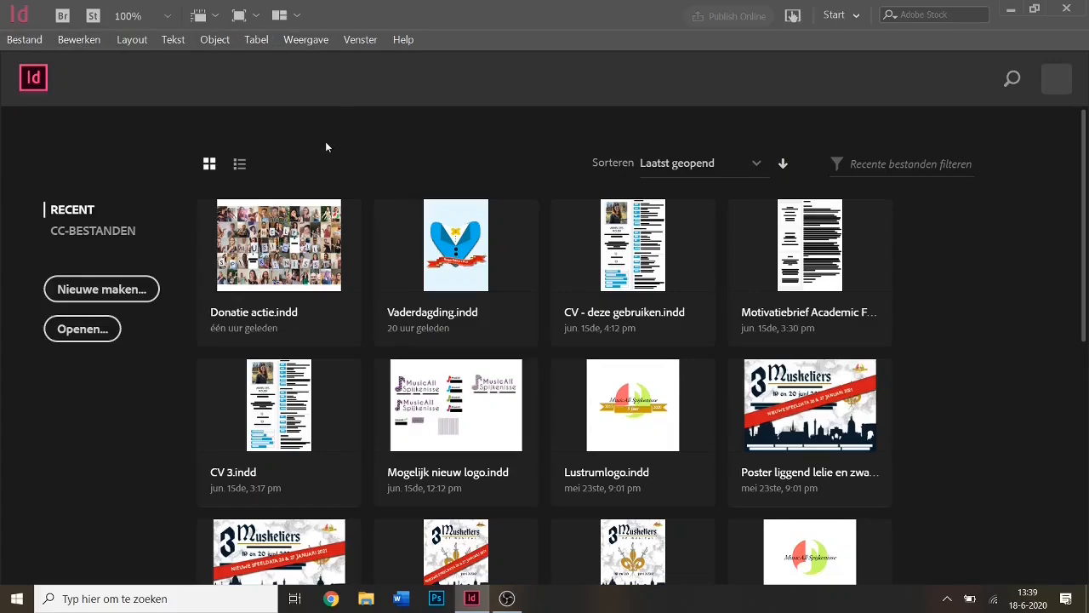
Start a new document, browse the Drukwerk and Opgeslagen presets, and choose A5 (148 × 210 mm).
{"action": "left_click", "coordinate": [115, 290]}
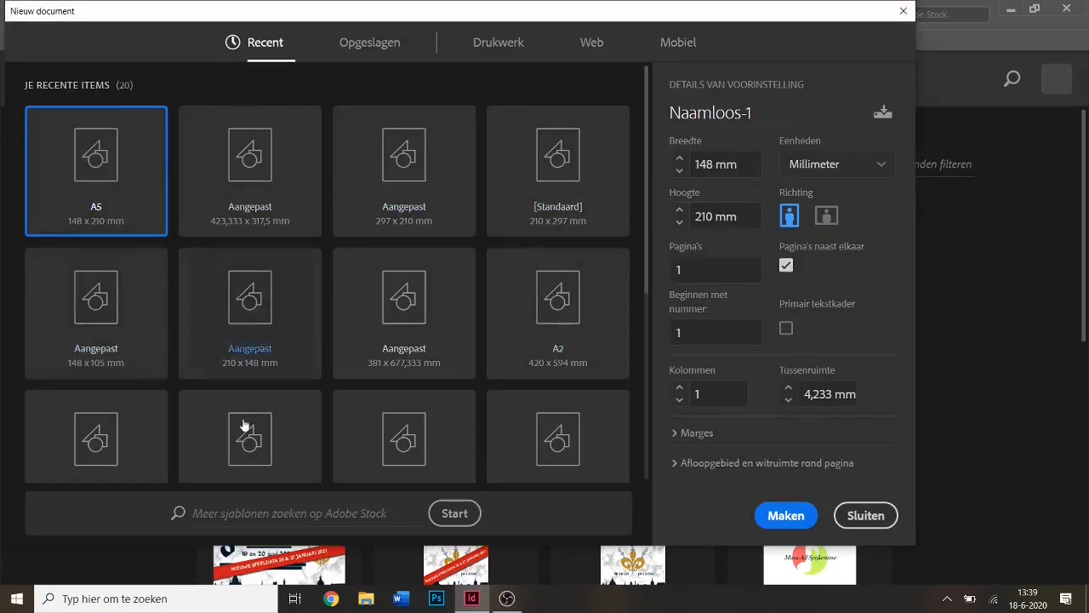
{"action": "scroll", "coordinate": [489, 380], "scroll_direction": "down", "scroll_amount": 3}
{"action": "scroll", "coordinate": [490, 383], "scroll_direction": "up", "scroll_amount": 3}
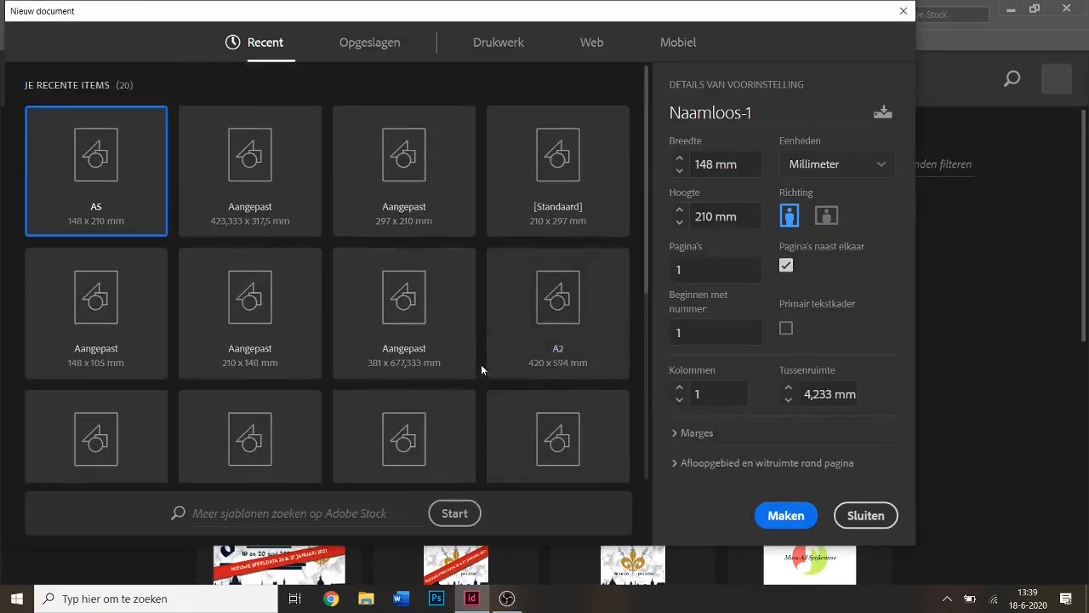
{"action": "left_click", "coordinate": [498, 44]}
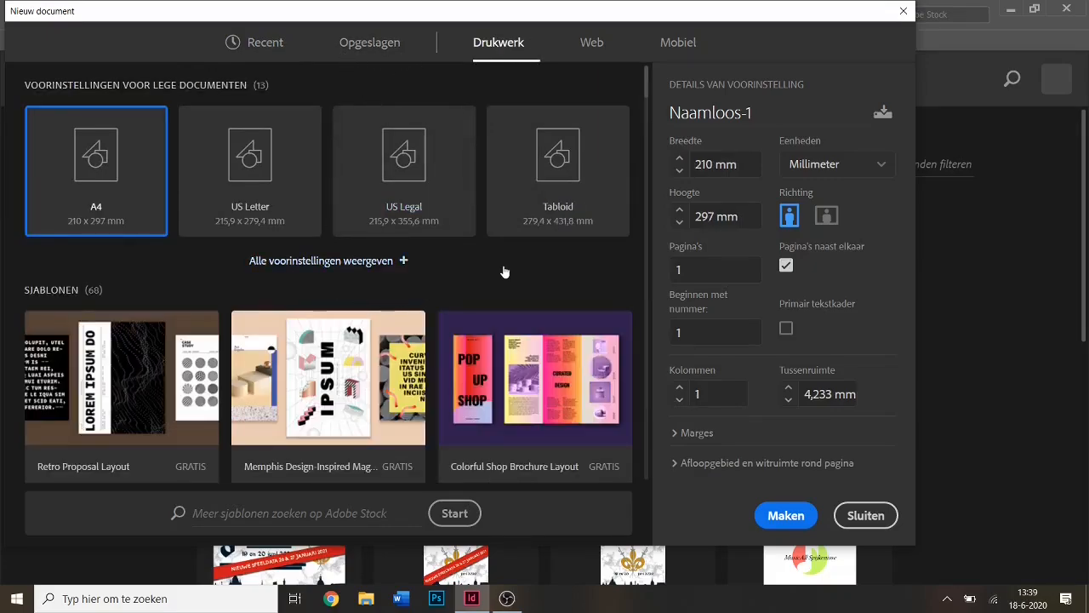
{"action": "scroll", "coordinate": [542, 270], "scroll_direction": "down", "scroll_amount": 2}
{"action": "scroll", "coordinate": [541, 262], "scroll_direction": "up", "scroll_amount": 2}
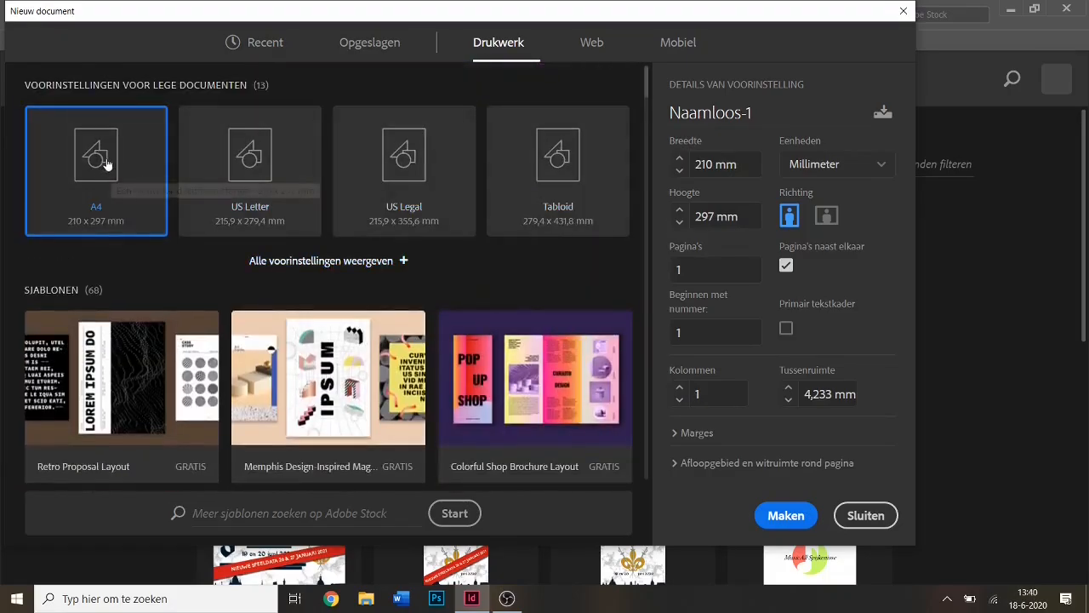
{"action": "left_click", "coordinate": [370, 47]}
{"action": "left_click", "coordinate": [268, 47]}
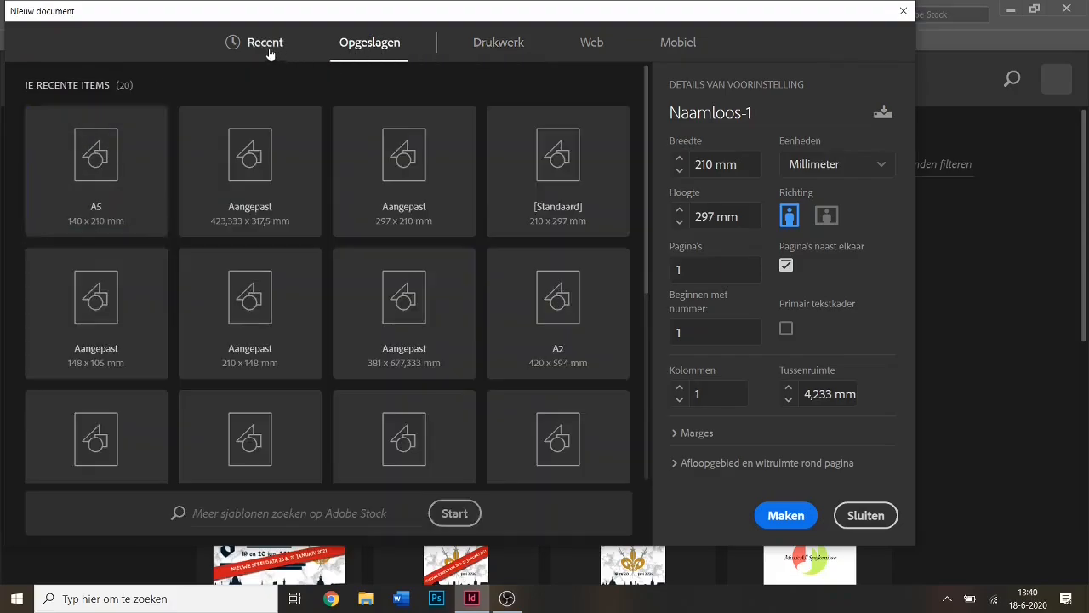
{"action": "left_click", "coordinate": [91, 176]}
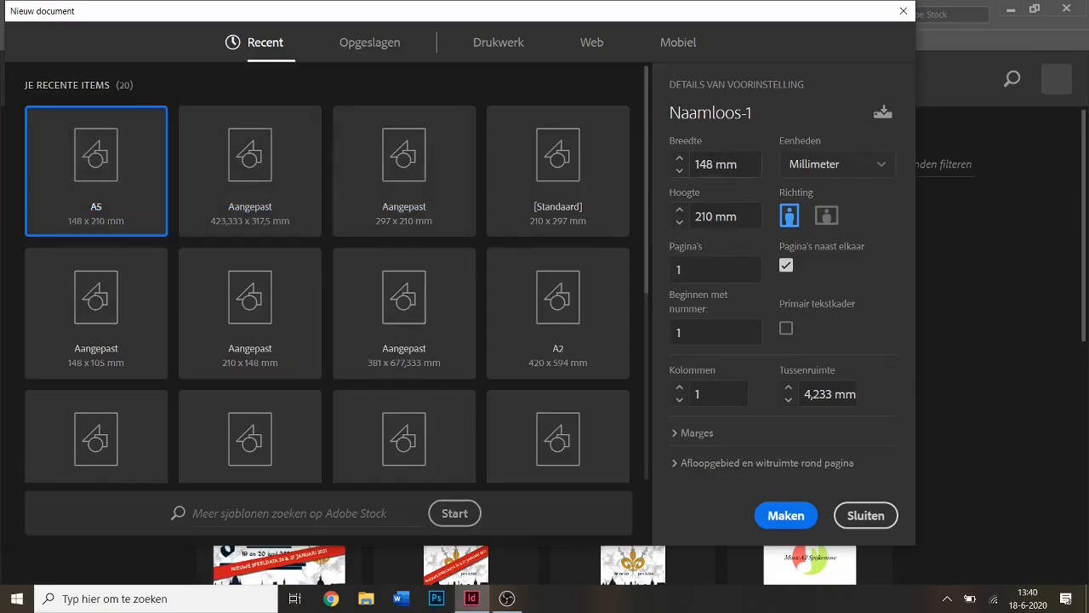
Name the new A5 document 'InDesign Workshop Card', leaving units in millimetres.
{"action": "left_click", "coordinate": [713, 164]}
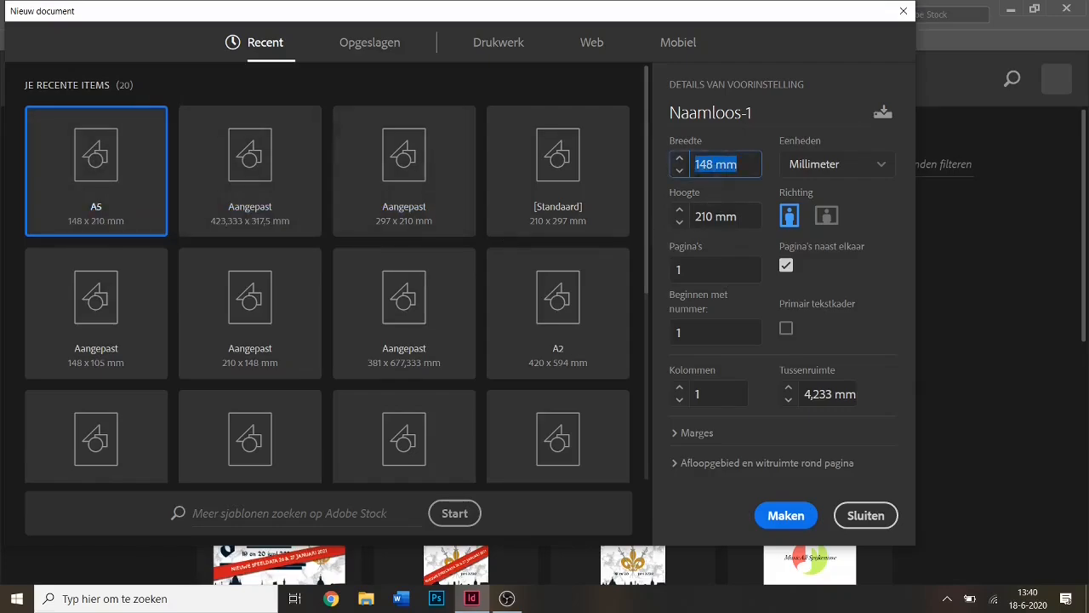
{"action": "left_click", "coordinate": [763, 118]}
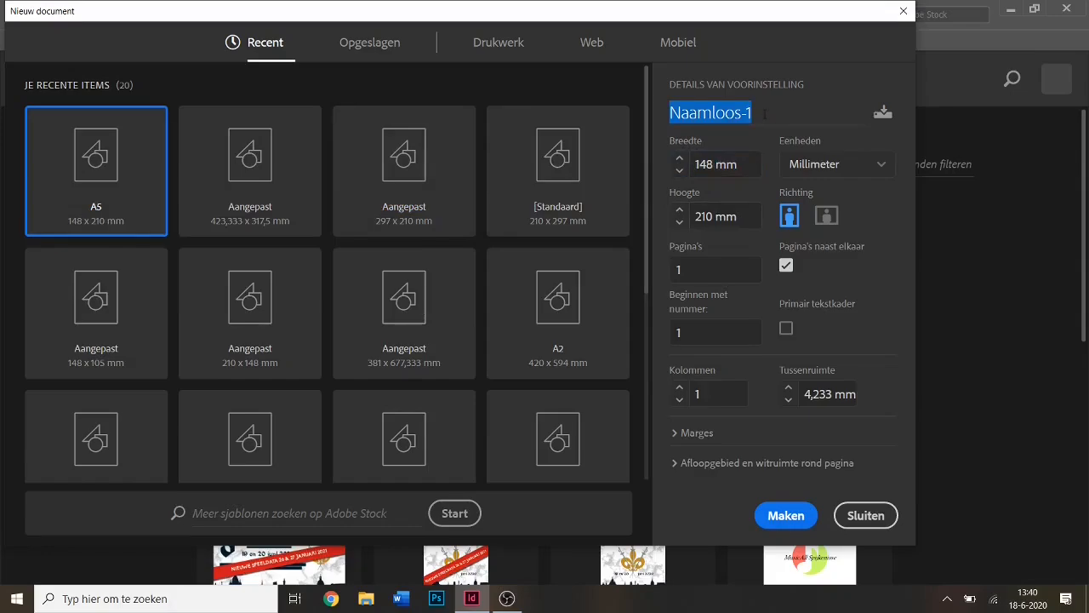
{"action": "type", "text": "InD"}
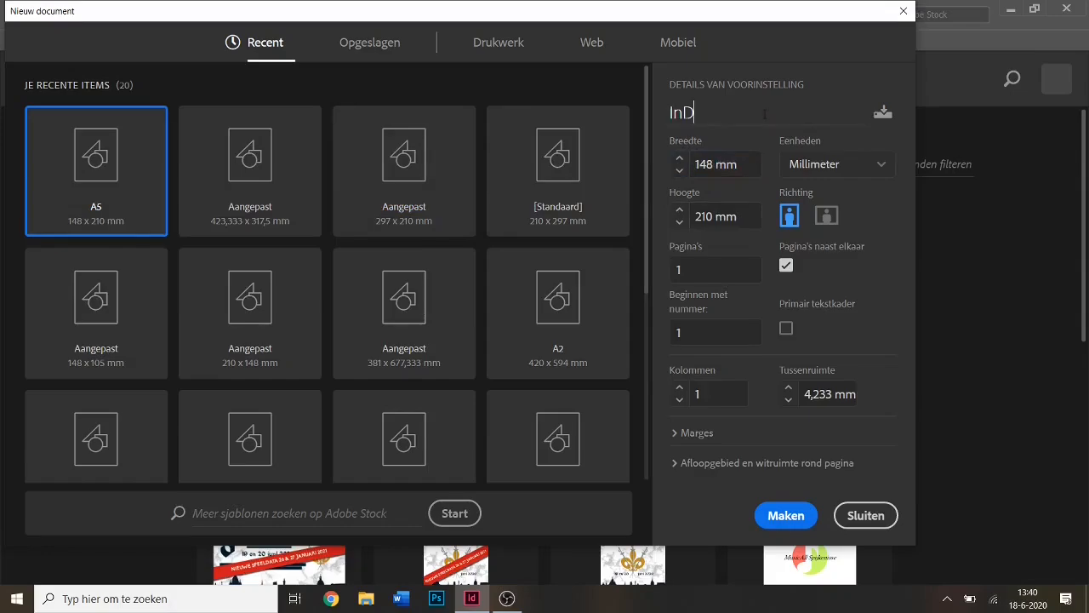
{"action": "type", "text": "esign Worksho"}
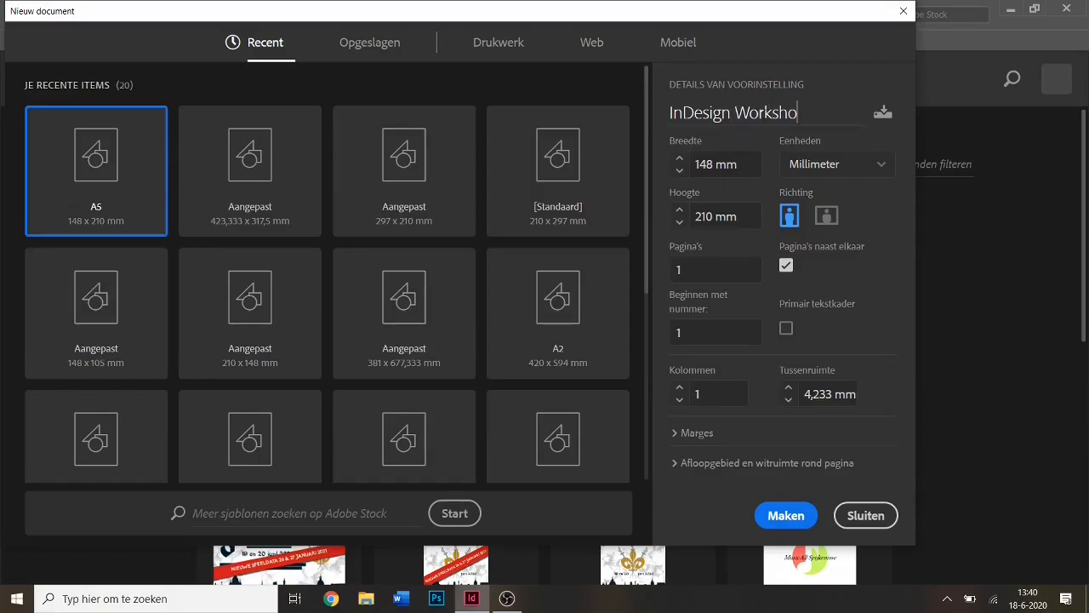
{"action": "type", "text": "p Card"}
{"action": "left_click", "coordinate": [722, 164]}
{"action": "left_click", "coordinate": [882, 169]}
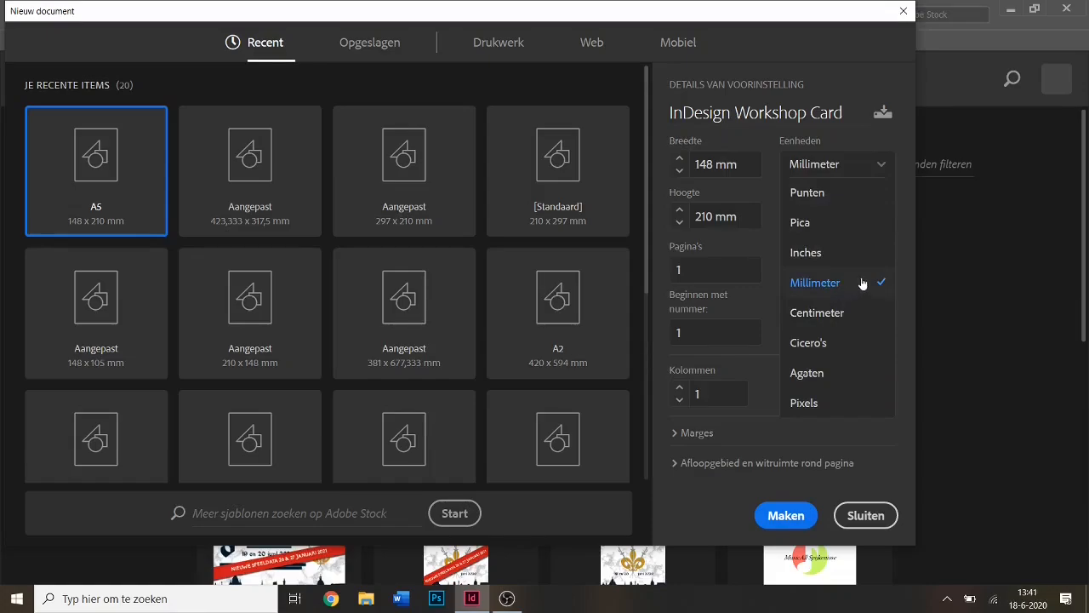
{"action": "left_click", "coordinate": [855, 409]}
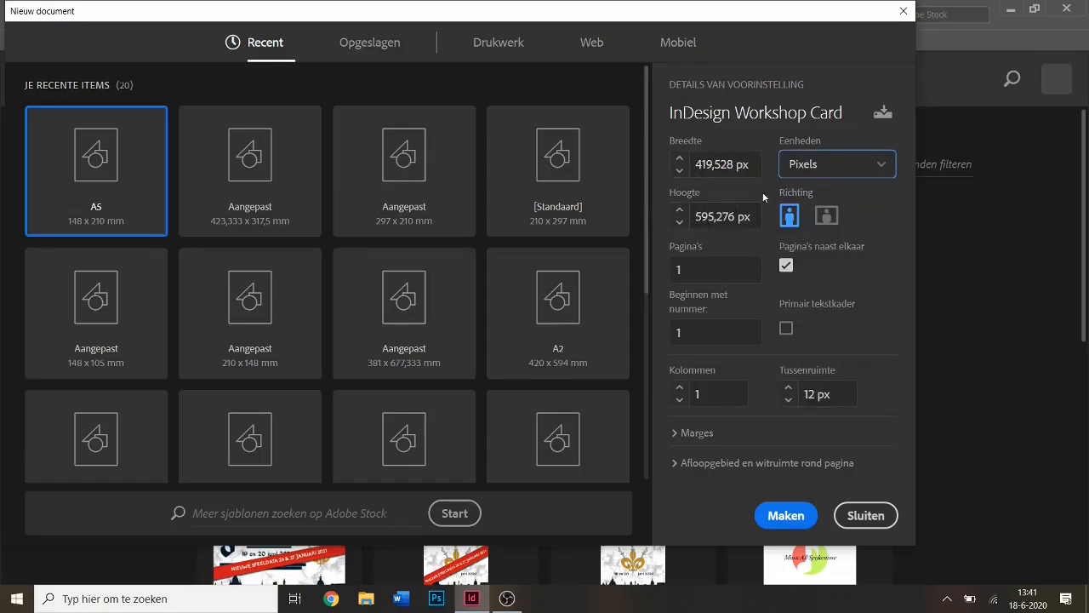
{"action": "left_click", "coordinate": [880, 165]}
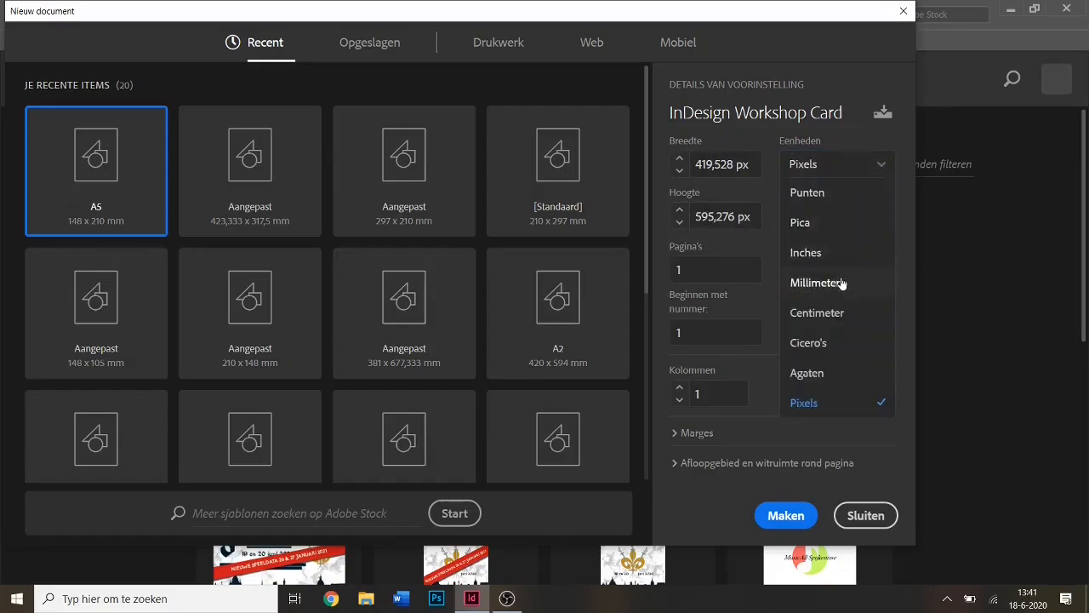
{"action": "left_click", "coordinate": [841, 283]}
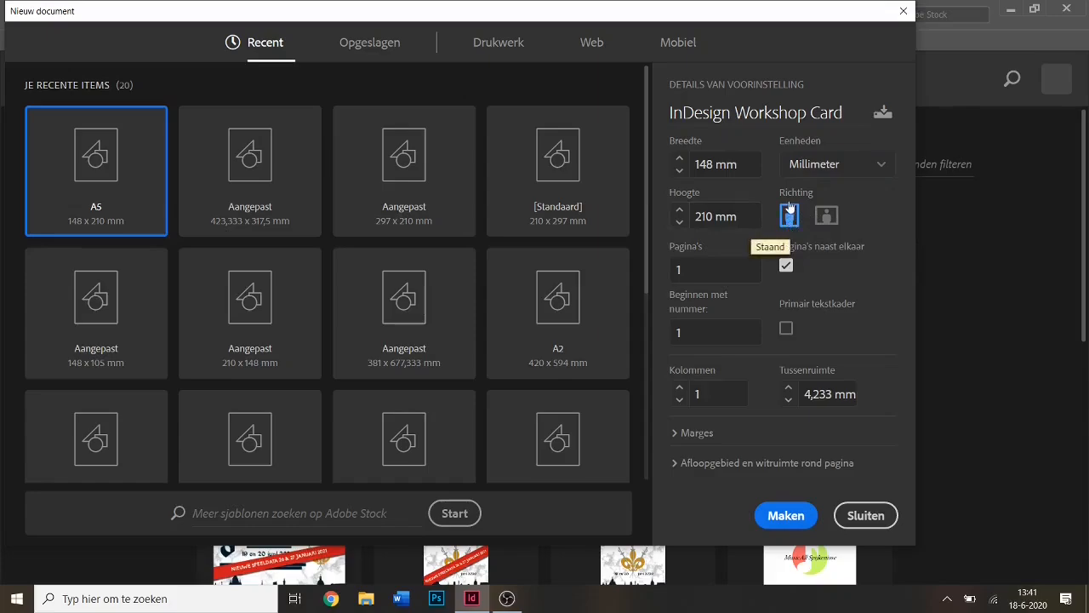
{"action": "left_click", "coordinate": [826, 216]}
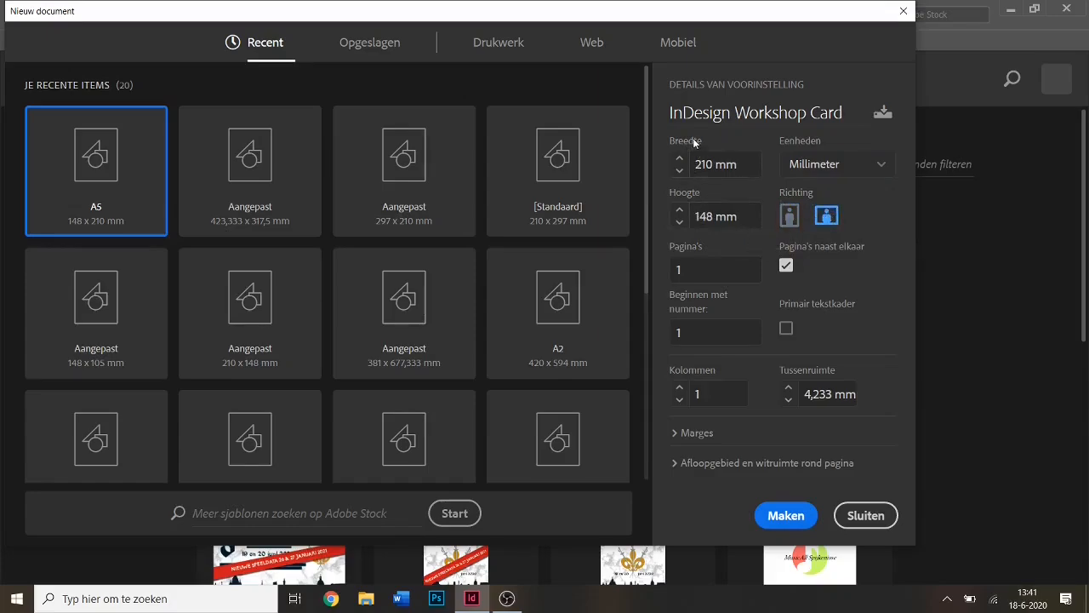
{"action": "left_click", "coordinate": [788, 222]}
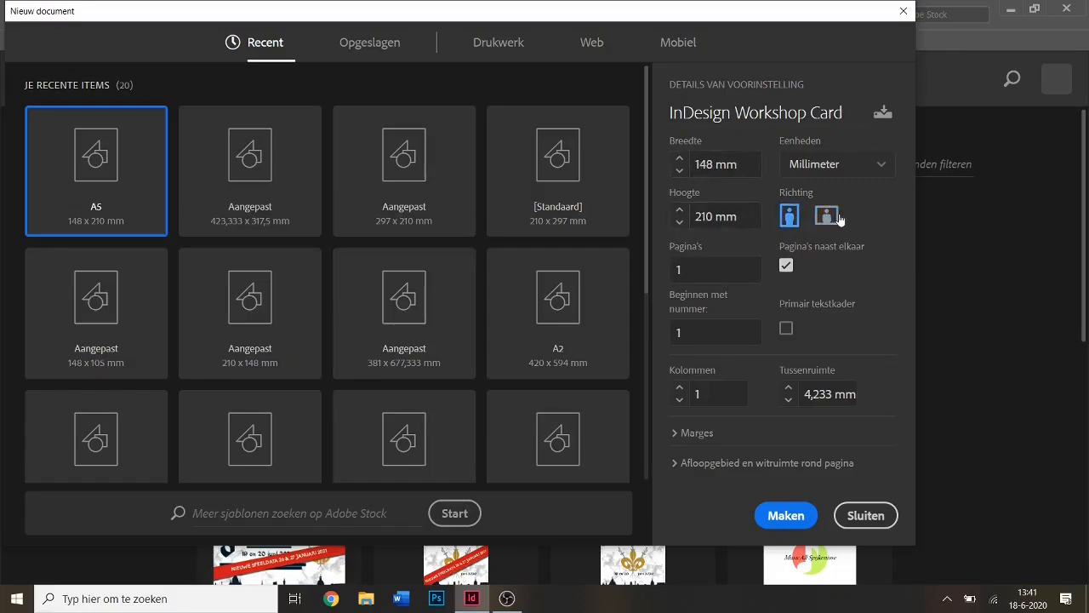
{"action": "left_click", "coordinate": [835, 219]}
{"action": "left_click", "coordinate": [790, 218]}
{"action": "left_click", "coordinate": [690, 266]}
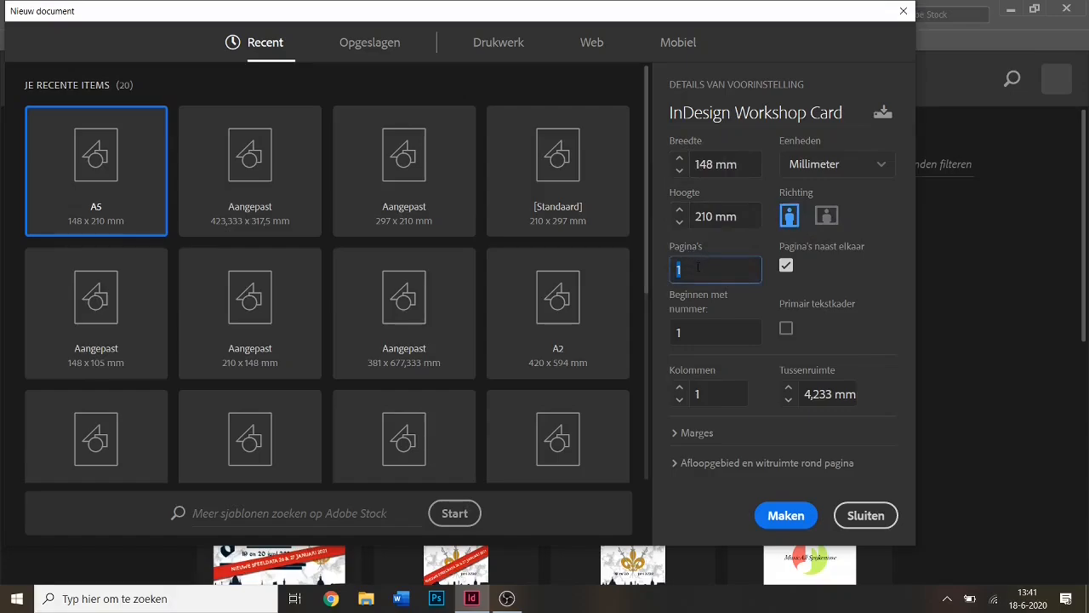
{"action": "left_click", "coordinate": [697, 269]}
{"action": "left_click", "coordinate": [879, 288]}
Create the A5 document and reapply the [Essentiële elementen] workspace.
{"action": "left_click", "coordinate": [784, 516]}
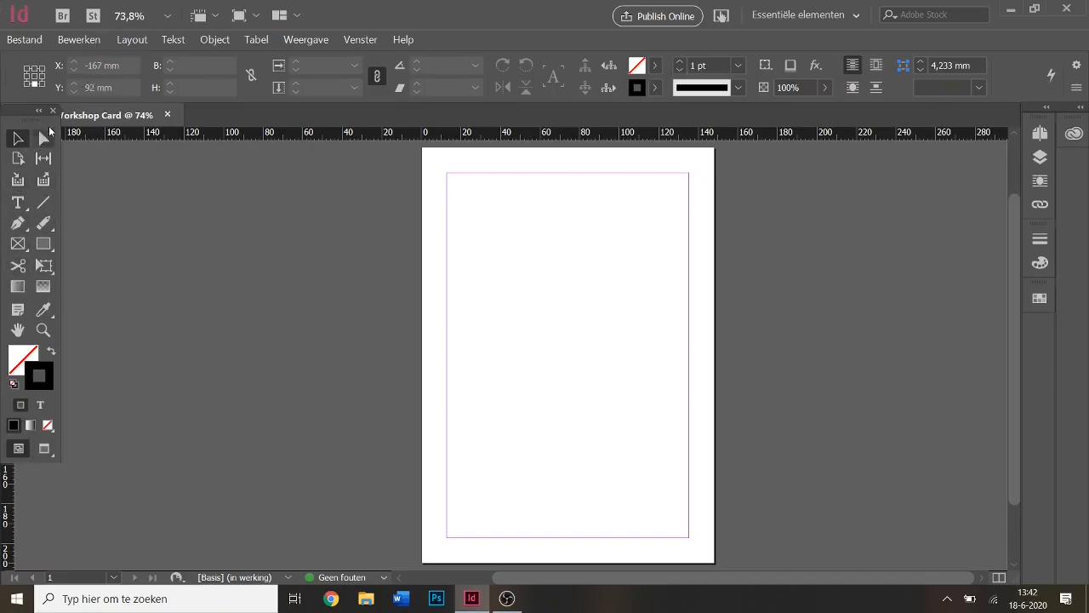
{"action": "left_click", "coordinate": [376, 40]}
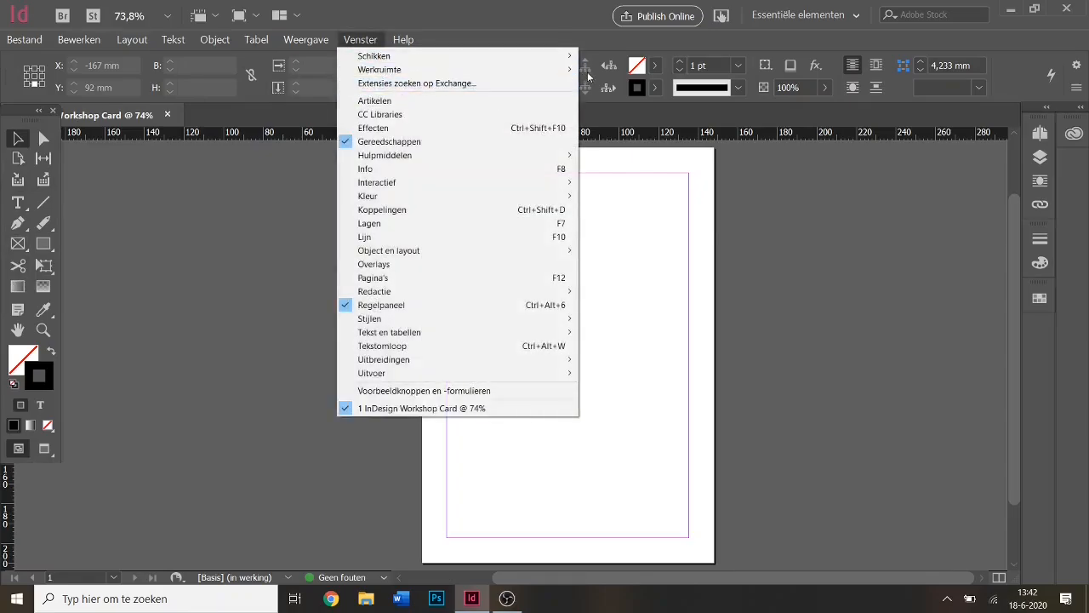
{"action": "mouse_move", "coordinate": [564, 70]}
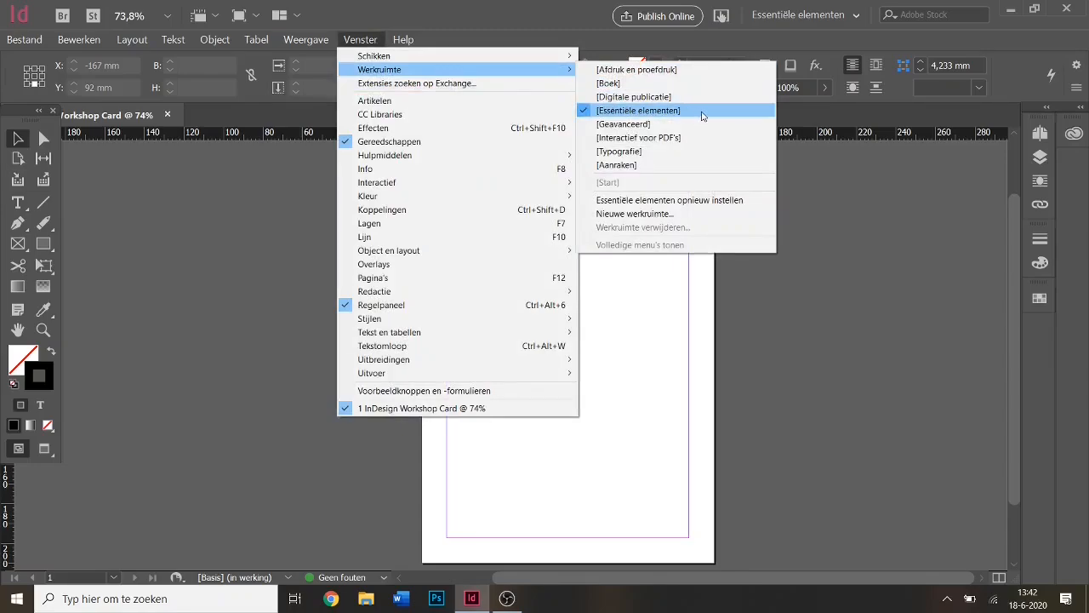
{"action": "left_click", "coordinate": [703, 112]}
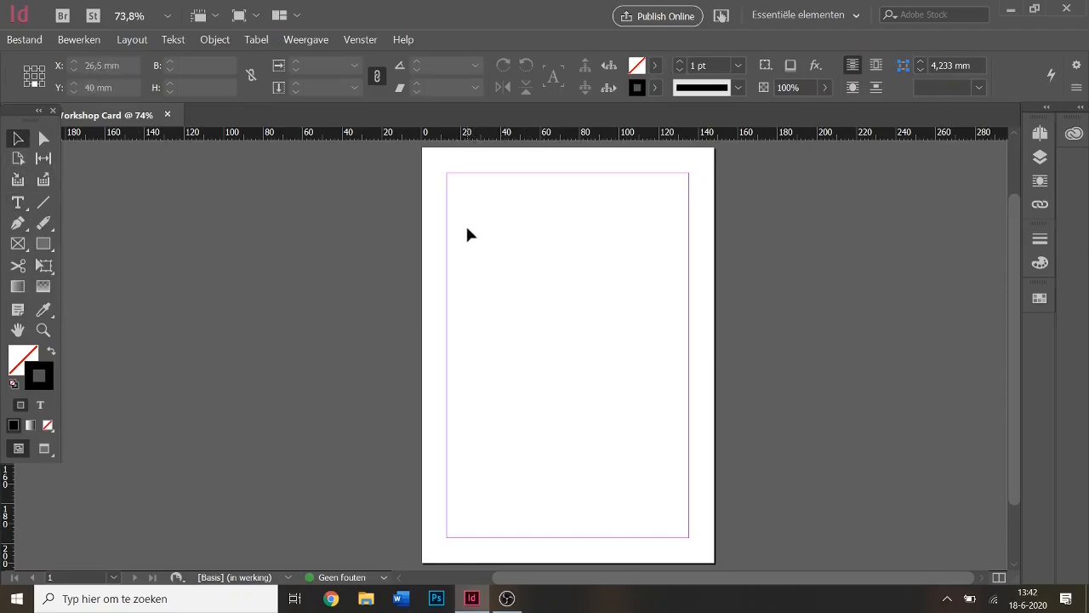
Draw a rectangle frame on the page and fill it with [Zwart].
{"action": "left_click_drag", "start_coordinate": [452, 218], "coordinate": [668, 385]}
{"action": "left_click", "coordinate": [43, 244]}
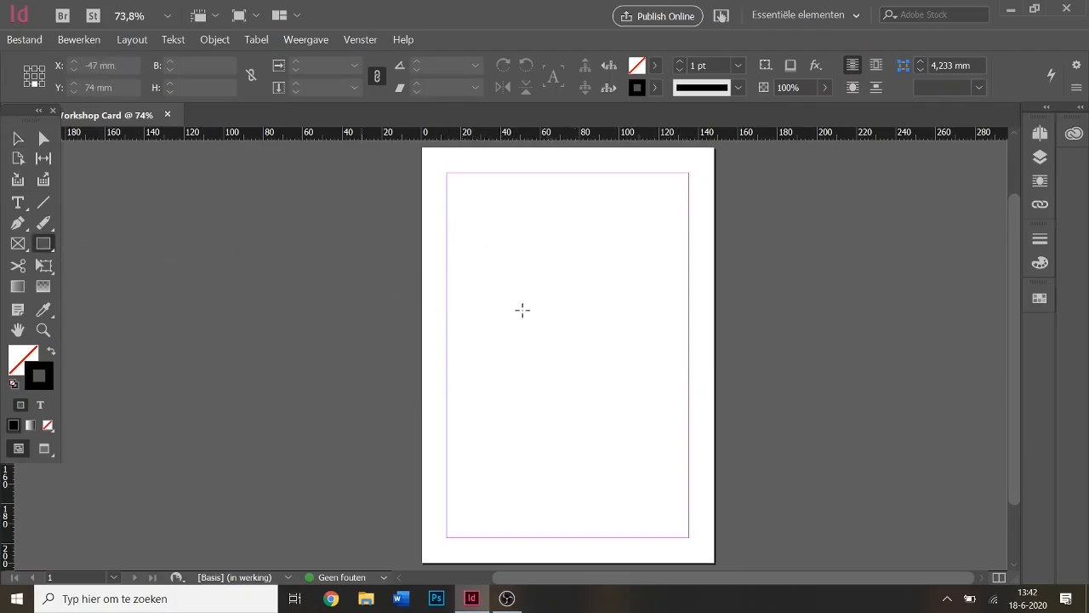
{"action": "left_click_drag", "start_coordinate": [549, 285], "coordinate": [656, 435]}
{"action": "key", "text": "v"}
{"action": "left_click_drag", "start_coordinate": [586, 341], "coordinate": [528, 314]}
{"action": "left_click_drag", "start_coordinate": [570, 284], "coordinate": [482, 242]}
{"action": "left_click", "coordinate": [644, 73]}
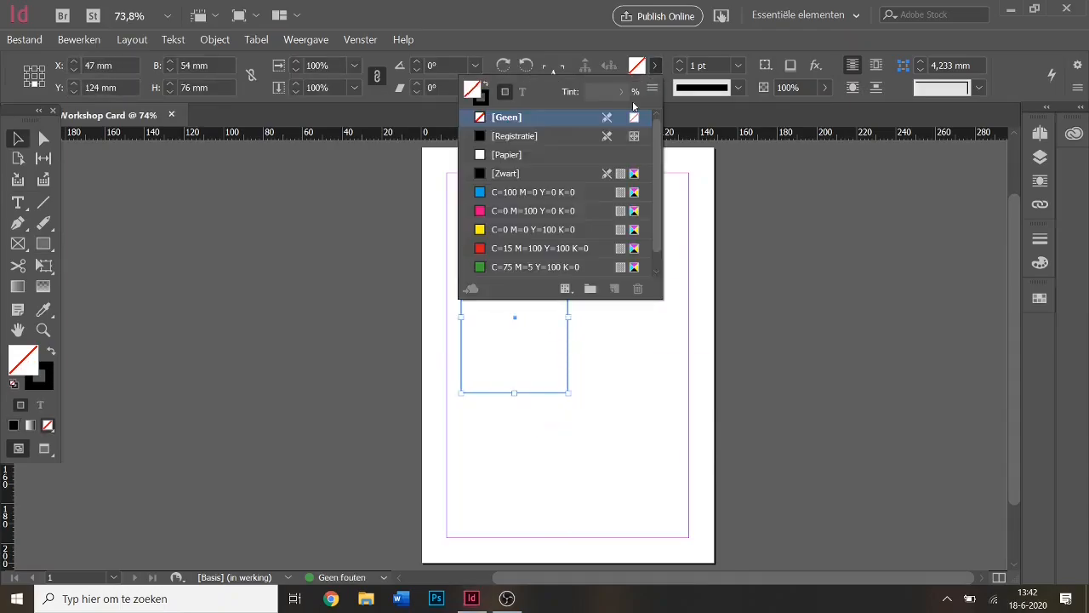
{"action": "left_click", "coordinate": [556, 169]}
Resize the black rectangle to a near square of about 92 × 92.5 mm at the top margin.
{"action": "left_click_drag", "start_coordinate": [523, 286], "coordinate": [559, 270]}
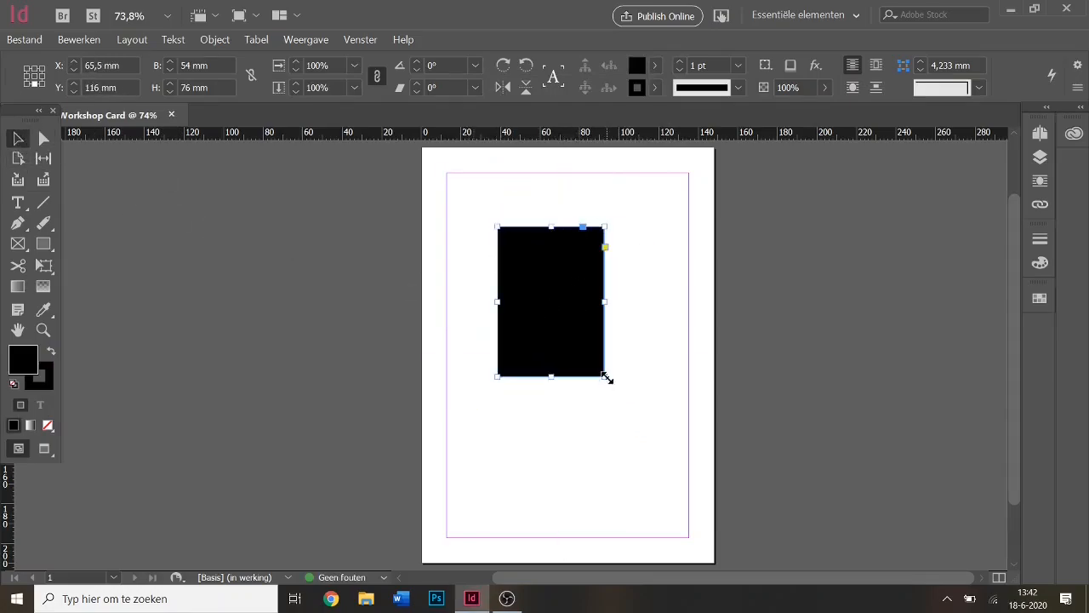
{"action": "left_click_drag", "start_coordinate": [604, 374], "coordinate": [652, 387]}
{"action": "mouse_move", "coordinate": [651, 306]}
{"action": "left_mouse_down"}
{"action": "mouse_move", "coordinate": [717, 307]}
{"action": "mouse_move", "coordinate": [639, 304]}
{"action": "left_mouse_up"}
{"action": "left_click_drag", "start_coordinate": [575, 389], "coordinate": [570, 503]}
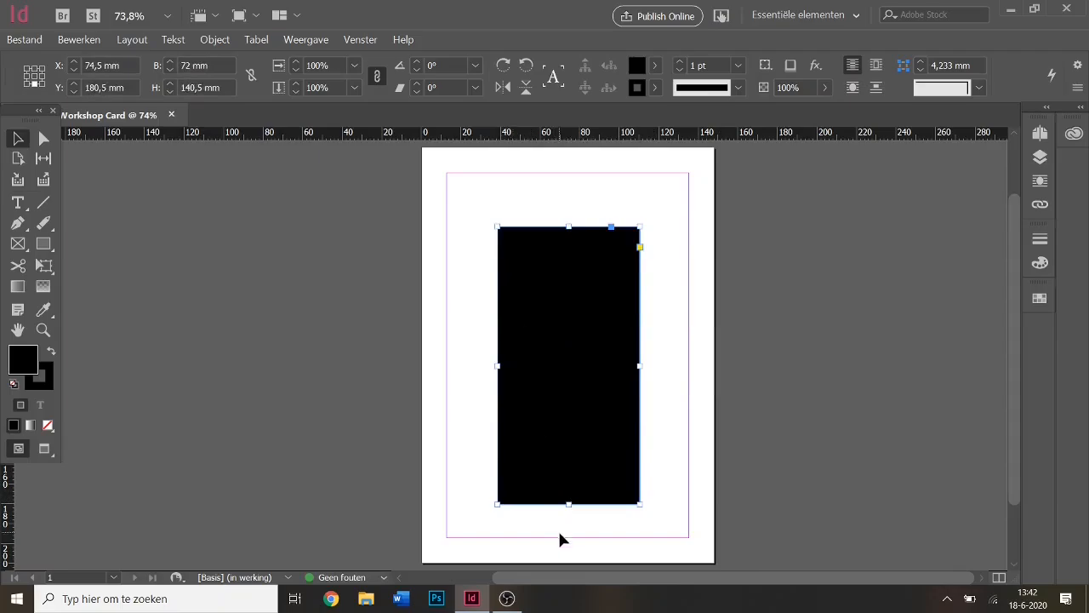
{"action": "left_click_drag", "start_coordinate": [571, 503], "coordinate": [569, 308]}
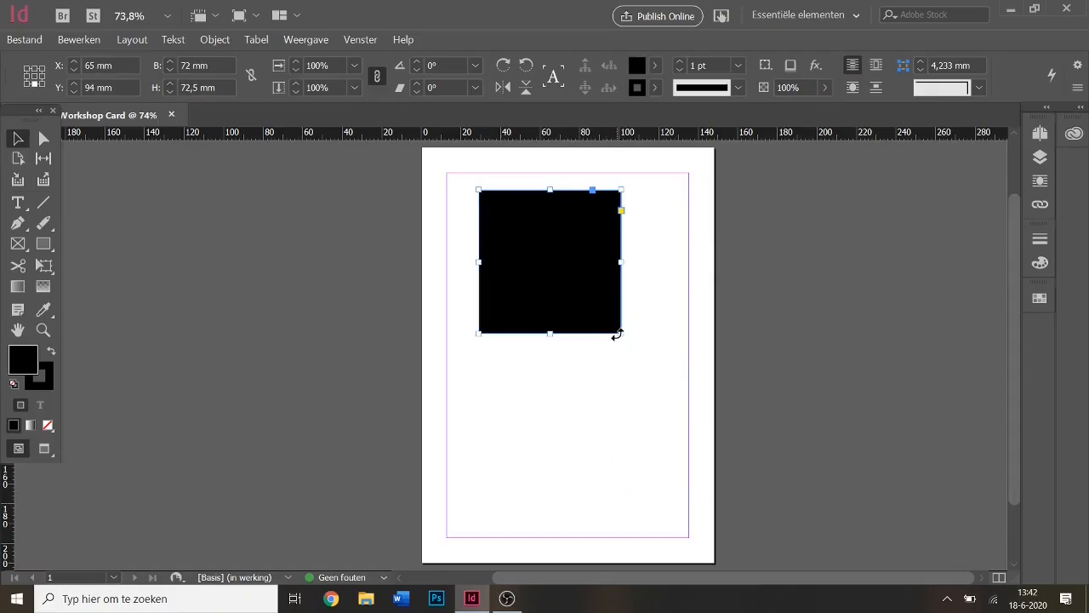
{"action": "left_click_drag", "start_coordinate": [622, 335], "coordinate": [602, 371]}
{"action": "mouse_move", "coordinate": [570, 261]}
{"action": "left_mouse_down"}
{"action": "mouse_move", "coordinate": [559, 246]}
{"action": "mouse_move", "coordinate": [570, 244]}
{"action": "left_mouse_up"}
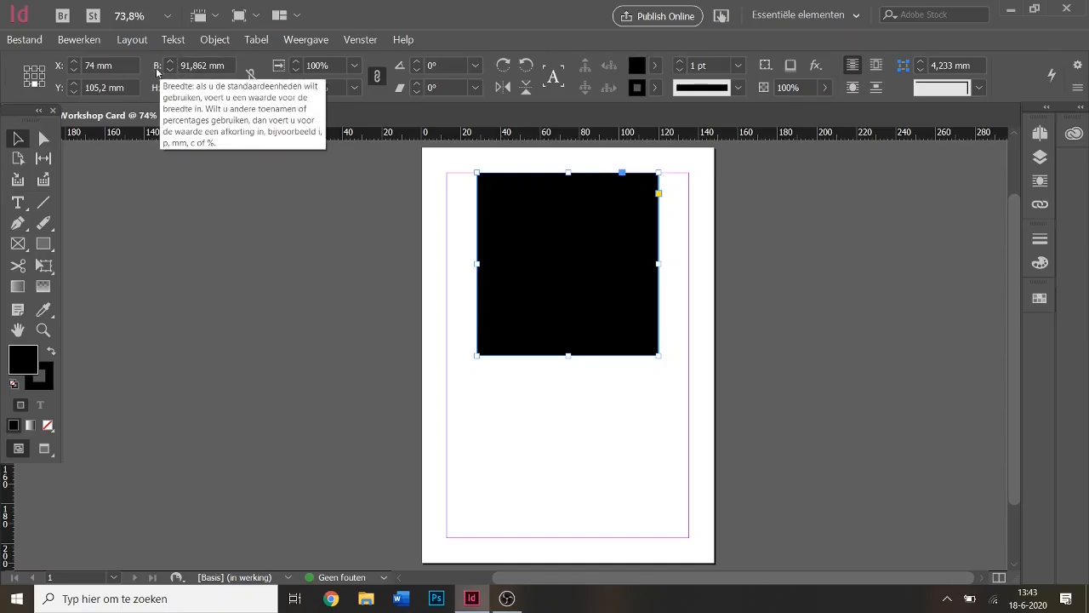
Set the black frame's width and height to 100 mm.
{"action": "left_click", "coordinate": [189, 65]}
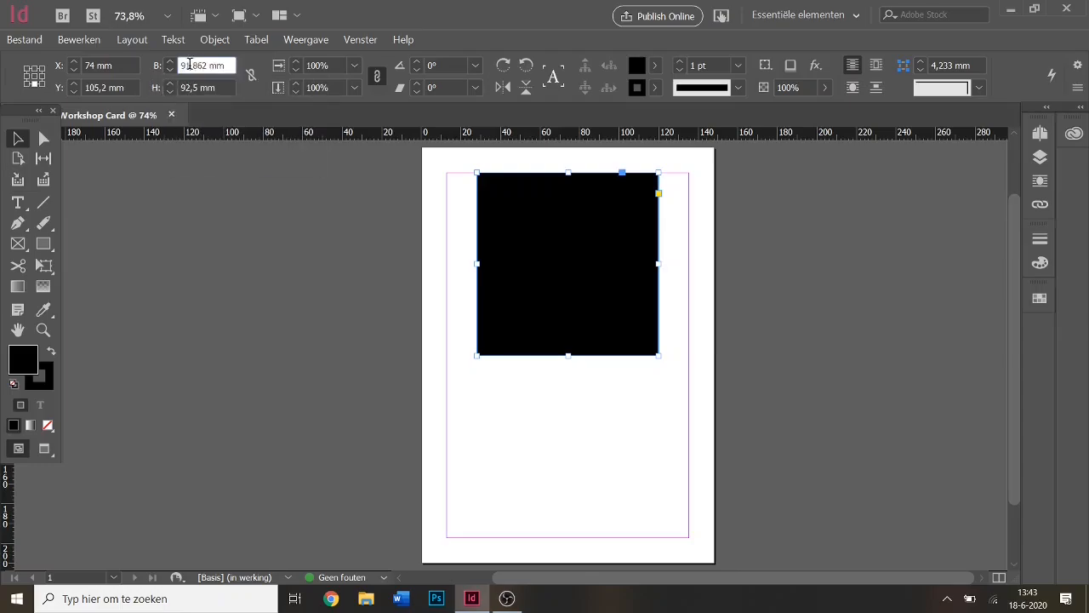
{"action": "double_click", "coordinate": [189, 65]}
{"action": "type", "text": "100"}
{"action": "key", "text": "Tab"}
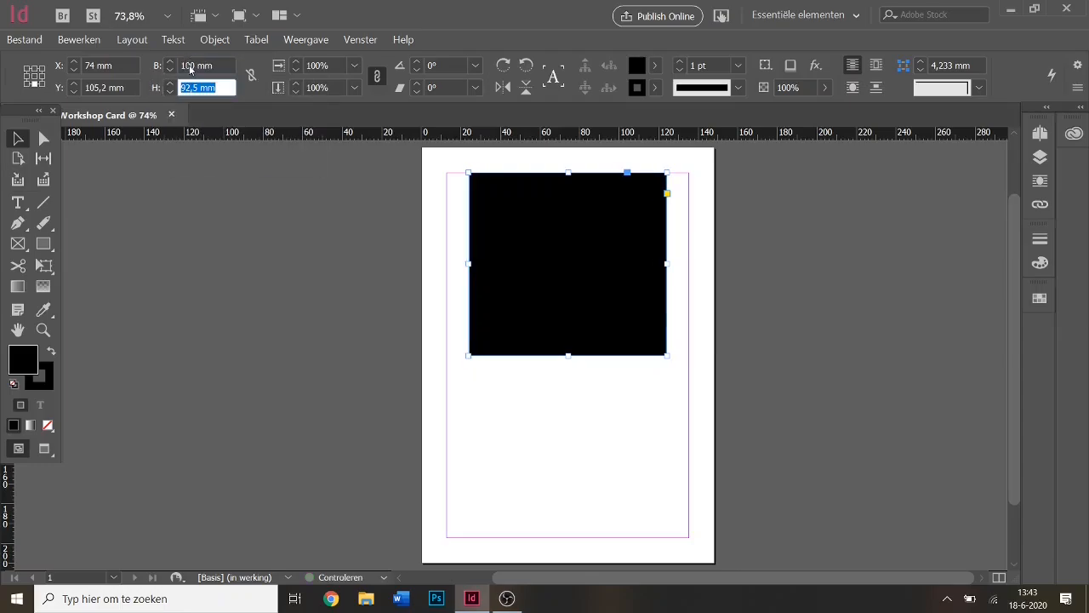
{"action": "type", "text": "1"}
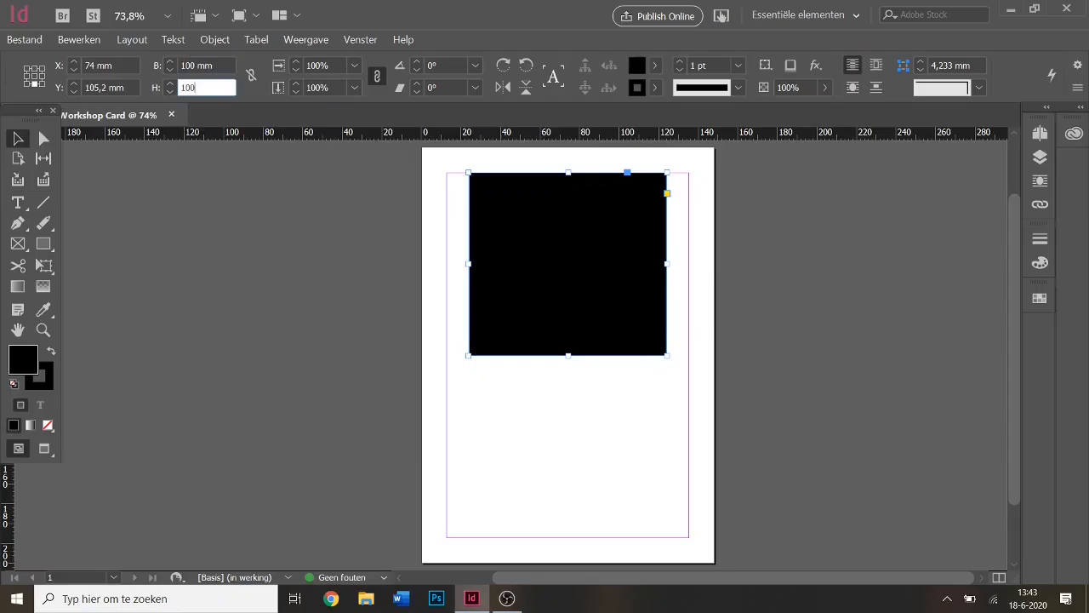
{"action": "type", "text": "00"}
{"action": "key", "text": "Return"}
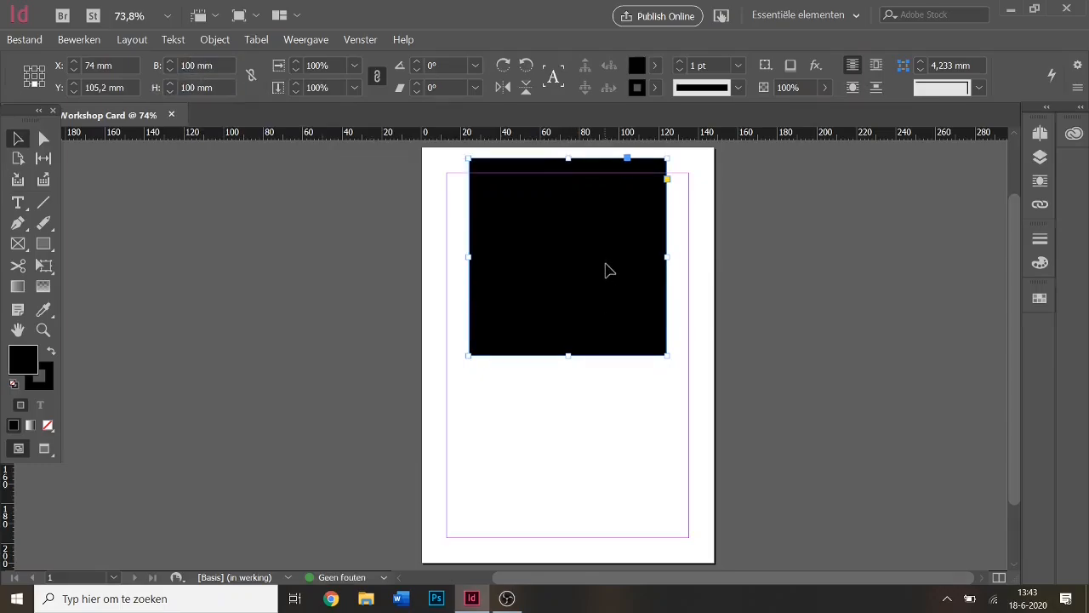
Move the square lower on the page to about X 74 mm, Y 155 mm.
{"action": "left_click_drag", "start_coordinate": [605, 267], "coordinate": [607, 367]}
{"action": "left_click", "coordinate": [654, 241]}
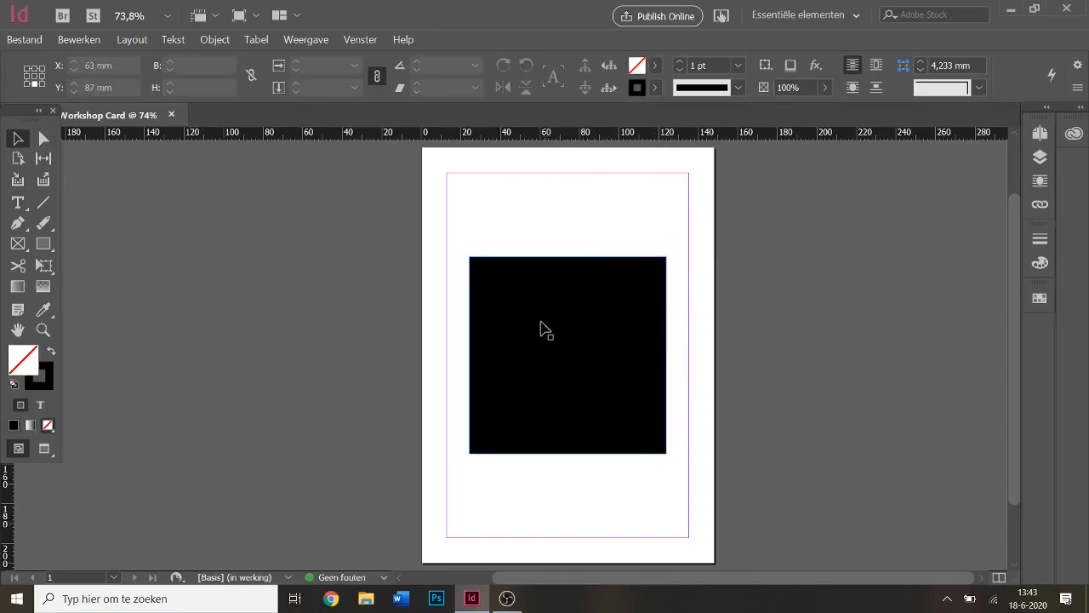
{"action": "left_click", "coordinate": [598, 358]}
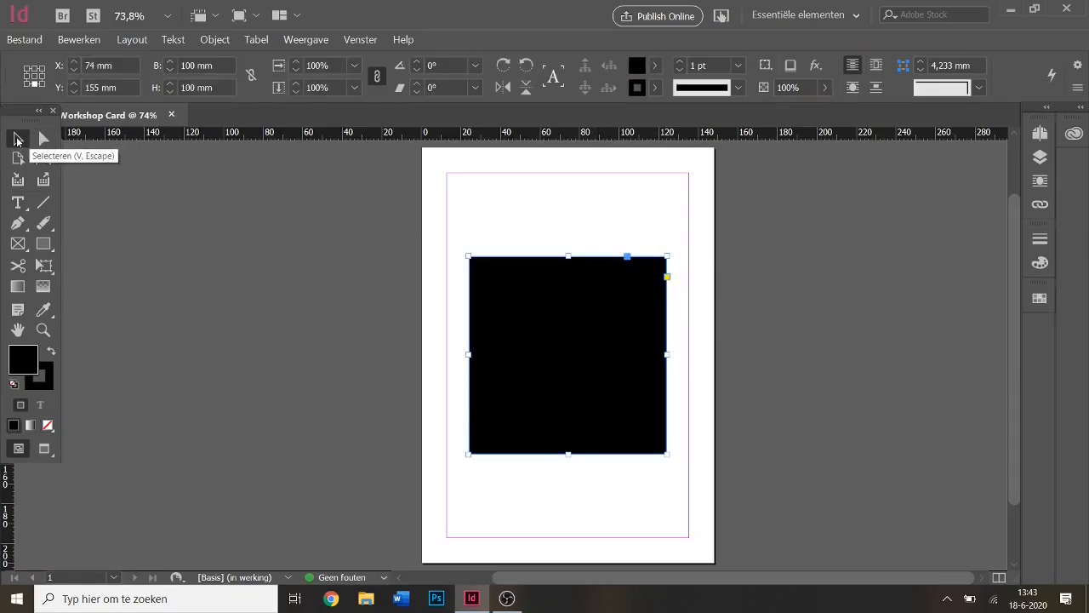
With Direct Selection, drag the square's corners into a peak with a long lower-left spike.
{"action": "left_click", "coordinate": [43, 140]}
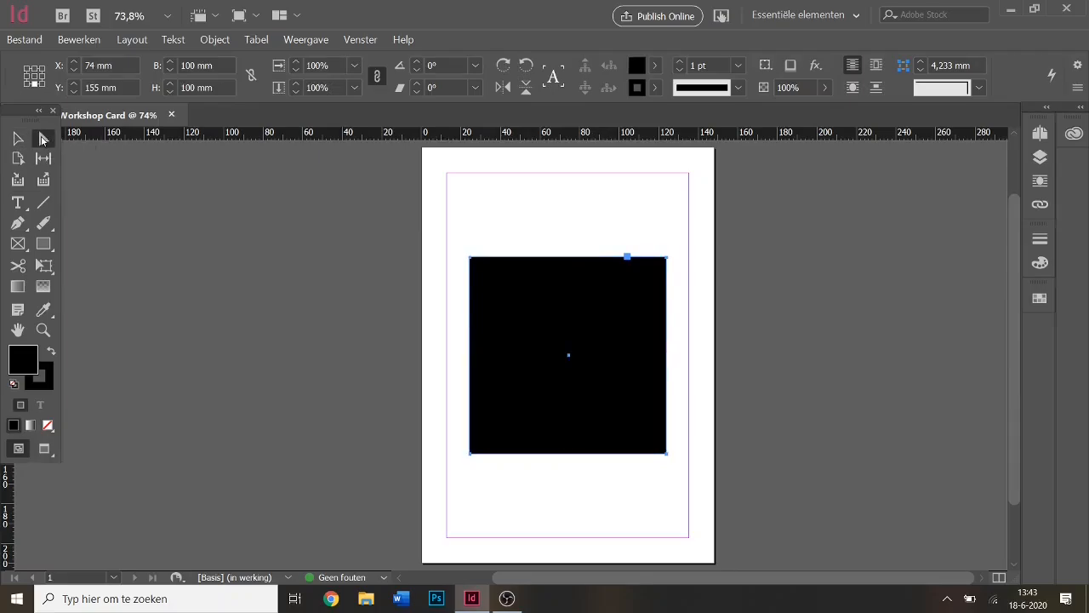
{"action": "left_click_drag", "start_coordinate": [547, 318], "coordinate": [537, 286]}
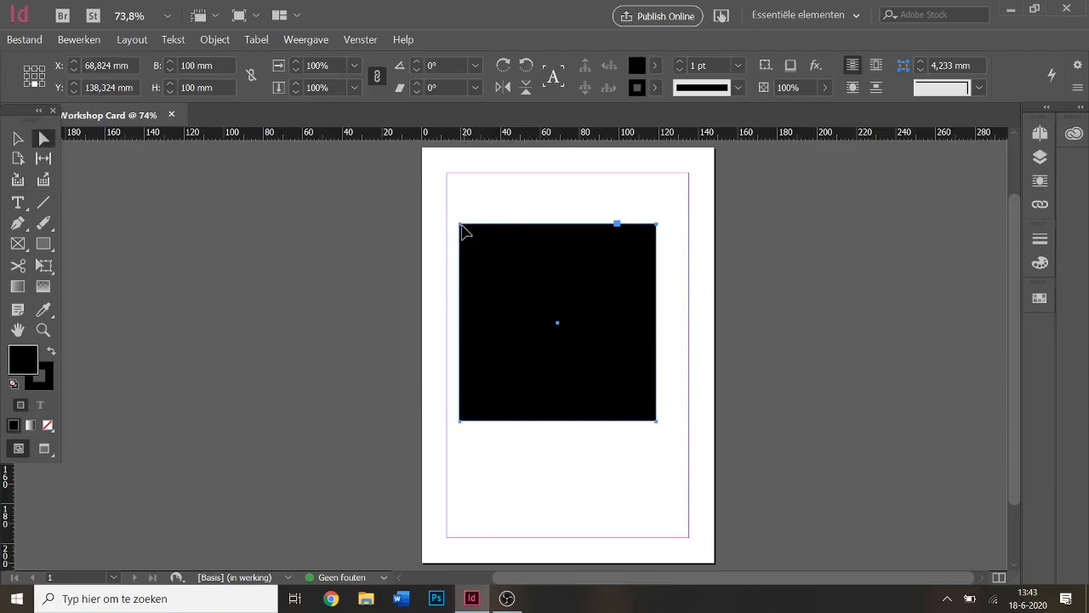
{"action": "left_click_drag", "start_coordinate": [460, 227], "coordinate": [476, 222]}
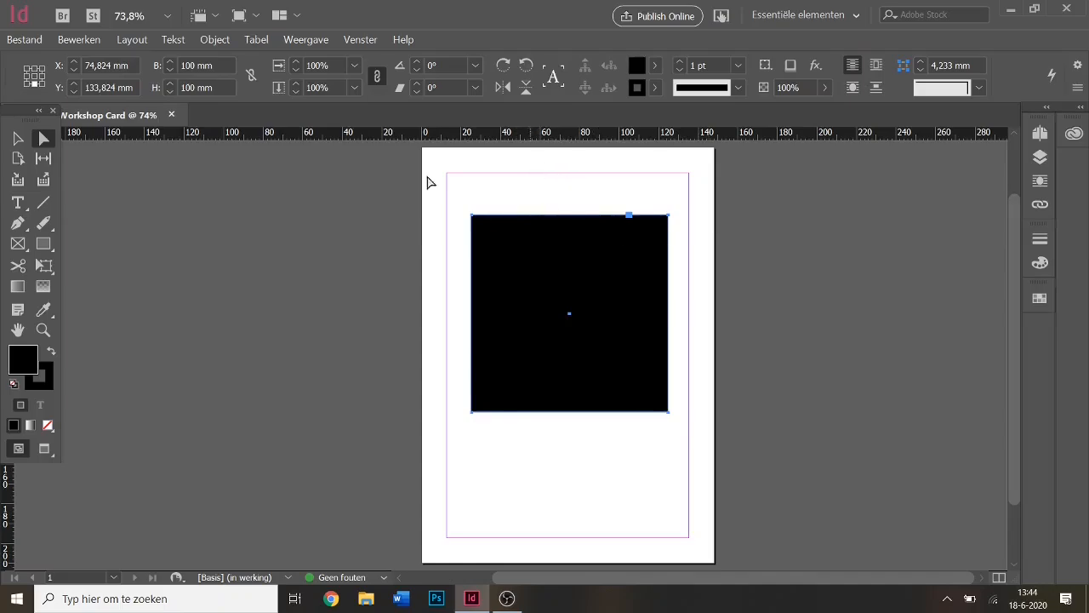
{"action": "left_click", "coordinate": [569, 191]}
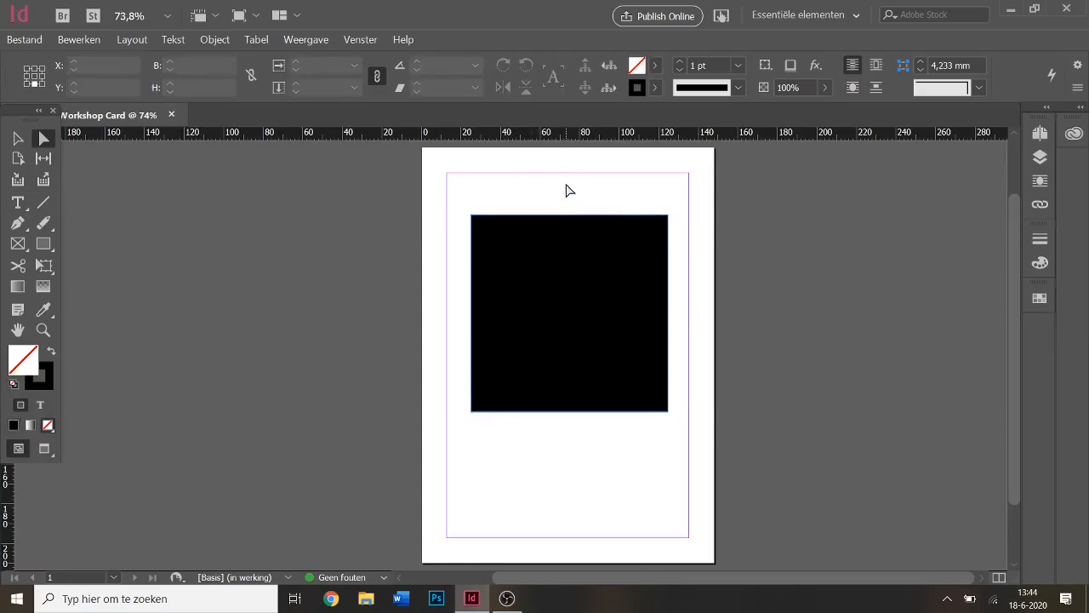
{"action": "left_click", "coordinate": [514, 242]}
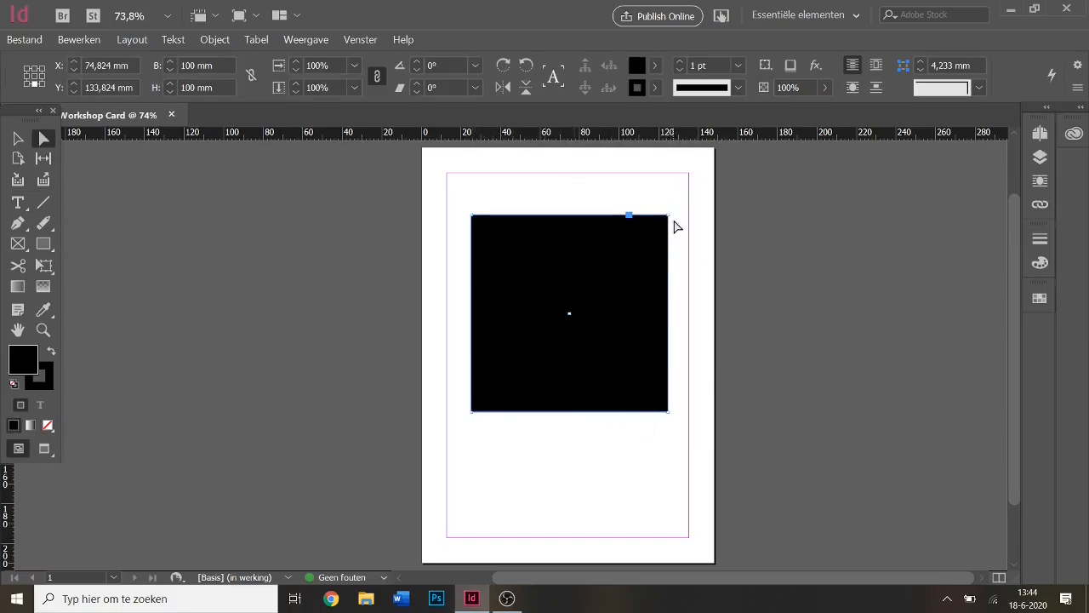
{"action": "left_click_drag", "start_coordinate": [669, 220], "coordinate": [671, 303]}
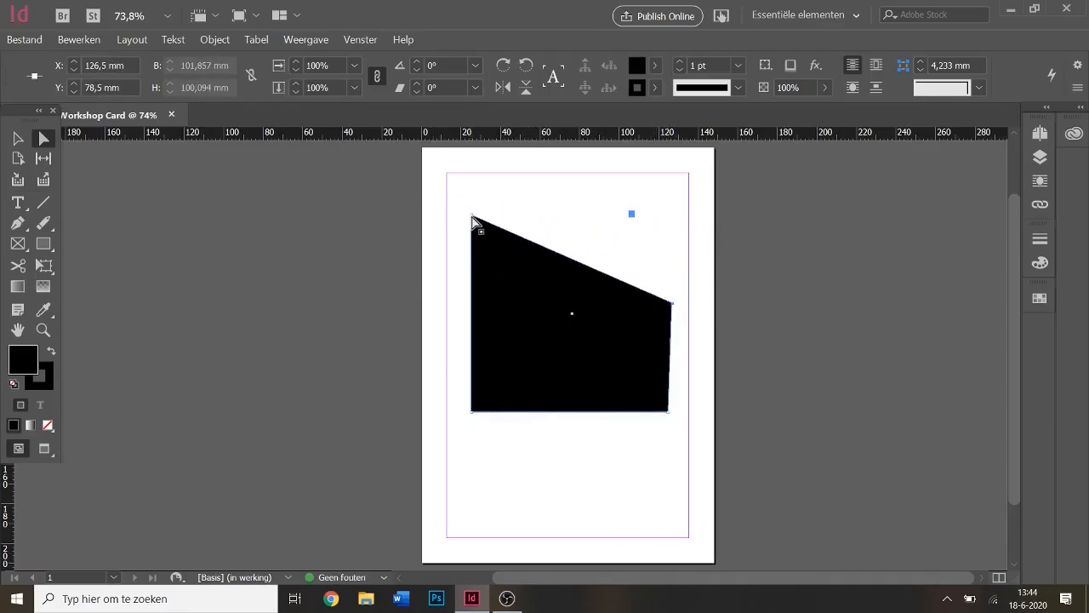
{"action": "left_click_drag", "start_coordinate": [472, 217], "coordinate": [592, 187]}
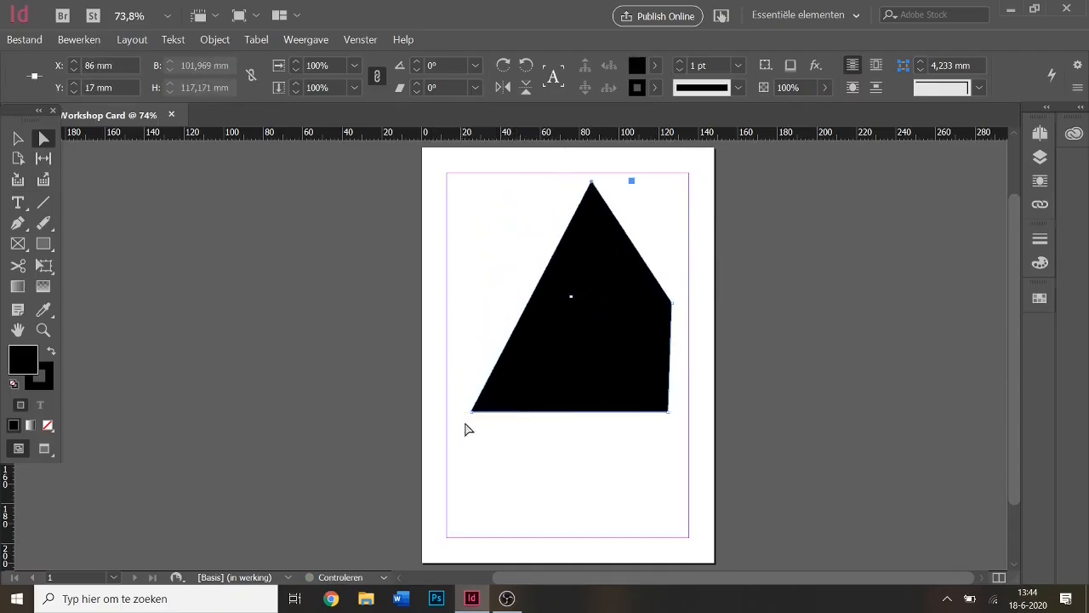
{"action": "left_click_drag", "start_coordinate": [473, 413], "coordinate": [431, 482]}
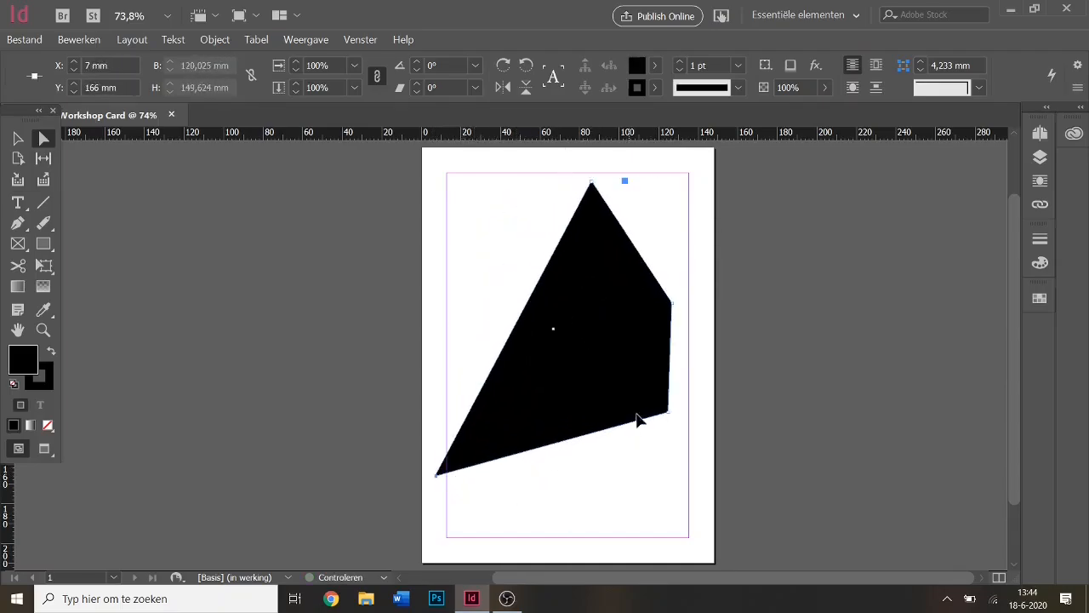
{"action": "left_click_drag", "start_coordinate": [670, 412], "coordinate": [567, 317]}
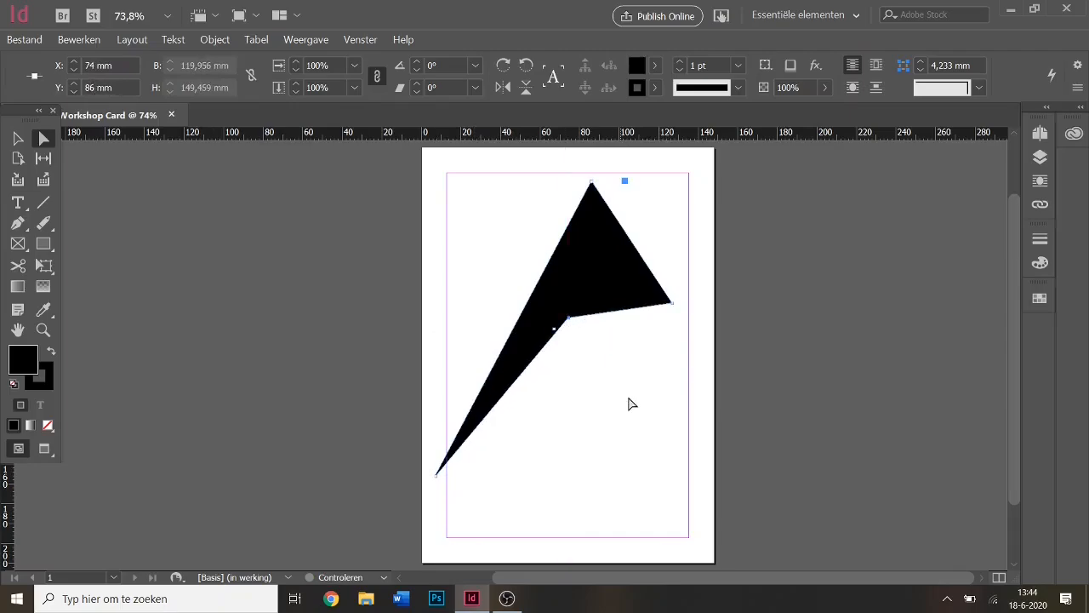
Reselect the pointed black shape and fine-tune its position on the page.
{"action": "left_click", "coordinate": [596, 364]}
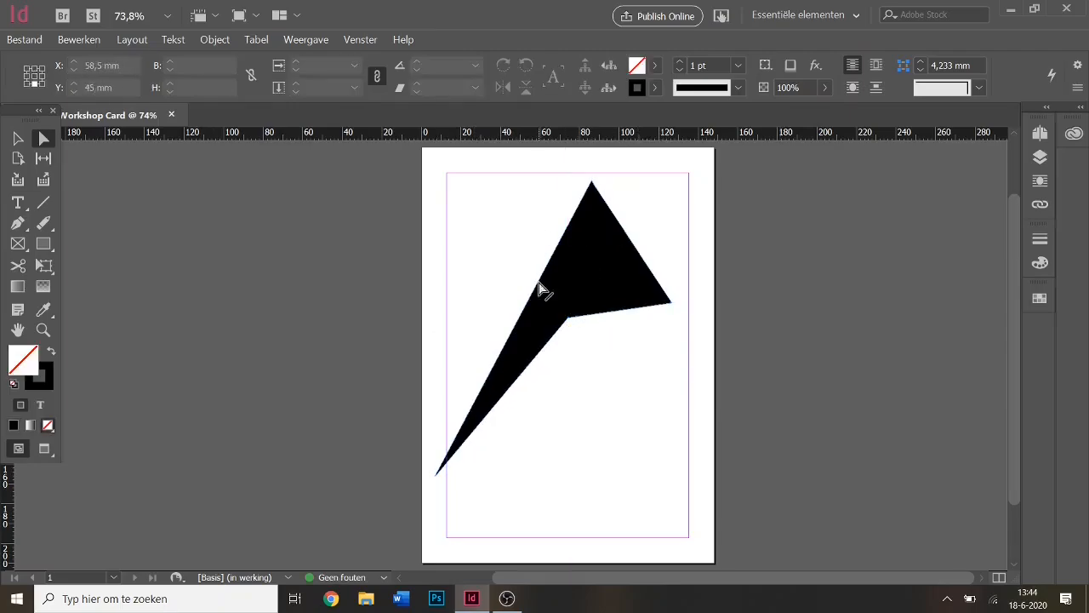
{"action": "left_click", "coordinate": [557, 328]}
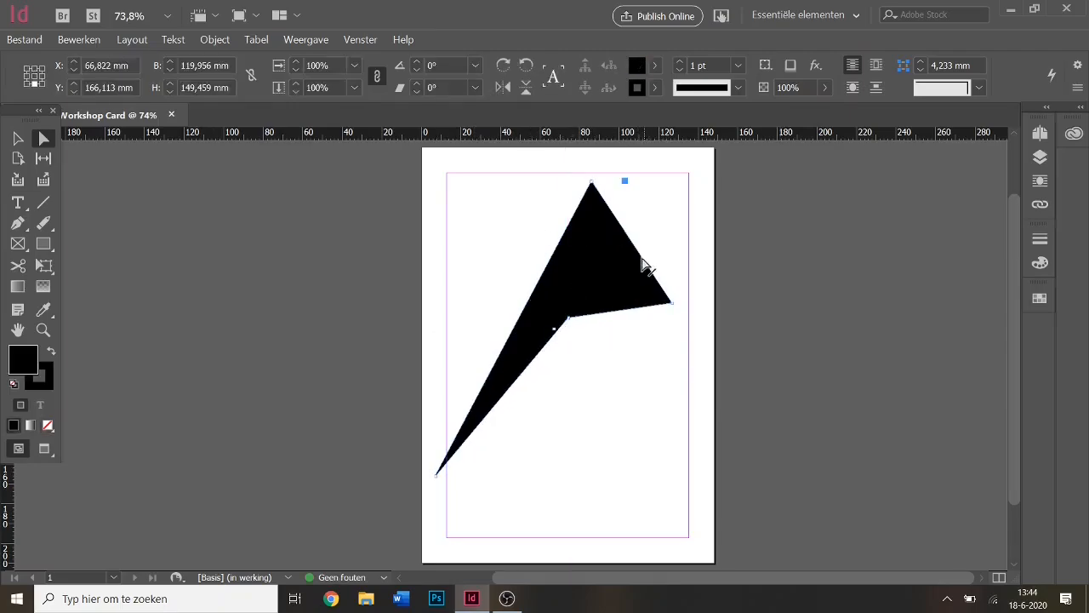
{"action": "left_click_drag", "start_coordinate": [649, 263], "coordinate": [601, 216]}
{"action": "left_click_drag", "start_coordinate": [554, 332], "coordinate": [573, 315]}
{"action": "left_click_drag", "start_coordinate": [637, 223], "coordinate": [622, 253]}
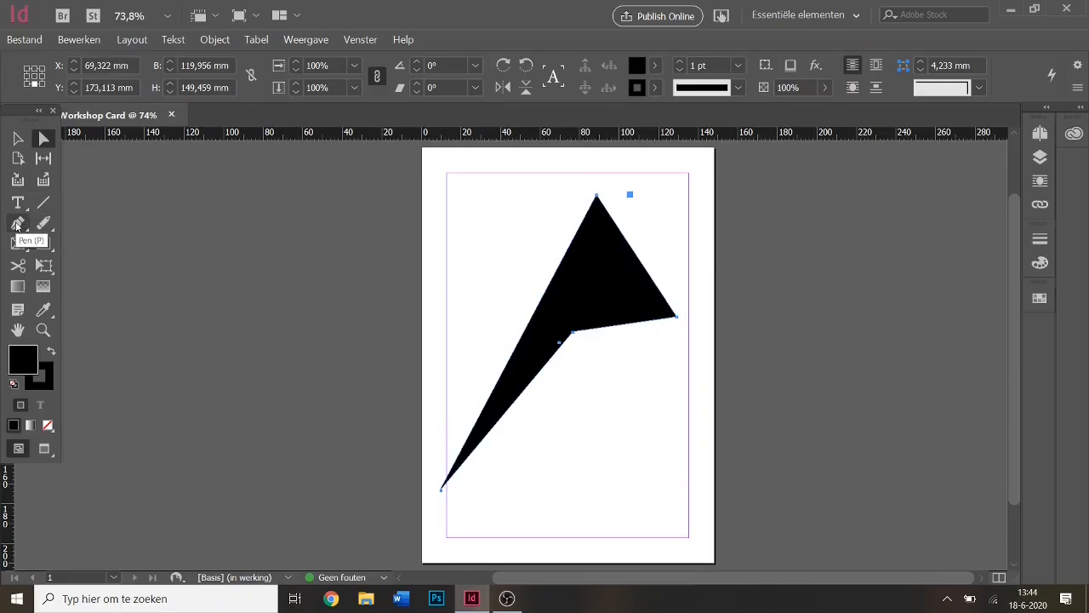
Add anchor points on the black shape's right and left edges.
{"action": "left_click", "coordinate": [17, 223]}
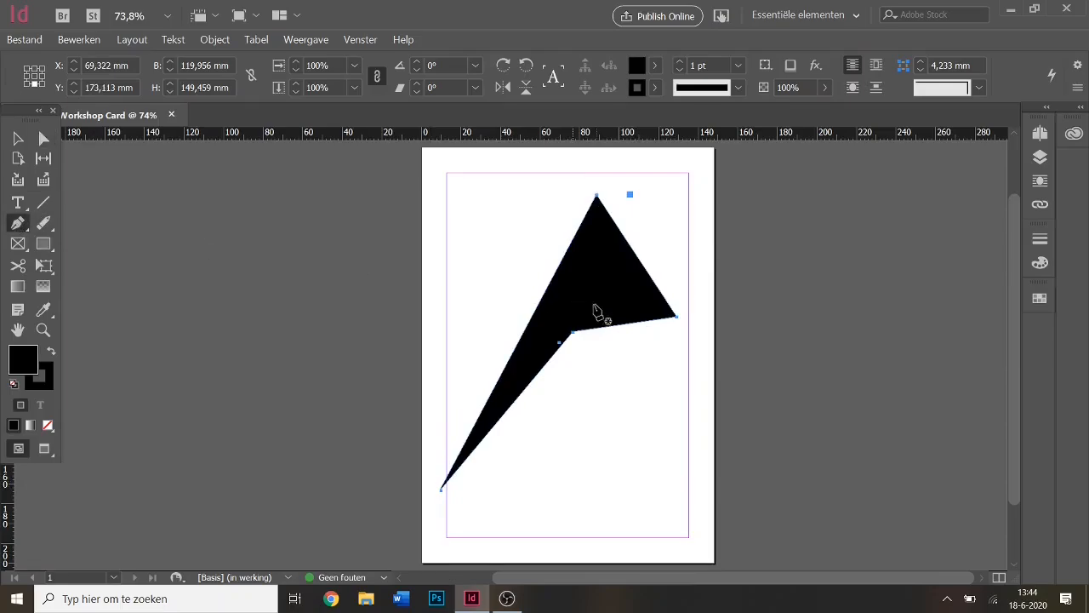
{"action": "left_click", "coordinate": [634, 254]}
{"action": "left_click", "coordinate": [530, 321]}
Pull the new points up and outward, and drag the top point down into a V-notch.
{"action": "left_click", "coordinate": [45, 139]}
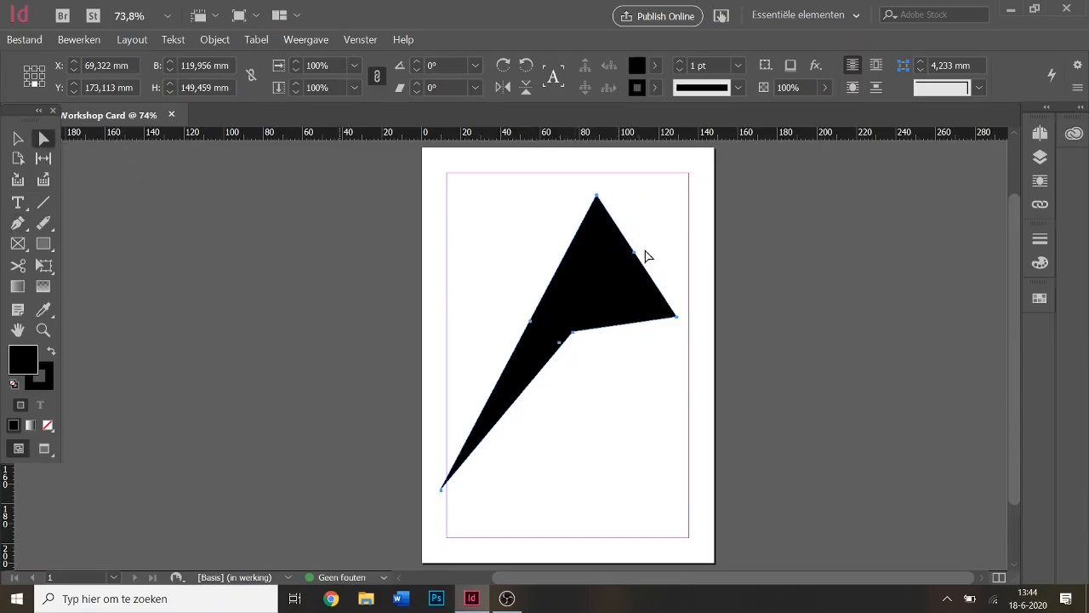
{"action": "left_click", "coordinate": [497, 210]}
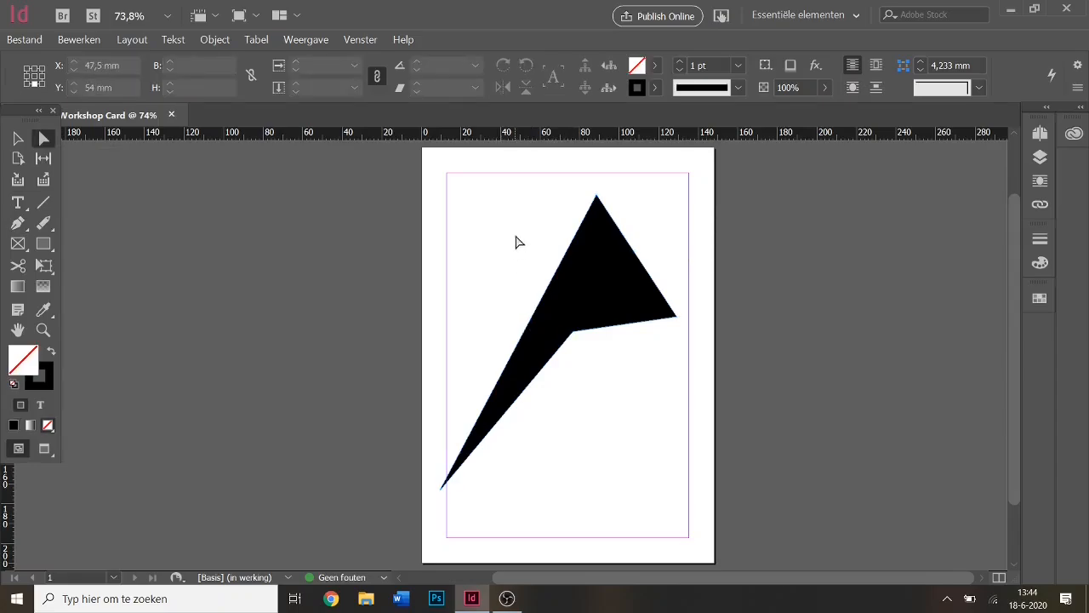
{"action": "left_click", "coordinate": [596, 291]}
{"action": "left_click_drag", "start_coordinate": [636, 253], "coordinate": [692, 204]}
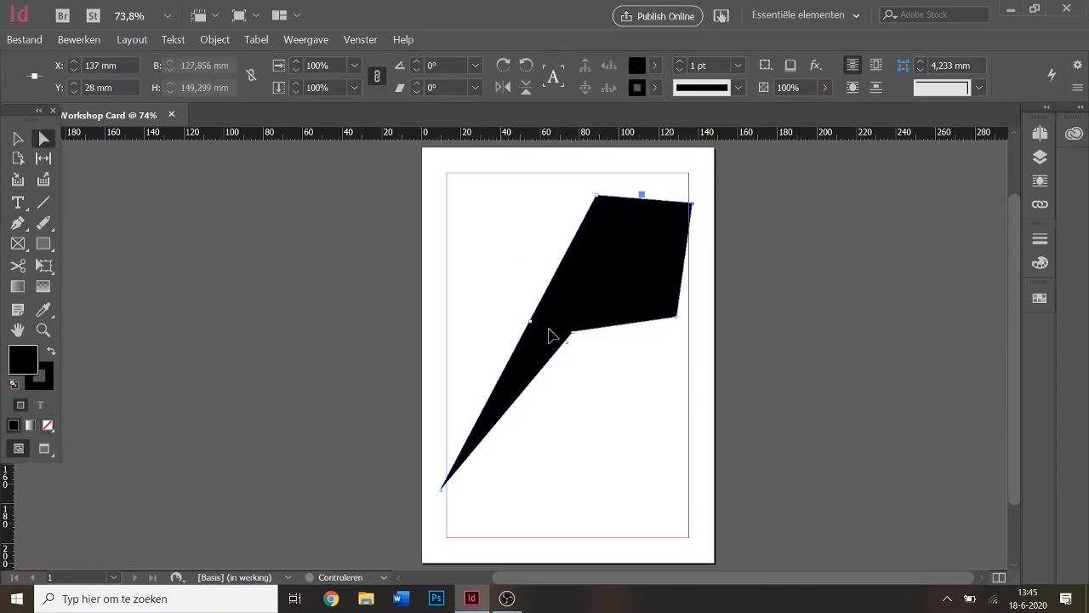
{"action": "left_click_drag", "start_coordinate": [531, 324], "coordinate": [465, 199]}
{"action": "left_click", "coordinate": [678, 493]}
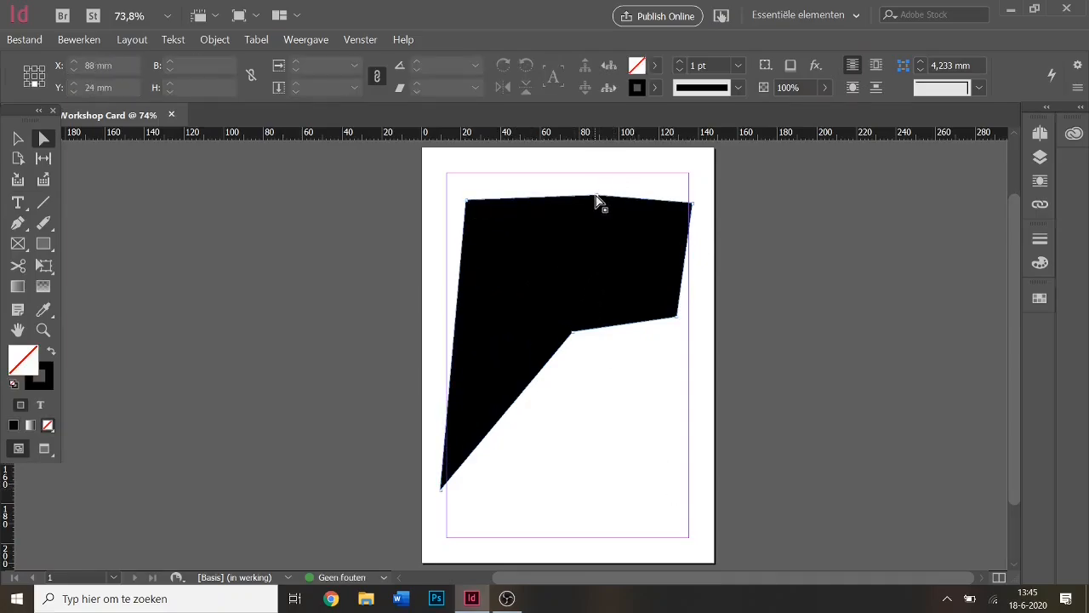
{"action": "left_click_drag", "start_coordinate": [593, 207], "coordinate": [530, 308]}
{"action": "left_click", "coordinate": [641, 417]}
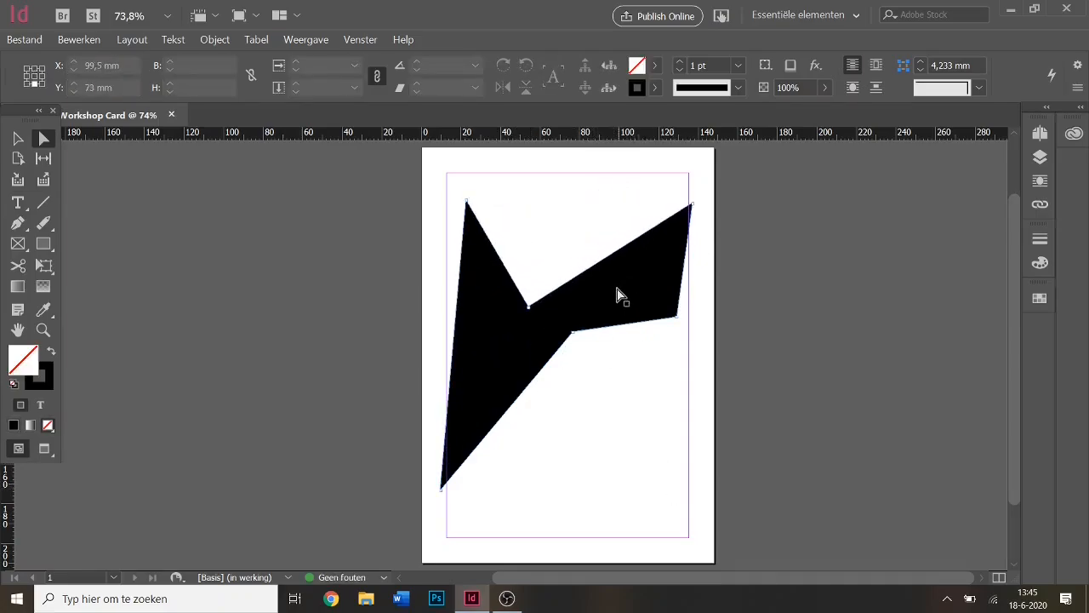
{"action": "left_click", "coordinate": [621, 293]}
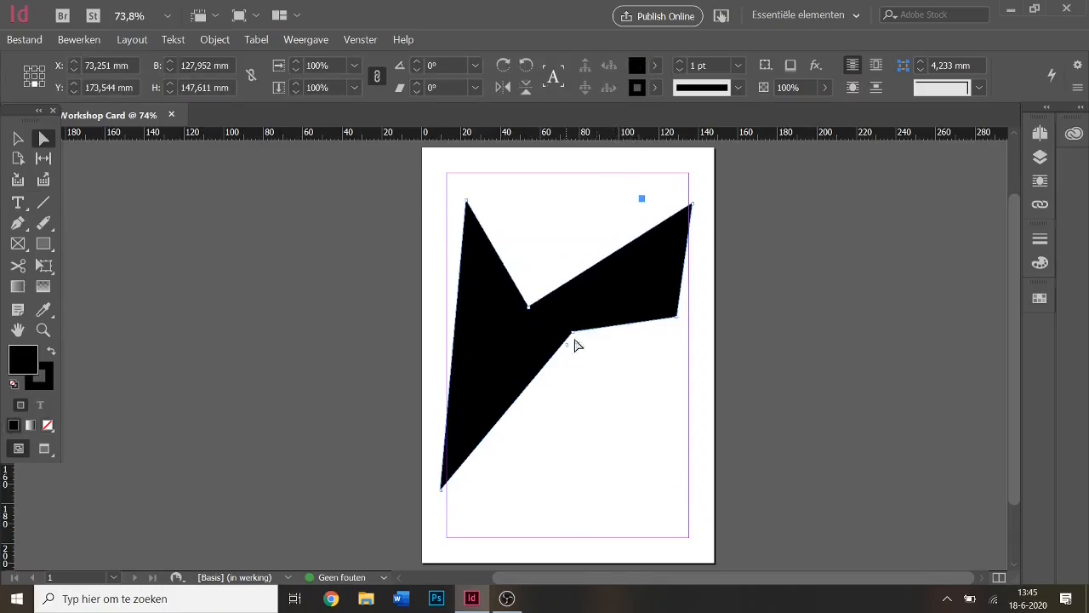
Delete the jagged black shape and set the fill colour to [Zwart].
{"action": "key", "text": "Delete"}
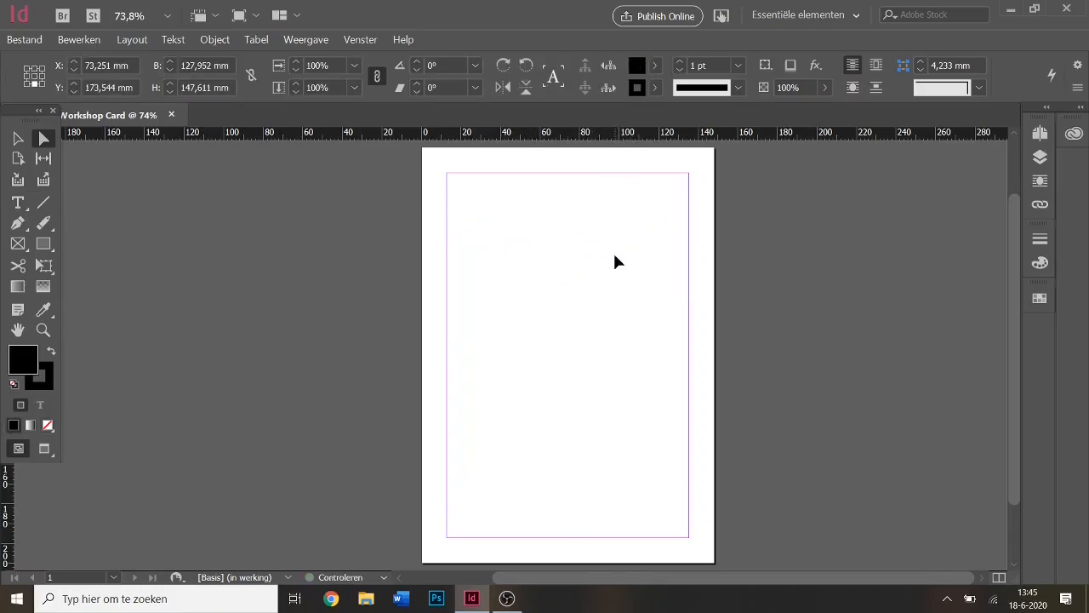
{"action": "left_click", "coordinate": [654, 66]}
{"action": "left_click", "coordinate": [503, 174]}
{"action": "left_click", "coordinate": [654, 67]}
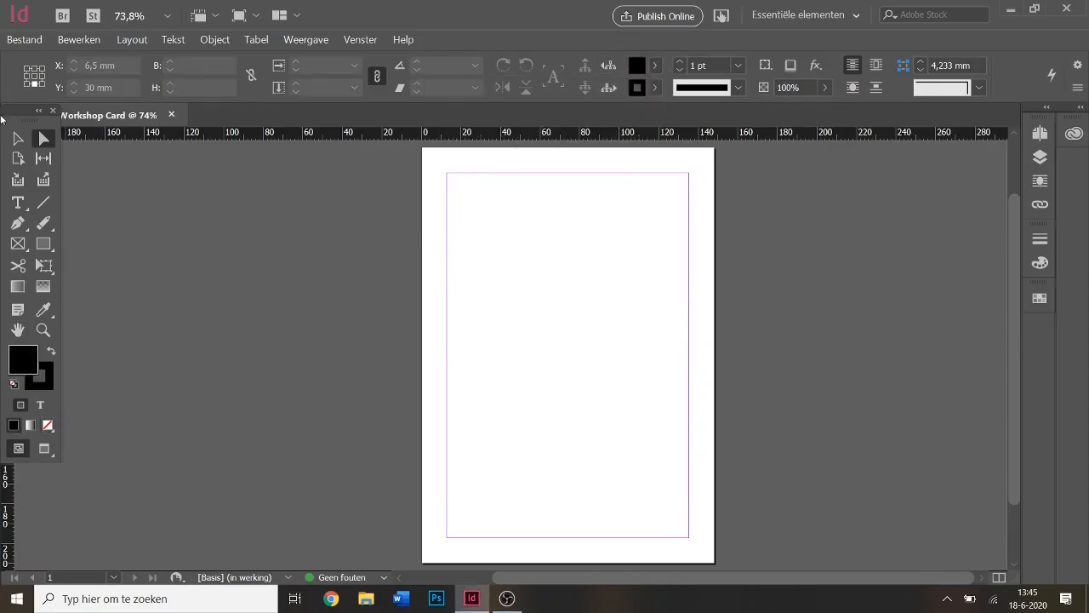
Draw a black rectangle, move it toward the top-left margin, then delete it.
{"action": "left_click", "coordinate": [18, 140]}
{"action": "left_click_drag", "start_coordinate": [457, 233], "coordinate": [638, 460]}
{"action": "left_click", "coordinate": [44, 243]}
{"action": "left_click_drag", "start_coordinate": [463, 230], "coordinate": [619, 449]}
{"action": "left_click", "coordinate": [18, 139]}
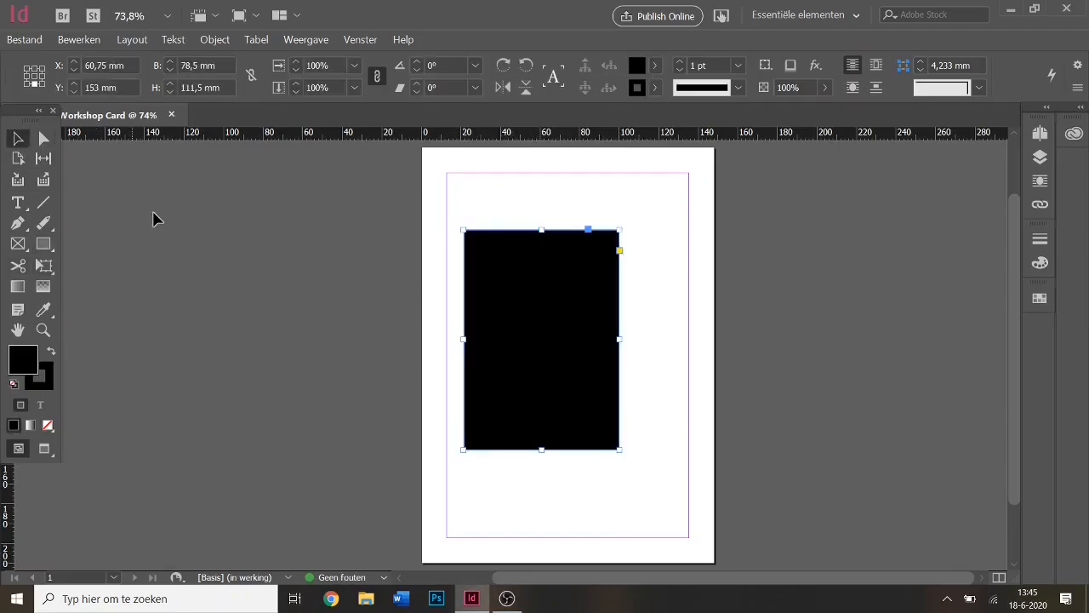
{"action": "left_click_drag", "start_coordinate": [479, 317], "coordinate": [460, 287]}
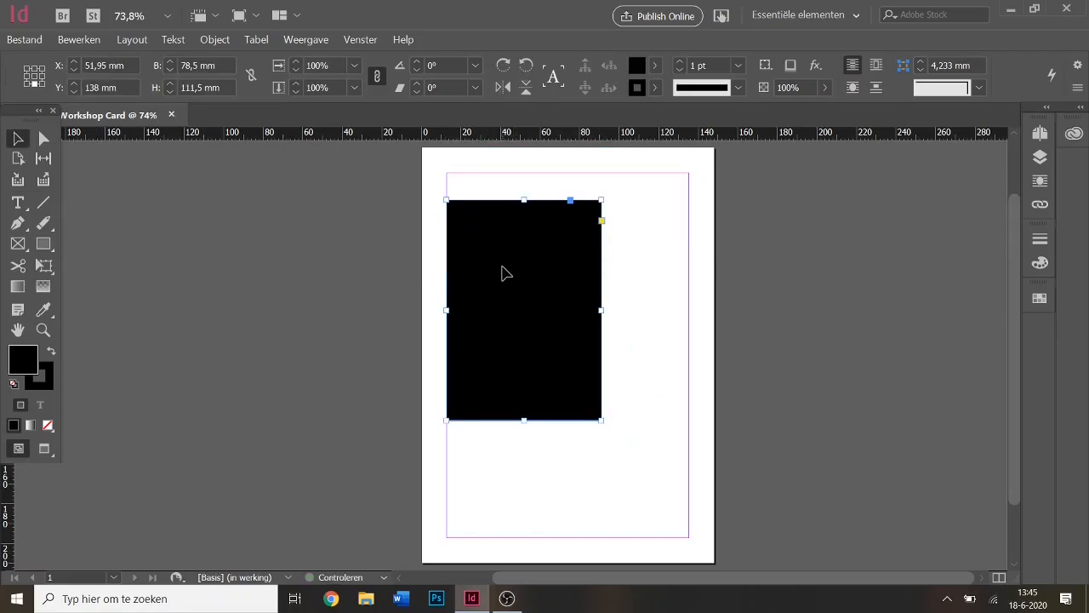
{"action": "key", "text": "Delete"}
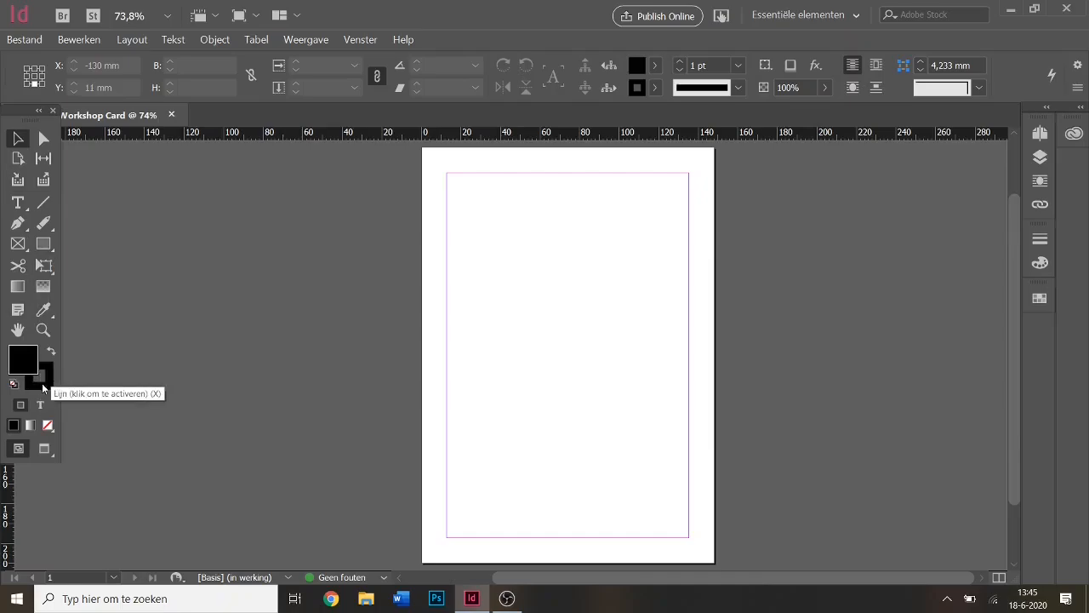
Set the default fill colour to a light blue in the Kleurkiezer.
{"action": "double_click", "coordinate": [16, 359]}
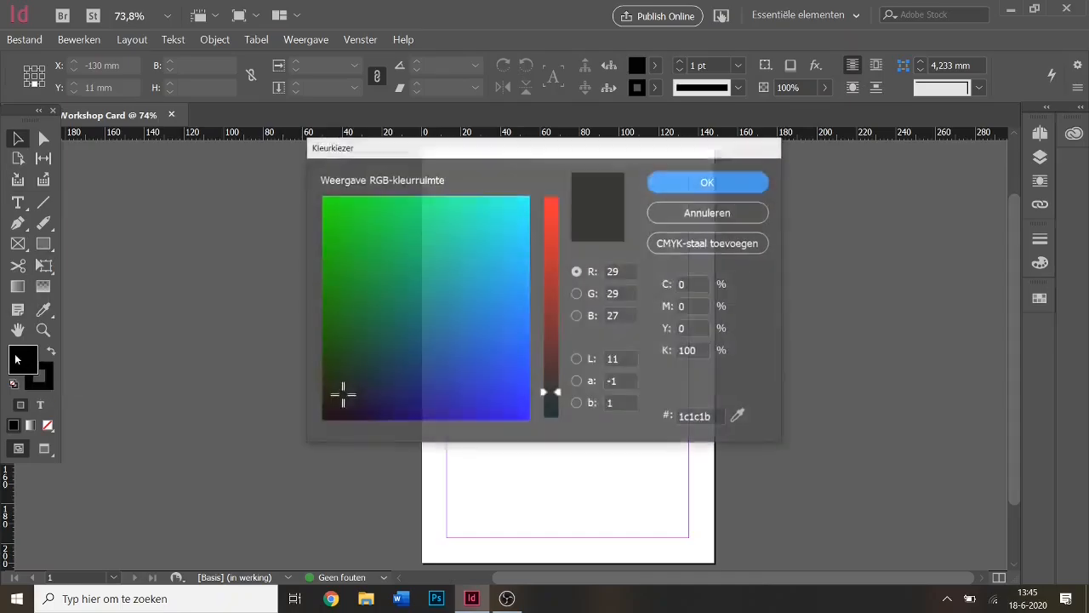
{"action": "left_click", "coordinate": [510, 328]}
{"action": "left_click", "coordinate": [498, 251]}
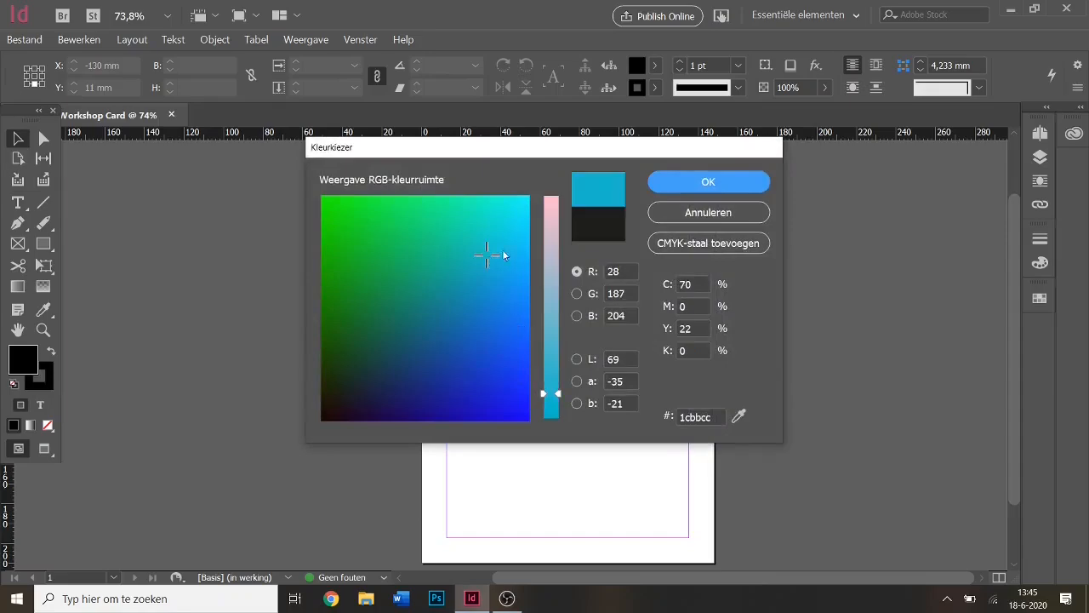
{"action": "left_click", "coordinate": [507, 236]}
{"action": "left_click", "coordinate": [490, 297]}
{"action": "left_click", "coordinate": [449, 317]}
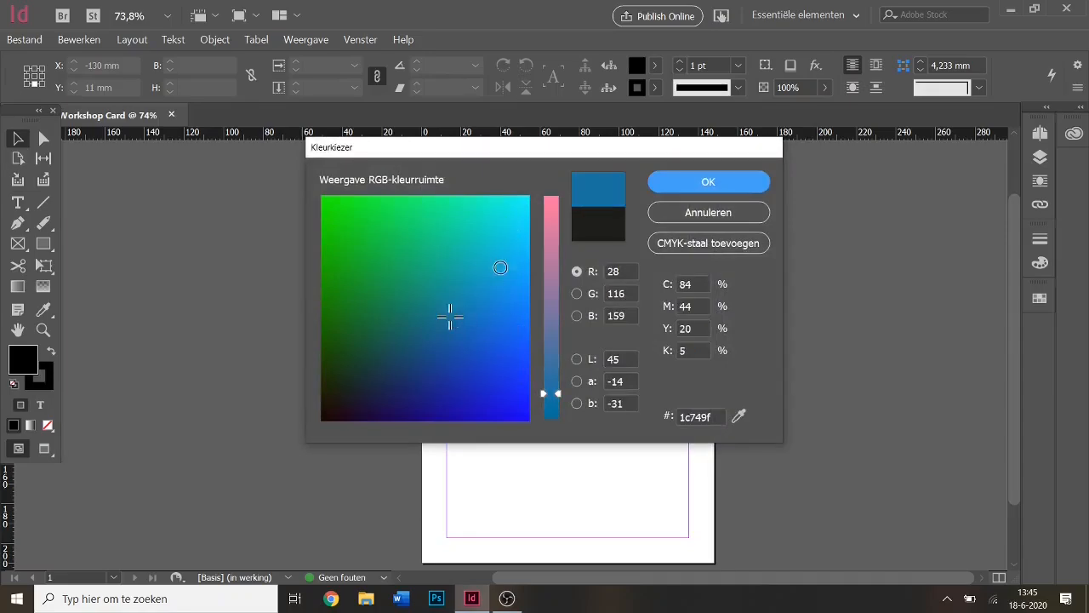
{"action": "left_click", "coordinate": [501, 266]}
{"action": "left_click", "coordinate": [706, 182]}
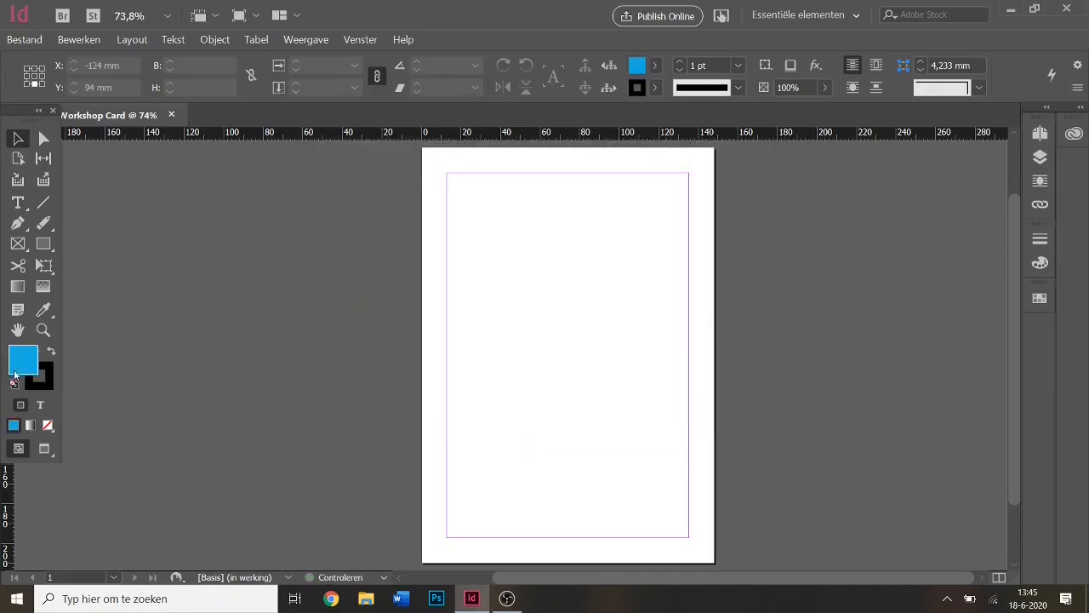
Set the default stroke colour to yellow-green (d0f40a).
{"action": "double_click", "coordinate": [48, 375]}
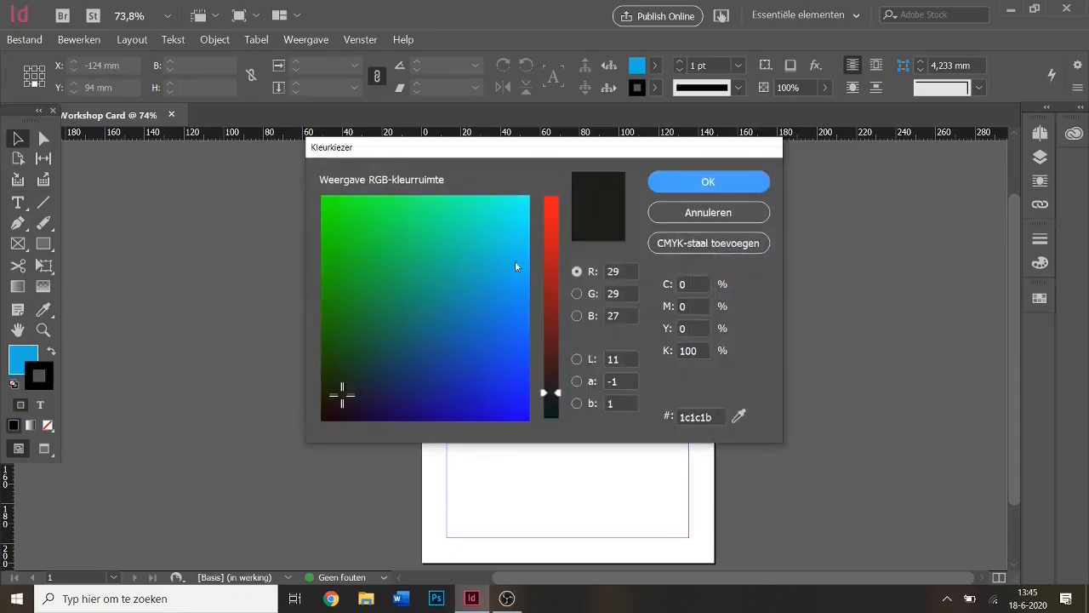
{"action": "left_click_drag", "start_coordinate": [559, 389], "coordinate": [569, 243]}
{"action": "left_click", "coordinate": [331, 205]}
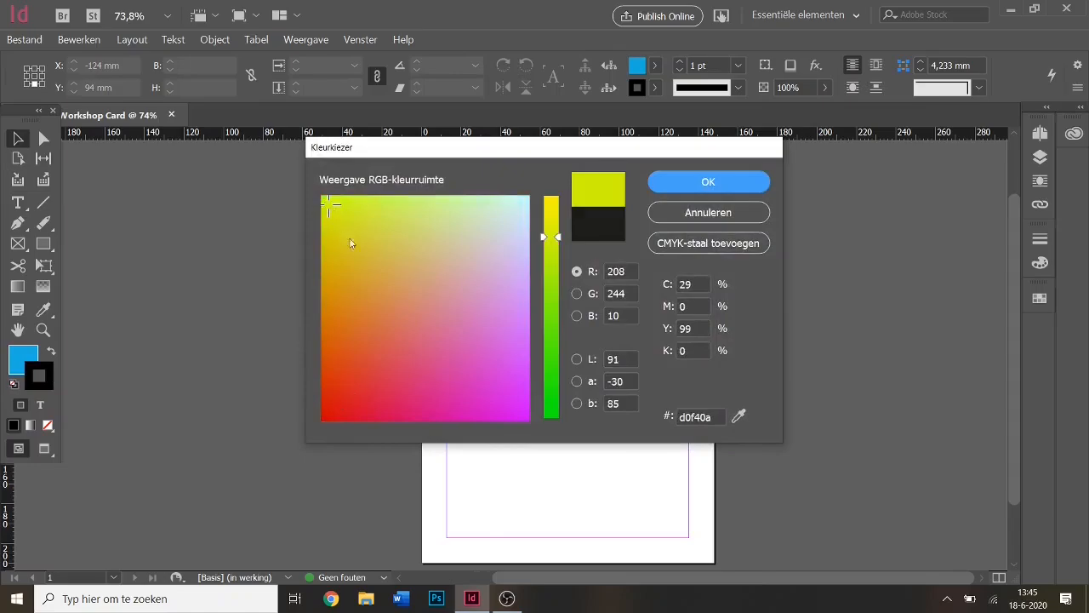
{"action": "left_click", "coordinate": [702, 183]}
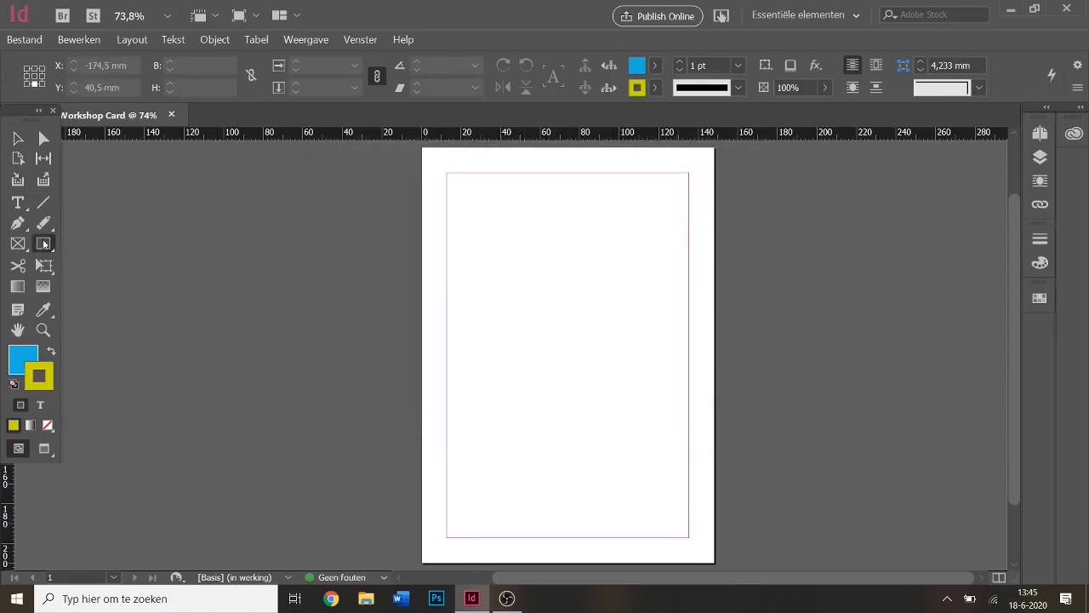
Draw a blue rectangle in the upper page and raise its yellow-green stroke to 9 pt.
{"action": "left_click", "coordinate": [43, 244]}
{"action": "left_click_drag", "start_coordinate": [470, 198], "coordinate": [647, 382]}
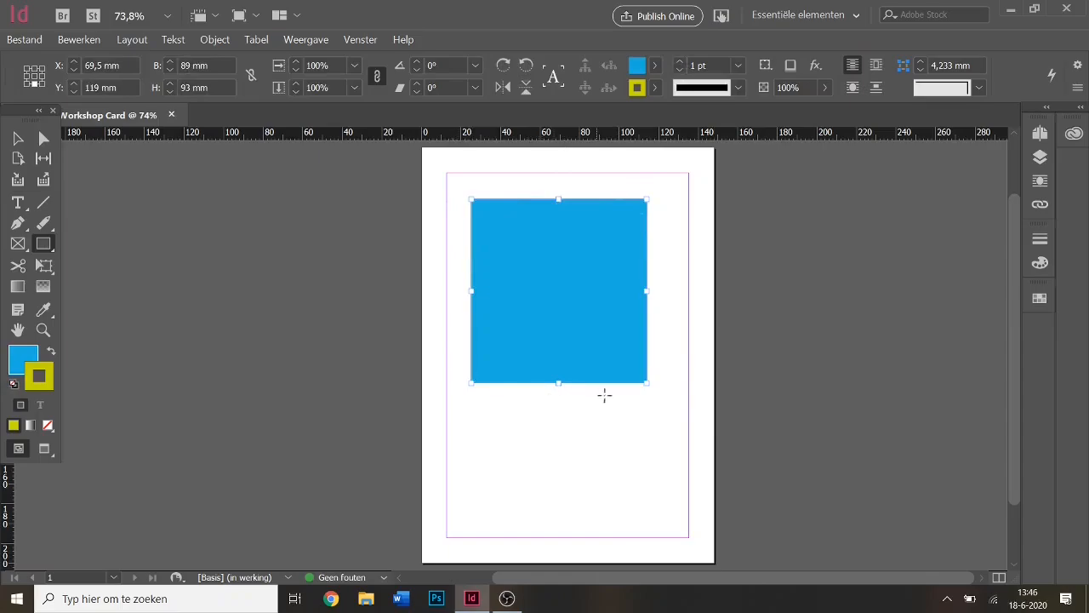
{"action": "left_click", "coordinate": [679, 61]}
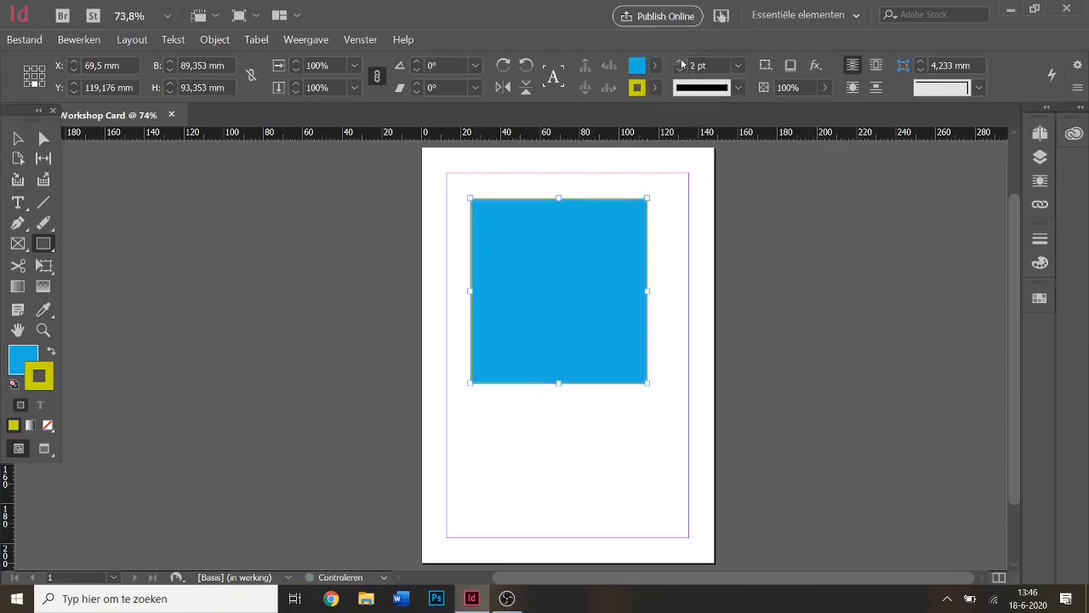
{"action": "left_click", "coordinate": [680, 61]}
{"action": "left_click", "coordinate": [680, 62]}
{"action": "left_click", "coordinate": [680, 62]}
{"action": "left_click", "coordinate": [679, 61]}
{"action": "left_click", "coordinate": [679, 62]}
{"action": "left_click", "coordinate": [680, 61]}
{"action": "left_click", "coordinate": [680, 61]}
Preview the page without guides, return to normal view, and reselect the rectangle.
{"action": "left_click", "coordinate": [19, 138]}
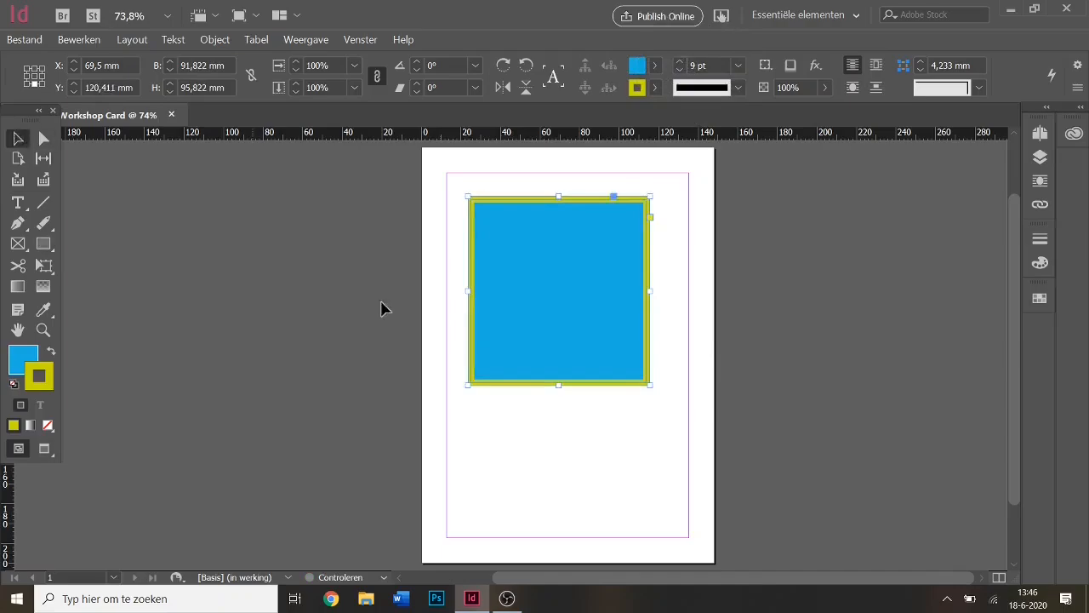
{"action": "left_click", "coordinate": [570, 436]}
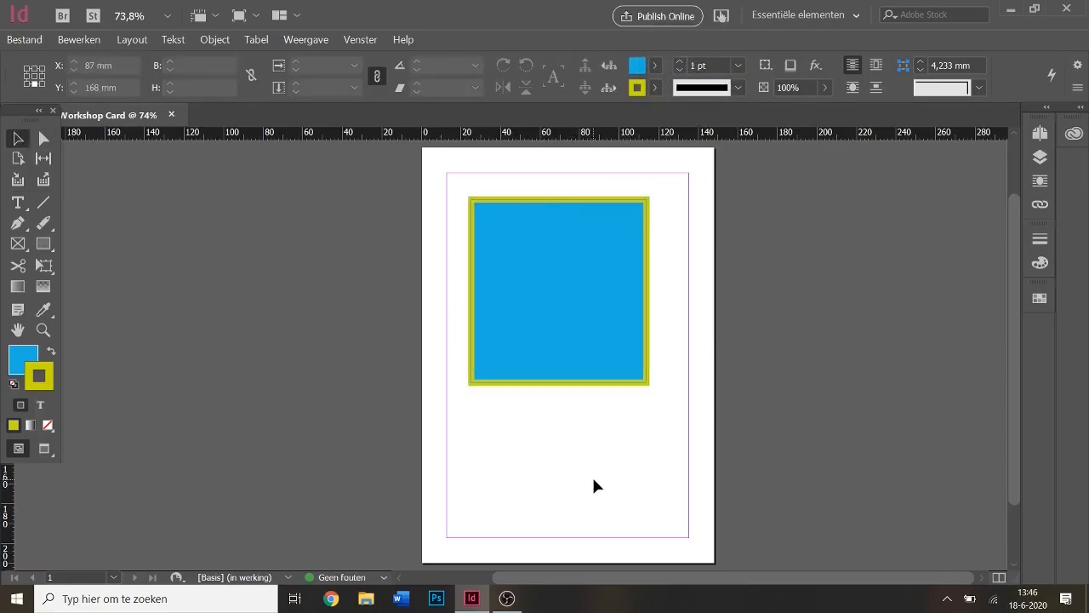
{"action": "key", "text": "w"}
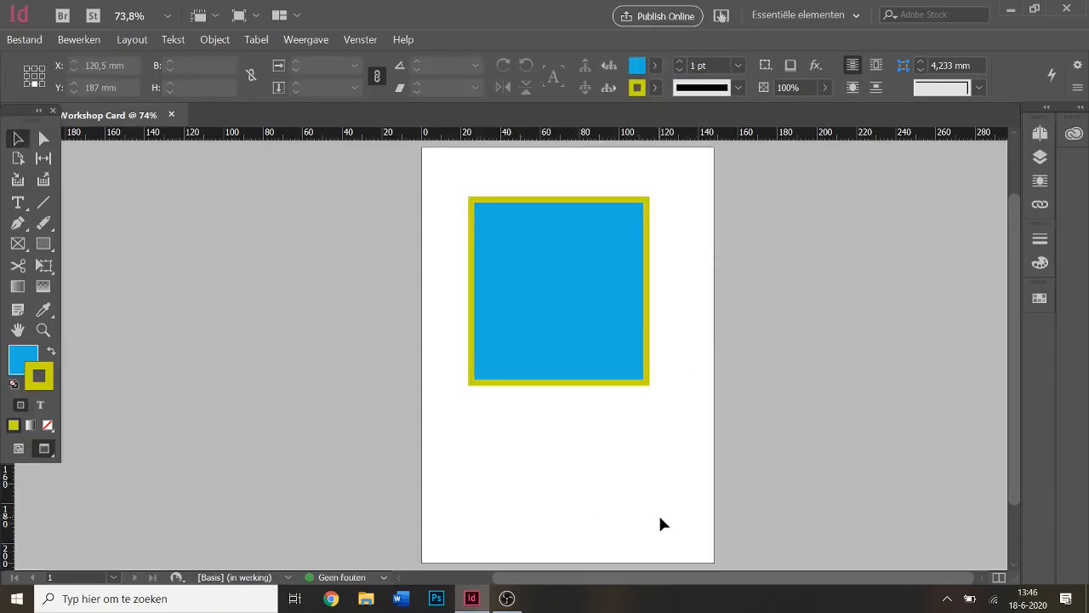
{"action": "key", "text": "w"}
{"action": "left_click", "coordinate": [550, 282]}
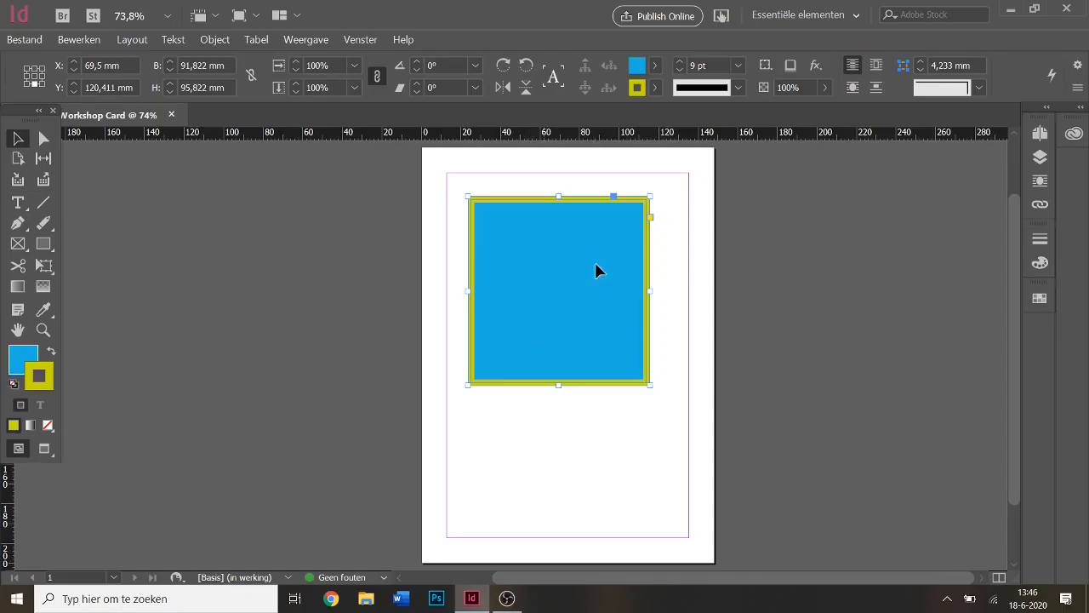
Convert the rectangle into an oval via Object > Vorm omzetten > Ovaal and move it lower.
{"action": "left_click", "coordinate": [217, 40]}
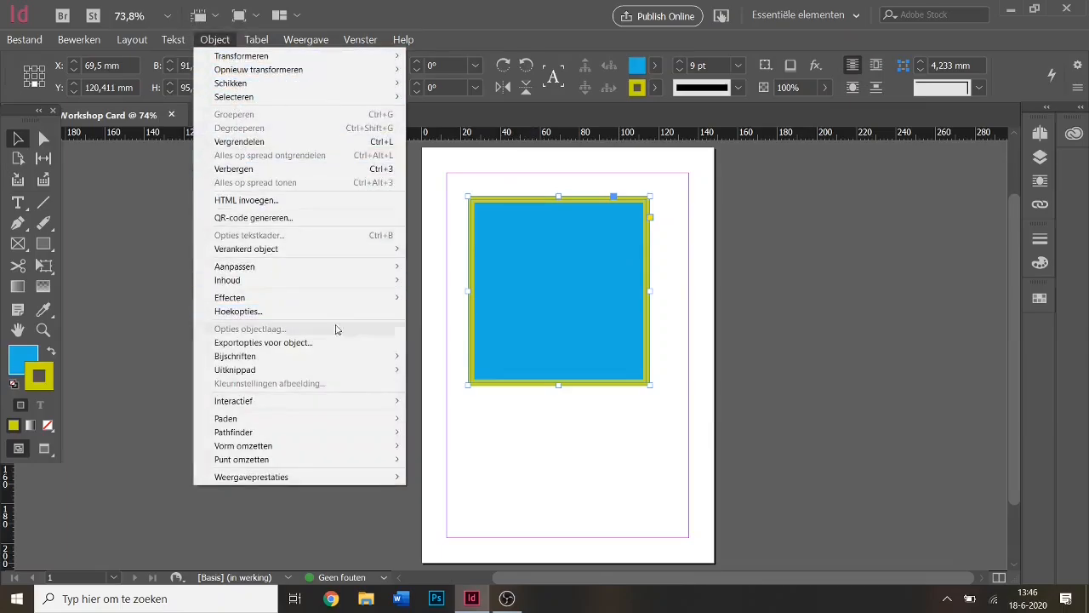
{"action": "mouse_move", "coordinate": [391, 448]}
{"action": "key", "text": "ctrl"}
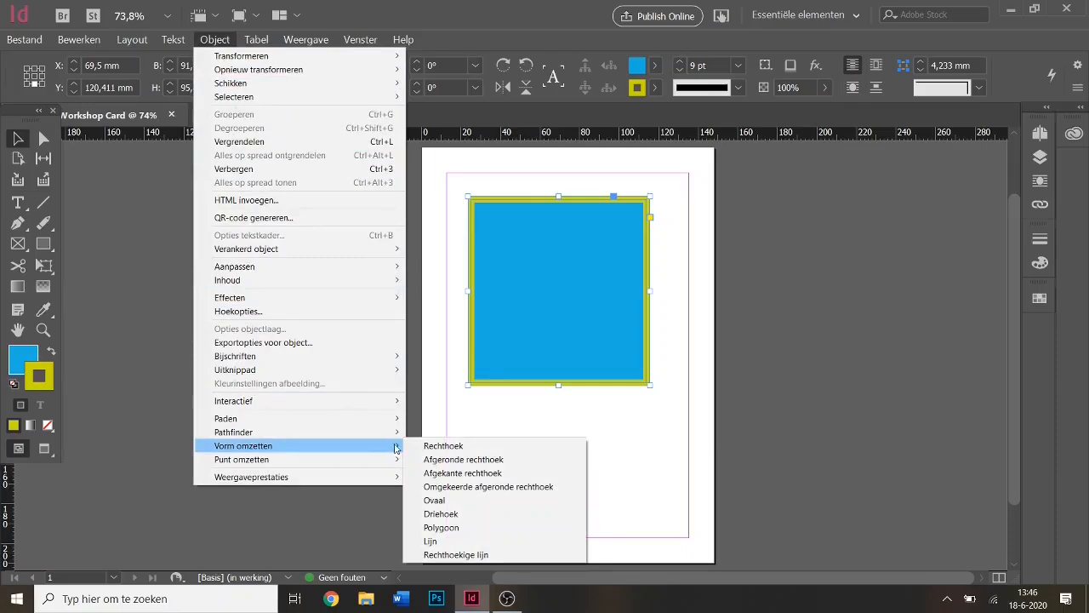
{"action": "left_click", "coordinate": [454, 502]}
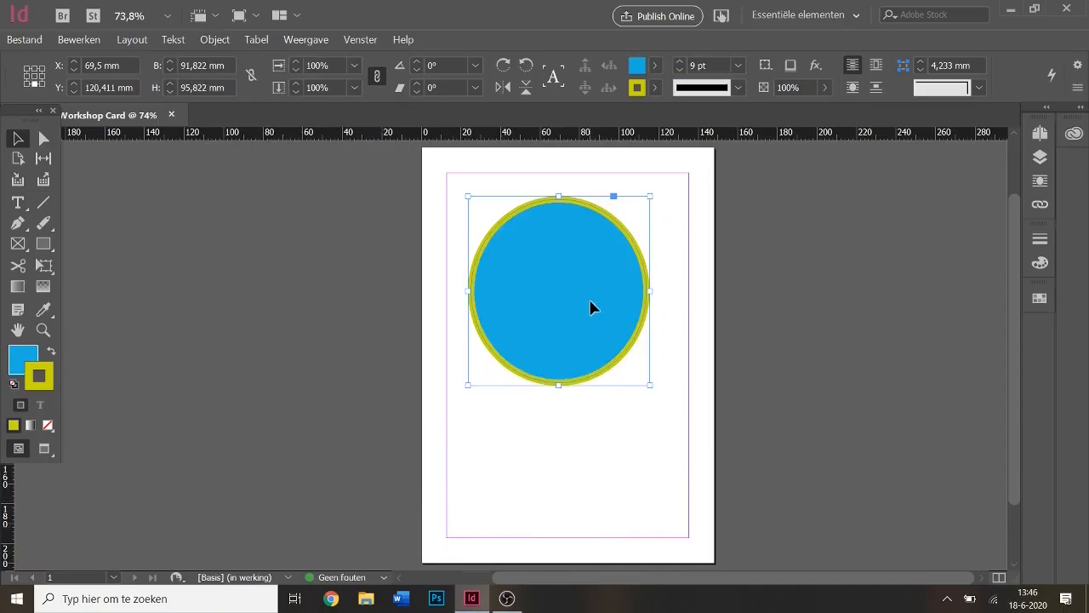
{"action": "left_click_drag", "start_coordinate": [591, 306], "coordinate": [598, 367]}
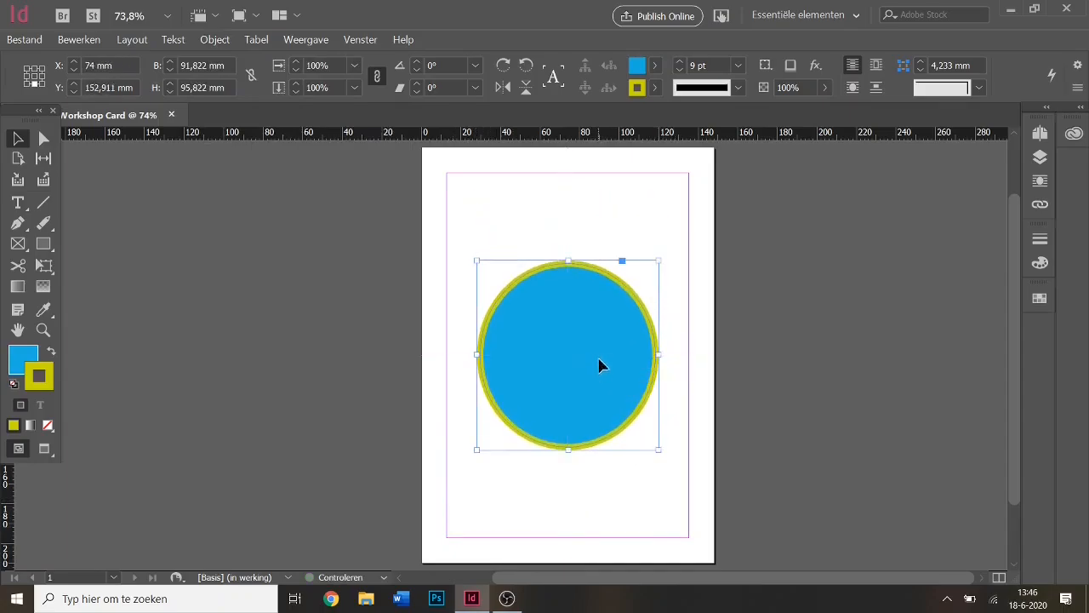
Select the circle and delete it.
{"action": "left_click", "coordinate": [616, 214]}
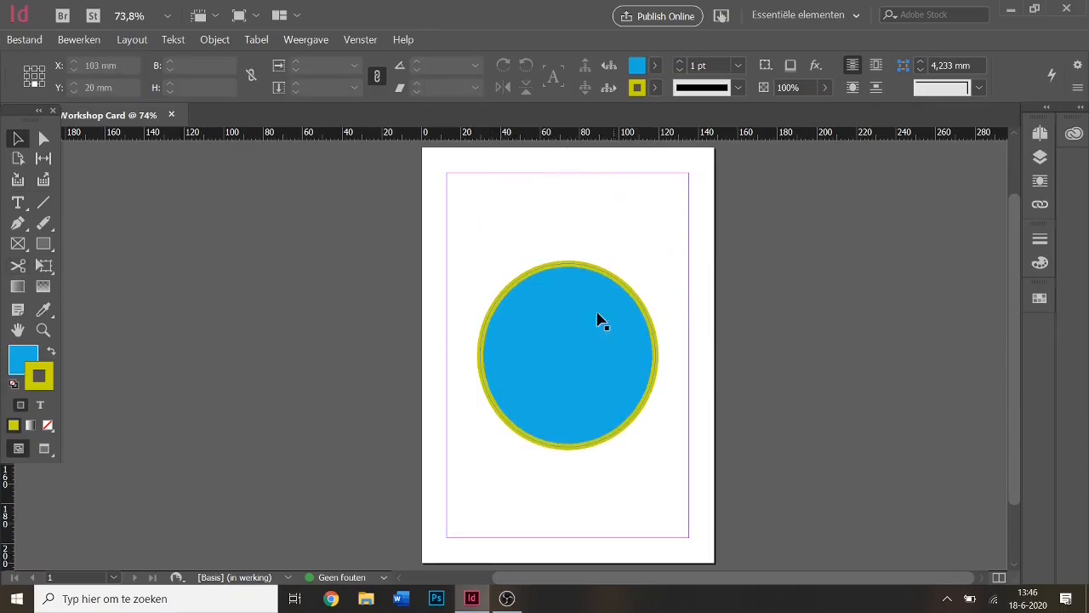
{"action": "left_click", "coordinate": [583, 348]}
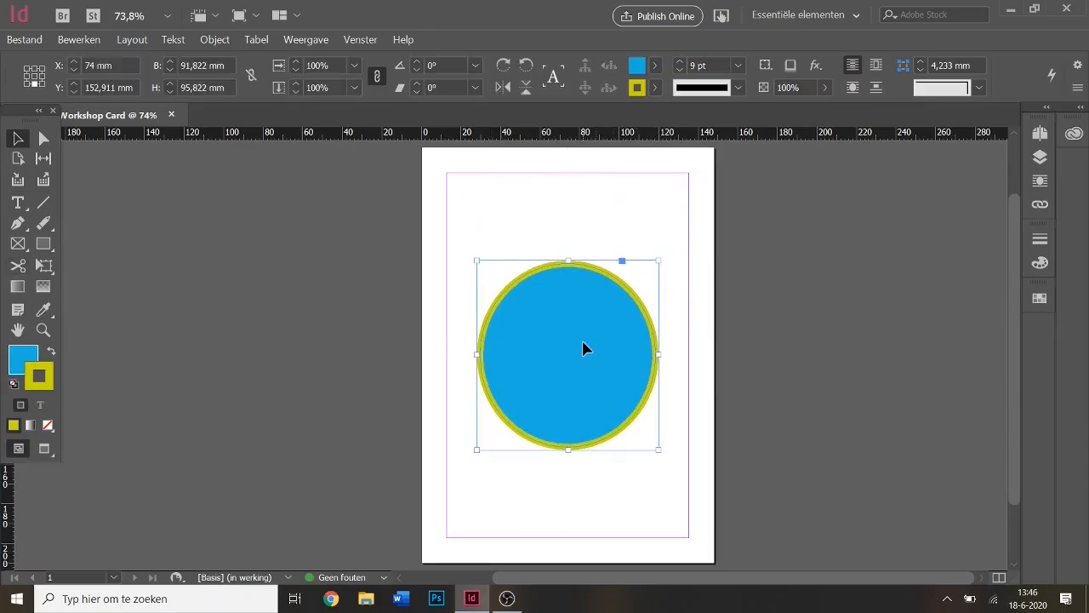
{"action": "key", "text": "Delete"}
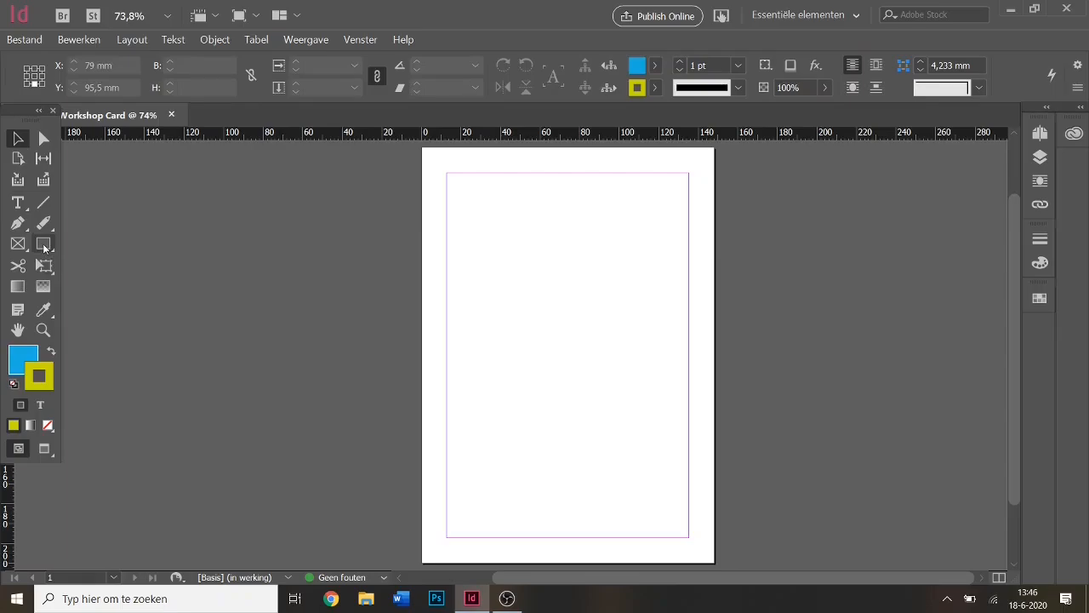
Draw a blue circle with the Ellipse tool and move it toward the page centre.
{"action": "left_click", "coordinate": [42, 243]}
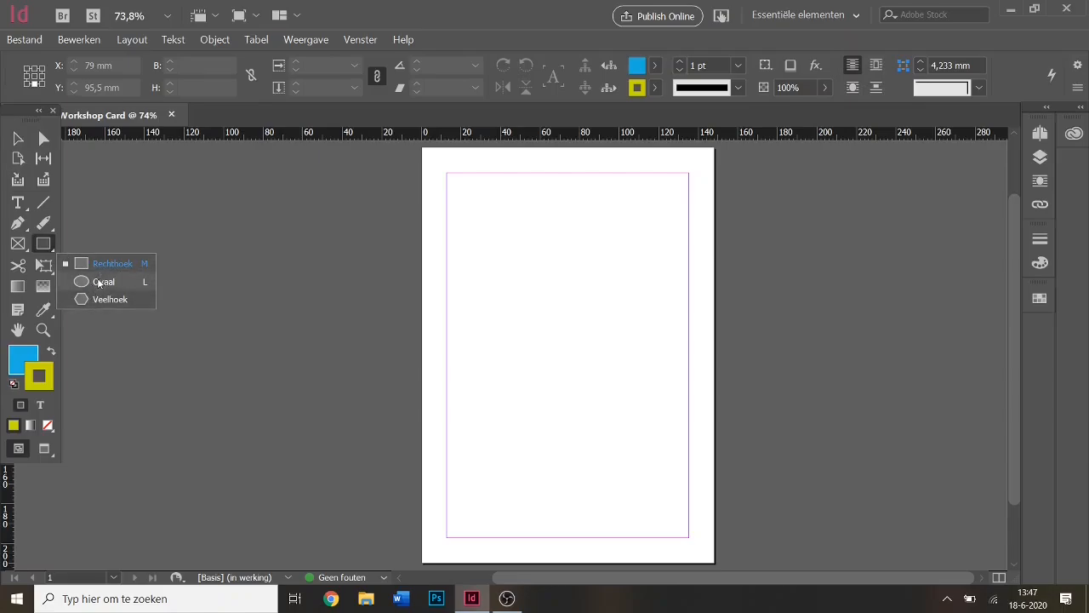
{"action": "left_click", "coordinate": [126, 285]}
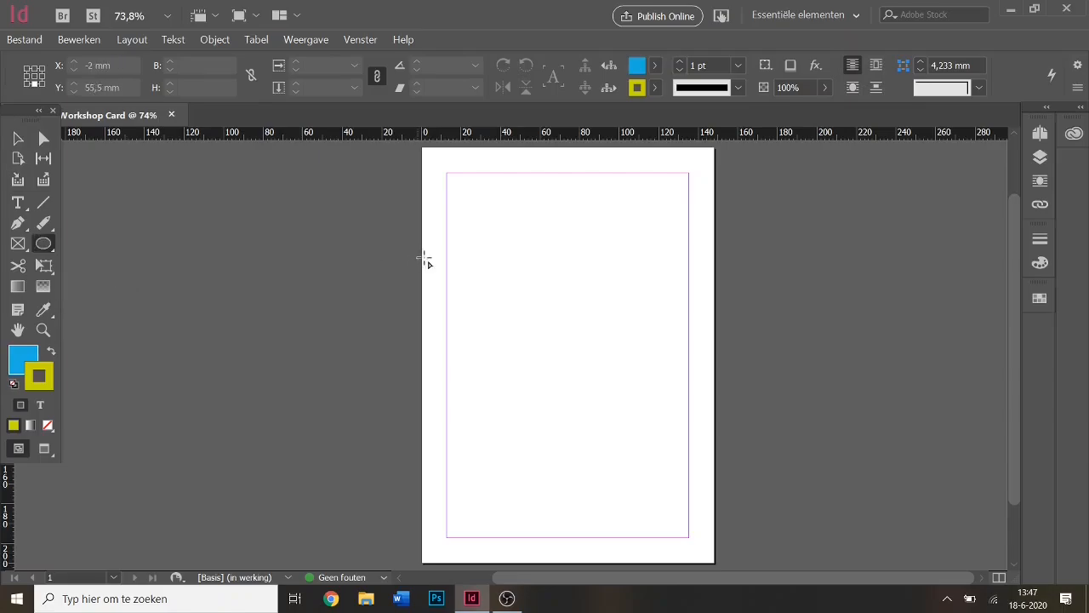
{"action": "mouse_move", "coordinate": [474, 239]}
{"action": "left_mouse_down"}
{"action": "mouse_move", "coordinate": [528, 306]}
{"action": "mouse_move", "coordinate": [651, 412]}
{"action": "left_mouse_up"}
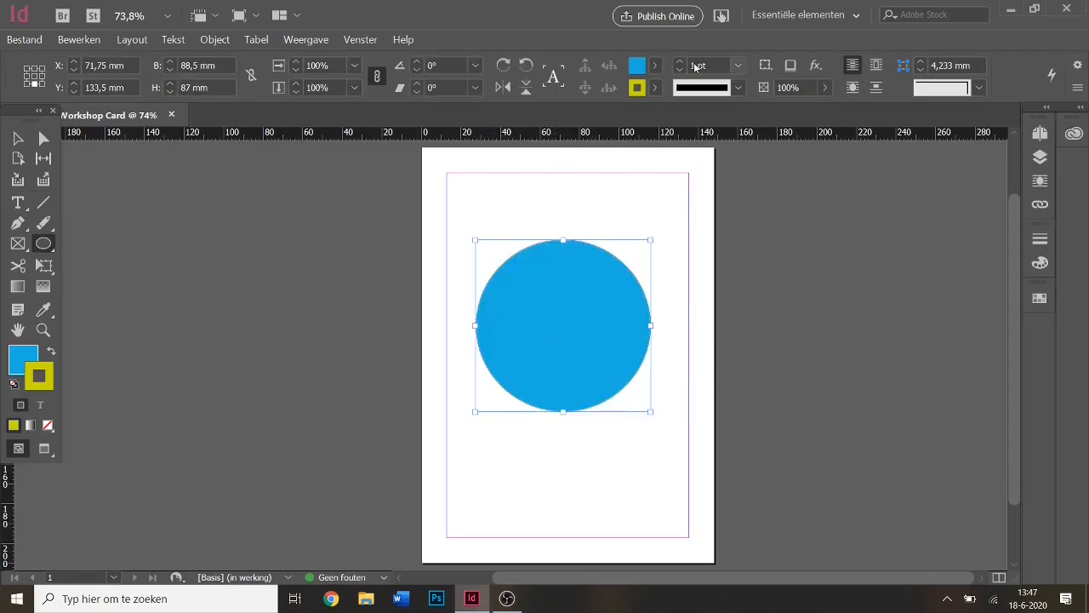
{"action": "key", "text": "ctrl"}
{"action": "left_click", "coordinate": [18, 138]}
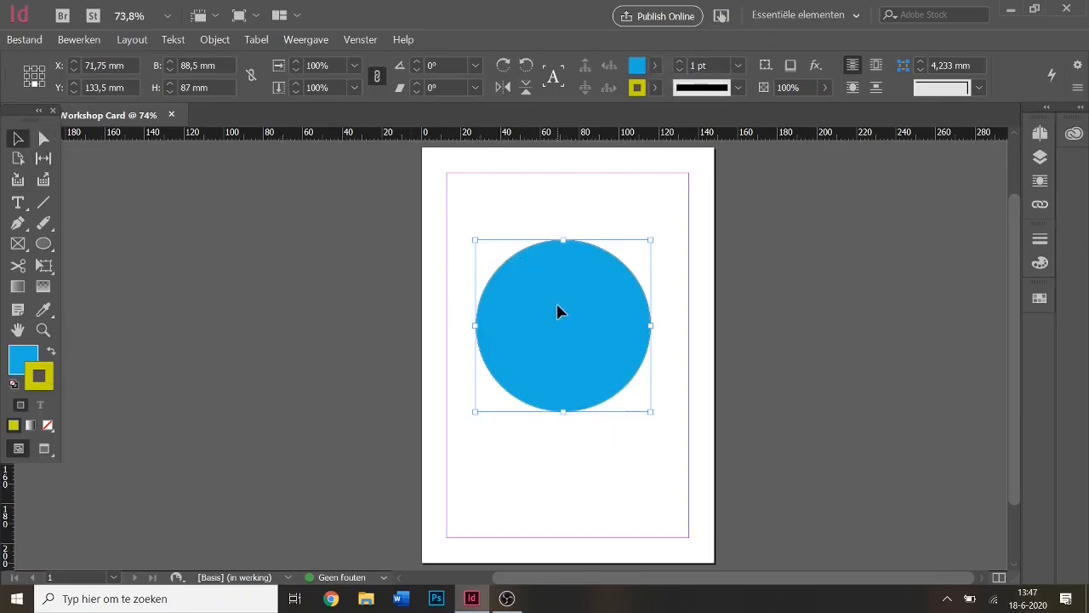
{"action": "mouse_move", "coordinate": [558, 312]}
{"action": "left_mouse_down"}
{"action": "mouse_move", "coordinate": [568, 366]}
{"action": "mouse_move", "coordinate": [568, 288]}
{"action": "mouse_move", "coordinate": [579, 290]}
{"action": "mouse_move", "coordinate": [564, 289]}
{"action": "mouse_move", "coordinate": [562, 305]}
{"action": "left_mouse_up"}
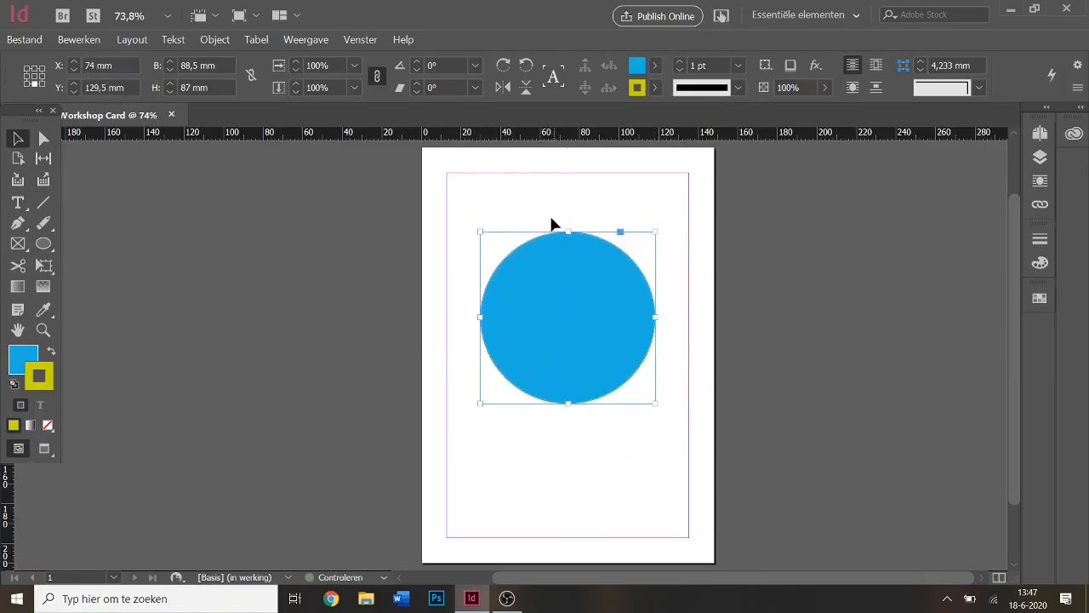
{"action": "left_click", "coordinate": [109, 281]}
Set the default fill colour to green in the Kleurkiezer colour picker.
{"action": "left_click", "coordinate": [43, 243]}
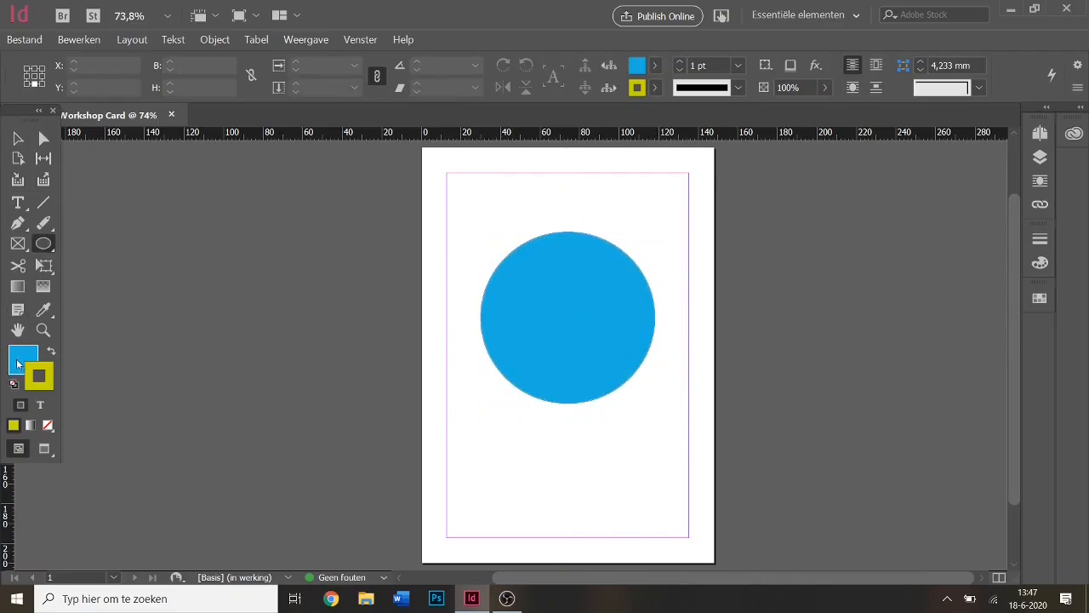
{"action": "double_click", "coordinate": [17, 364]}
{"action": "left_click", "coordinate": [369, 220]}
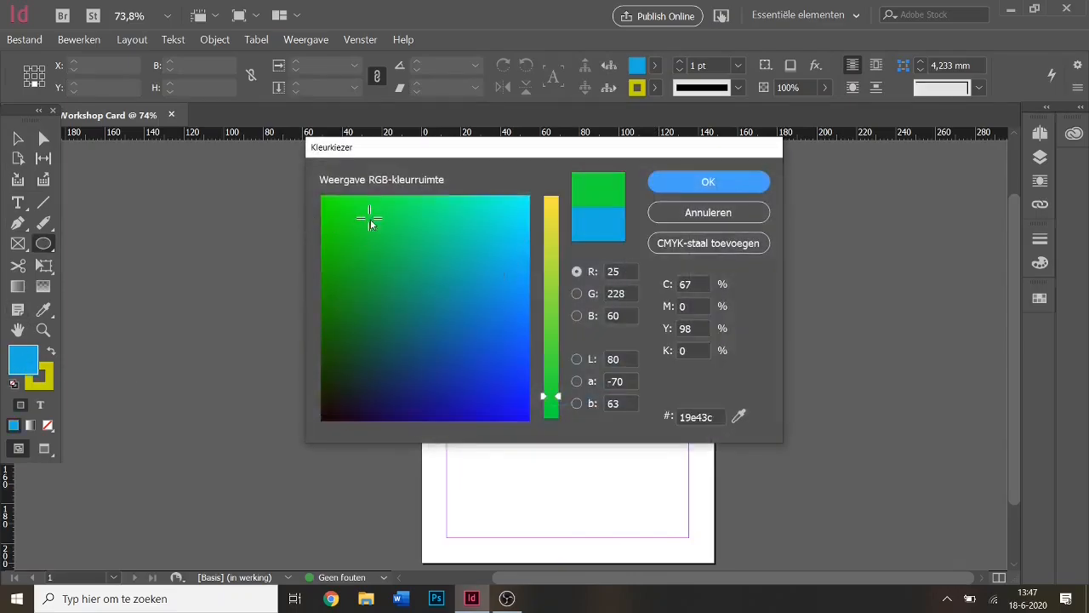
{"action": "left_click", "coordinate": [738, 184]}
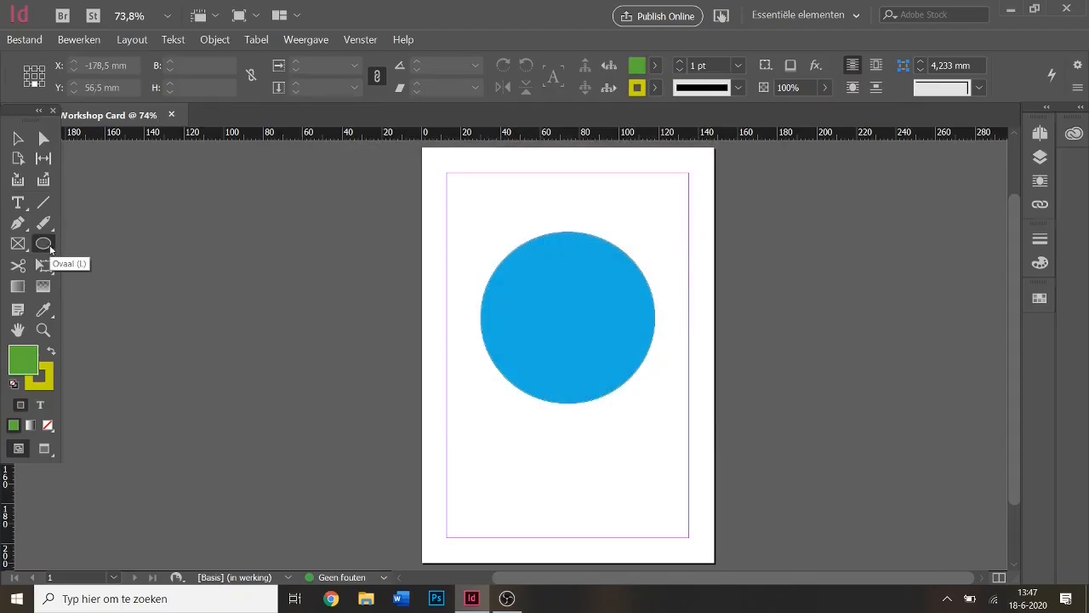
{"action": "key", "text": "m"}
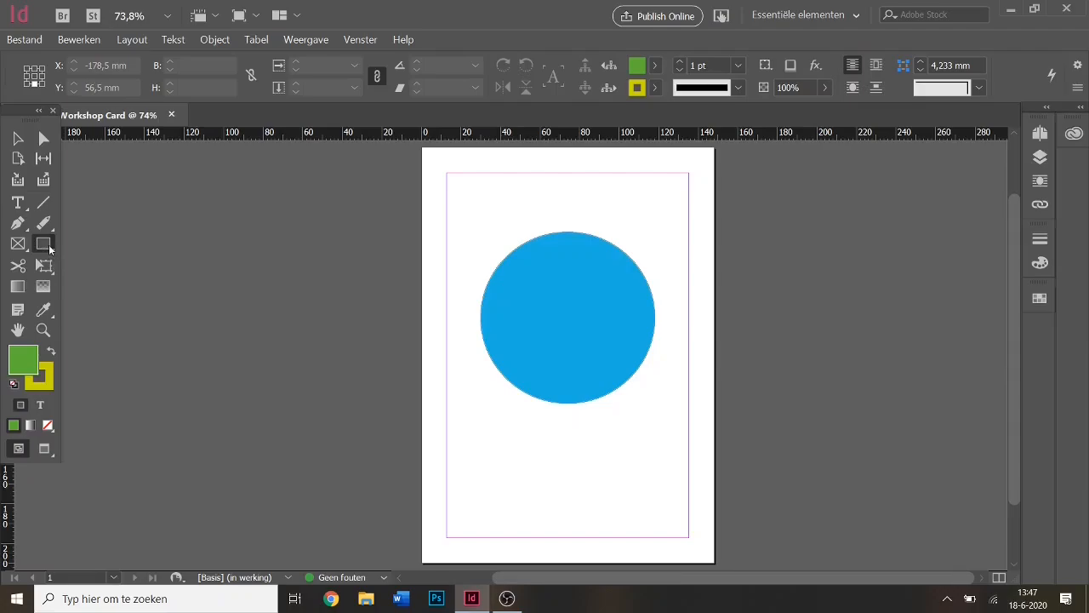
Draw a green 40 × 30 mm rectangle at the page's top-left corner.
{"action": "key", "text": "l"}
{"action": "key", "text": "m"}
{"action": "key", "text": "l"}
{"action": "key", "text": "m"}
{"action": "key", "text": "l"}
{"action": "key", "text": "m"}
{"action": "left_click_drag", "start_coordinate": [450, 413], "coordinate": [471, 215]}
Check the circle and rectangle selections, ending with the green rectangle selected.
{"action": "key", "text": "v"}
{"action": "left_click", "coordinate": [643, 456]}
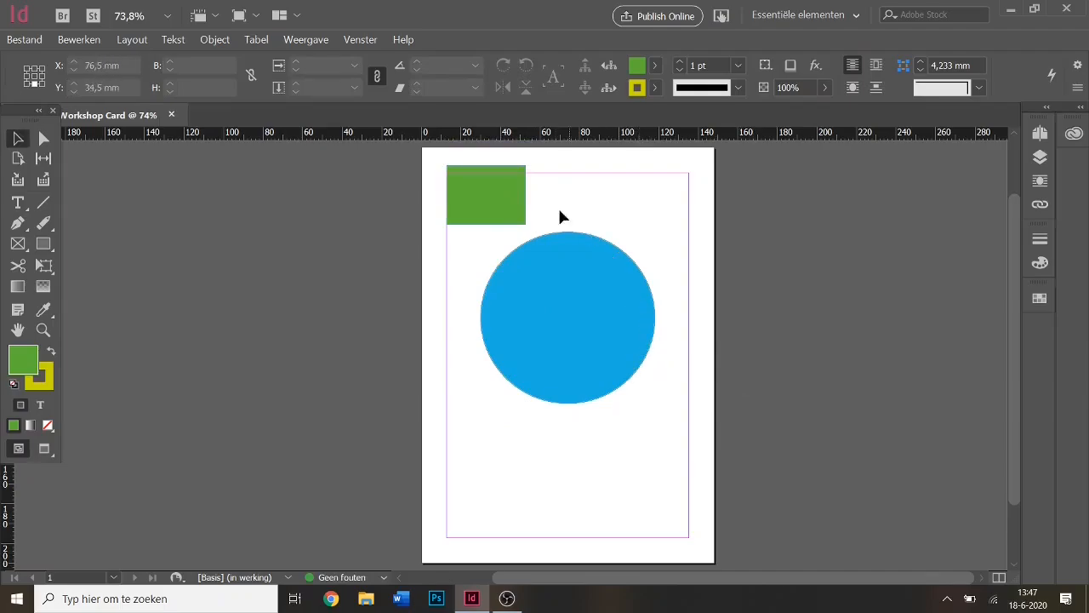
{"action": "left_click", "coordinate": [589, 305]}
{"action": "left_click", "coordinate": [641, 211]}
{"action": "left_click", "coordinate": [488, 184]}
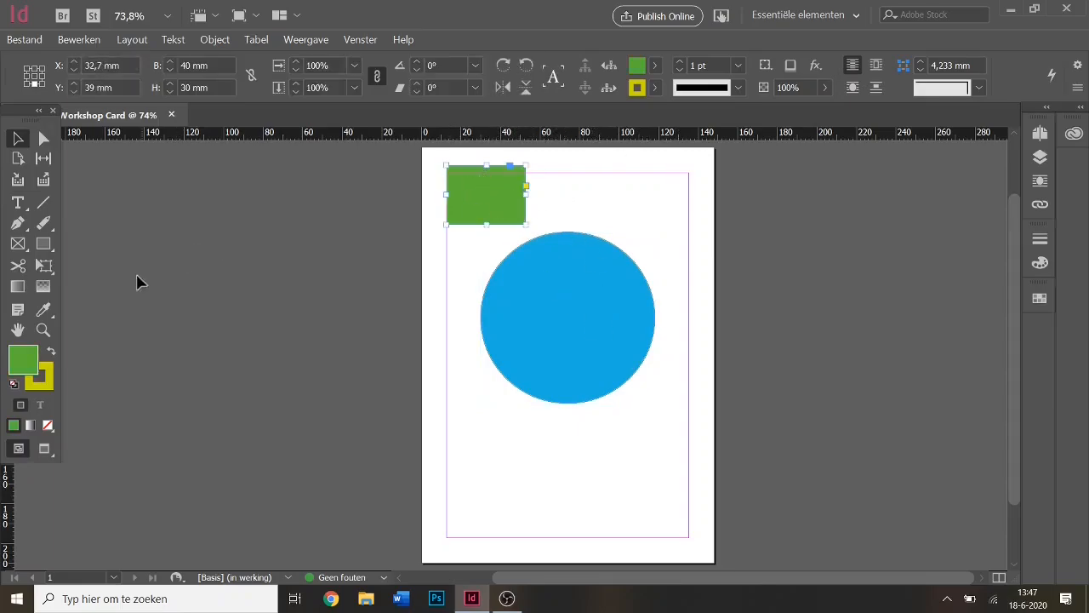
Recolour the rectangle with the circle's blue using the eyedropper, then delete both shapes.
{"action": "left_click", "coordinate": [44, 311]}
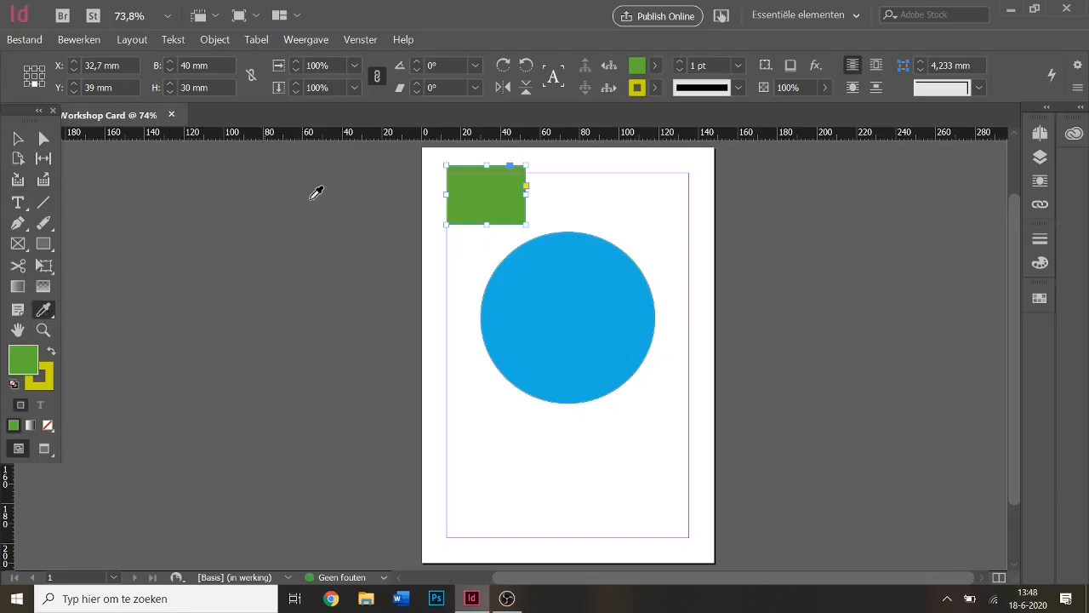
{"action": "left_click", "coordinate": [582, 302]}
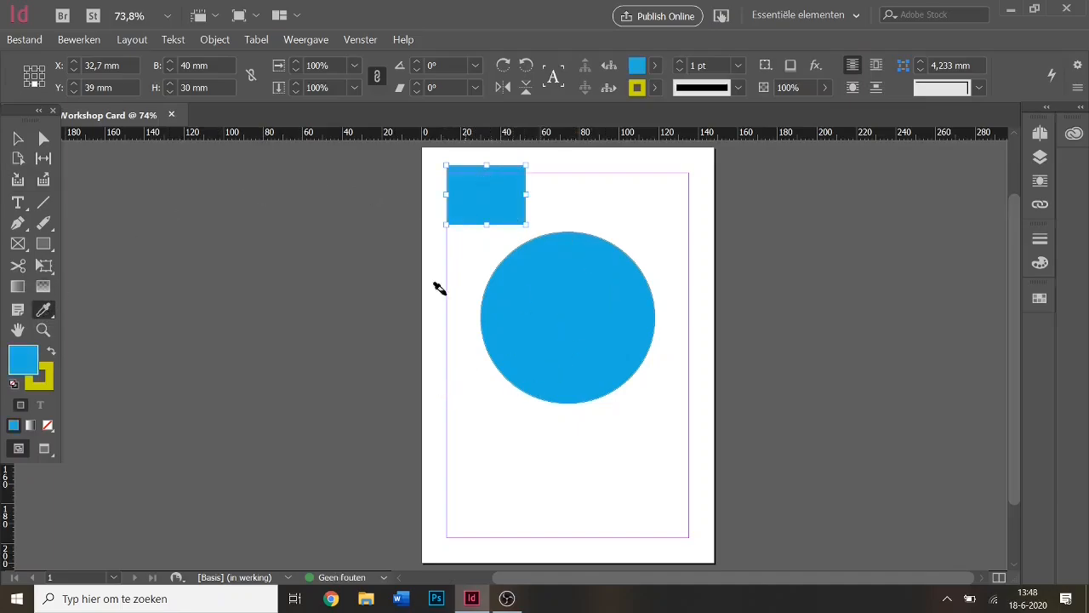
{"action": "left_click", "coordinate": [18, 138]}
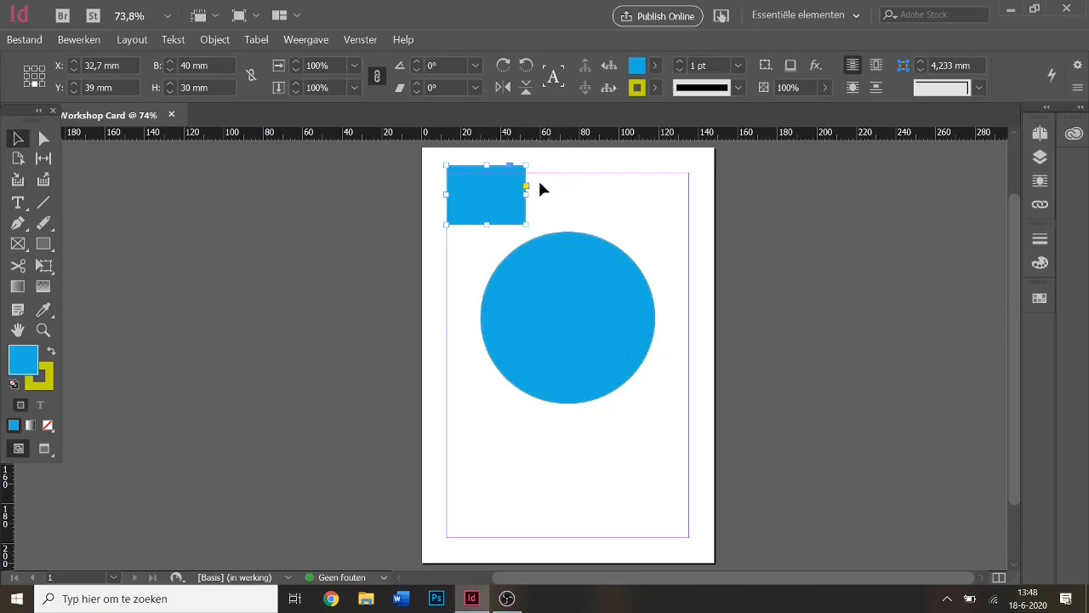
{"action": "key", "text": "Delete"}
{"action": "left_click", "coordinate": [544, 320]}
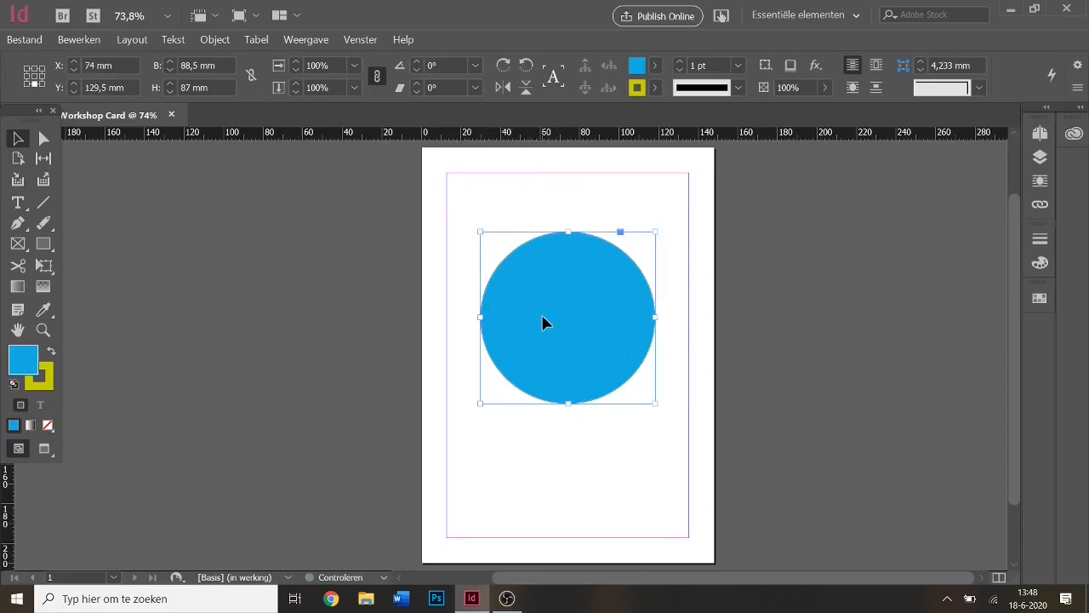
{"action": "key", "text": "Delete"}
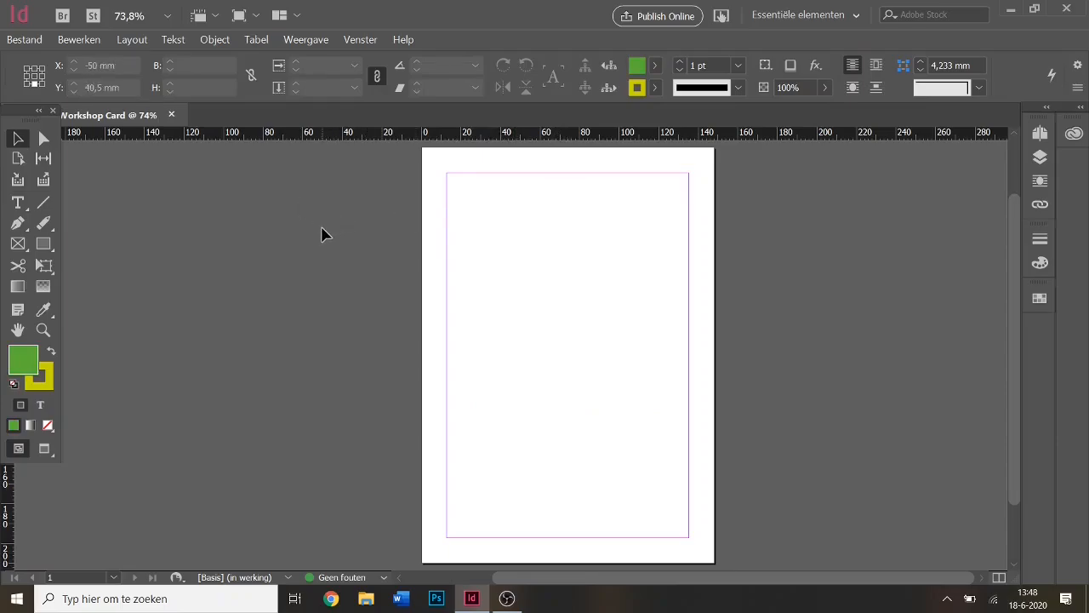
Set a 3 pt stroke and draw a 104 × 67,5 mm placeholder frame centred at X 74, Y 138,75 mm.
{"action": "double_click", "coordinate": [678, 62]}
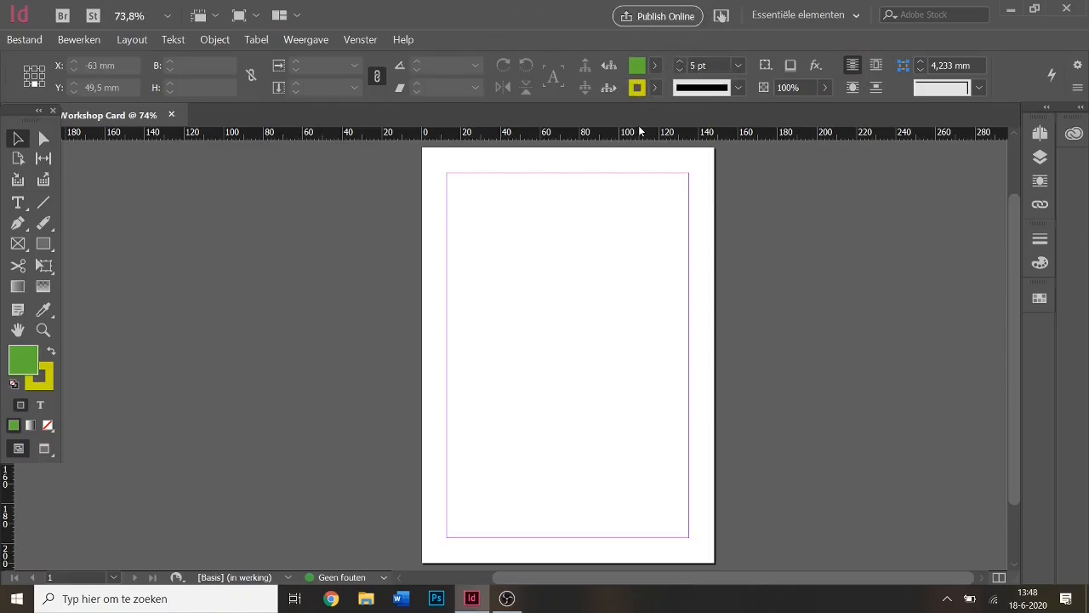
{"action": "left_click", "coordinate": [23, 247]}
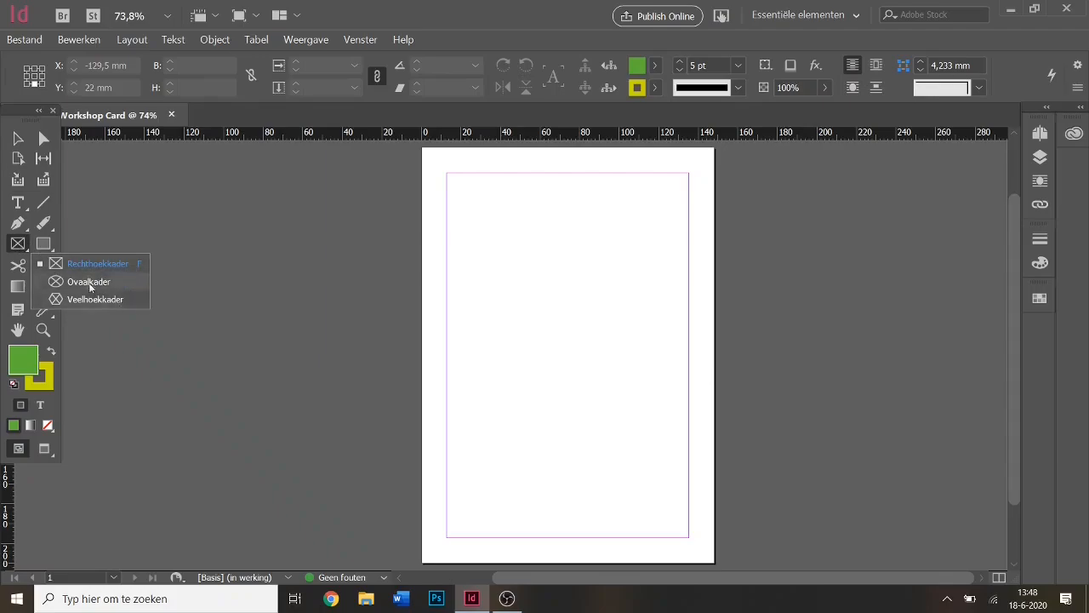
{"action": "left_click", "coordinate": [22, 246]}
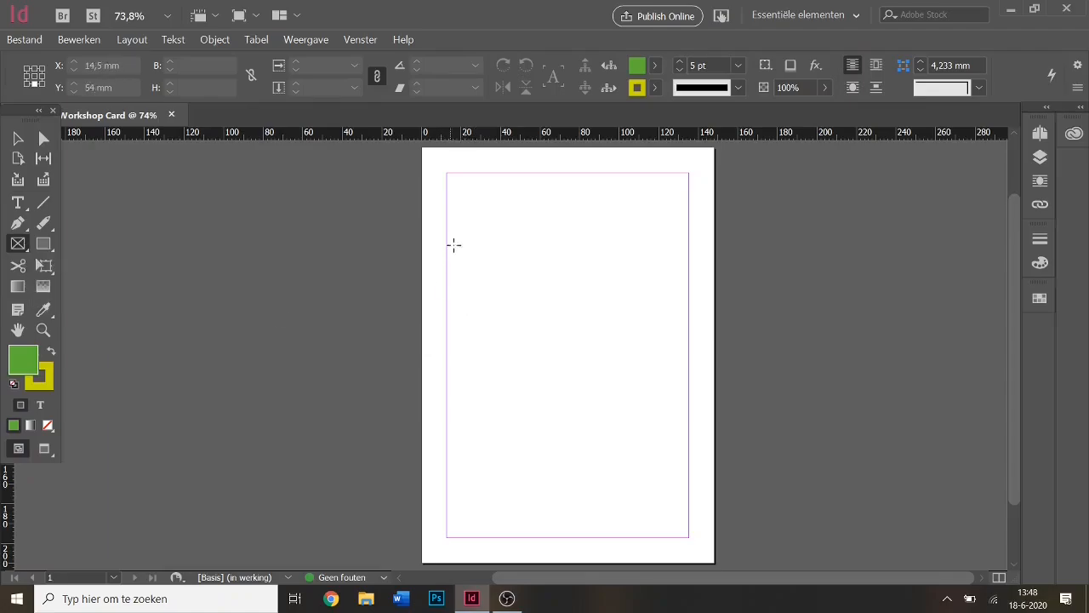
{"action": "left_click_drag", "start_coordinate": [459, 228], "coordinate": [665, 360]}
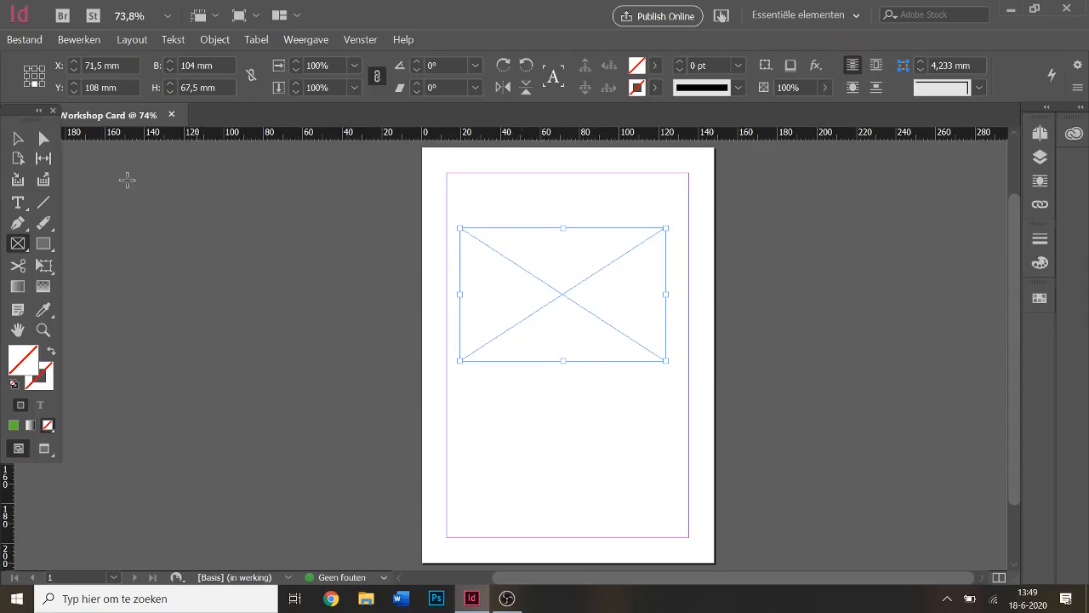
{"action": "left_click", "coordinate": [18, 138]}
{"action": "left_click_drag", "start_coordinate": [572, 324], "coordinate": [583, 378]}
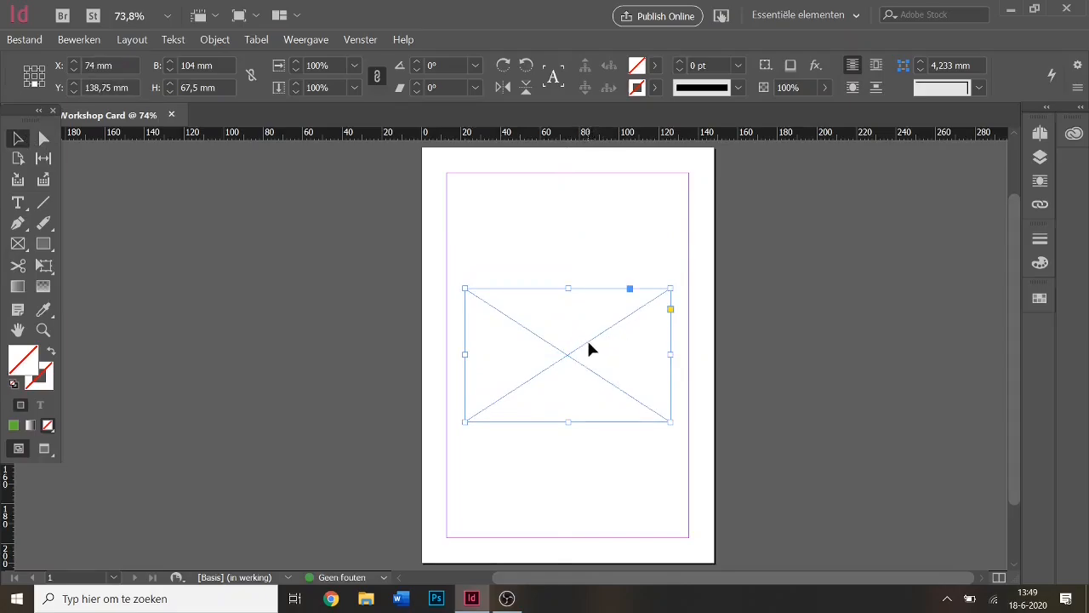
Inspect the frame's Inhoud context options, then delete the placeholder frame.
{"action": "right_click", "coordinate": [590, 348]}
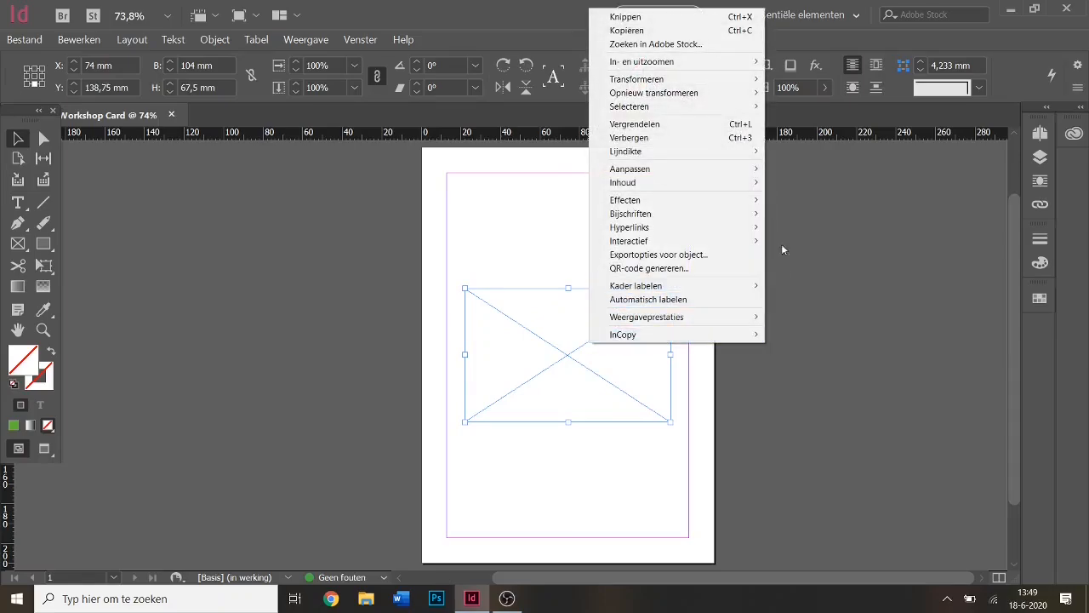
{"action": "mouse_move", "coordinate": [755, 188]}
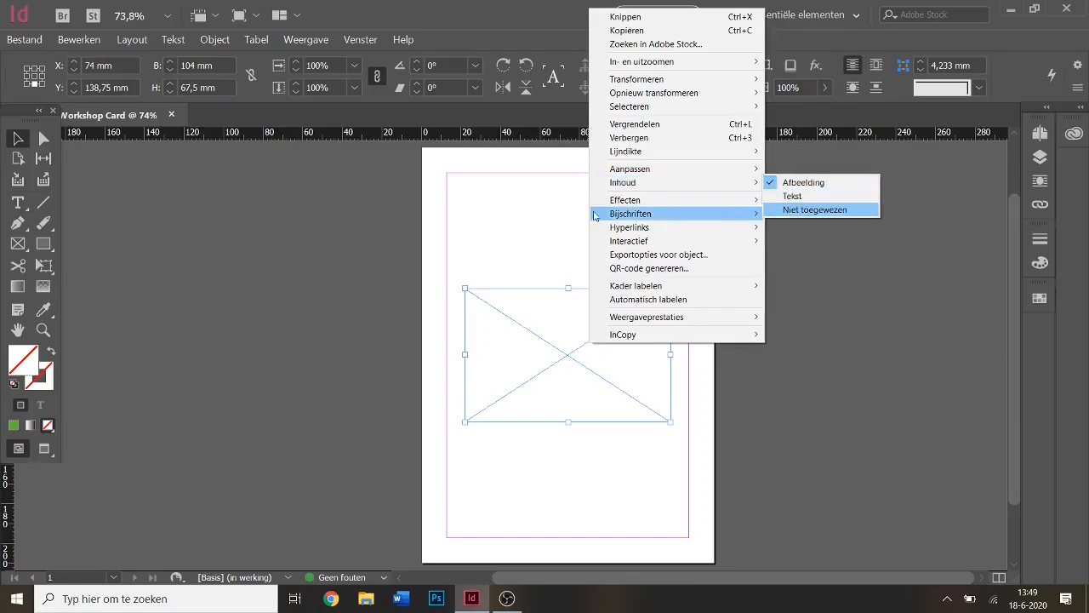
{"action": "left_click", "coordinate": [522, 199]}
{"action": "left_click", "coordinate": [574, 367]}
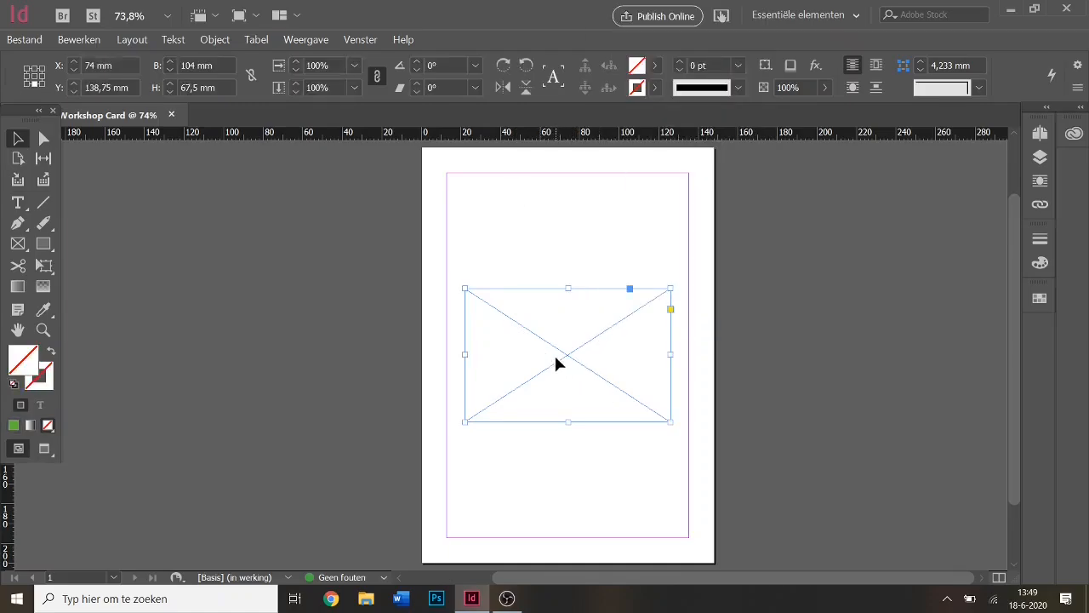
{"action": "key", "text": "Delete"}
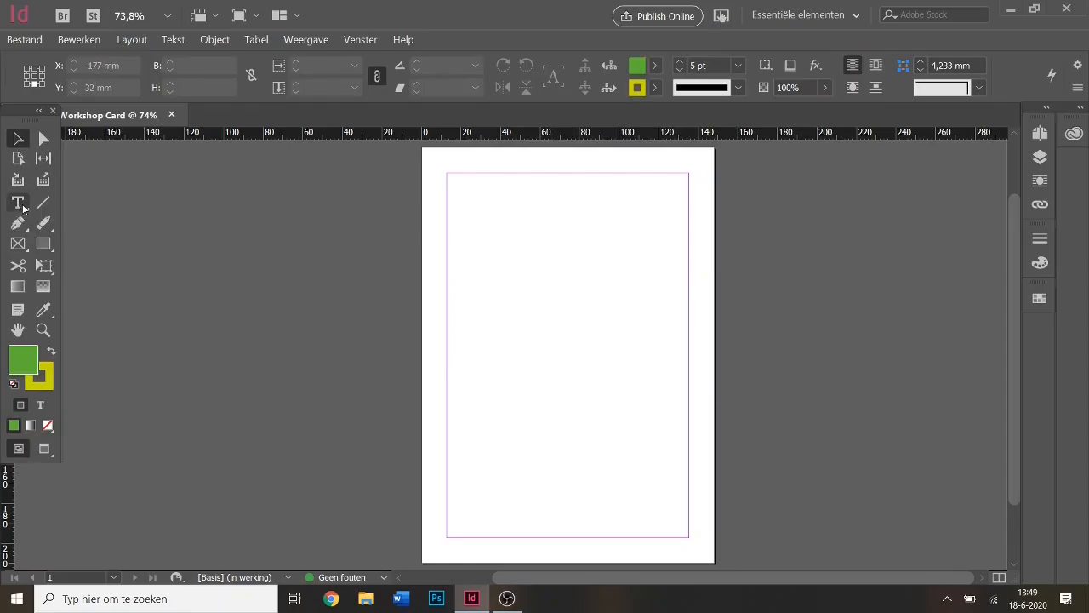
Draw a text frame near the top of the page and type 'Hello world'.
{"action": "left_click", "coordinate": [18, 204]}
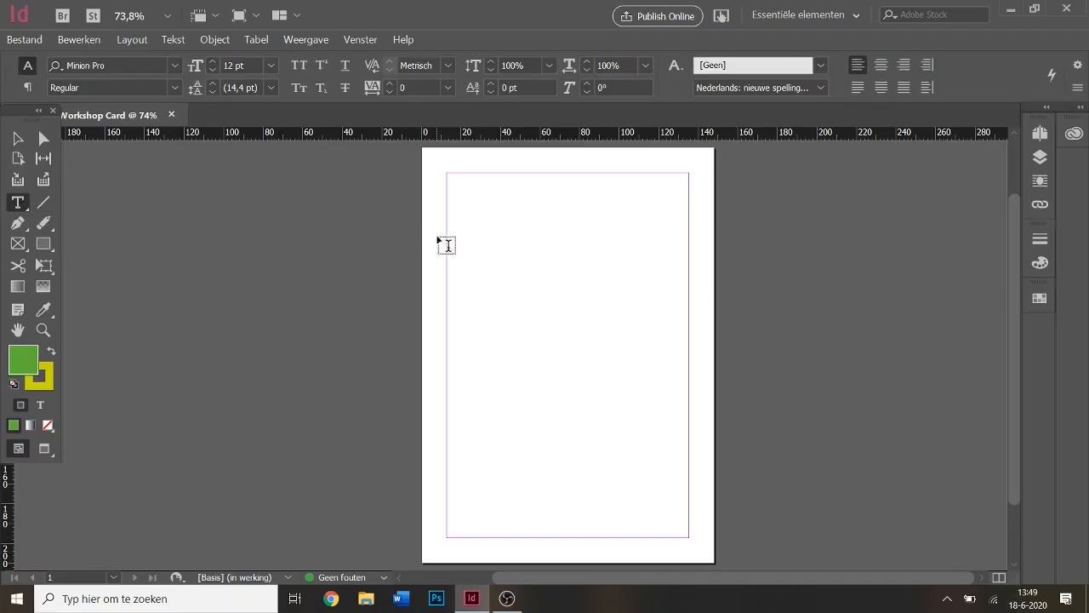
{"action": "left_click_drag", "start_coordinate": [489, 224], "coordinate": [660, 299]}
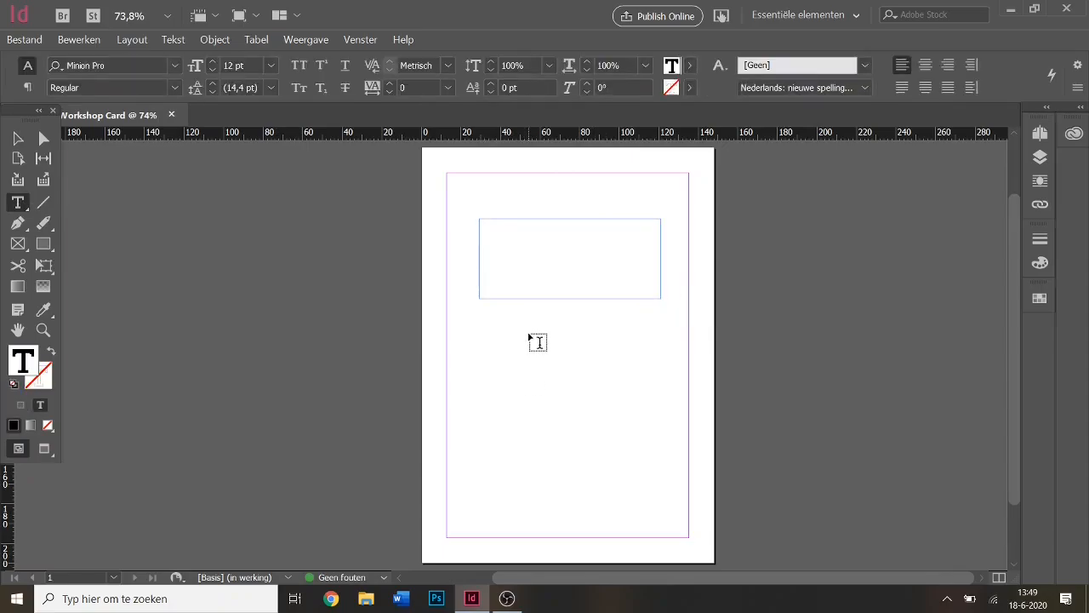
{"action": "type", "text": "Hello world"}
Select all the Hello world text and raise its font size to 30 pt.
{"action": "key", "text": "ctrl+a"}
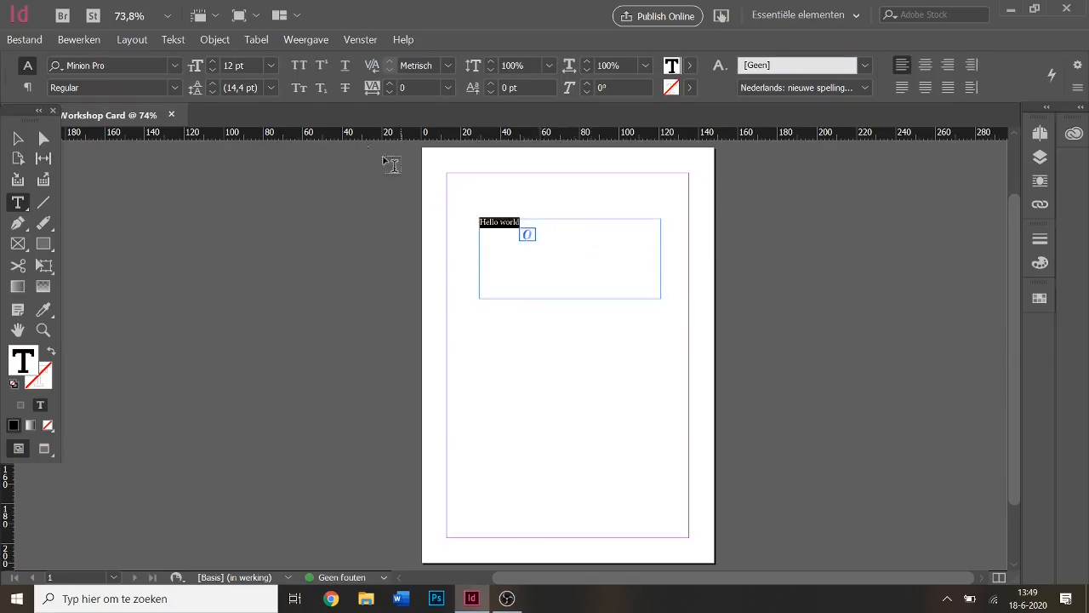
{"action": "left_click", "coordinate": [212, 63]}
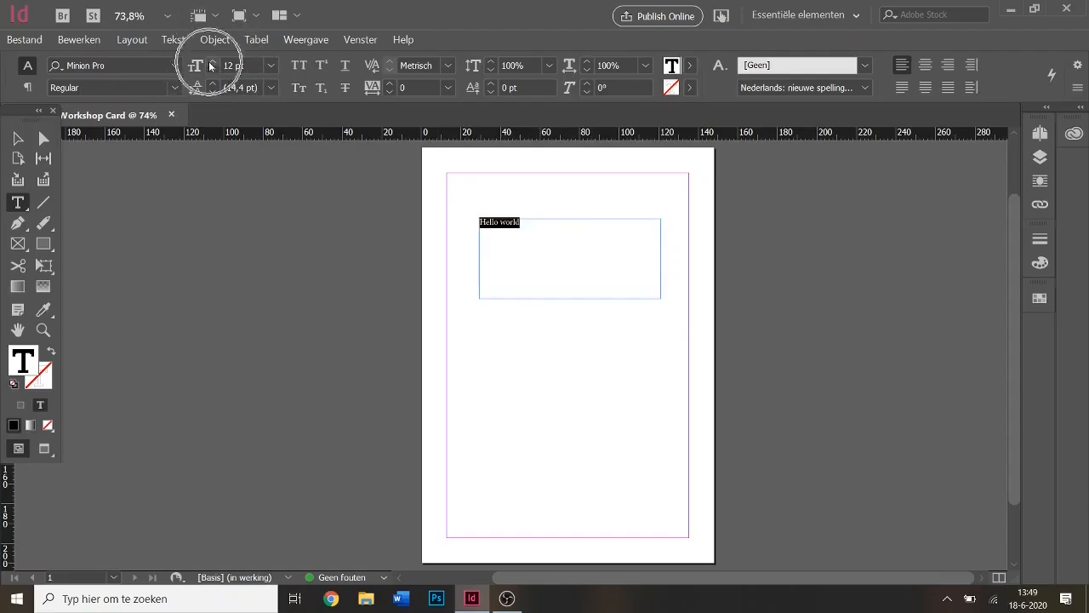
{"action": "left_click", "coordinate": [211, 63]}
{"action": "left_click", "coordinate": [212, 63]}
{"action": "left_click", "coordinate": [212, 63]}
{"action": "left_click", "coordinate": [212, 63]}
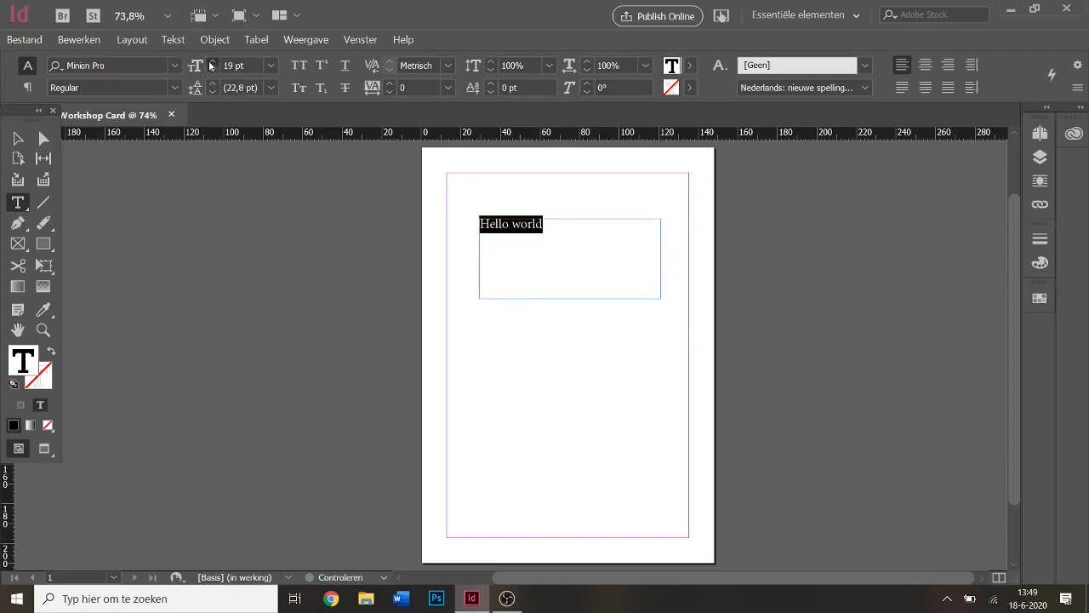
{"action": "left_click", "coordinate": [212, 63]}
{"action": "left_click", "coordinate": [212, 63]}
{"action": "left_click", "coordinate": [212, 63]}
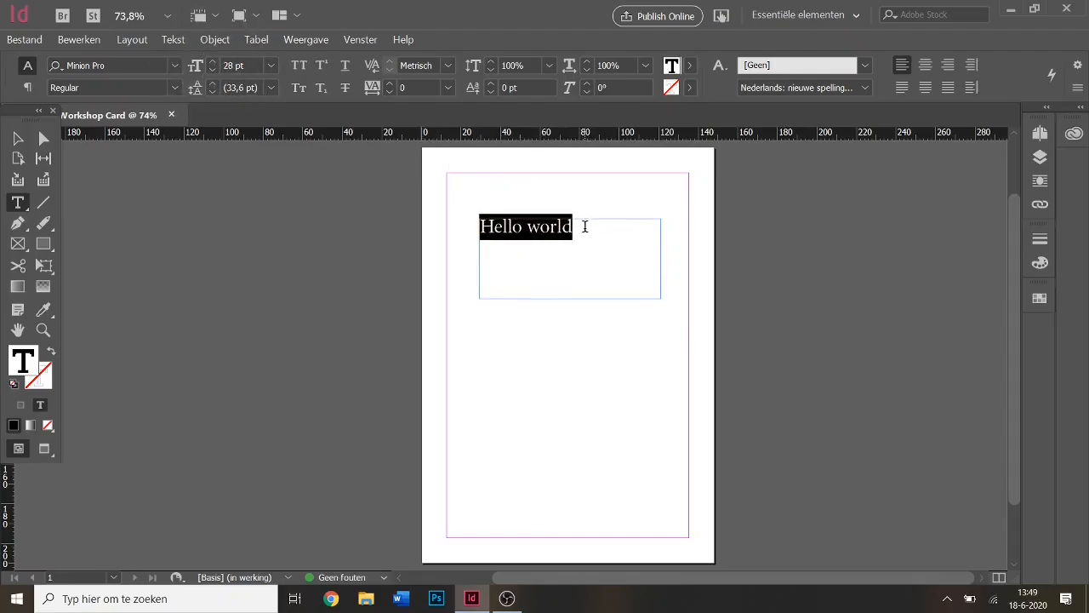
{"action": "left_click", "coordinate": [212, 63]}
{"action": "left_click", "coordinate": [212, 63]}
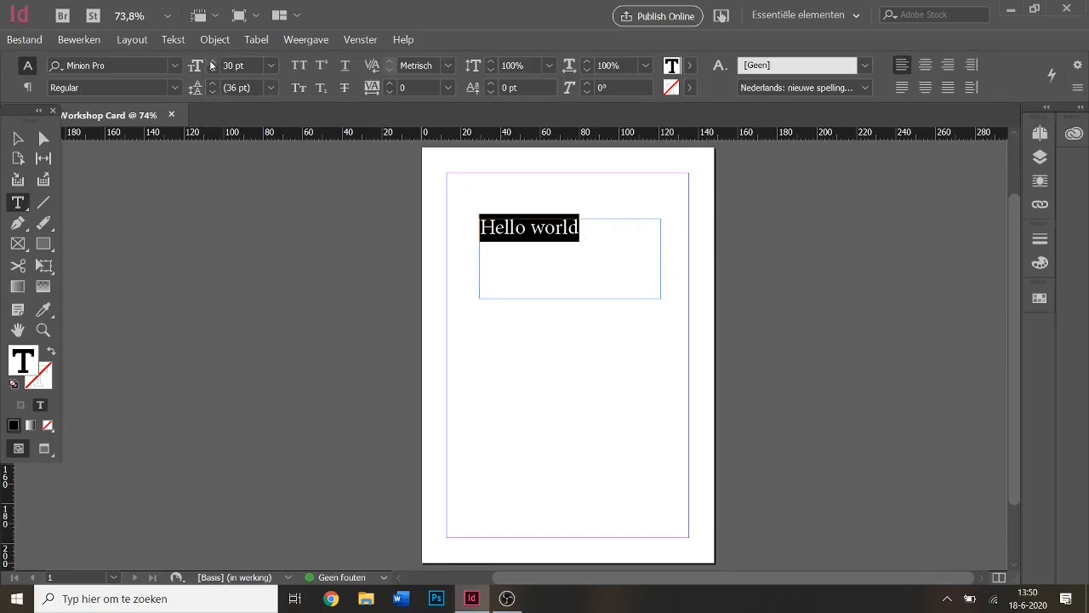
Set Hello world in Baumans with a cyan C=100 fill and tracking 120.
{"action": "left_click", "coordinate": [175, 67]}
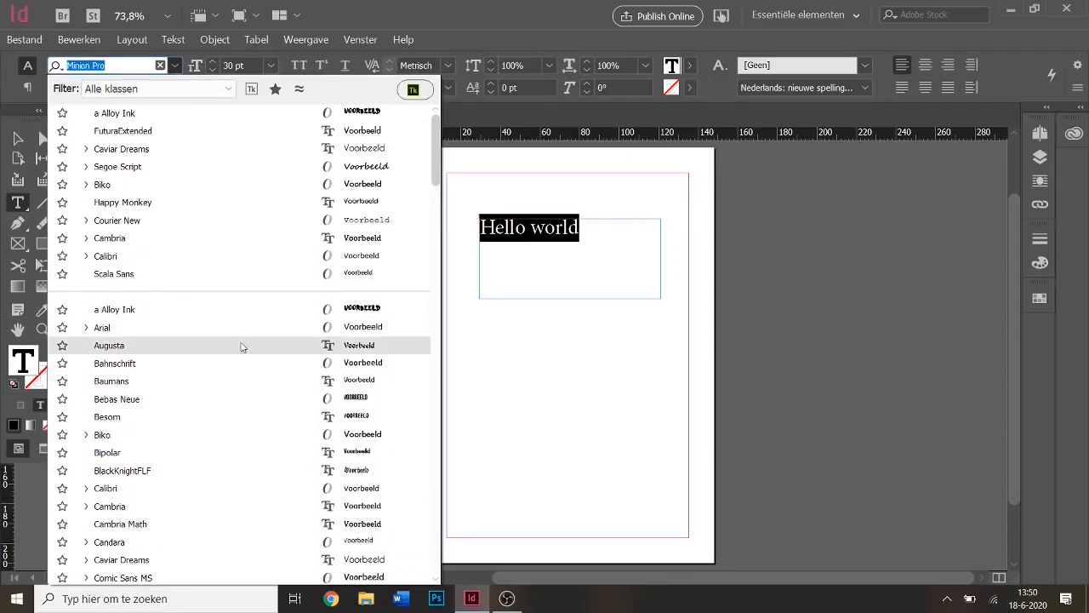
{"action": "left_click", "coordinate": [204, 381]}
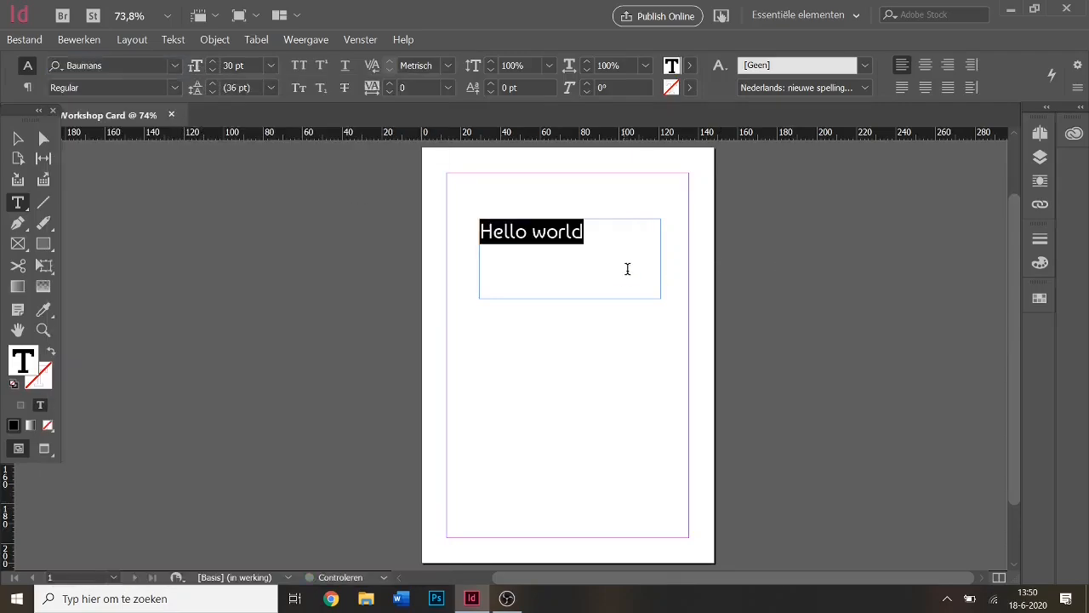
{"action": "left_click", "coordinate": [690, 66]}
{"action": "left_click", "coordinate": [533, 192]}
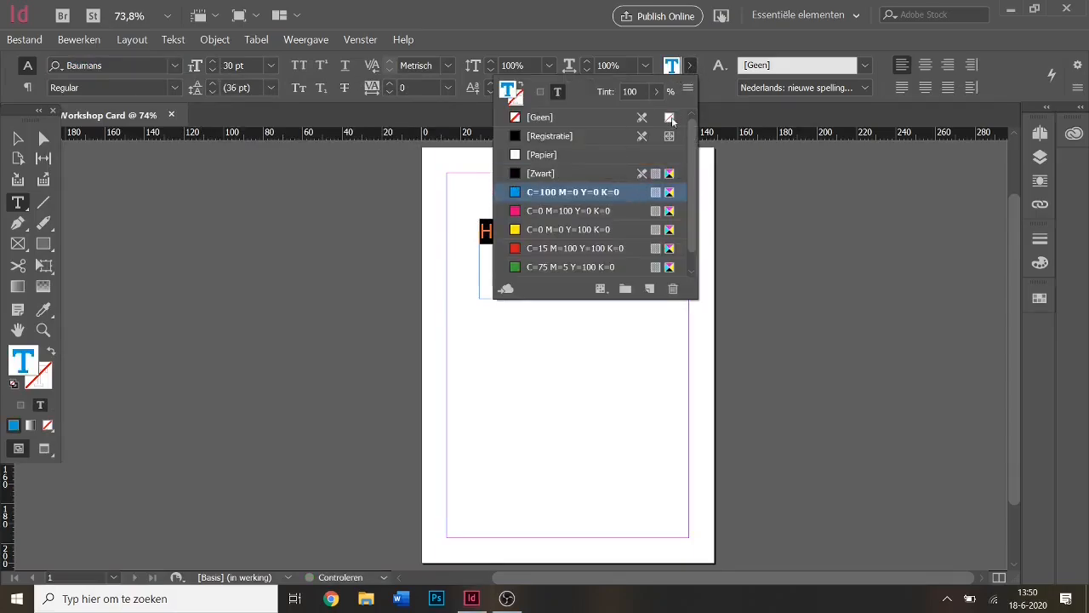
{"action": "left_click", "coordinate": [690, 66]}
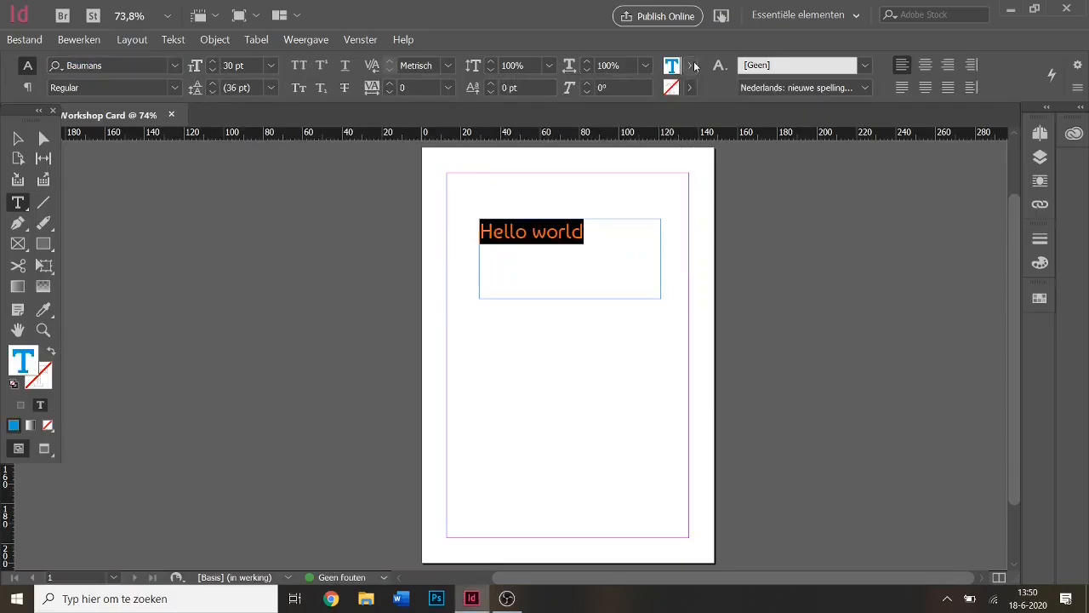
{"action": "left_click", "coordinate": [391, 84]}
{"action": "left_click", "coordinate": [391, 84]}
{"action": "left_click", "coordinate": [392, 84]}
{"action": "left_click", "coordinate": [391, 84]}
{"action": "left_click", "coordinate": [391, 84]}
{"action": "left_click", "coordinate": [391, 85]}
{"action": "left_click", "coordinate": [391, 84]}
{"action": "left_click", "coordinate": [391, 84]}
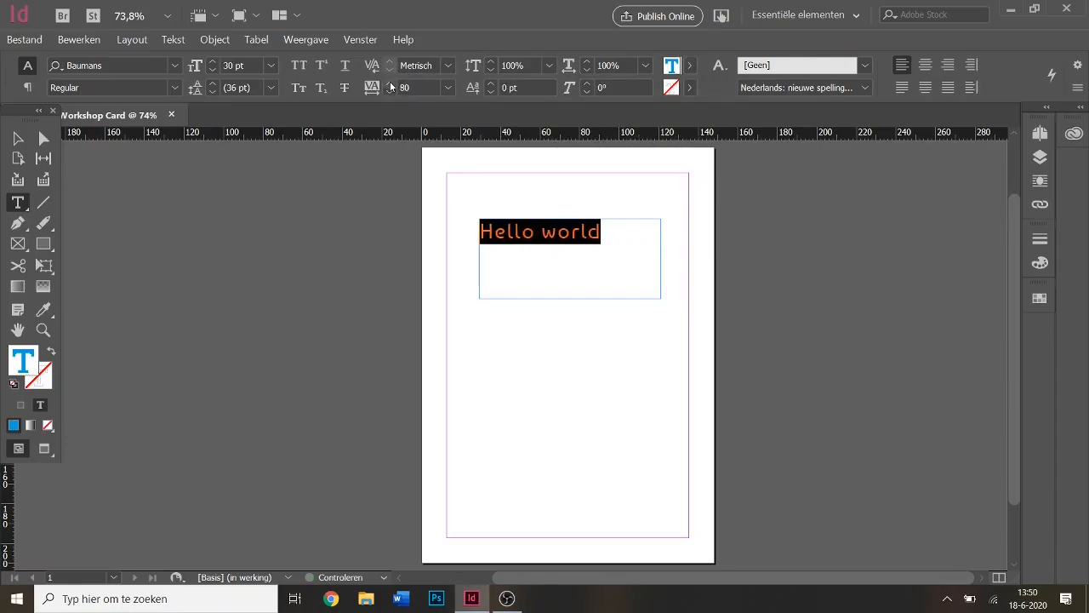
{"action": "left_click", "coordinate": [391, 84]}
{"action": "left_click", "coordinate": [391, 84]}
{"action": "left_click", "coordinate": [391, 85]}
{"action": "left_click", "coordinate": [391, 84]}
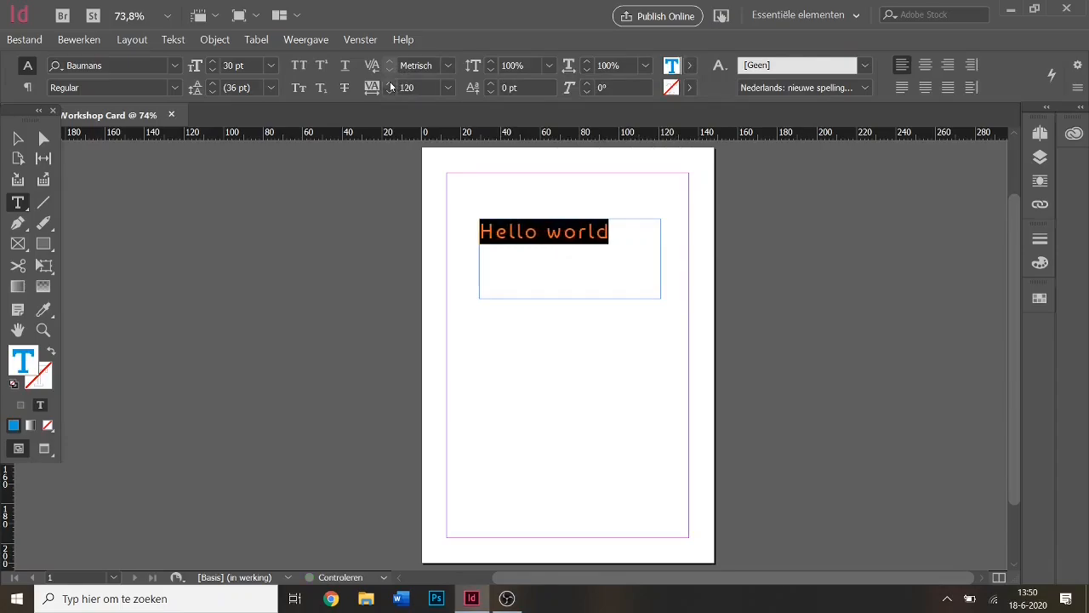
Scale the text to 109% horizontally and 107% vertically with a 10° skew.
{"action": "left_click", "coordinate": [588, 62]}
{"action": "left_click", "coordinate": [588, 62]}
{"action": "left_click", "coordinate": [587, 62]}
{"action": "left_click", "coordinate": [588, 62]}
{"action": "left_click", "coordinate": [588, 62]}
{"action": "left_click", "coordinate": [588, 62]}
{"action": "left_click", "coordinate": [588, 62]}
{"action": "left_click", "coordinate": [588, 62]}
{"action": "left_click", "coordinate": [588, 62]}
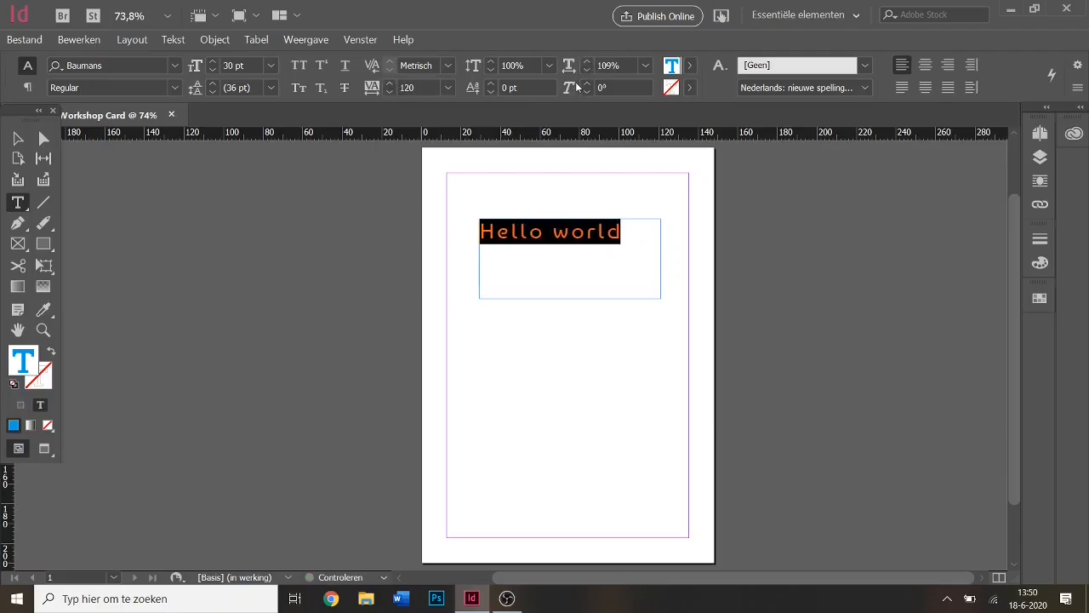
{"action": "left_click", "coordinate": [587, 84]}
{"action": "left_click", "coordinate": [587, 84]}
{"action": "left_click", "coordinate": [587, 84]}
{"action": "left_click", "coordinate": [587, 85]}
{"action": "left_click", "coordinate": [587, 84]}
{"action": "left_click", "coordinate": [587, 84]}
{"action": "left_click", "coordinate": [587, 85]}
{"action": "left_click", "coordinate": [587, 84]}
{"action": "left_click", "coordinate": [587, 85]}
{"action": "left_click", "coordinate": [587, 84]}
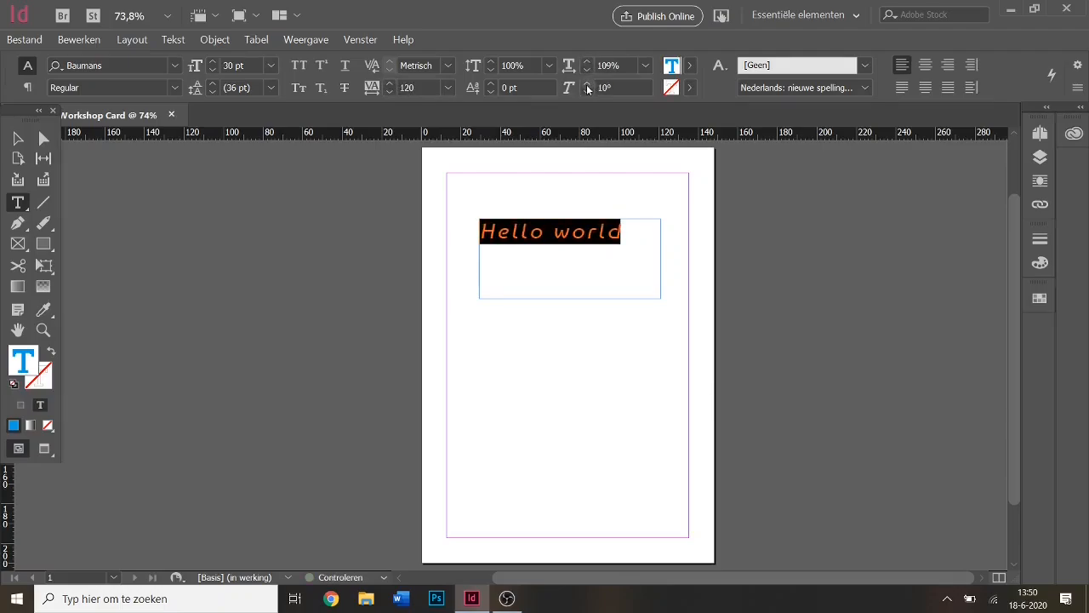
{"action": "left_click", "coordinate": [491, 63]}
{"action": "left_click", "coordinate": [491, 63]}
{"action": "left_click", "coordinate": [491, 64]}
{"action": "left_click", "coordinate": [491, 64]}
{"action": "left_click", "coordinate": [491, 63]}
{"action": "left_click", "coordinate": [491, 64]}
{"action": "left_click", "coordinate": [491, 64]}
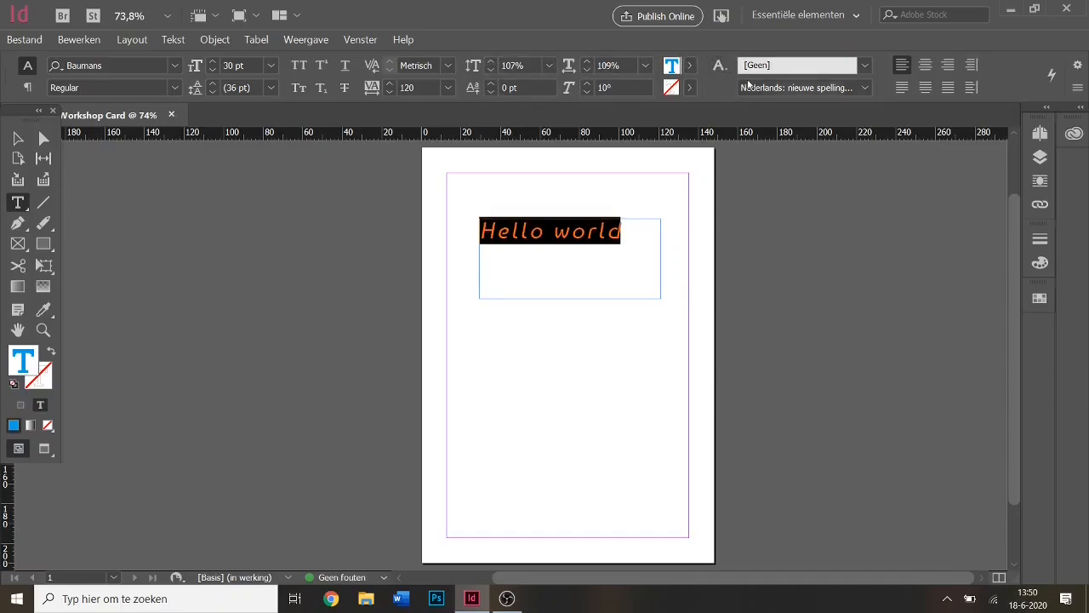
Try a yellow text outline and remove it, then centre Hello world in its frame.
{"action": "left_click", "coordinate": [689, 88]}
{"action": "left_click", "coordinate": [541, 255]}
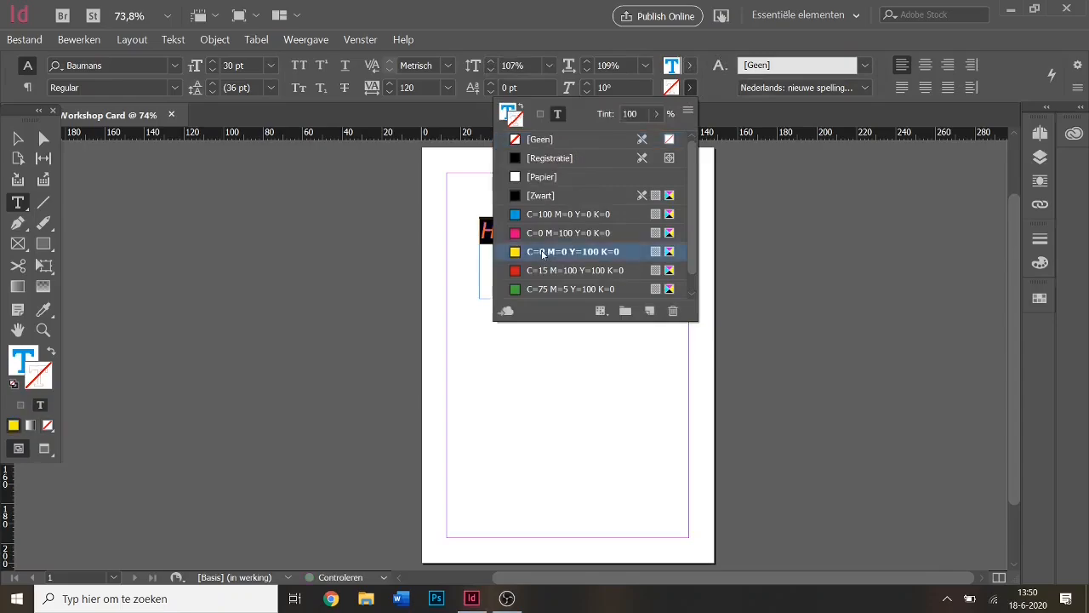
{"action": "left_click", "coordinate": [528, 141]}
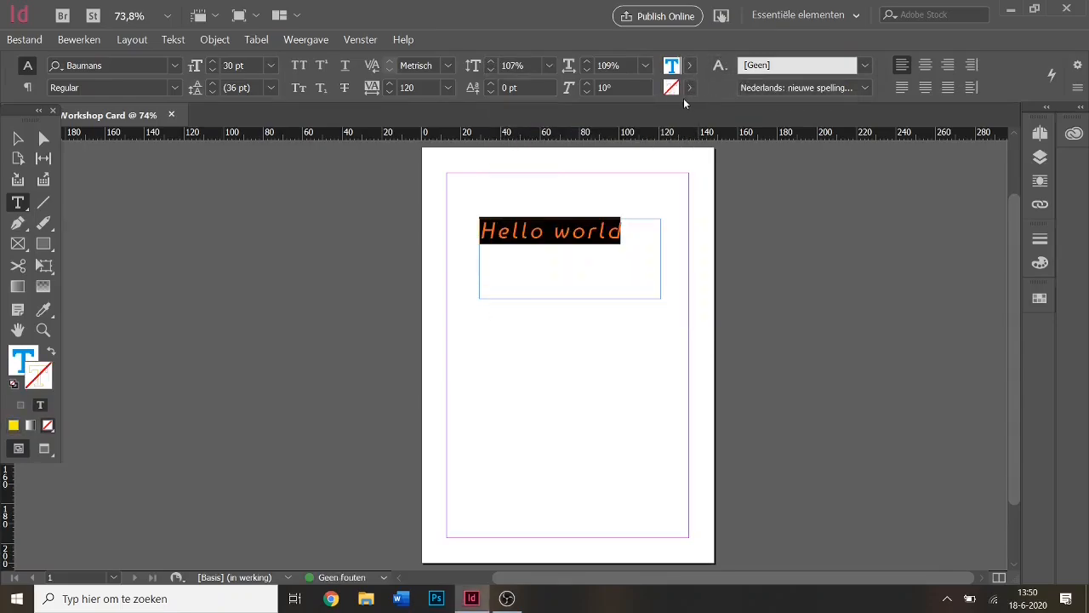
{"action": "left_click", "coordinate": [925, 65]}
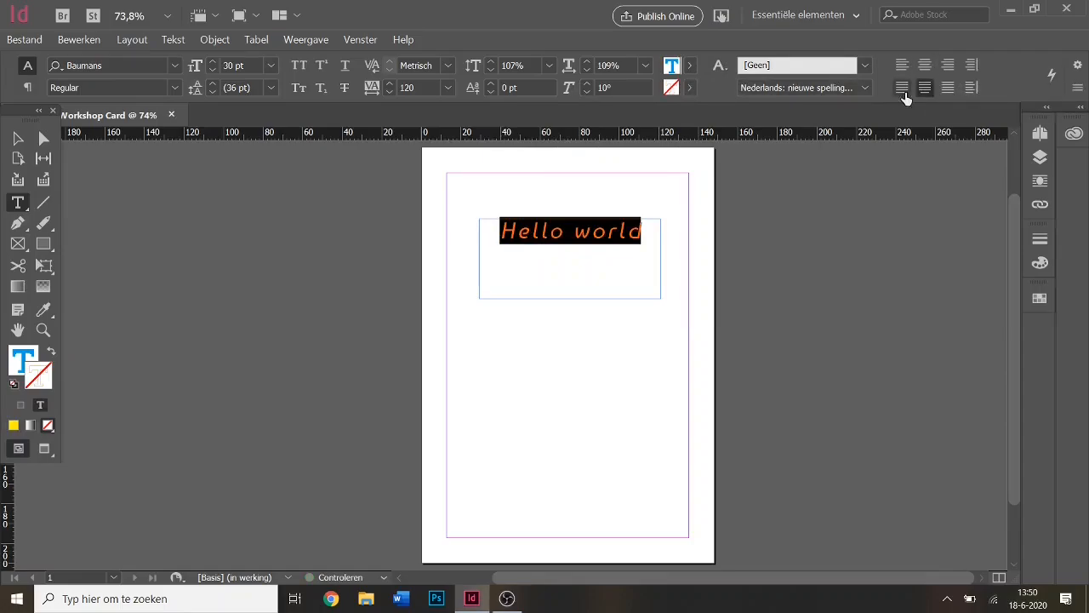
{"action": "left_click", "coordinate": [924, 67]}
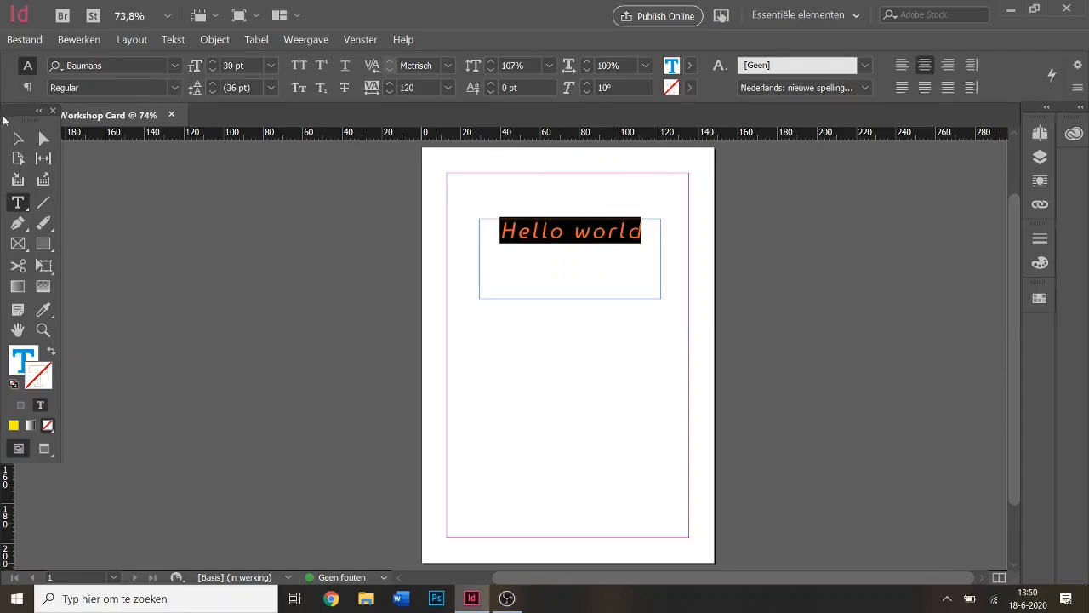
{"action": "key", "text": "Escape"}
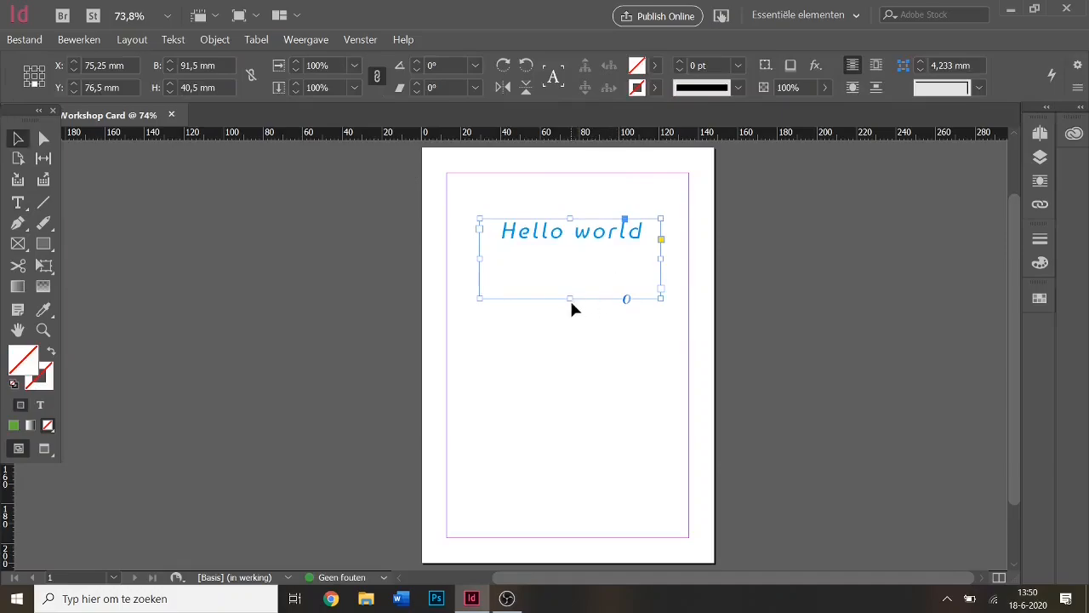
Shorten the Hello world frame to fit its line and move it toward the page top.
{"action": "left_click_drag", "start_coordinate": [571, 304], "coordinate": [573, 250]}
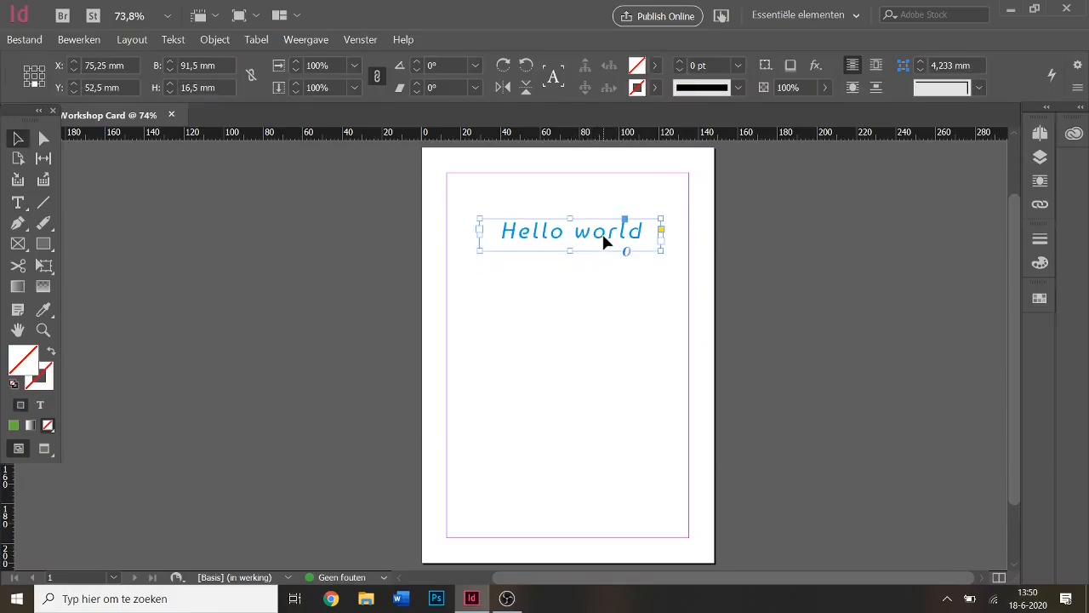
{"action": "left_click_drag", "start_coordinate": [599, 229], "coordinate": [567, 271]}
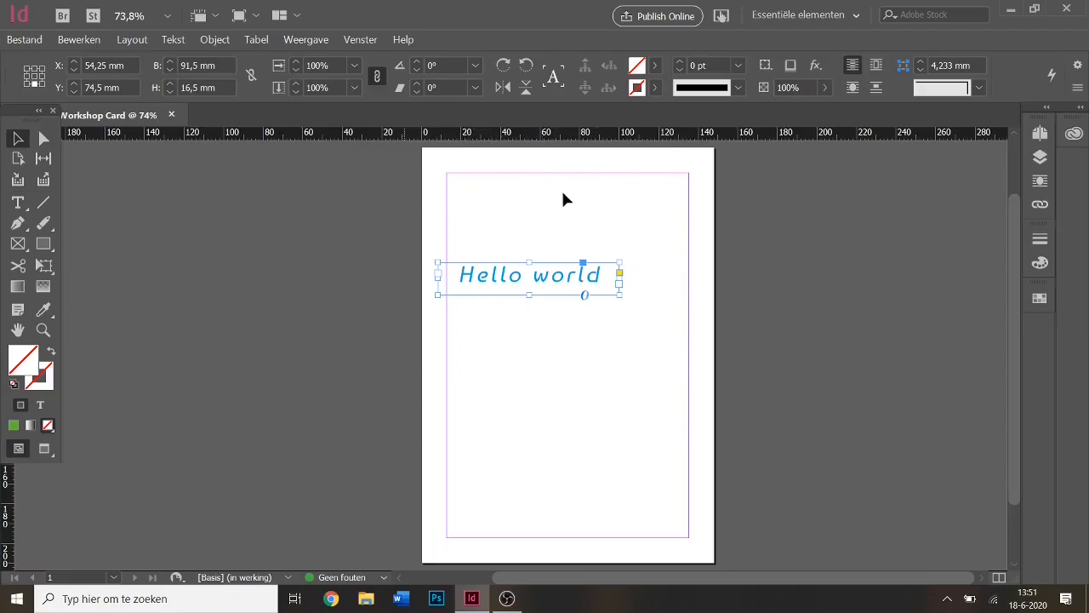
{"action": "key", "text": "w"}
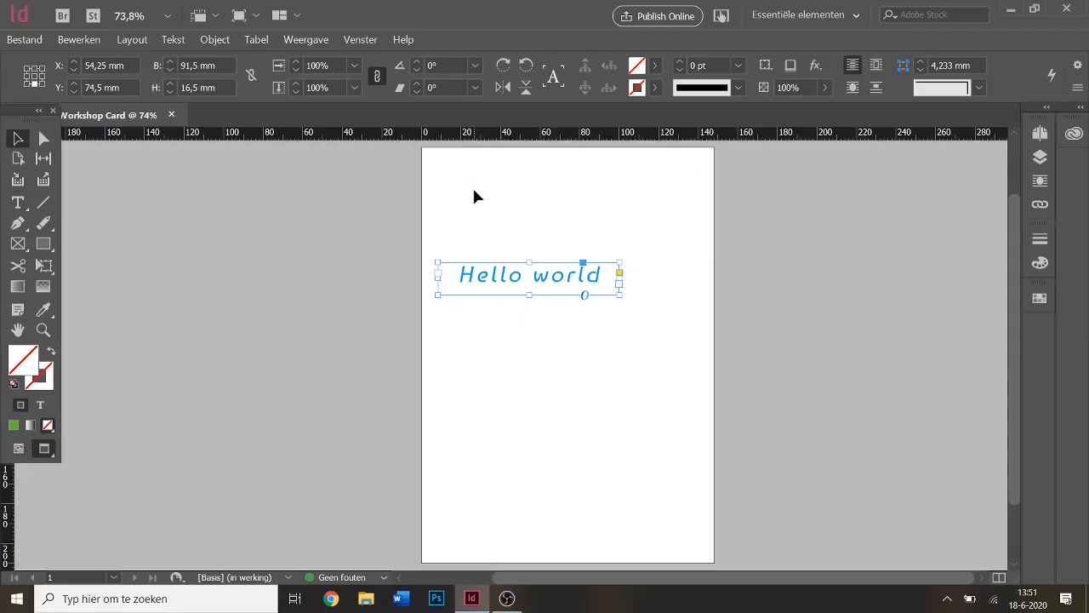
{"action": "key", "text": "w"}
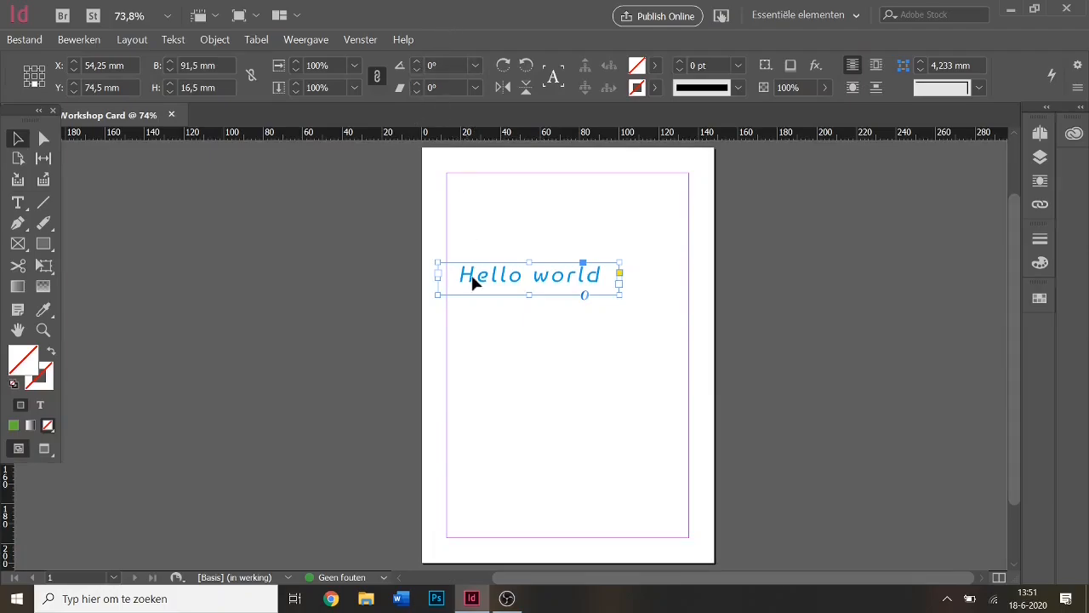
{"action": "left_click_drag", "start_coordinate": [498, 280], "coordinate": [533, 261]}
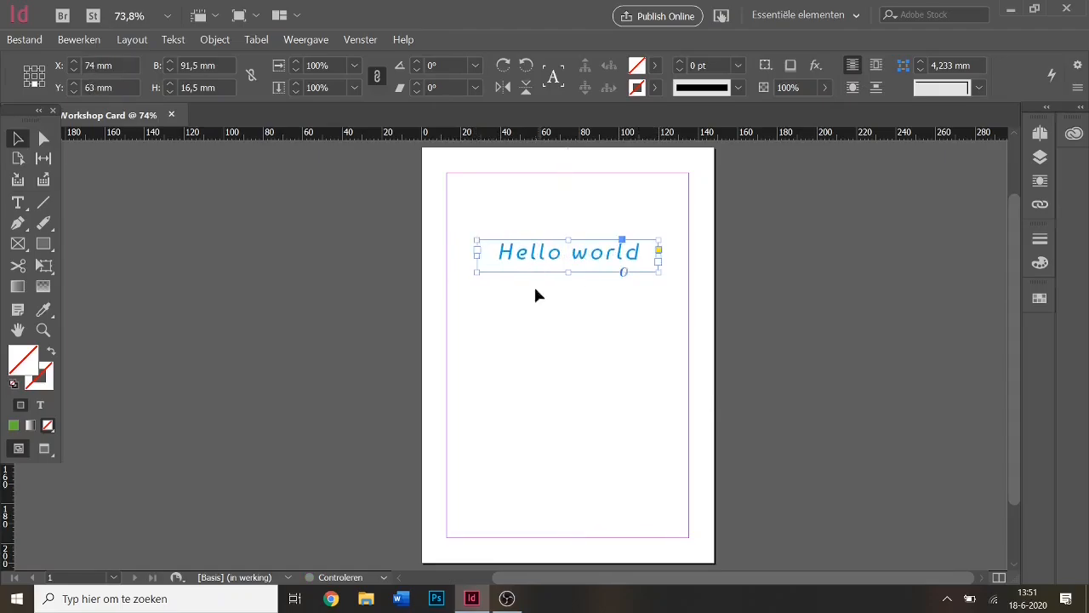
{"action": "left_click", "coordinate": [666, 377]}
{"action": "left_click_drag", "start_coordinate": [621, 270], "coordinate": [624, 216]}
{"action": "left_click", "coordinate": [621, 259]}
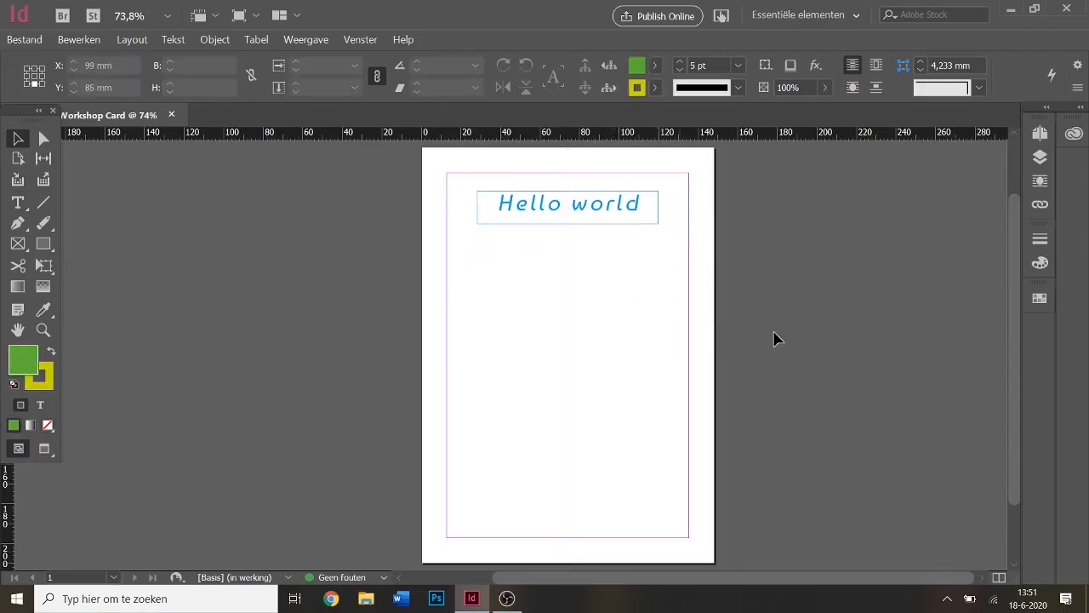
Preview the layout, then reposition the Hello world frame back to top centre.
{"action": "key", "text": "w"}
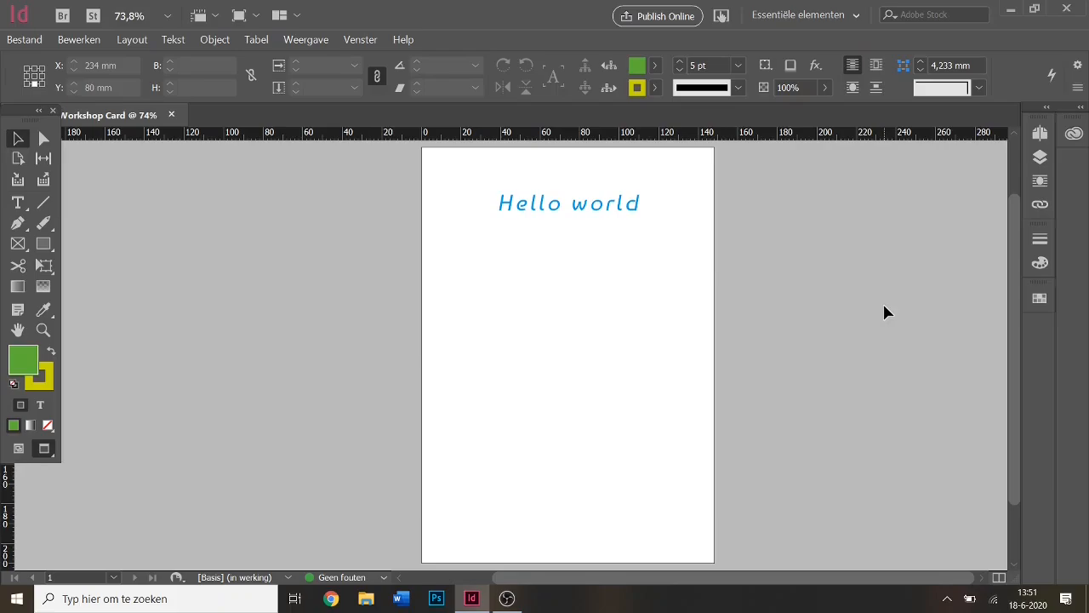
{"action": "key", "text": "w"}
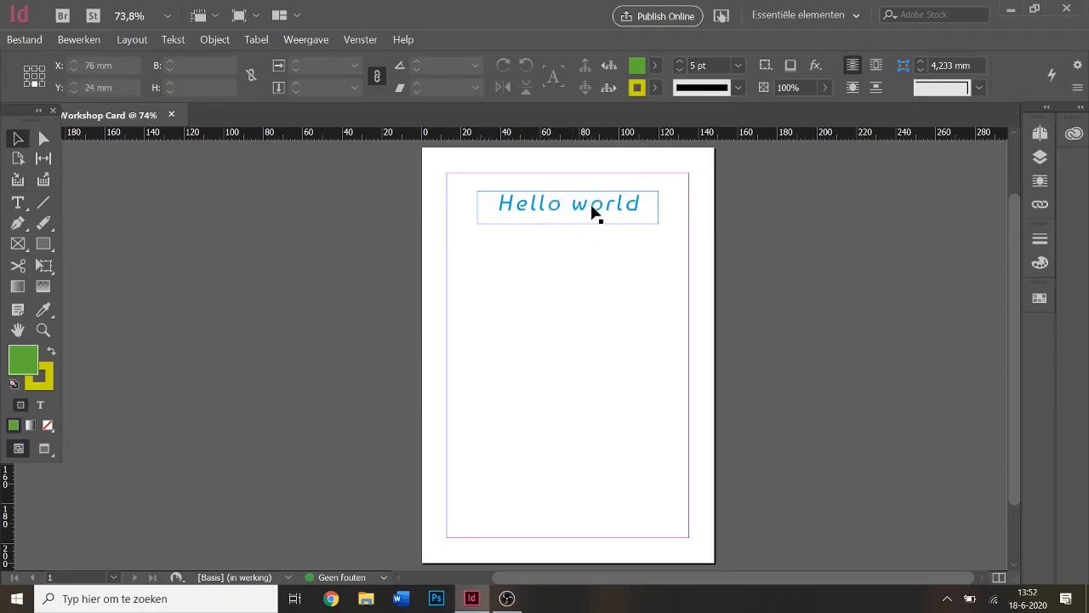
{"action": "left_click_drag", "start_coordinate": [602, 207], "coordinate": [584, 215]}
{"action": "left_click_drag", "start_coordinate": [479, 238], "coordinate": [528, 224]}
{"action": "left_click", "coordinate": [527, 291]}
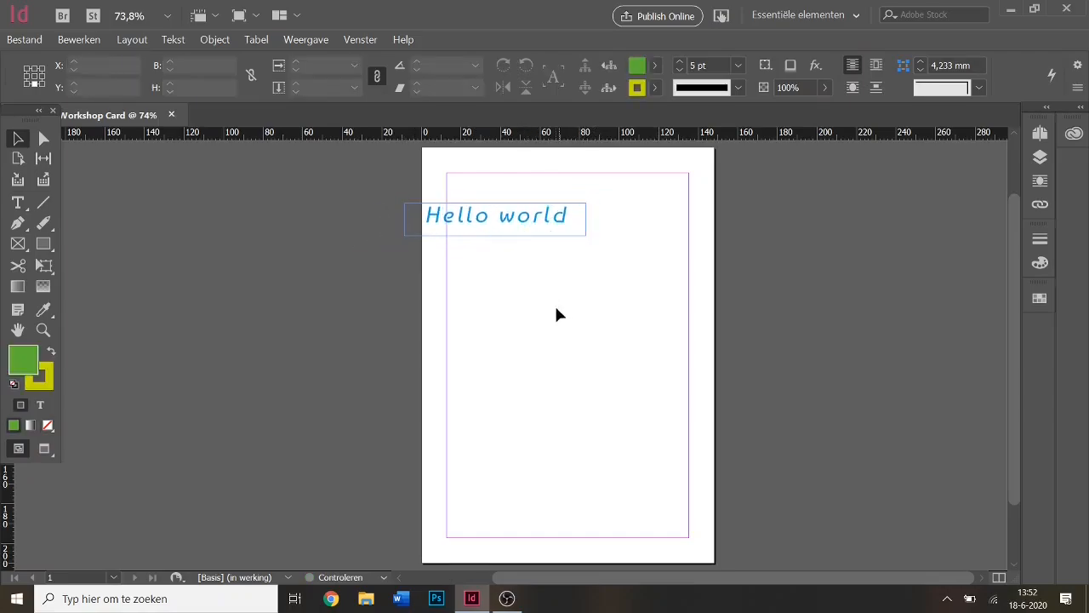
{"action": "left_click_drag", "start_coordinate": [448, 151], "coordinate": [468, 337]}
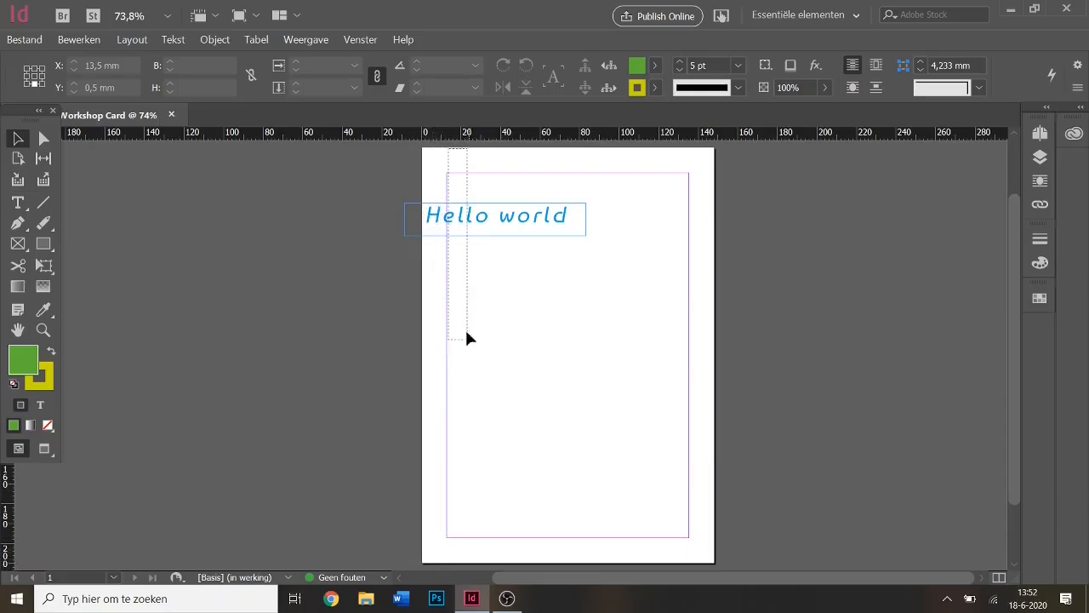
{"action": "left_click_drag", "start_coordinate": [467, 197], "coordinate": [537, 372]}
{"action": "left_click_drag", "start_coordinate": [498, 224], "coordinate": [573, 195]}
{"action": "left_click", "coordinate": [625, 296]}
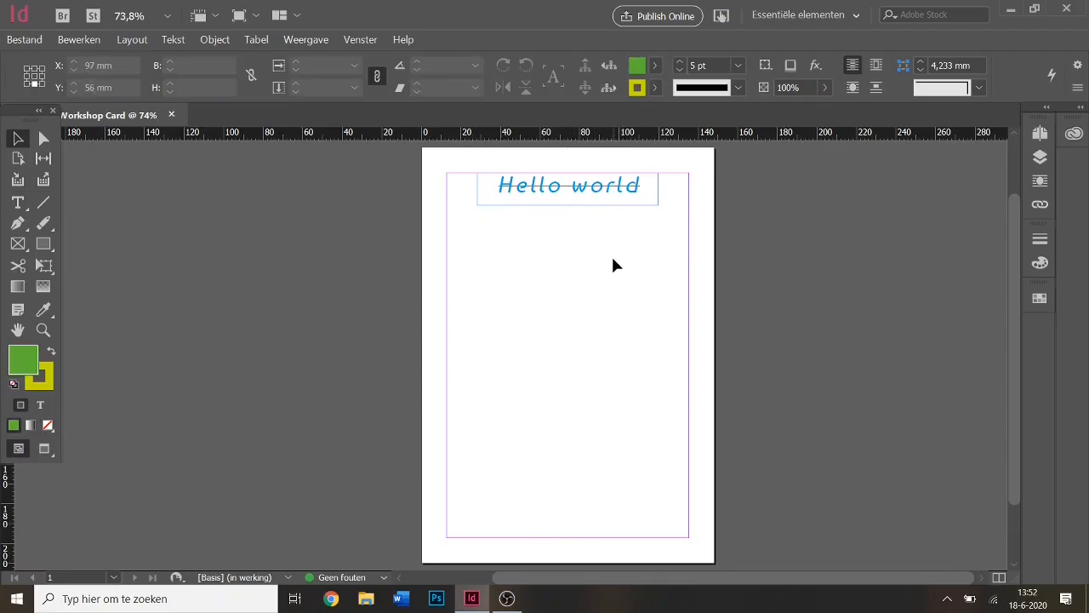
Preview the page once more, then delete the Hello world text frame.
{"action": "key", "text": "w"}
{"action": "key", "text": "w"}
{"action": "left_click", "coordinate": [579, 195]}
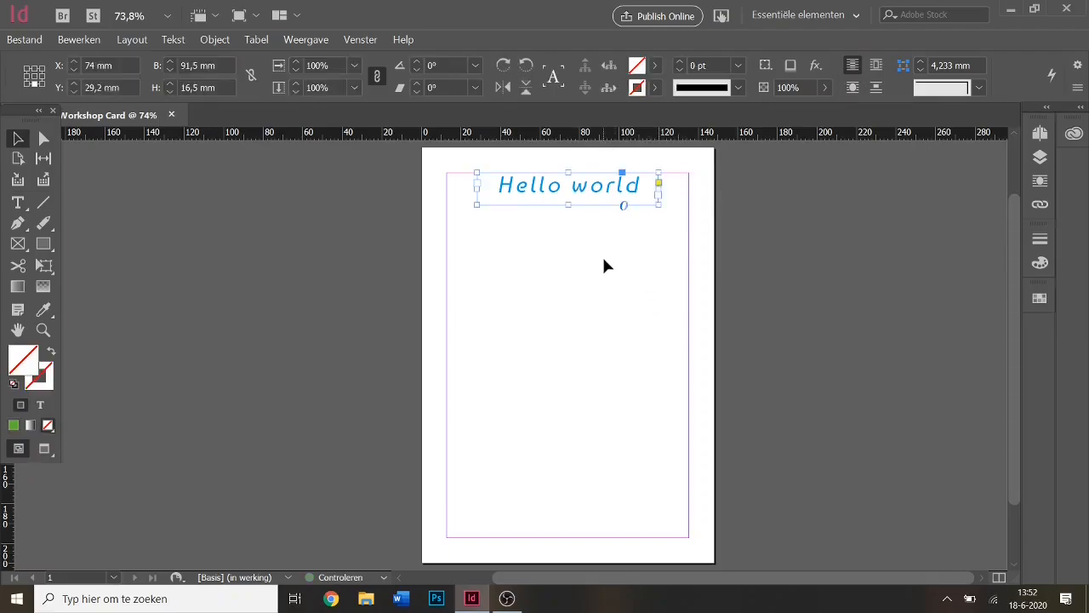
{"action": "key", "text": "Delete"}
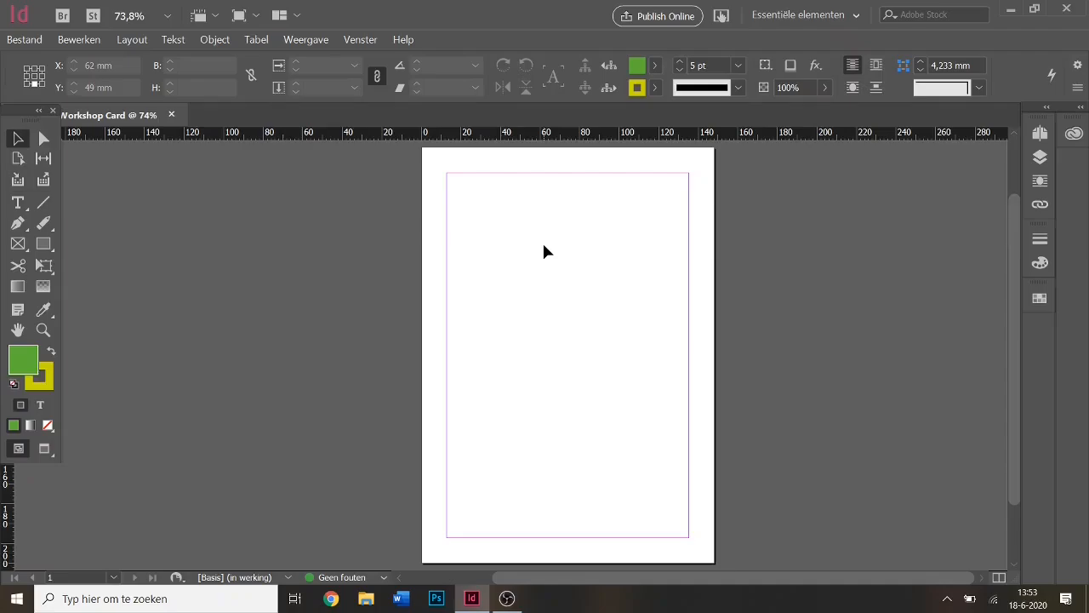
{"action": "left_click", "coordinate": [18, 202]}
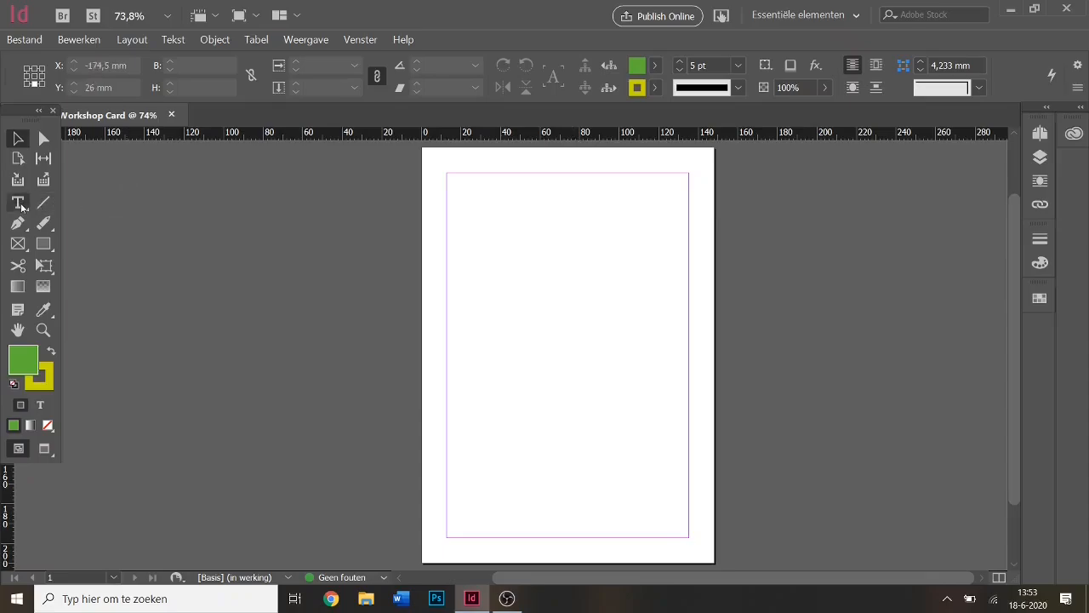
{"action": "left_click_drag", "start_coordinate": [461, 222], "coordinate": [615, 354]}
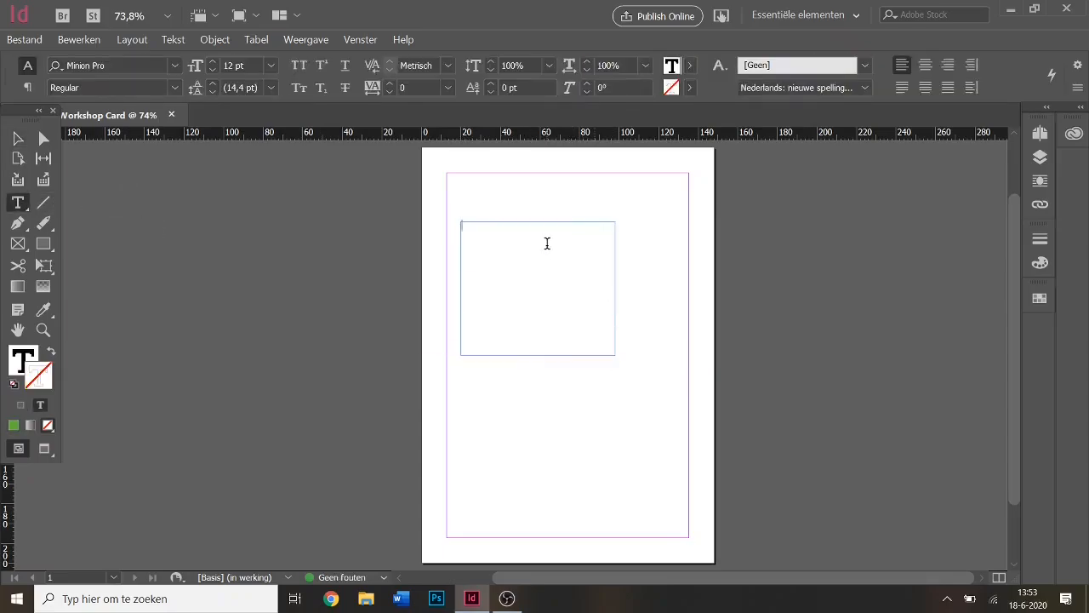
{"action": "double_click", "coordinate": [228, 66]}
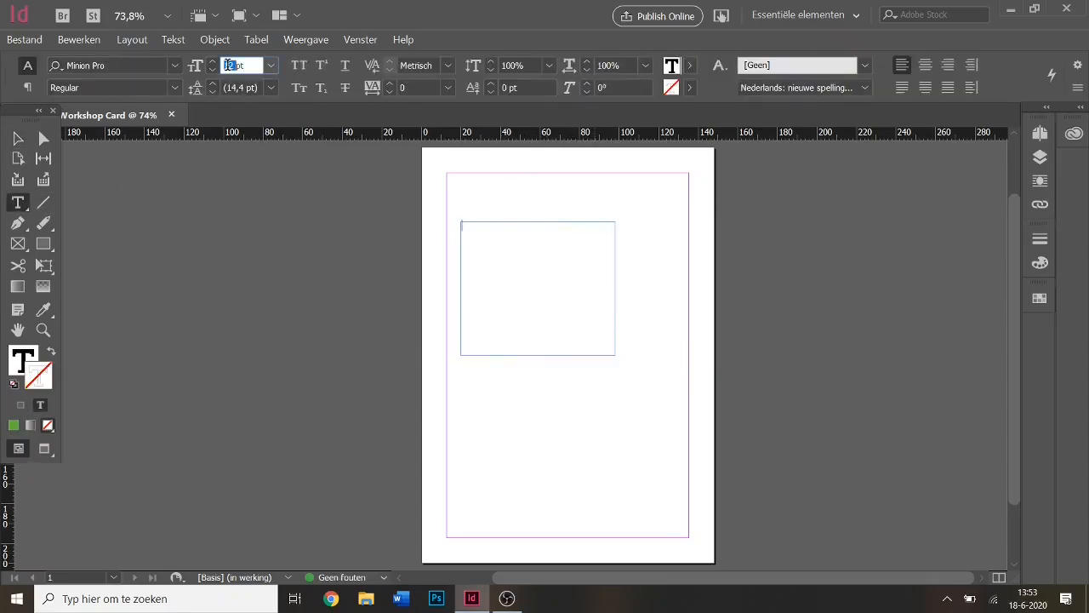
{"action": "type", "text": "40"}
{"action": "key", "text": "Return"}
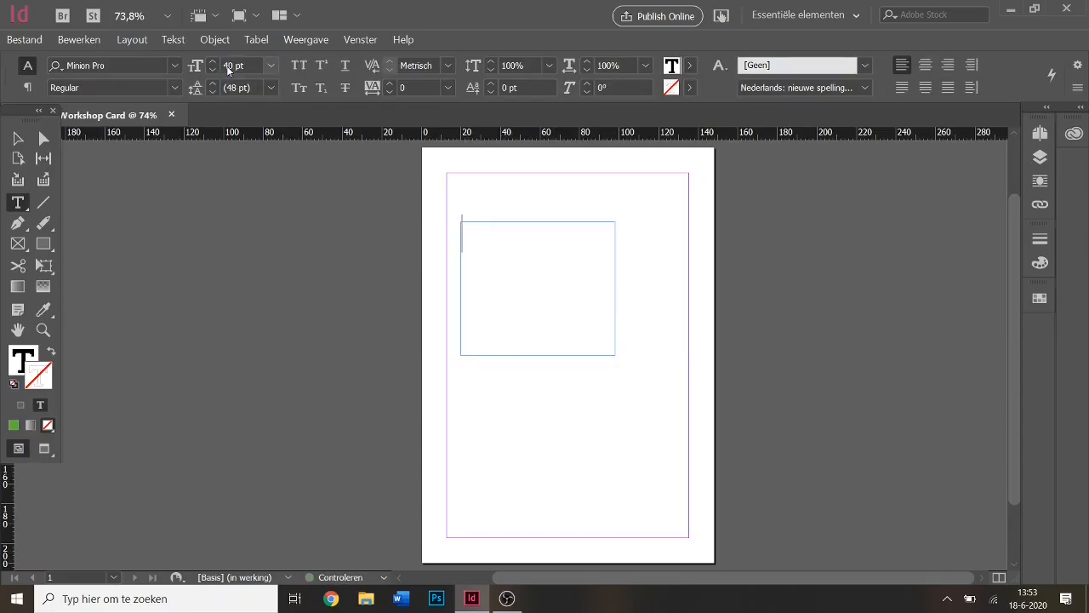
{"action": "type", "text": "freepik"}
{"action": "key", "text": "Return"}
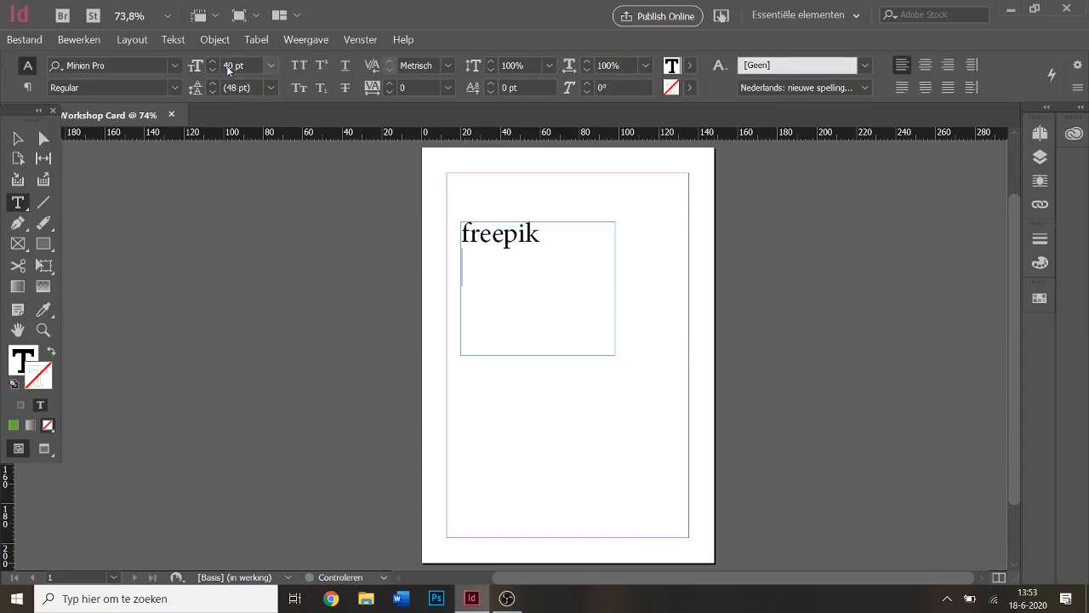
{"action": "type", "text": "unsplash"}
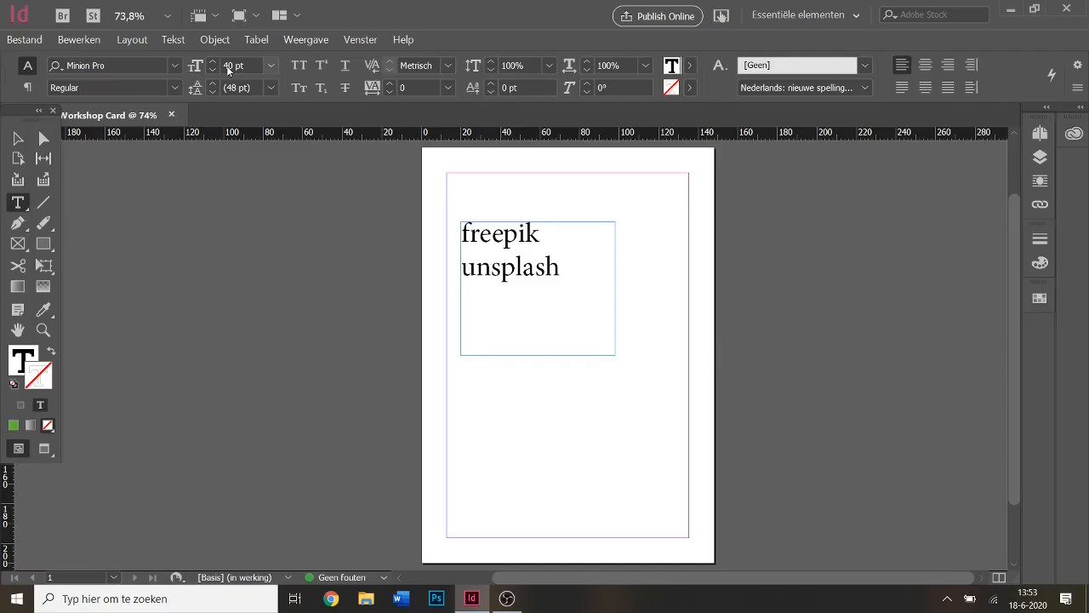
{"action": "left_click", "coordinate": [18, 138]}
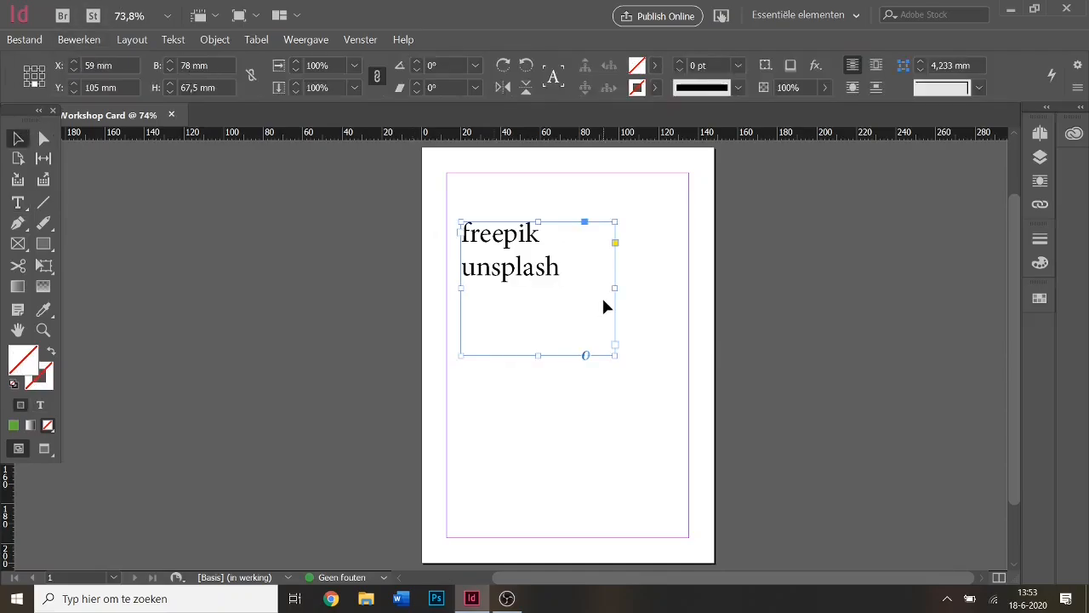
{"action": "key", "text": "Delete"}
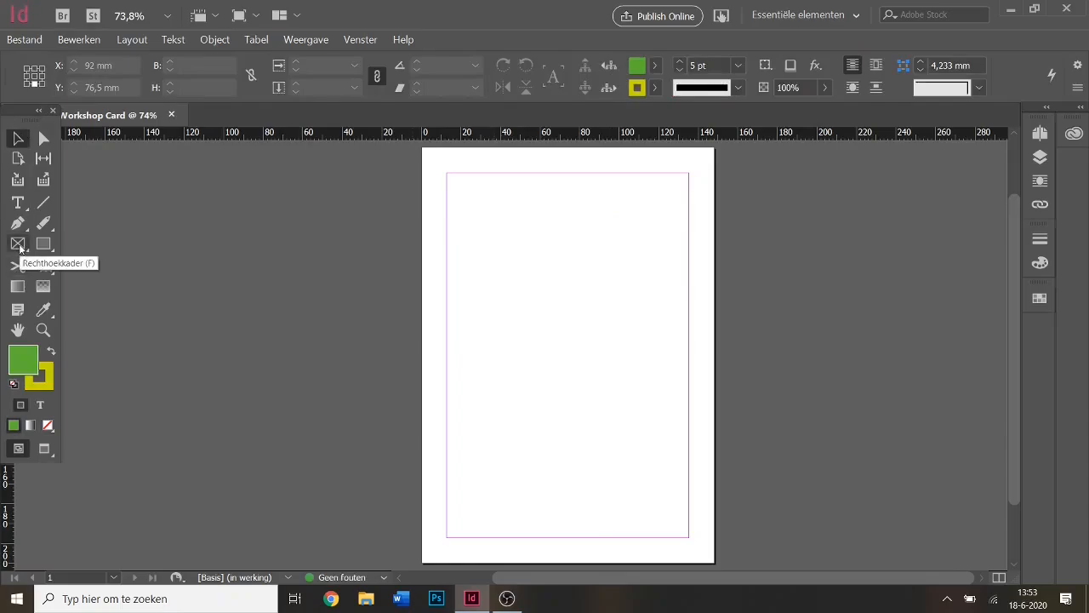
Draw an empty 148 × 210 mm rectangle frame over the whole A5 page and select it.
{"action": "left_click", "coordinate": [18, 245]}
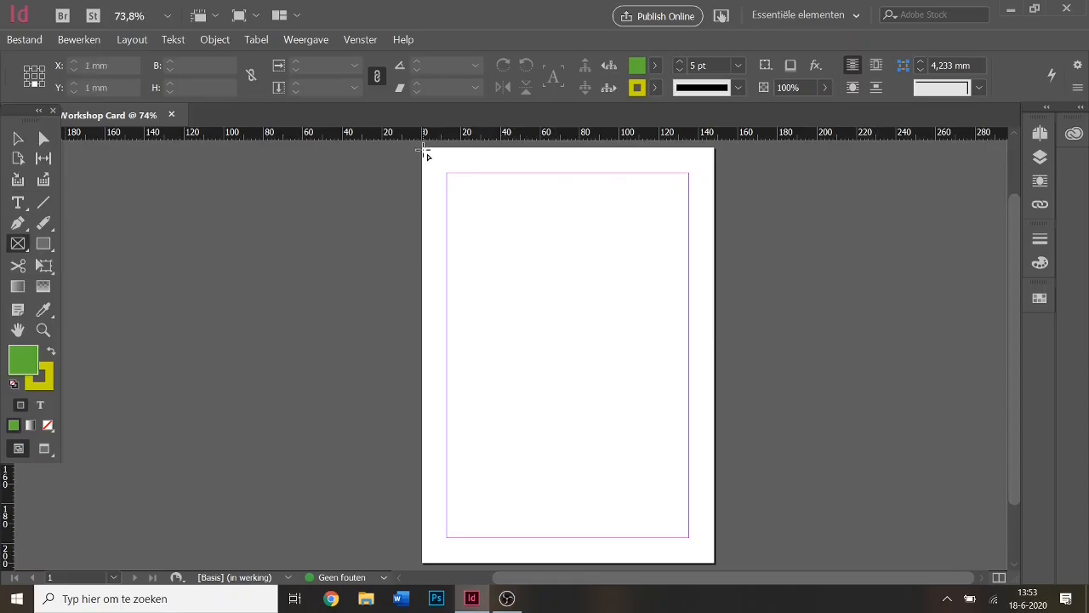
{"action": "left_click_drag", "start_coordinate": [426, 149], "coordinate": [714, 565]}
{"action": "left_click", "coordinate": [19, 136]}
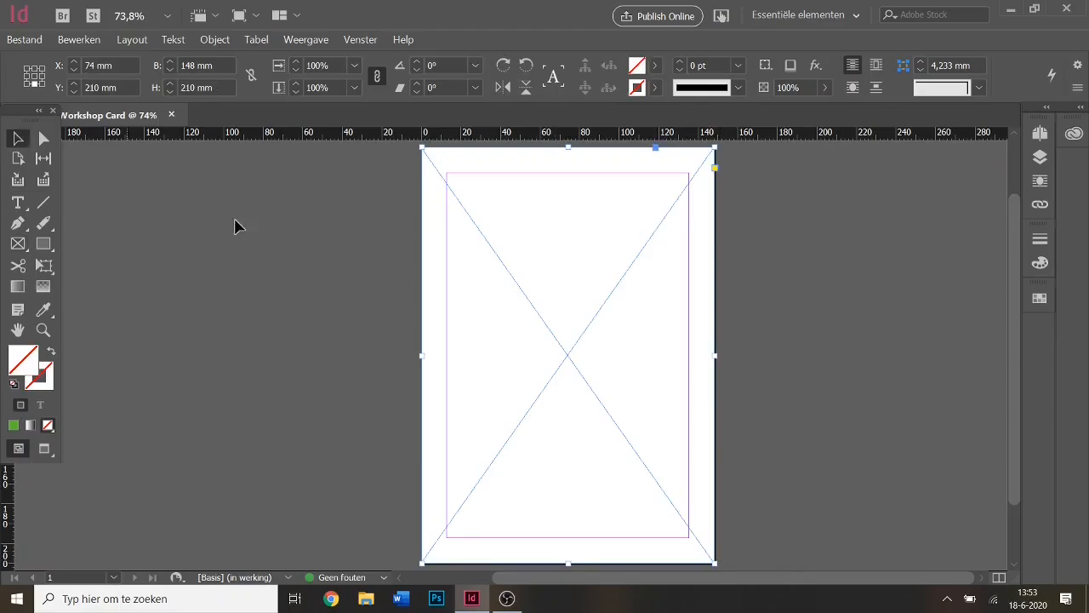
{"action": "left_click", "coordinate": [280, 235]}
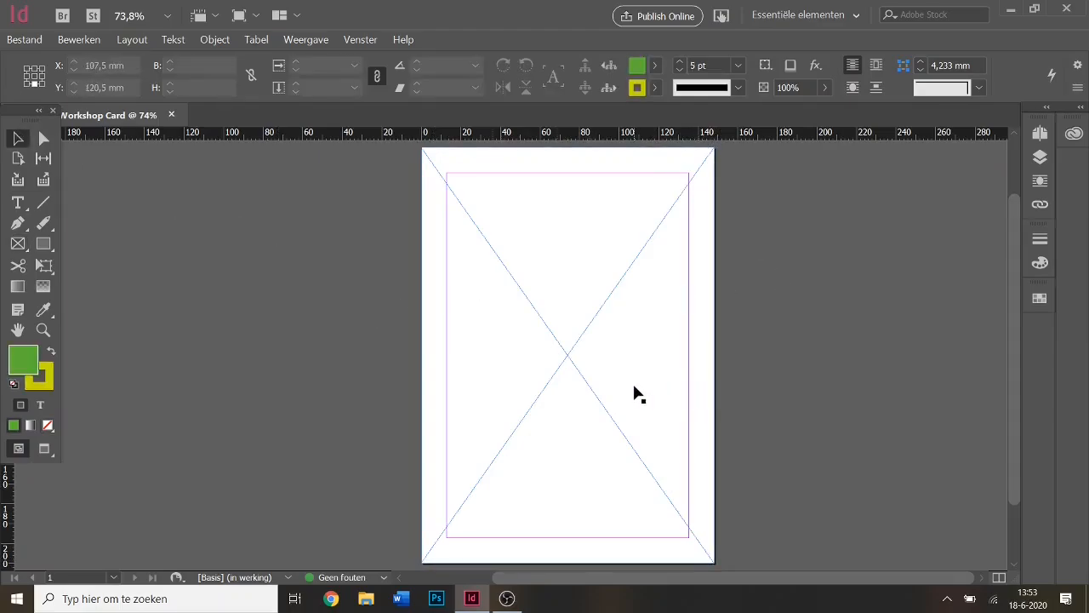
{"action": "left_click", "coordinate": [531, 305]}
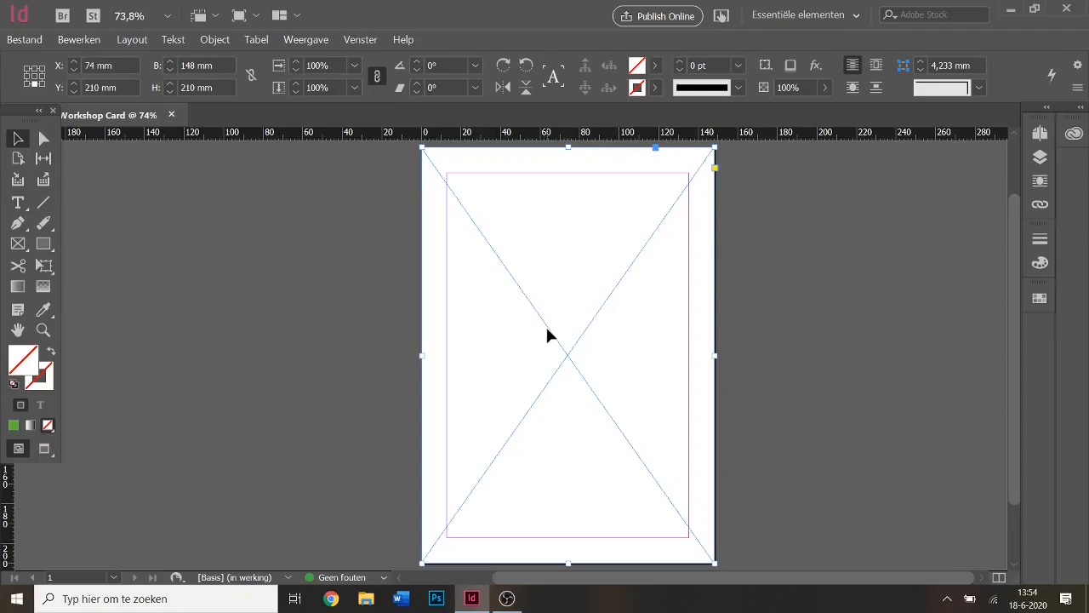
Place Confetti Background.jpg from the Downloads Workshop InDesign folder into the page-sized frame.
{"action": "left_click", "coordinate": [24, 40]}
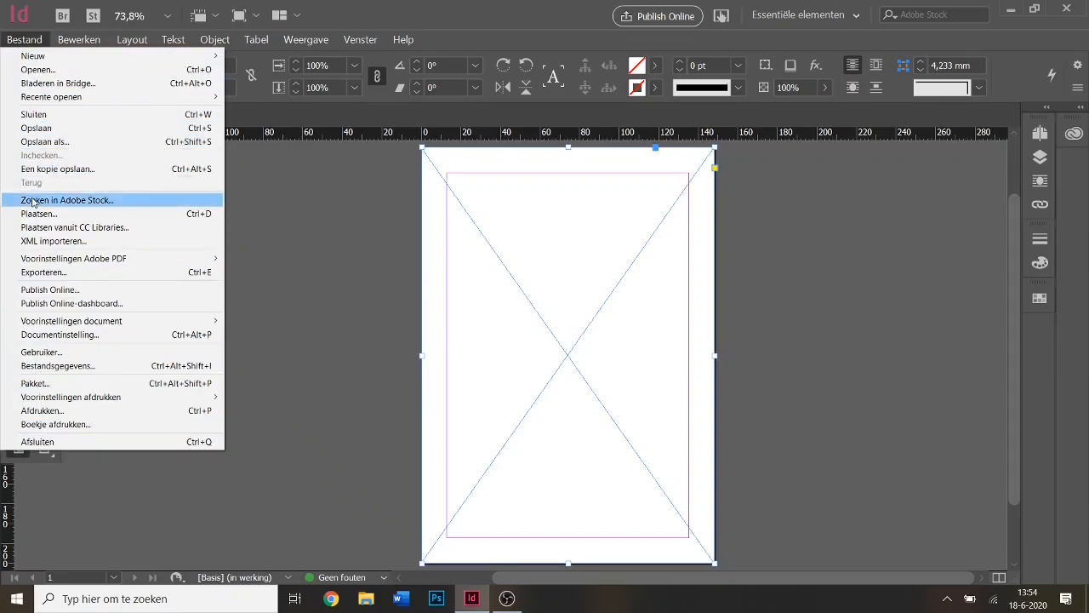
{"action": "left_click", "coordinate": [168, 217]}
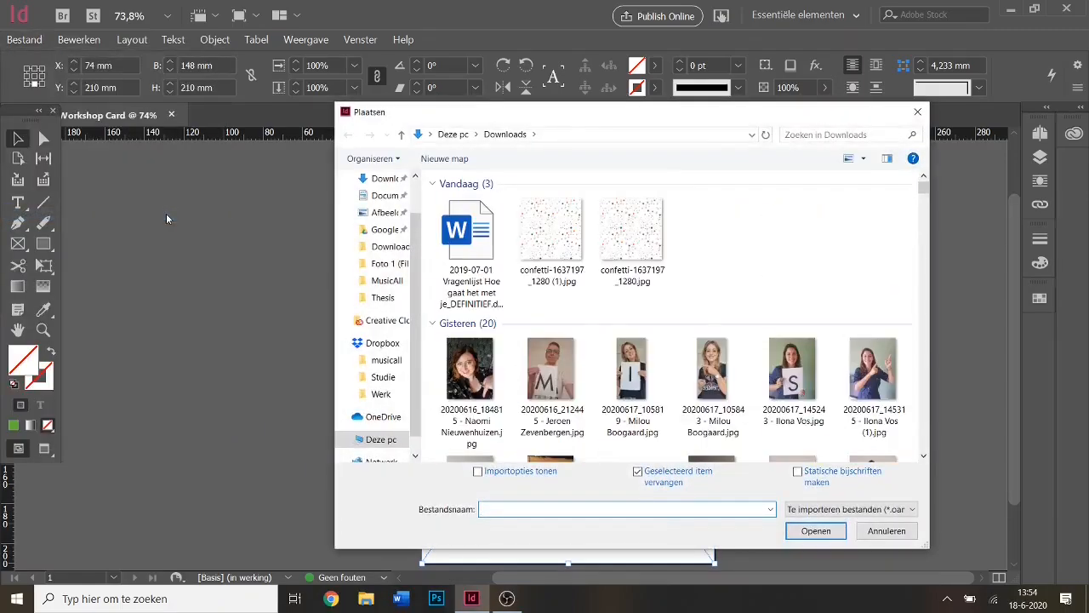
{"action": "left_click", "coordinate": [380, 248]}
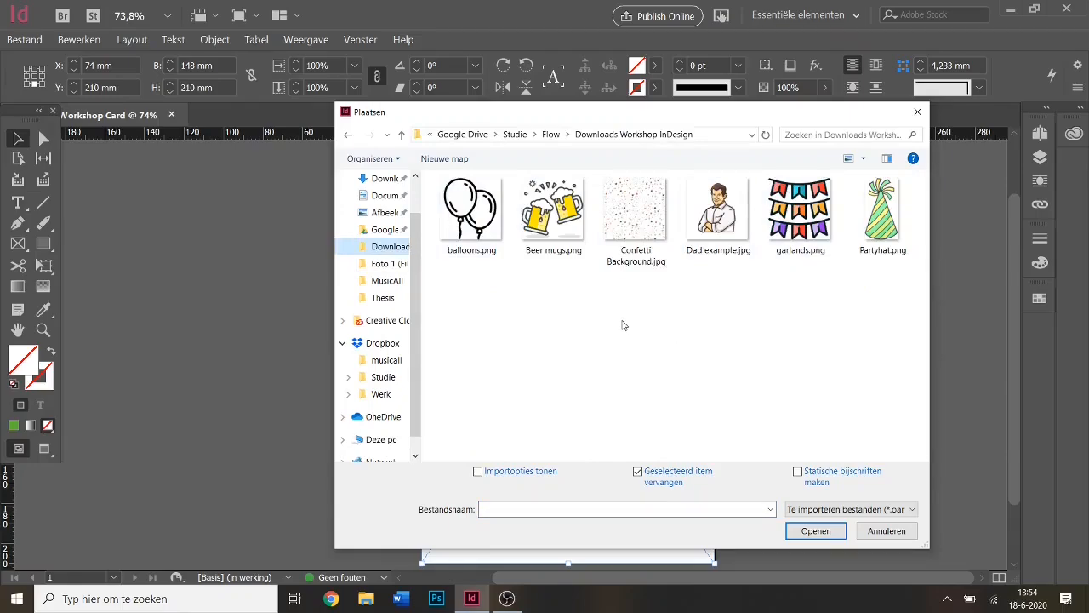
{"action": "double_click", "coordinate": [637, 213]}
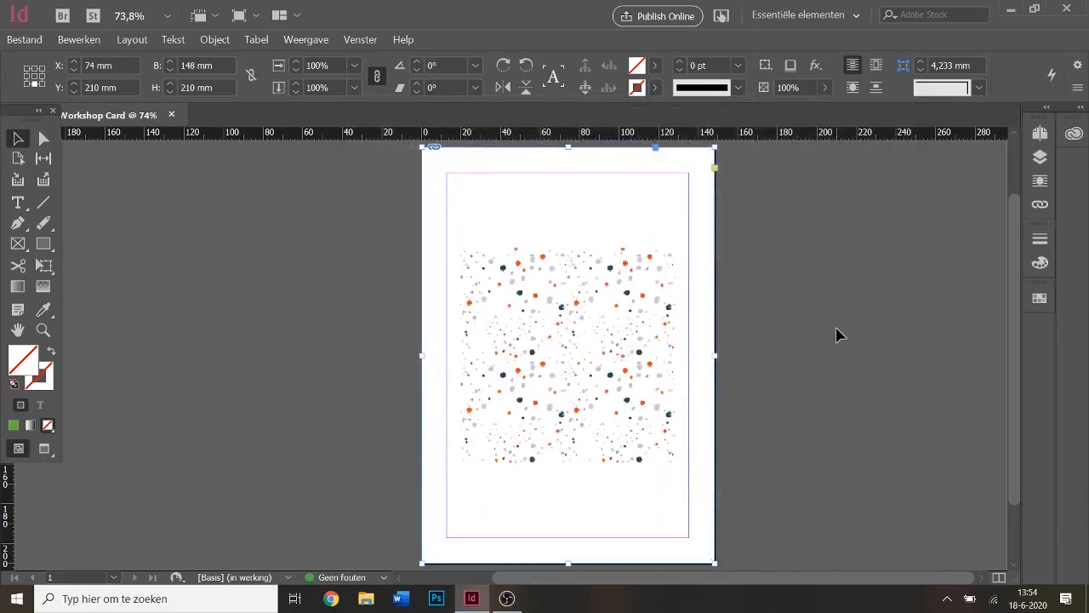
{"action": "left_click", "coordinate": [893, 434]}
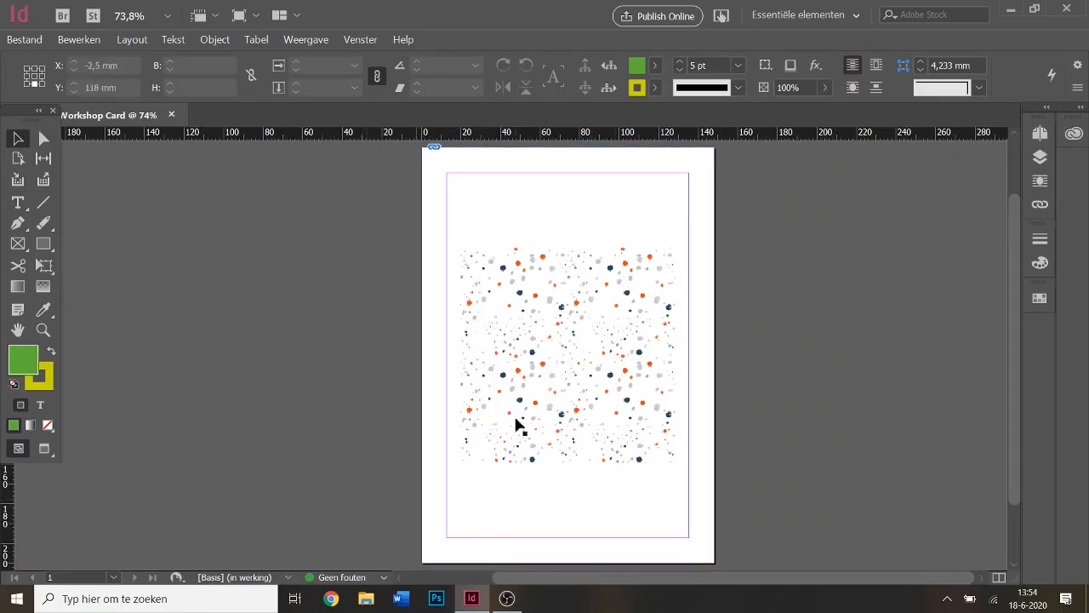
{"action": "left_click", "coordinate": [593, 295]}
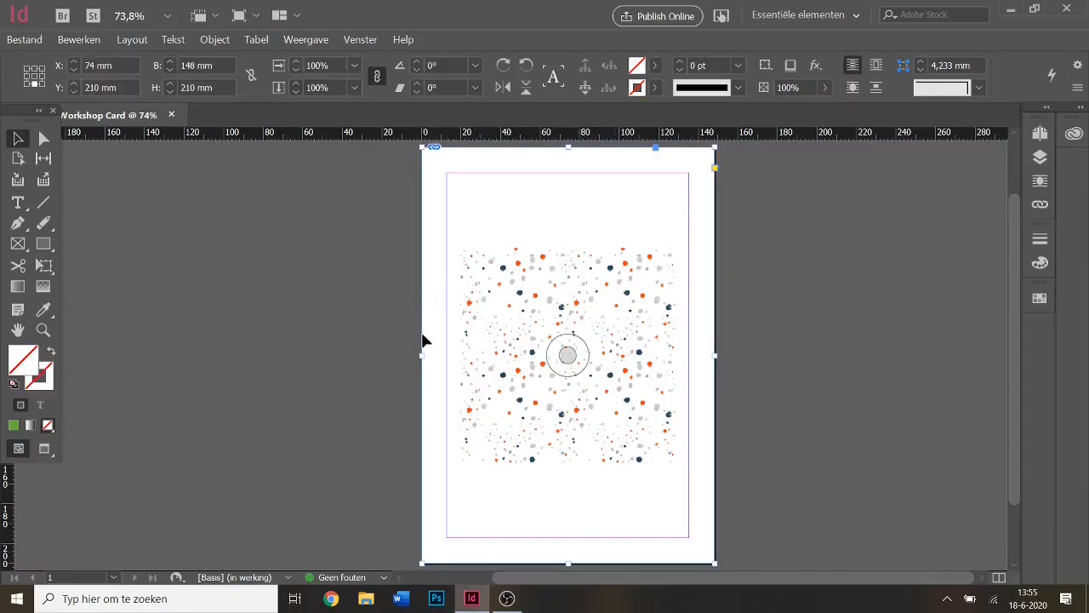
{"action": "left_click_drag", "start_coordinate": [422, 356], "coordinate": [407, 354]}
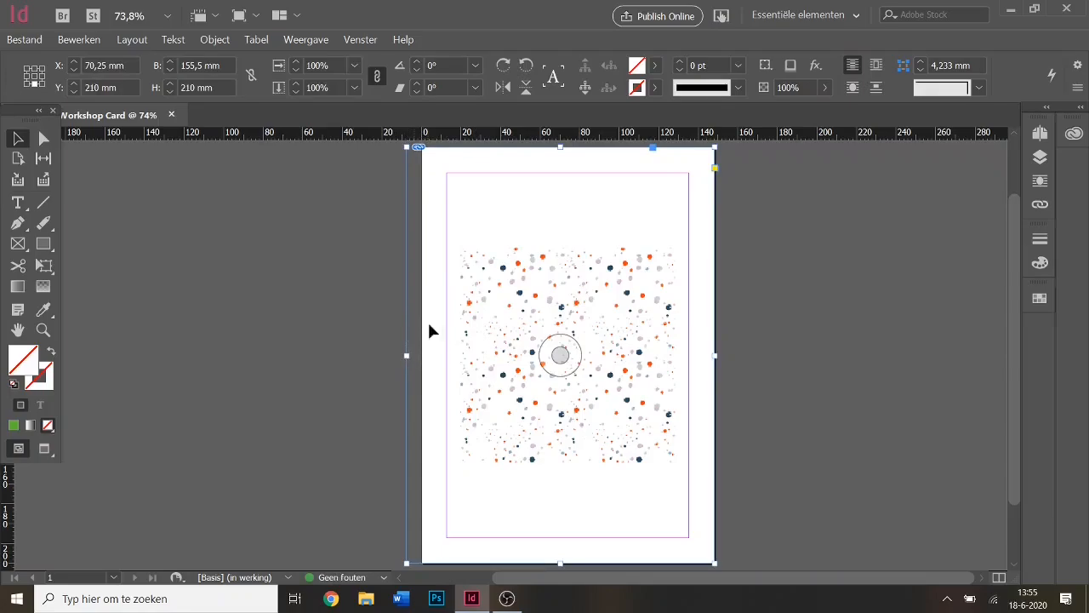
{"action": "left_click", "coordinate": [510, 302]}
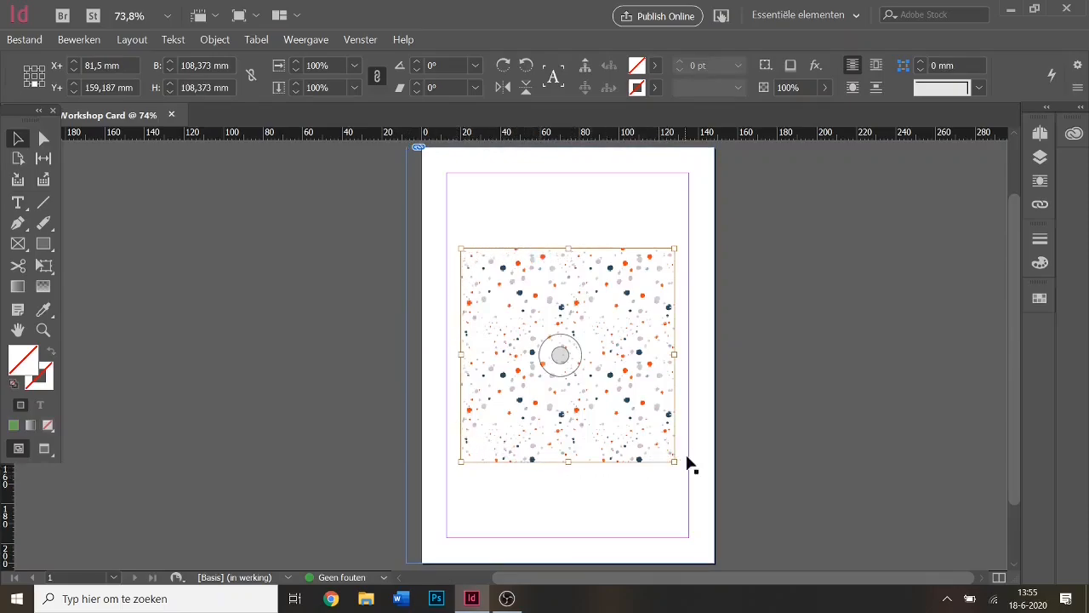
{"action": "left_click", "coordinate": [408, 298]}
{"action": "mouse_move", "coordinate": [407, 355]}
{"action": "left_mouse_down"}
{"action": "mouse_move", "coordinate": [340, 350]}
{"action": "mouse_move", "coordinate": [425, 343]}
{"action": "left_mouse_up"}
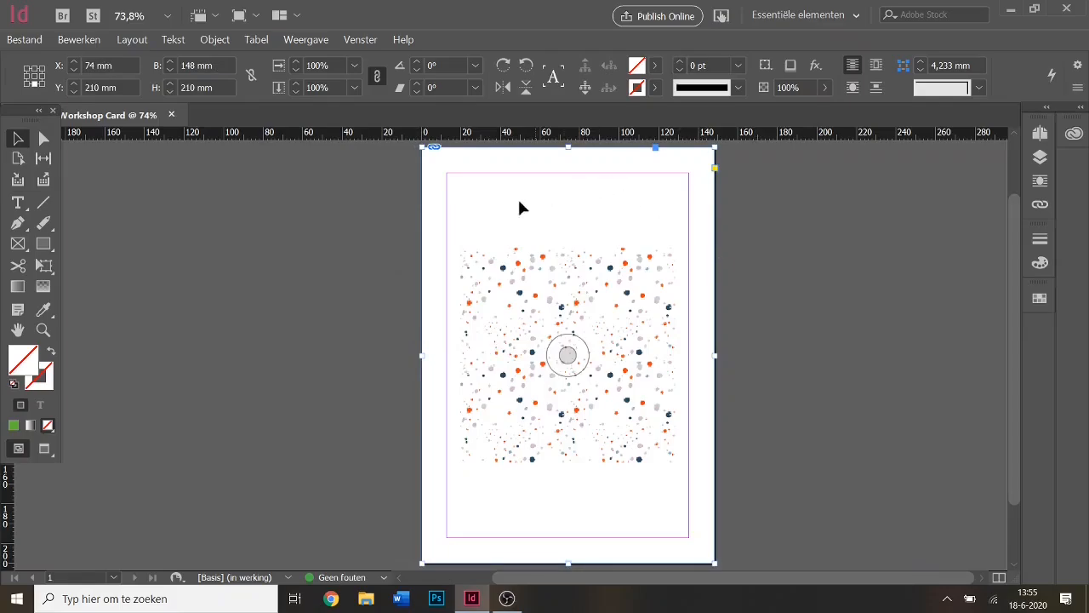
Enable auto-fit with Fill Frame Proportionally in the page frame's Frame Fitting Options.
{"action": "right_click", "coordinate": [499, 212]}
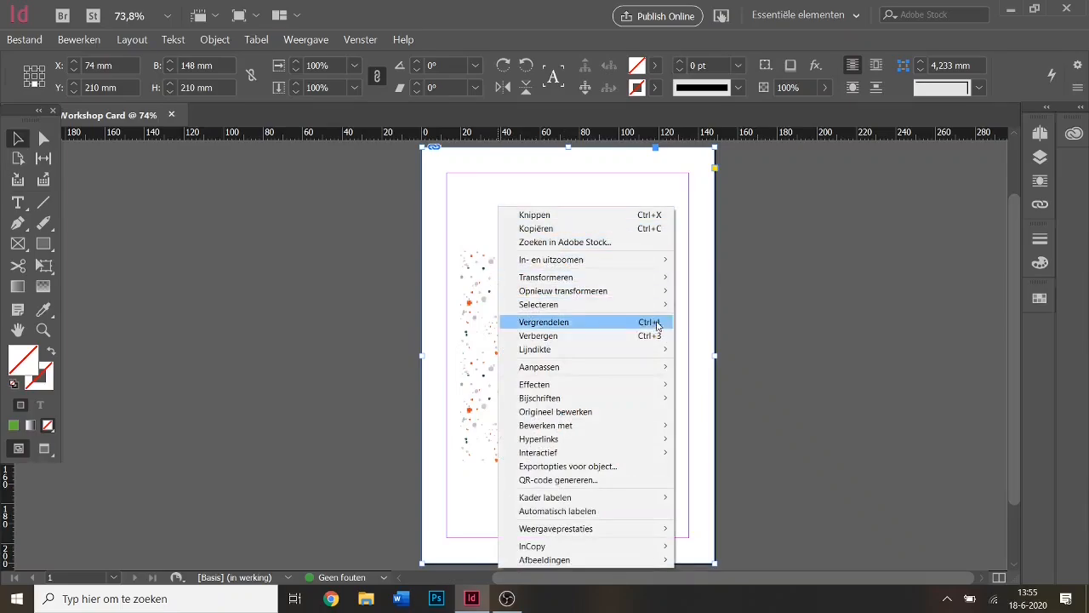
{"action": "mouse_move", "coordinate": [664, 368]}
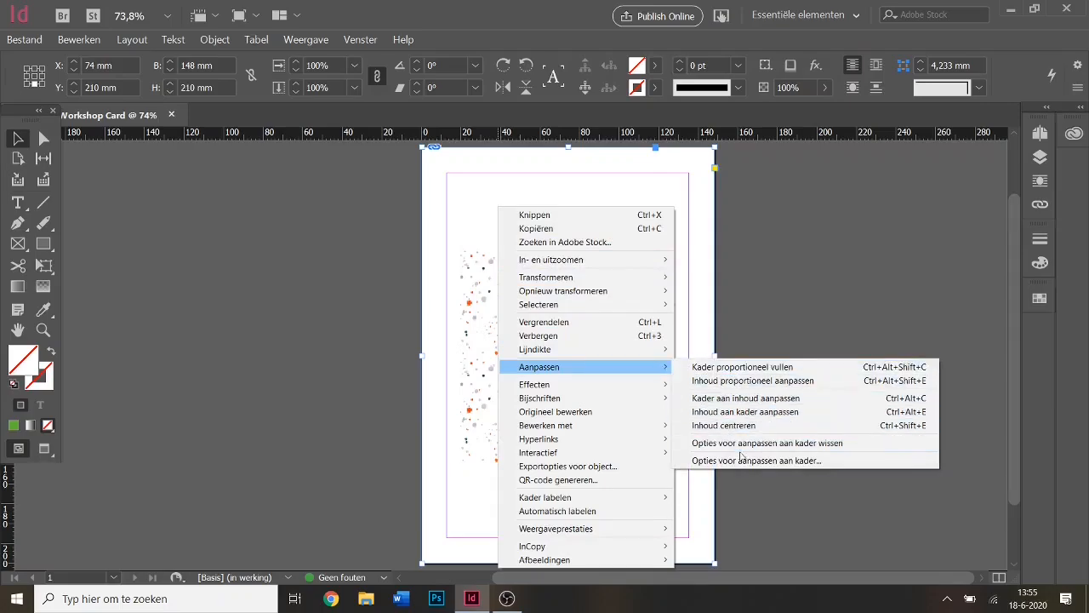
{"action": "left_click", "coordinate": [818, 460]}
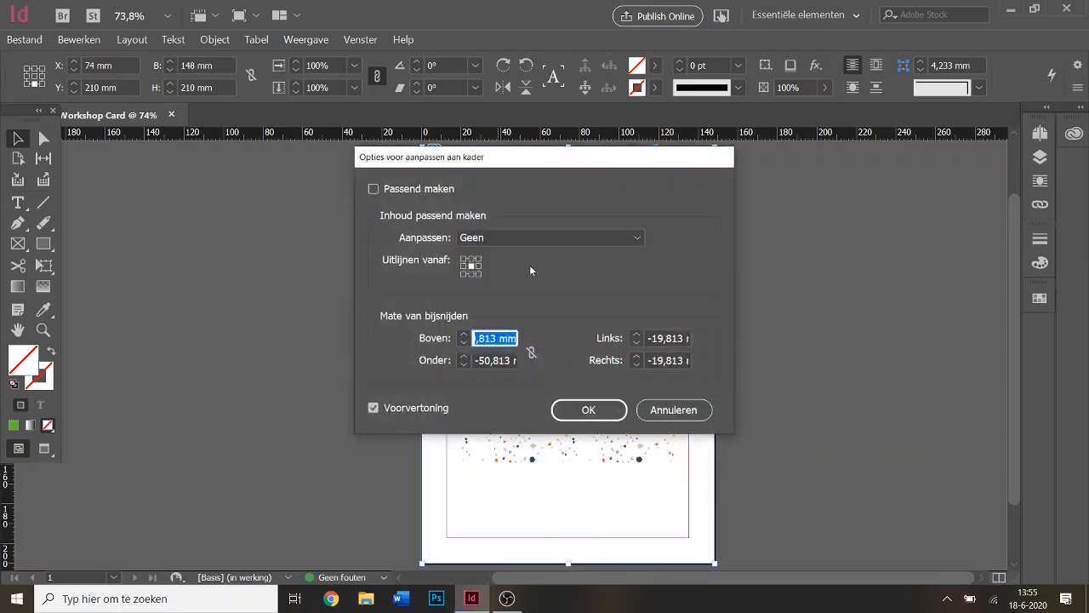
{"action": "left_click", "coordinate": [416, 190]}
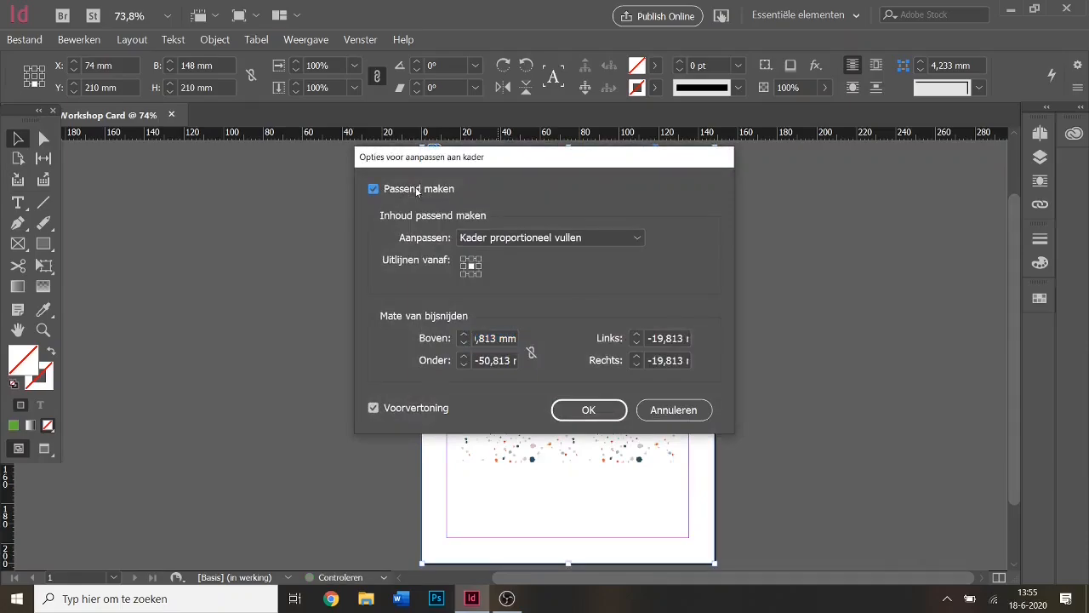
{"action": "left_click", "coordinate": [590, 410]}
{"action": "mouse_move", "coordinate": [423, 353]}
{"action": "left_mouse_down"}
{"action": "mouse_move", "coordinate": [204, 357]}
{"action": "mouse_move", "coordinate": [393, 360]}
{"action": "mouse_move", "coordinate": [599, 393]}
{"action": "mouse_move", "coordinate": [260, 346]}
{"action": "mouse_move", "coordinate": [509, 372]}
{"action": "mouse_move", "coordinate": [425, 353]}
{"action": "left_mouse_up"}
Reopen Frame Fitting Options to confirm, then select the 108,373 mm square pattern image.
{"action": "right_click", "coordinate": [628, 287]}
{"action": "mouse_move", "coordinate": [773, 384]}
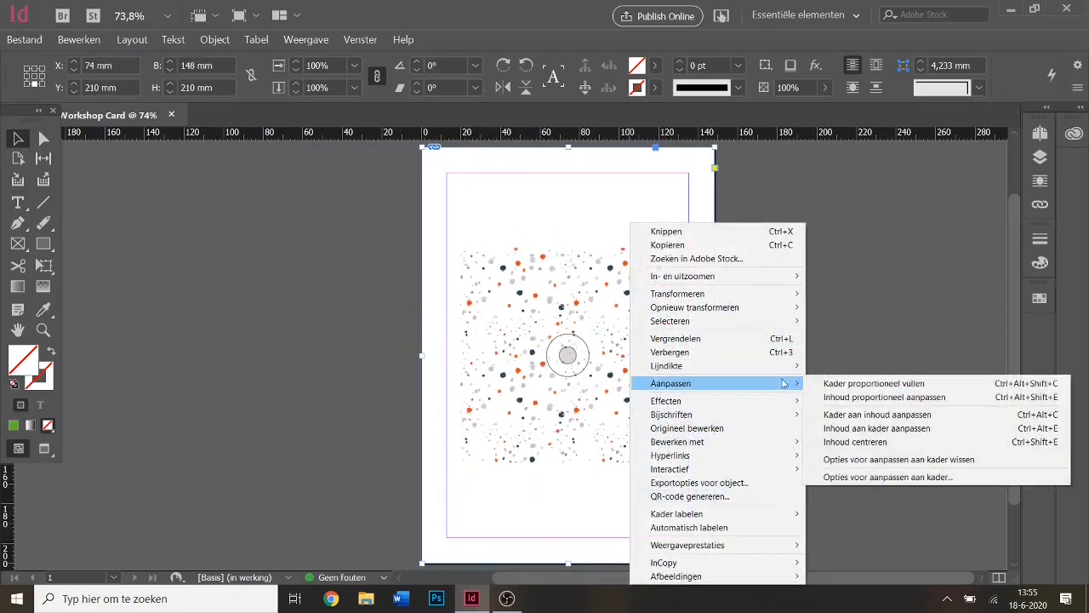
{"action": "left_click", "coordinate": [885, 474]}
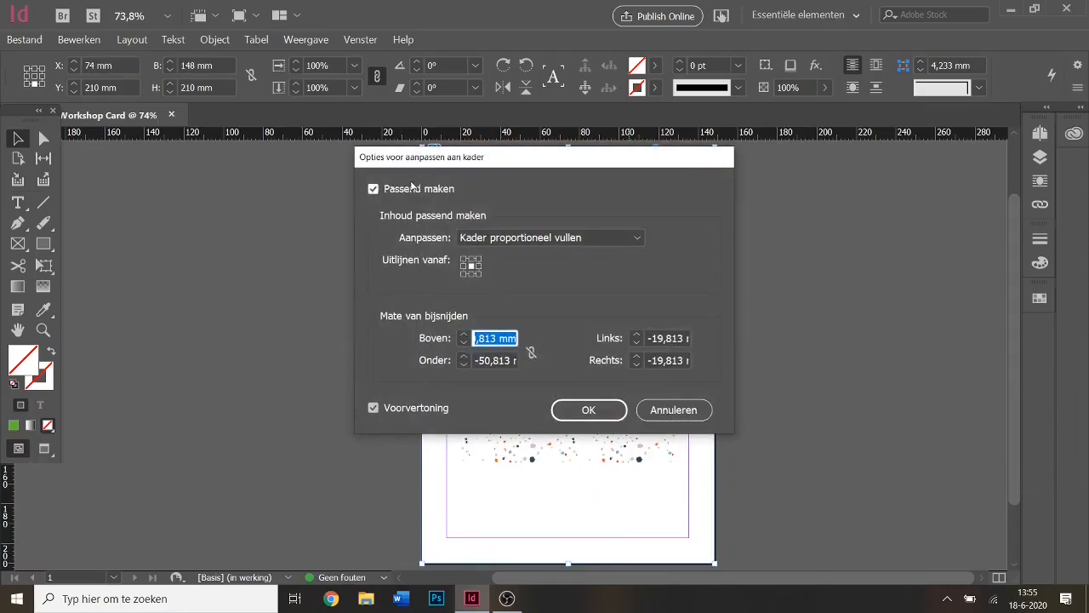
{"action": "left_click", "coordinate": [589, 410]}
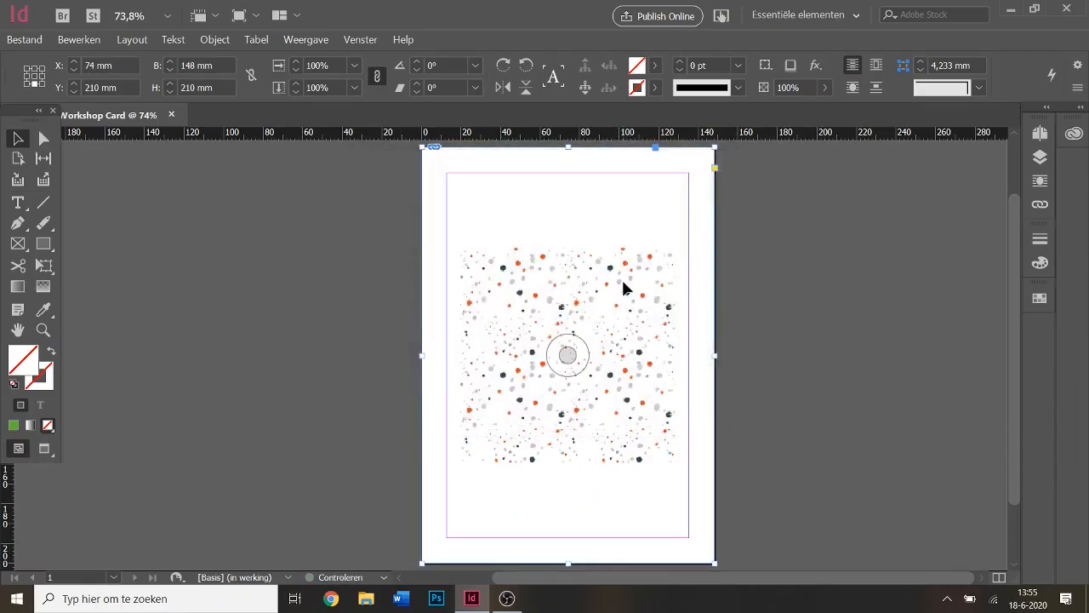
{"action": "left_click", "coordinate": [622, 285]}
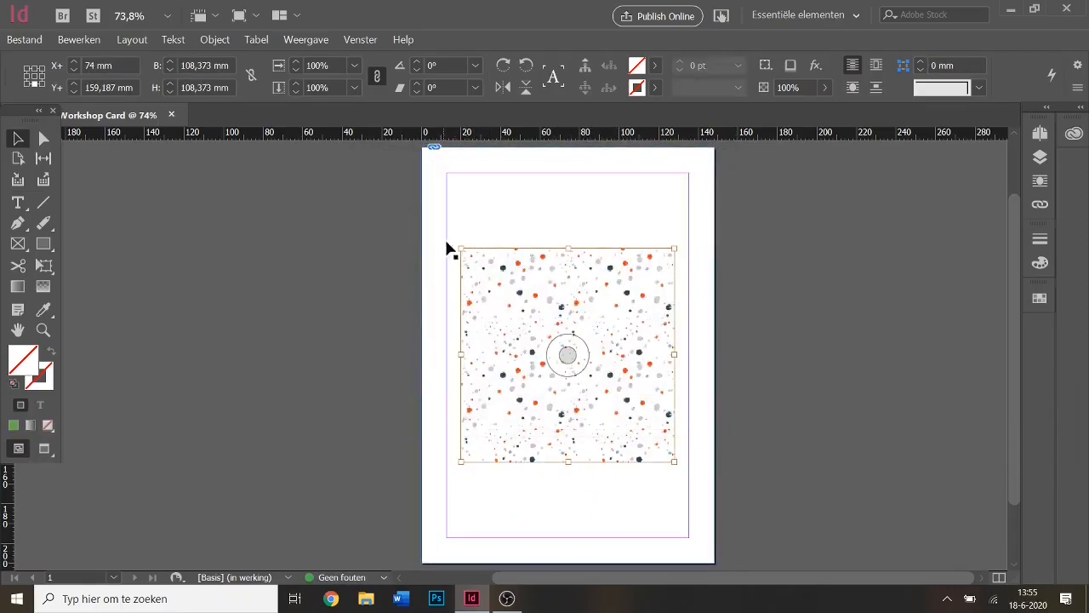
Scale the confetti pattern proportionally to 215,5 mm so it covers the whole page.
{"action": "left_click_drag", "start_coordinate": [458, 247], "coordinate": [244, 153]}
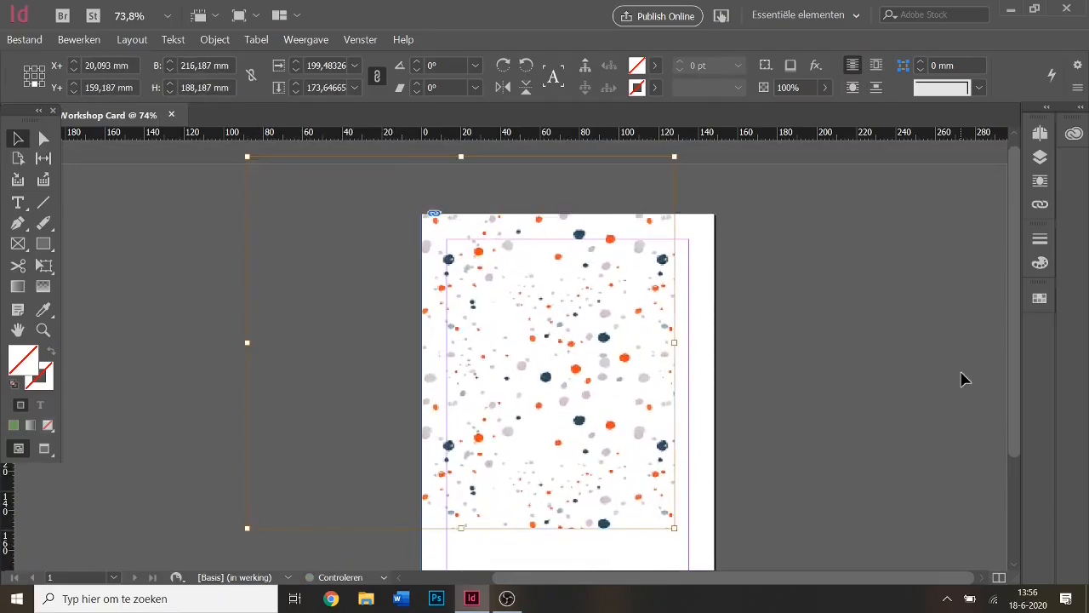
{"action": "left_click", "coordinate": [878, 473]}
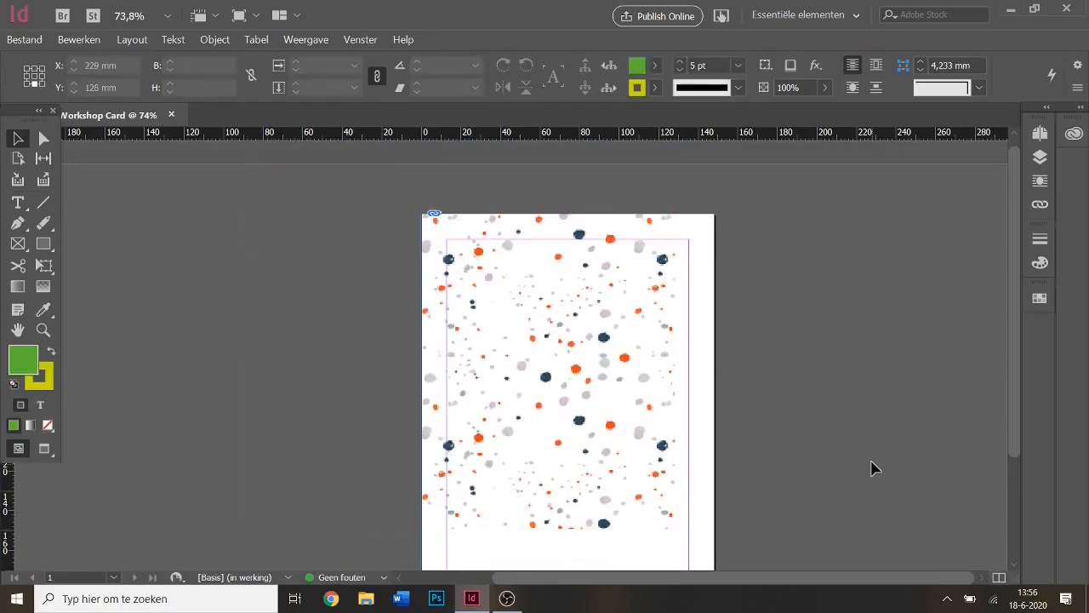
{"action": "key", "text": "ctrl+z"}
{"action": "scroll", "coordinate": [825, 372], "scroll_direction": "down", "scroll_amount": 2}
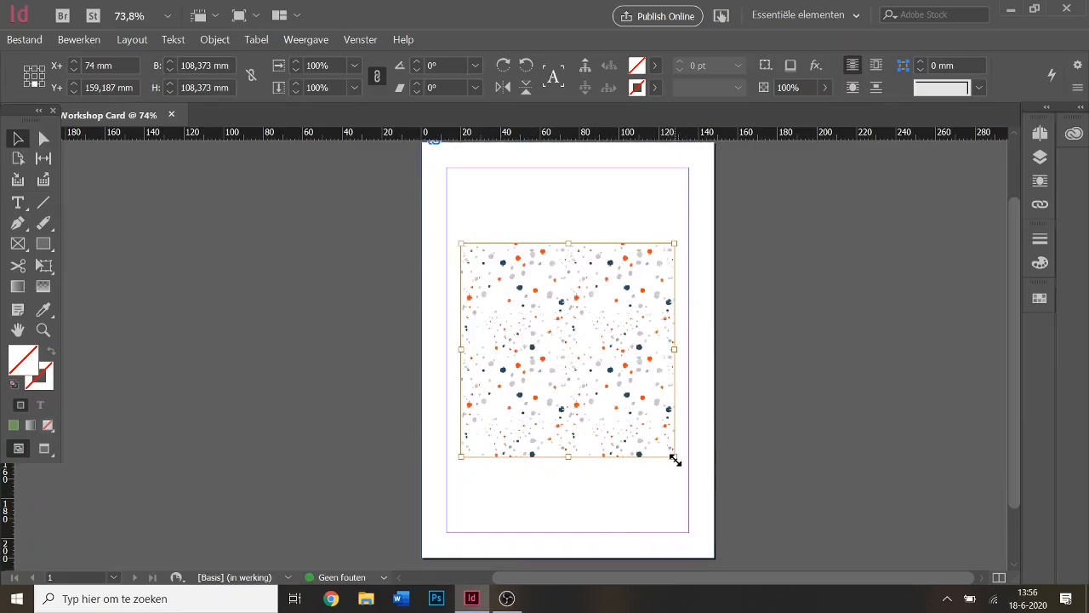
{"action": "left_click_drag", "start_coordinate": [675, 459], "coordinate": [753, 564]}
{"action": "scroll", "coordinate": [561, 341], "scroll_direction": "up", "scroll_amount": 1}
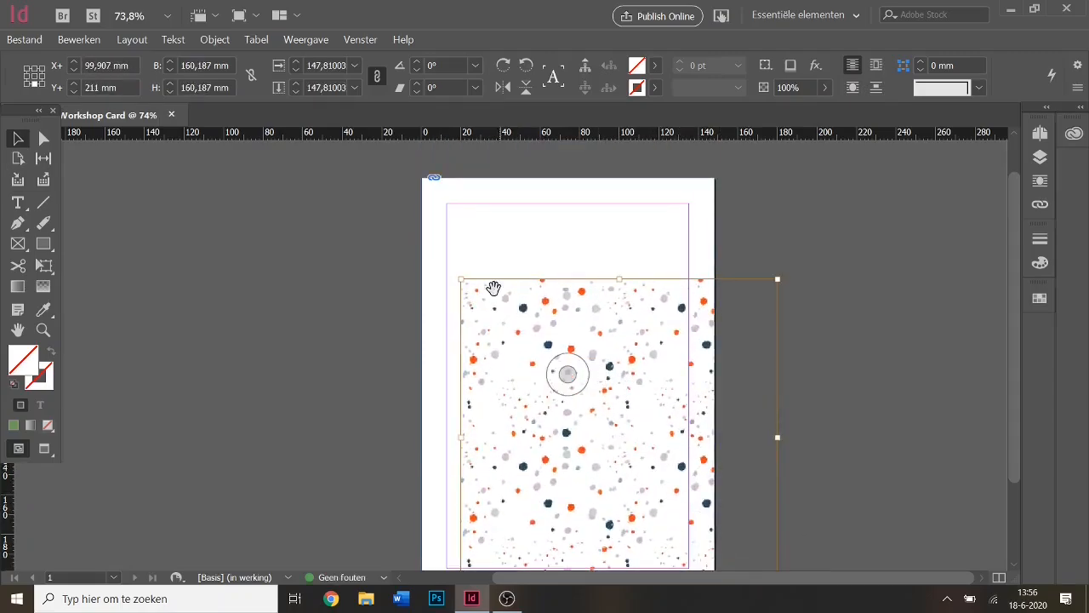
{"action": "left_click_drag", "start_coordinate": [460, 281], "coordinate": [389, 170]}
Select the page-sized frame and bring up the View > Display Performance choices.
{"action": "scroll", "coordinate": [651, 408], "scroll_direction": "down", "scroll_amount": 2}
{"action": "scroll", "coordinate": [848, 414], "scroll_direction": "up", "scroll_amount": 1}
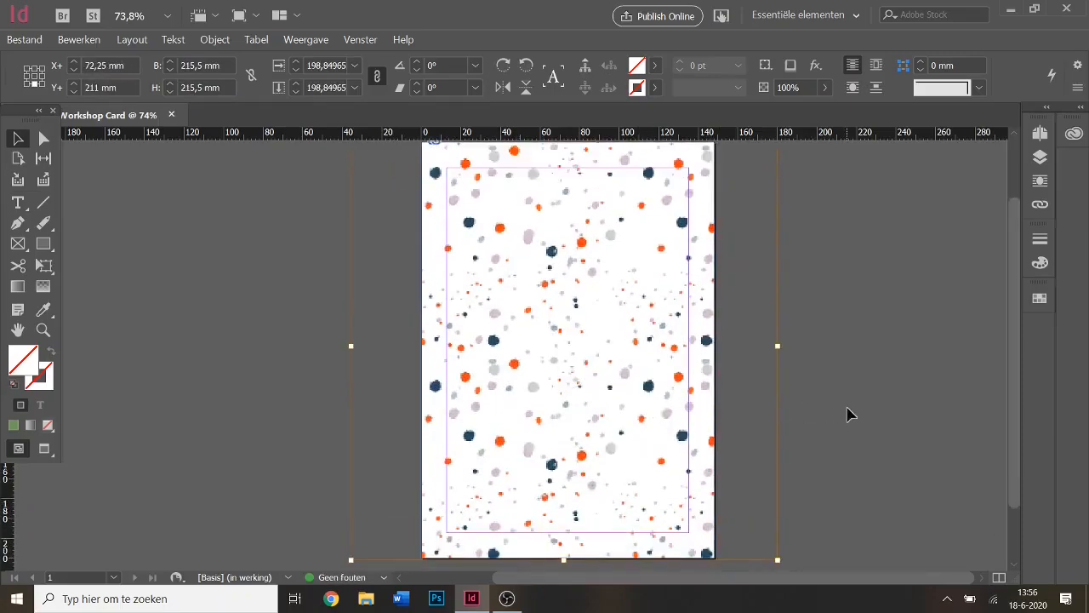
{"action": "left_click", "coordinate": [938, 352]}
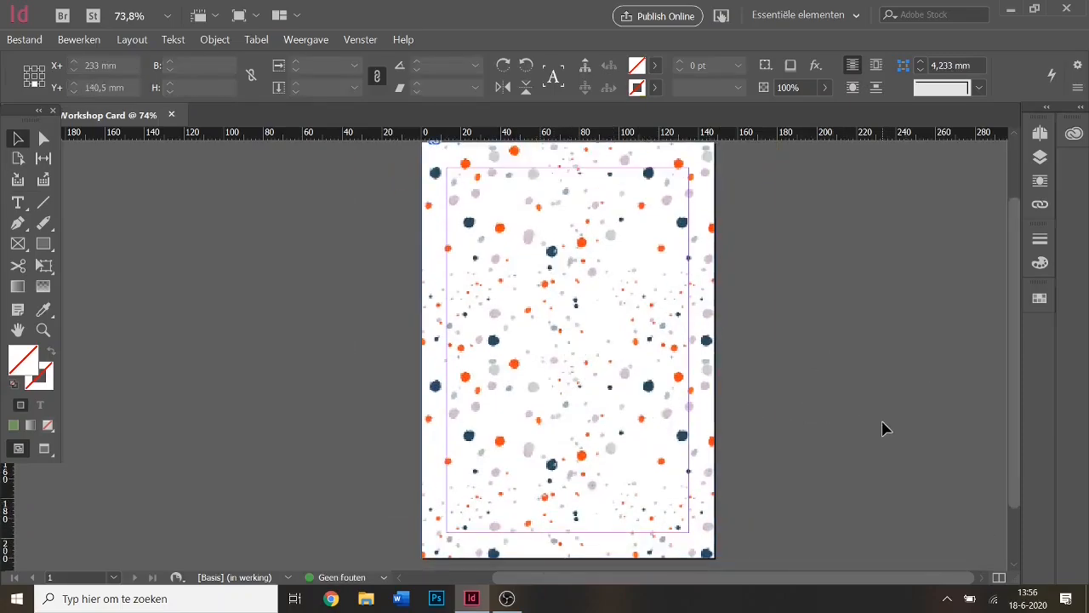
{"action": "scroll", "coordinate": [882, 426], "scroll_direction": "up", "scroll_amount": 1}
{"action": "left_click", "coordinate": [524, 231]}
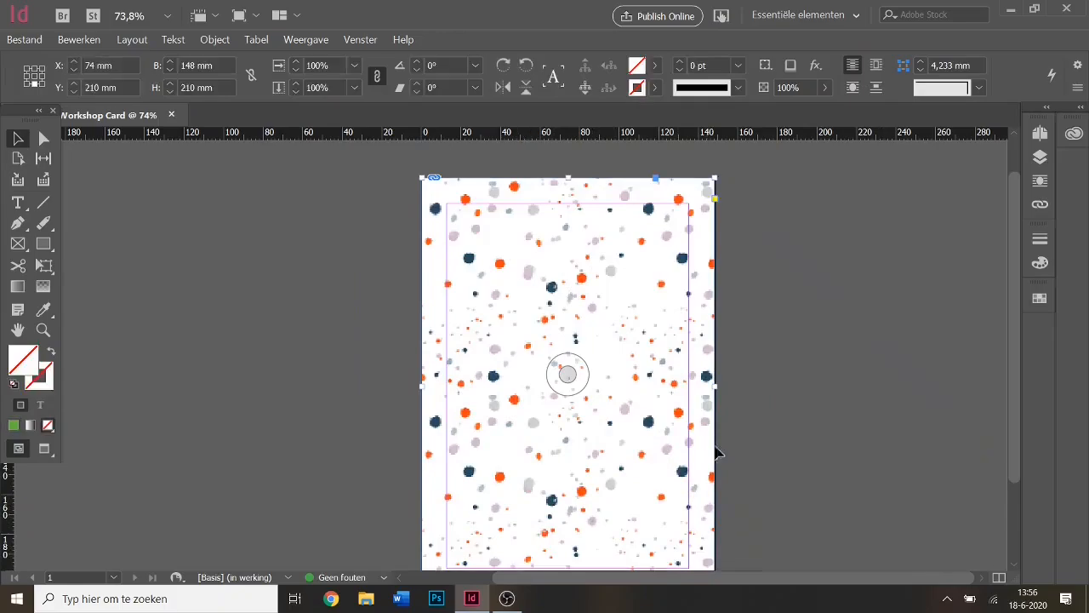
{"action": "left_click", "coordinate": [313, 41]}
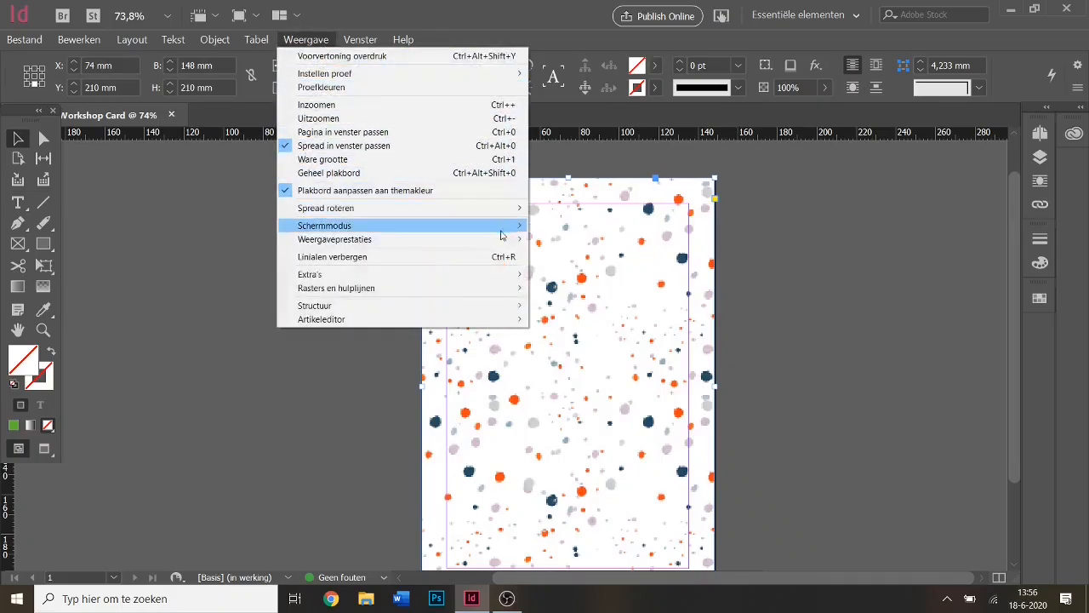
{"action": "mouse_move", "coordinate": [501, 239]}
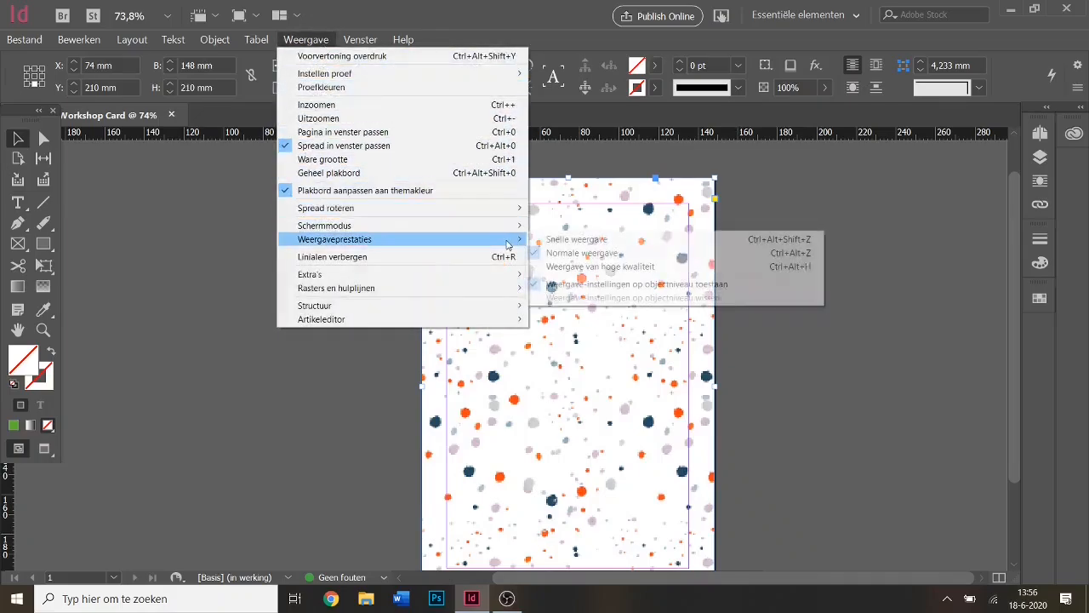
Switch the confetti pattern to High Quality Display.
{"action": "left_click", "coordinate": [567, 266]}
{"action": "left_click", "coordinate": [821, 383]}
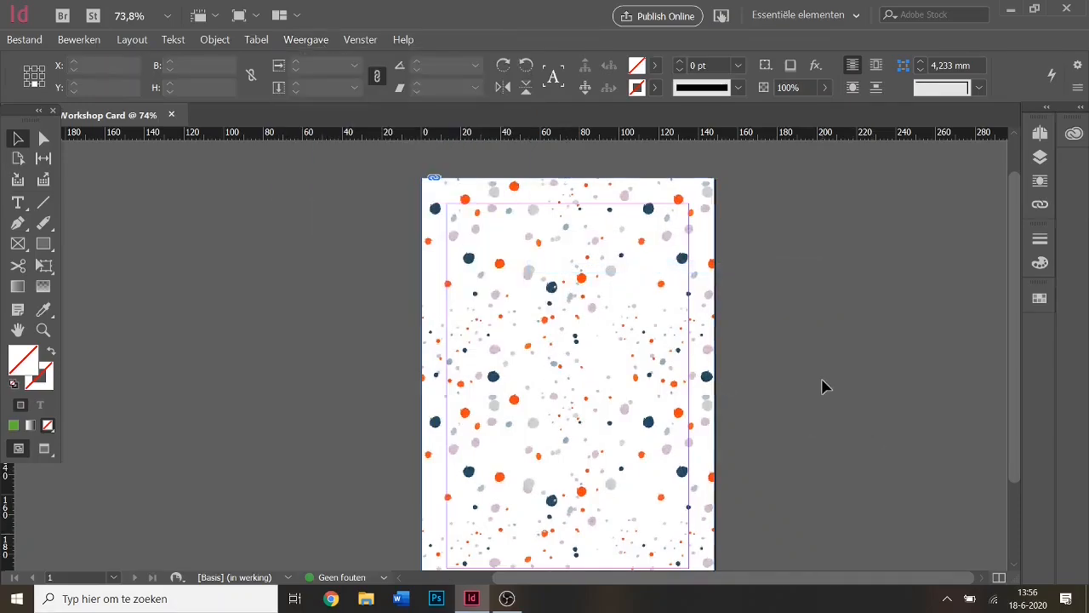
{"action": "scroll", "coordinate": [873, 413], "scroll_direction": "down", "scroll_amount": 1}
{"action": "scroll", "coordinate": [868, 412], "scroll_direction": "up", "scroll_amount": 1}
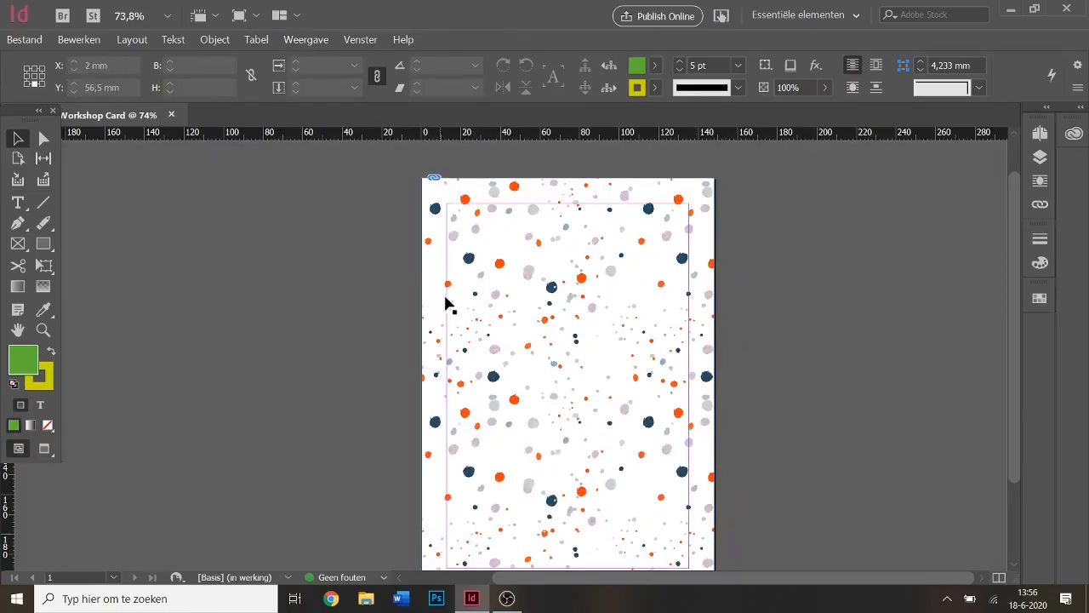
{"action": "left_click", "coordinate": [519, 294]}
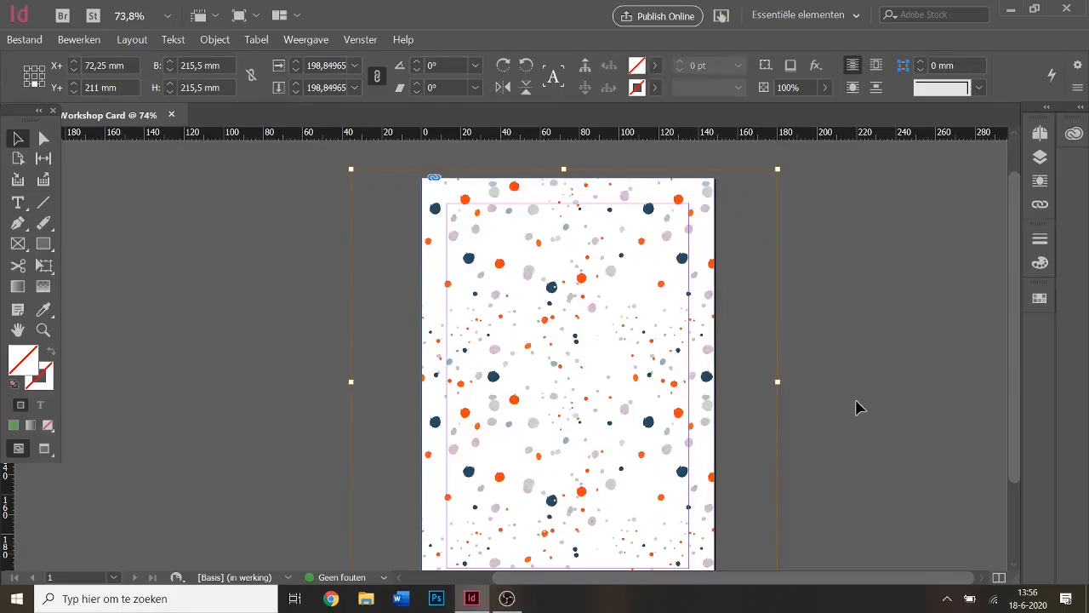
Drag the page frame's right edge out and back to the page edge, then select the 215,5 mm pattern.
{"action": "left_click", "coordinate": [620, 376]}
{"action": "mouse_move", "coordinate": [713, 382]}
{"action": "left_mouse_down"}
{"action": "mouse_move", "coordinate": [776, 374]}
{"action": "mouse_move", "coordinate": [715, 392]}
{"action": "left_mouse_up"}
{"action": "left_click", "coordinate": [808, 320]}
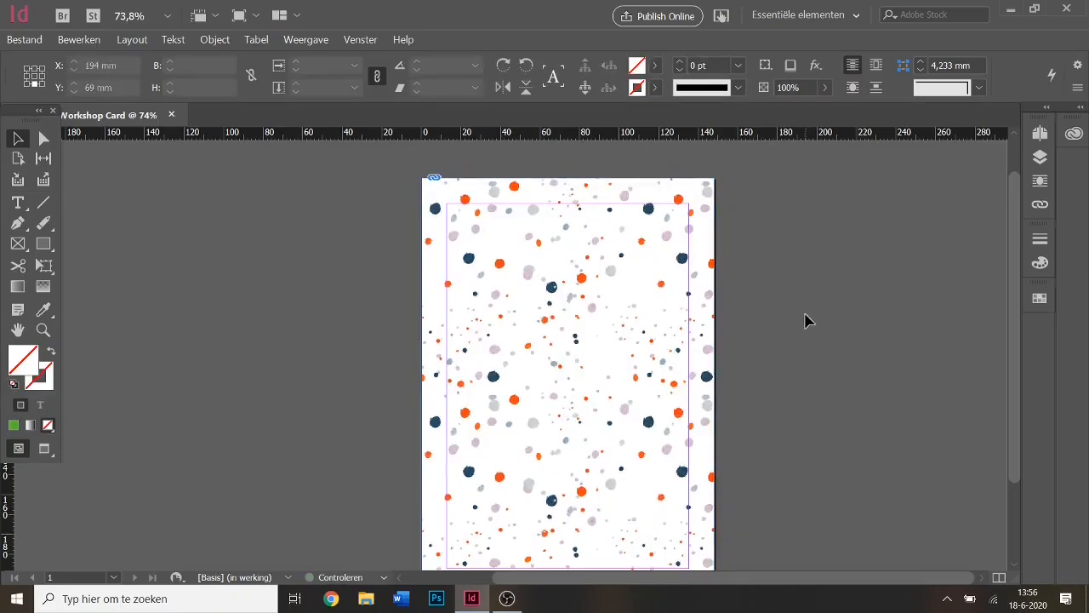
{"action": "scroll", "coordinate": [914, 406], "scroll_direction": "down", "scroll_amount": 1}
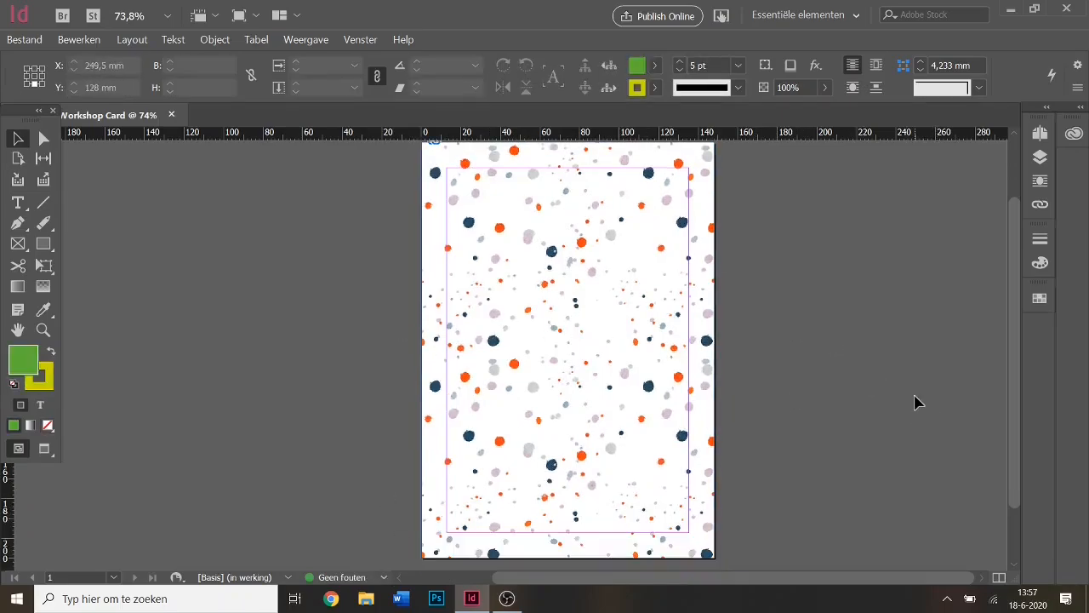
{"action": "scroll", "coordinate": [911, 395], "scroll_direction": "up", "scroll_amount": 1}
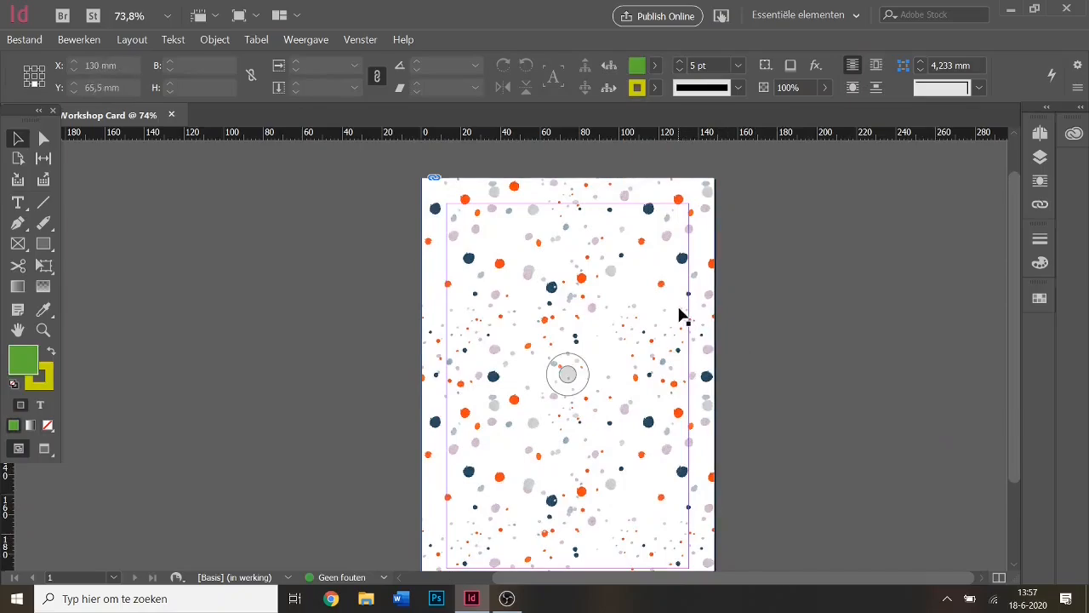
{"action": "left_click", "coordinate": [705, 330]}
{"action": "scroll", "coordinate": [806, 345], "scroll_direction": "down", "scroll_amount": 1}
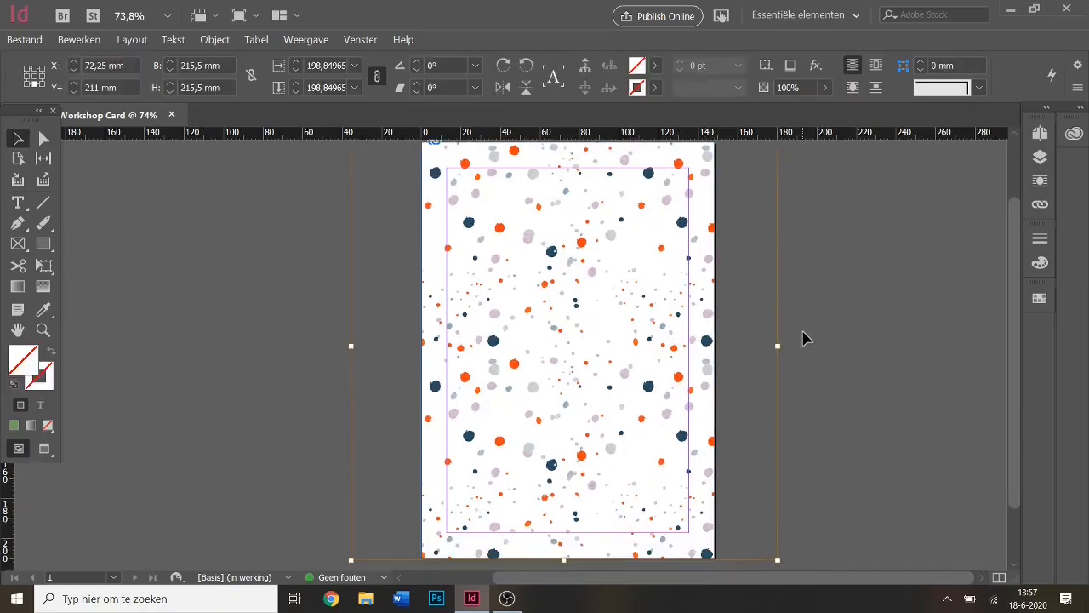
{"action": "scroll", "coordinate": [807, 338], "scroll_direction": "up", "scroll_amount": 1}
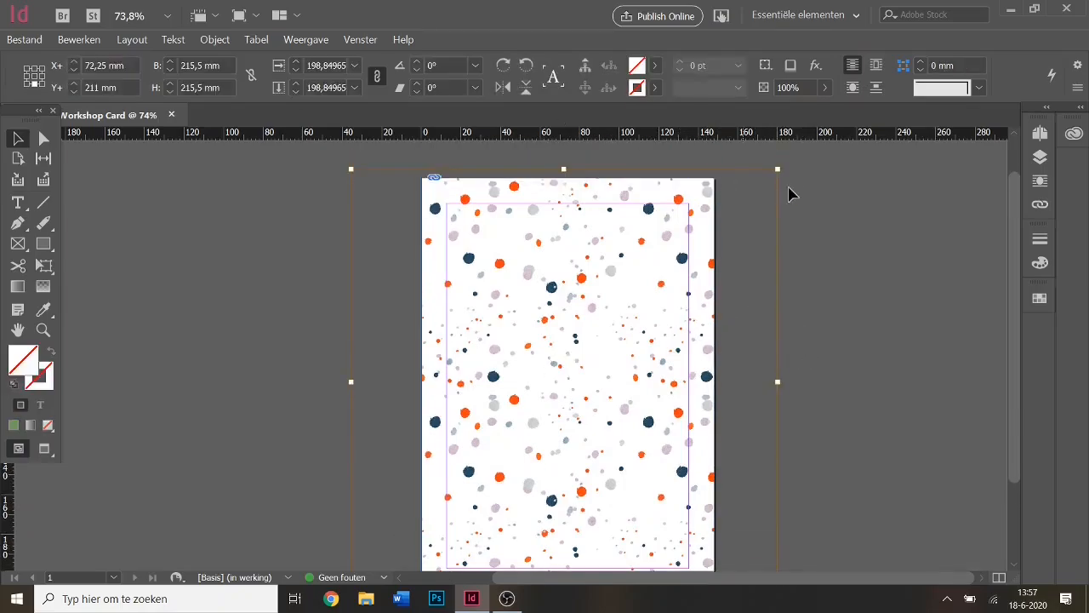
Rotate the confetti pattern through quarter turns back to upright at 0°.
{"action": "left_click", "coordinate": [503, 68]}
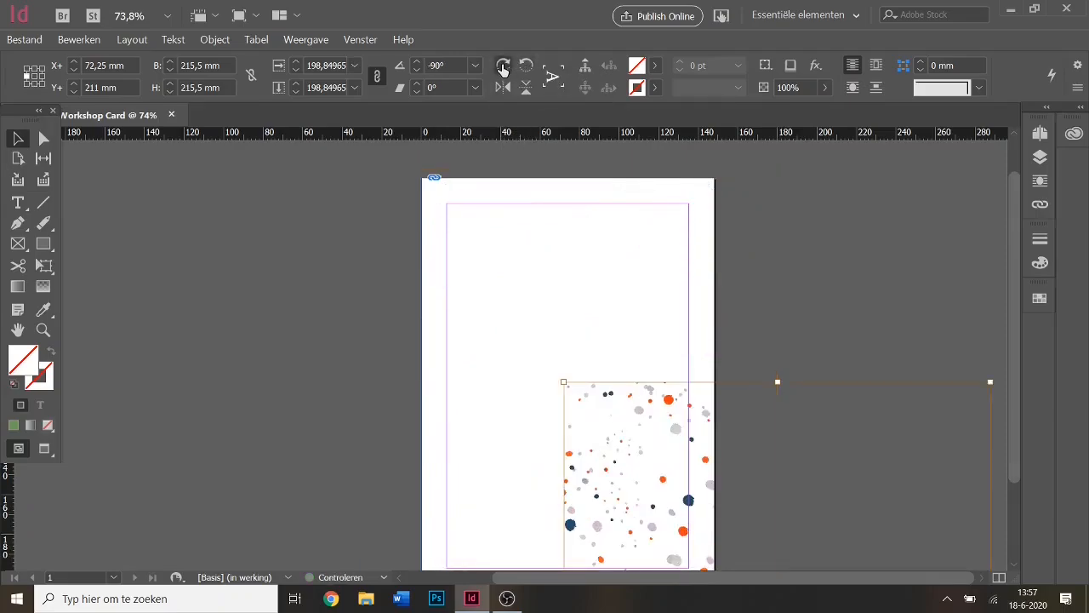
{"action": "left_click", "coordinate": [502, 67]}
{"action": "left_click", "coordinate": [503, 68]}
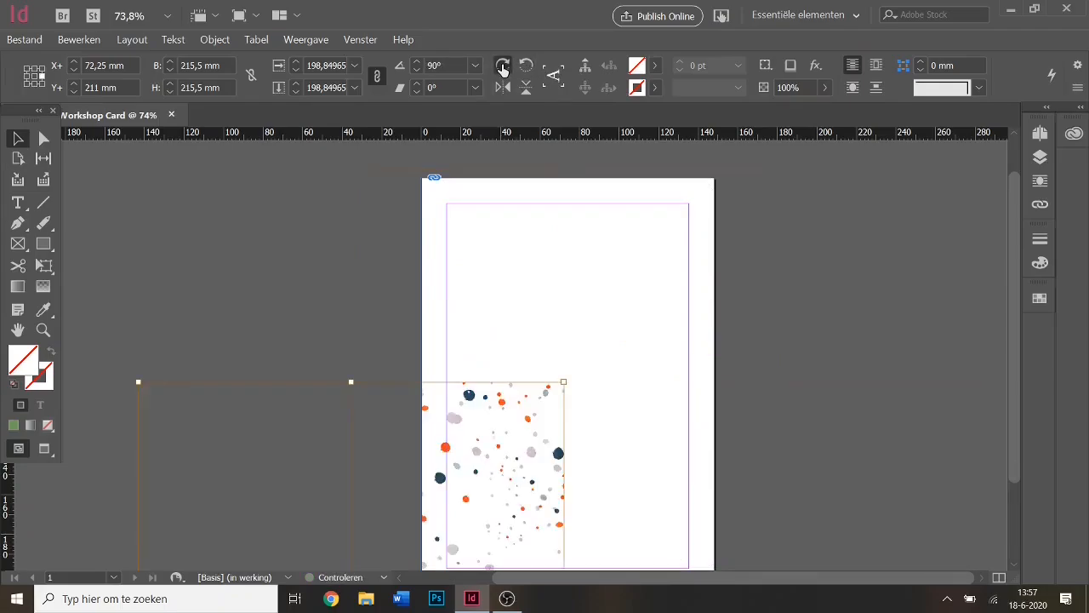
{"action": "left_click", "coordinate": [503, 67]}
{"action": "left_click", "coordinate": [523, 68]}
{"action": "left_click", "coordinate": [523, 68]}
{"action": "left_click", "coordinate": [524, 68]}
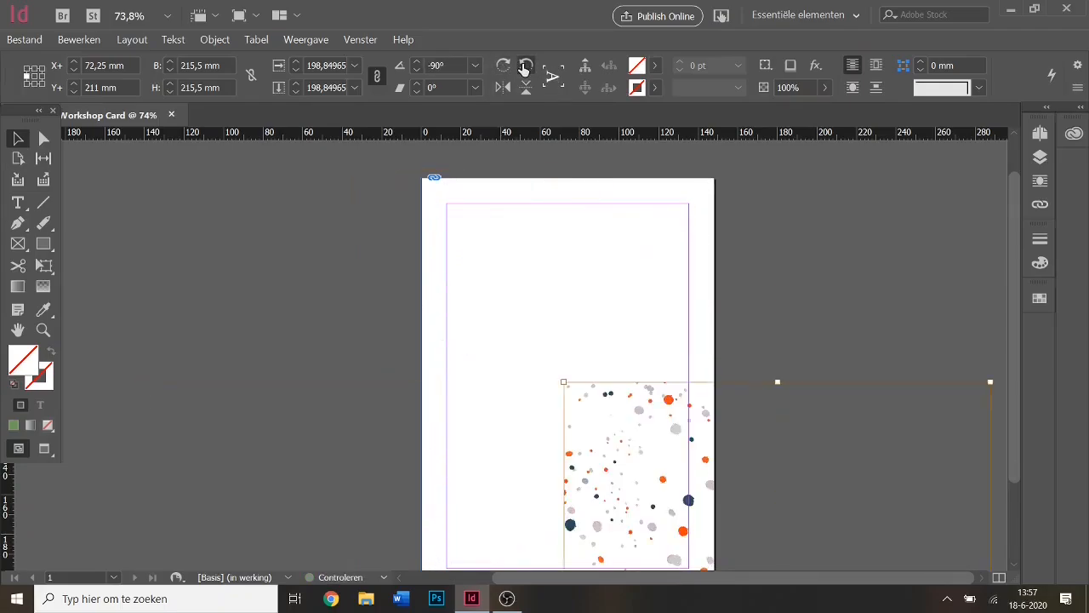
{"action": "left_click", "coordinate": [524, 68]}
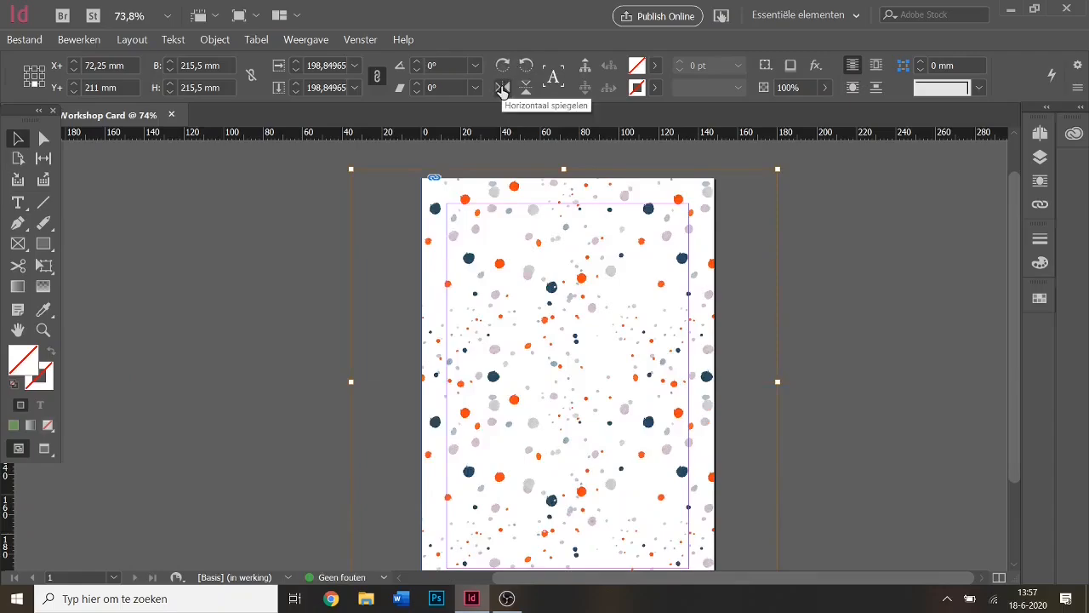
Try horizontal and vertical flips on the pattern, then undo the last flip to leave it unflipped.
{"action": "left_click", "coordinate": [502, 88]}
{"action": "left_click", "coordinate": [526, 88]}
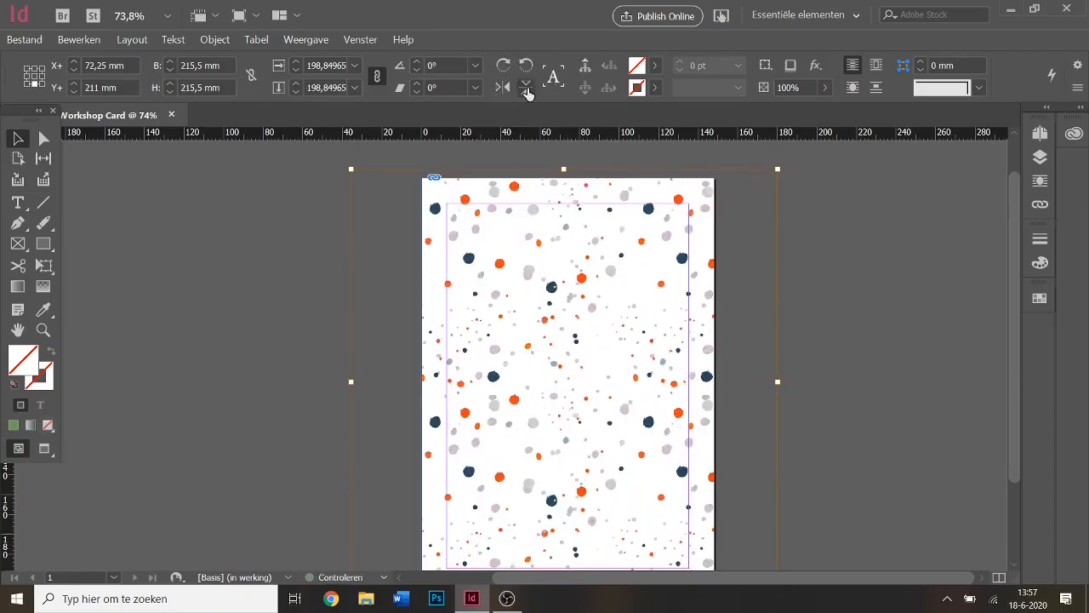
{"action": "left_click", "coordinate": [526, 89]}
{"action": "scroll", "coordinate": [846, 293], "scroll_direction": "down", "scroll_amount": 3}
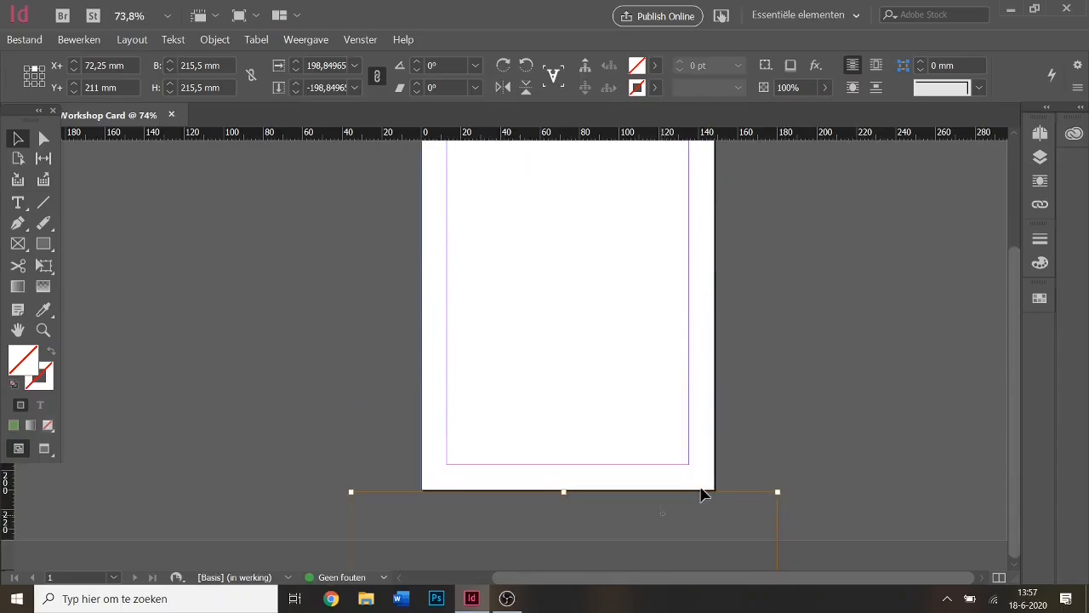
{"action": "mouse_move", "coordinate": [700, 487]}
{"action": "left_mouse_down"}
{"action": "mouse_move", "coordinate": [710, 200]}
{"action": "mouse_move", "coordinate": [719, 568]}
{"action": "mouse_move", "coordinate": [743, 515]}
{"action": "left_mouse_up"}
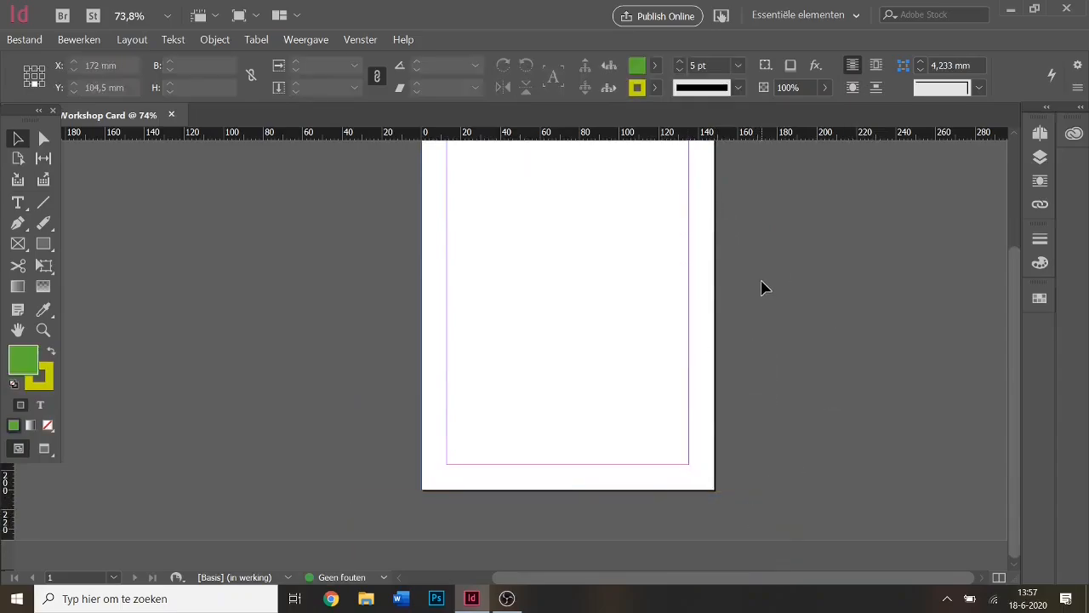
{"action": "key", "text": "ctrl+z"}
{"action": "scroll", "coordinate": [797, 366], "scroll_direction": "up", "scroll_amount": 3}
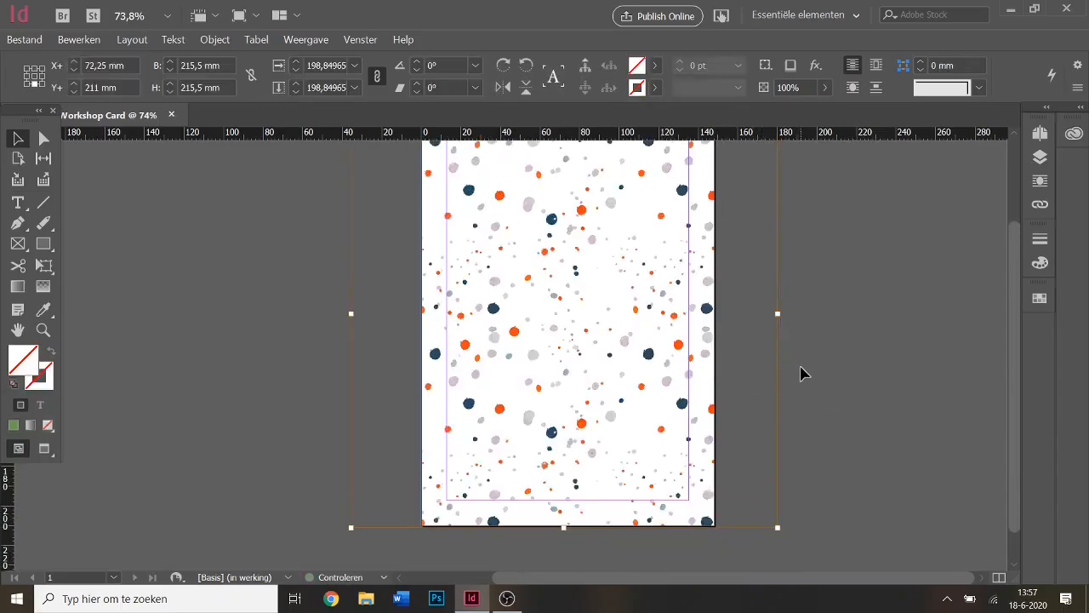
Draw a text frame in the upper page reading 'Hello' and set its font size to 48 pt.
{"action": "left_click", "coordinate": [850, 332]}
{"action": "scroll", "coordinate": [839, 333], "scroll_direction": "down", "scroll_amount": 1}
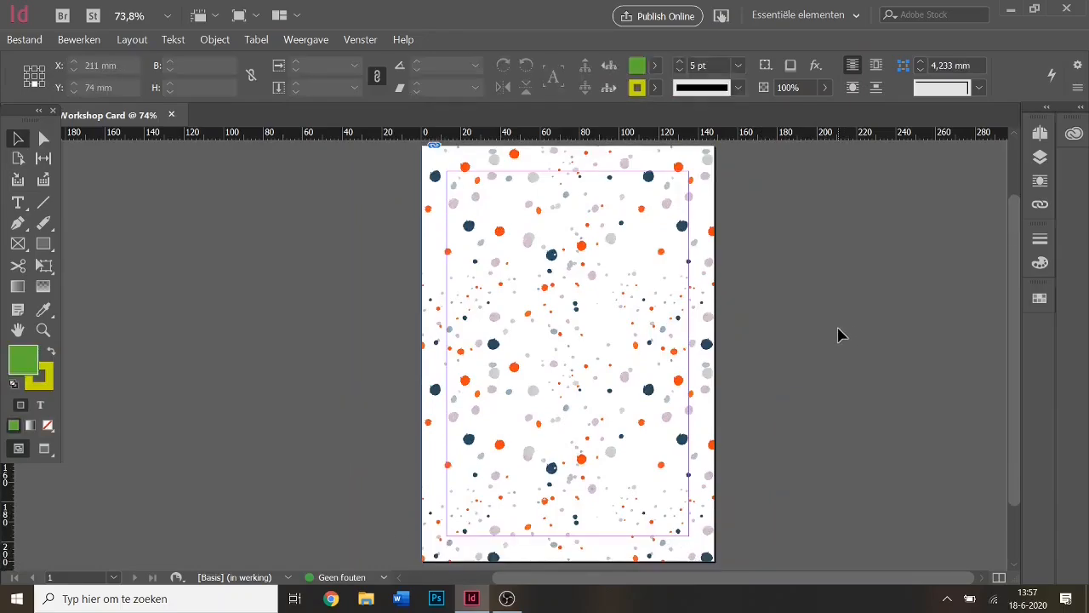
{"action": "left_click", "coordinate": [18, 205]}
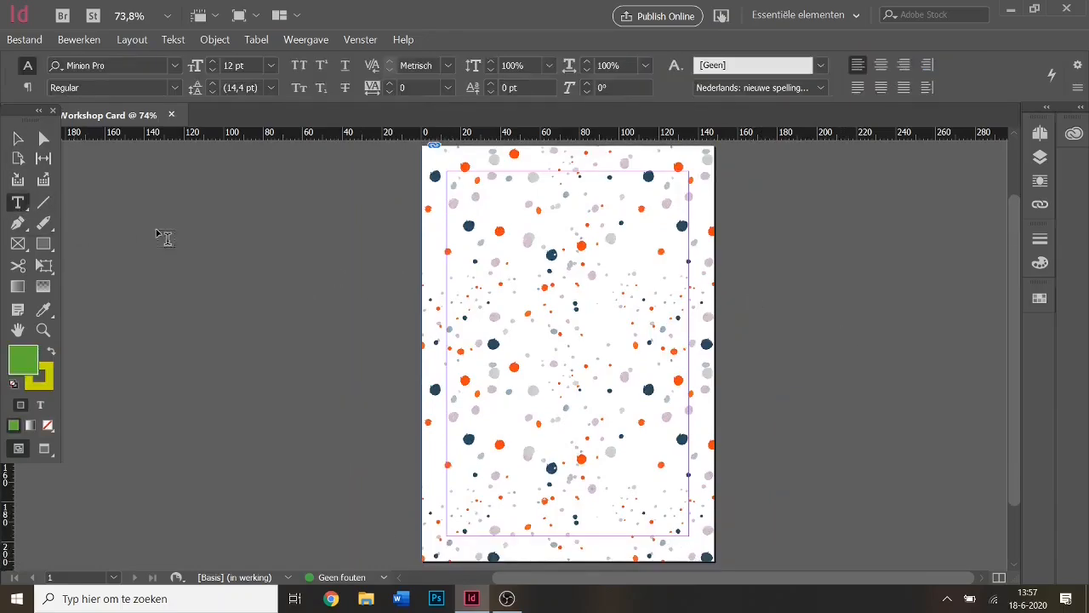
{"action": "left_click_drag", "start_coordinate": [473, 232], "coordinate": [604, 325]}
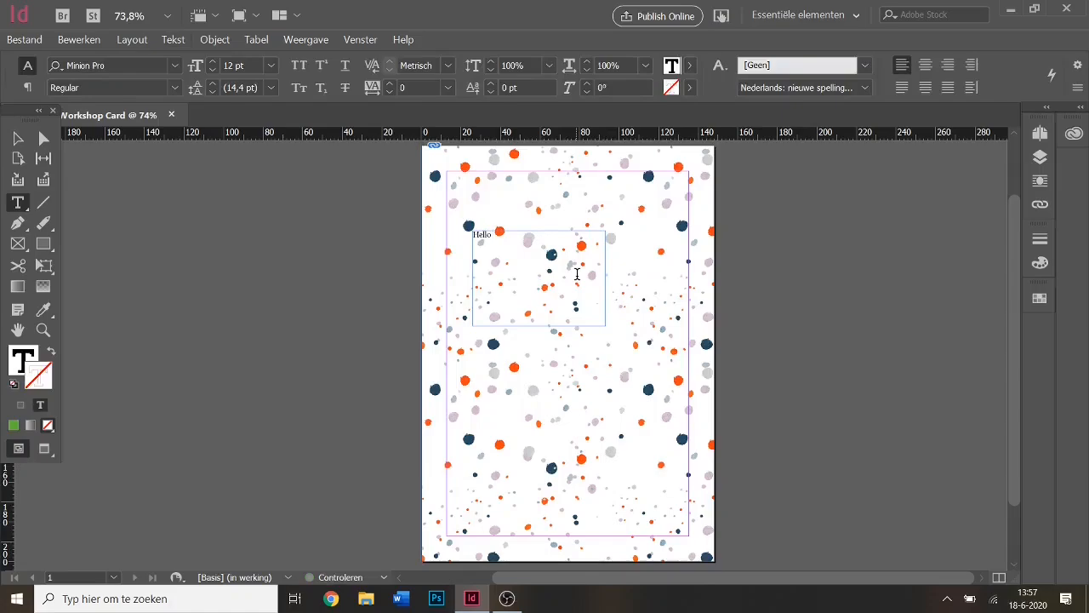
{"action": "key", "text": "ctrl+a"}
{"action": "left_click", "coordinate": [234, 65]}
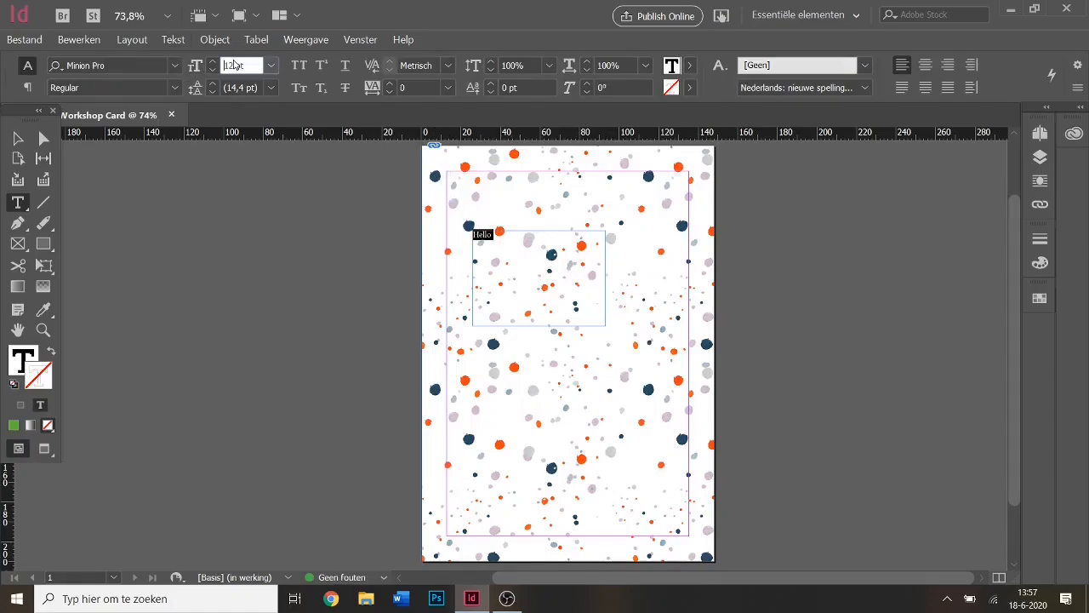
{"action": "type", "text": "48"}
{"action": "key", "text": "Return"}
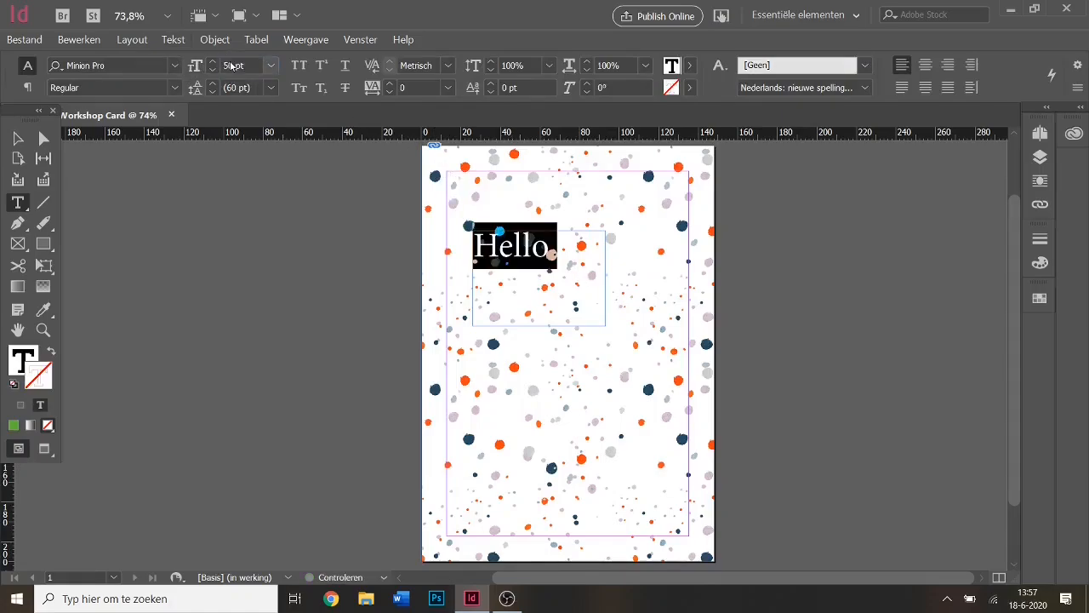
{"action": "key", "text": "Escape"}
{"action": "left_click", "coordinate": [285, 293]}
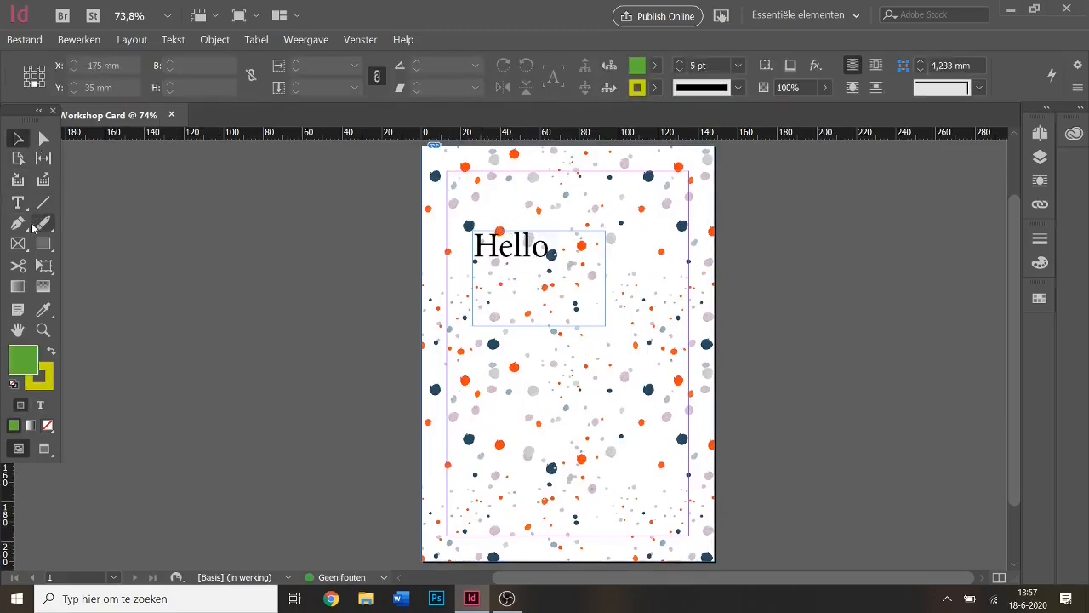
Shorten the Hello frame to fit the word and paste a copy just below it.
{"action": "left_click", "coordinate": [537, 325]}
{"action": "left_click_drag", "start_coordinate": [537, 325], "coordinate": [549, 268]}
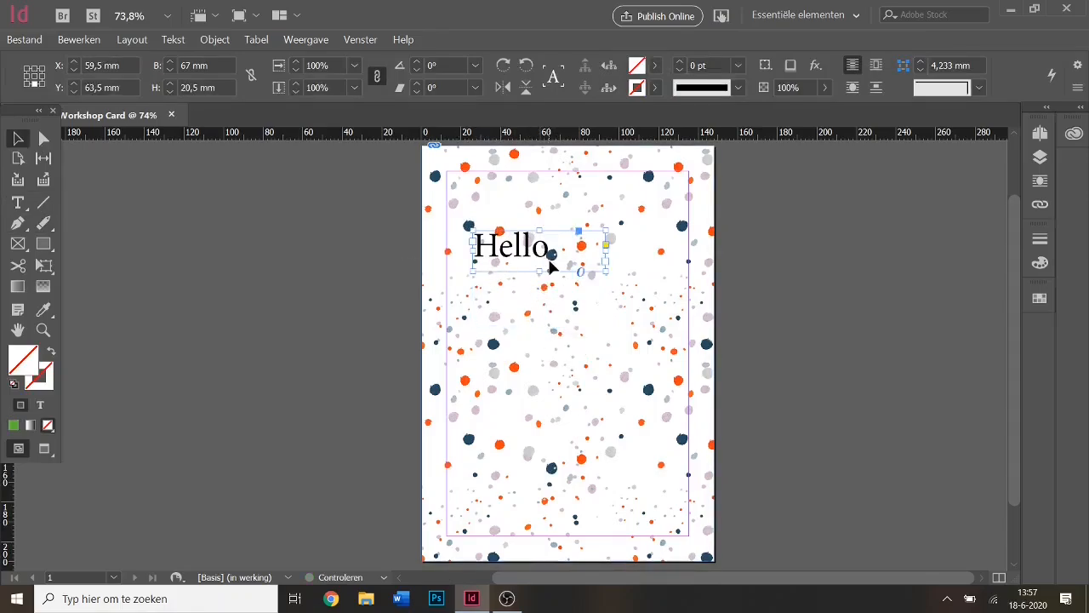
{"action": "left_click", "coordinate": [366, 253]}
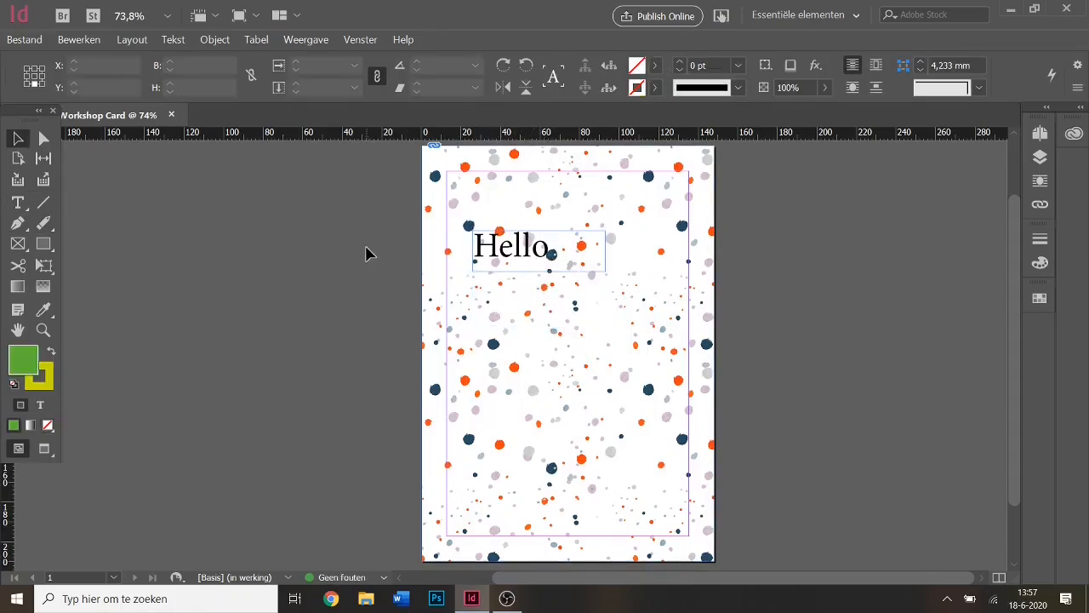
{"action": "key", "text": "ctrl+v"}
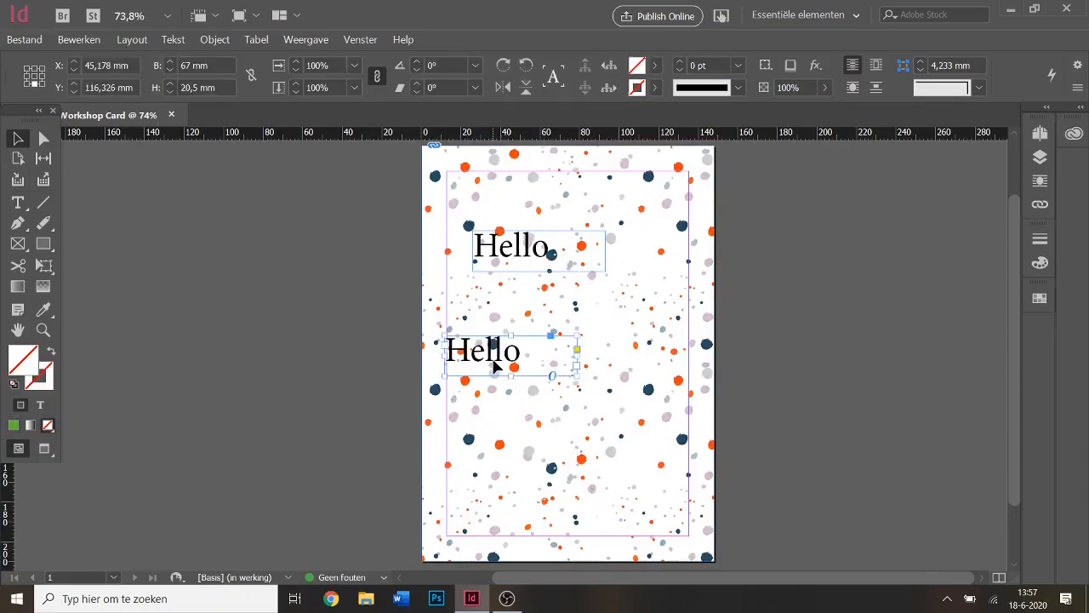
{"action": "left_click_drag", "start_coordinate": [494, 365], "coordinate": [536, 302]}
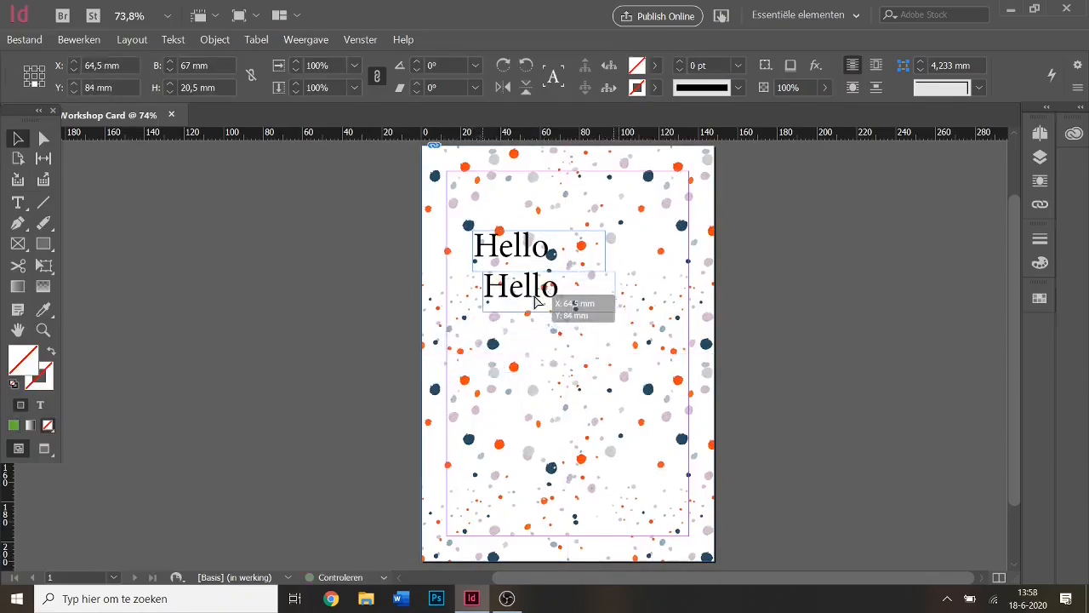
{"action": "left_click", "coordinate": [793, 323]}
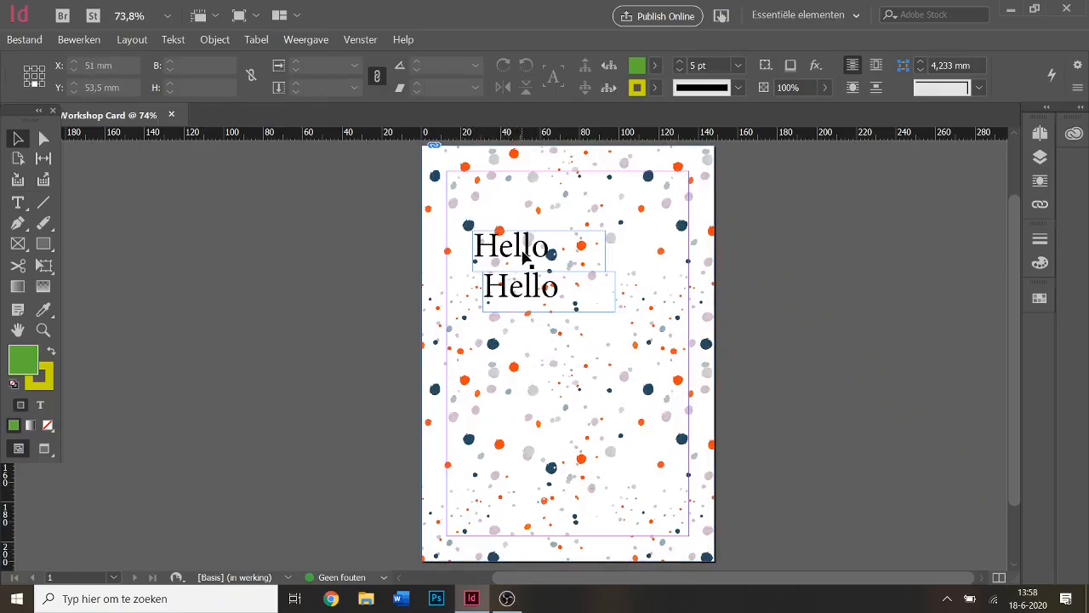
Select both Hello frames and move them together down and to the right.
{"action": "left_click", "coordinate": [553, 252]}
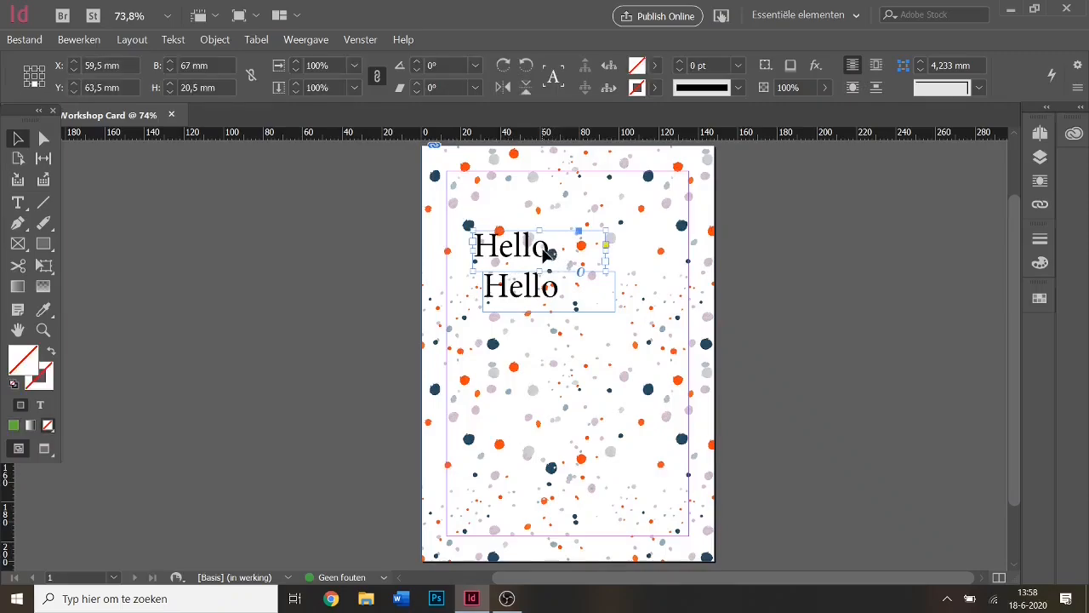
{"action": "left_click", "coordinate": [568, 291]}
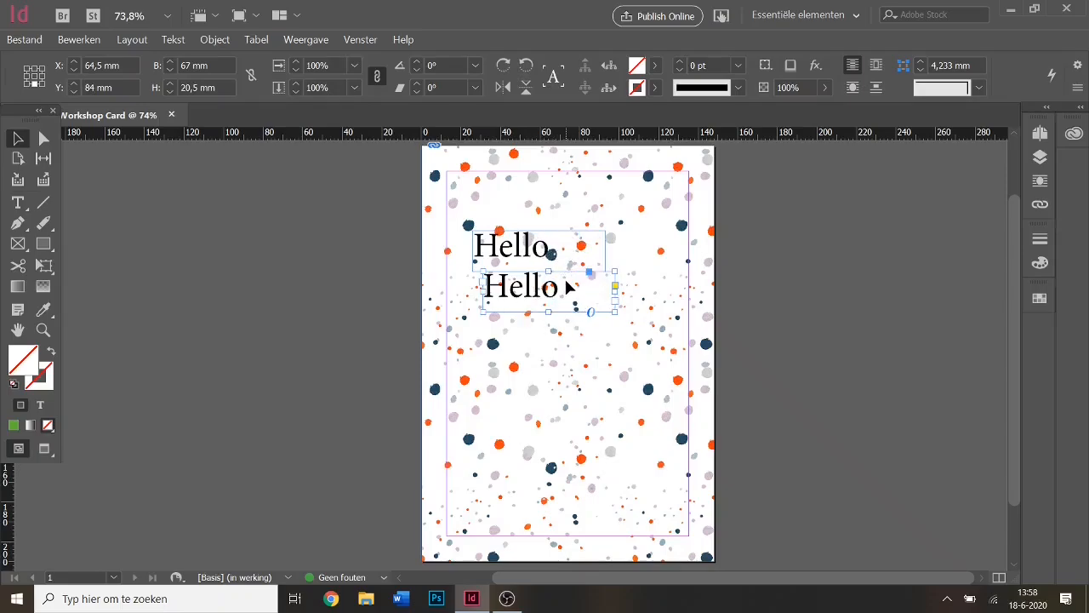
{"action": "left_click", "coordinate": [561, 260], "text": "shift"}
{"action": "mouse_move", "coordinate": [562, 261]}
{"action": "left_mouse_down"}
{"action": "mouse_move", "coordinate": [544, 270]}
{"action": "mouse_move", "coordinate": [563, 327]}
{"action": "mouse_move", "coordinate": [573, 269]}
{"action": "mouse_move", "coordinate": [615, 290]}
{"action": "mouse_move", "coordinate": [612, 303]}
{"action": "left_mouse_up"}
{"action": "left_click", "coordinate": [863, 357]}
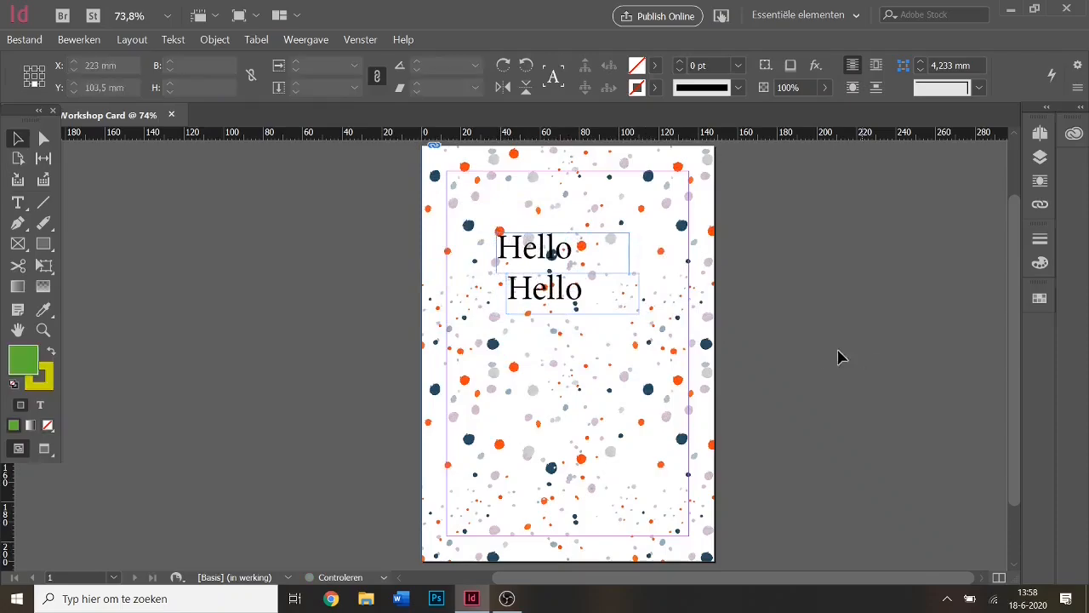
Draw an extra small text frame below the Hellos containing 'sa'.
{"action": "left_click", "coordinate": [18, 202]}
{"action": "left_click_drag", "start_coordinate": [480, 323], "coordinate": [592, 397]}
{"action": "type", "text": "sahf"}
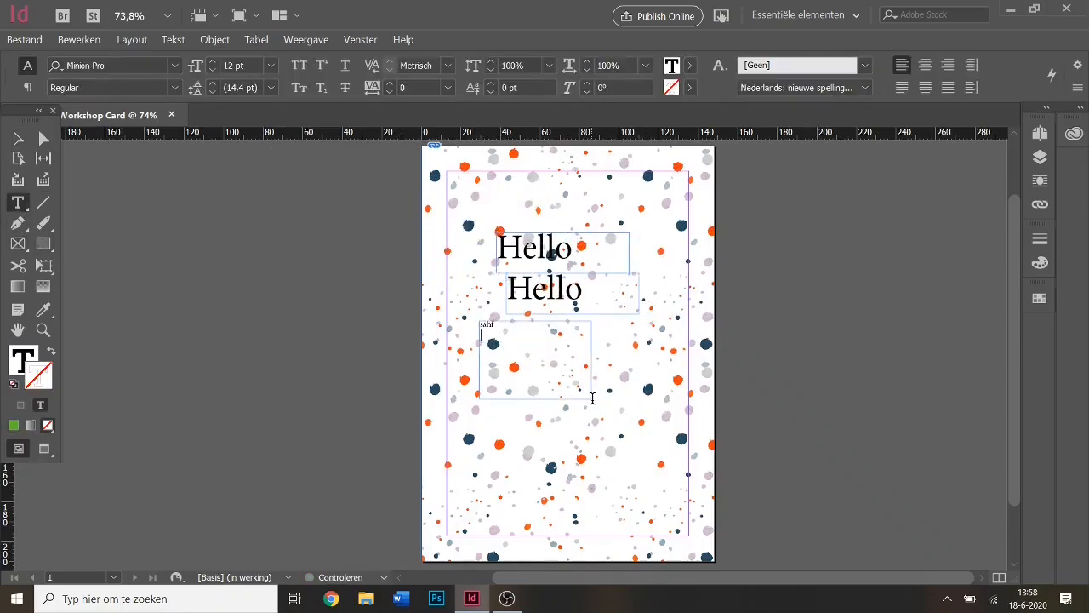
{"action": "left_click", "coordinate": [18, 138]}
{"action": "left_click", "coordinate": [397, 300]}
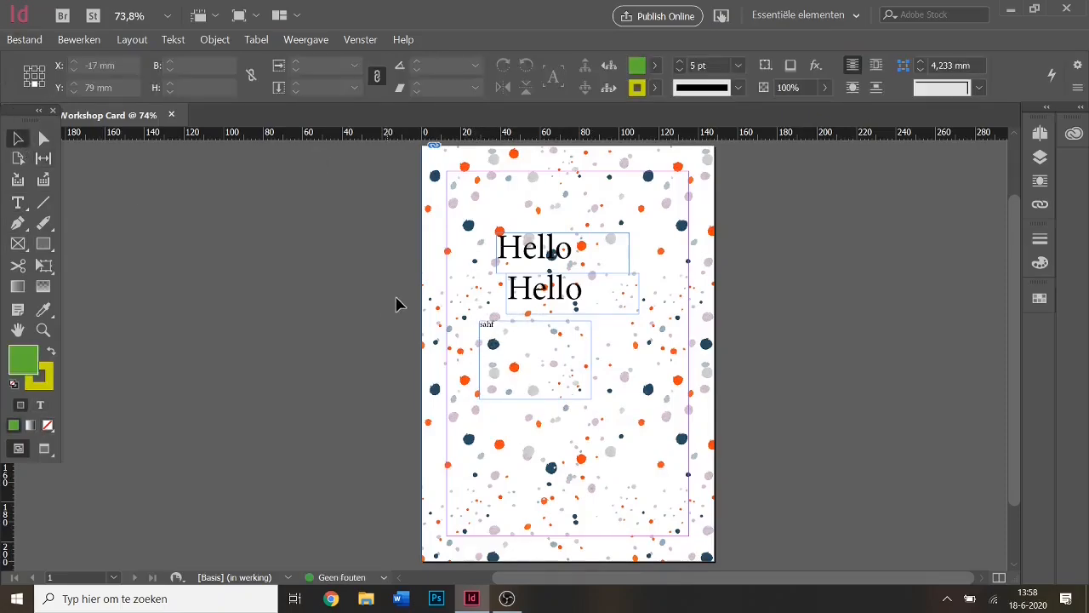
Paste seven more Hello copies and scatter them across the upper and middle page.
{"action": "key", "text": "ctrl+v"}
{"action": "left_click_drag", "start_coordinate": [549, 350], "coordinate": [611, 383]}
{"action": "key", "text": "ctrl+v"}
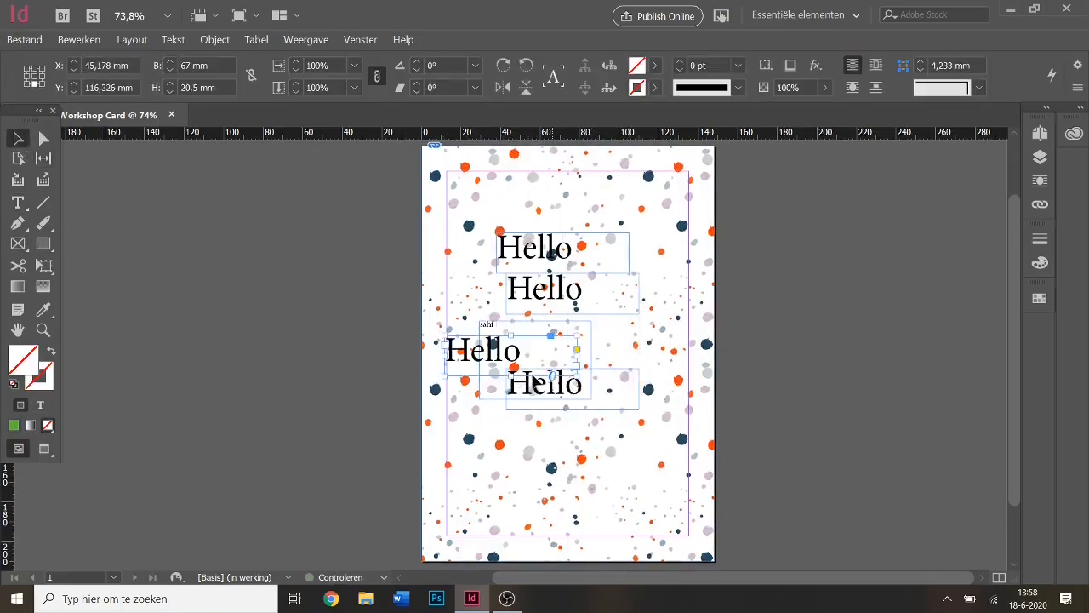
{"action": "left_click_drag", "start_coordinate": [526, 367], "coordinate": [578, 349]}
{"action": "key", "text": "ctrl+v"}
{"action": "left_click_drag", "start_coordinate": [491, 347], "coordinate": [486, 292]}
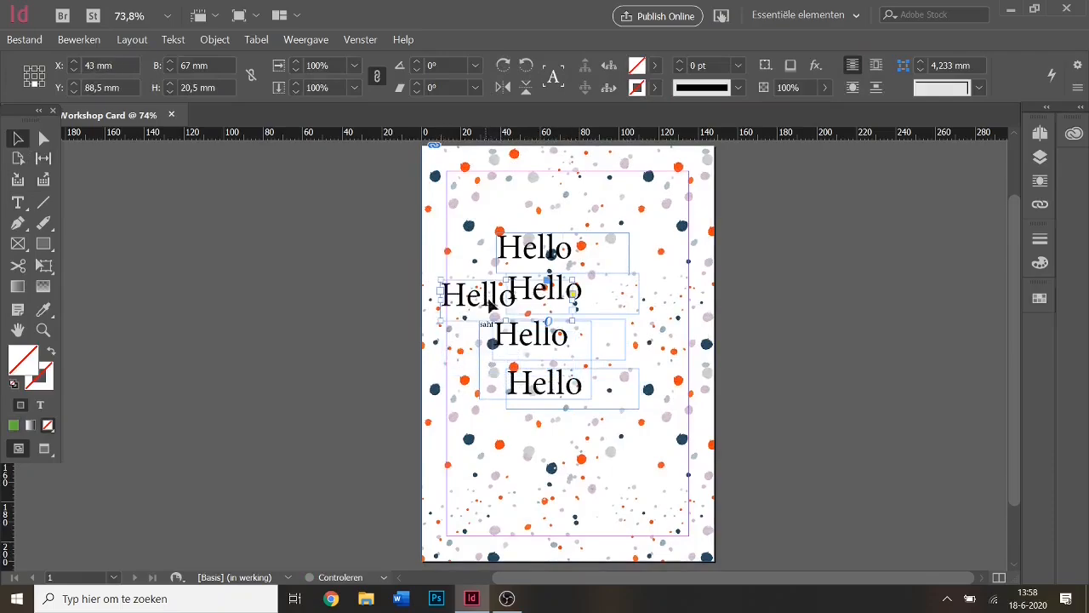
{"action": "key", "text": "ctrl+v"}
{"action": "left_click_drag", "start_coordinate": [515, 360], "coordinate": [621, 281]}
{"action": "key", "text": "ctrl+v"}
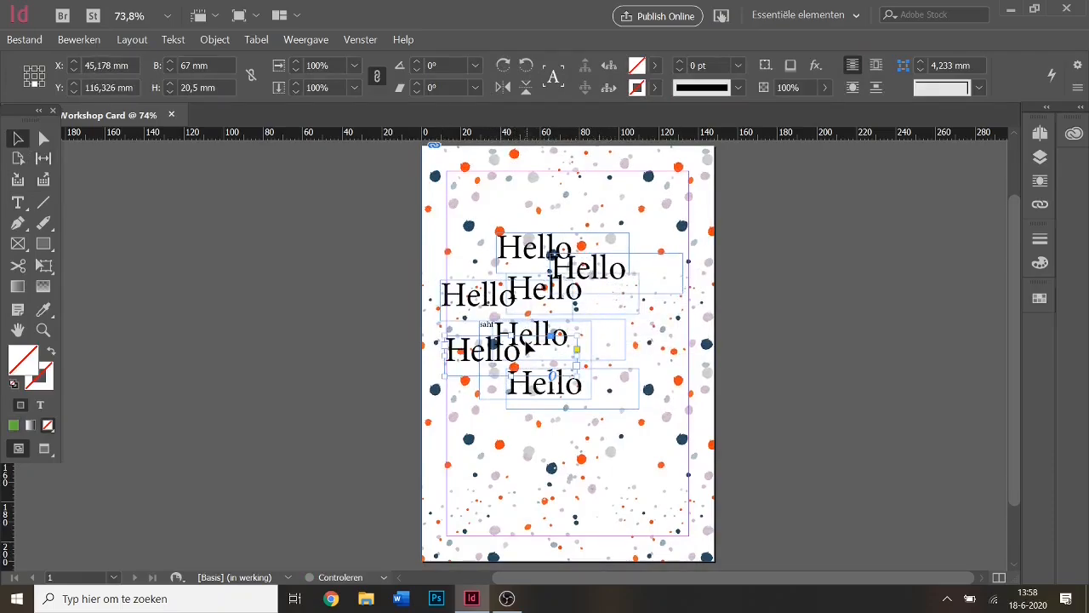
{"action": "left_click_drag", "start_coordinate": [527, 353], "coordinate": [538, 406]}
{"action": "key", "text": "ctrl+v"}
{"action": "left_click_drag", "start_coordinate": [491, 349], "coordinate": [624, 345]}
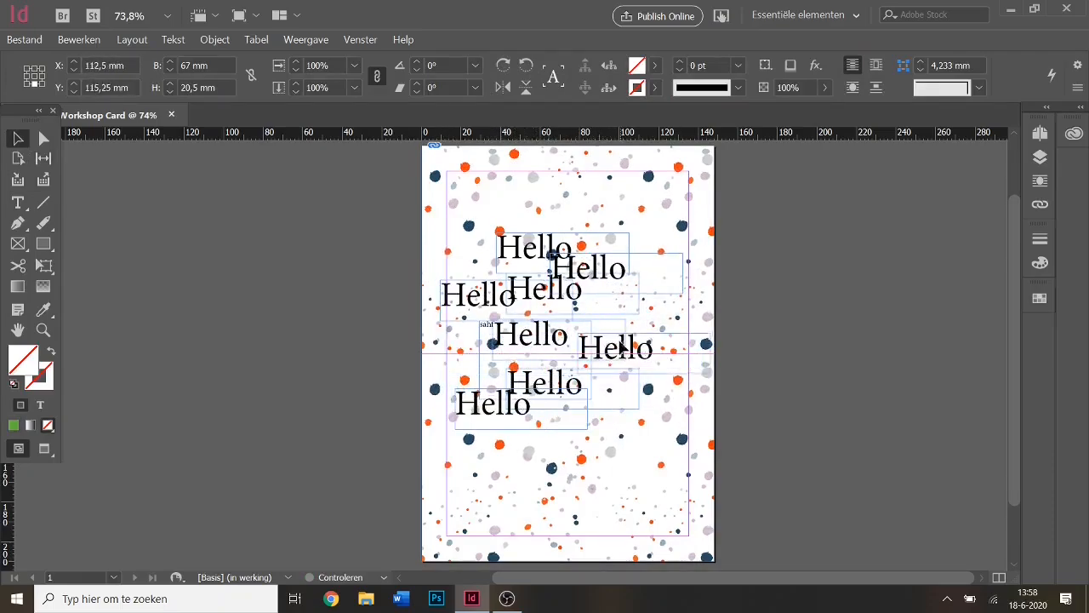
{"action": "key", "text": "ctrl+v"}
{"action": "left_click_drag", "start_coordinate": [521, 368], "coordinate": [515, 253]}
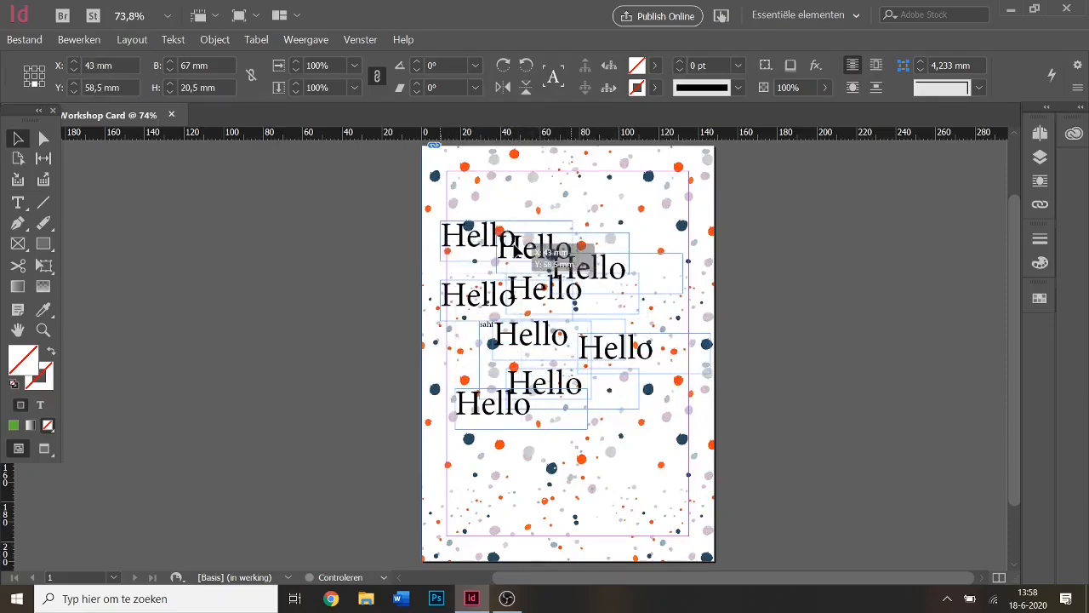
{"action": "left_click", "coordinate": [822, 433]}
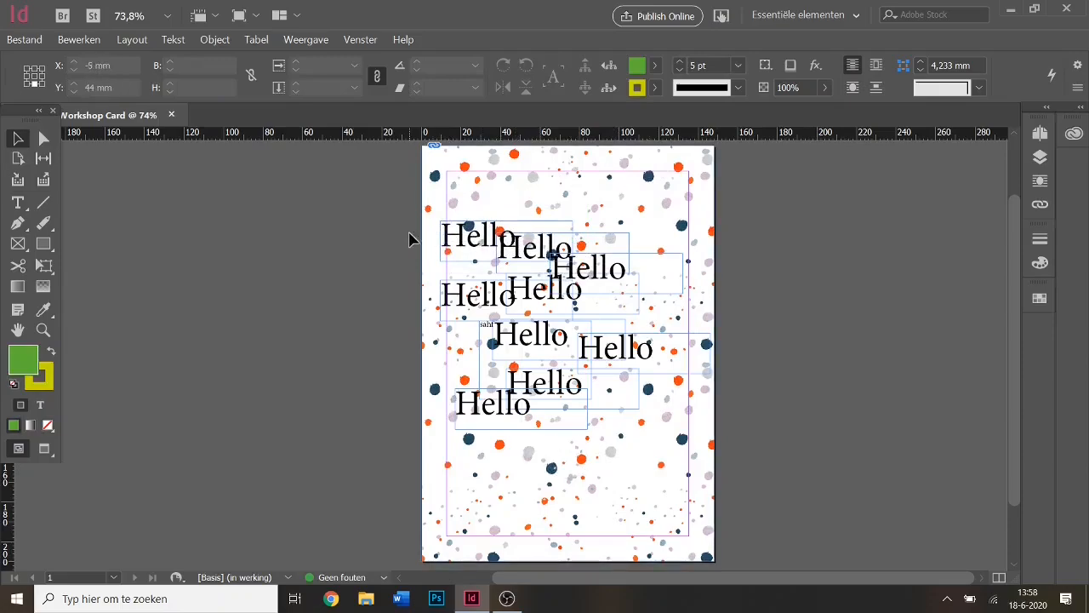
Marquee-select all frames on the page, then select the background pattern image frame.
{"action": "left_click_drag", "start_coordinate": [392, 168], "coordinate": [672, 459]}
{"action": "mouse_move", "coordinate": [620, 368]}
{"action": "left_mouse_down"}
{"action": "mouse_move", "coordinate": [625, 344]}
{"action": "mouse_move", "coordinate": [688, 313]}
{"action": "mouse_move", "coordinate": [759, 340]}
{"action": "mouse_move", "coordinate": [741, 377]}
{"action": "mouse_move", "coordinate": [748, 372]}
{"action": "mouse_move", "coordinate": [715, 390]}
{"action": "mouse_move", "coordinate": [622, 366]}
{"action": "left_mouse_up"}
{"action": "left_click", "coordinate": [783, 328]}
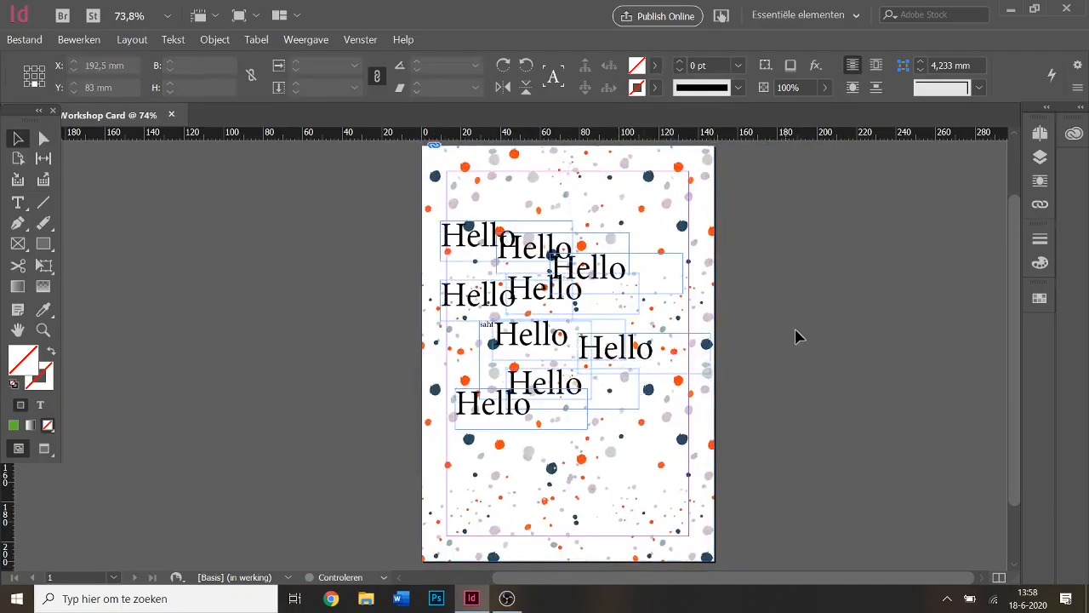
{"action": "left_click", "coordinate": [471, 164]}
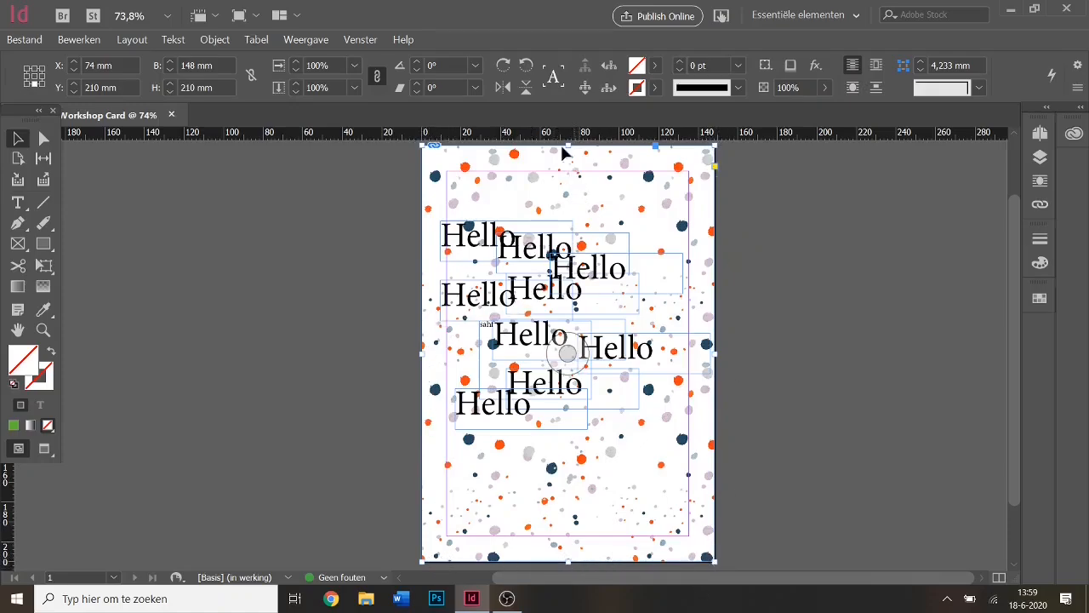
Lock the confetti background with Object > Vergrendelen and delete all the scattered Hello frames.
{"action": "left_click", "coordinate": [214, 41]}
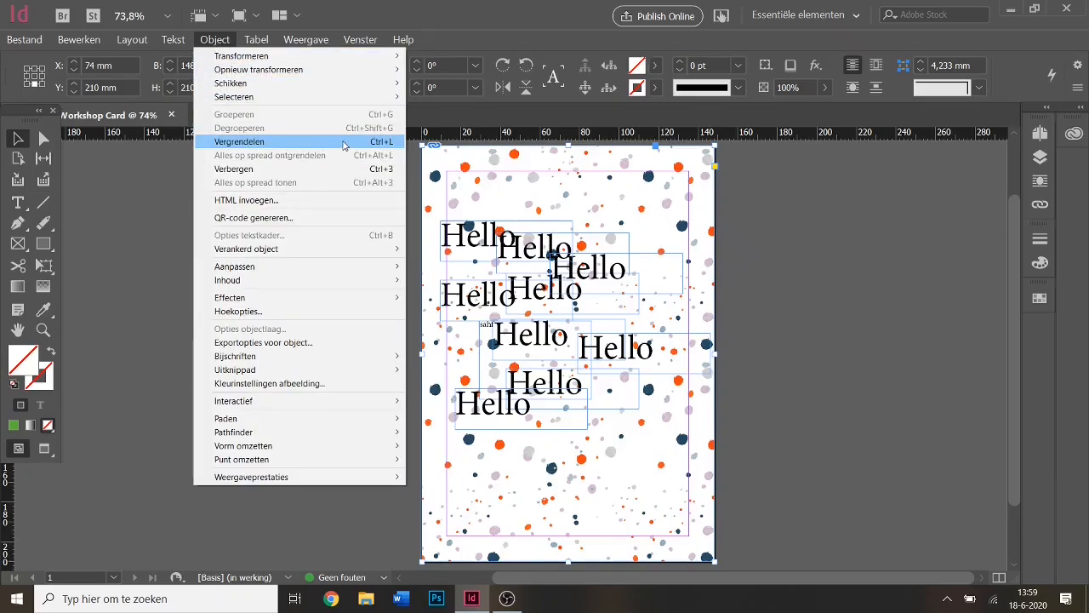
{"action": "left_click", "coordinate": [343, 143]}
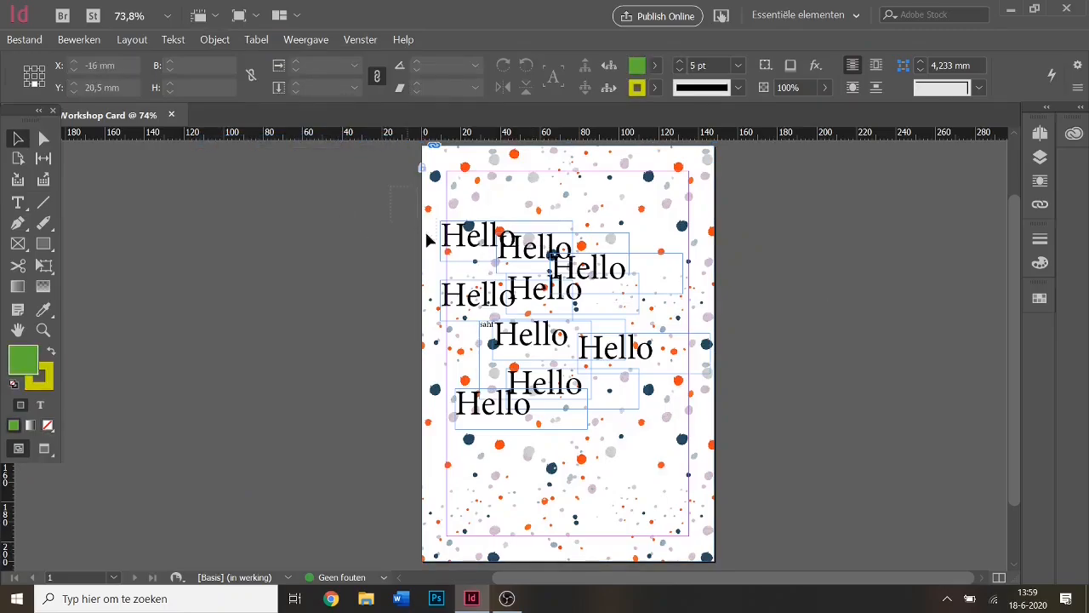
{"action": "left_click_drag", "start_coordinate": [425, 229], "coordinate": [578, 441]}
{"action": "left_click_drag", "start_coordinate": [619, 390], "coordinate": [683, 367]}
{"action": "key", "text": "Delete"}
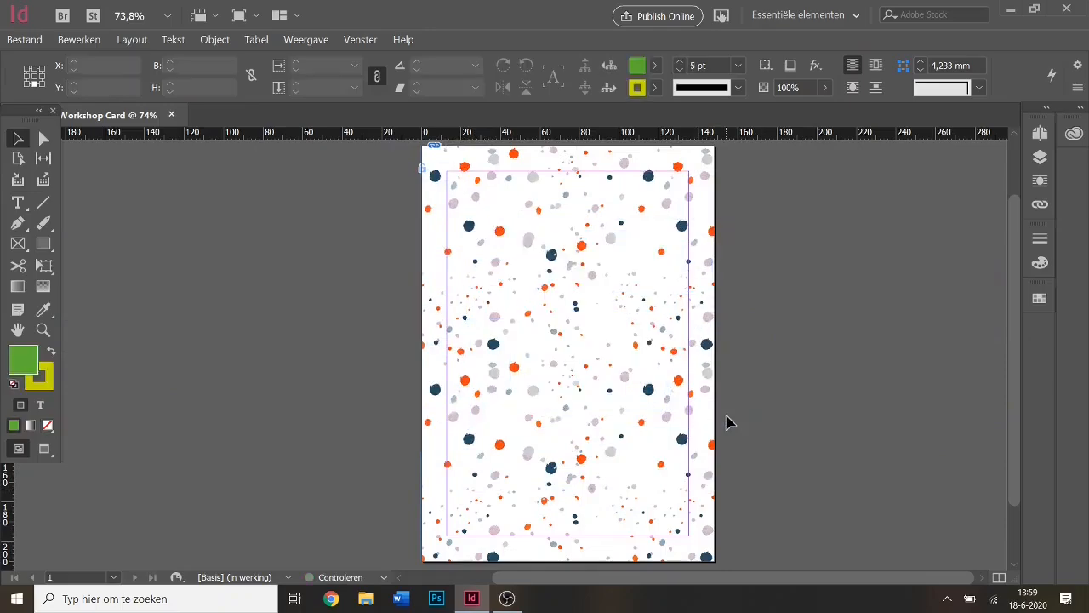
Paste back a Hello frame and place a second copy beneath it.
{"action": "key", "text": "ctrl+v"}
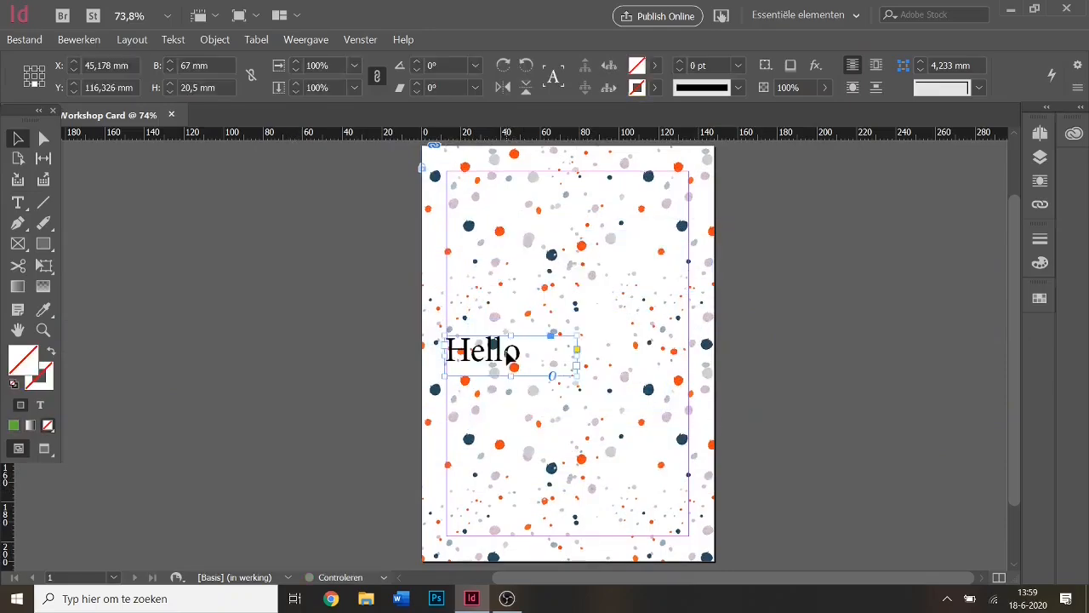
{"action": "left_click_drag", "start_coordinate": [509, 355], "coordinate": [566, 276]}
{"action": "key", "text": "ctrl+v"}
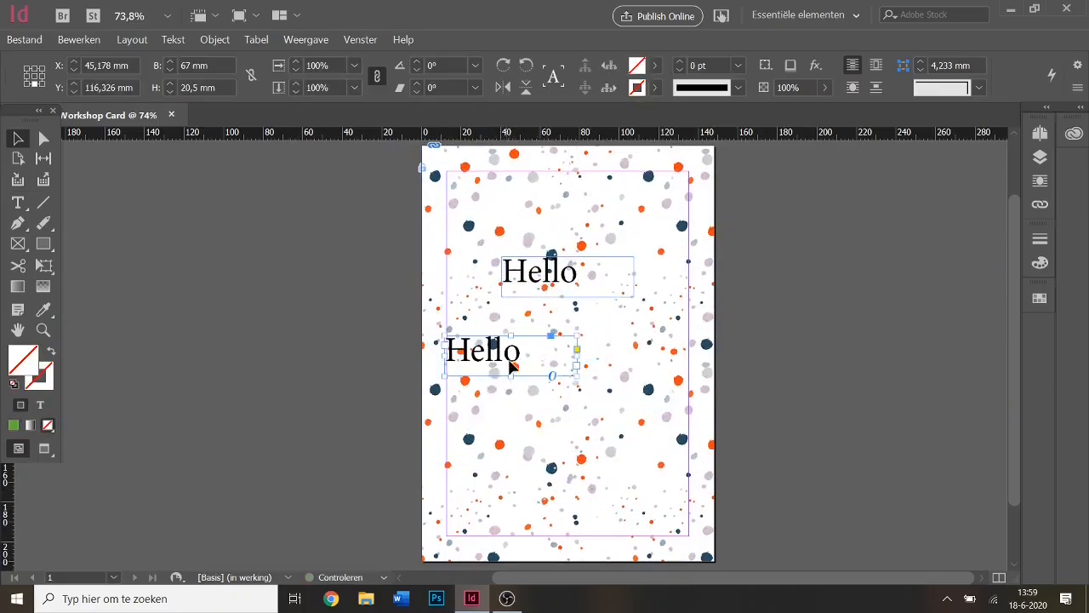
{"action": "mouse_move", "coordinate": [508, 365]}
{"action": "left_mouse_down"}
{"action": "mouse_move", "coordinate": [566, 357]}
{"action": "mouse_move", "coordinate": [567, 348]}
{"action": "left_mouse_up"}
{"action": "left_click", "coordinate": [809, 372]}
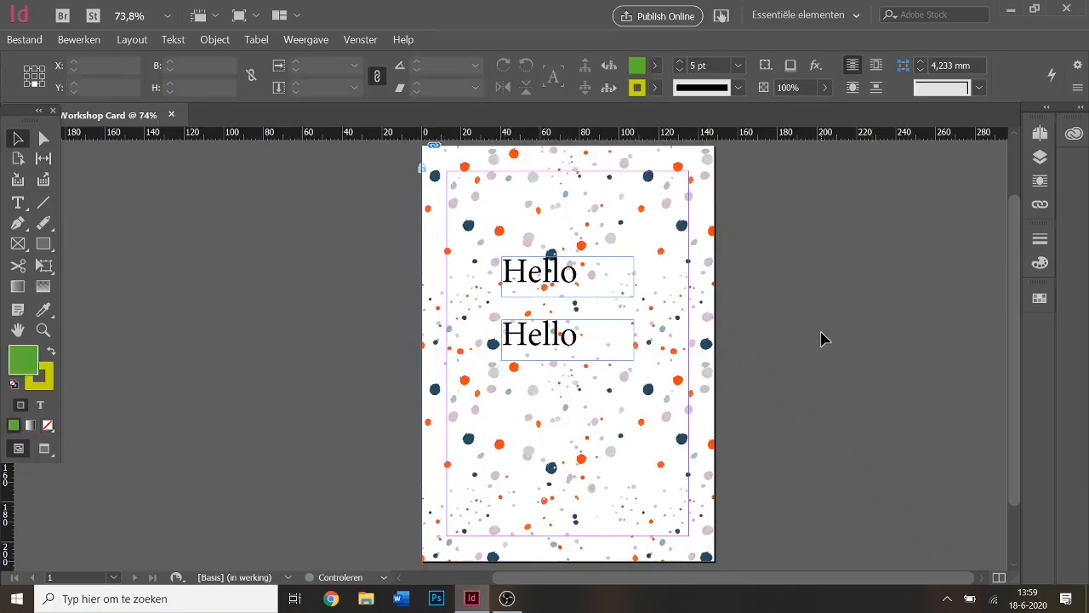
Stack the two Hello frames, lower one shifted slightly right, and select both.
{"action": "left_click", "coordinate": [565, 286]}
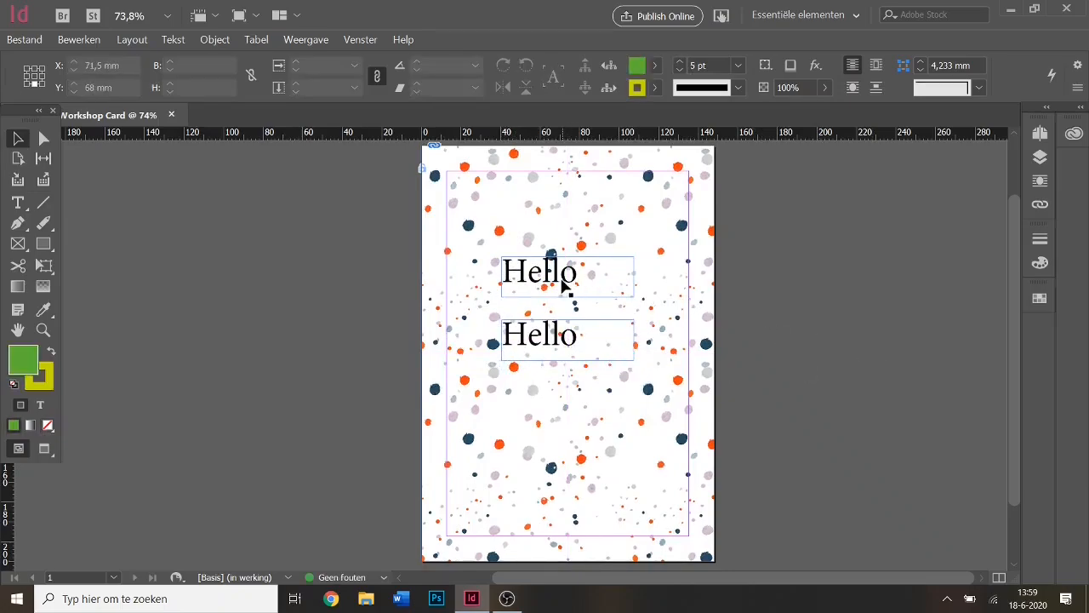
{"action": "key", "text": "t"}
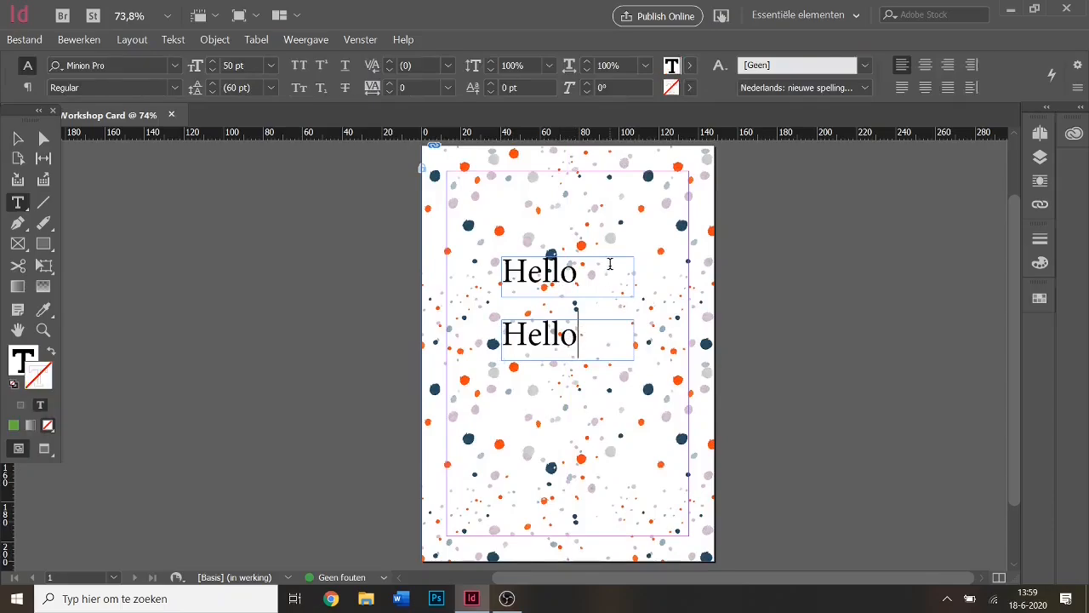
{"action": "left_click", "coordinate": [18, 138]}
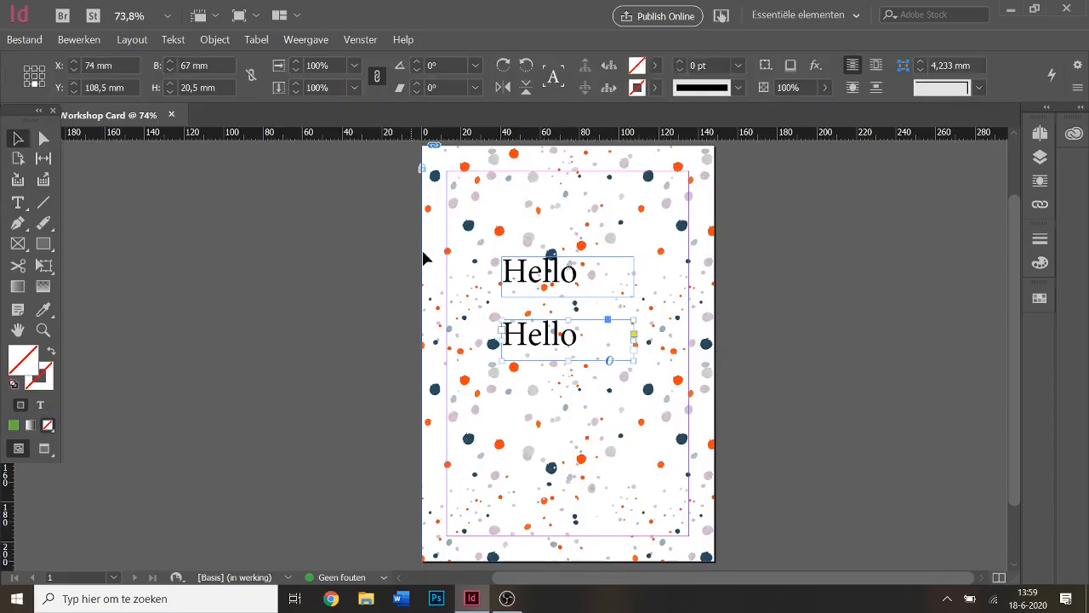
{"action": "left_click_drag", "start_coordinate": [543, 338], "coordinate": [508, 316]}
{"action": "left_click", "coordinate": [791, 318]}
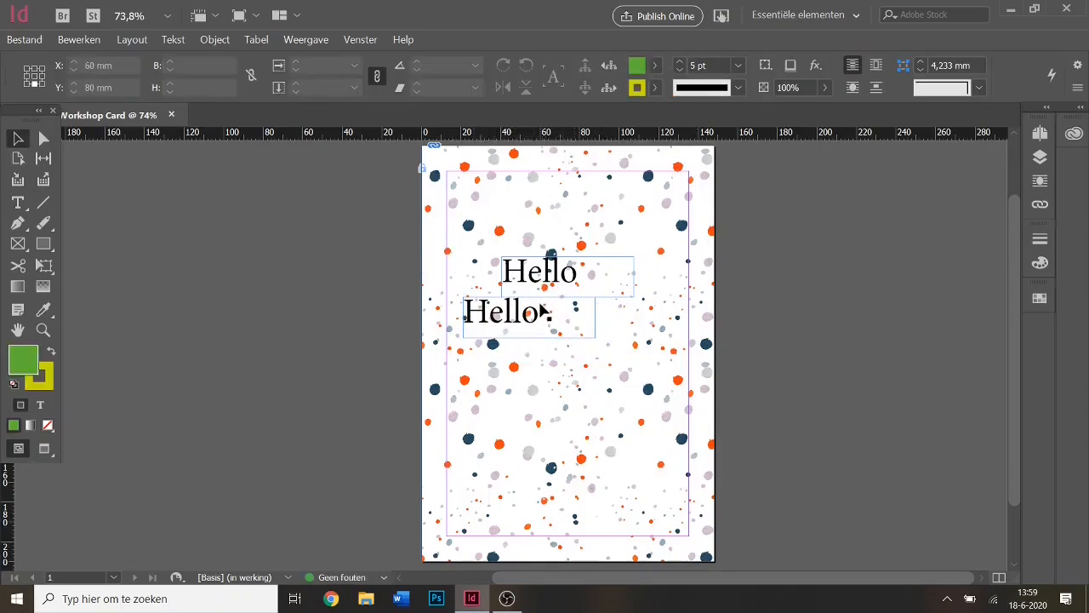
{"action": "mouse_move", "coordinate": [538, 291]}
{"action": "left_mouse_down"}
{"action": "mouse_move", "coordinate": [505, 275]}
{"action": "mouse_move", "coordinate": [486, 287]}
{"action": "mouse_move", "coordinate": [528, 308]}
{"action": "left_mouse_up"}
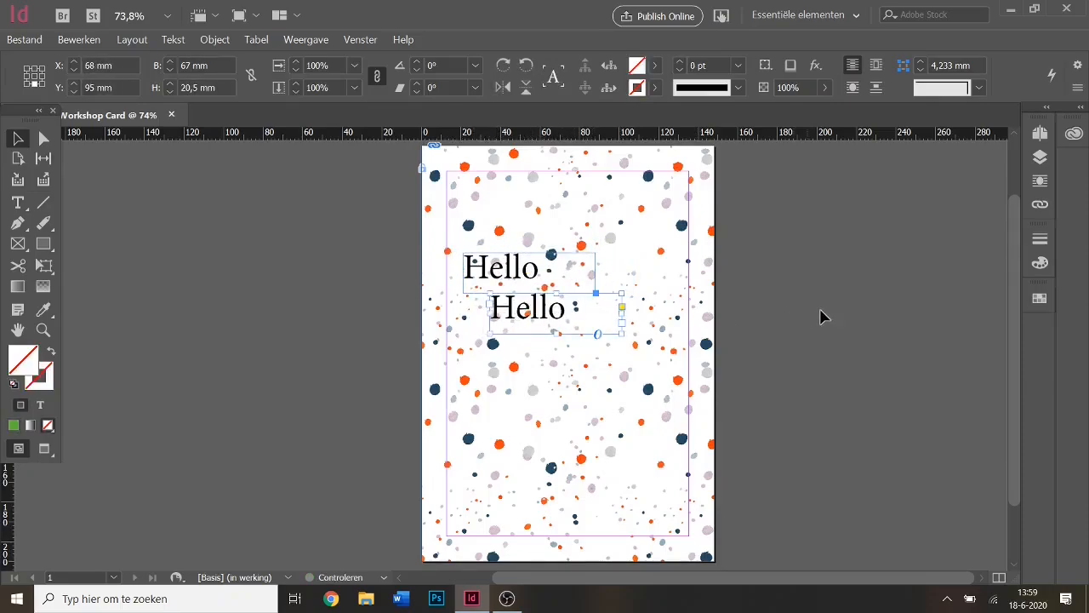
{"action": "left_click", "coordinate": [785, 306]}
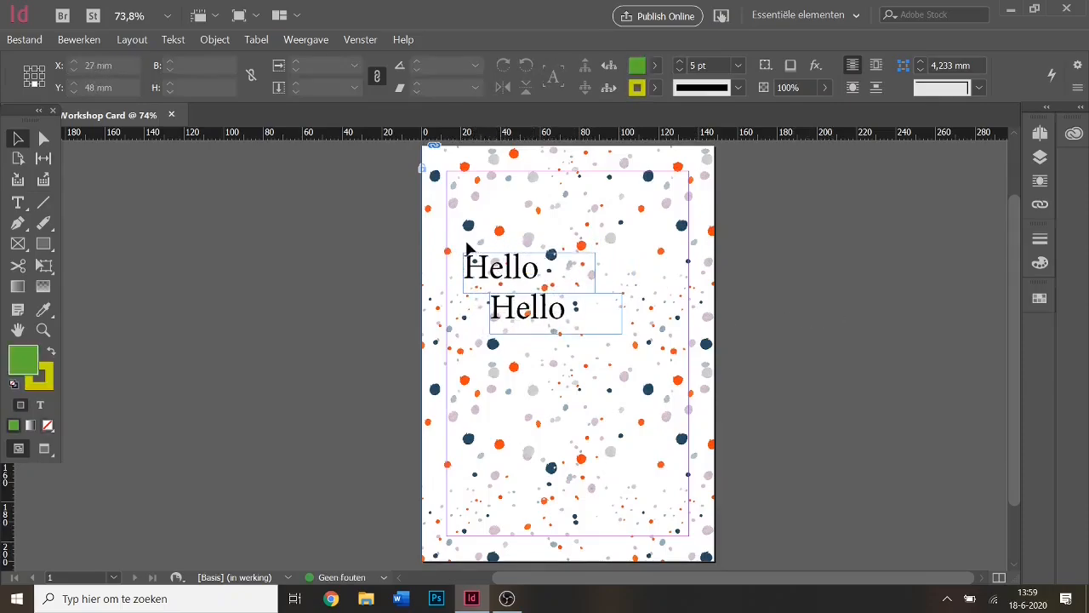
{"action": "left_click_drag", "start_coordinate": [448, 234], "coordinate": [667, 364]}
{"action": "left_click", "coordinate": [533, 277]}
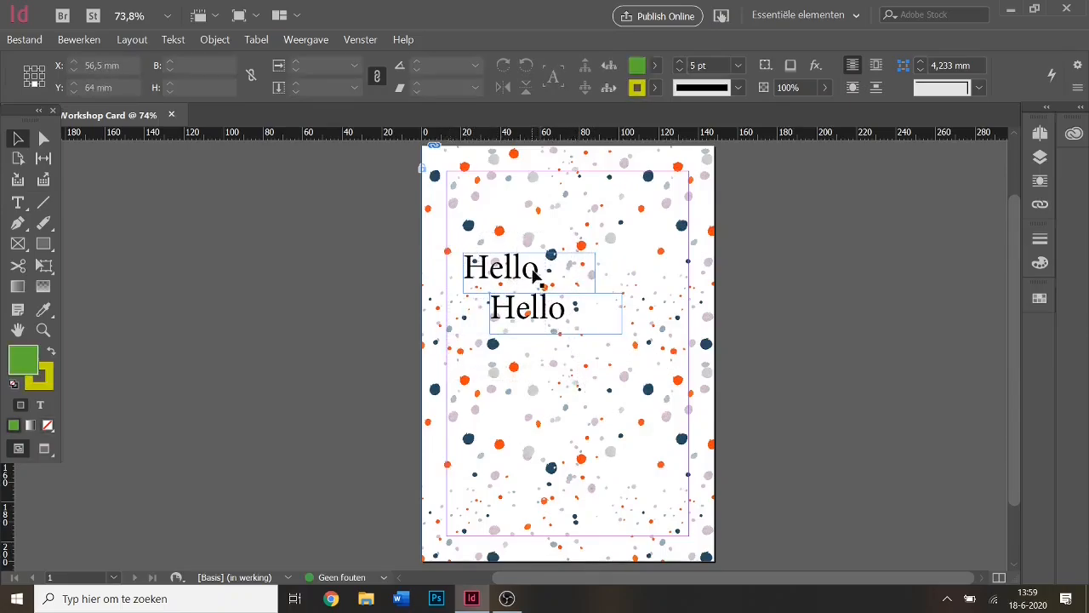
{"action": "left_click", "coordinate": [566, 318], "text": "shift"}
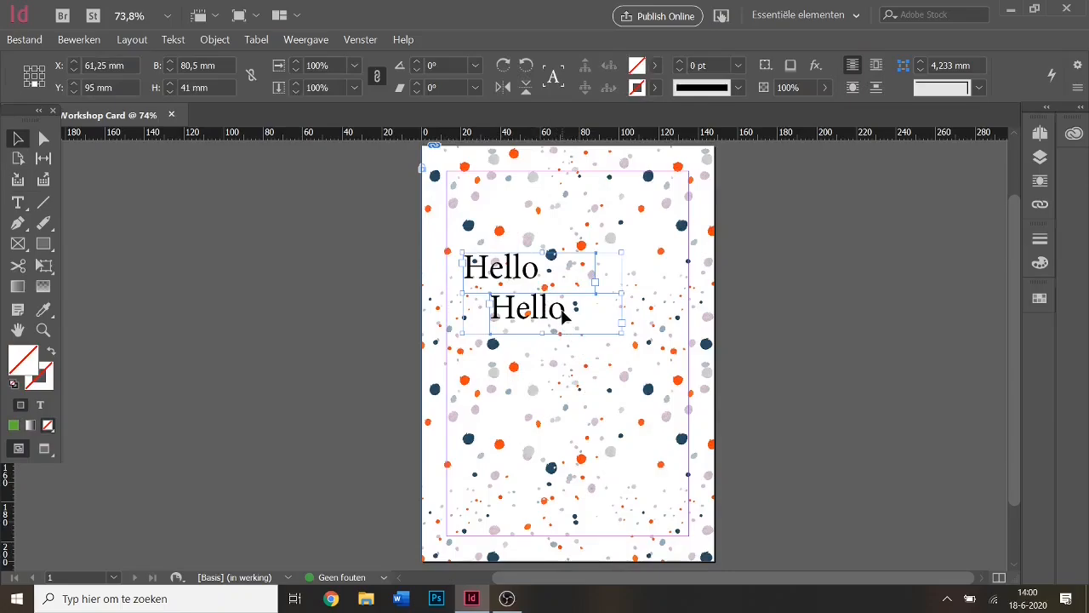
Group the two Hello frames with Groeperen and move the group higher on the page.
{"action": "right_click", "coordinate": [563, 316]}
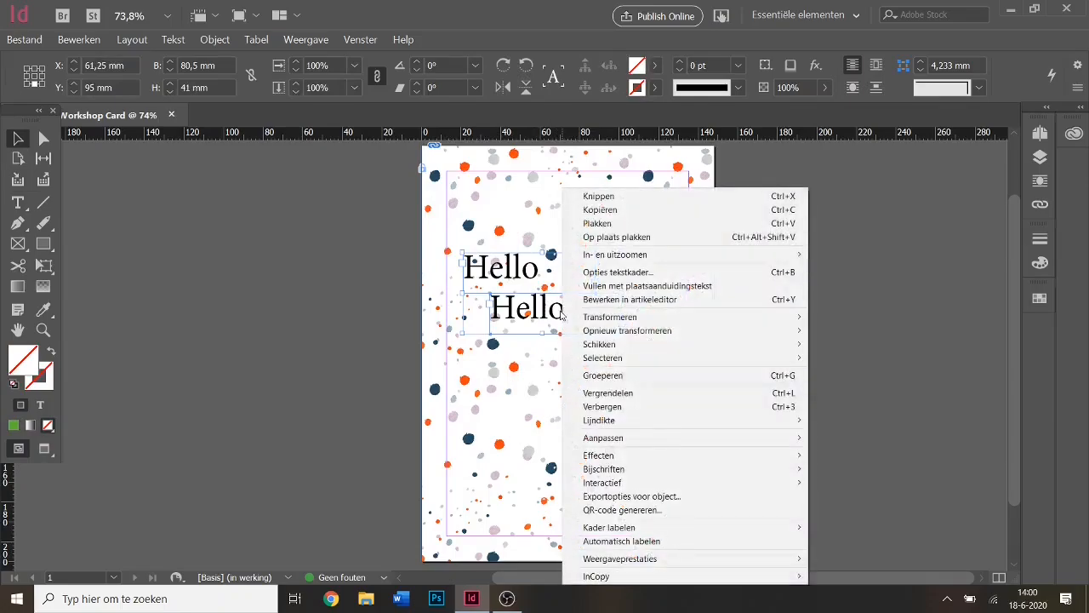
{"action": "left_click", "coordinate": [753, 381]}
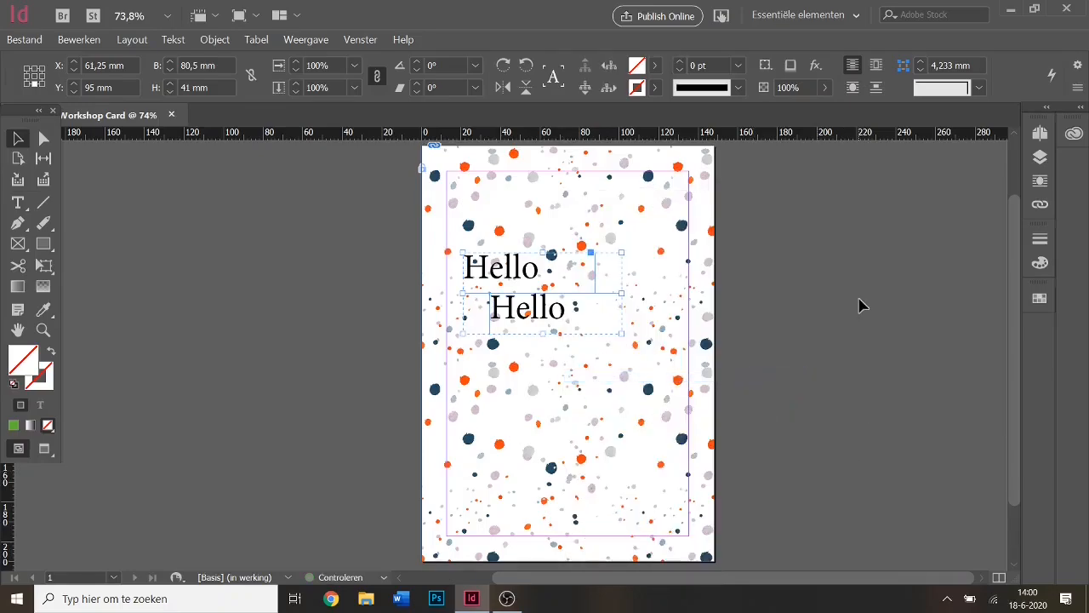
{"action": "mouse_move", "coordinate": [593, 305]}
{"action": "left_mouse_down"}
{"action": "mouse_move", "coordinate": [554, 287]}
{"action": "mouse_move", "coordinate": [630, 254]}
{"action": "mouse_move", "coordinate": [604, 246]}
{"action": "mouse_move", "coordinate": [627, 293]}
{"action": "mouse_move", "coordinate": [604, 314]}
{"action": "mouse_move", "coordinate": [584, 284]}
{"action": "mouse_move", "coordinate": [591, 288]}
{"action": "left_mouse_up"}
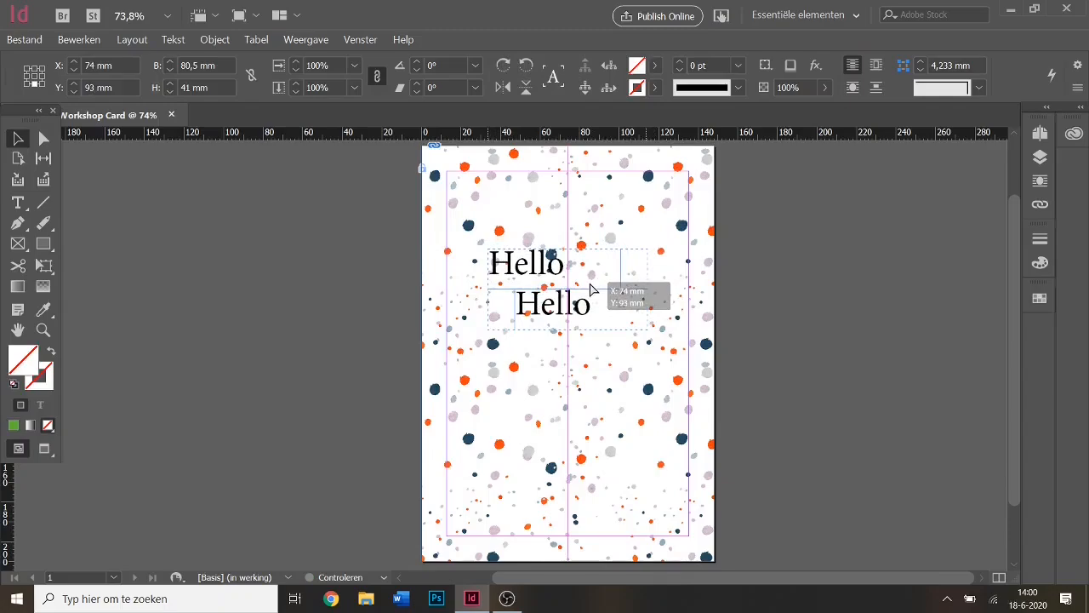
{"action": "left_click_drag", "start_coordinate": [593, 290], "coordinate": [594, 290]}
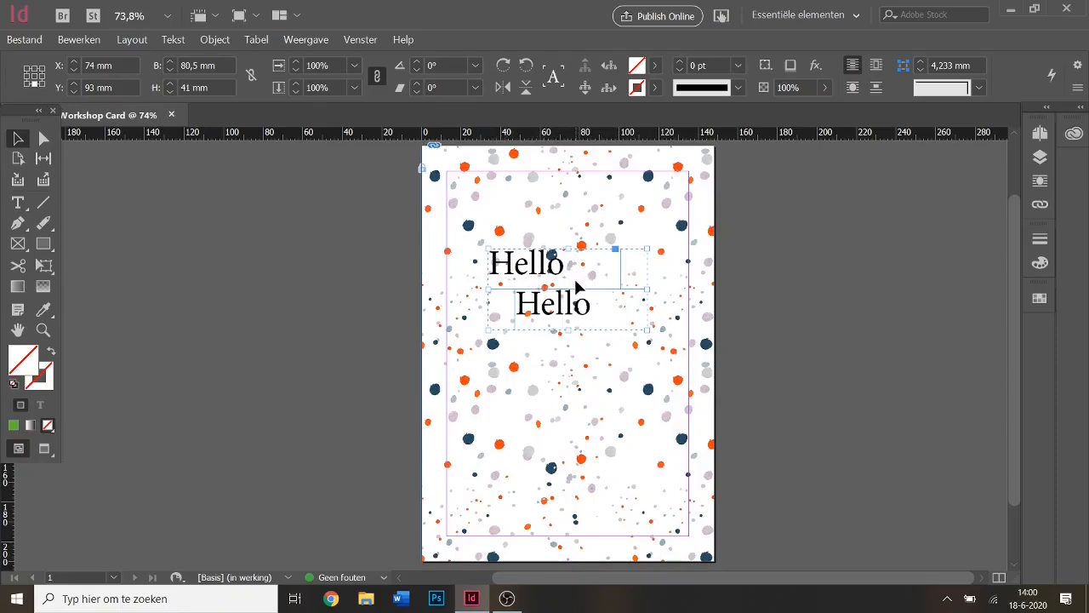
{"action": "left_click", "coordinate": [625, 366]}
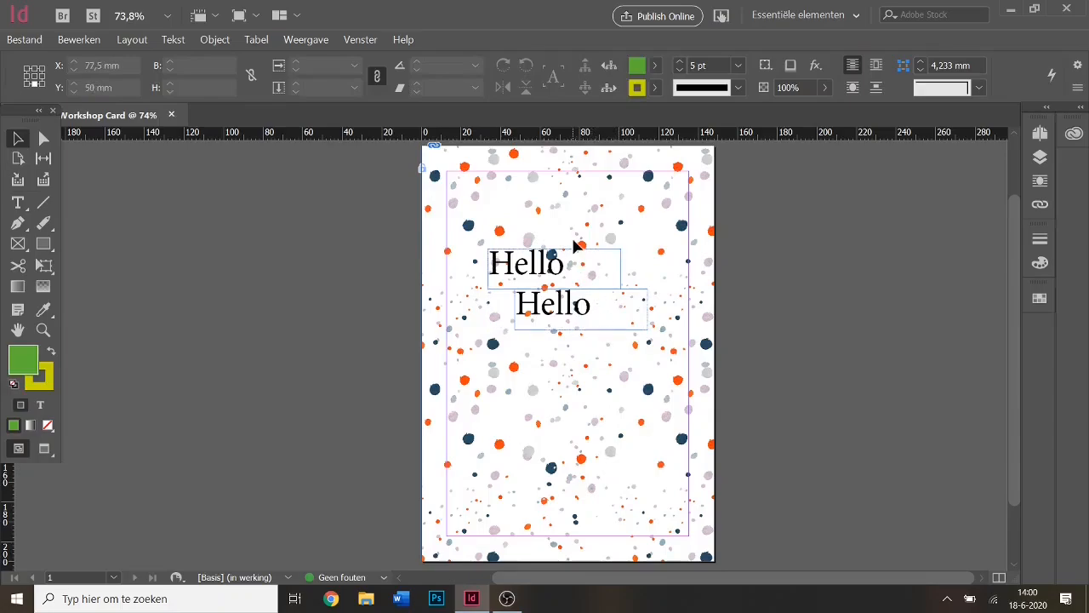
{"action": "double_click", "coordinate": [595, 310]}
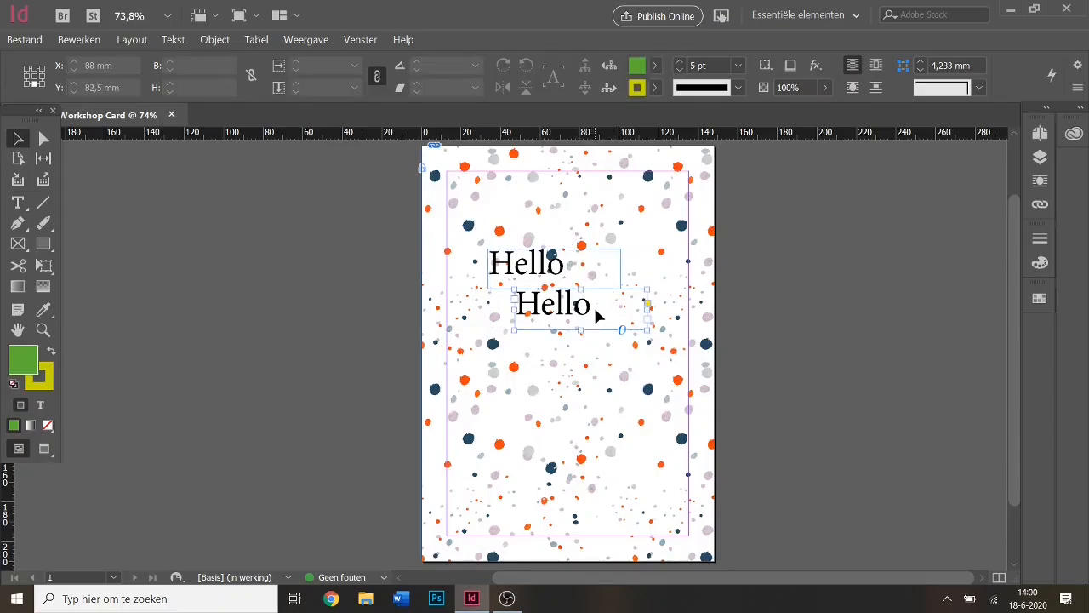
{"action": "left_click", "coordinate": [596, 361]}
{"action": "left_click", "coordinate": [581, 261]}
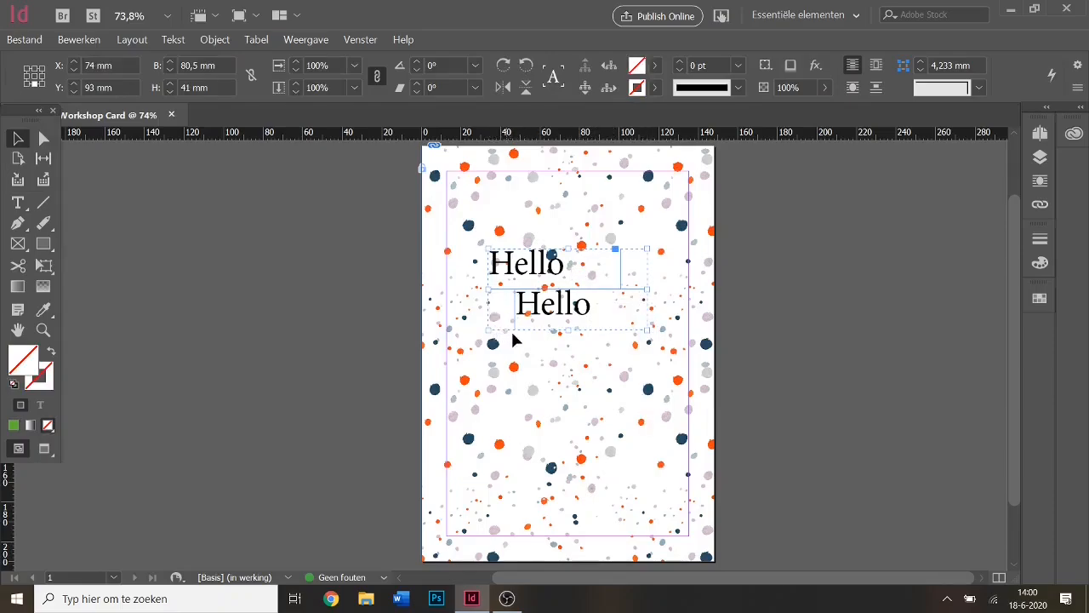
Shift the lower Hello frame left within the group, then move the group further up.
{"action": "double_click", "coordinate": [595, 314]}
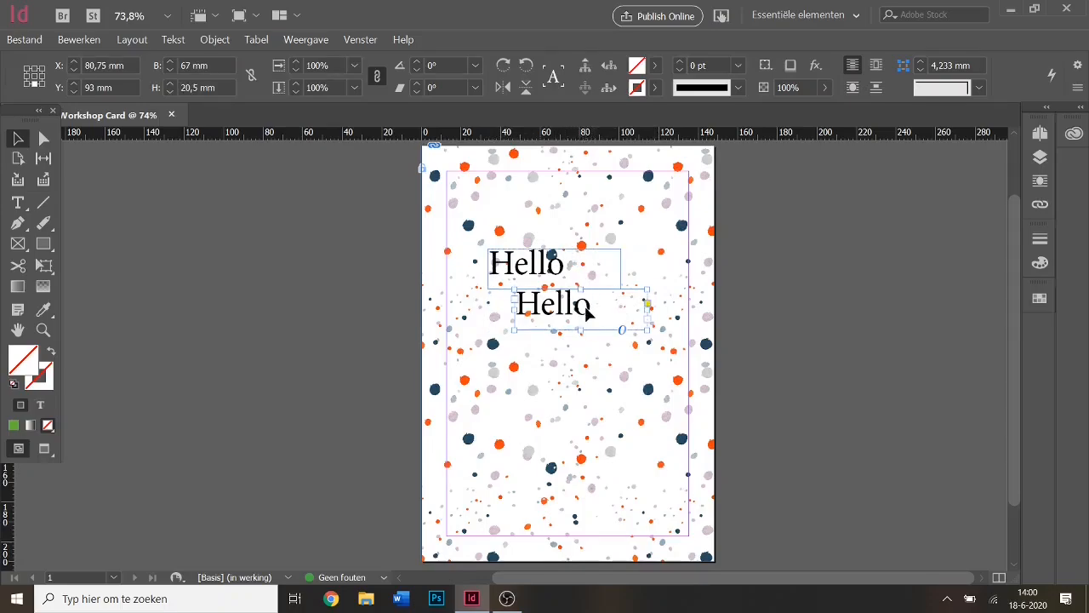
{"action": "left_click_drag", "start_coordinate": [587, 314], "coordinate": [532, 337]}
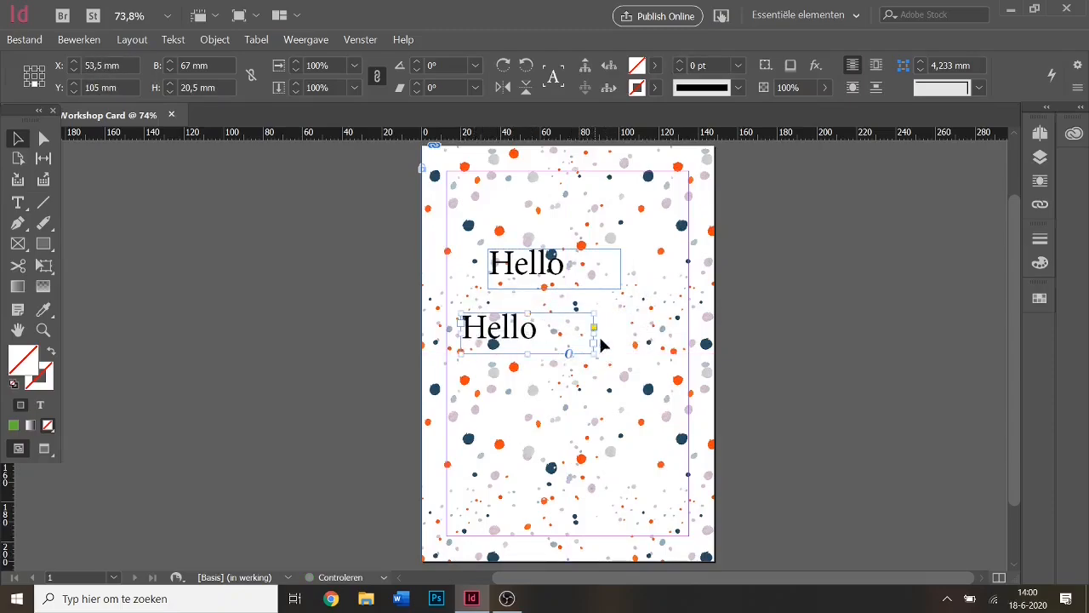
{"action": "left_click", "coordinate": [673, 307]}
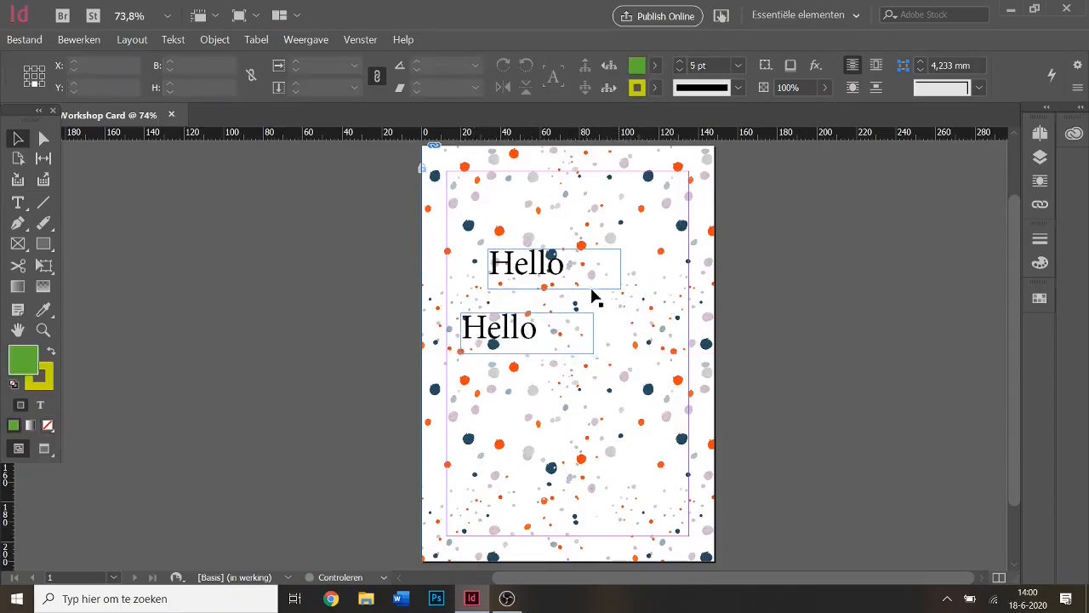
{"action": "left_click", "coordinate": [548, 271]}
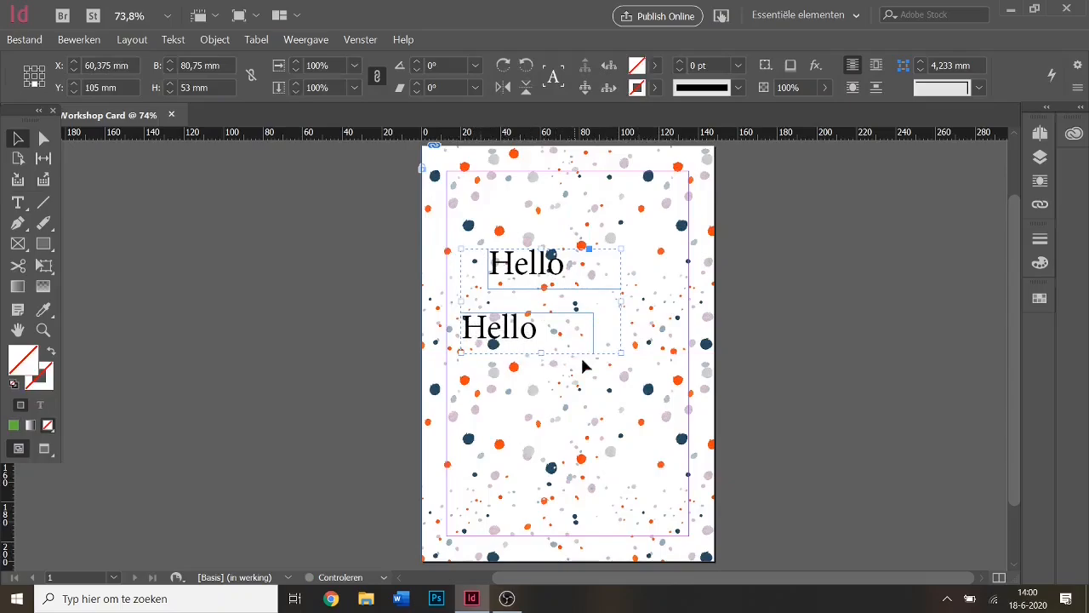
{"action": "left_click_drag", "start_coordinate": [558, 345], "coordinate": [529, 323]}
{"action": "left_click_drag", "start_coordinate": [581, 274], "coordinate": [592, 247]}
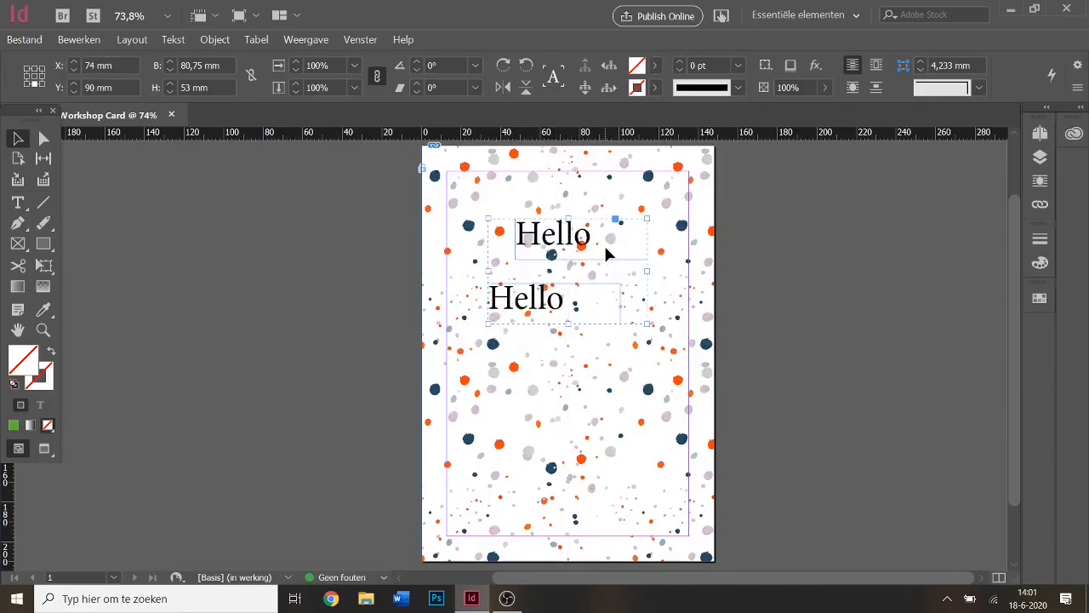
Ungroup the two Hello frames and delete each one.
{"action": "right_click", "coordinate": [608, 252]}
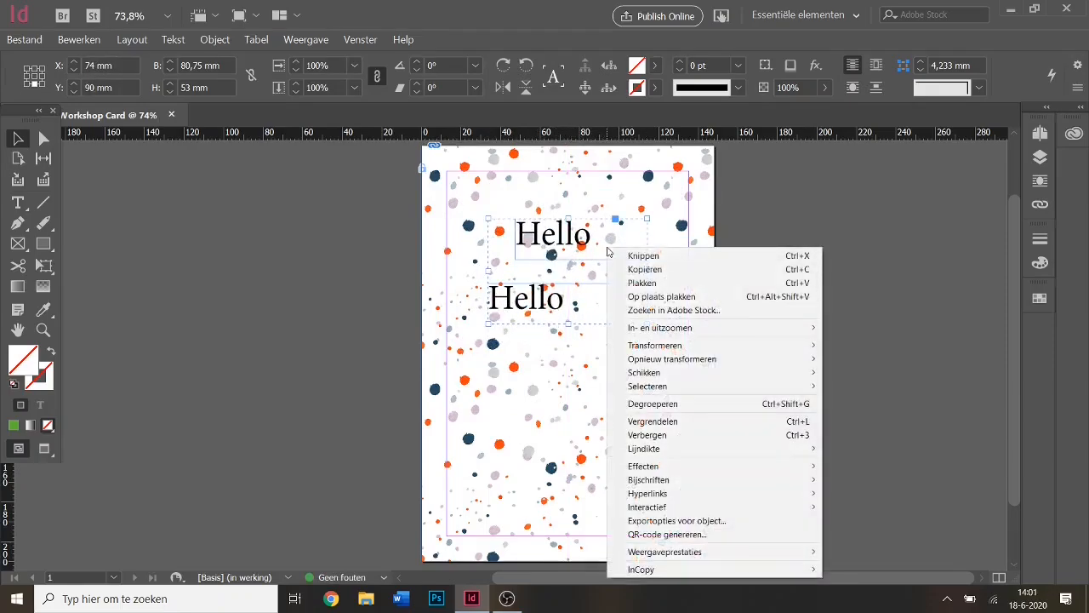
{"action": "left_click", "coordinate": [681, 404]}
{"action": "left_click", "coordinate": [625, 366]}
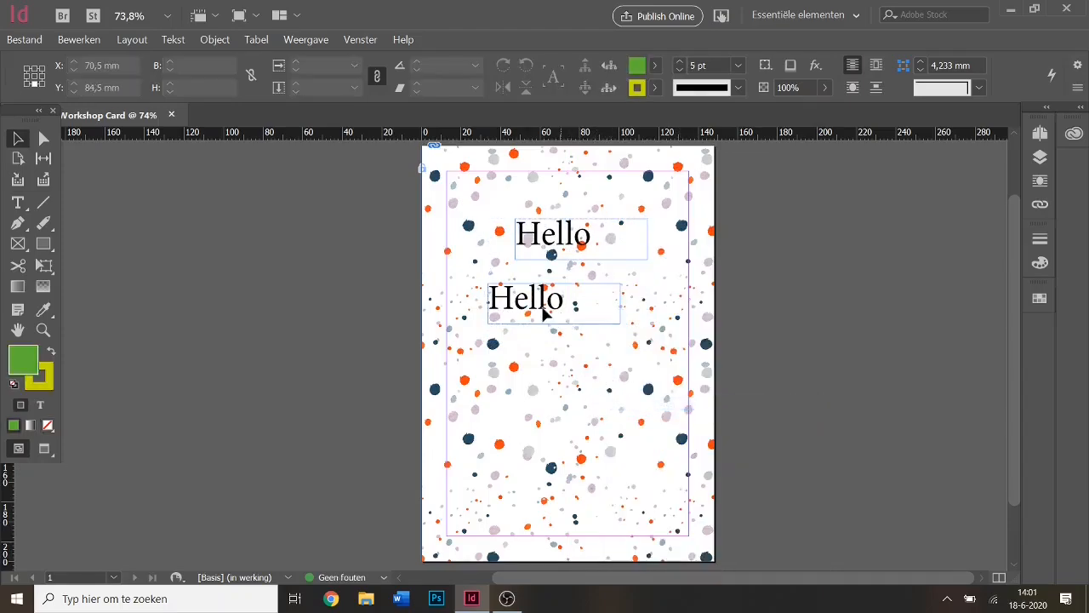
{"action": "left_click_drag", "start_coordinate": [542, 308], "coordinate": [479, 275]}
{"action": "left_click_drag", "start_coordinate": [616, 253], "coordinate": [620, 347]}
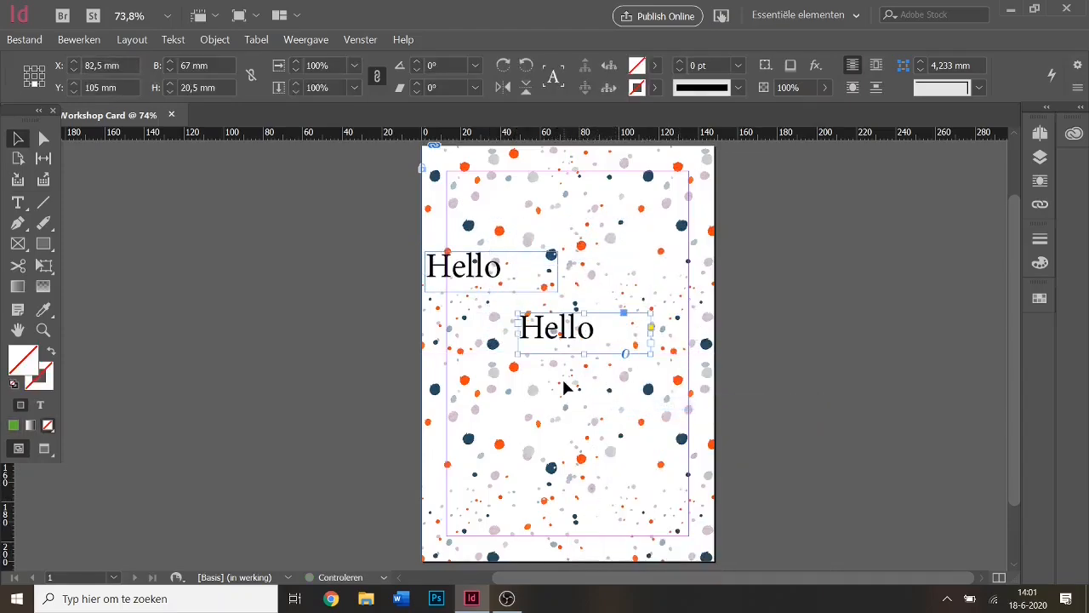
{"action": "key", "text": "Delete"}
{"action": "left_click", "coordinate": [477, 284]}
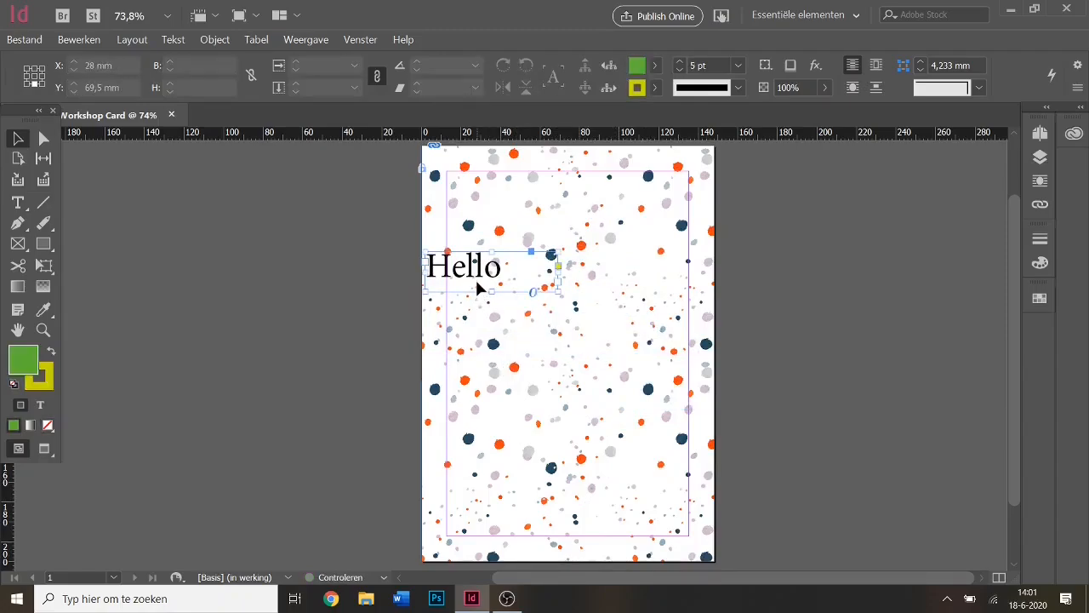
{"action": "key", "text": "Delete"}
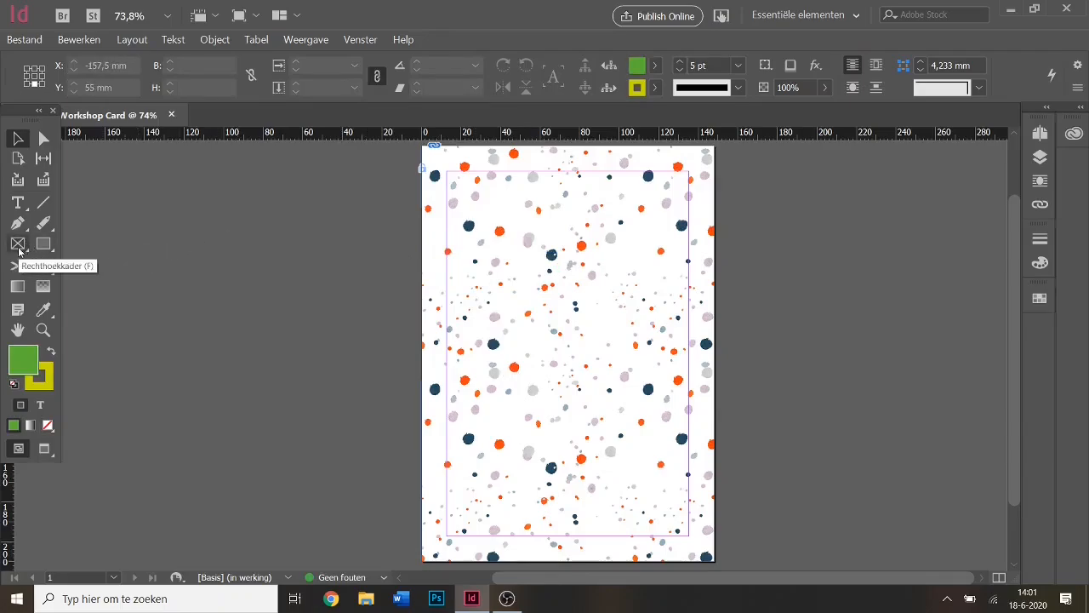
Draw an ellipse frame sized 100 × 100 mm and centre it on the page.
{"action": "left_click", "coordinate": [19, 247]}
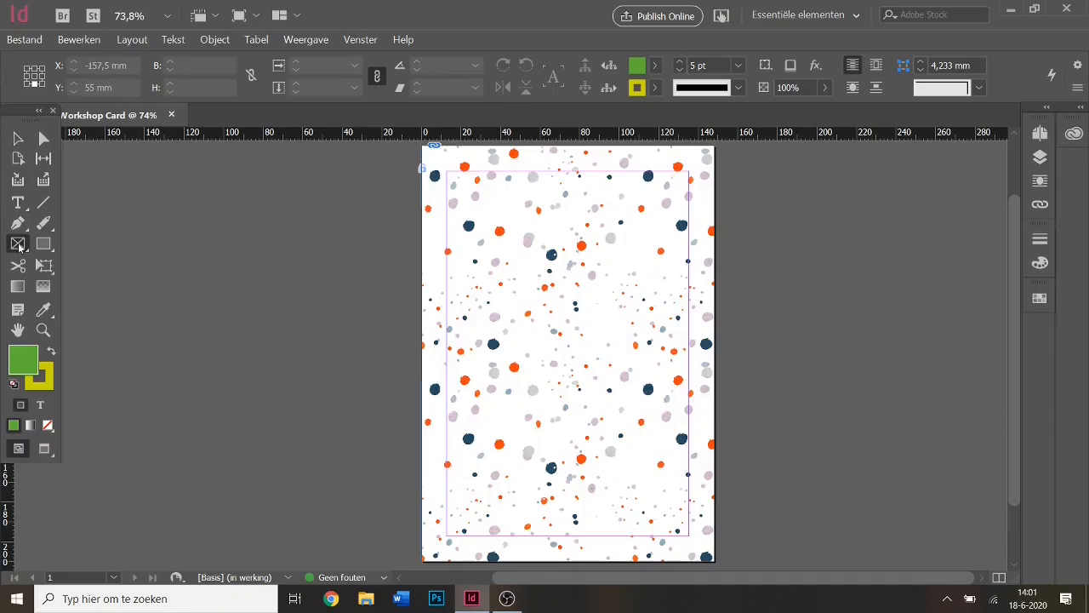
{"action": "right_click", "coordinate": [18, 246]}
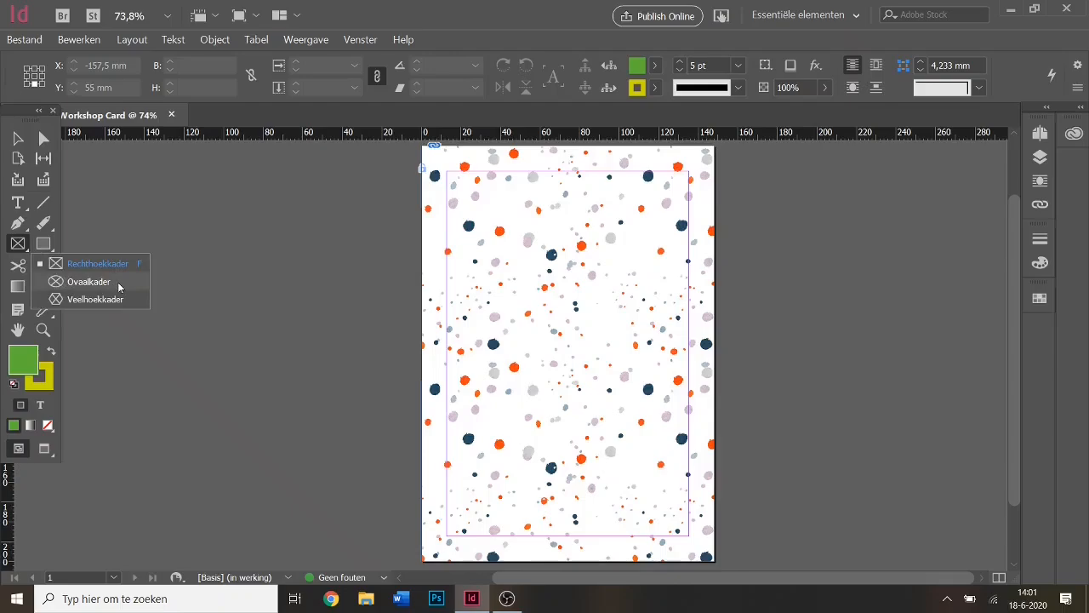
{"action": "left_click", "coordinate": [89, 281]}
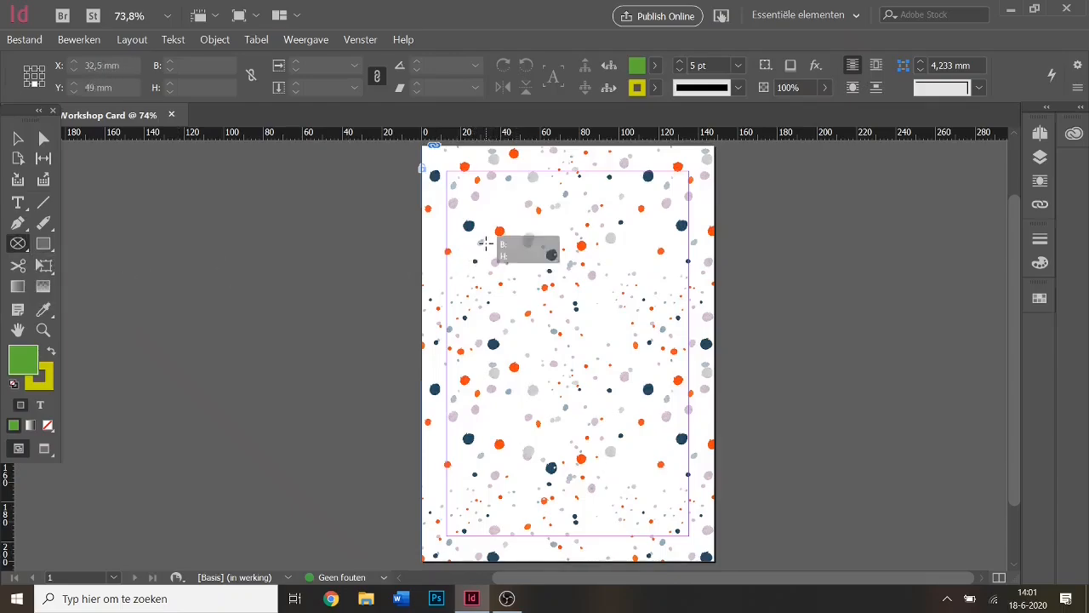
{"action": "left_click_drag", "start_coordinate": [485, 244], "coordinate": [661, 420]}
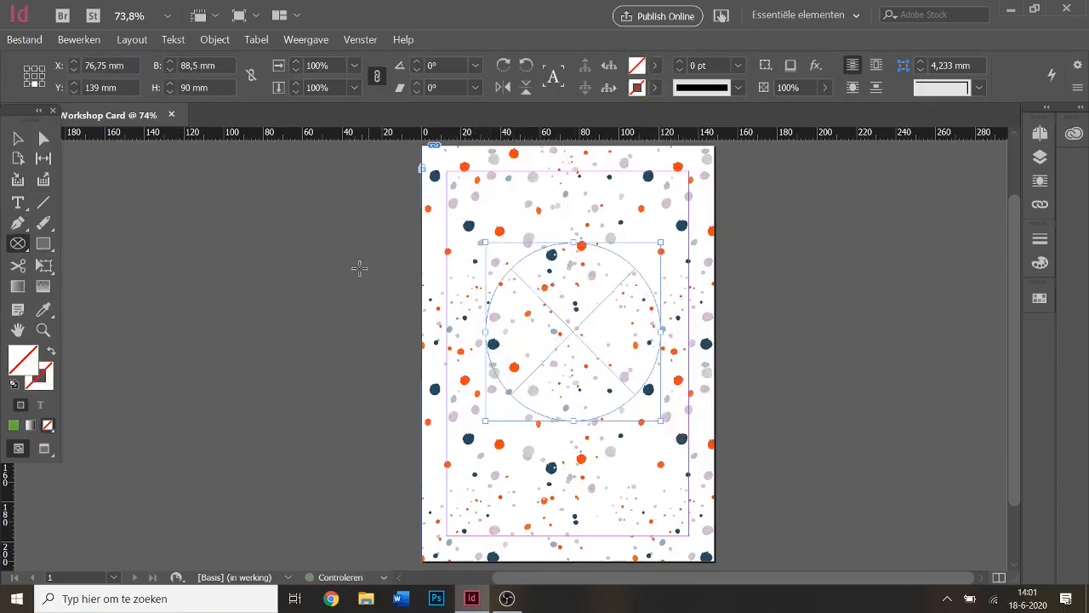
{"action": "double_click", "coordinate": [192, 66]}
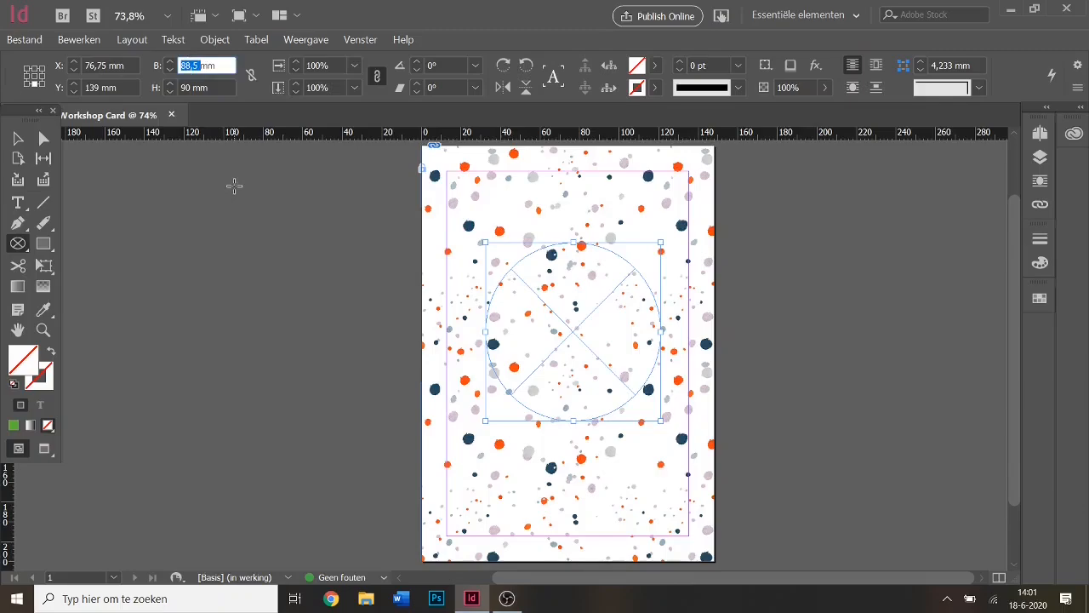
{"action": "type", "text": "100"}
{"action": "key", "text": "Tab"}
{"action": "type", "text": "100"}
{"action": "key", "text": "Return"}
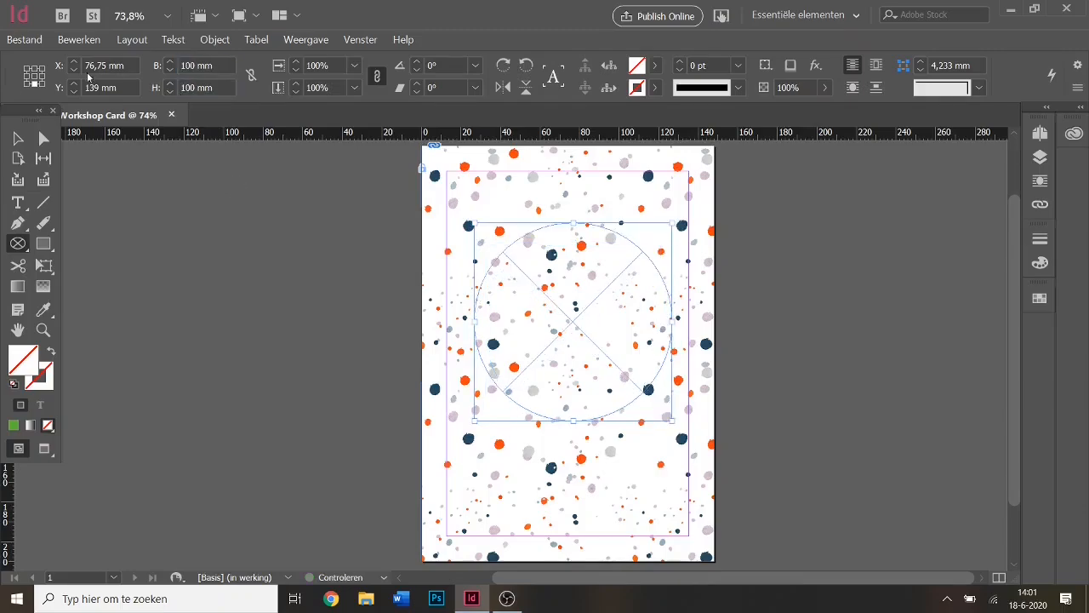
{"action": "key", "text": "v"}
{"action": "mouse_move", "coordinate": [575, 341]}
{"action": "left_mouse_down"}
{"action": "mouse_move", "coordinate": [572, 377]}
{"action": "mouse_move", "coordinate": [569, 333]}
{"action": "mouse_move", "coordinate": [573, 360]}
{"action": "left_mouse_up"}
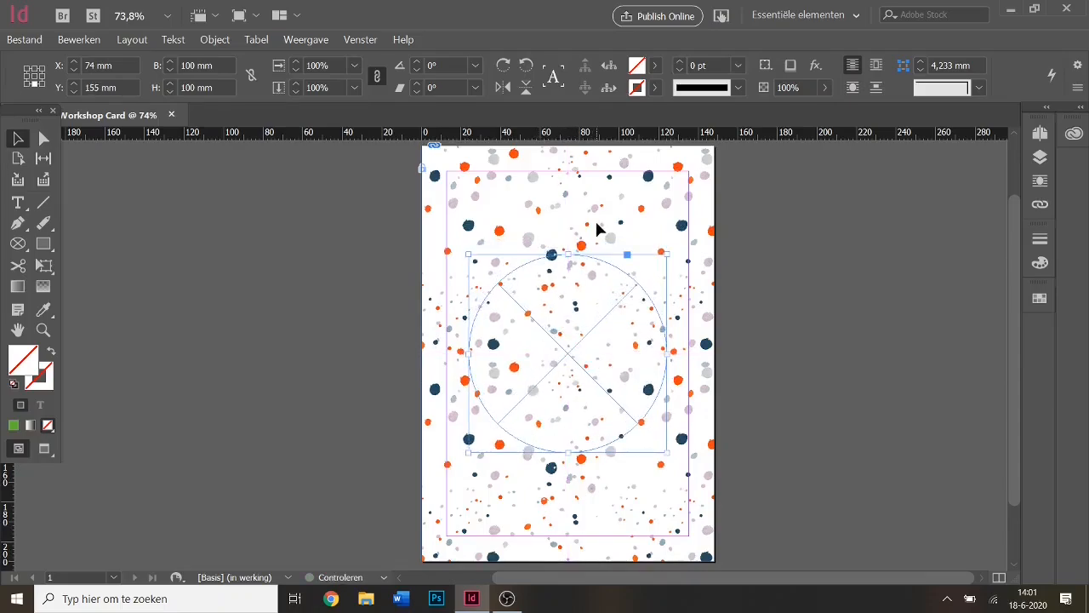
Give the circle a 5 pt green outline stroke.
{"action": "left_click", "coordinate": [655, 89]}
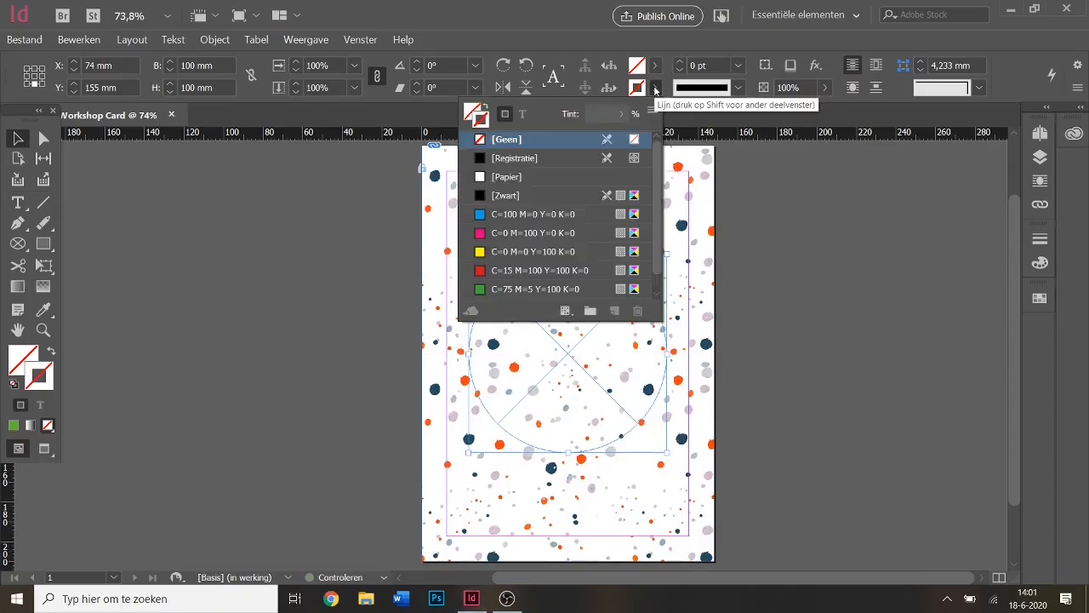
{"action": "left_click", "coordinate": [655, 88]}
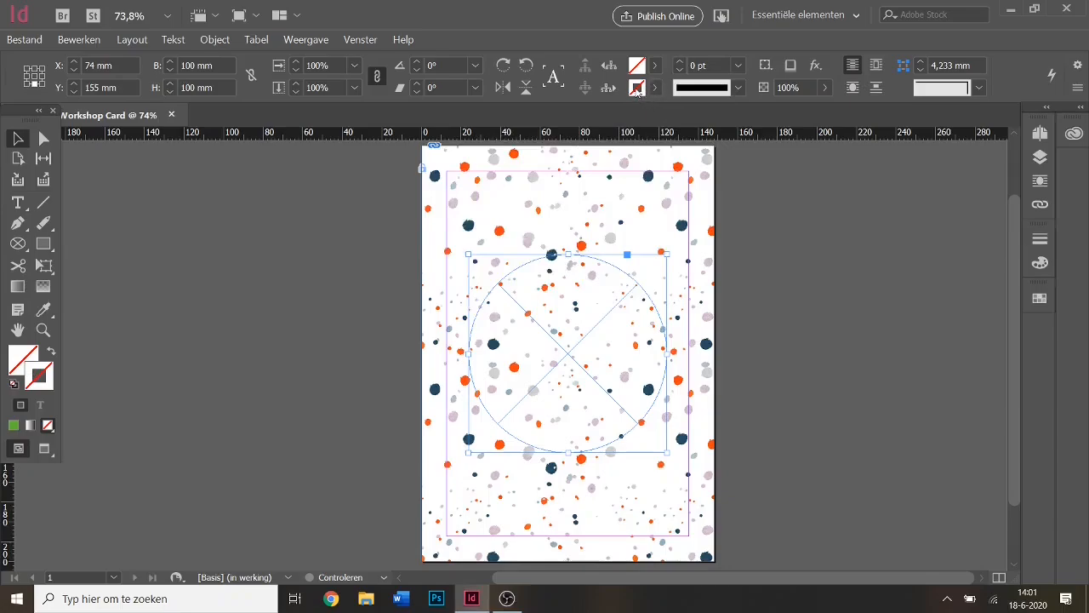
{"action": "left_click", "coordinate": [678, 65]}
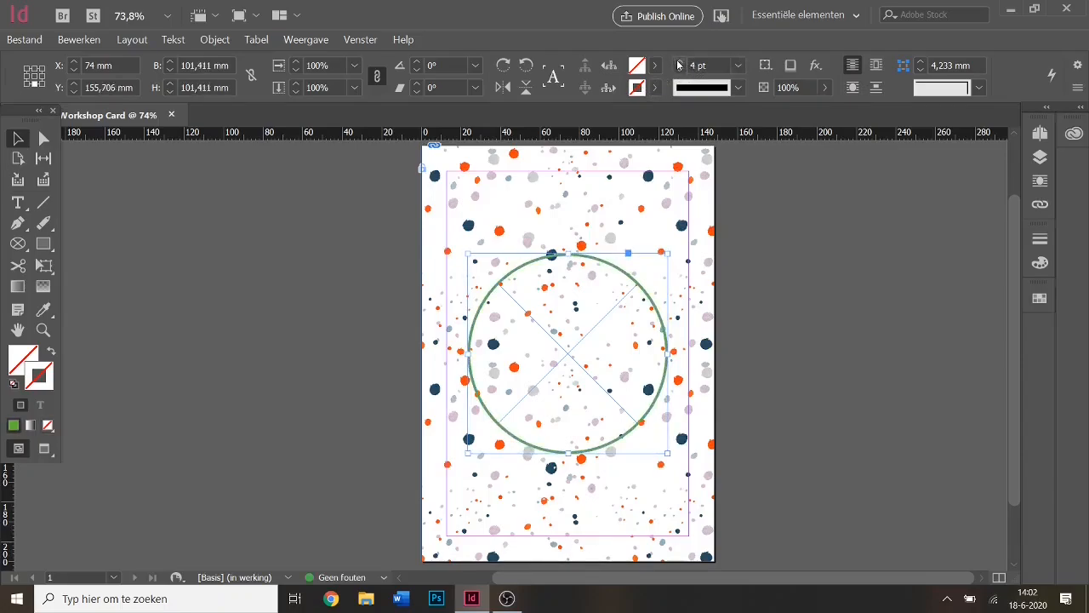
{"action": "left_click", "coordinate": [678, 64]}
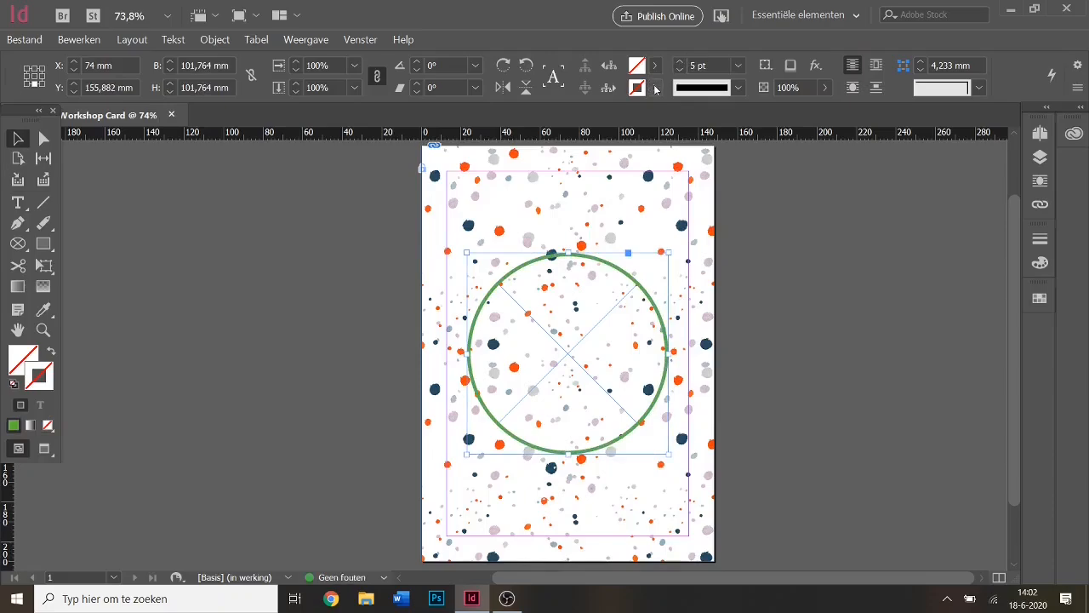
{"action": "left_click", "coordinate": [655, 88]}
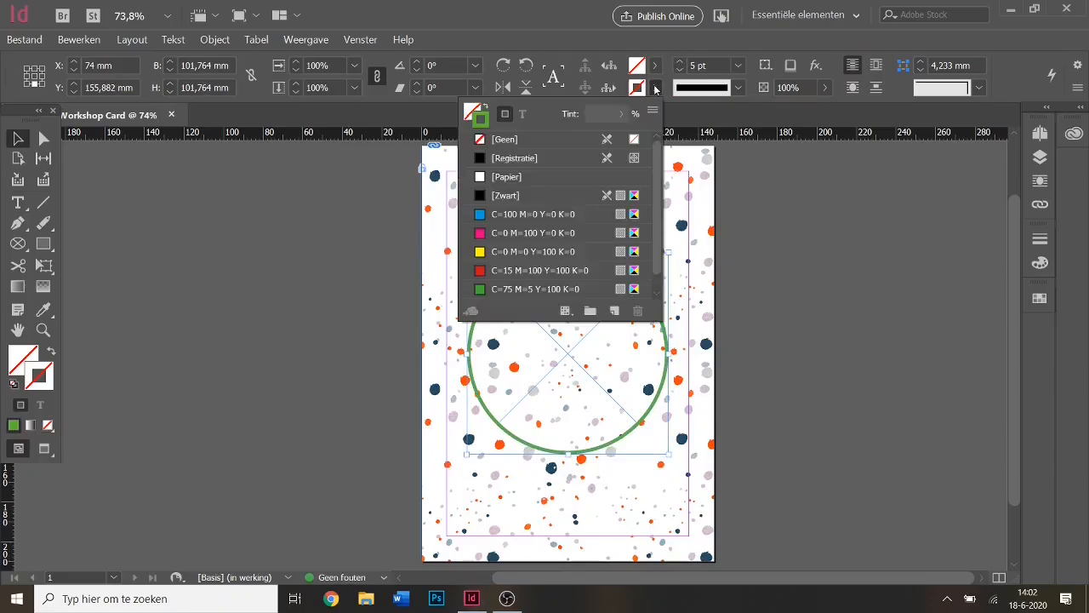
{"action": "scroll", "coordinate": [647, 233], "scroll_direction": "down", "scroll_amount": 1}
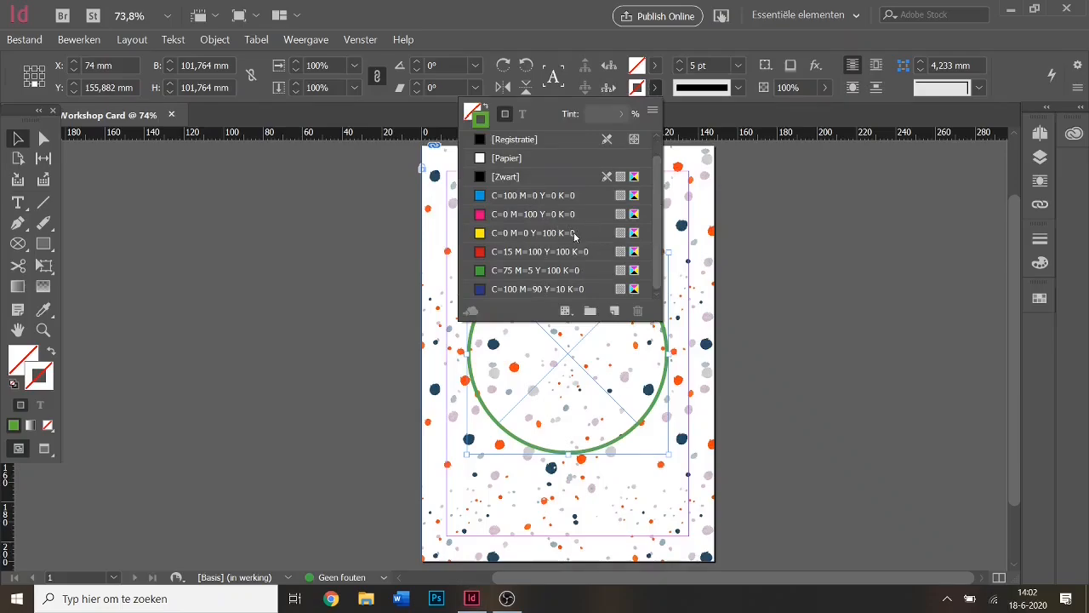
Apply the yellow swatch to the outline and darken it with black, keeping CMYK mode.
{"action": "double_click", "coordinate": [634, 234]}
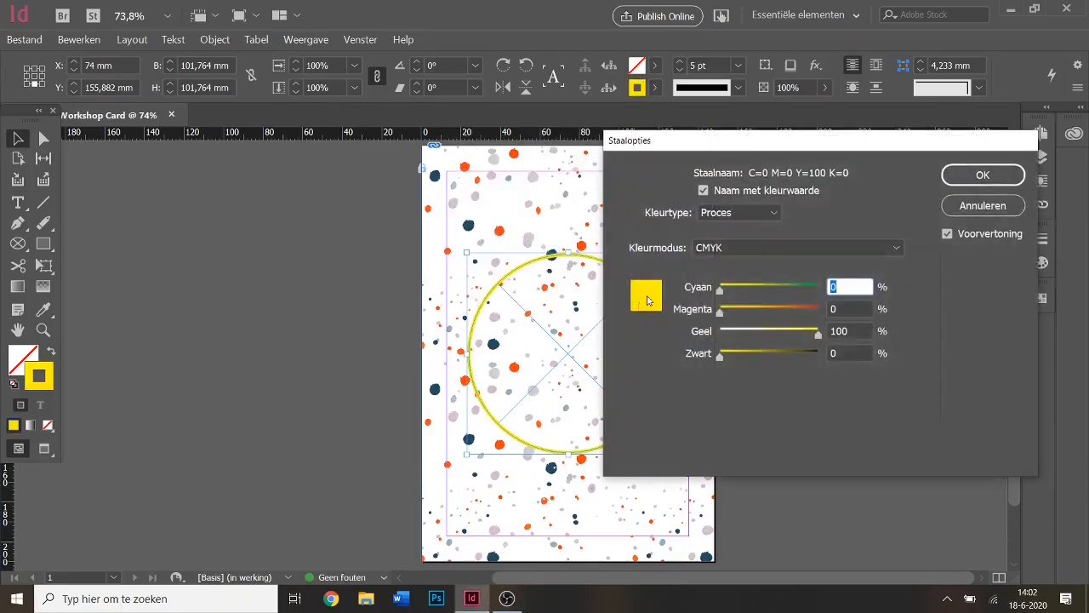
{"action": "left_click_drag", "start_coordinate": [665, 146], "coordinate": [742, 119]}
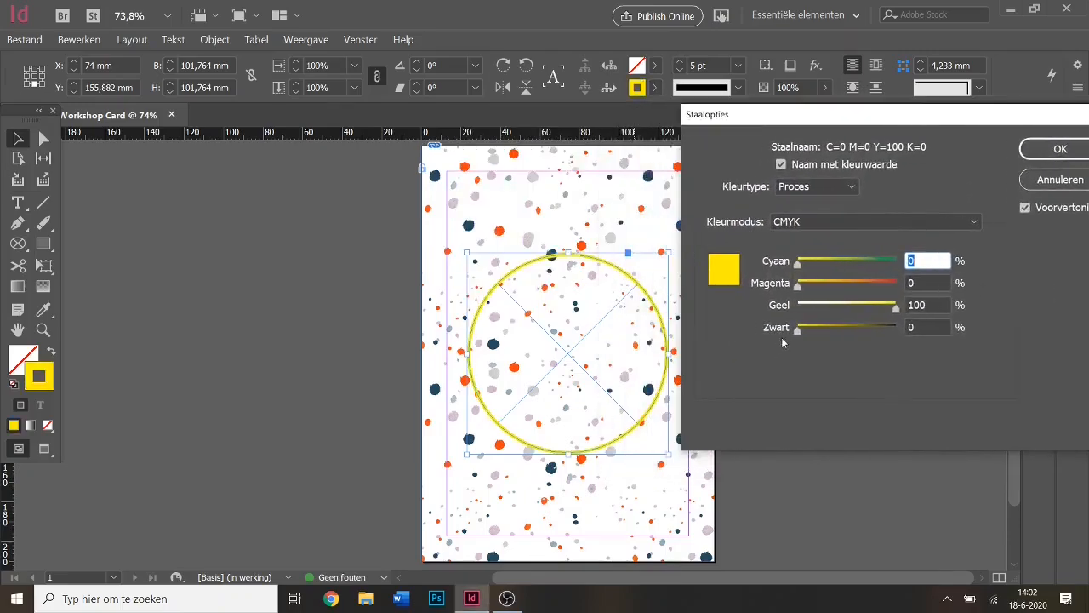
{"action": "left_click_drag", "start_coordinate": [796, 336], "coordinate": [831, 328]}
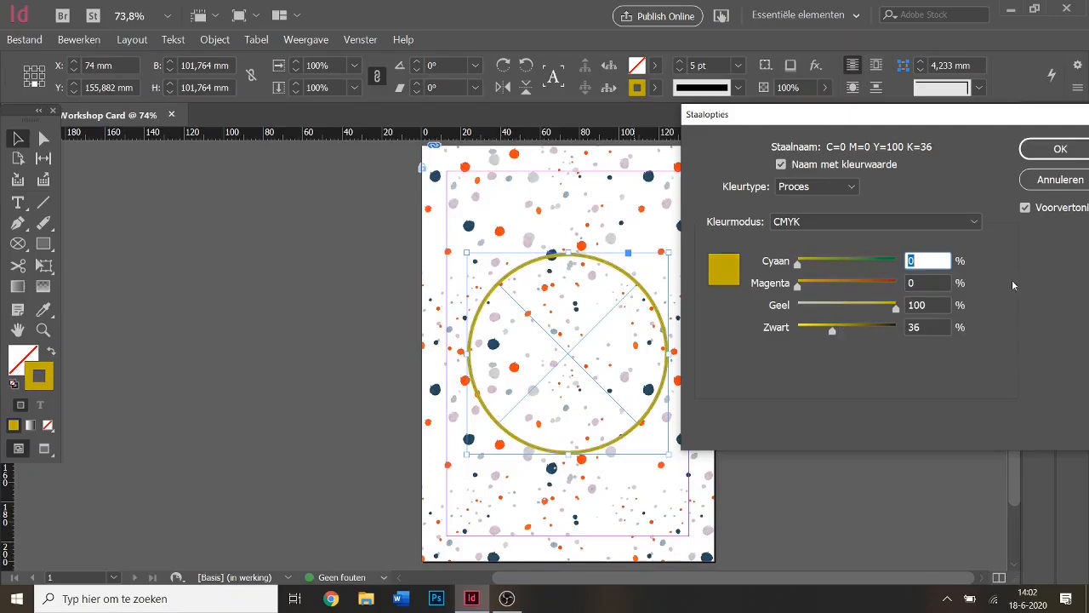
{"action": "left_click", "coordinate": [932, 261]}
{"action": "left_click", "coordinate": [818, 223]}
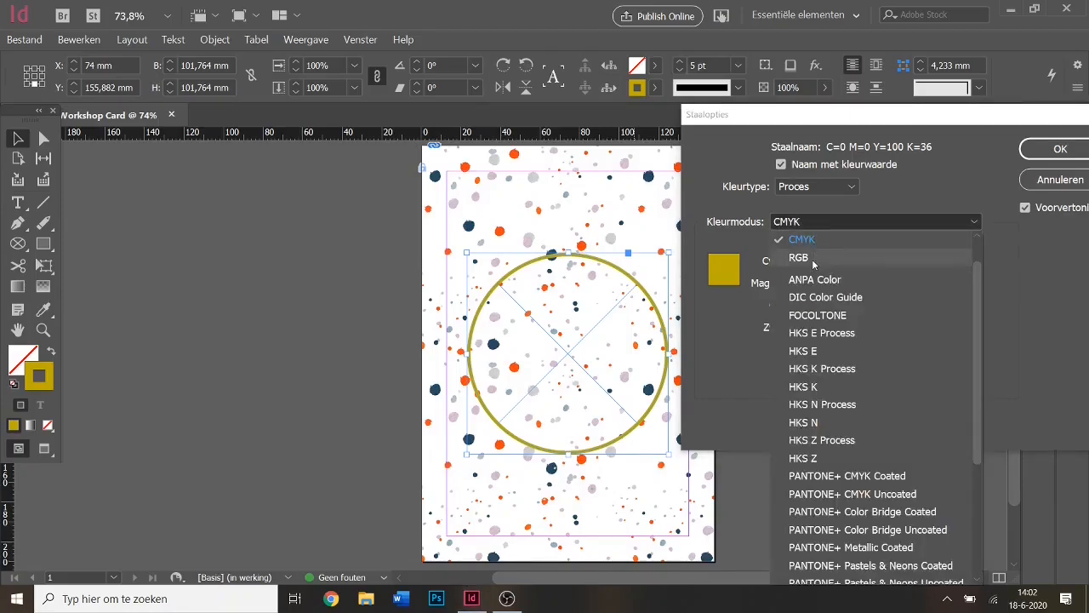
{"action": "left_click", "coordinate": [913, 220]}
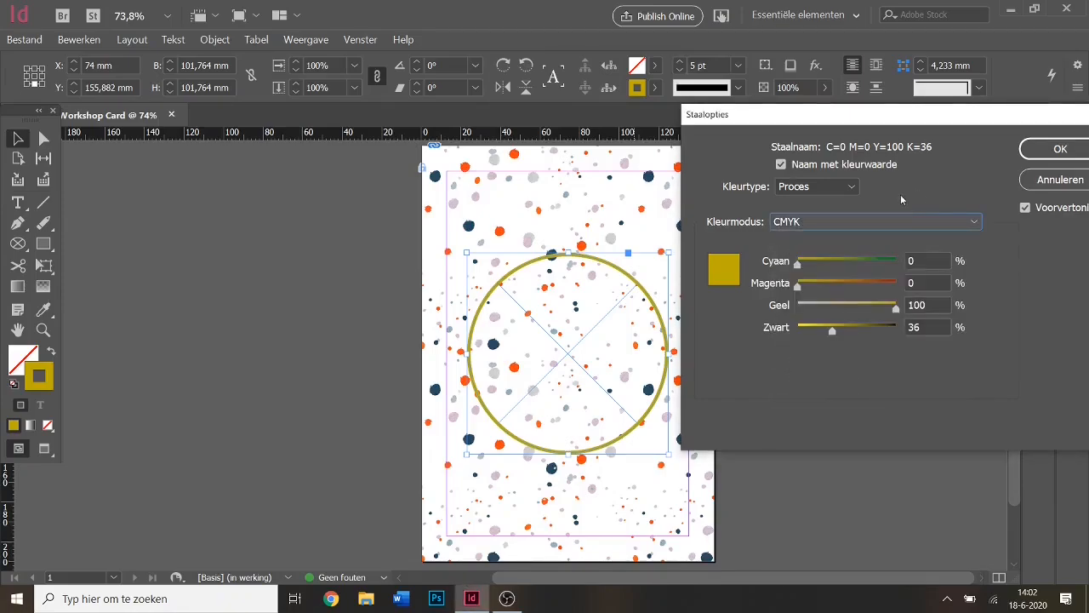
Keep magenta at 0 and confirm the olive C=0 M=0 Y=100 K=36 swatch.
{"action": "left_click", "coordinate": [925, 282]}
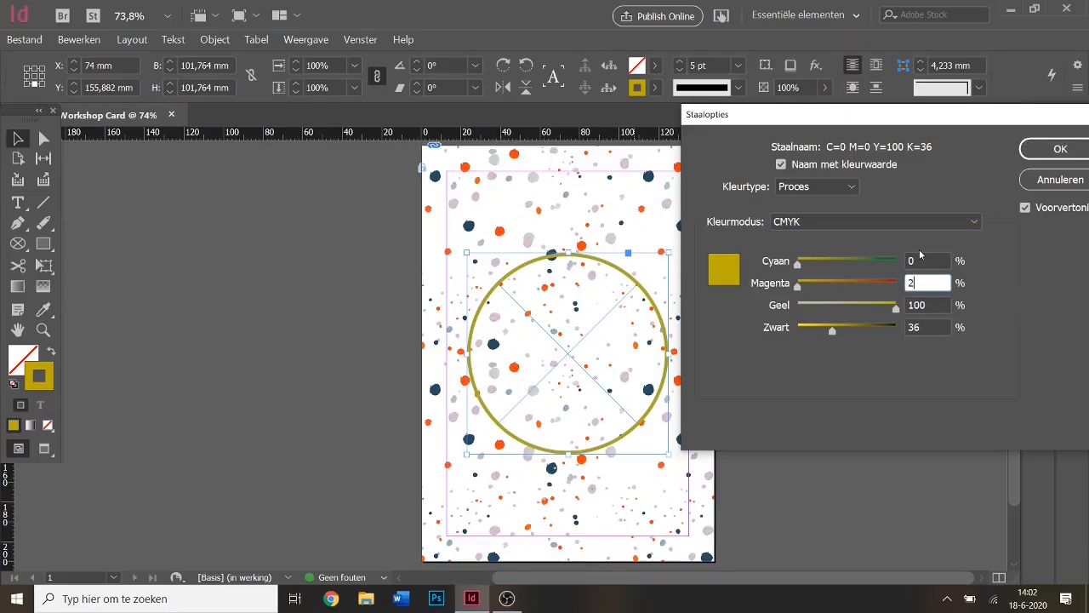
{"action": "type", "text": "2"}
{"action": "key", "text": "shift+Tab"}
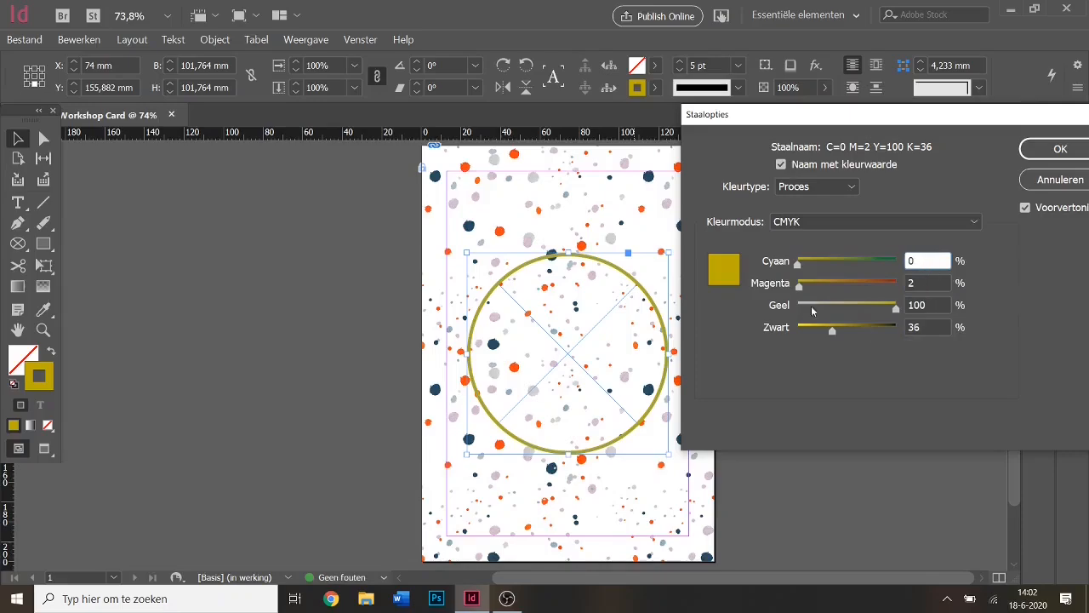
{"action": "left_click", "coordinate": [948, 280]}
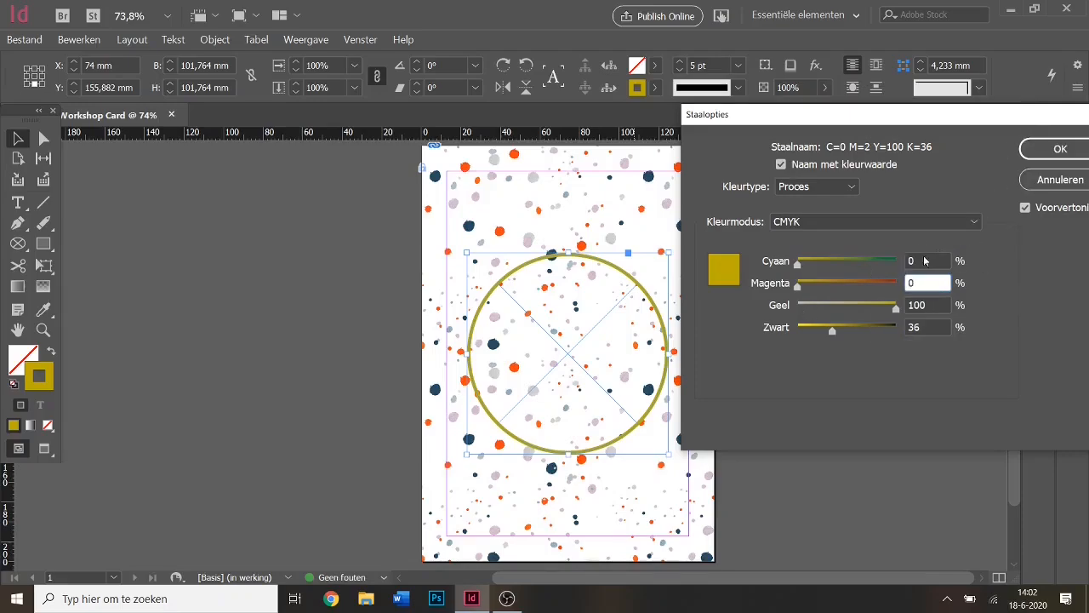
{"action": "left_click", "coordinate": [925, 261]}
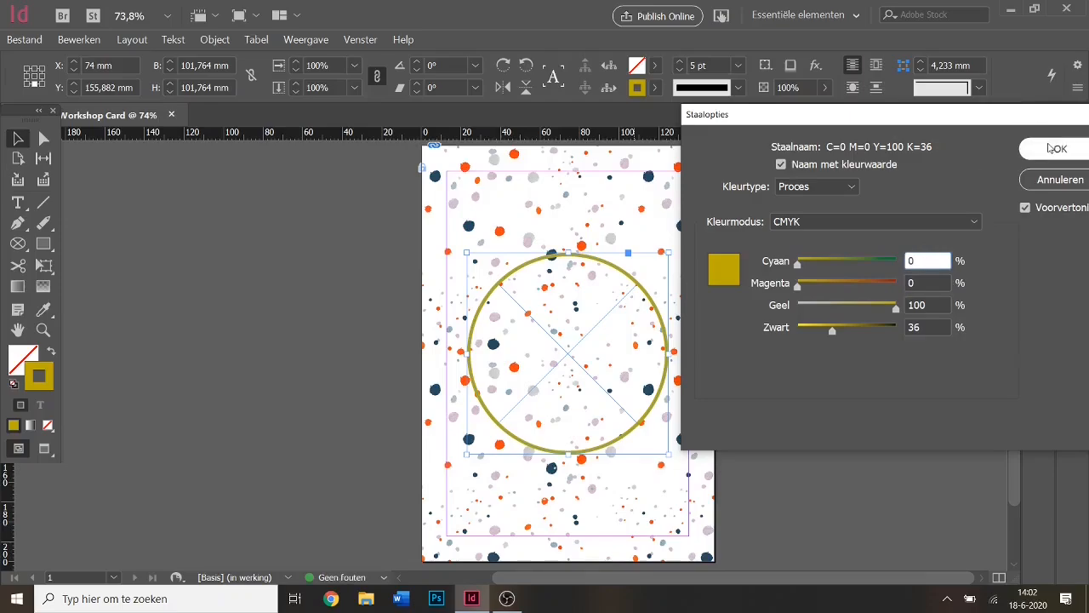
{"action": "left_click", "coordinate": [1055, 148]}
{"action": "left_click", "coordinate": [655, 87]}
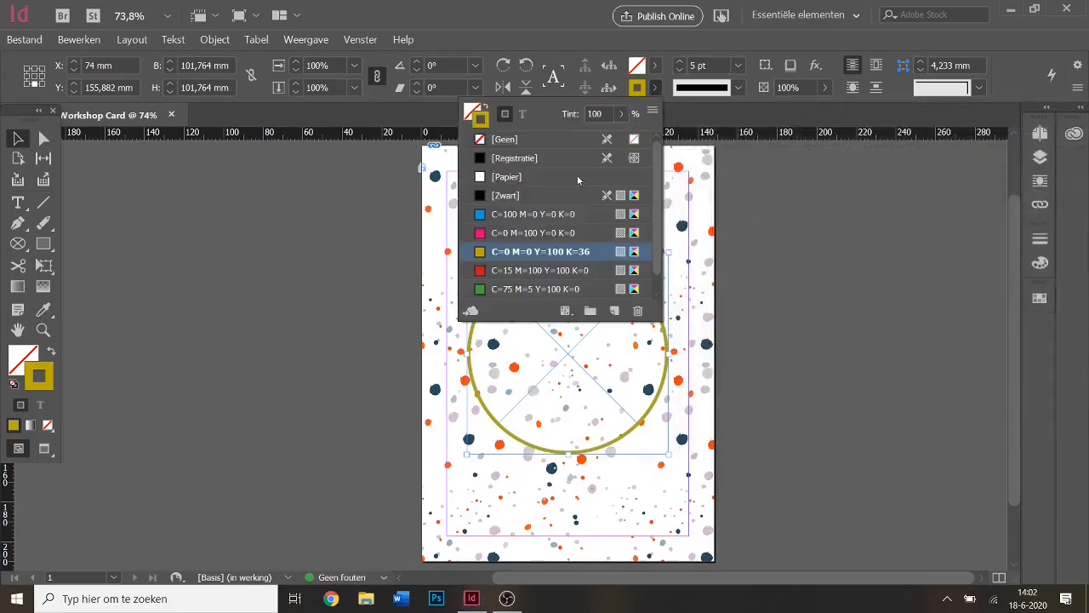
Draw three olive-outlined green squares at top-left, top-right and bottom-right, then deselect.
{"action": "left_click", "coordinate": [653, 93]}
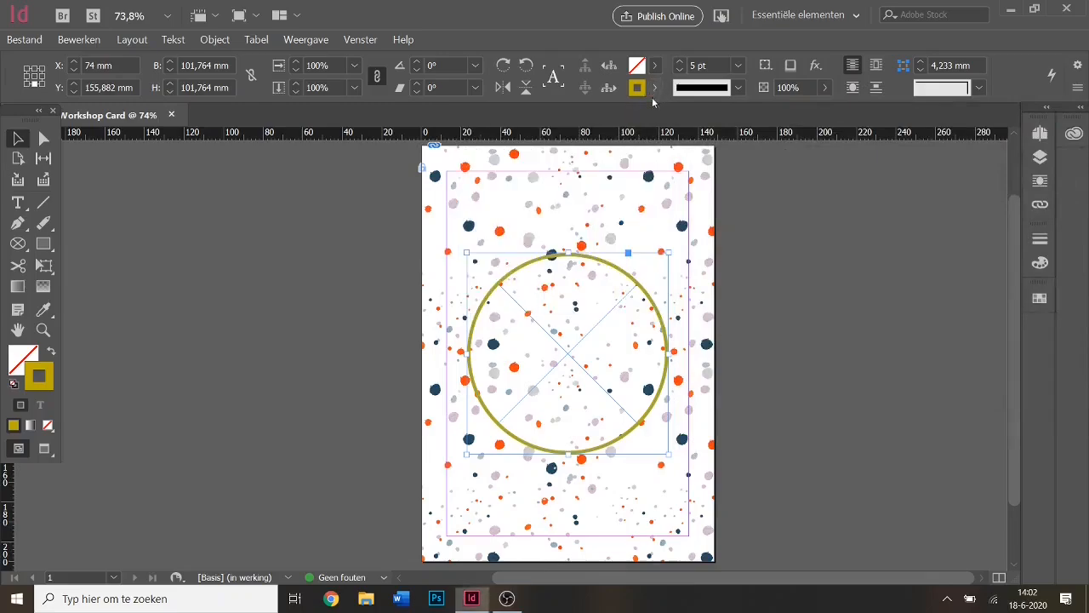
{"action": "left_click", "coordinate": [777, 234]}
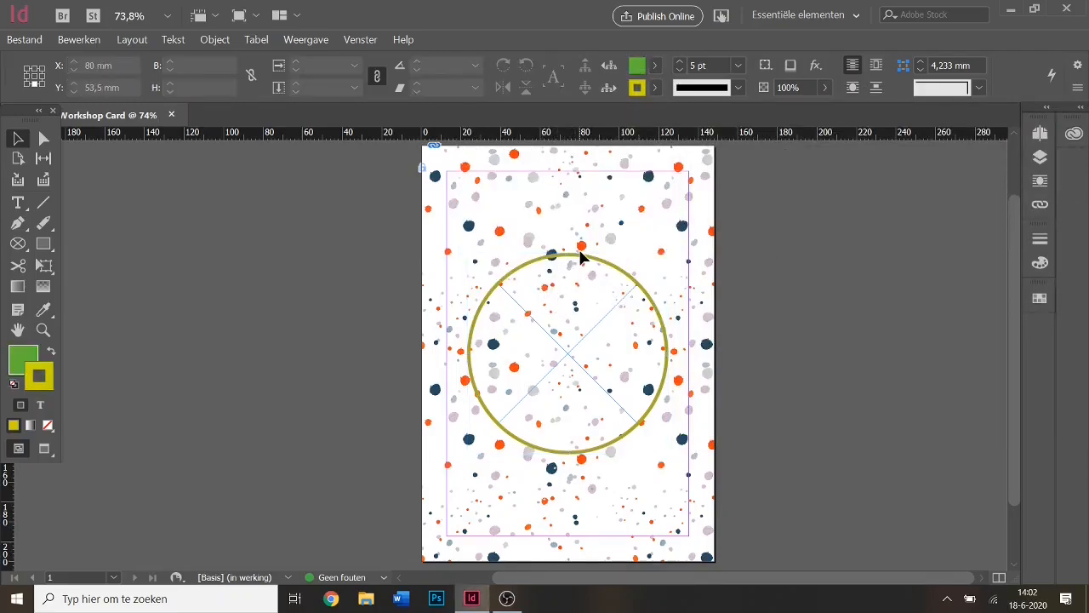
{"action": "left_click", "coordinate": [43, 244]}
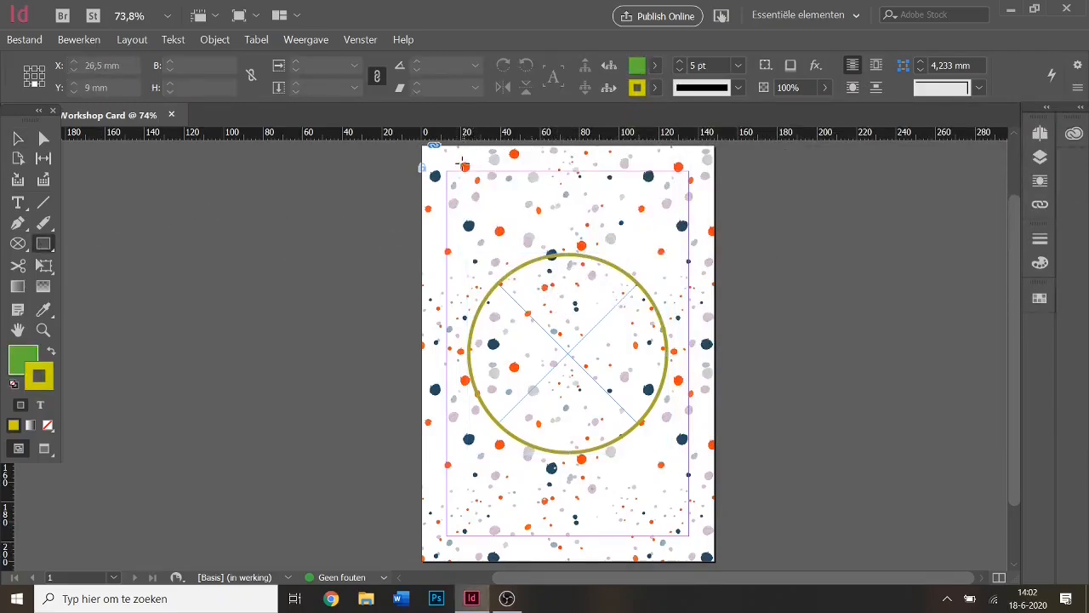
{"action": "left_click_drag", "start_coordinate": [462, 164], "coordinate": [519, 221]}
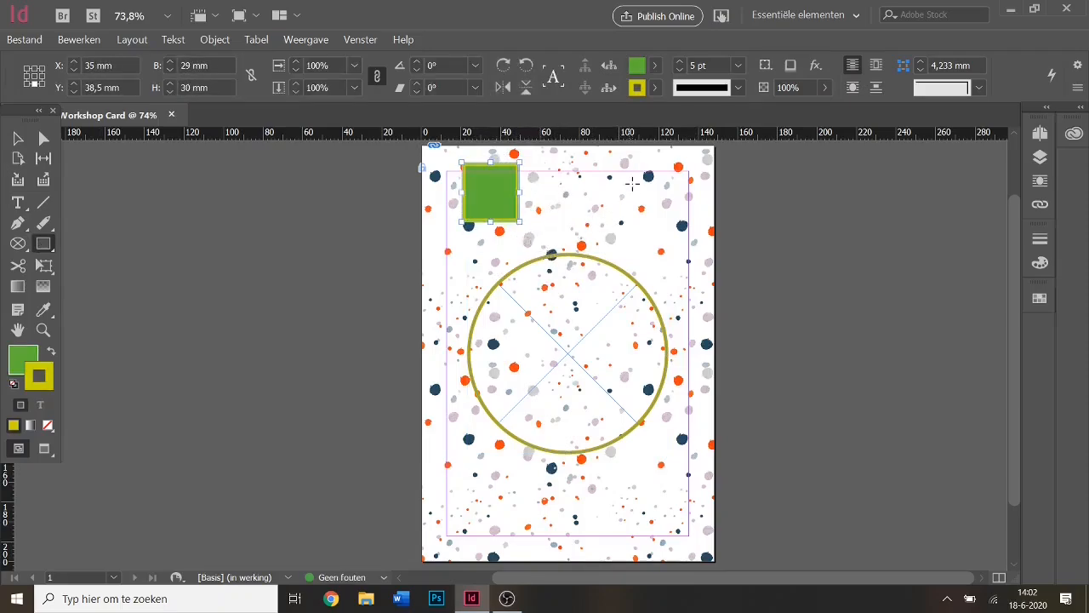
{"action": "left_click_drag", "start_coordinate": [605, 187], "coordinate": [672, 246]}
{"action": "left_click_drag", "start_coordinate": [648, 454], "coordinate": [688, 503]}
{"action": "left_click", "coordinate": [17, 138]}
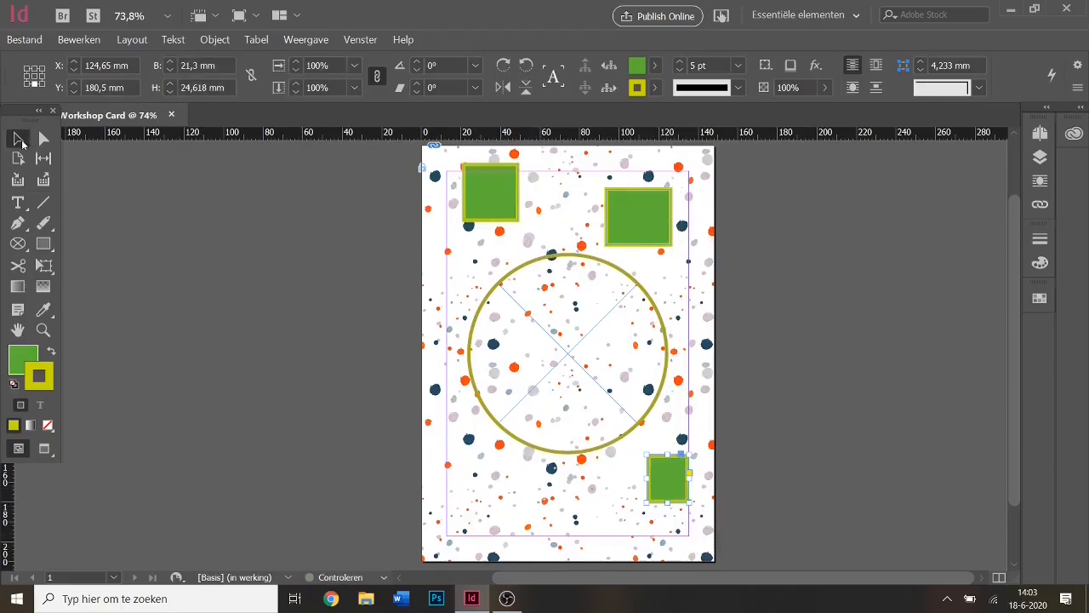
{"action": "left_click", "coordinate": [343, 248]}
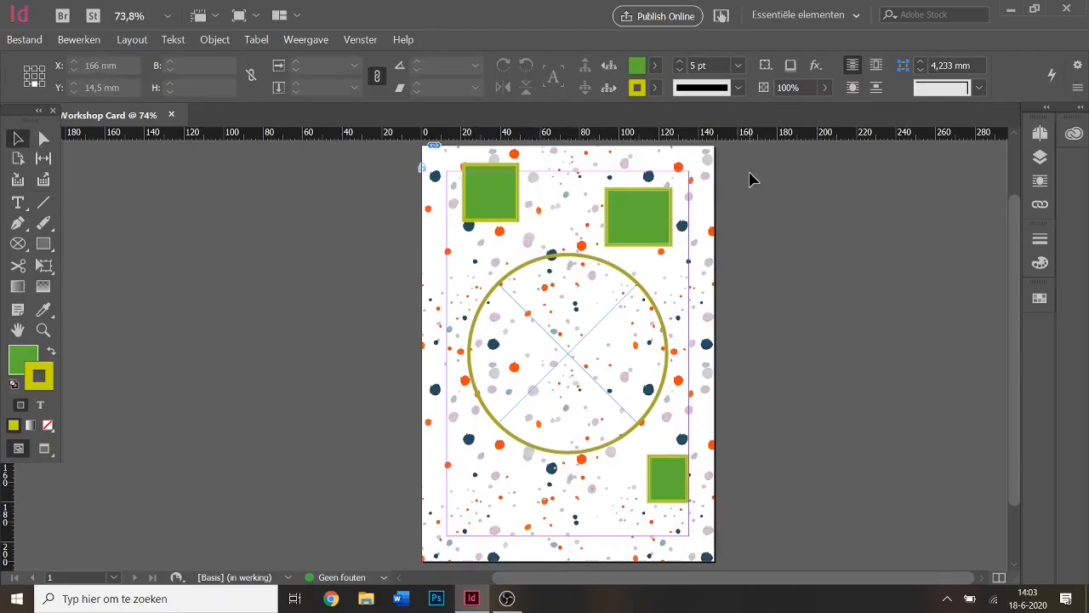
Edit the green fill swatch, lowering yellow to 56 to make teal C=75 M=5 Y=56 K=0.
{"action": "left_click", "coordinate": [657, 65]}
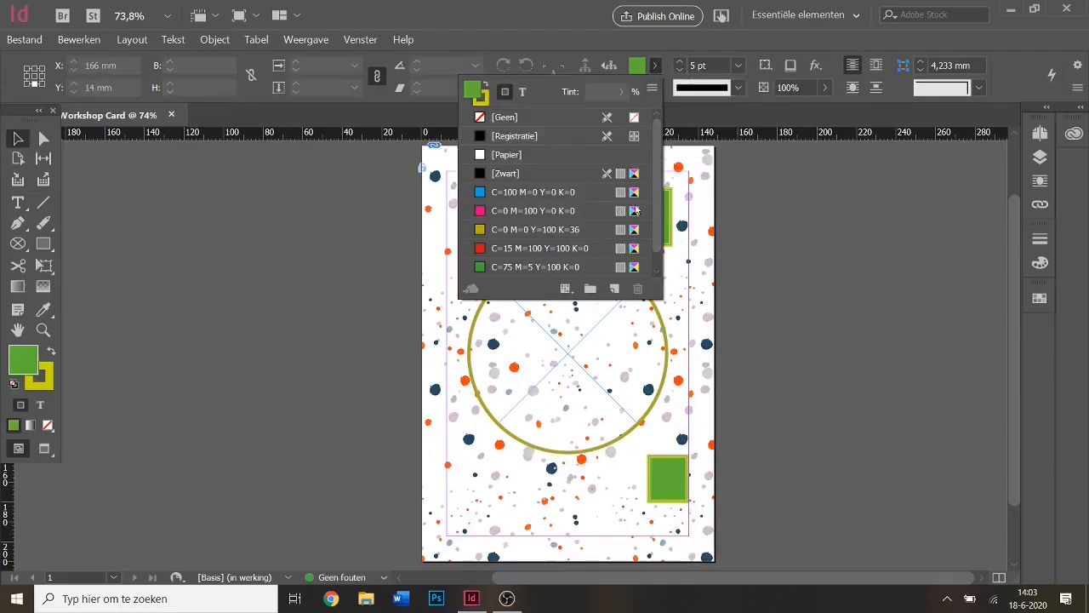
{"action": "left_click", "coordinate": [601, 270]}
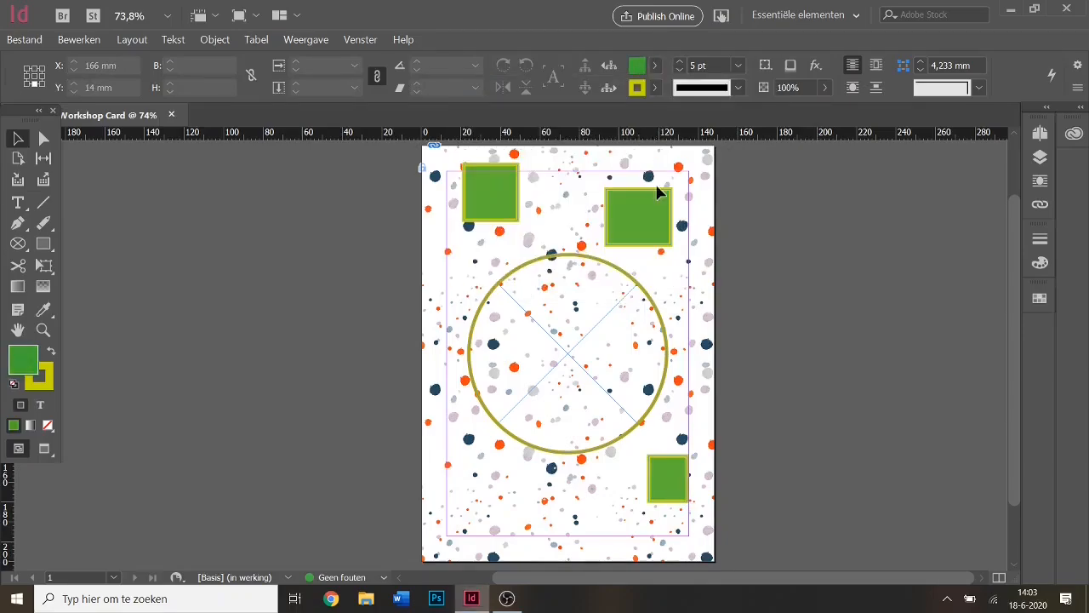
{"action": "left_click", "coordinate": [655, 66]}
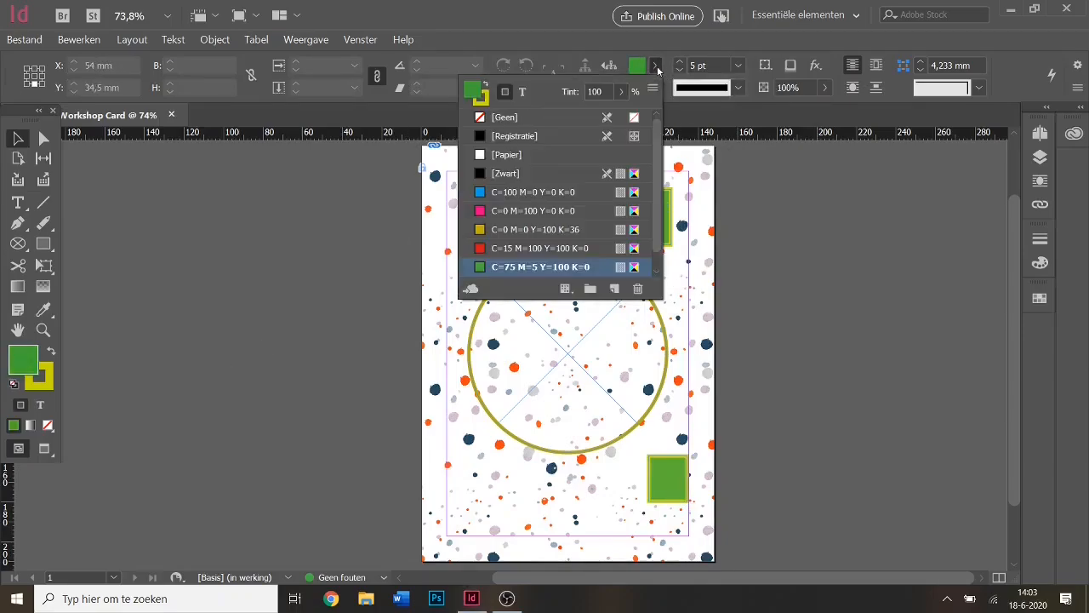
{"action": "scroll", "coordinate": [655, 188], "scroll_direction": "down", "scroll_amount": 1}
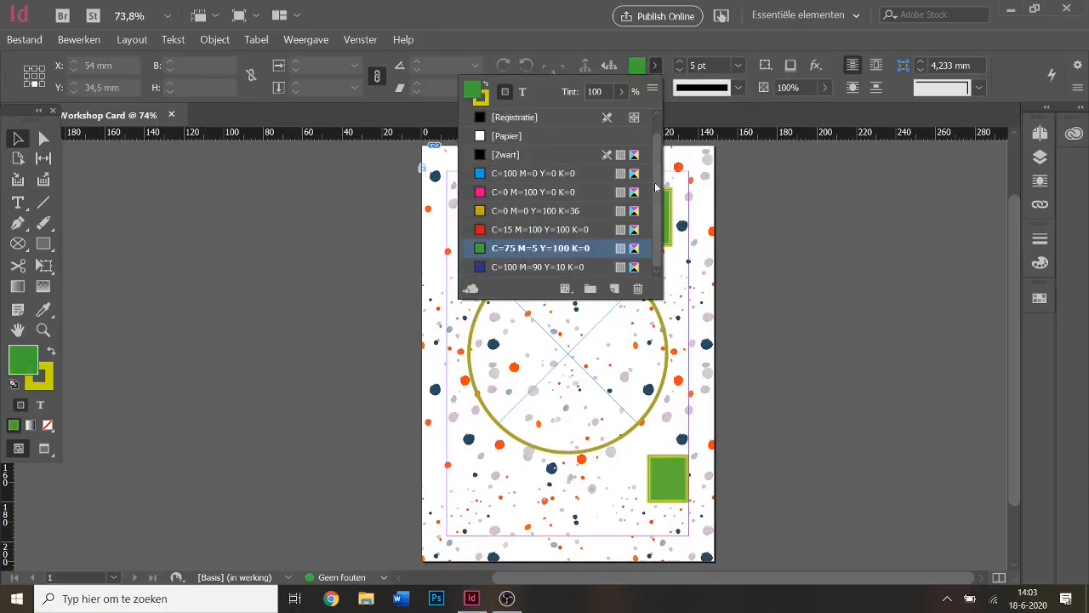
{"action": "double_click", "coordinate": [634, 248]}
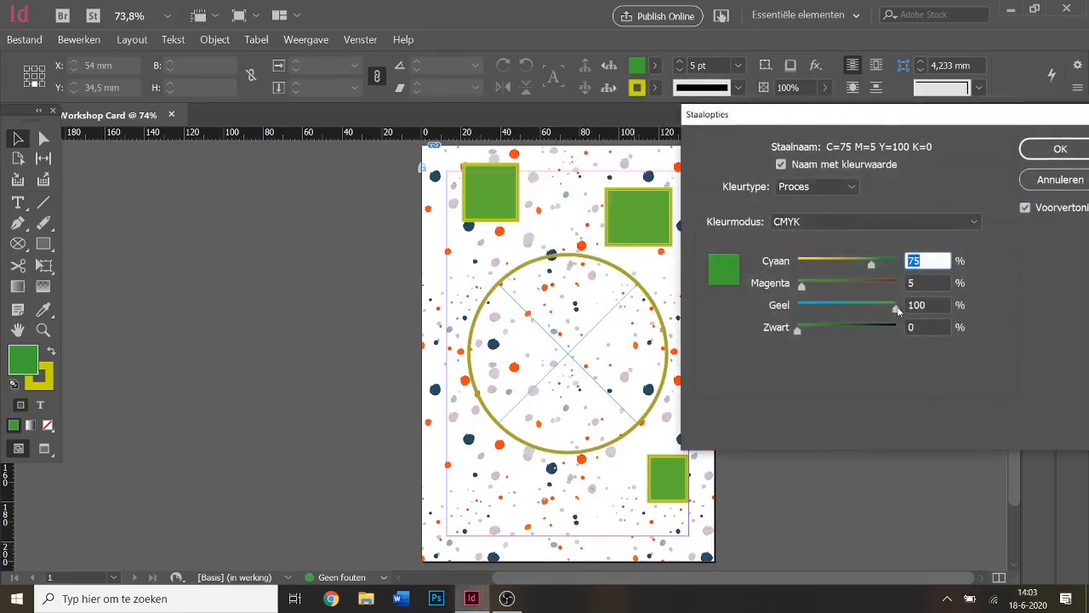
{"action": "left_click_drag", "start_coordinate": [893, 311], "coordinate": [852, 310]}
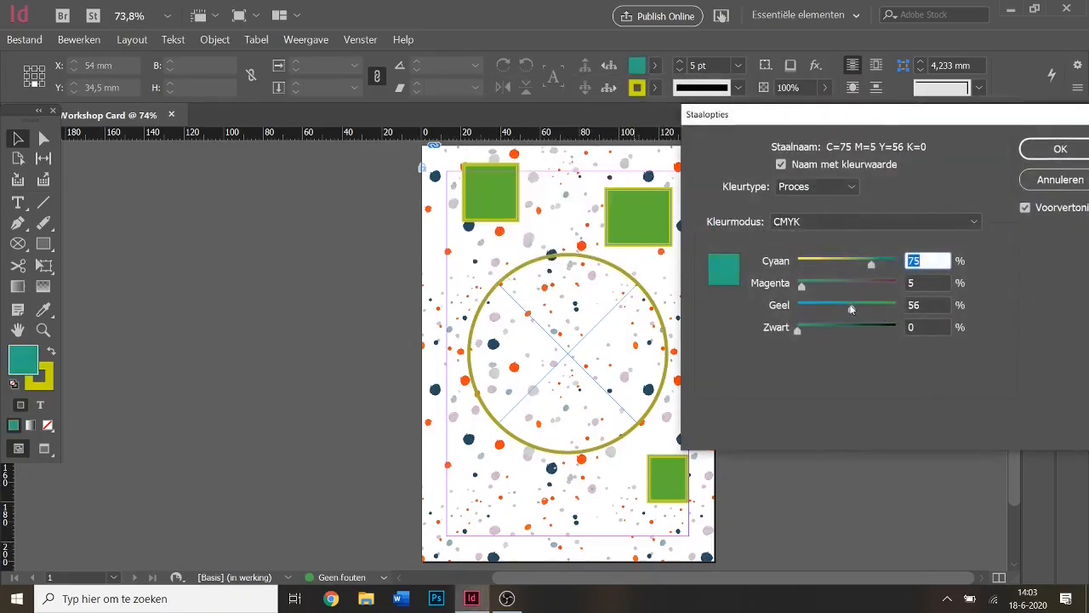
{"action": "left_click", "coordinate": [1059, 149]}
Delete the three green rectangles at top-left, top-right and bottom-right.
{"action": "left_click", "coordinate": [479, 195]}
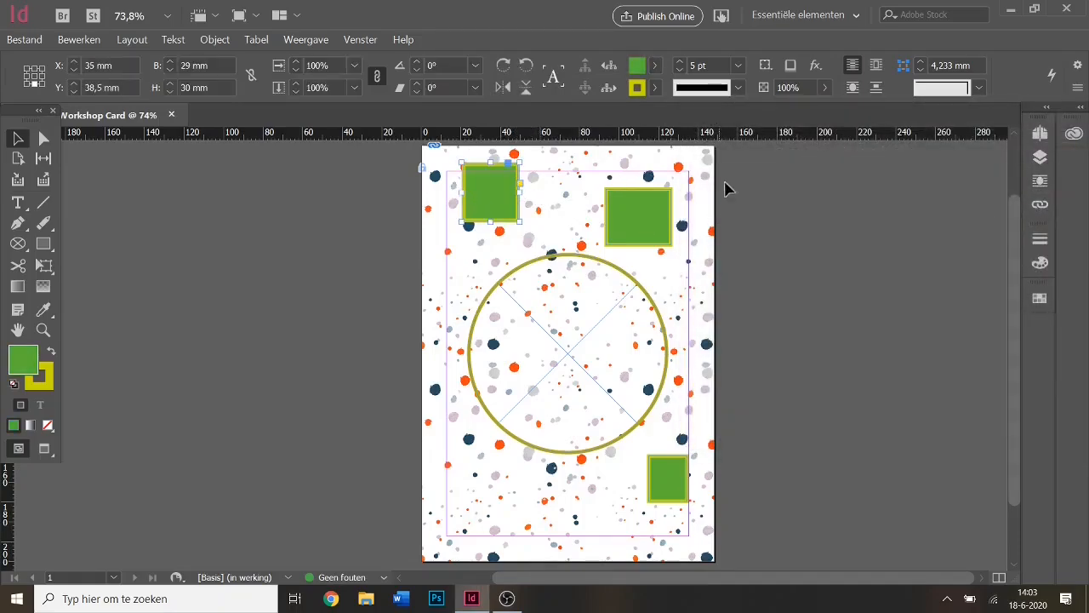
{"action": "key", "text": "Delete"}
{"action": "left_click", "coordinate": [627, 220]}
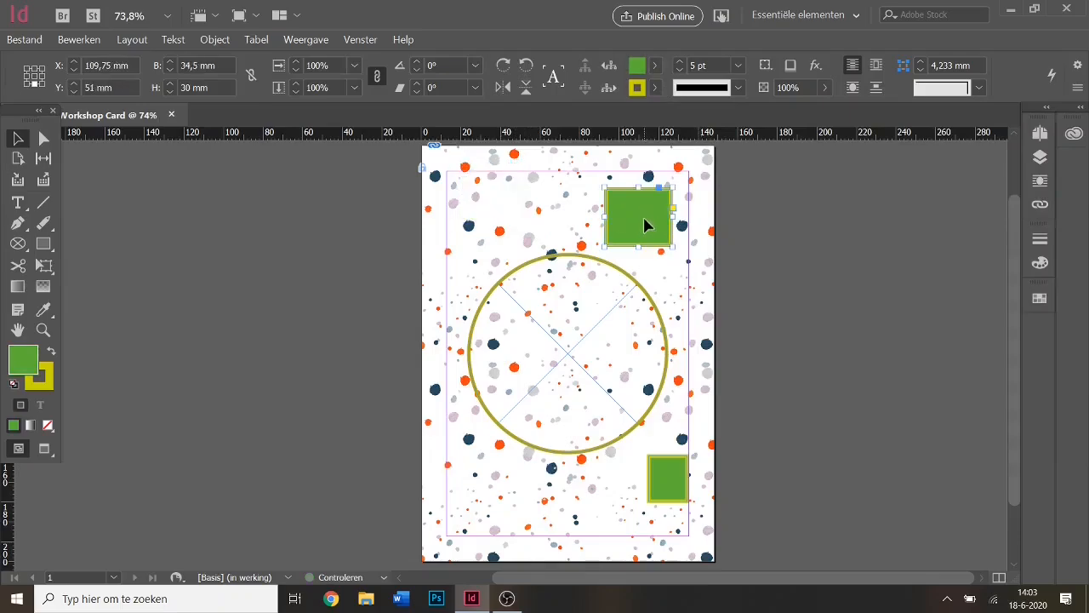
{"action": "key", "text": "Delete"}
{"action": "left_click", "coordinate": [661, 474]}
{"action": "key", "text": "Delete"}
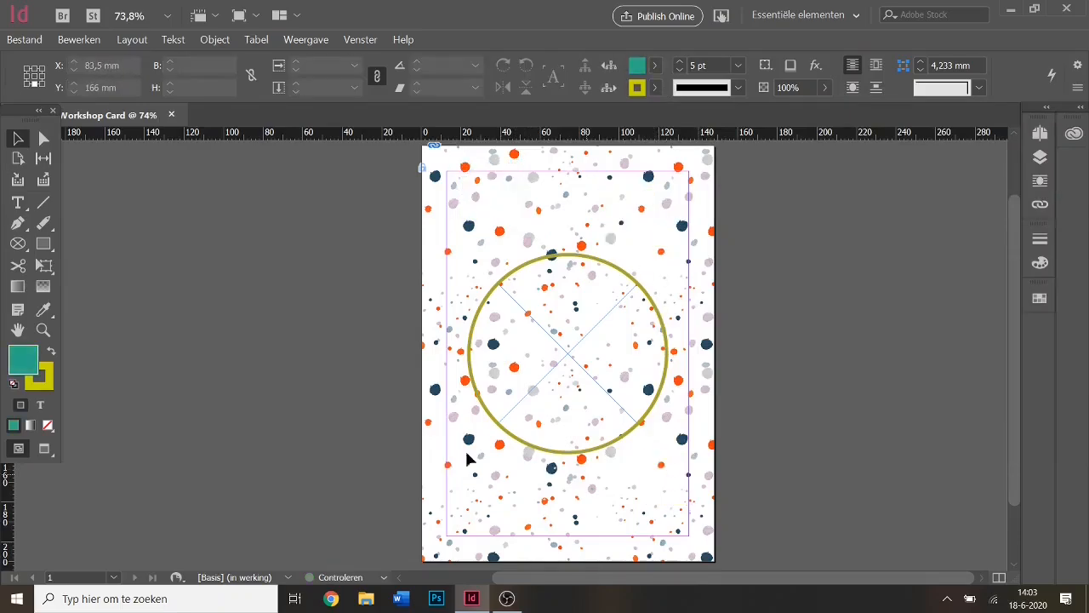
Draw three teal rectangles: top-left, a tall one top-right, and bottom-right.
{"action": "double_click", "coordinate": [21, 364]}
{"action": "left_click", "coordinate": [656, 212]}
{"action": "left_click", "coordinate": [656, 66]}
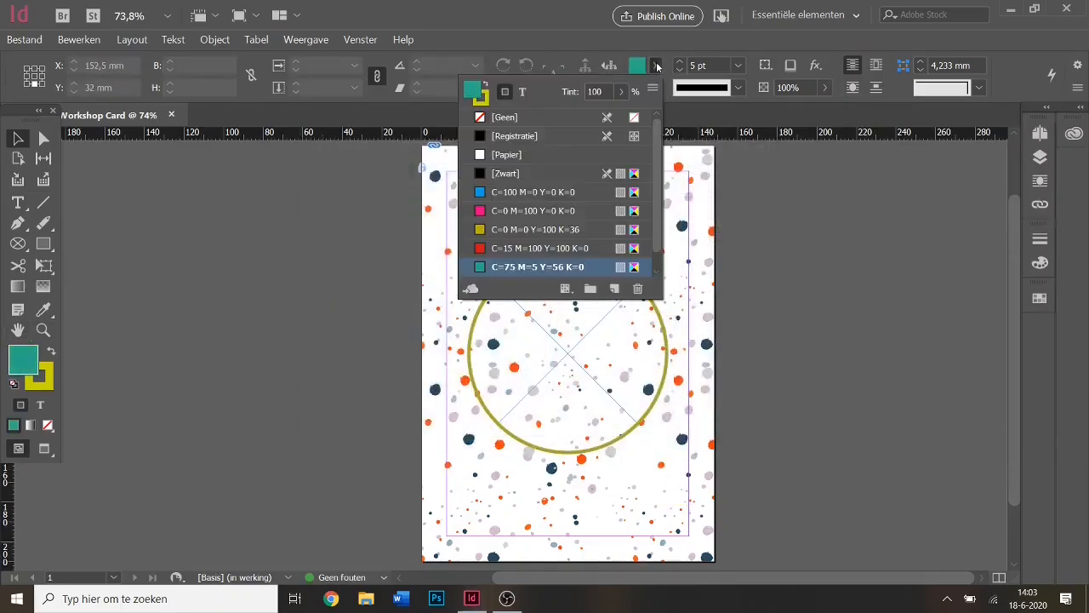
{"action": "scroll", "coordinate": [650, 238], "scroll_direction": "down", "scroll_amount": 1}
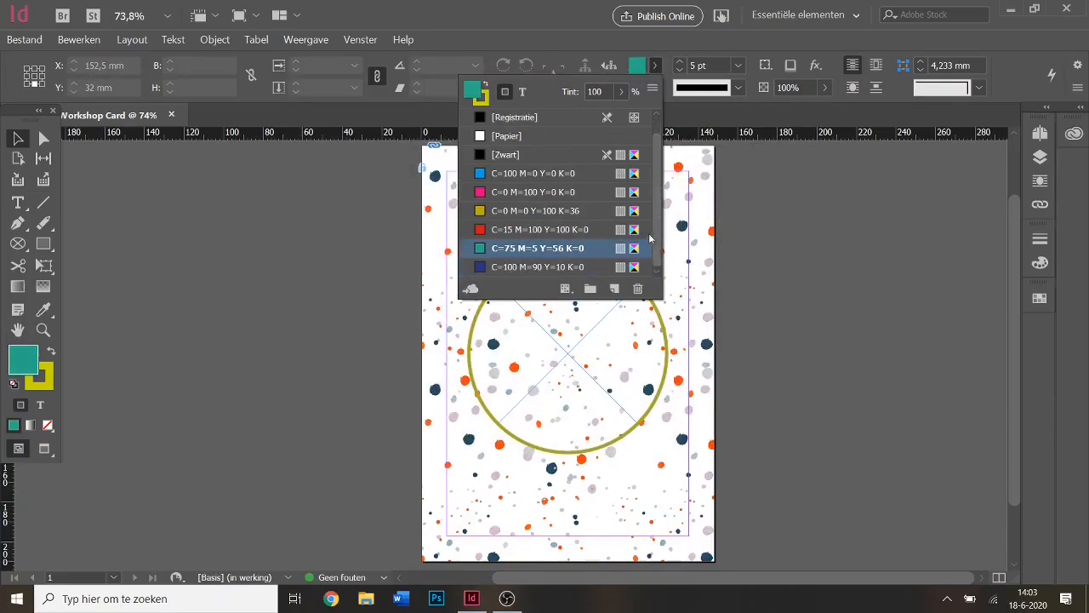
{"action": "left_click", "coordinate": [656, 68]}
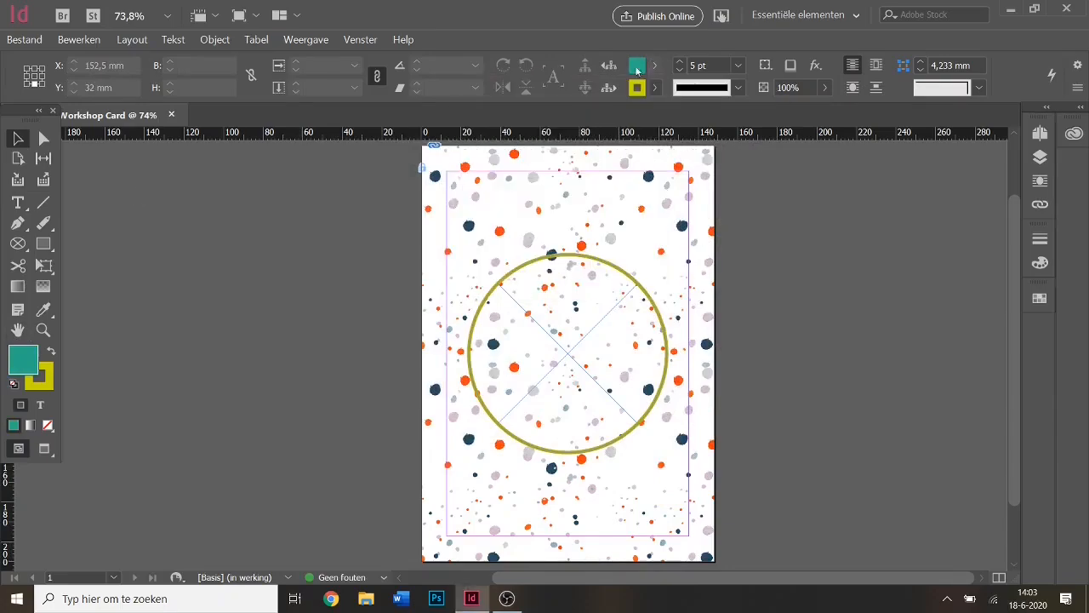
{"action": "left_click", "coordinate": [43, 244]}
{"action": "mouse_move", "coordinate": [476, 164]}
{"action": "left_mouse_down"}
{"action": "mouse_move", "coordinate": [551, 213]}
{"action": "mouse_move", "coordinate": [539, 210]}
{"action": "left_mouse_up"}
{"action": "left_click_drag", "start_coordinate": [639, 164], "coordinate": [681, 252]}
{"action": "left_click_drag", "start_coordinate": [631, 473], "coordinate": [687, 510]}
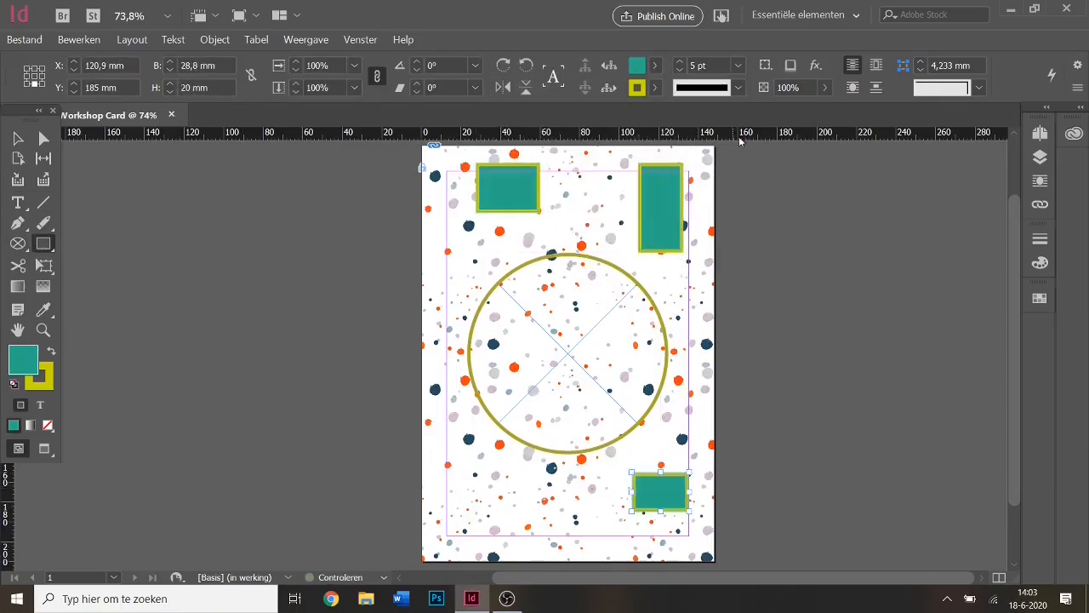
{"action": "left_click", "coordinate": [656, 65]}
Redefine the teal swatch as pink C=15 M=72 Y=19 K=0.
{"action": "double_click", "coordinate": [631, 268]}
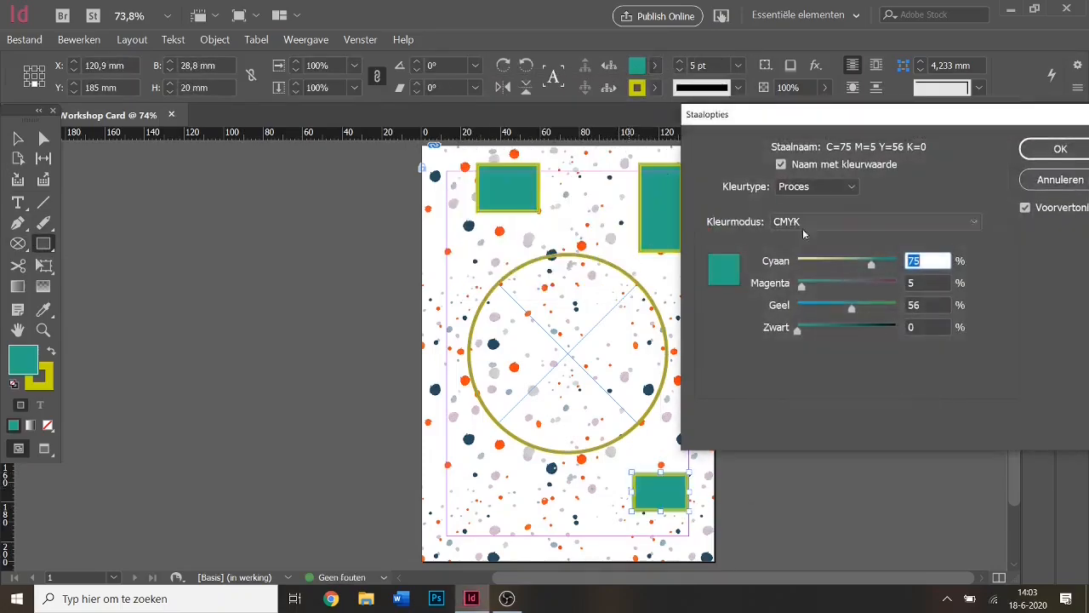
{"action": "left_click_drag", "start_coordinate": [852, 306], "coordinate": [868, 287]}
{"action": "type", "text": "15"}
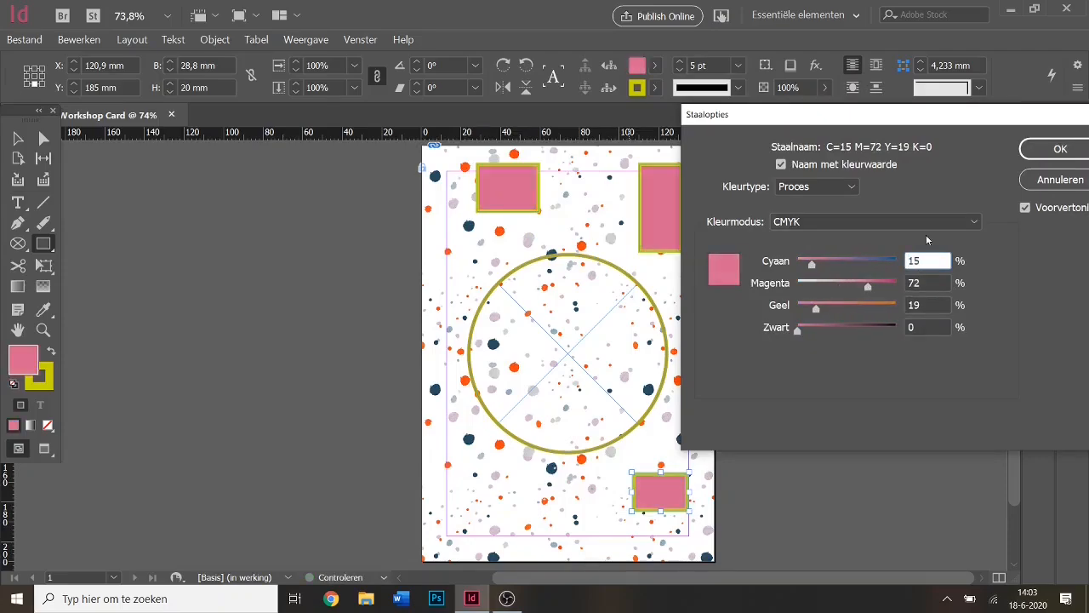
{"action": "left_click", "coordinate": [1028, 148]}
Fill the bottom-right rectangle with dark blue C=100 M=90 Y=10 K=0, leaving that swatch unchanged.
{"action": "left_click", "coordinate": [655, 68]}
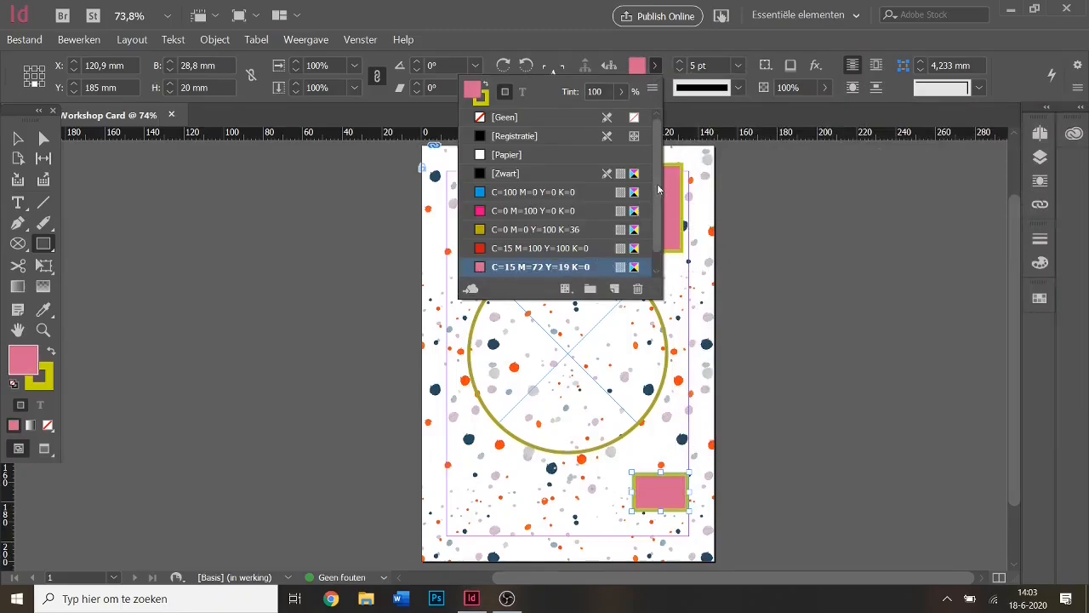
{"action": "scroll", "coordinate": [651, 257], "scroll_direction": "down", "scroll_amount": 1}
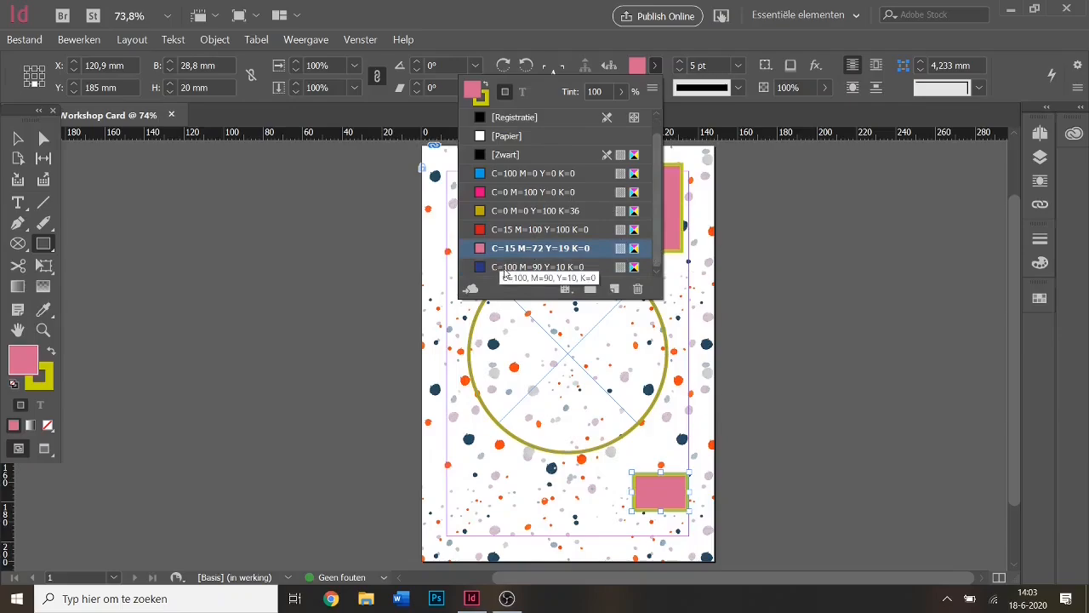
{"action": "left_click", "coordinate": [572, 267]}
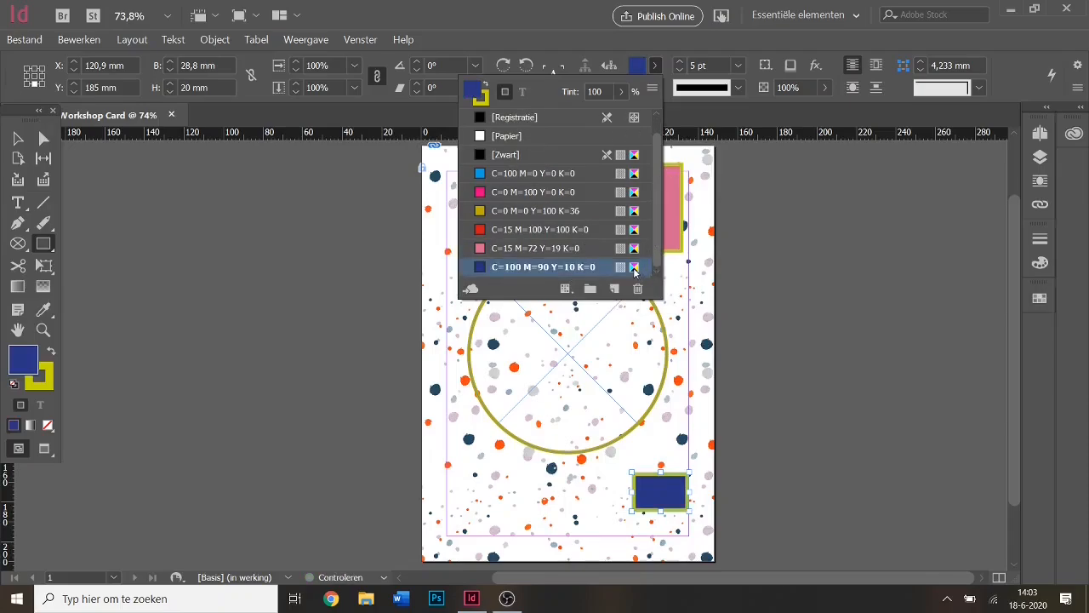
{"action": "double_click", "coordinate": [636, 269]}
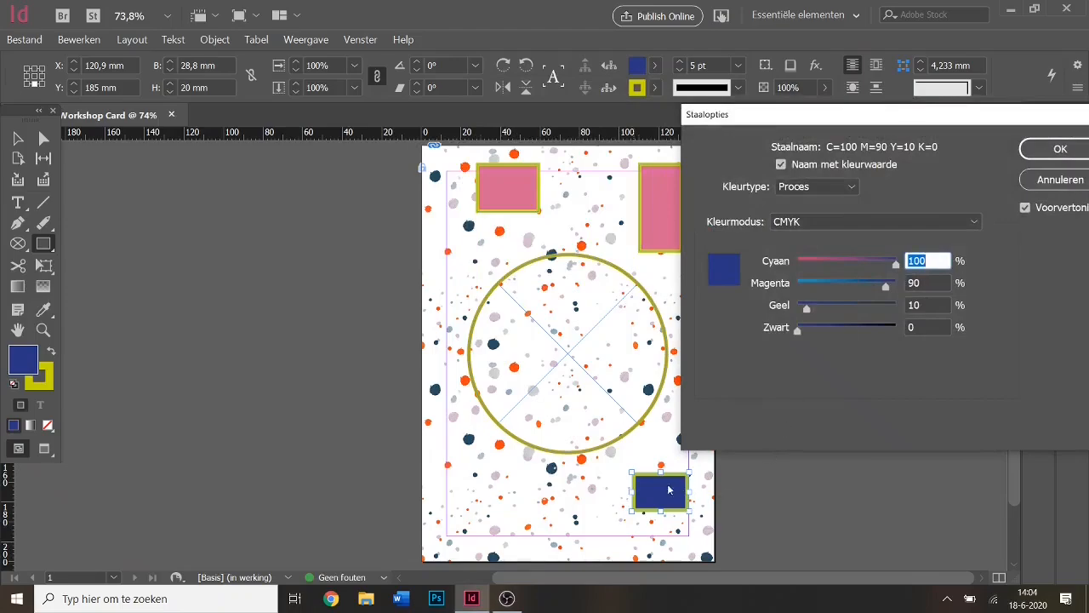
{"action": "left_click", "coordinate": [805, 282]}
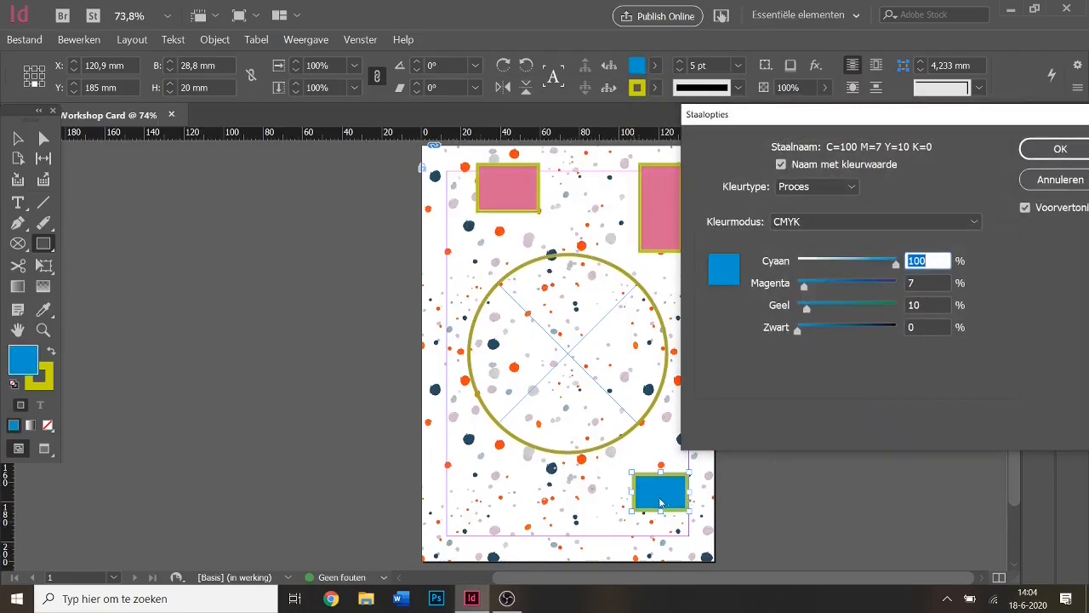
{"action": "left_click", "coordinate": [1060, 179]}
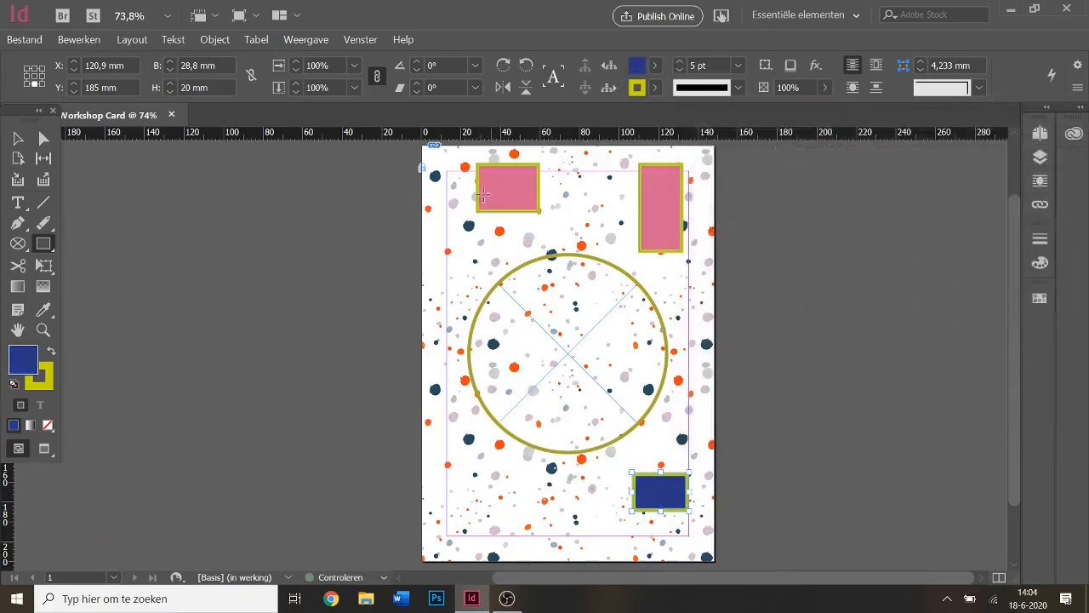
Delete the top-left pink, top-right pink and bottom dark blue rectangles.
{"action": "left_click", "coordinate": [18, 139]}
{"action": "left_click", "coordinate": [515, 203]}
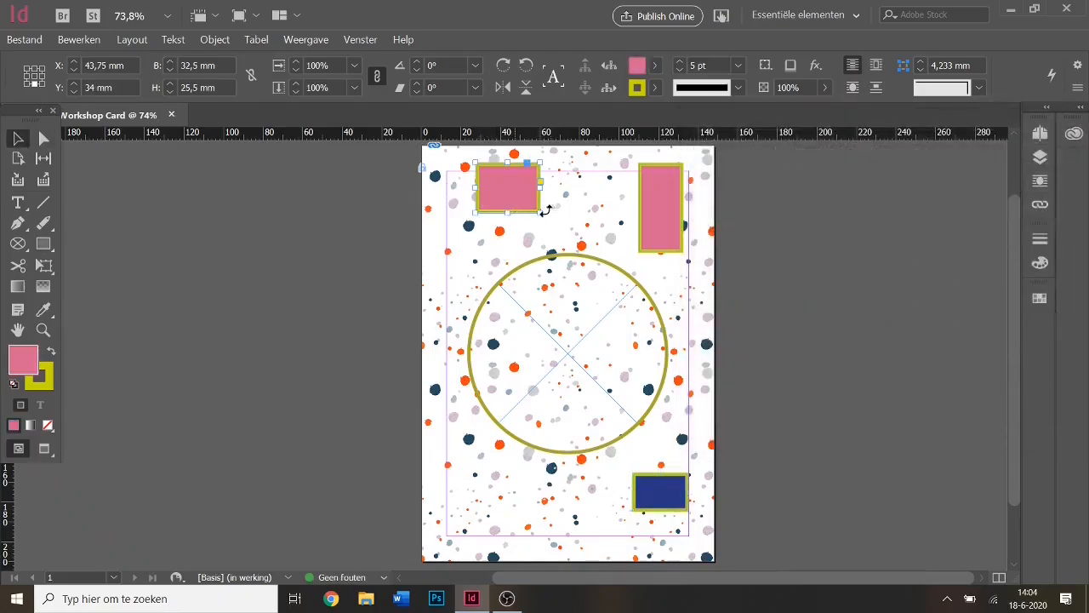
{"action": "key", "text": "Delete"}
{"action": "left_click", "coordinate": [680, 216]}
{"action": "key", "text": "Delete"}
{"action": "left_click", "coordinate": [673, 496]}
{"action": "key", "text": "Delete"}
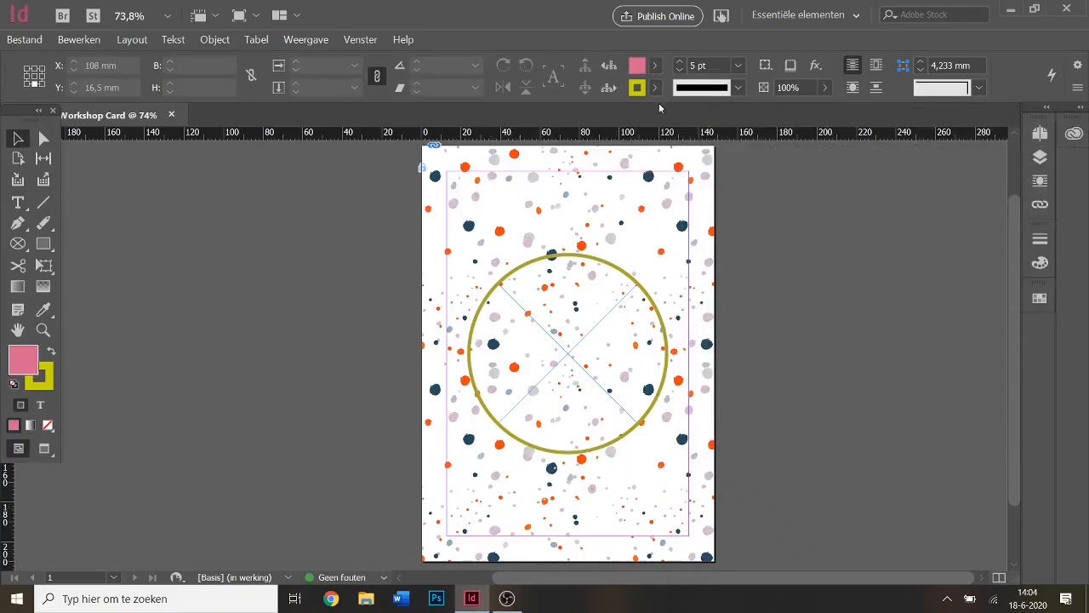
Duplicate the pink swatch and raise its black to 80% for dark maroon C=15 M=72 Y=19 K=80.
{"action": "left_click", "coordinate": [654, 67]}
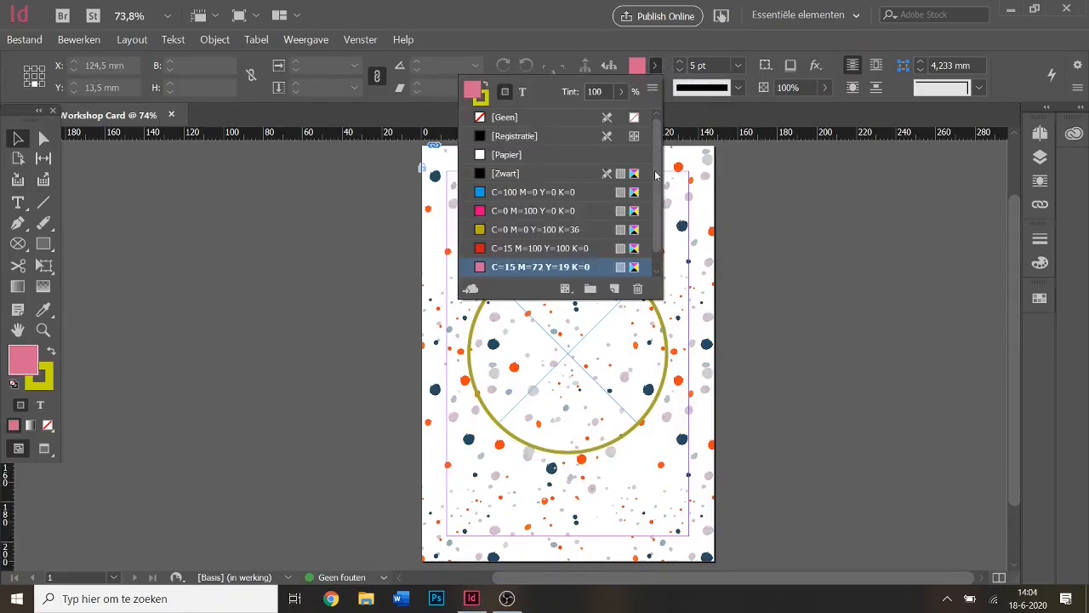
{"action": "scroll", "coordinate": [653, 217], "scroll_direction": "down", "scroll_amount": 1}
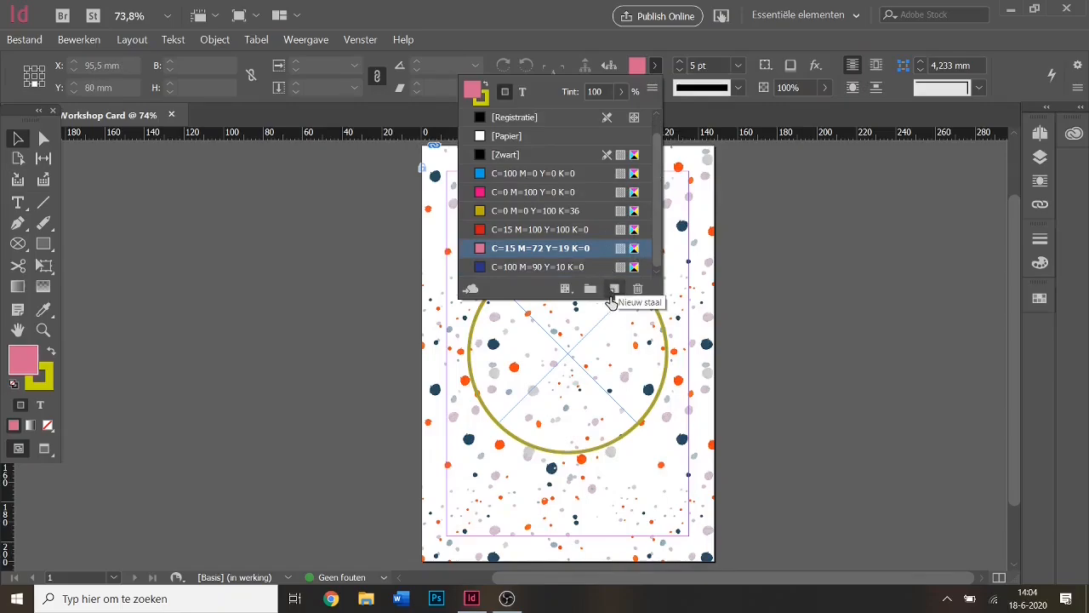
{"action": "left_click", "coordinate": [614, 291]}
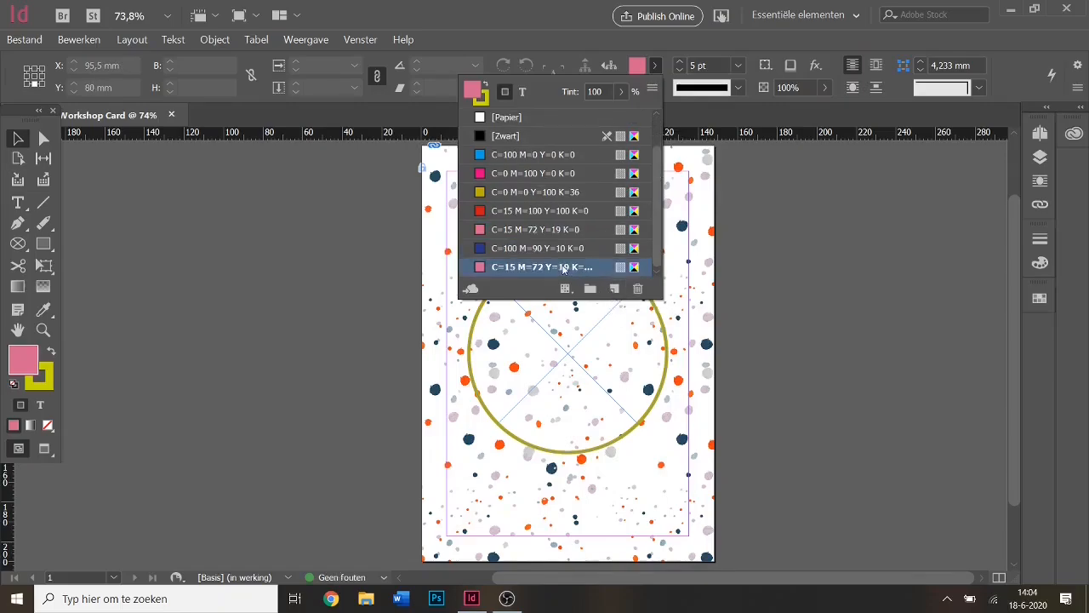
{"action": "double_click", "coordinate": [635, 267]}
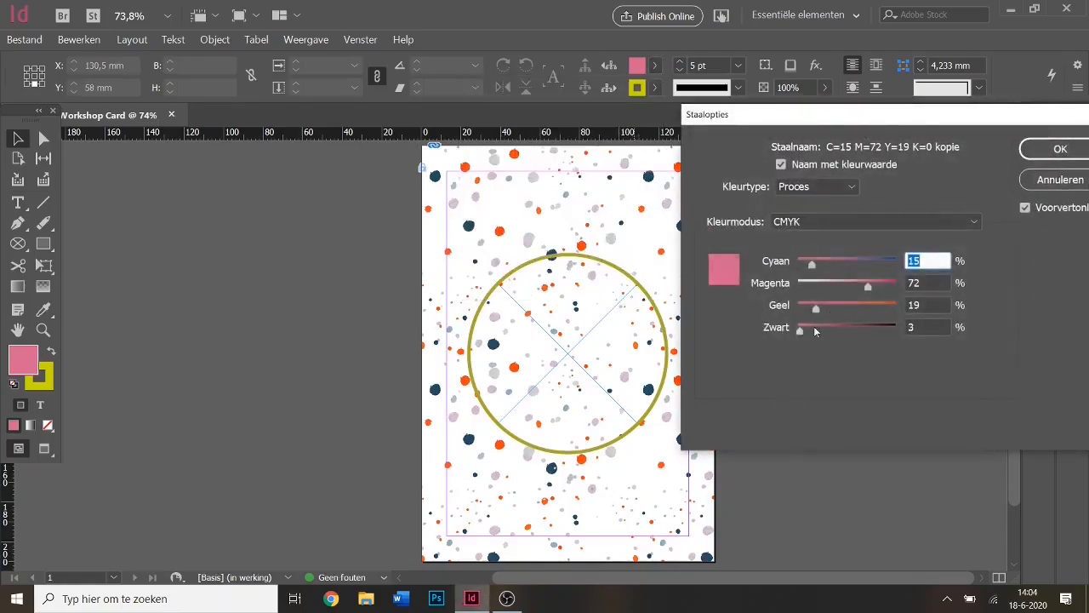
{"action": "left_click_drag", "start_coordinate": [814, 331], "coordinate": [876, 326]}
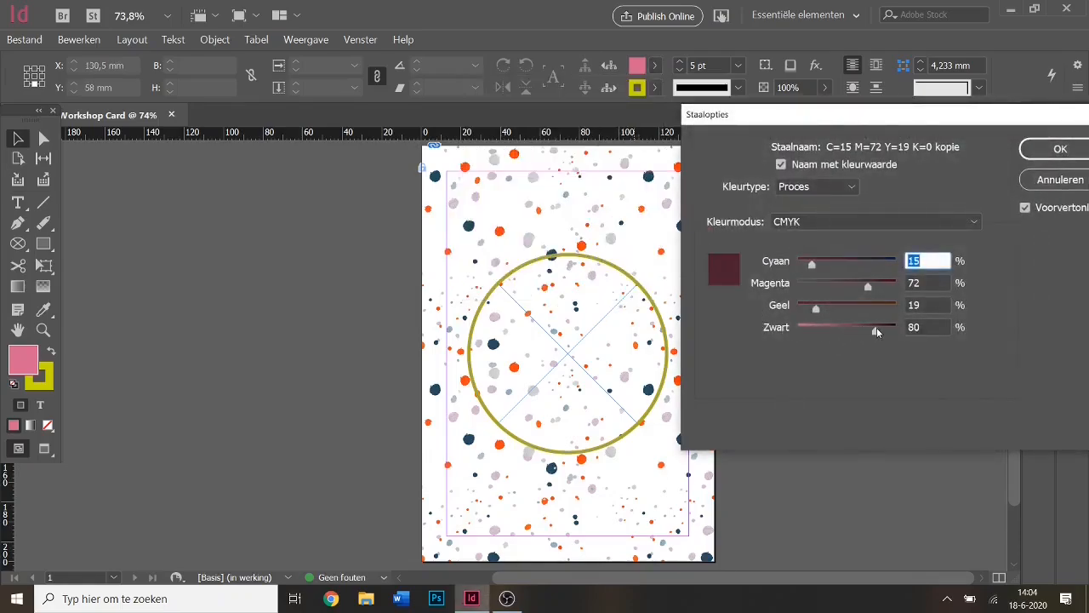
{"action": "left_click", "coordinate": [1055, 152]}
{"action": "left_click", "coordinate": [582, 361]}
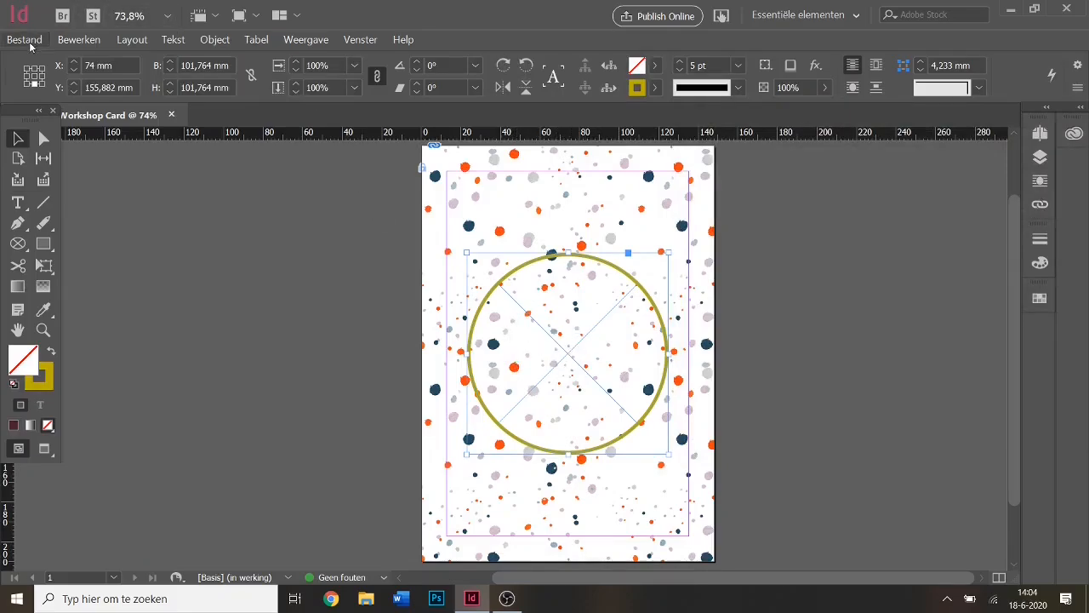
Place Dad example.jpg into the selected olive circle frame.
{"action": "key", "text": "ctrl"}
{"action": "left_click", "coordinate": [38, 44]}
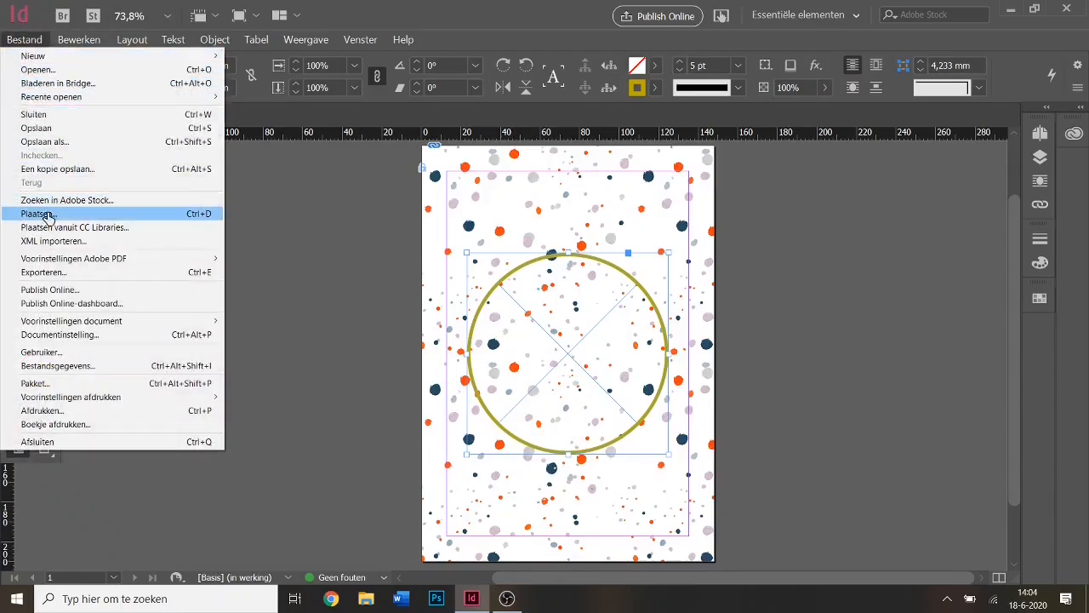
{"action": "left_click", "coordinate": [91, 220]}
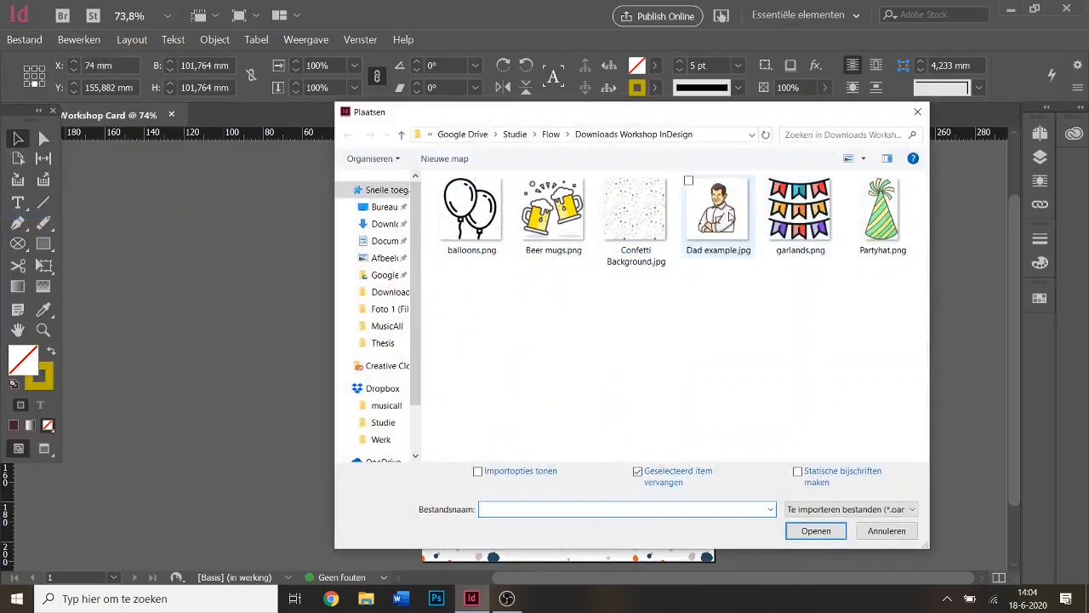
{"action": "double_click", "coordinate": [729, 217]}
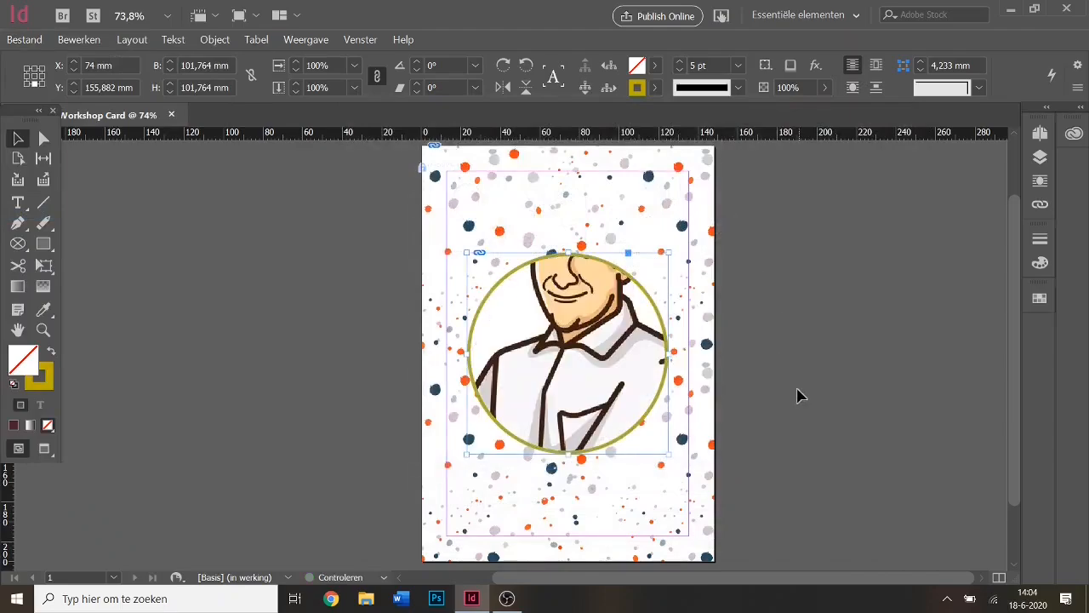
Shrink the portrait inside the circle to about 66% and centre the face.
{"action": "right_click", "coordinate": [585, 304]}
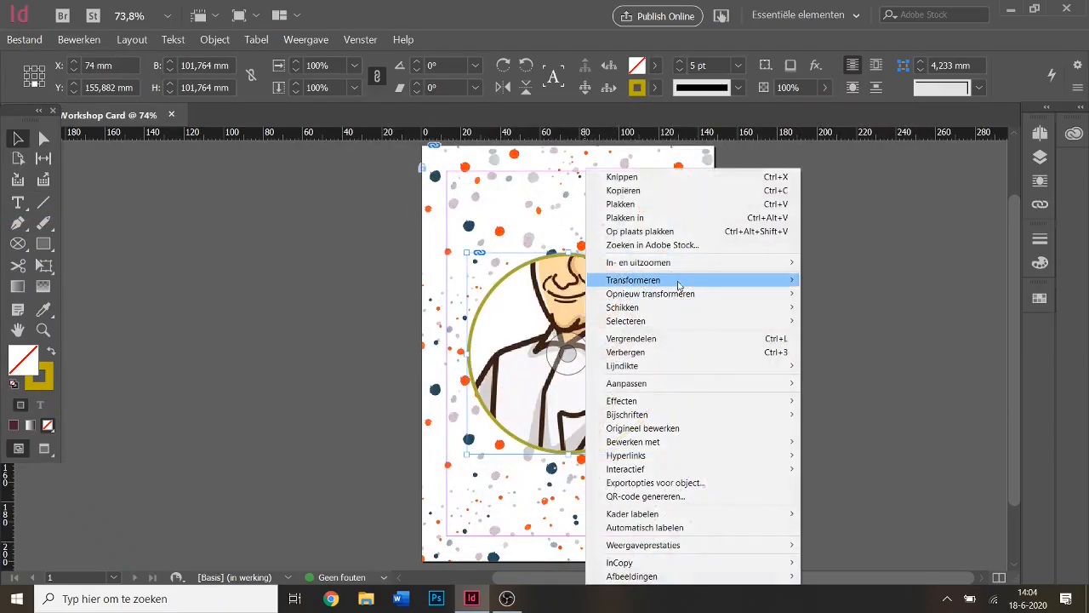
{"action": "left_click", "coordinate": [558, 291]}
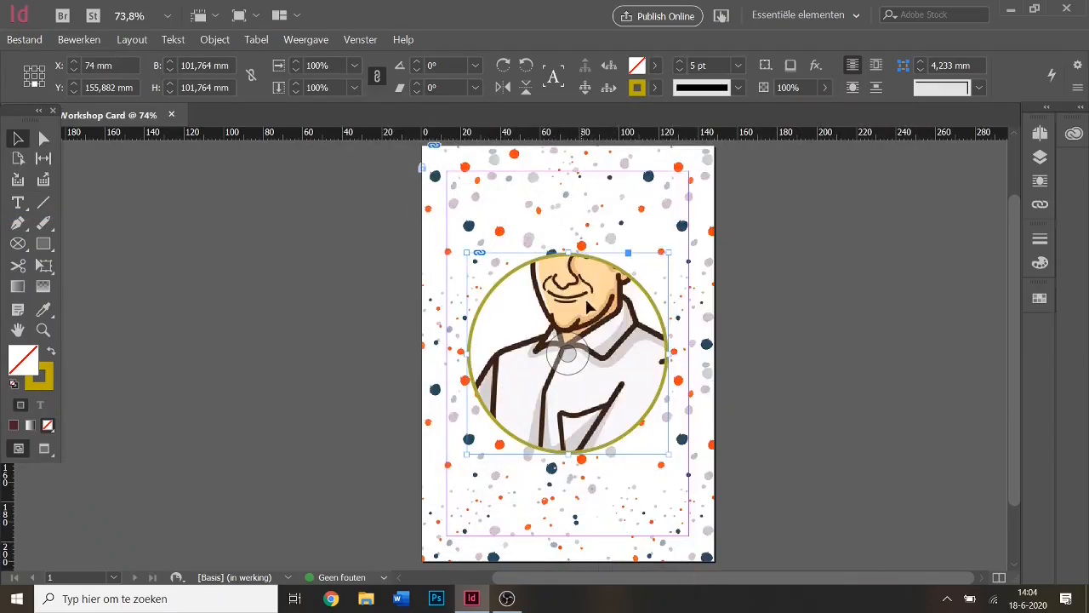
{"action": "left_click", "coordinate": [822, 369]}
{"action": "double_click", "coordinate": [600, 302]}
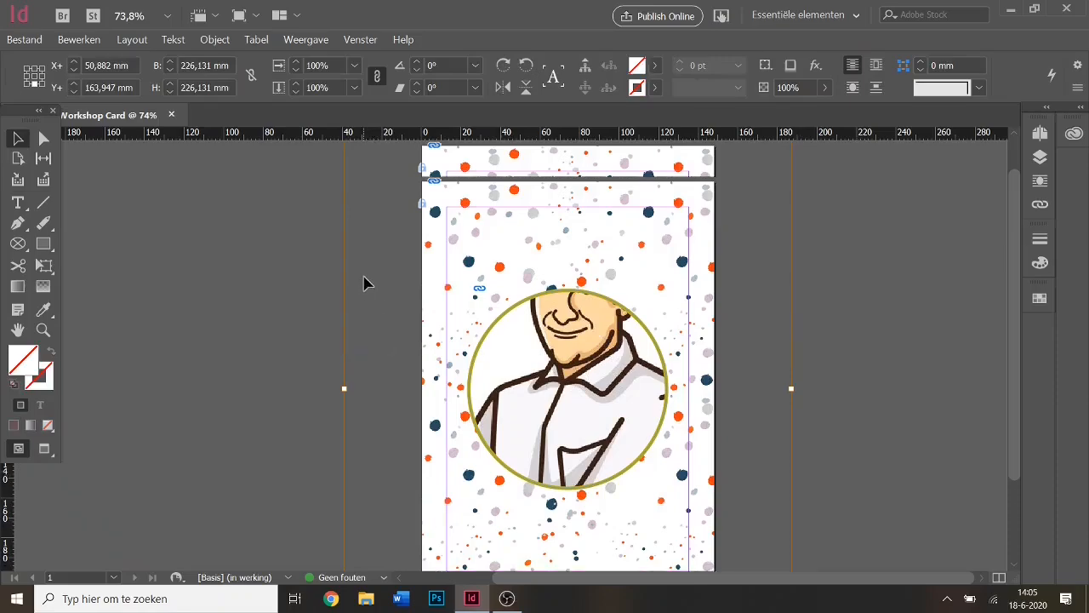
{"action": "scroll", "coordinate": [357, 264], "scroll_direction": "up", "scroll_amount": 2}
{"action": "left_click_drag", "start_coordinate": [344, 201], "coordinate": [497, 425]}
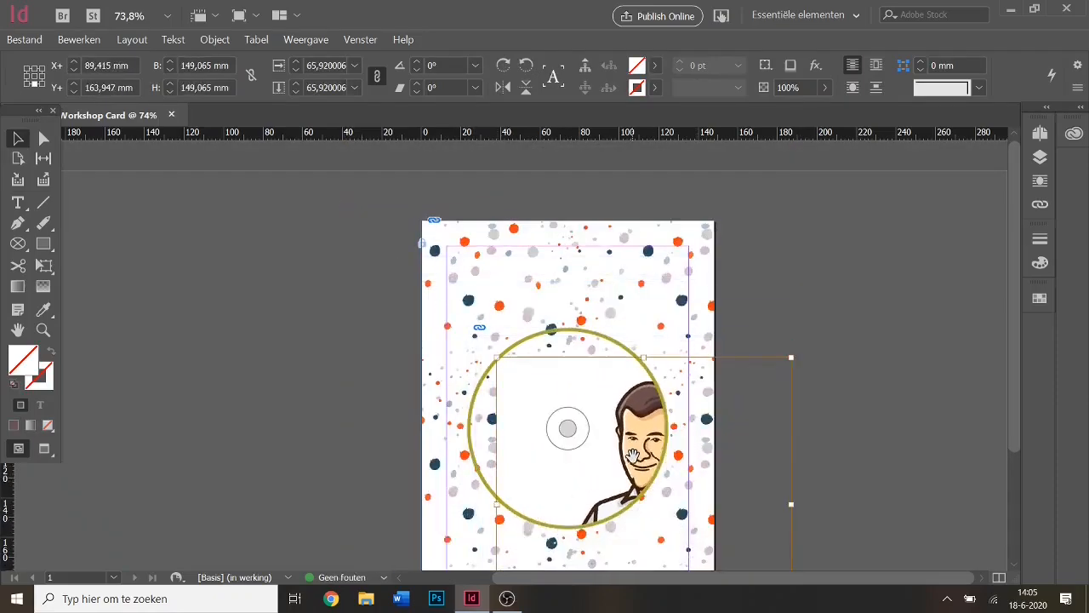
{"action": "left_click_drag", "start_coordinate": [614, 464], "coordinate": [531, 417]}
{"action": "left_click", "coordinate": [912, 480]}
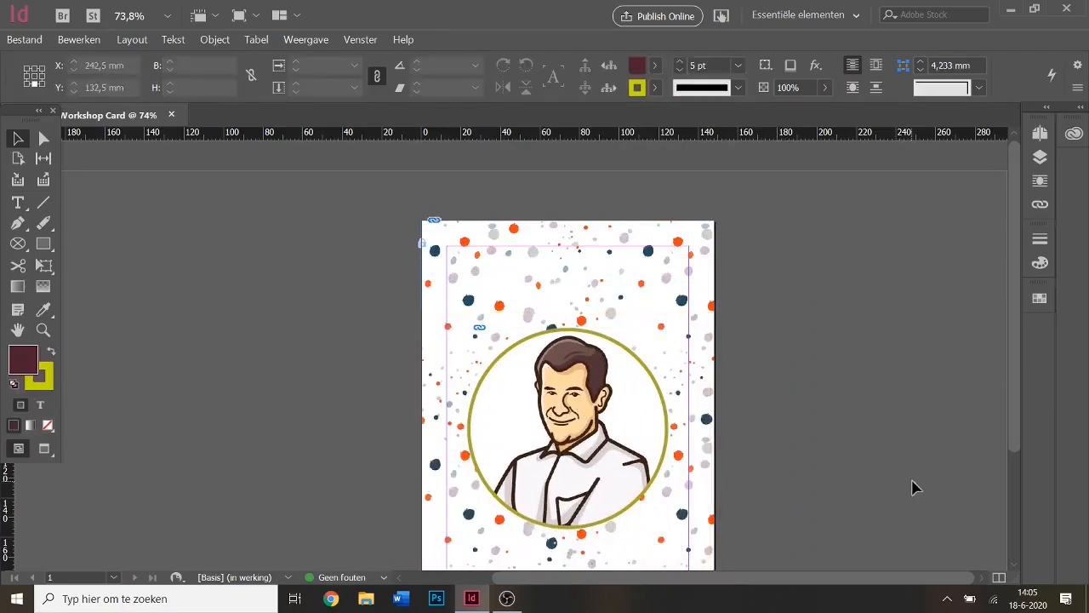
{"action": "scroll", "coordinate": [912, 480], "scroll_direction": "down", "scroll_amount": 1}
Fit the whole portrait proportionally inside the circle frame.
{"action": "left_click", "coordinate": [565, 344]}
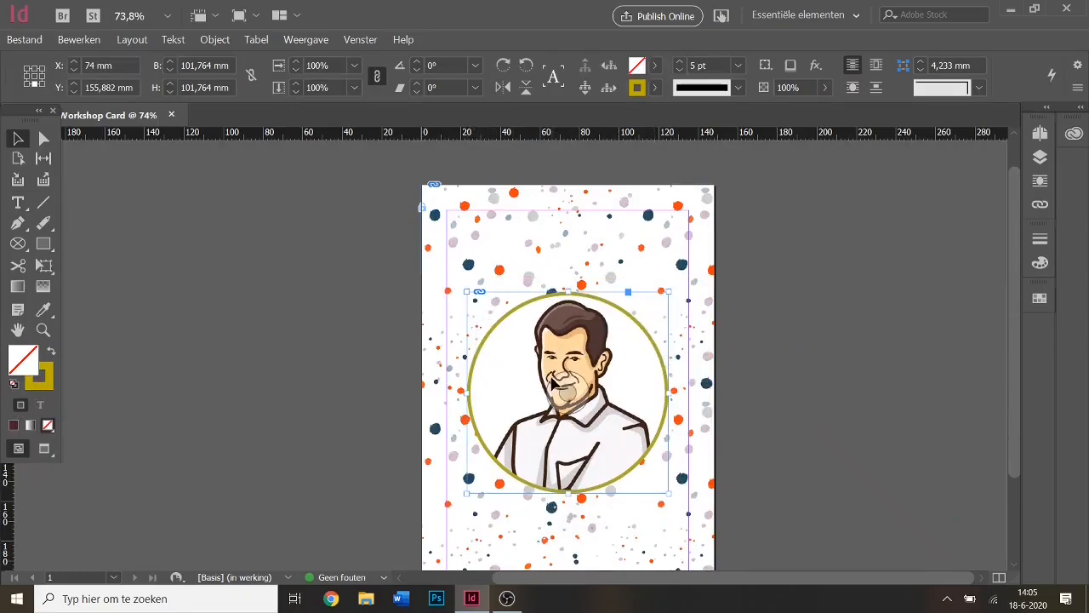
{"action": "right_click", "coordinate": [559, 339]}
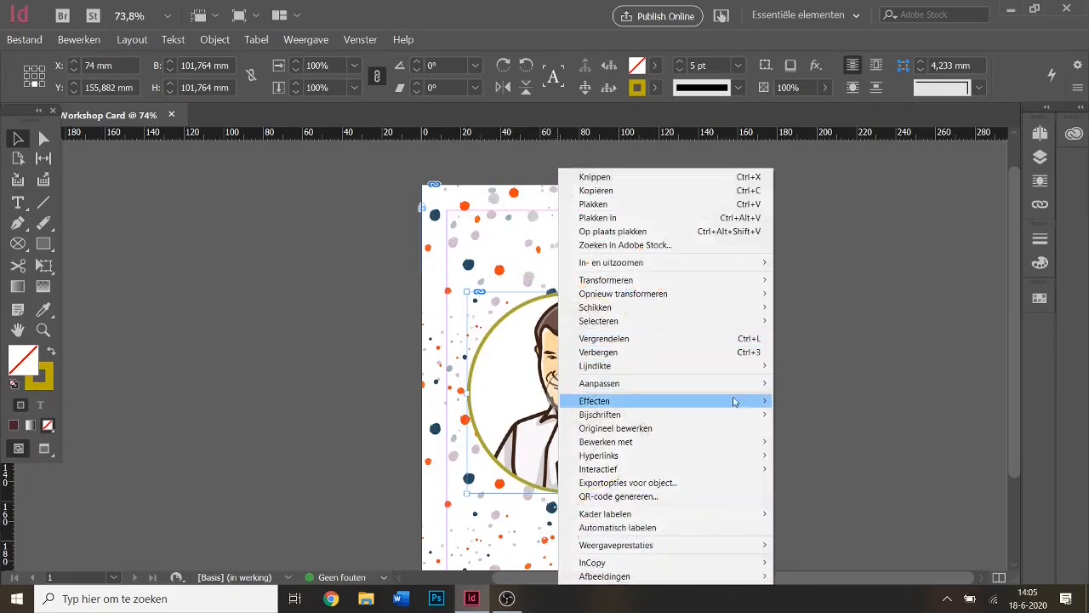
{"action": "mouse_move", "coordinate": [754, 391]}
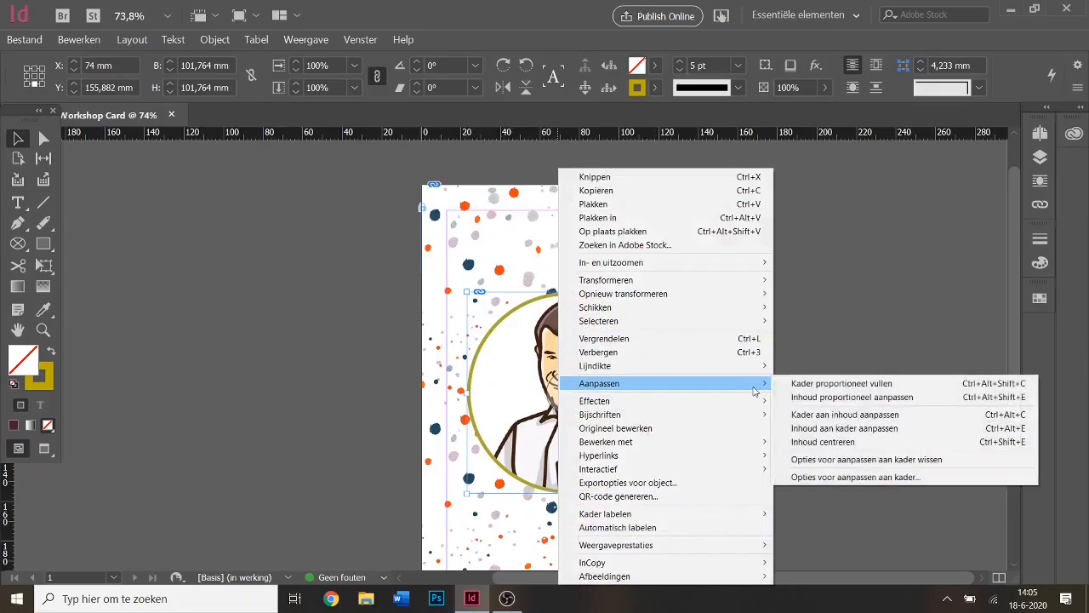
{"action": "left_click", "coordinate": [818, 384]}
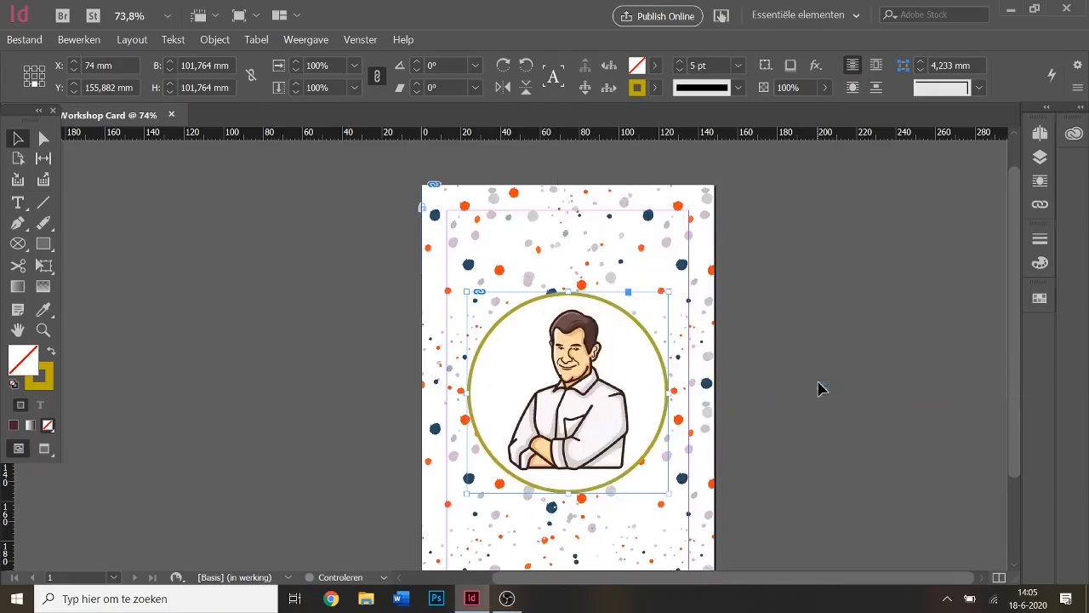
{"action": "left_click", "coordinate": [827, 388]}
{"action": "right_click", "coordinate": [624, 356]}
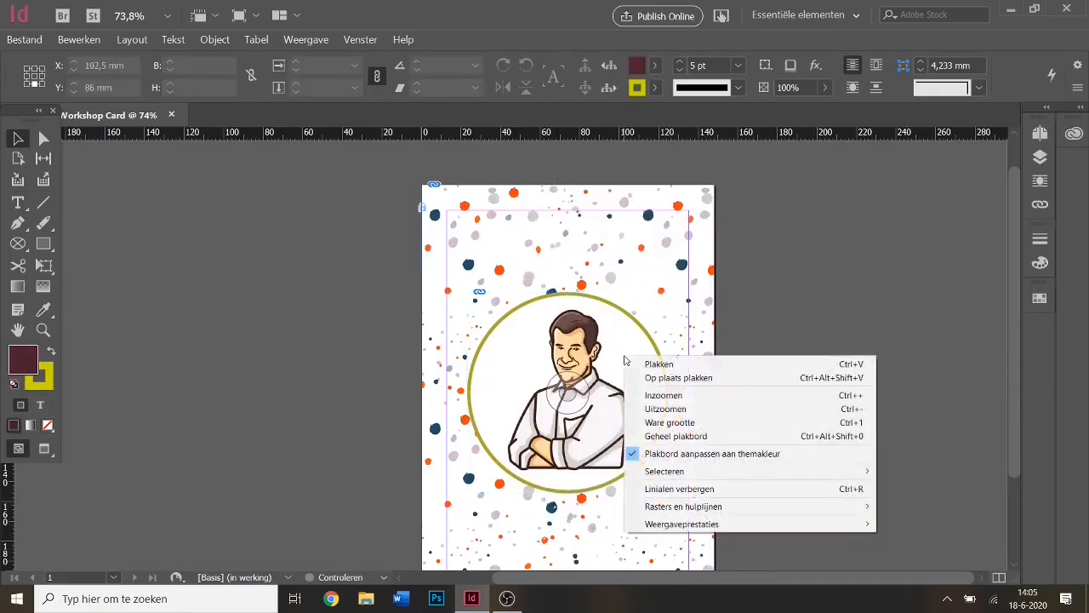
{"action": "left_click", "coordinate": [617, 348]}
{"action": "right_click", "coordinate": [617, 349]}
{"action": "mouse_move", "coordinate": [715, 382]}
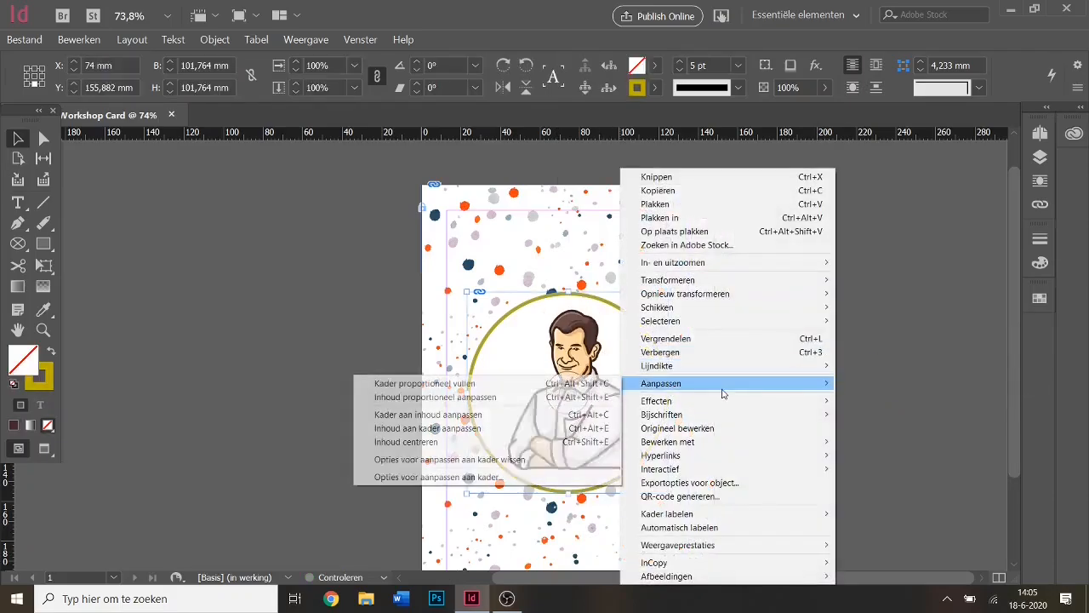
{"action": "left_click", "coordinate": [511, 394]}
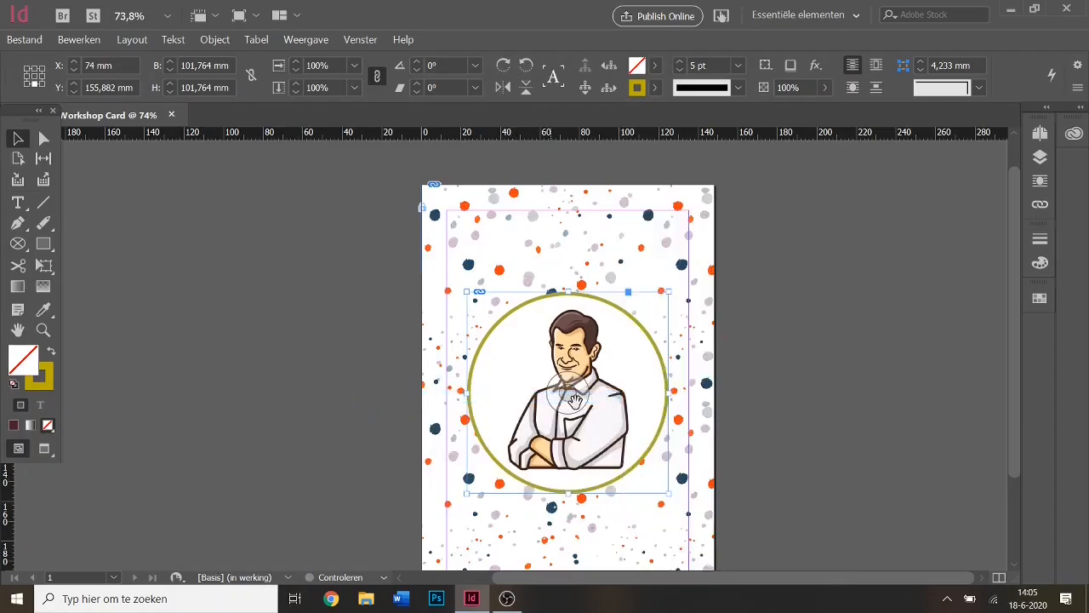
{"action": "left_click", "coordinate": [855, 266]}
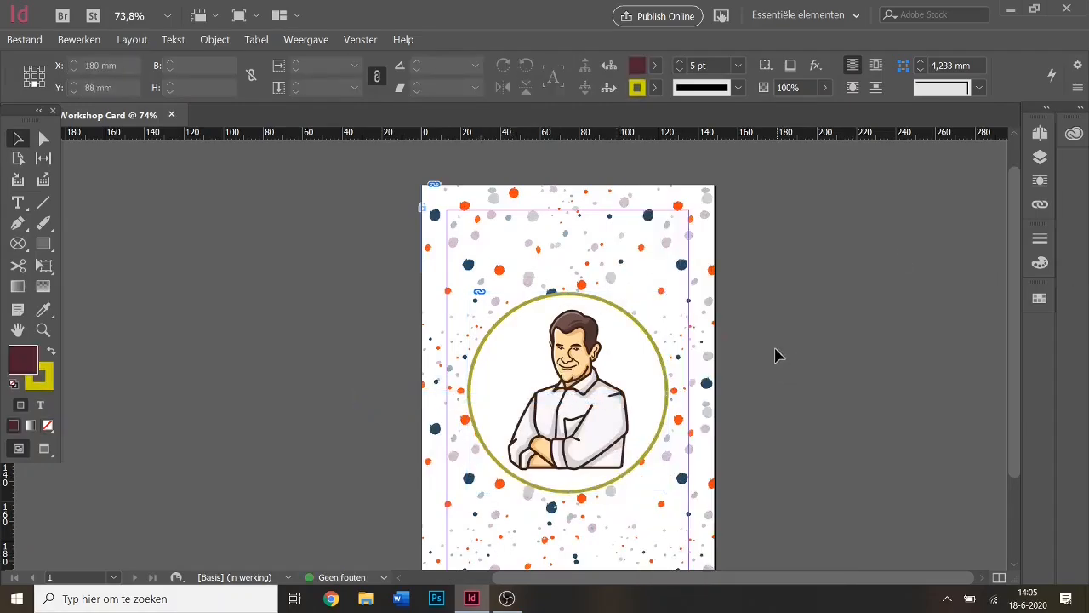
{"action": "scroll", "coordinate": [893, 298], "scroll_direction": "down", "scroll_amount": 1}
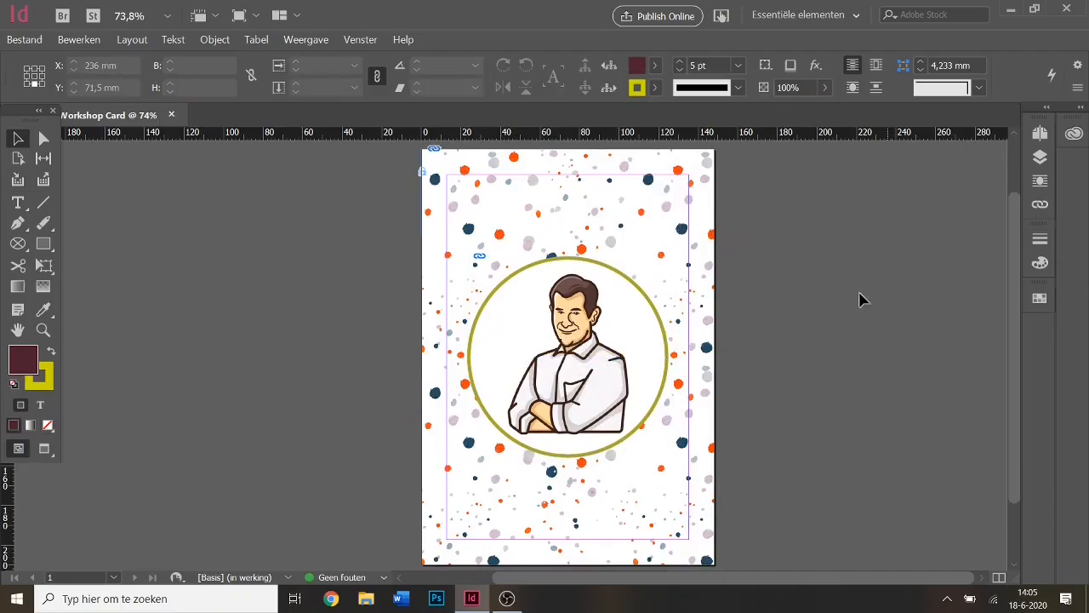
{"action": "scroll", "coordinate": [808, 317], "scroll_direction": "down", "scroll_amount": 1}
{"action": "scroll", "coordinate": [808, 317], "scroll_direction": "up", "scroll_amount": 2}
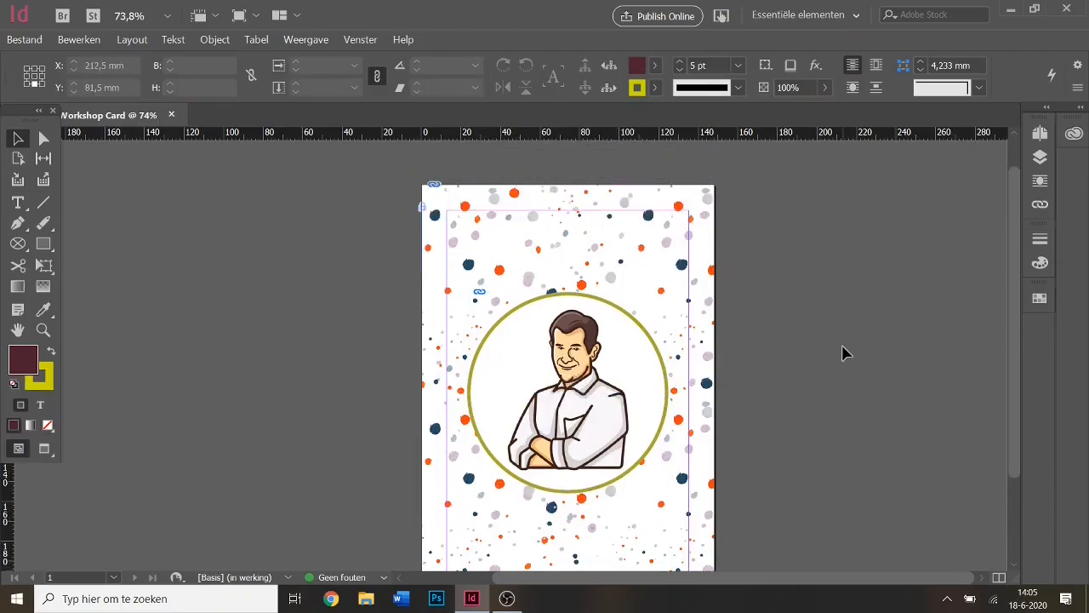
{"action": "left_click_drag", "start_coordinate": [594, 364], "coordinate": [594, 364]}
{"action": "left_click", "coordinate": [808, 362]}
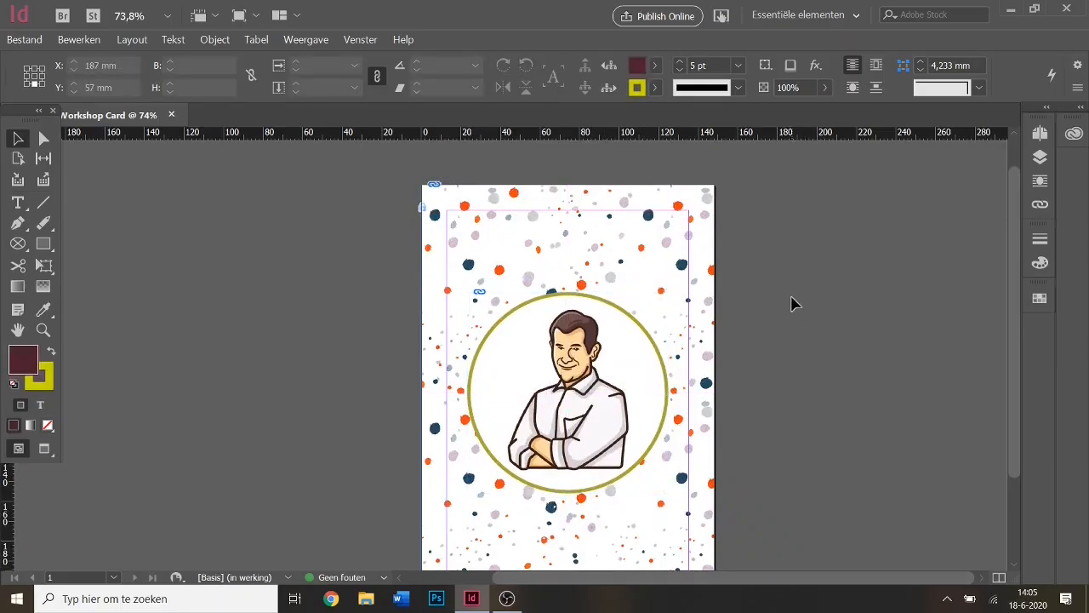
{"action": "scroll", "coordinate": [799, 279], "scroll_direction": "down", "scroll_amount": 1}
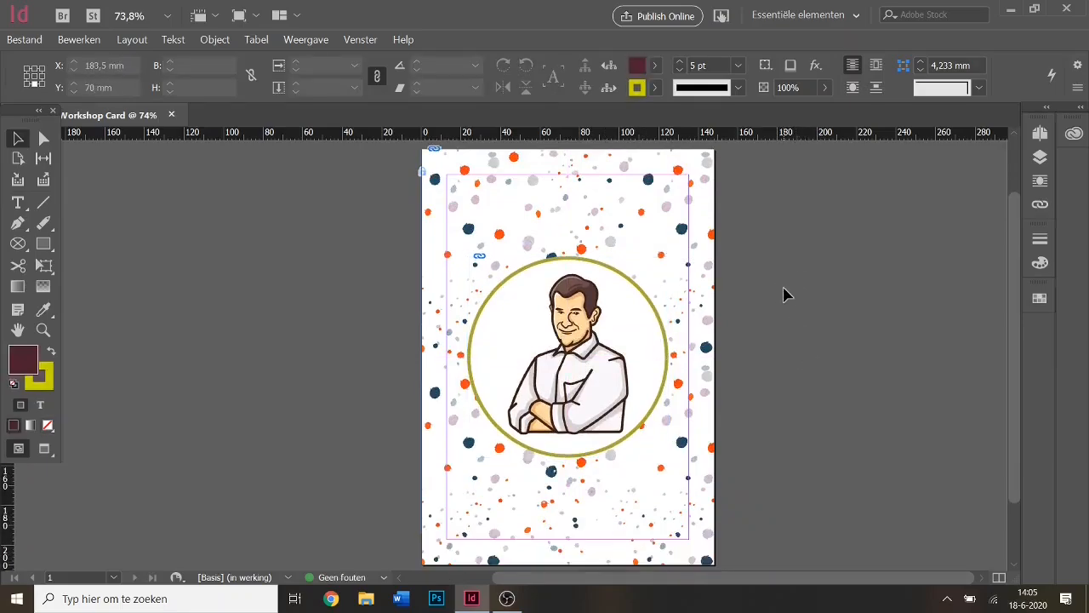
{"action": "scroll", "coordinate": [770, 291], "scroll_direction": "up", "scroll_amount": 1}
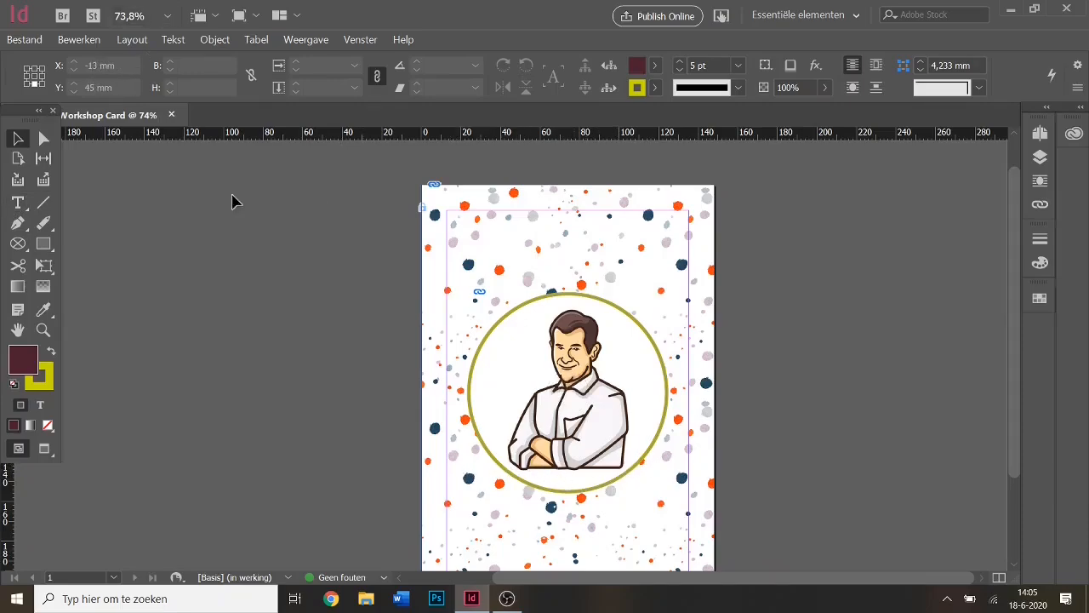
{"action": "scroll", "coordinate": [618, 463], "scroll_direction": "down", "scroll_amount": 1}
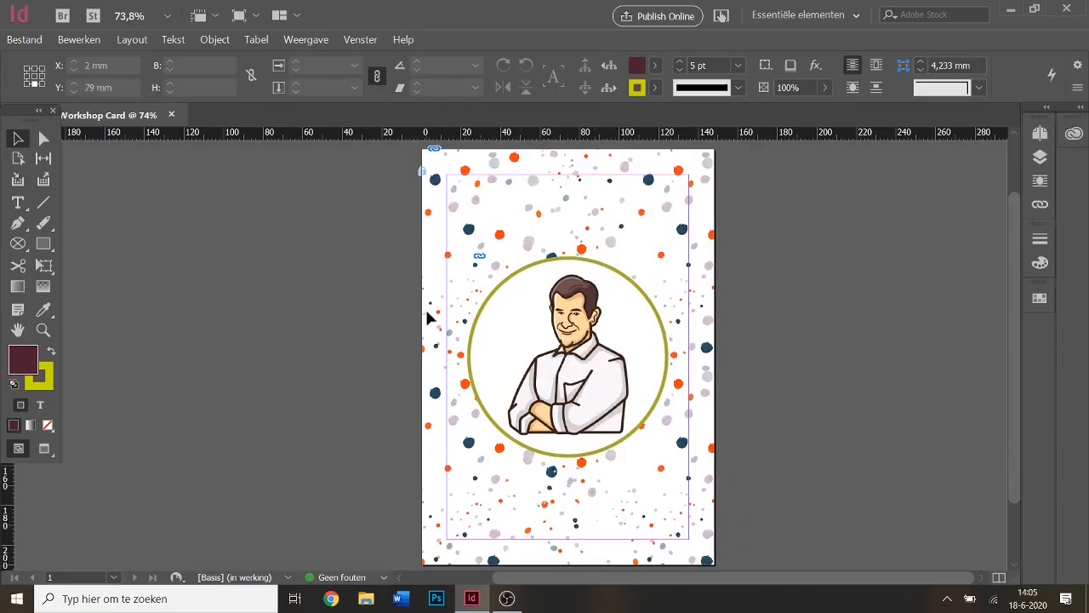
Zoom the view to 200% and bring the portrait circle into view.
{"action": "left_click", "coordinate": [131, 17]}
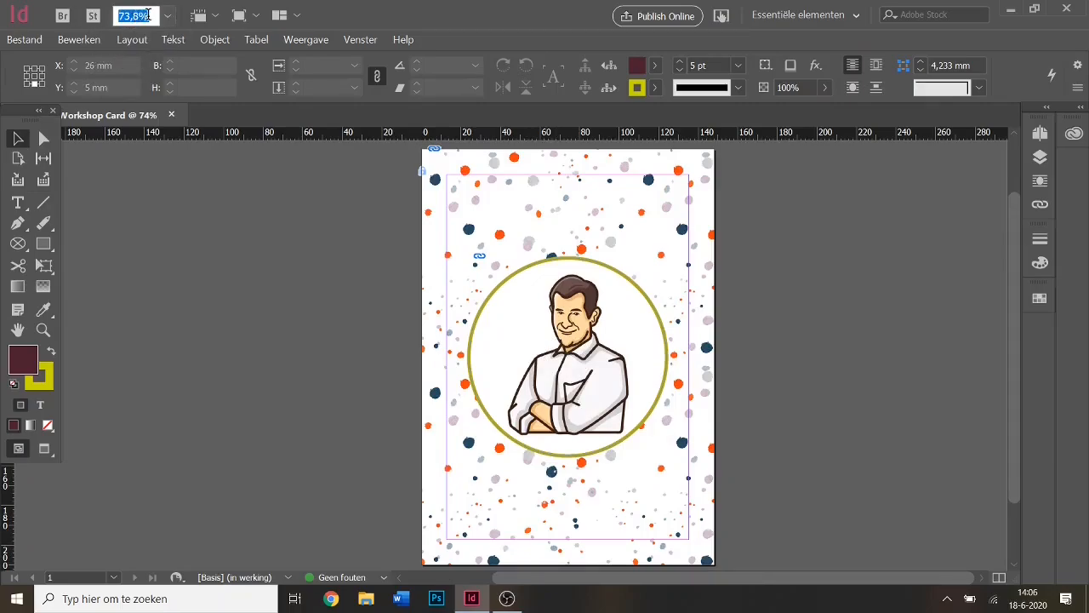
{"action": "type", "text": "200"}
{"action": "key", "text": "Return"}
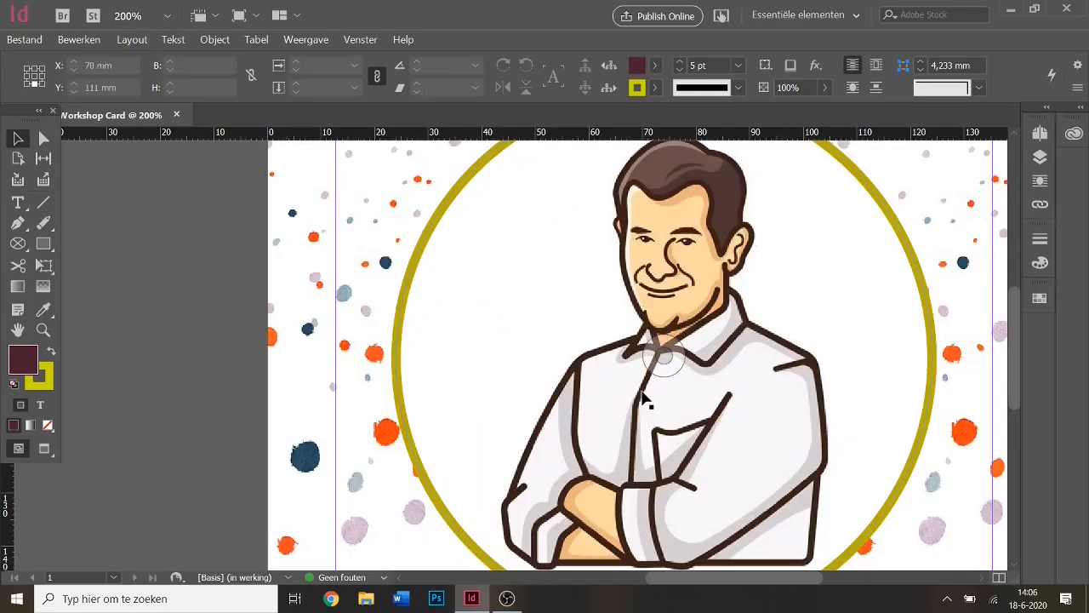
{"action": "scroll", "coordinate": [778, 356], "scroll_direction": "down", "scroll_amount": 1}
{"action": "scroll", "coordinate": [778, 356], "scroll_direction": "down", "scroll_amount": 4}
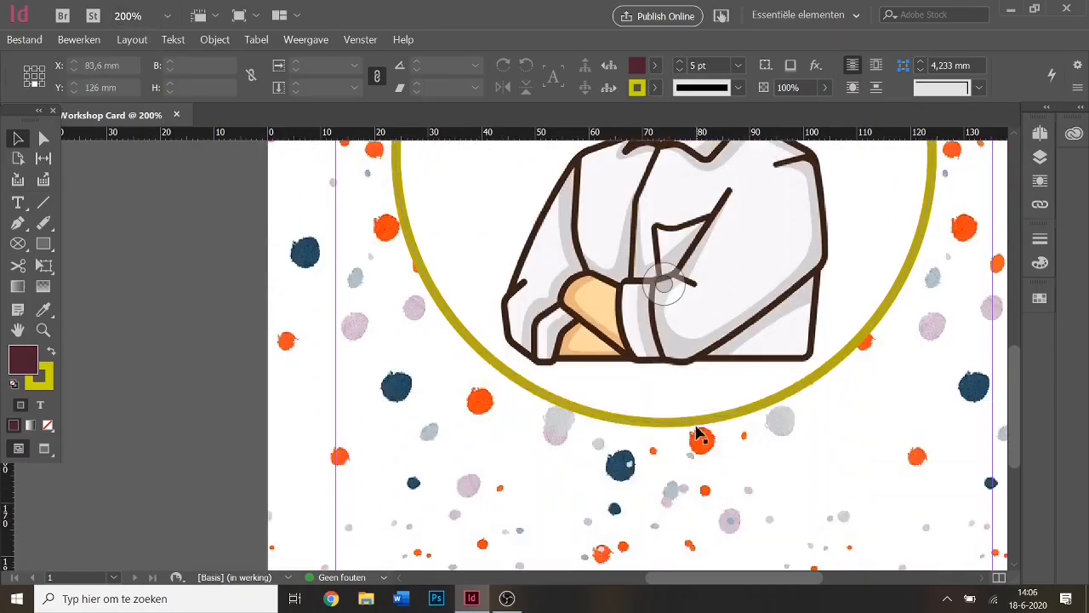
{"action": "scroll", "coordinate": [698, 437], "scroll_direction": "up", "scroll_amount": 4}
{"action": "scroll", "coordinate": [695, 436], "scroll_direction": "up", "scroll_amount": 5}
{"action": "scroll", "coordinate": [696, 425], "scroll_direction": "down", "scroll_amount": 7}
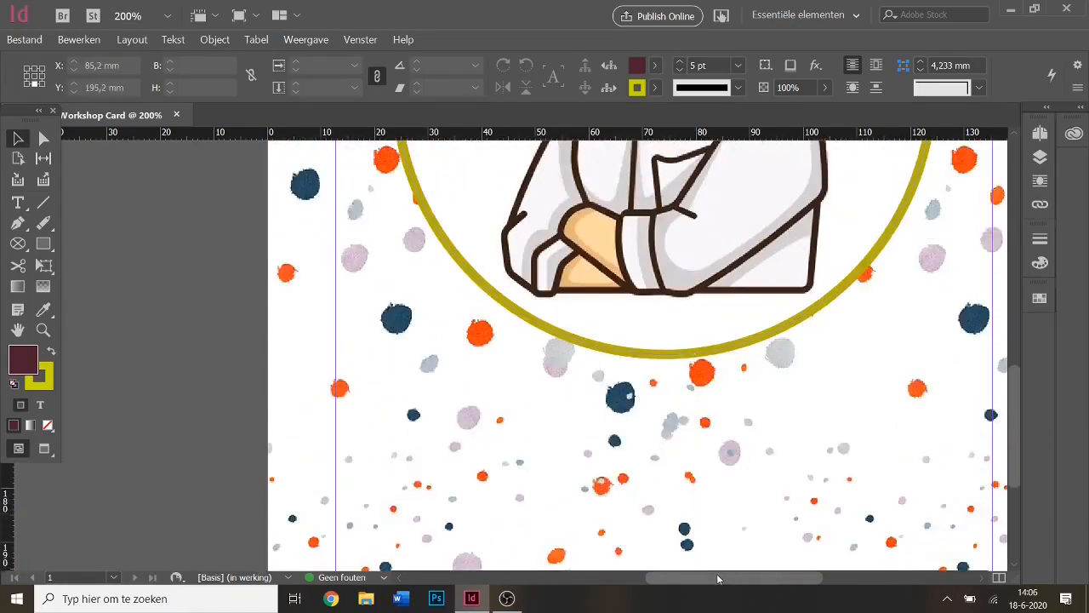
{"action": "mouse_move", "coordinate": [717, 577]}
{"action": "left_mouse_down"}
{"action": "mouse_move", "coordinate": [748, 568]}
{"action": "mouse_move", "coordinate": [735, 570]}
{"action": "left_mouse_up"}
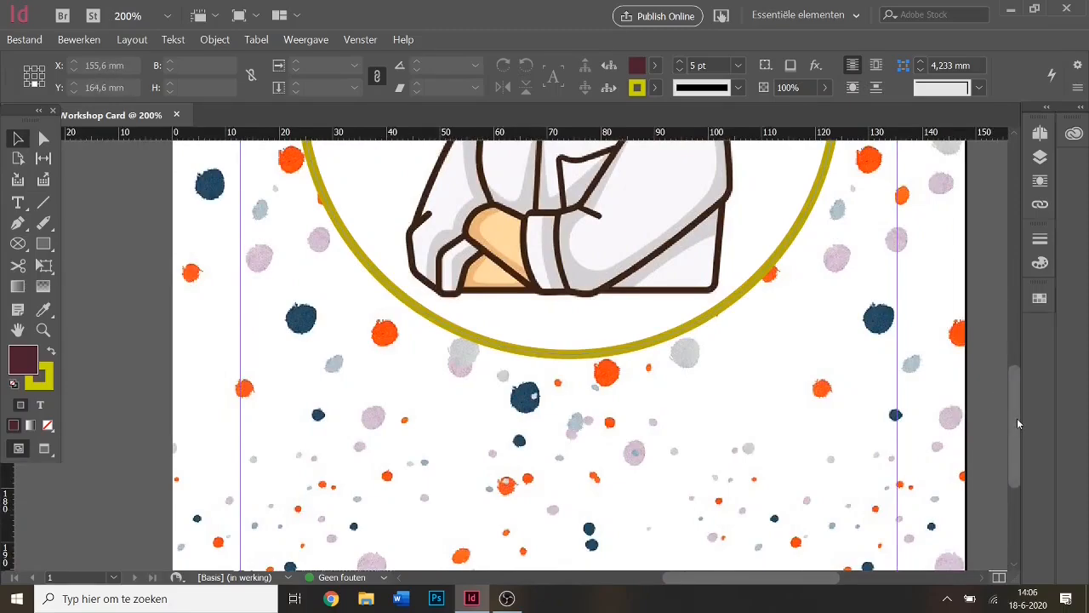
{"action": "left_click_drag", "start_coordinate": [1017, 423], "coordinate": [1015, 392]}
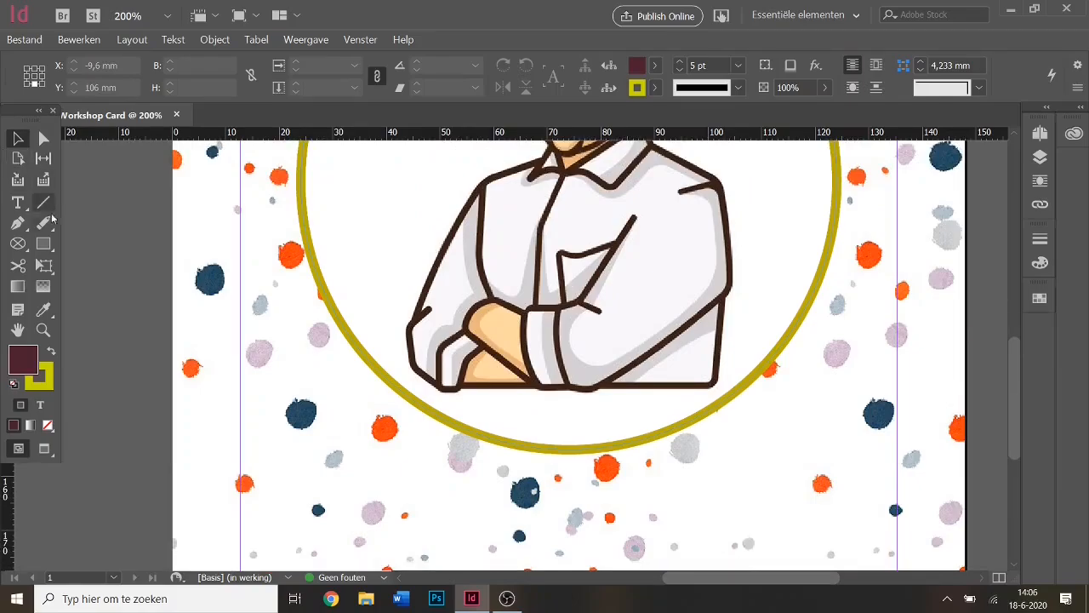
Lock the portrait circle frame in place via Object > Vergrendelen.
{"action": "left_click", "coordinate": [361, 224]}
{"action": "right_click", "coordinate": [361, 224]}
{"action": "left_click", "coordinate": [336, 223]}
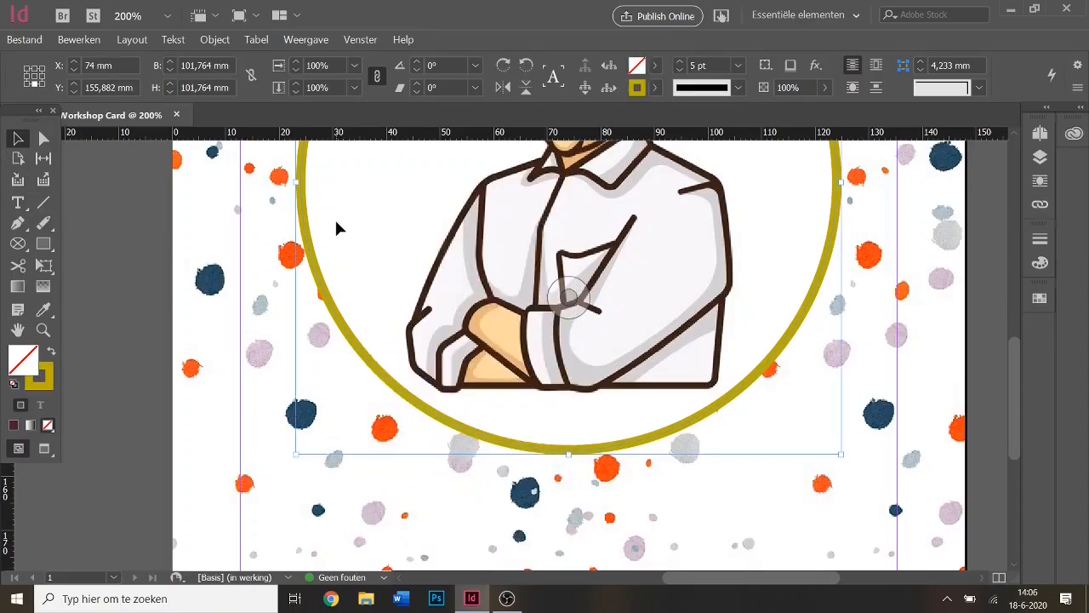
{"action": "left_click", "coordinate": [215, 39]}
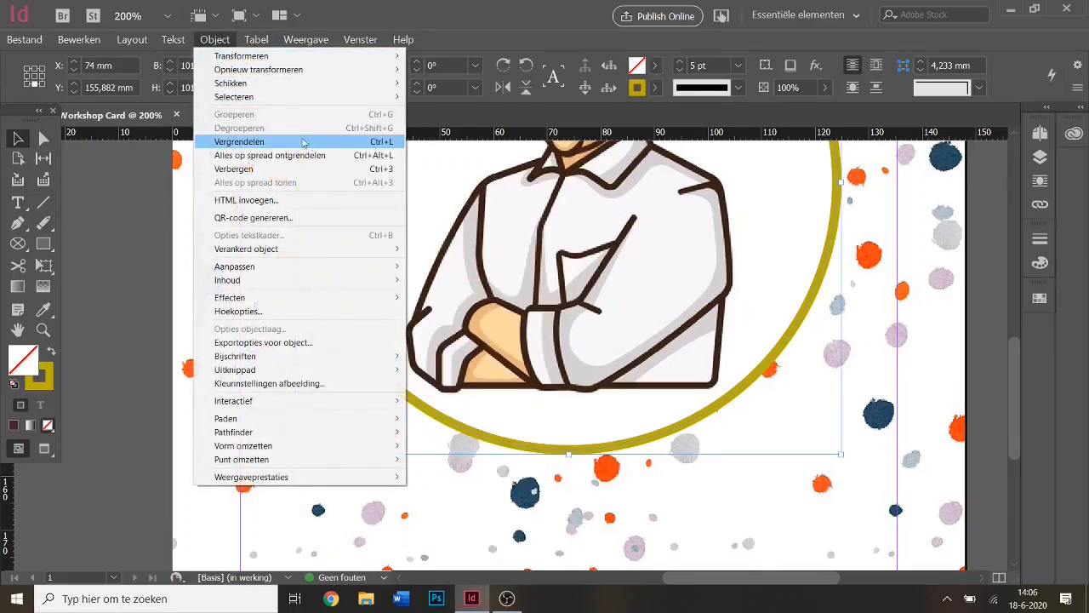
{"action": "left_click", "coordinate": [332, 143]}
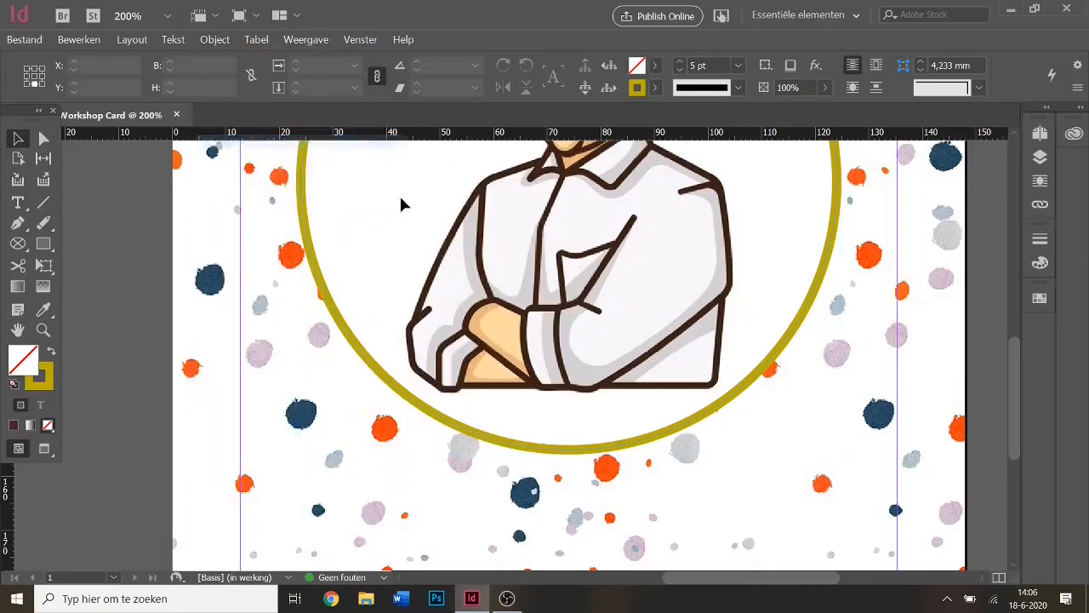
{"action": "scroll", "coordinate": [221, 231], "scroll_direction": "up", "scroll_amount": 4}
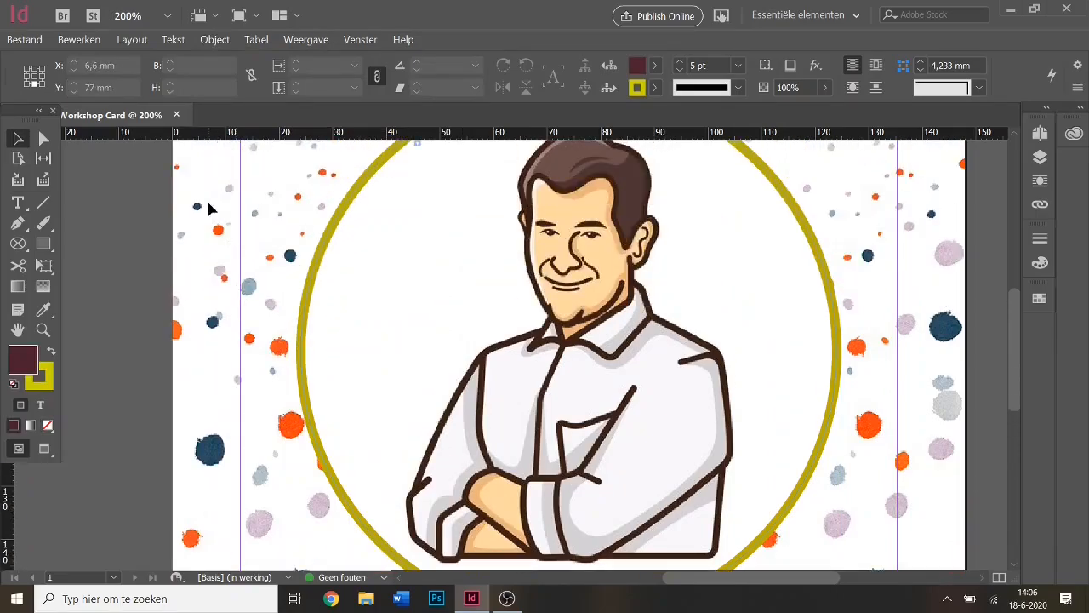
{"action": "scroll", "coordinate": [810, 432], "scroll_direction": "down", "scroll_amount": 2}
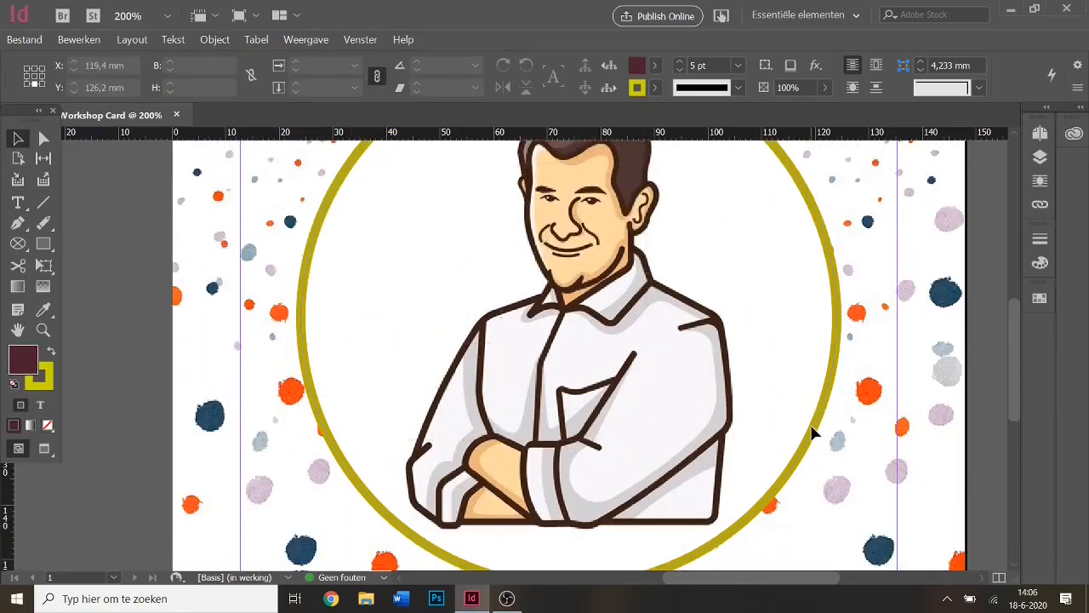
{"action": "scroll", "coordinate": [765, 289], "scroll_direction": "down", "scroll_amount": 1}
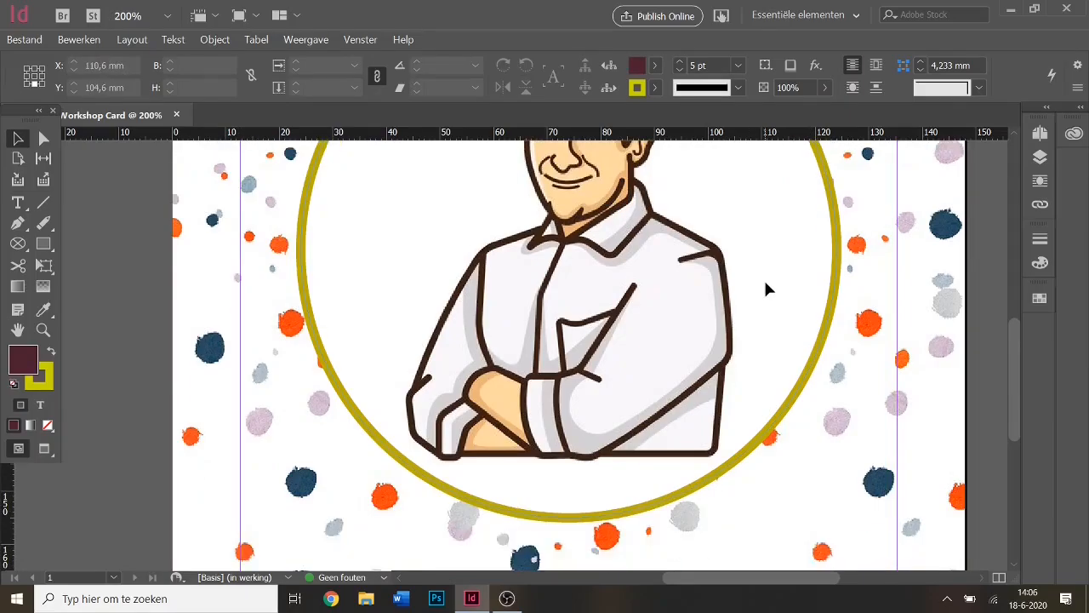
Choose the Rectangle tool and set the stroke colour to None.
{"action": "left_click", "coordinate": [44, 246]}
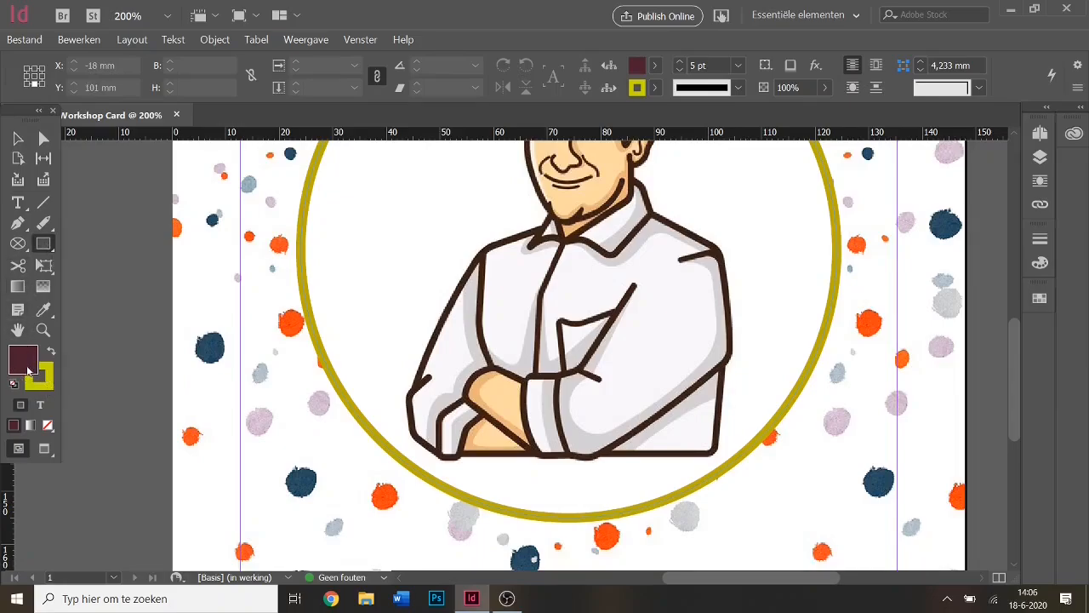
{"action": "double_click", "coordinate": [49, 384]}
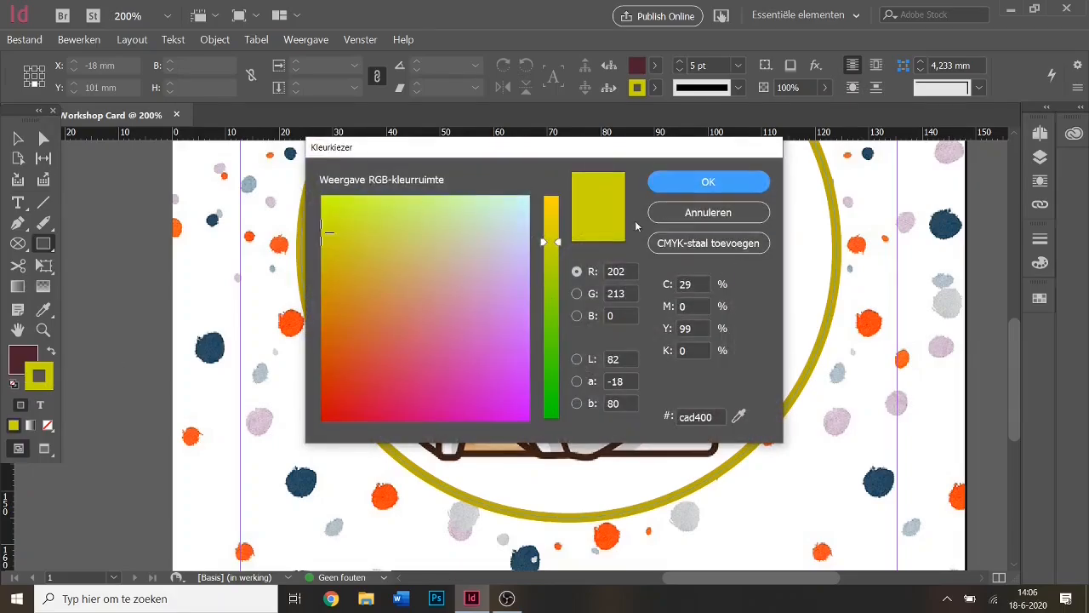
{"action": "left_click", "coordinate": [722, 213]}
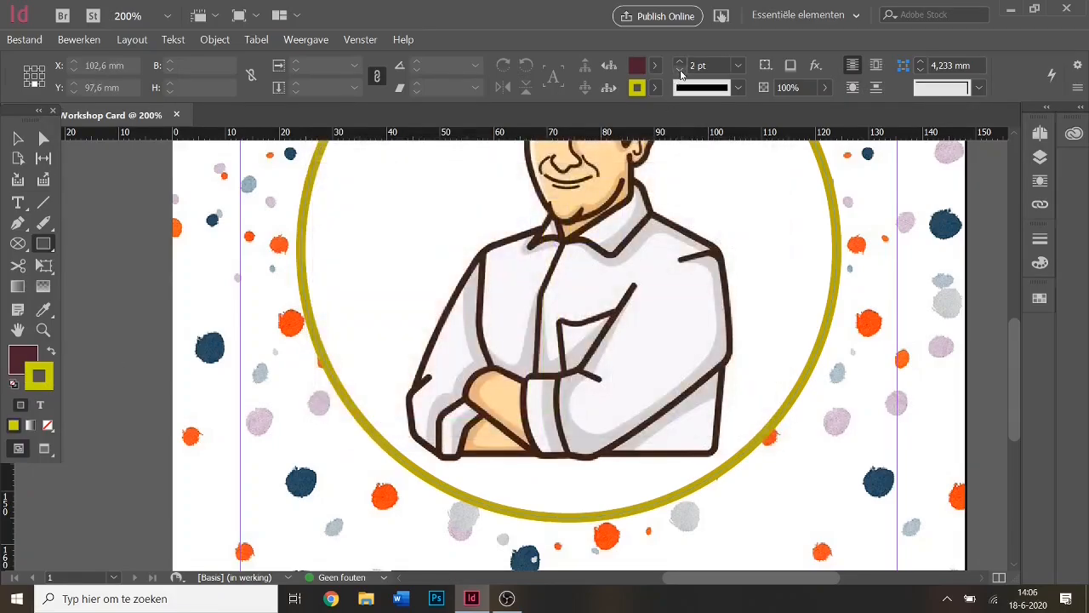
{"action": "key", "text": "slash"}
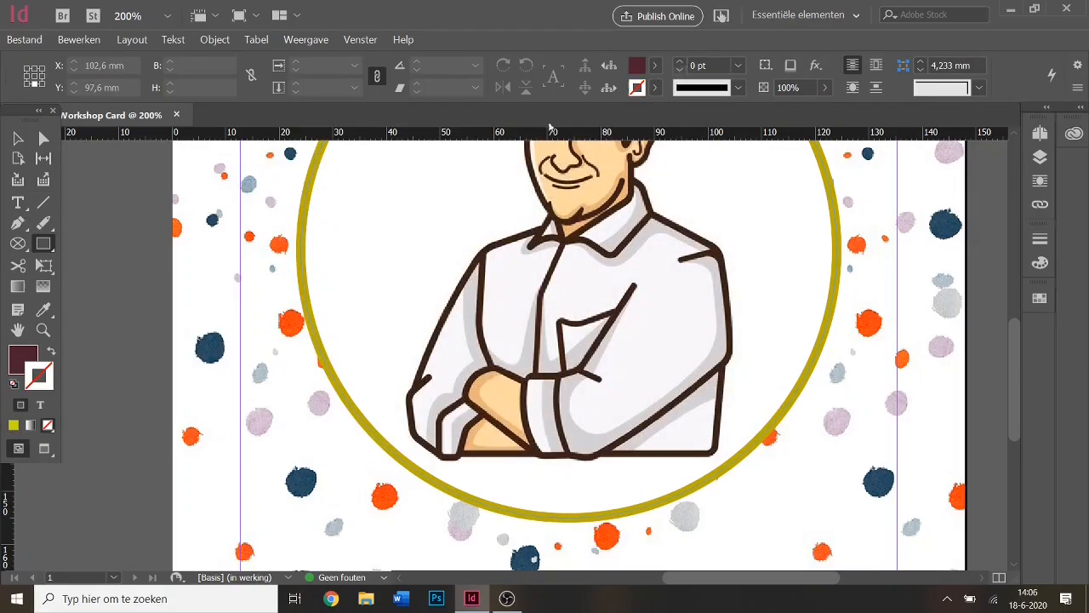
Set the fill colour to bright red ee202f (R 238, G 32, B 47).
{"action": "left_click", "coordinate": [26, 357]}
{"action": "double_click", "coordinate": [24, 363]}
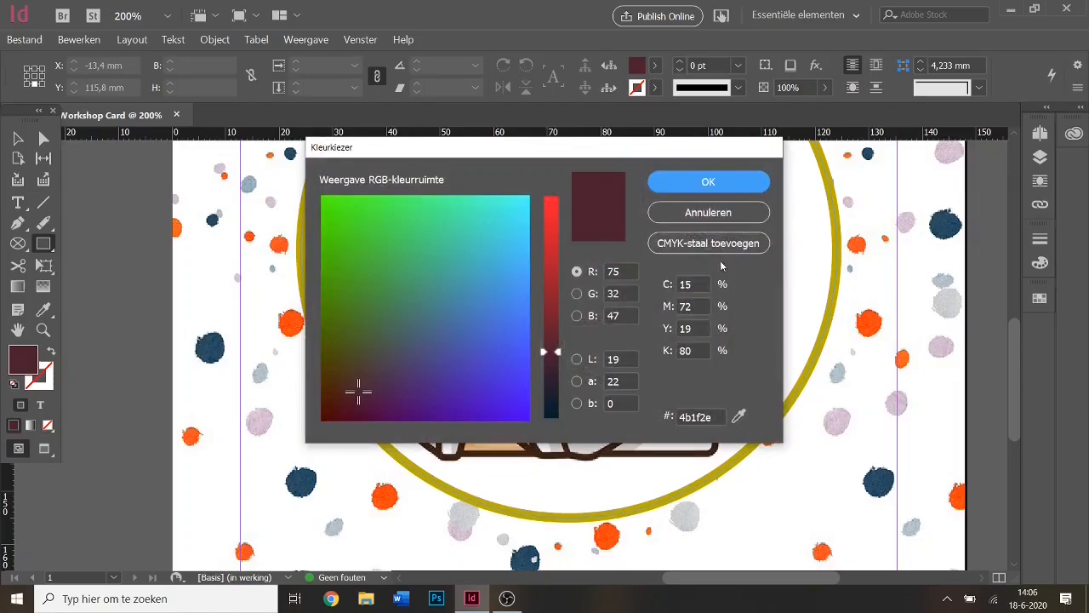
{"action": "left_click", "coordinate": [550, 239]}
{"action": "left_click", "coordinate": [547, 215]}
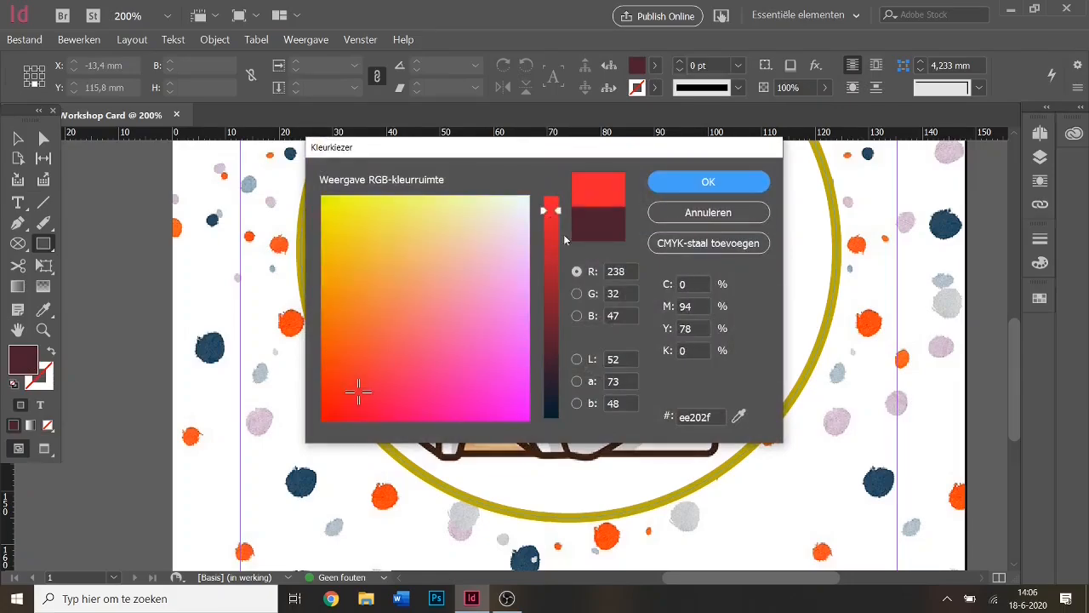
{"action": "left_click", "coordinate": [708, 181]}
{"action": "scroll", "coordinate": [646, 321], "scroll_direction": "down", "scroll_amount": 1}
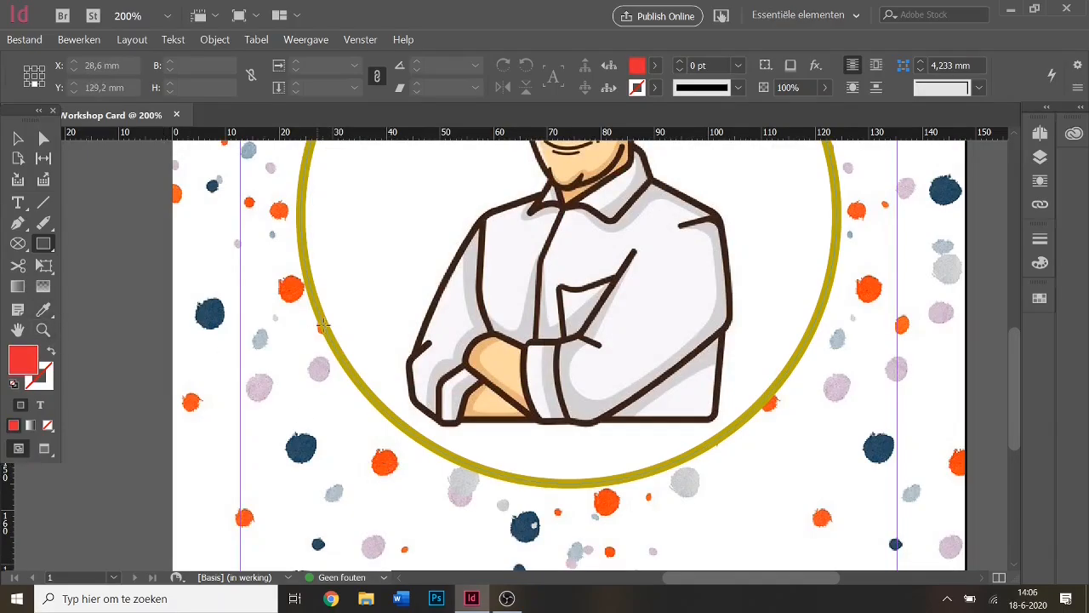
Unlock everything on the spread and select the confetti background frame.
{"action": "left_click", "coordinate": [43, 310]}
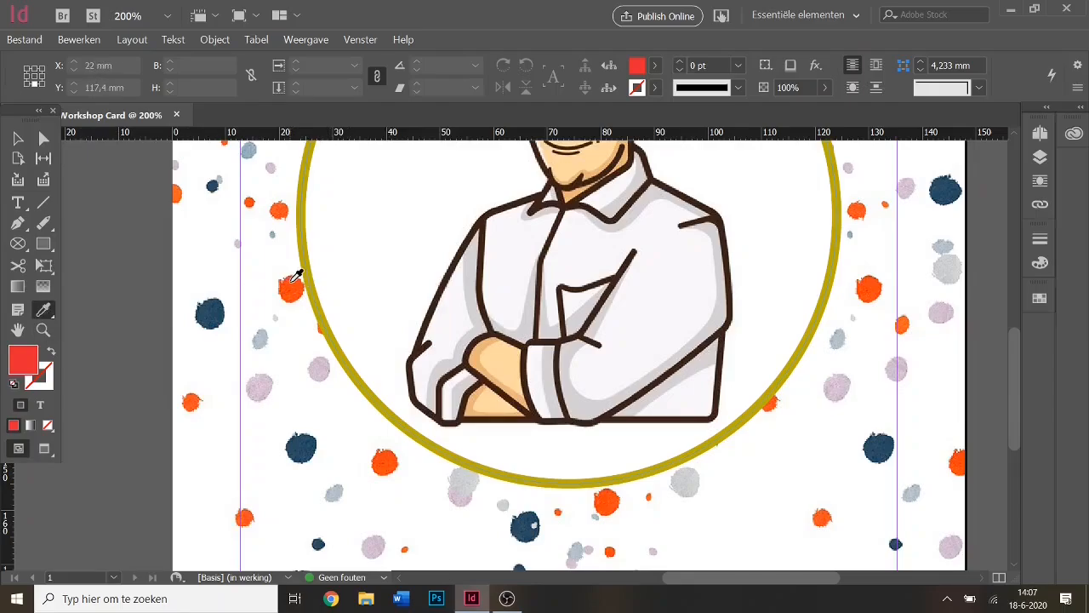
{"action": "left_click", "coordinate": [315, 367]}
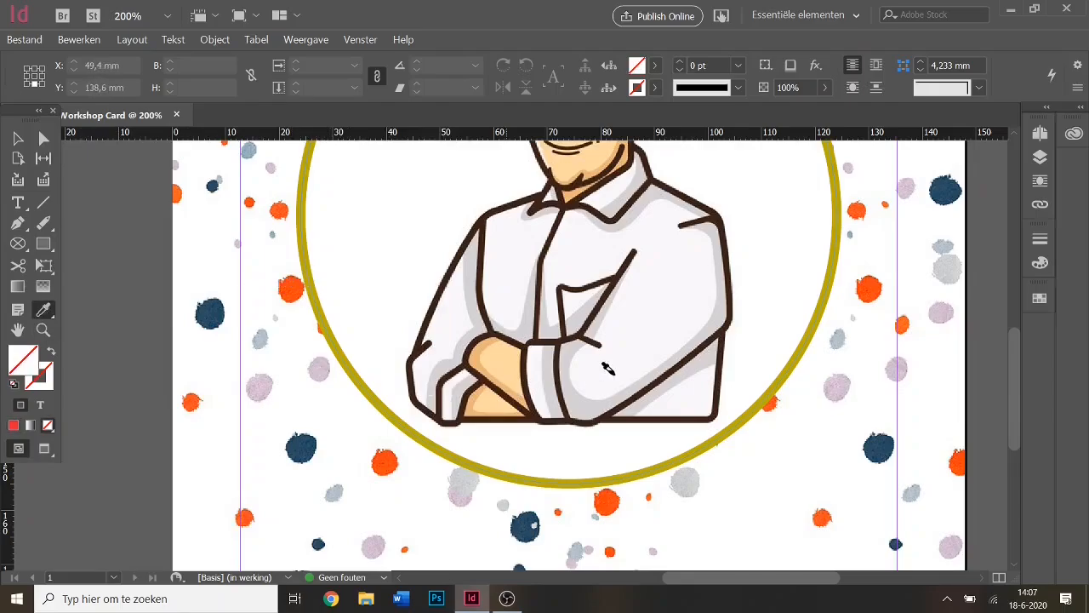
{"action": "left_click", "coordinate": [204, 40]}
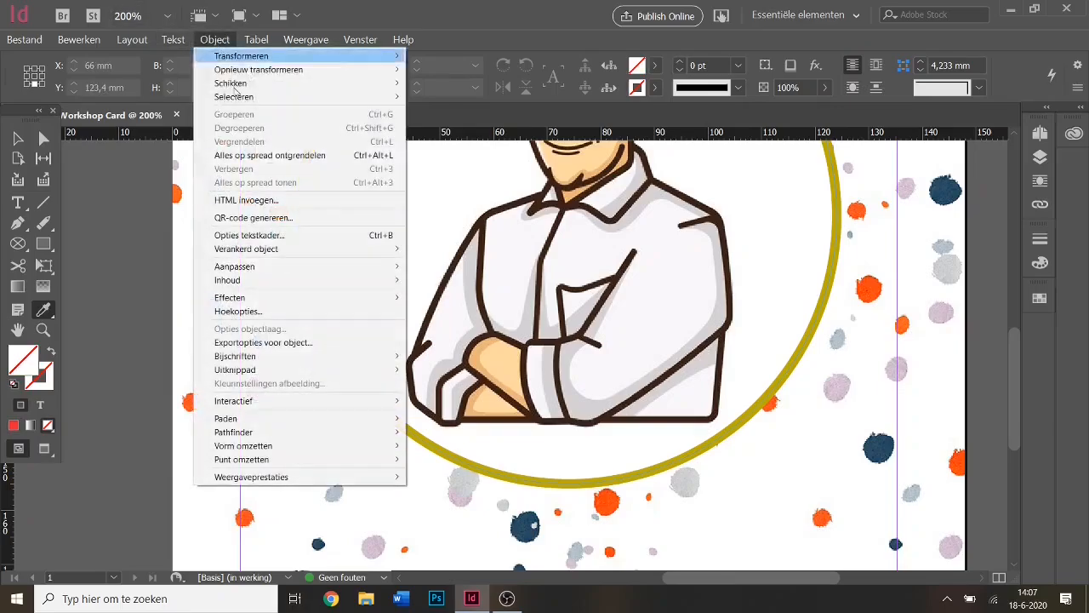
{"action": "left_click", "coordinate": [247, 150]}
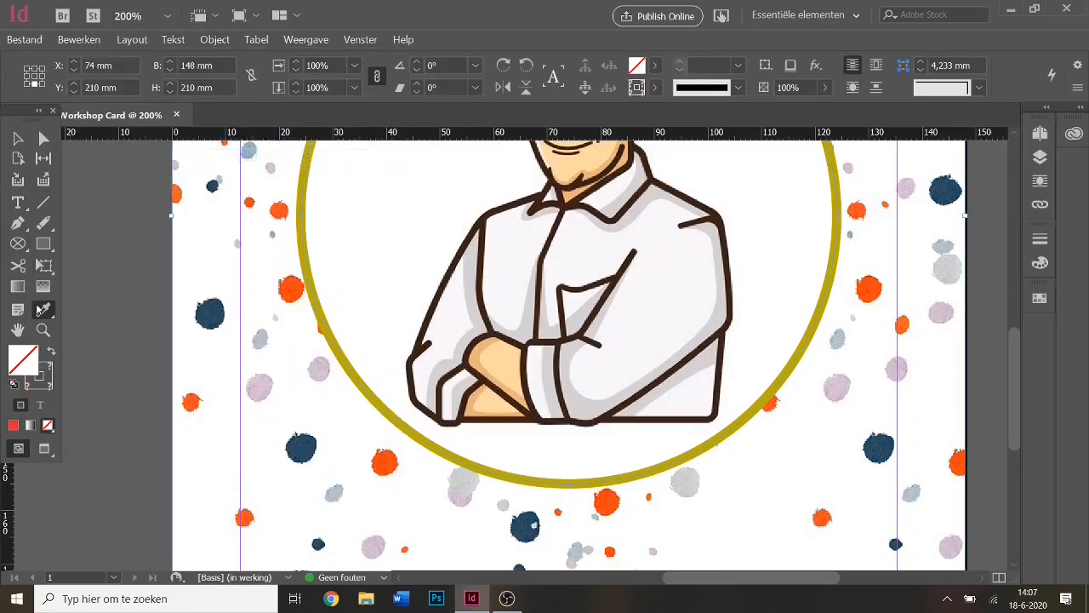
{"action": "left_click", "coordinate": [15, 137]}
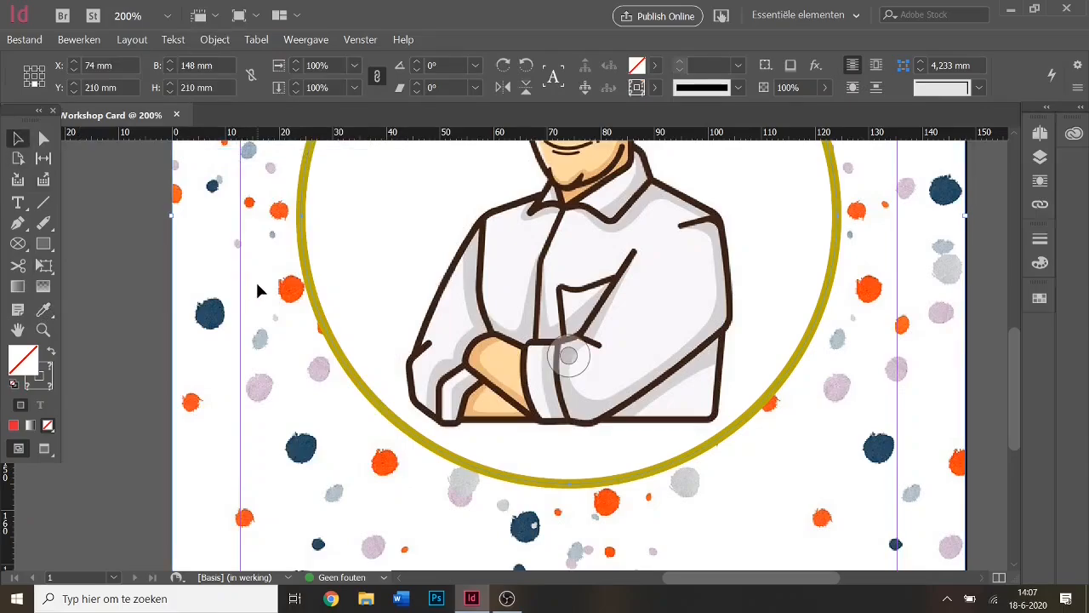
{"action": "left_click", "coordinate": [131, 296]}
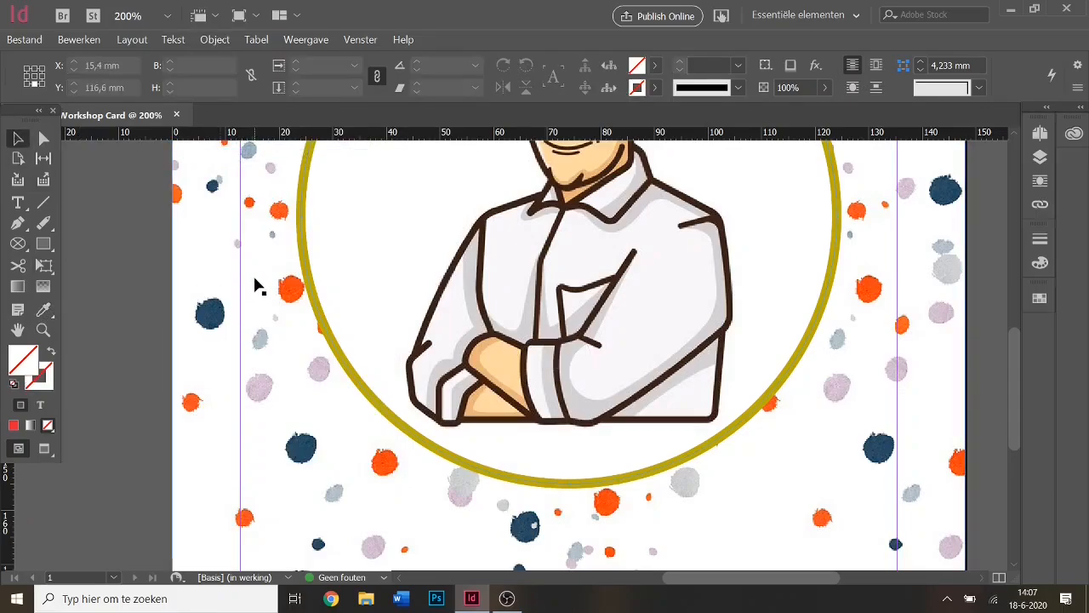
{"action": "left_click", "coordinate": [174, 259]}
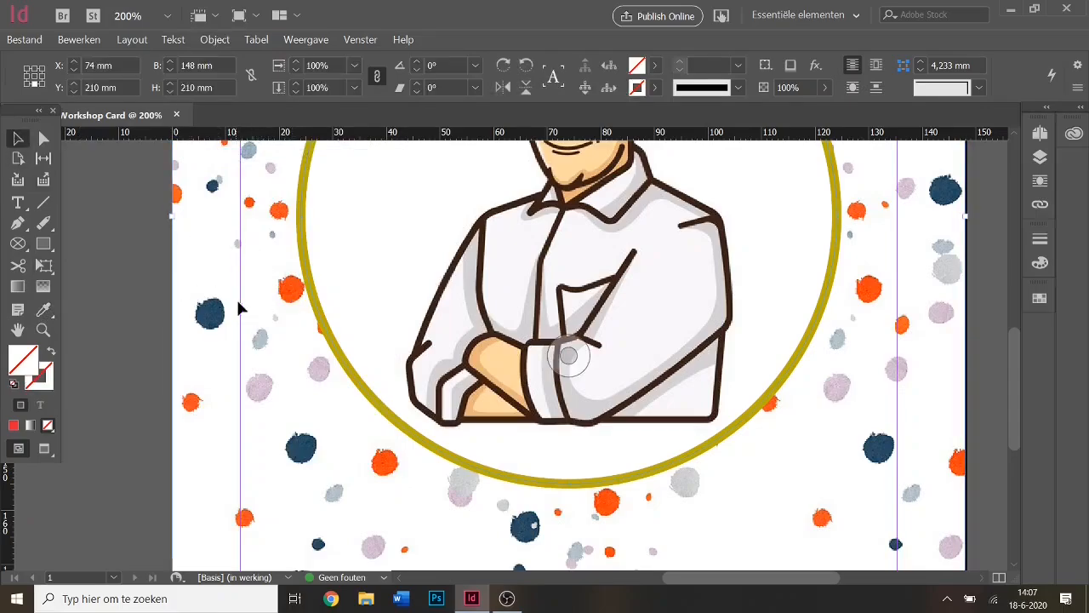
Sample a confetti dot's orange as the fill colour with the Eyedropper.
{"action": "left_click", "coordinate": [45, 244]}
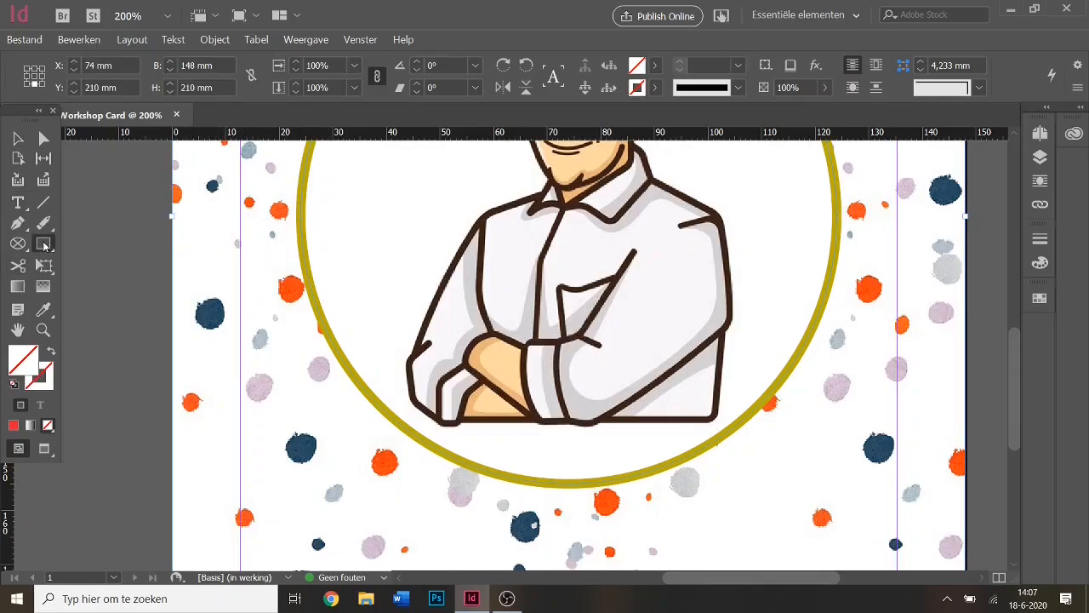
{"action": "left_click", "coordinate": [42, 309]}
{"action": "left_click", "coordinate": [290, 291]}
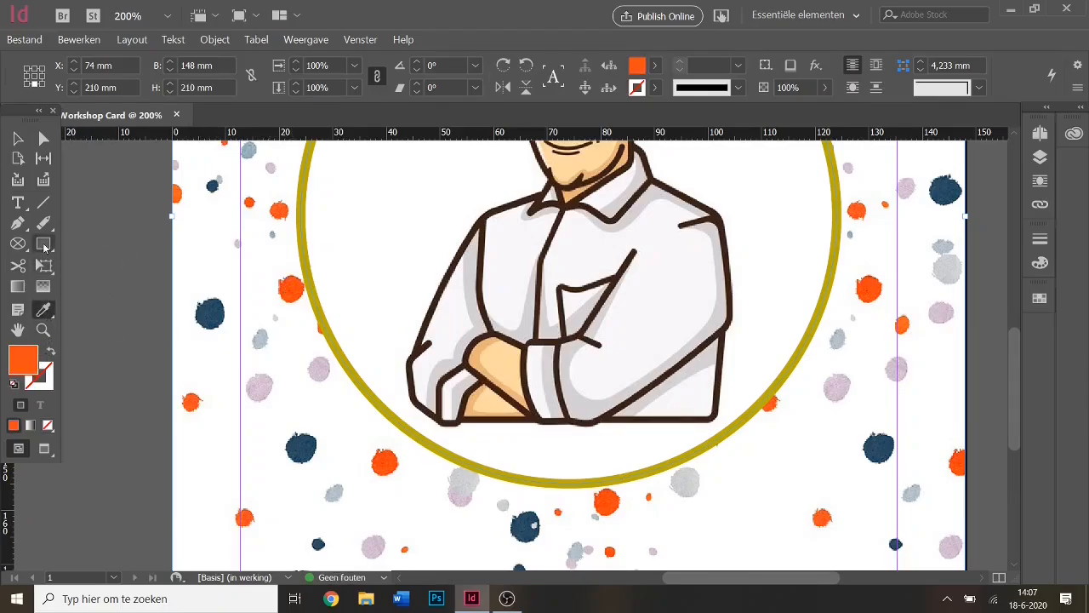
{"action": "left_click", "coordinate": [43, 244]}
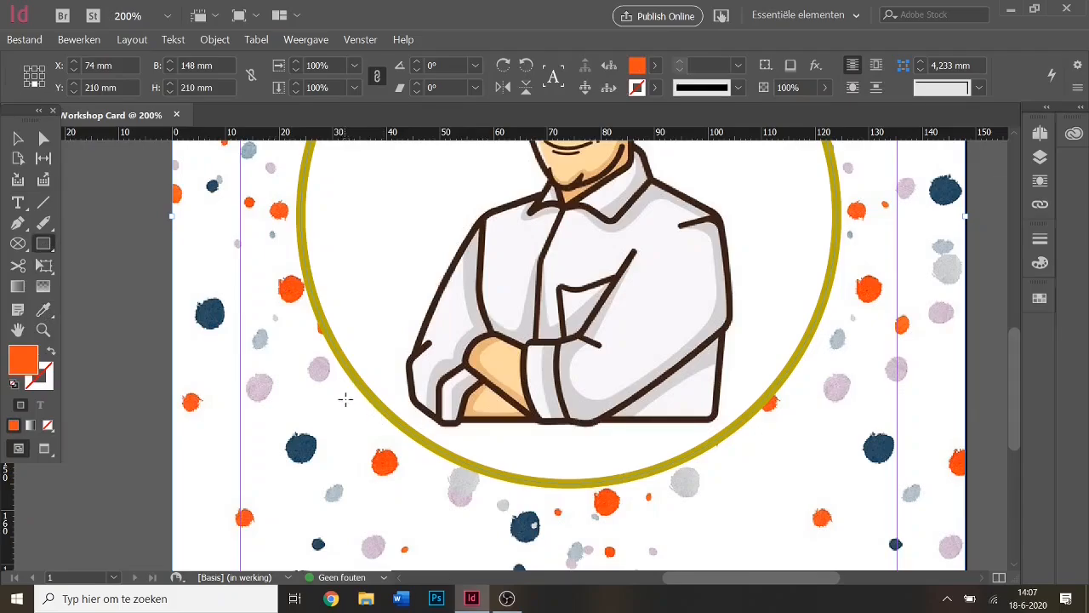
Draw a ribbon rectangle across the portrait's bottom and fill it orange.
{"action": "left_click_drag", "start_coordinate": [345, 398], "coordinate": [766, 451]}
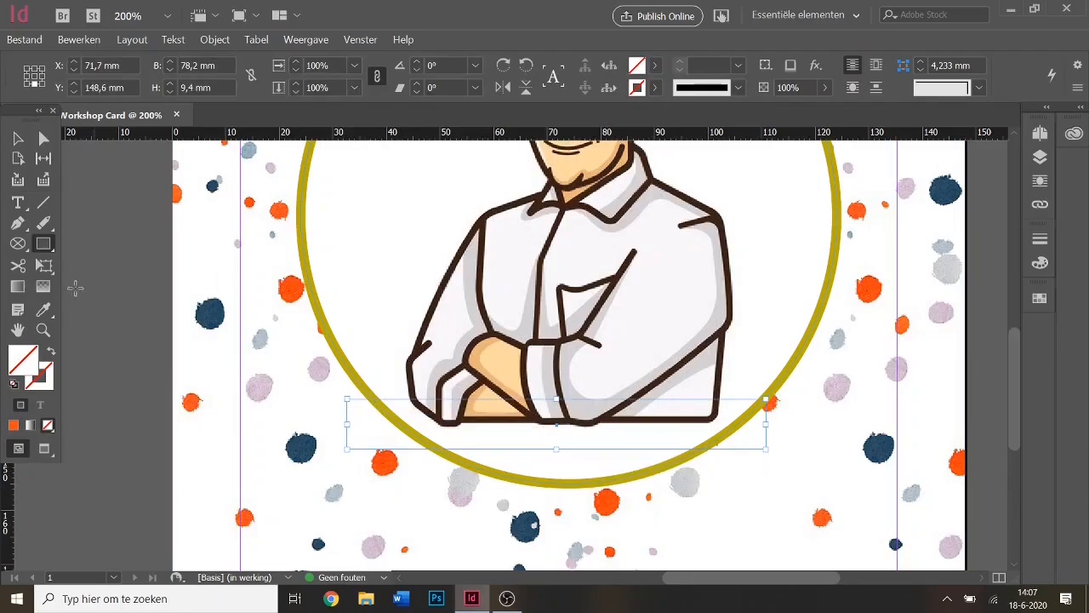
{"action": "left_click", "coordinate": [17, 139]}
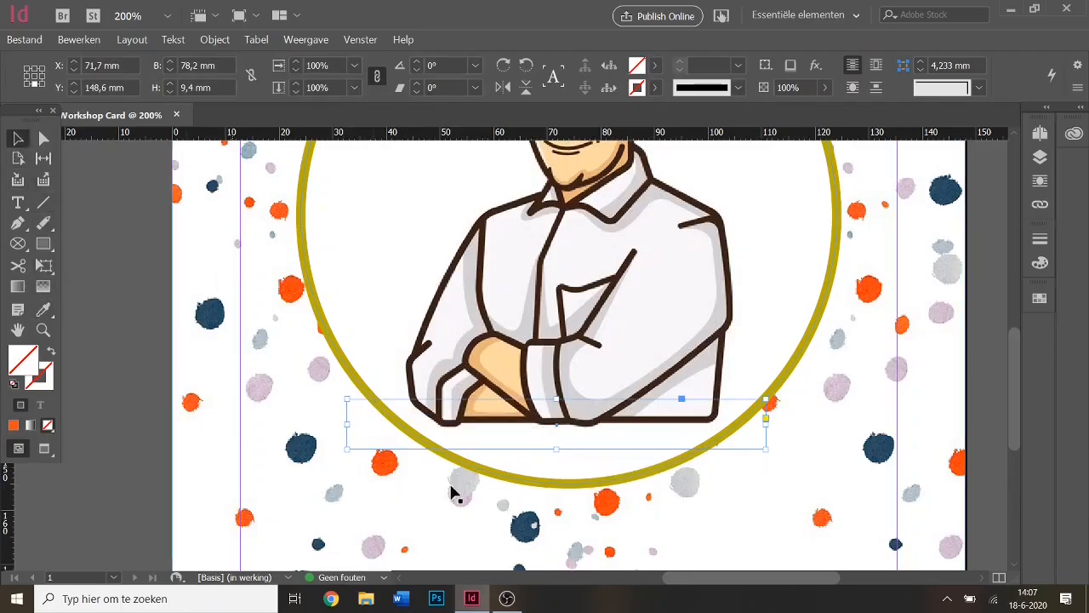
{"action": "left_click", "coordinate": [14, 425]}
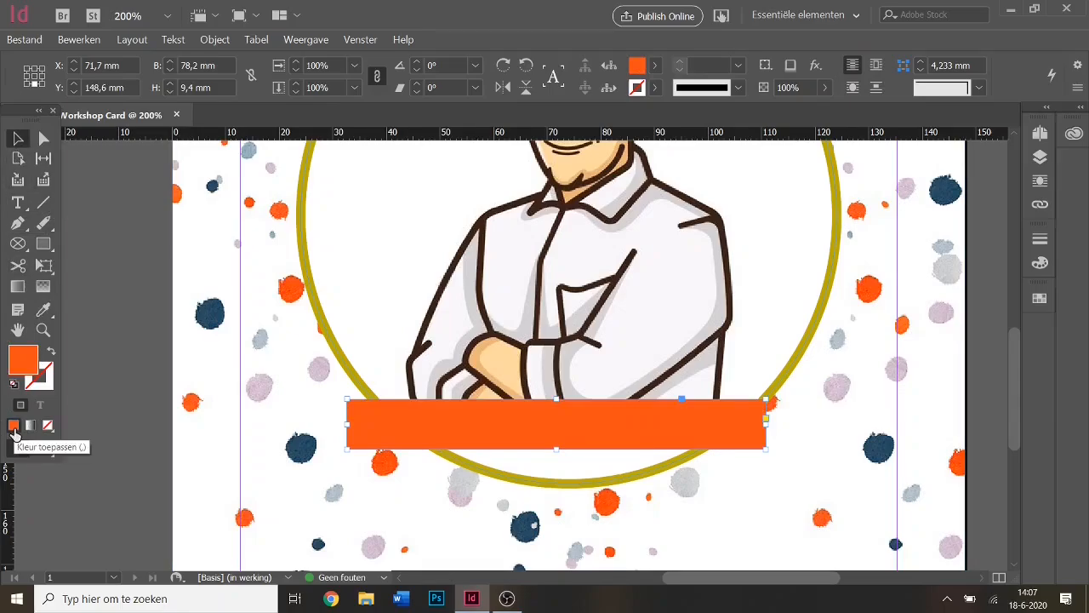
Lock the confetti background frame and the portrait circle frame.
{"action": "left_click", "coordinate": [183, 304]}
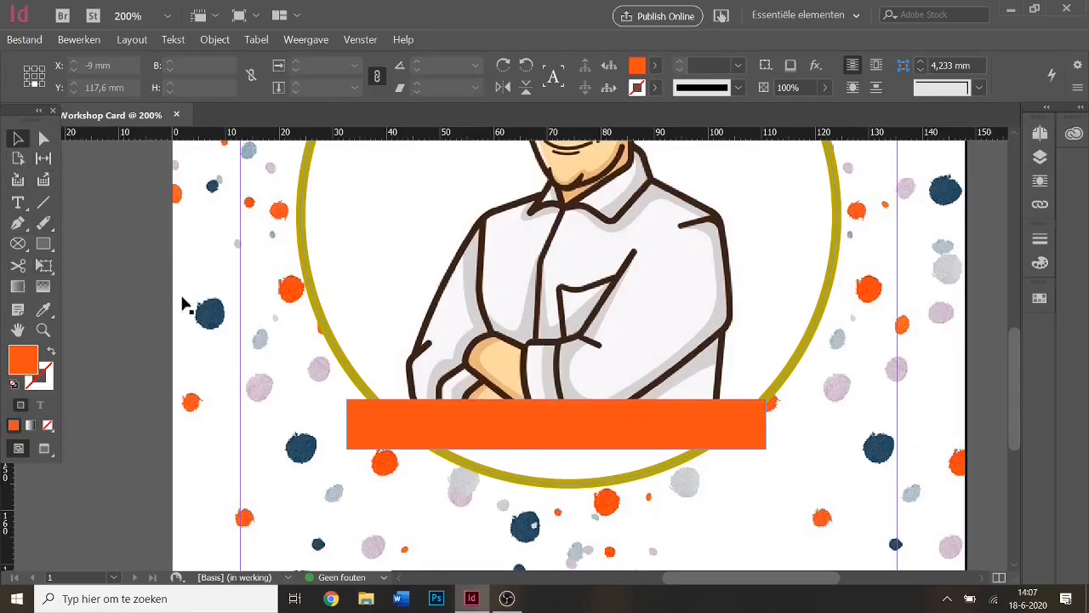
{"action": "right_click", "coordinate": [238, 248]}
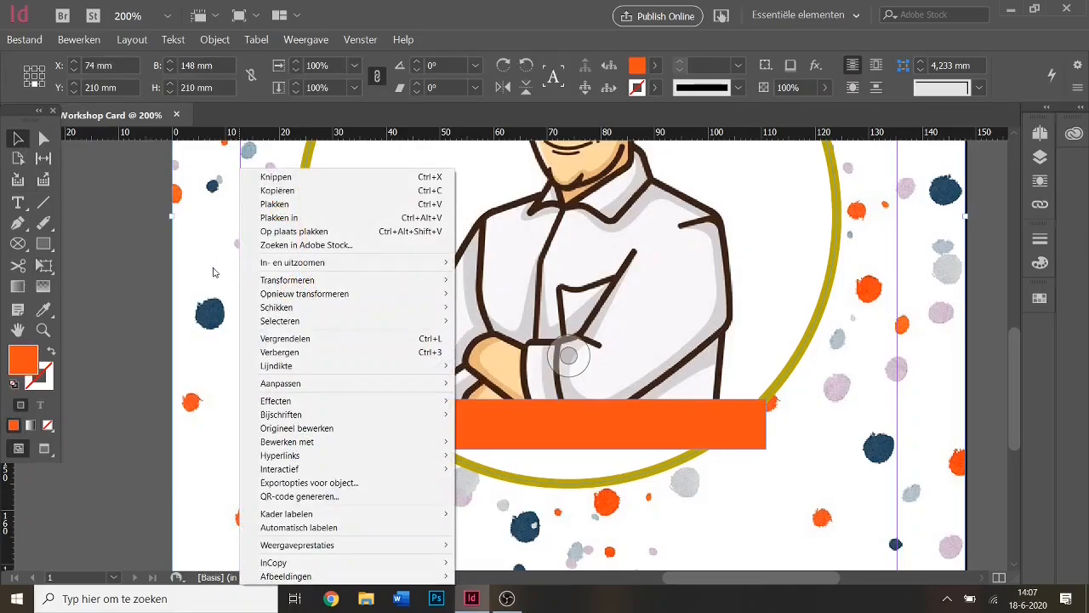
{"action": "left_click", "coordinate": [214, 272]}
{"action": "left_click", "coordinate": [214, 39]}
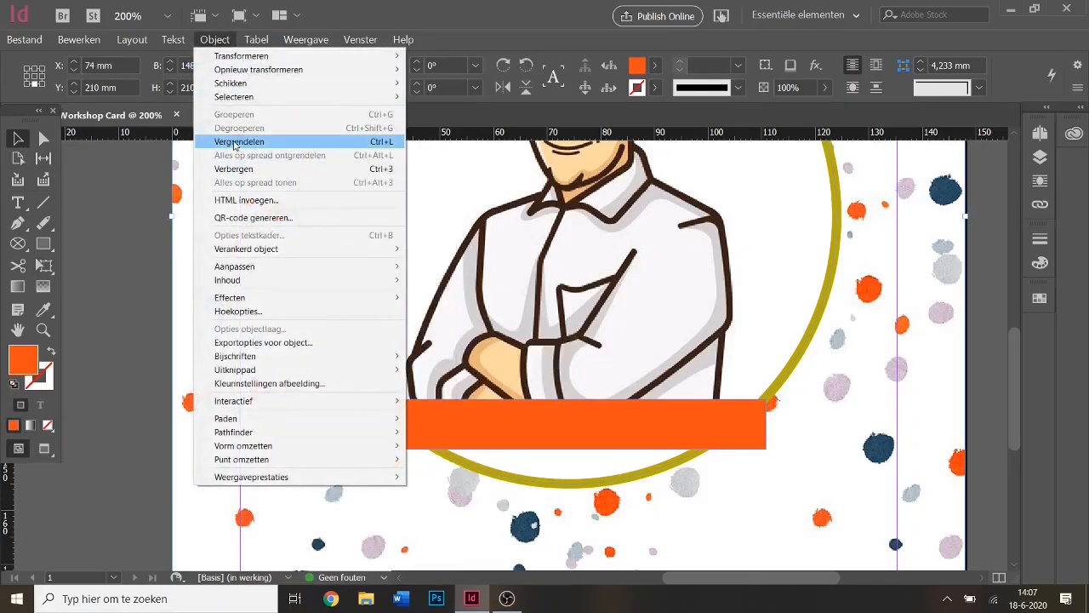
{"action": "left_click", "coordinate": [234, 144]}
{"action": "left_click", "coordinate": [414, 227]}
{"action": "left_click", "coordinate": [215, 39]}
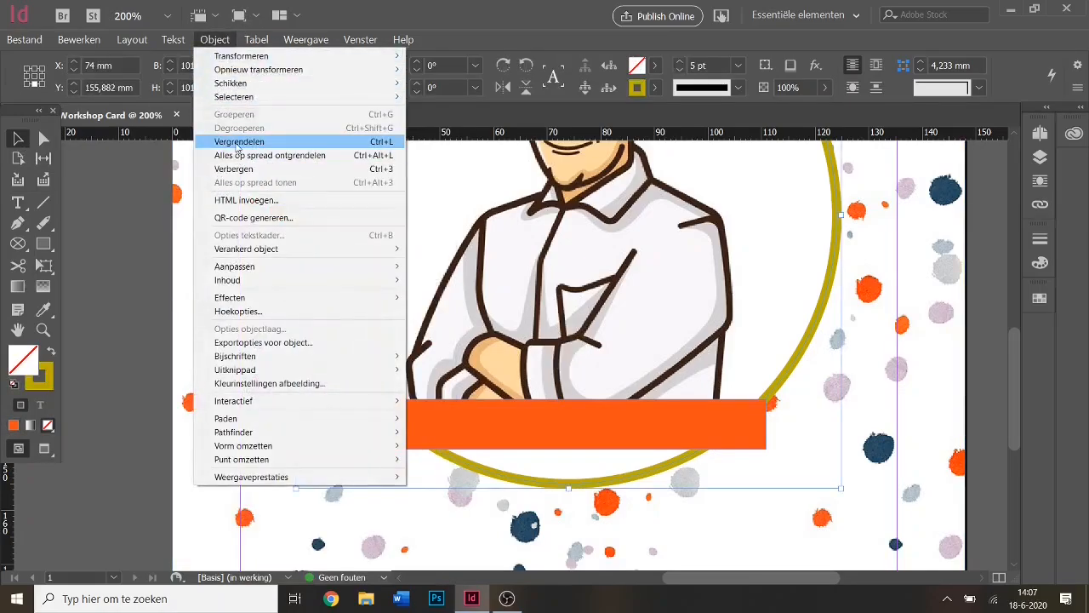
{"action": "left_click", "coordinate": [237, 142]}
Widen and centre the orange bar under the portrait to 82.2 × 7.6 mm.
{"action": "mouse_move", "coordinate": [555, 437]}
{"action": "left_mouse_down"}
{"action": "mouse_move", "coordinate": [551, 446]}
{"action": "mouse_move", "coordinate": [570, 395]}
{"action": "mouse_move", "coordinate": [576, 460]}
{"action": "mouse_move", "coordinate": [559, 439]}
{"action": "left_mouse_up"}
{"action": "left_click_drag", "start_coordinate": [781, 433], "coordinate": [794, 433]}
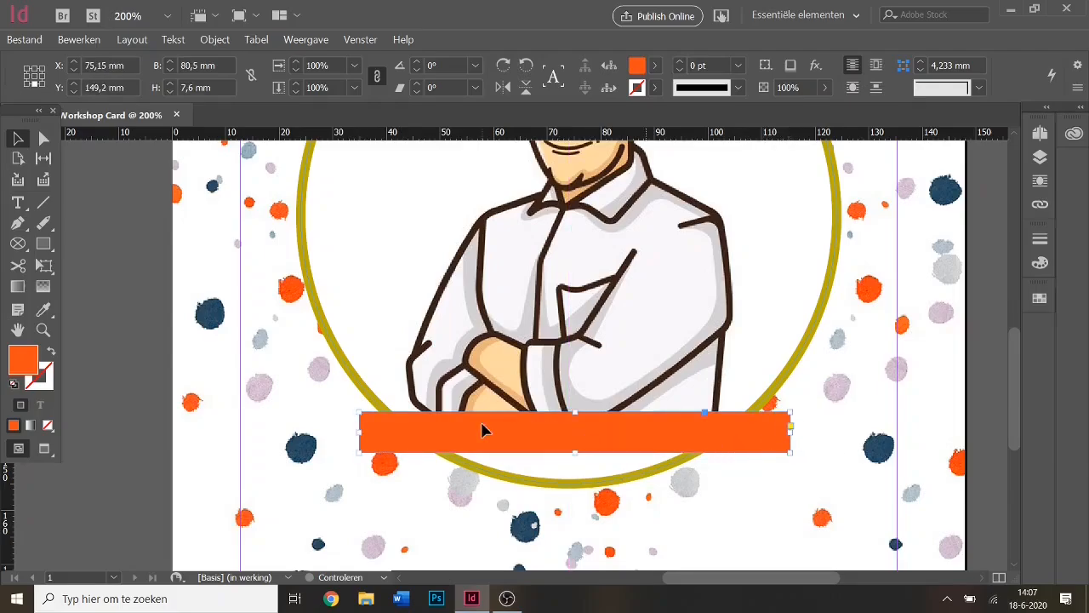
{"action": "left_click_drag", "start_coordinate": [360, 433], "coordinate": [348, 435]}
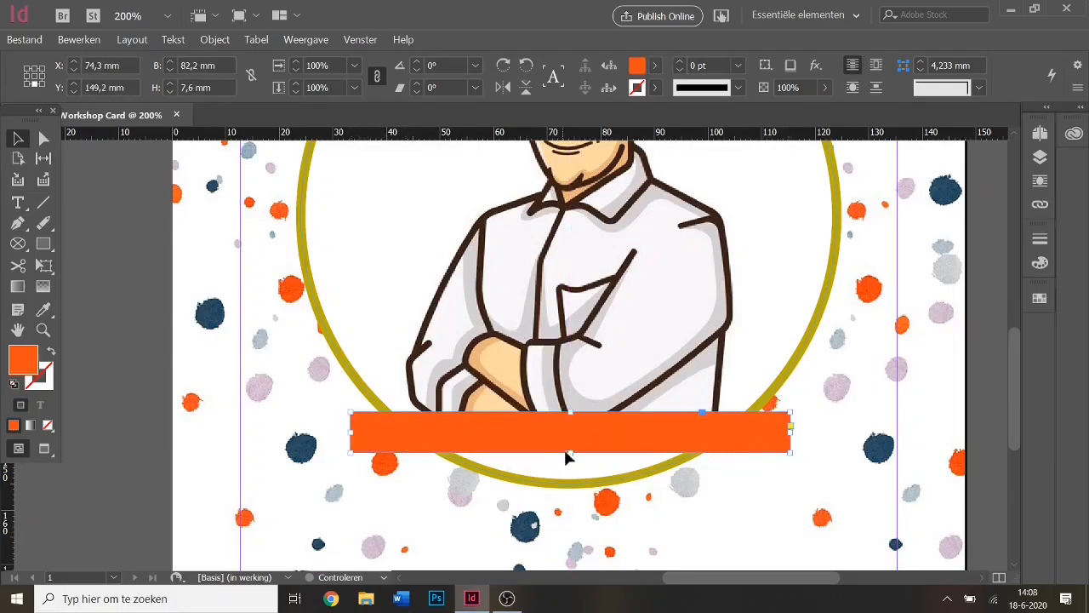
{"action": "left_click_drag", "start_coordinate": [573, 442], "coordinate": [574, 443]}
{"action": "left_click", "coordinate": [859, 416]}
{"action": "scroll", "coordinate": [859, 414], "scroll_direction": "up", "scroll_amount": 4}
{"action": "scroll", "coordinate": [861, 409], "scroll_direction": "down", "scroll_amount": 3}
{"action": "scroll", "coordinate": [864, 405], "scroll_direction": "down", "scroll_amount": 4}
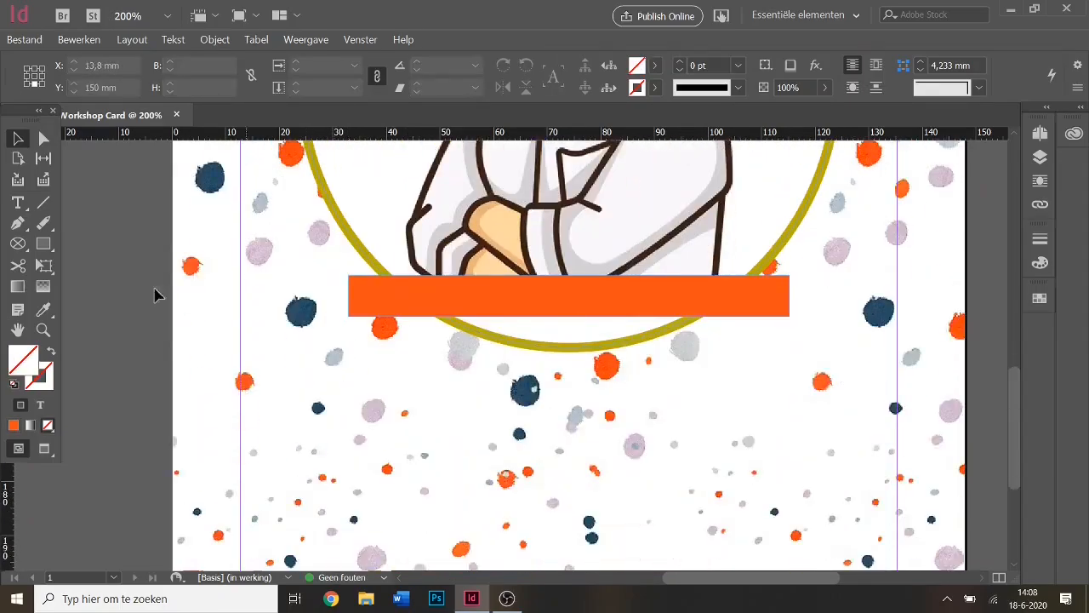
{"action": "left_click", "coordinate": [44, 245]}
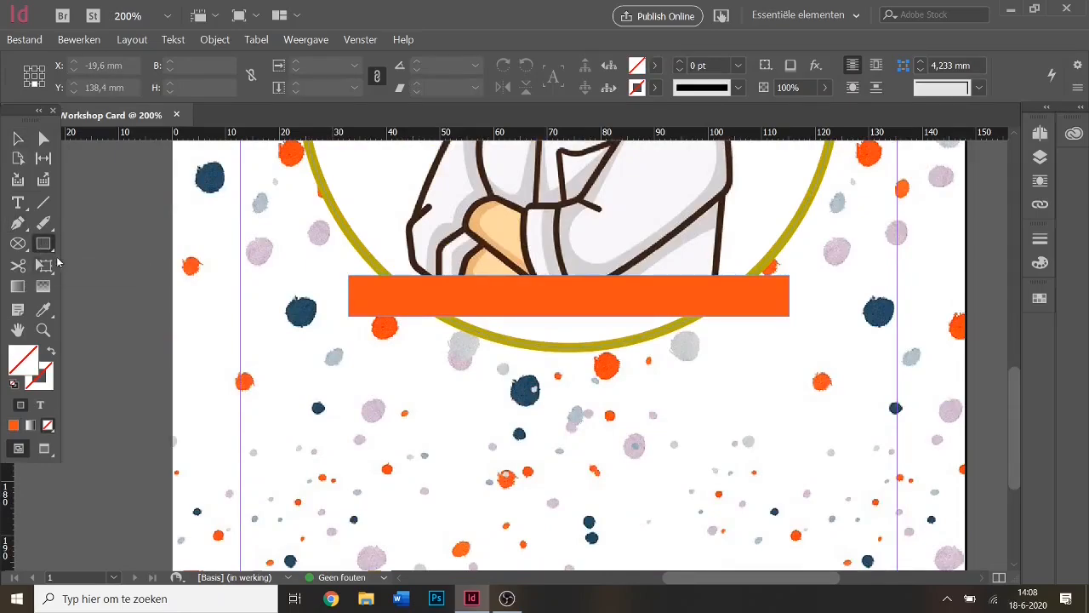
{"action": "left_click", "coordinate": [18, 138]}
{"action": "left_click", "coordinate": [454, 300]}
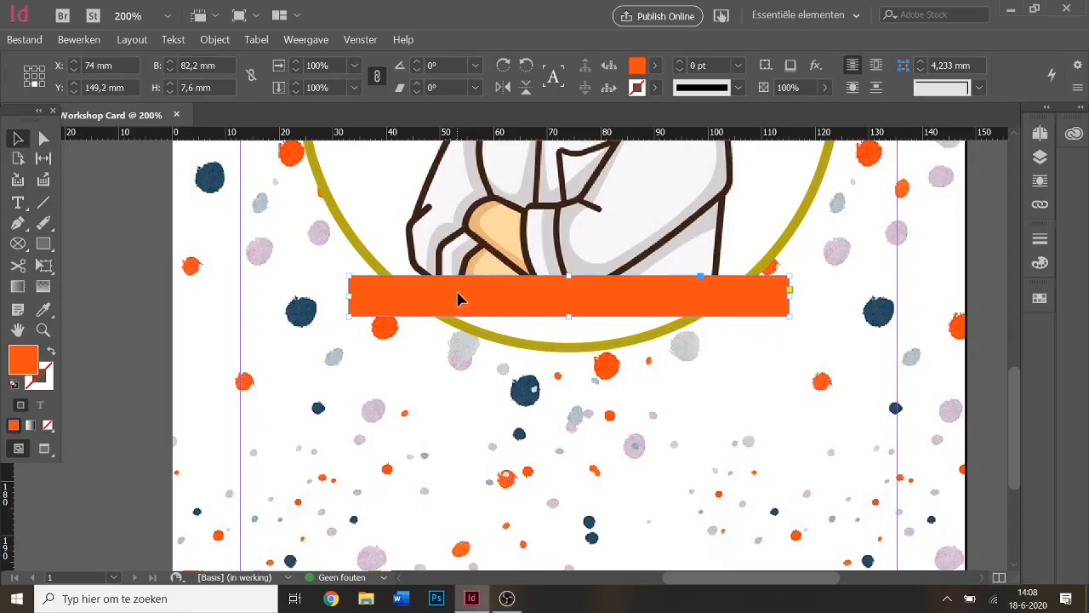
Duplicate the orange bar, shrink the copy to a small block, and paste a second block.
{"action": "key", "text": "ctrl+alt+shift+d"}
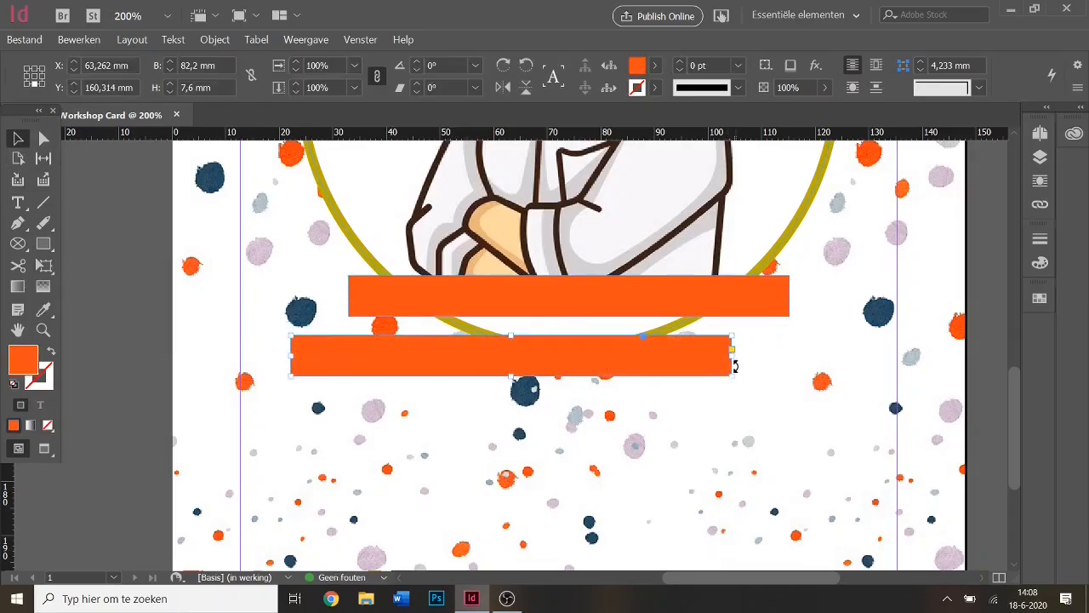
{"action": "left_click_drag", "start_coordinate": [731, 358], "coordinate": [350, 350]}
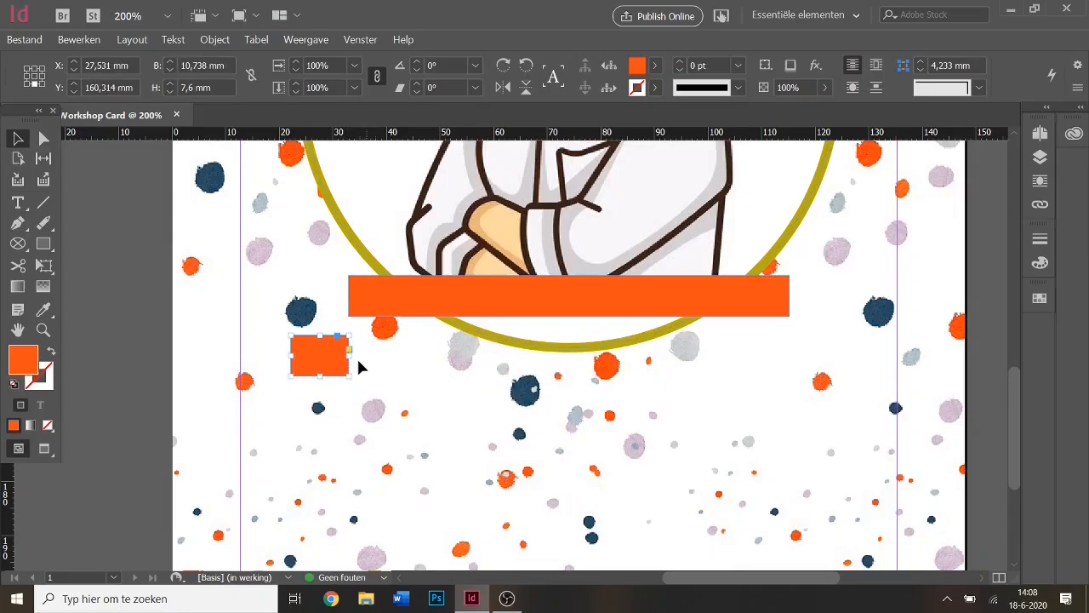
{"action": "key", "text": "ctrl+c"}
{"action": "left_click", "coordinate": [378, 379]}
{"action": "key", "text": "ctrl+v"}
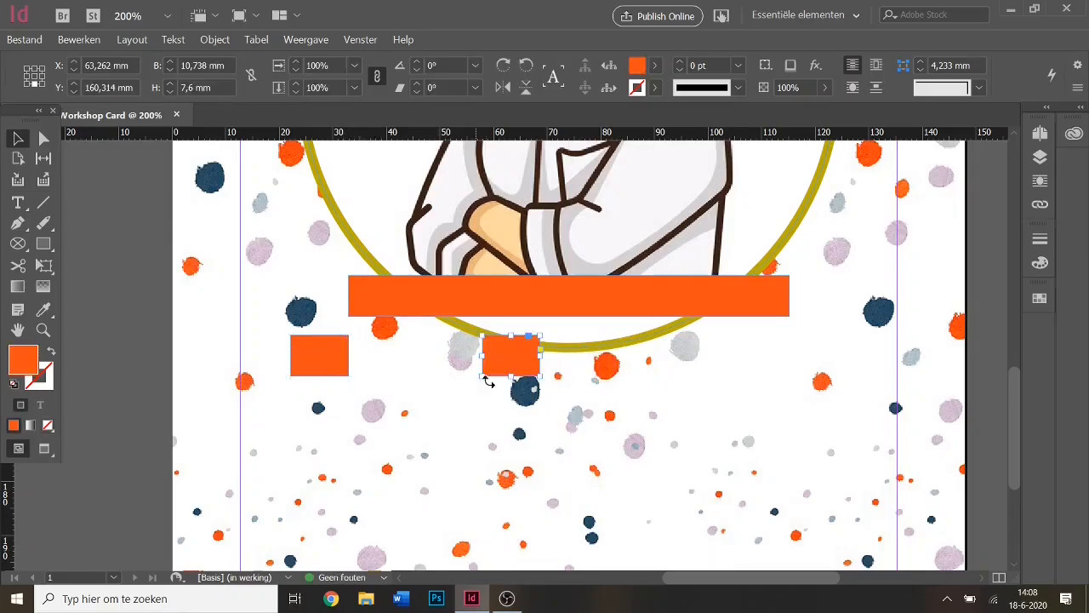
Tuck the two small blocks under the bar's left and right ends as ribbon tails.
{"action": "left_click_drag", "start_coordinate": [527, 368], "coordinate": [821, 329]}
{"action": "left_click_drag", "start_coordinate": [340, 361], "coordinate": [368, 330]}
{"action": "left_click_drag", "start_coordinate": [803, 325], "coordinate": [790, 326]}
{"action": "left_click", "coordinate": [775, 378]}
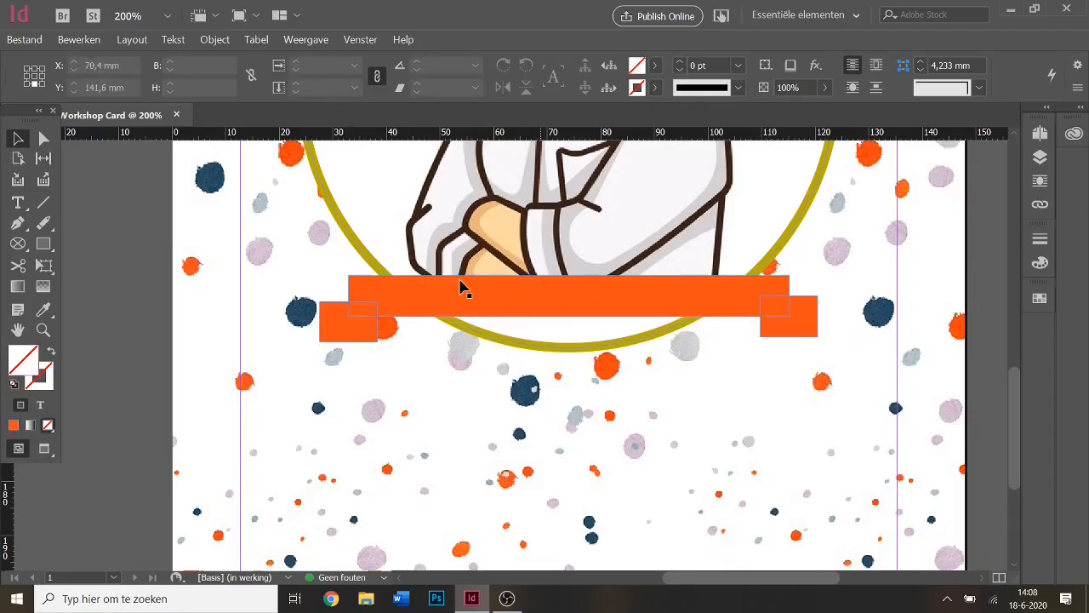
{"action": "left_click", "coordinate": [345, 332]}
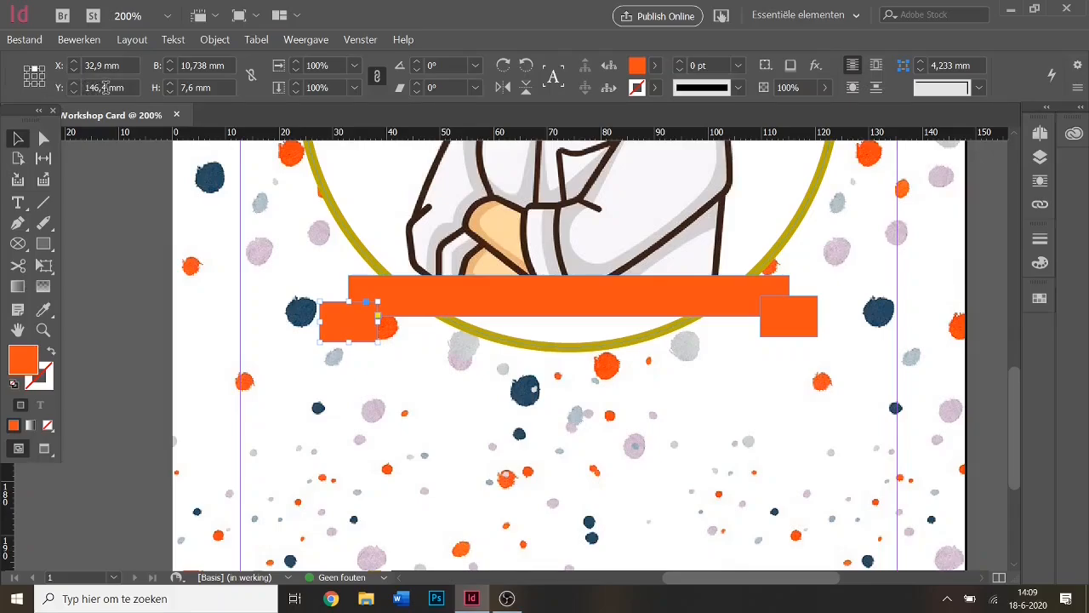
Align the right ribbon tail with the left one by setting its Y to 146,4 mm.
{"action": "left_click", "coordinate": [802, 322]}
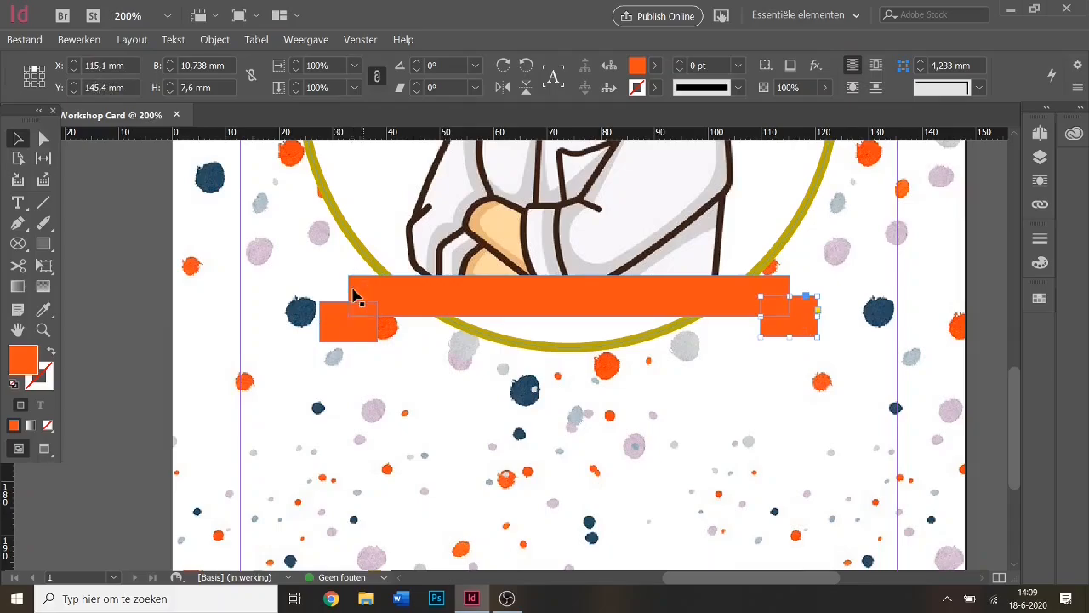
{"action": "left_click", "coordinate": [352, 323]}
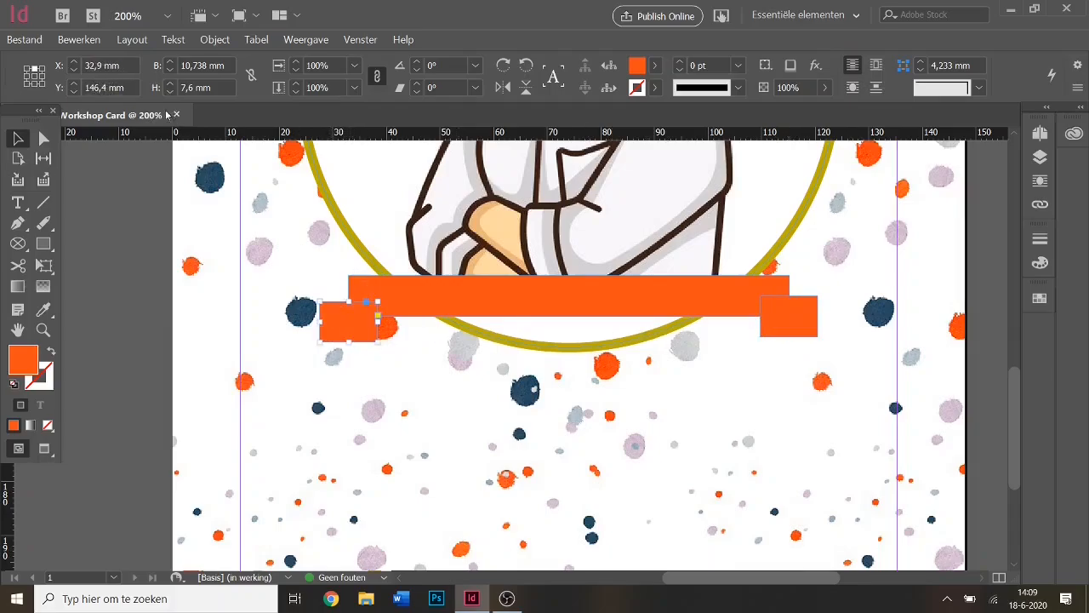
{"action": "left_click", "coordinate": [95, 88]}
{"action": "double_click", "coordinate": [95, 87]}
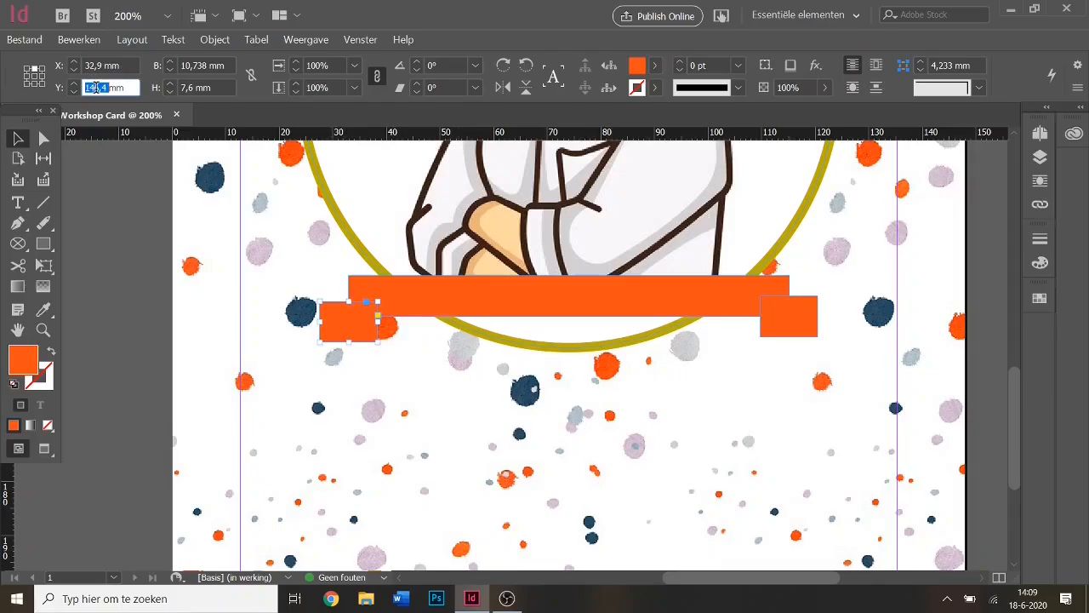
{"action": "left_click", "coordinate": [791, 317]}
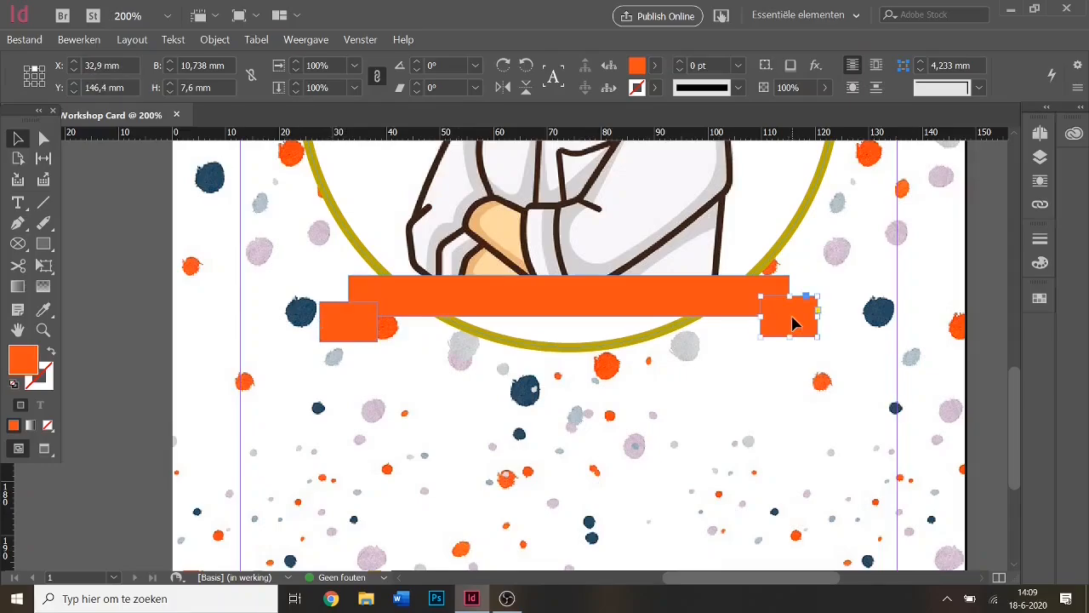
{"action": "double_click", "coordinate": [94, 85]}
{"action": "type", "text": "146,4"}
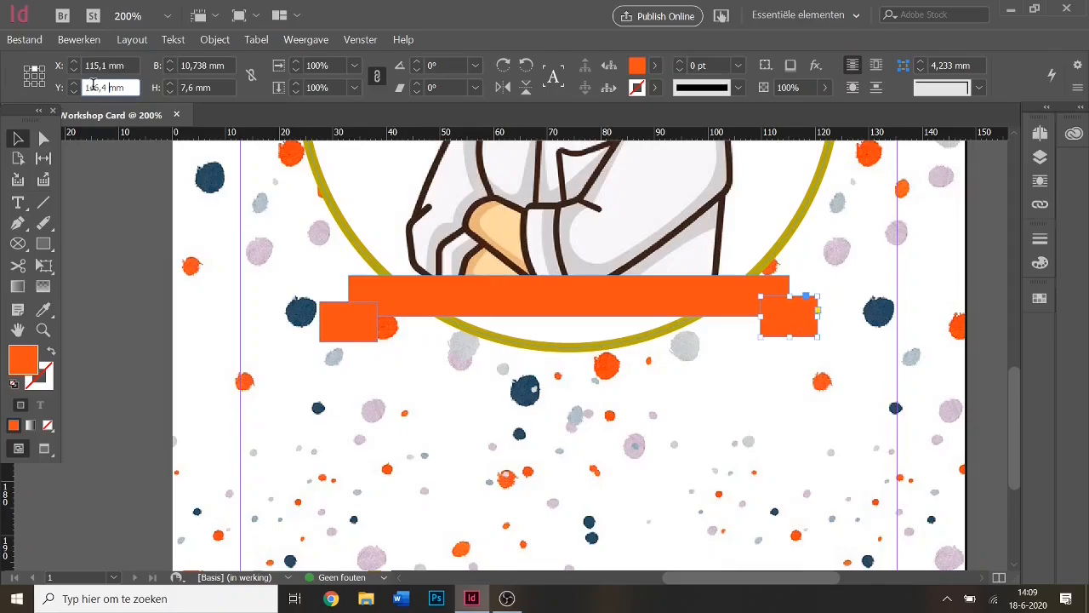
{"action": "left_click", "coordinate": [21, 138]}
{"action": "left_click", "coordinate": [648, 407]}
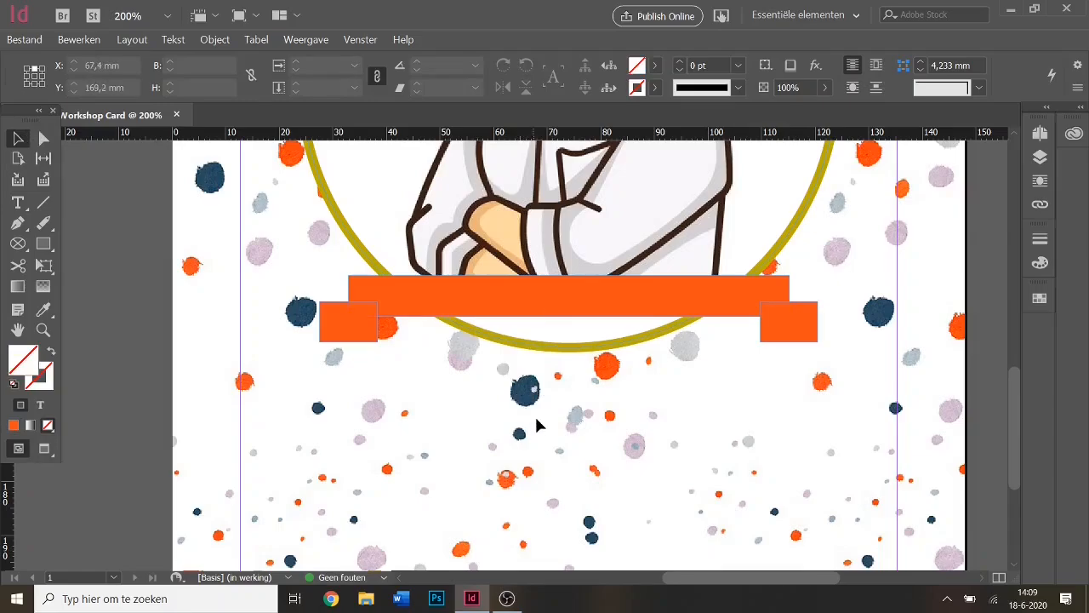
Bring the long orange bar in front of both tails via Schikken > Naar voorgrond.
{"action": "left_click", "coordinate": [574, 312]}
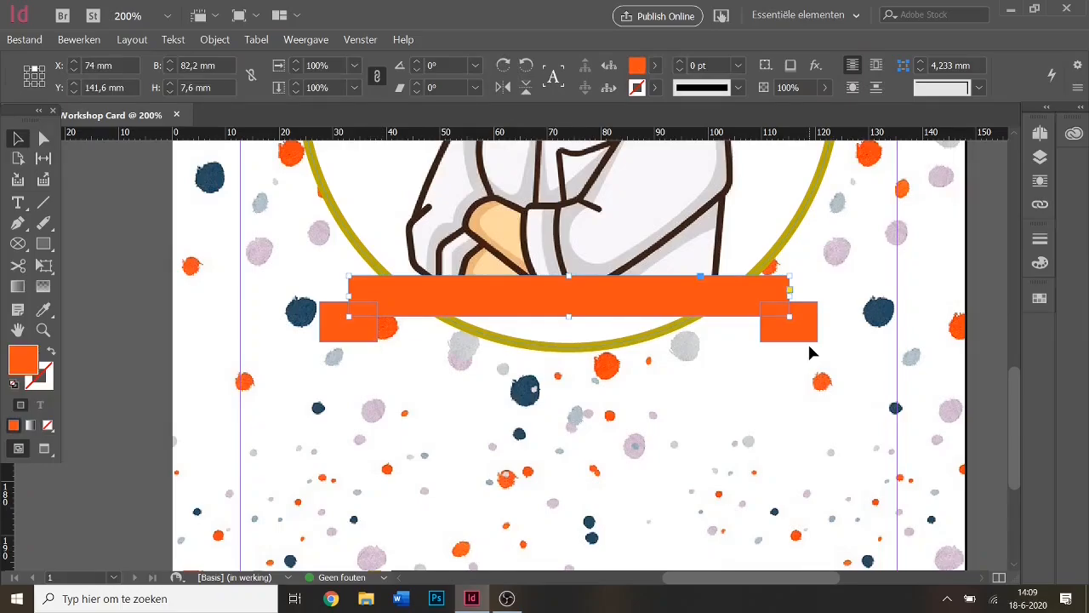
{"action": "right_click", "coordinate": [602, 299]}
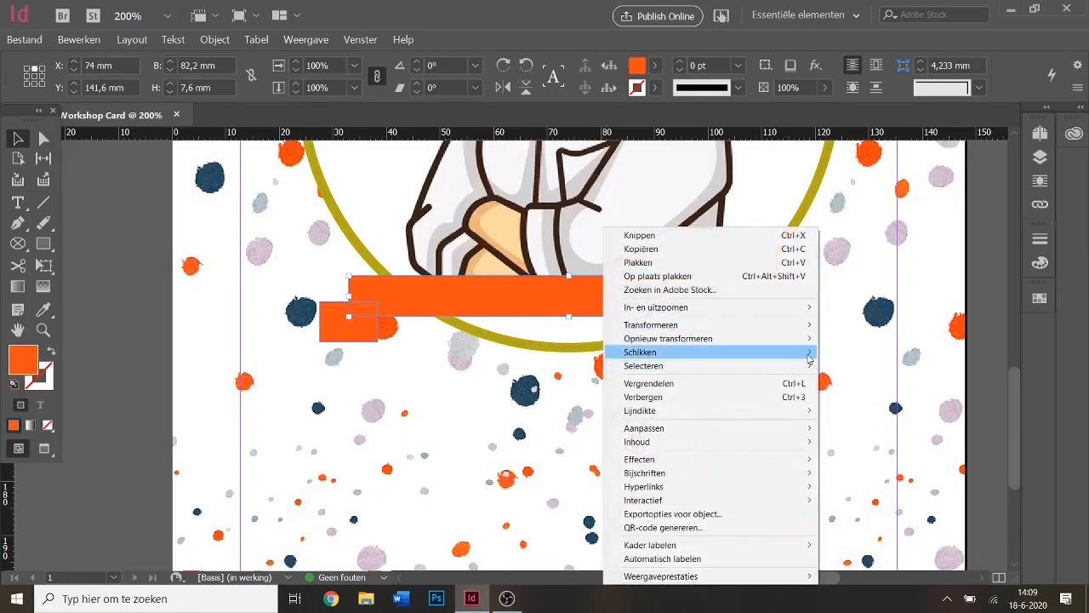
{"action": "mouse_move", "coordinate": [810, 359]}
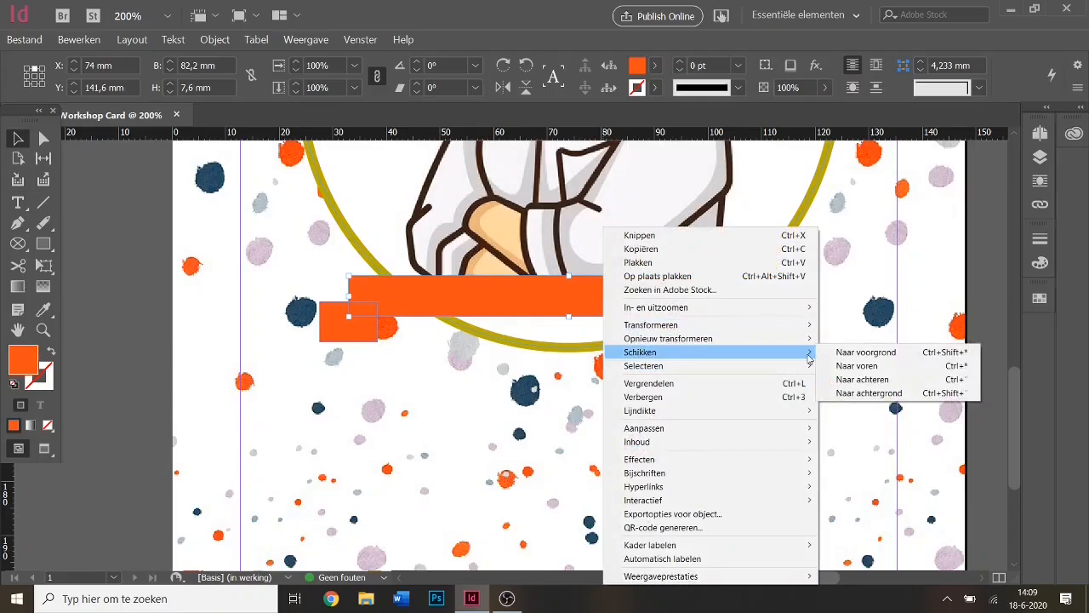
{"action": "left_click", "coordinate": [916, 356]}
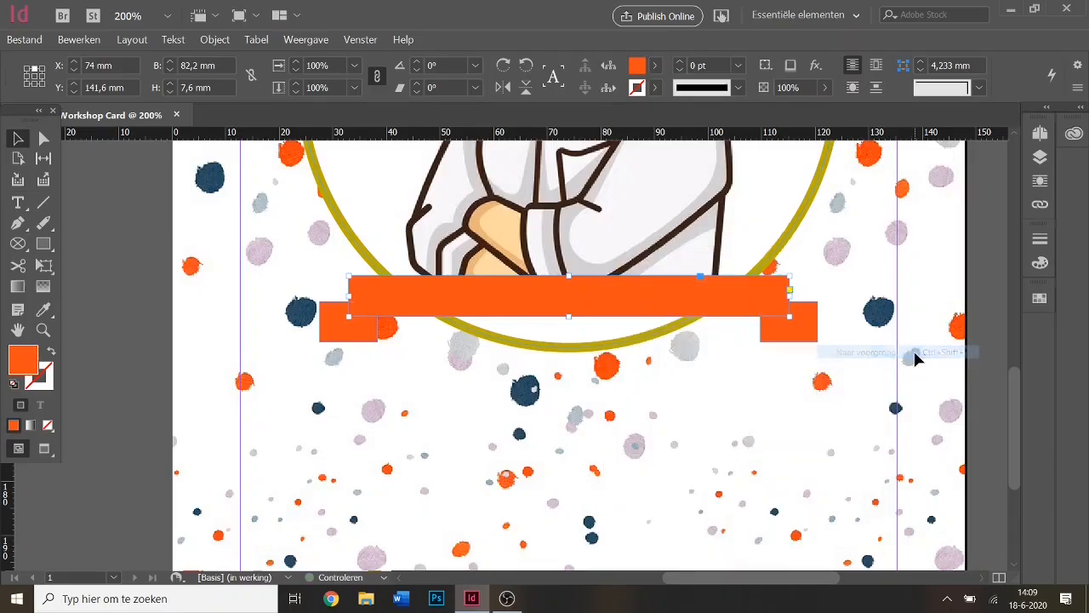
{"action": "left_click", "coordinate": [632, 364]}
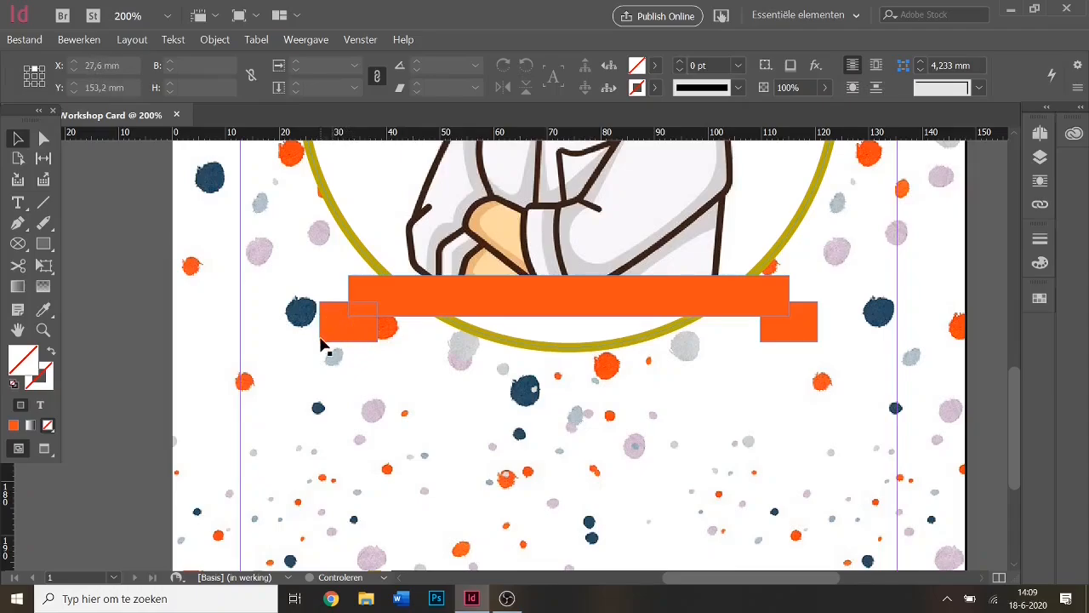
Draw a small magenta rectangle just left of the ribbon's left tail.
{"action": "left_click", "coordinate": [43, 244]}
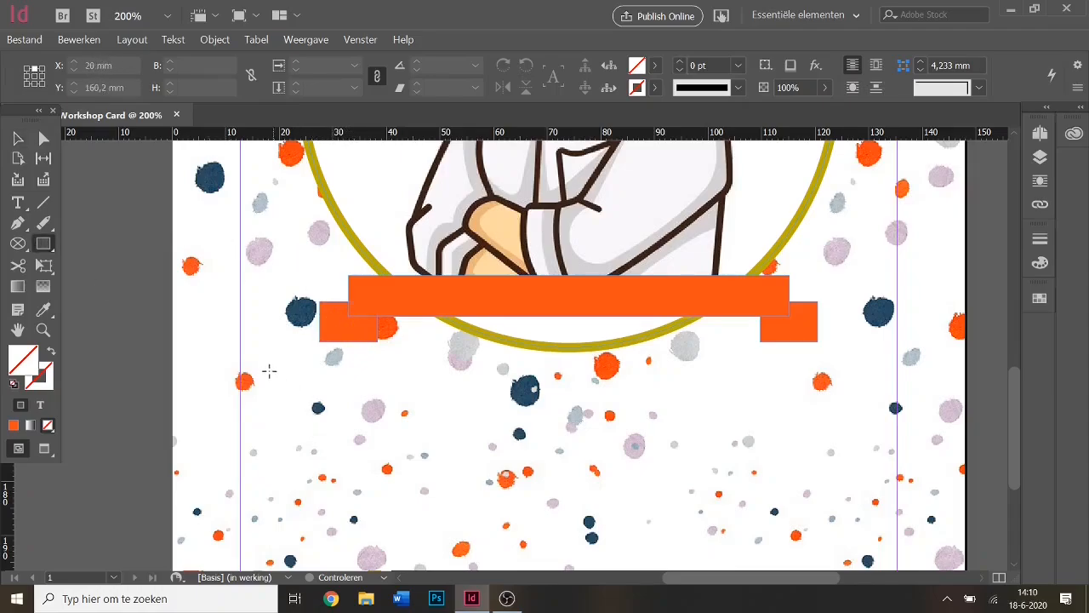
{"action": "left_click_drag", "start_coordinate": [269, 371], "coordinate": [307, 410]}
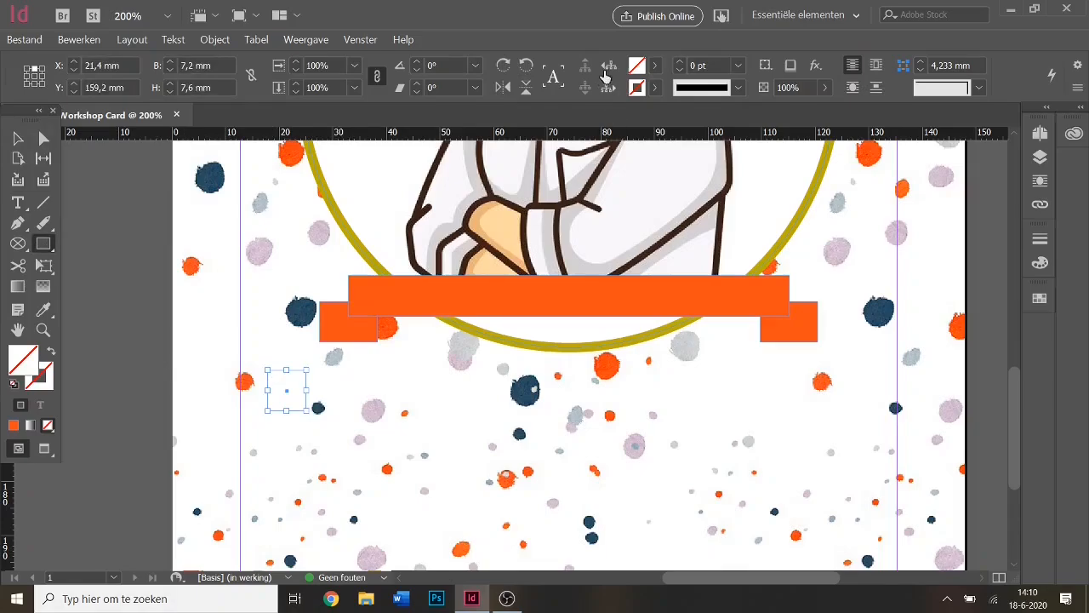
{"action": "left_click", "coordinate": [655, 65]}
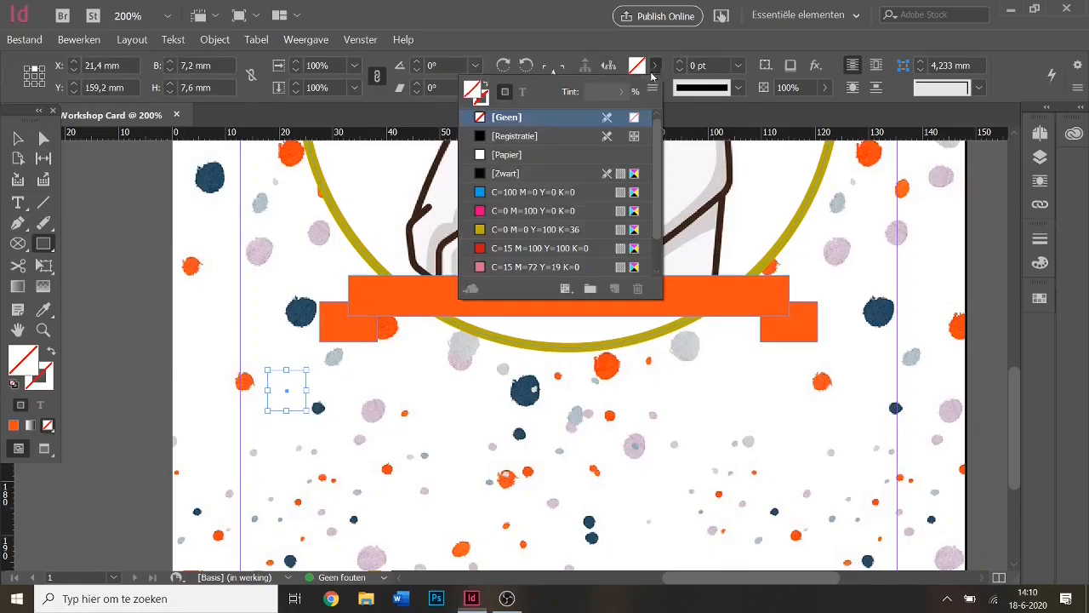
{"action": "left_click", "coordinate": [505, 211]}
{"action": "key", "text": "v"}
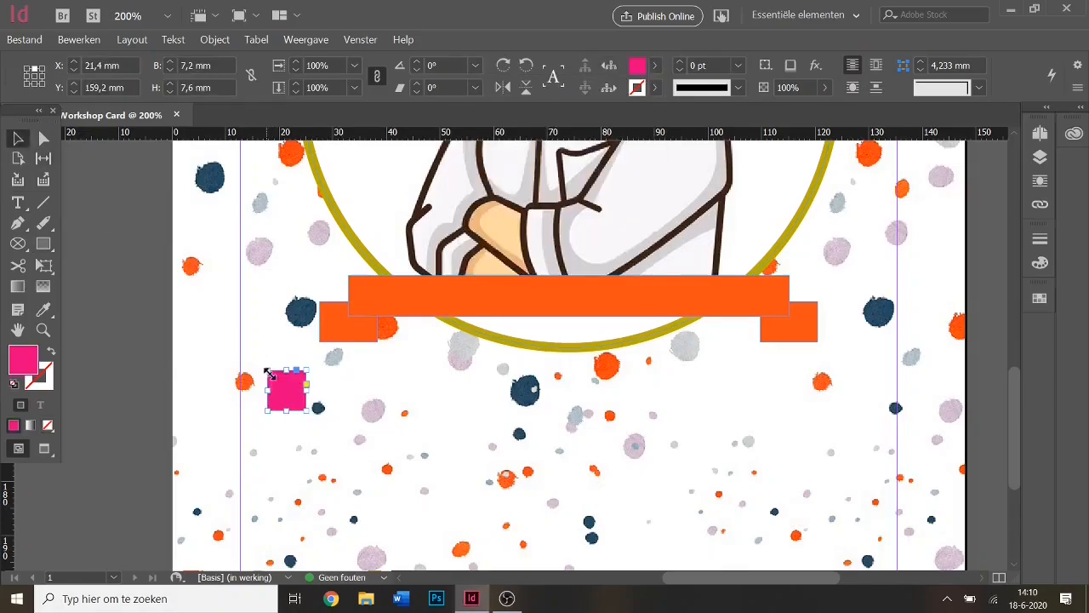
{"action": "left_click_drag", "start_coordinate": [306, 390], "coordinate": [271, 364]}
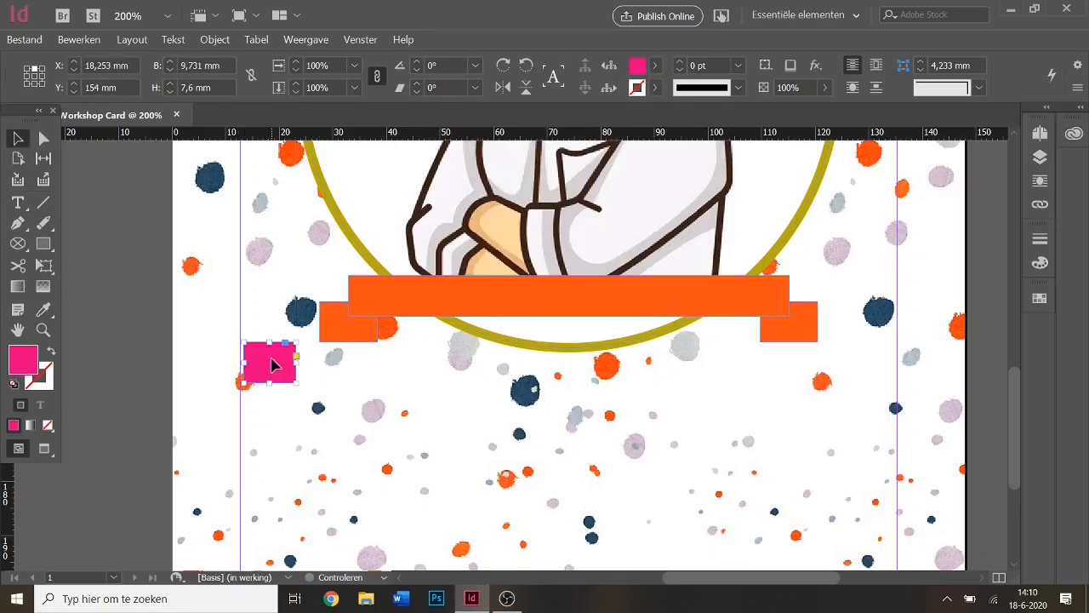
Convert the magenta rectangle into a triangle (Vorm omzetten > Driehoek) and shift it into place.
{"action": "left_click", "coordinate": [214, 39]}
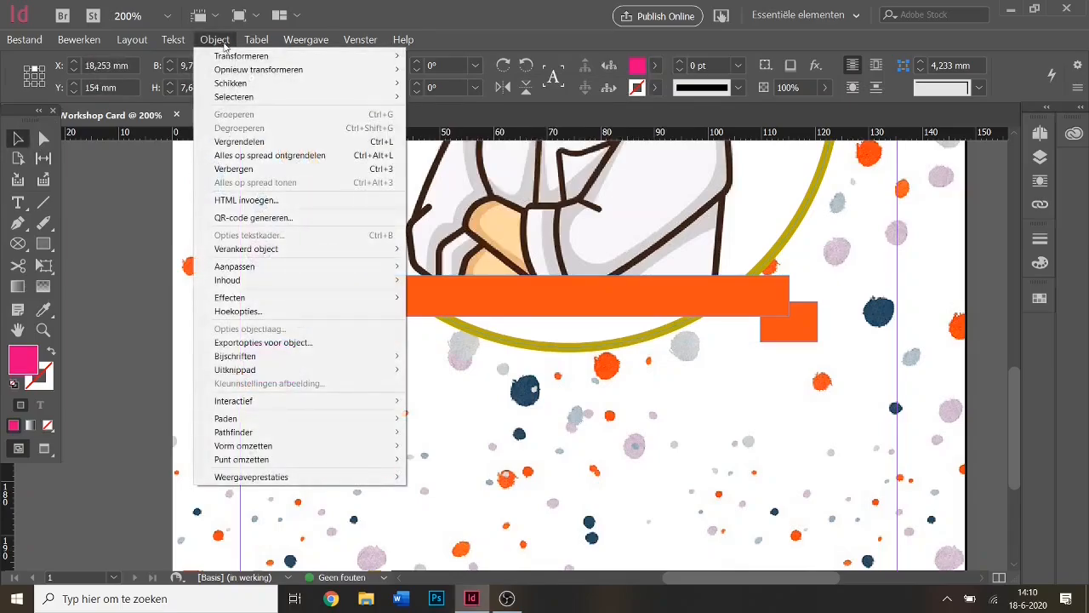
{"action": "mouse_move", "coordinate": [372, 448]}
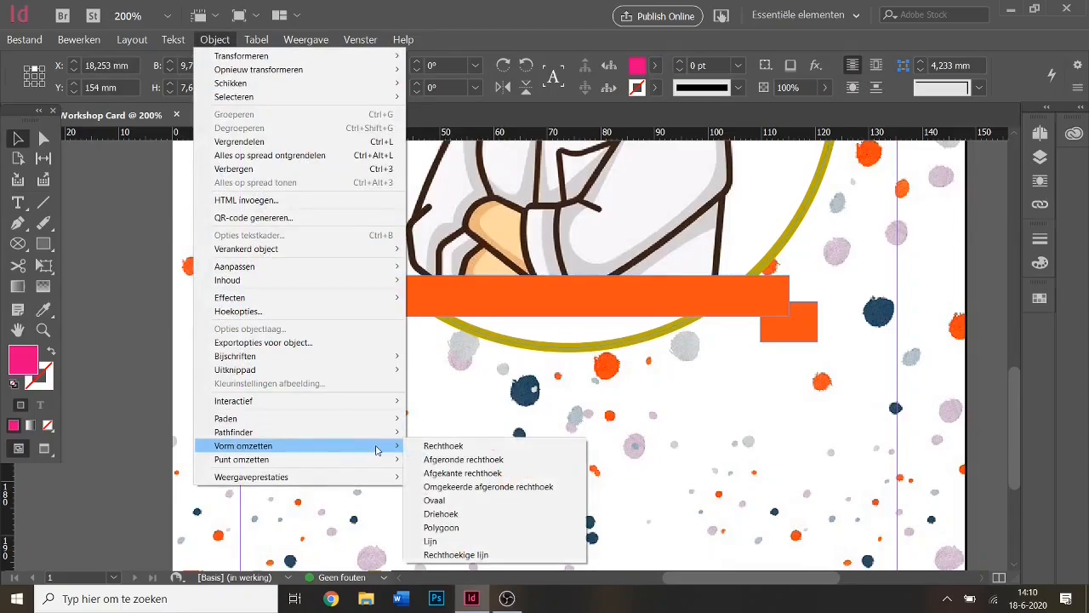
{"action": "left_click", "coordinate": [444, 514]}
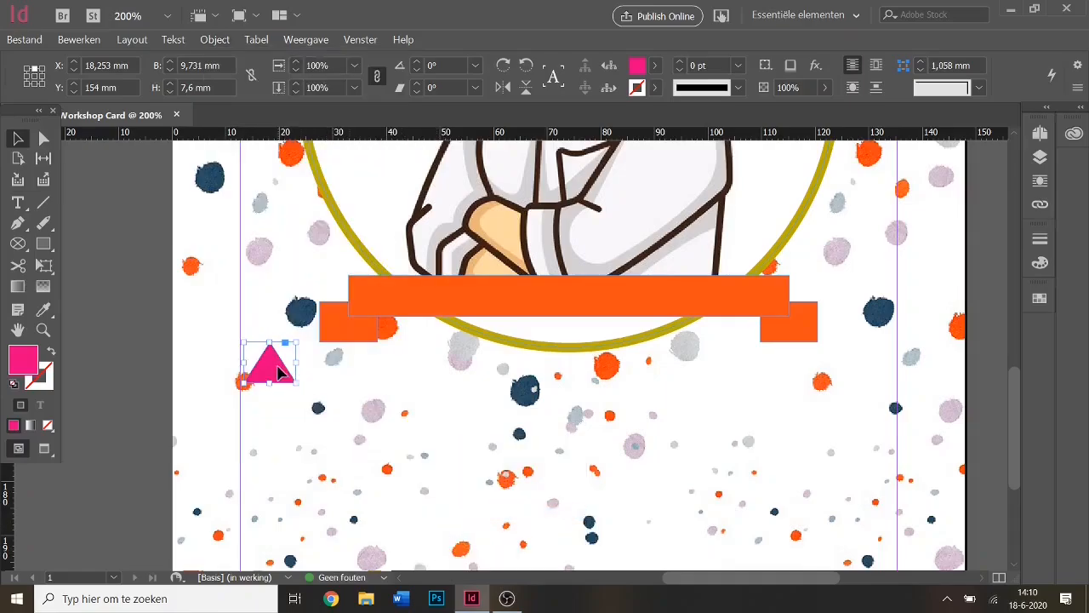
{"action": "left_click_drag", "start_coordinate": [274, 370], "coordinate": [281, 343]}
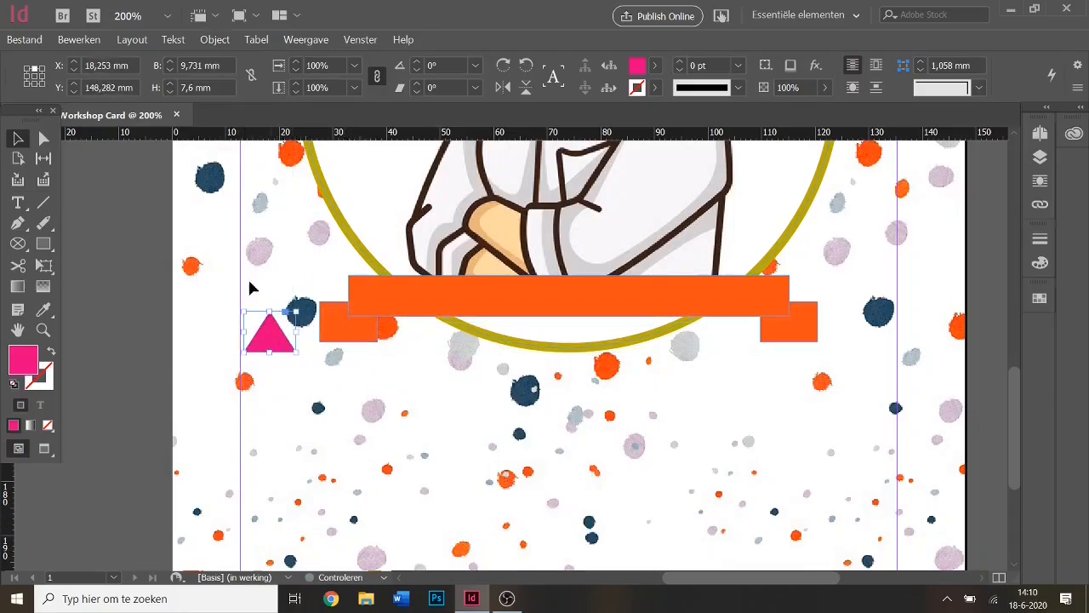
Zoom to 300% and turn the triangle to point right beside the left tail.
{"action": "left_click", "coordinate": [138, 15]}
{"action": "type", "text": "300"}
{"action": "key", "text": "Return"}
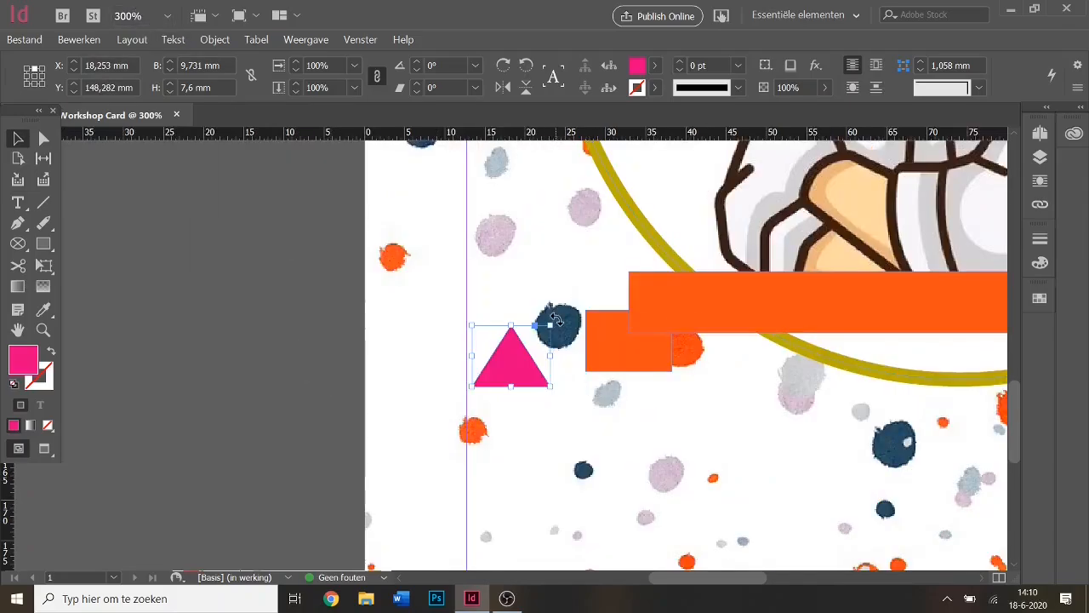
{"action": "mouse_move", "coordinate": [556, 319]}
{"action": "left_mouse_down"}
{"action": "mouse_move", "coordinate": [575, 349]}
{"action": "mouse_move", "coordinate": [578, 319]}
{"action": "mouse_move", "coordinate": [569, 322]}
{"action": "left_mouse_up"}
{"action": "left_click", "coordinate": [503, 66]}
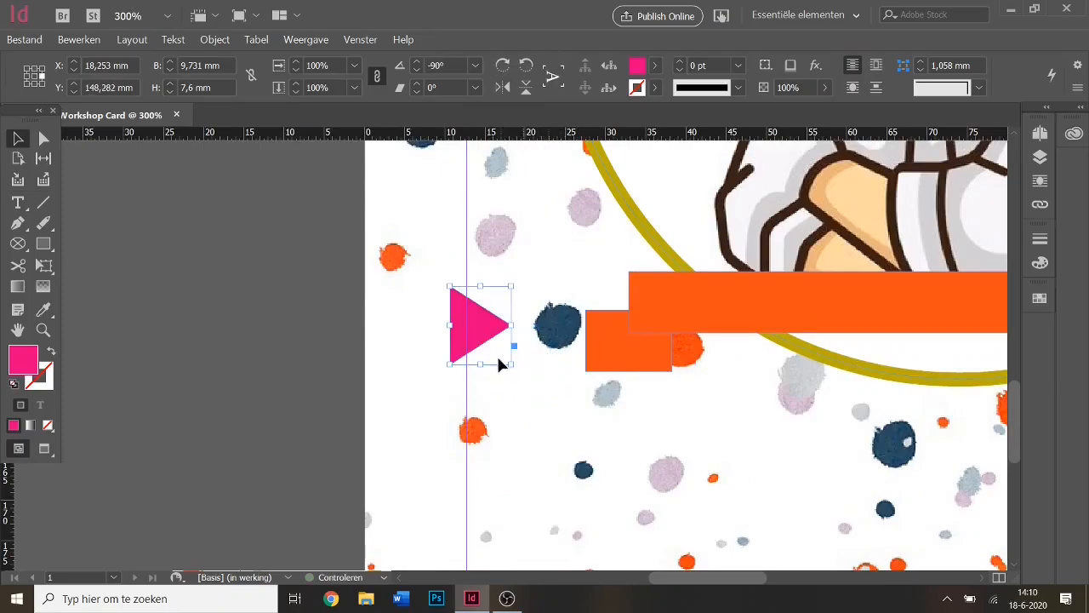
{"action": "left_click_drag", "start_coordinate": [479, 339], "coordinate": [599, 352]}
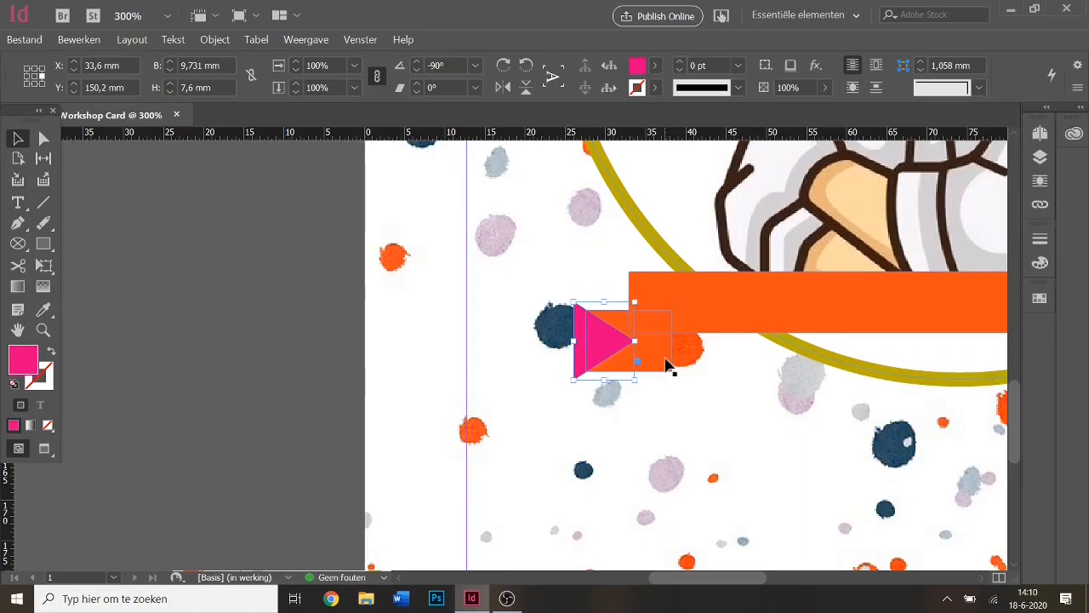
Subtract the pink triangle from the left tail rectangle with Pathfinder > Aftrekken.
{"action": "left_click", "coordinate": [687, 370]}
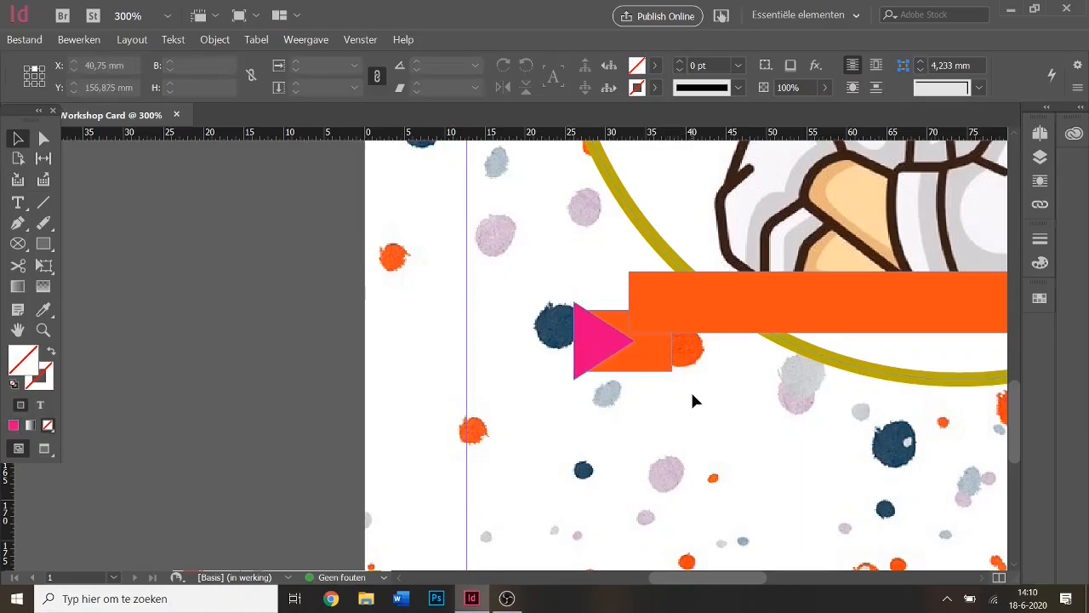
{"action": "left_click", "coordinate": [659, 359]}
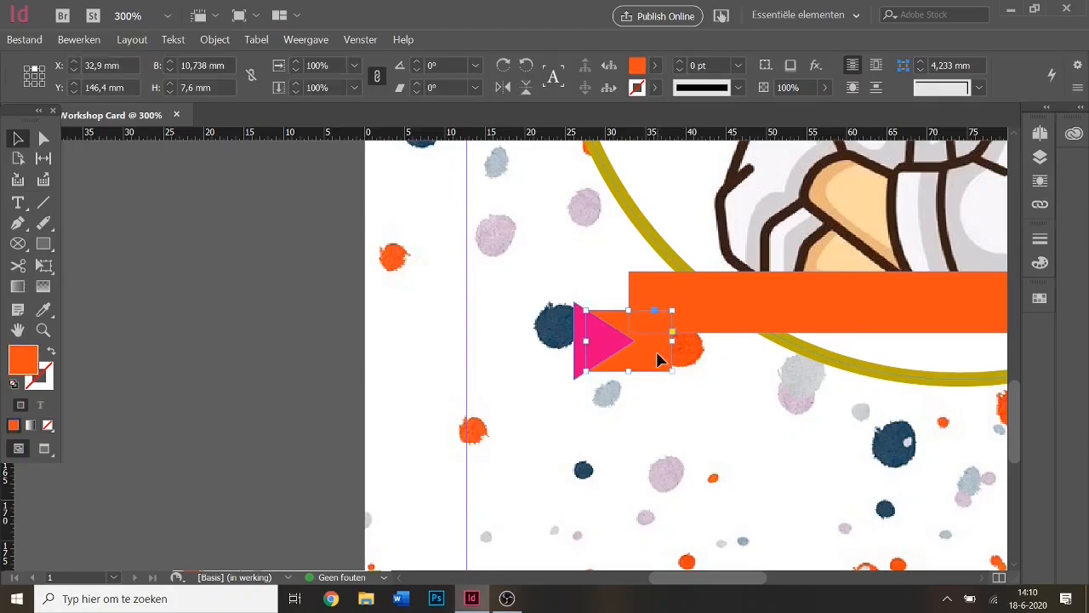
{"action": "left_click", "coordinate": [579, 346], "text": "shift"}
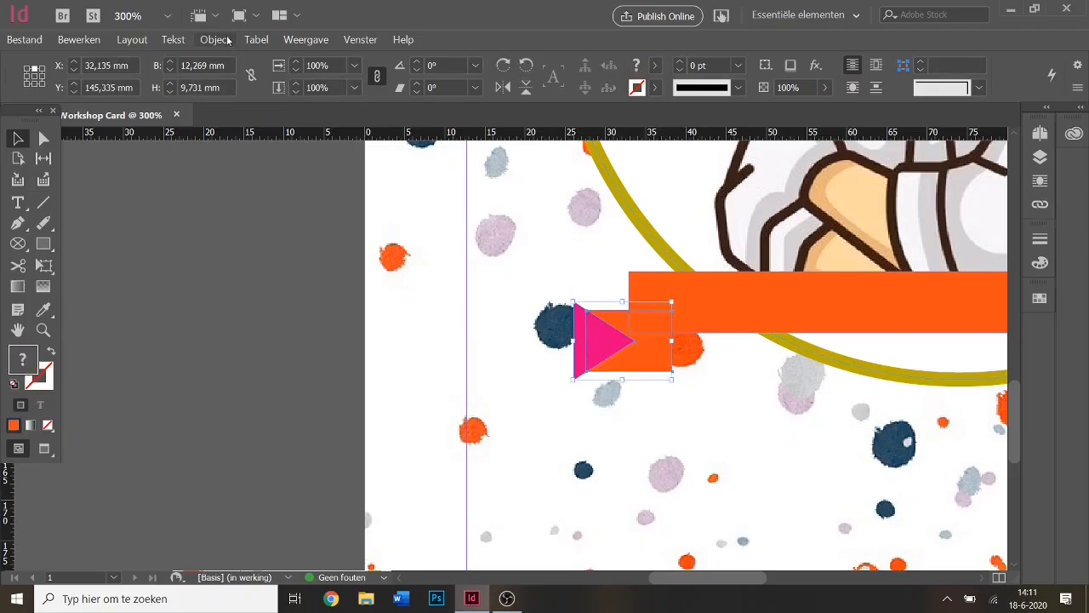
{"action": "left_click", "coordinate": [214, 40]}
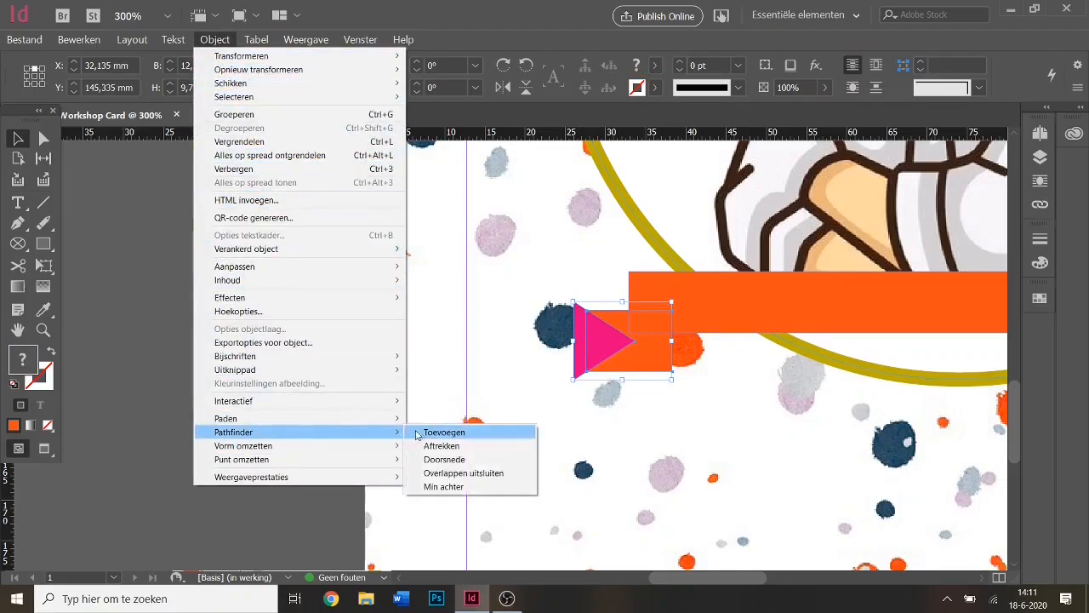
{"action": "left_click", "coordinate": [474, 449]}
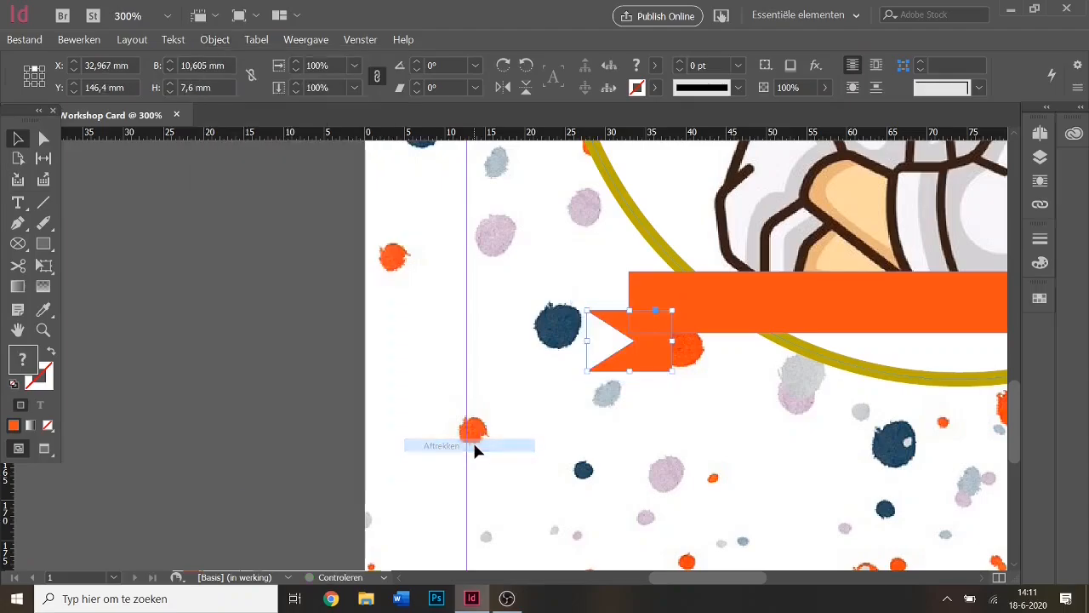
{"action": "left_click", "coordinate": [707, 410]}
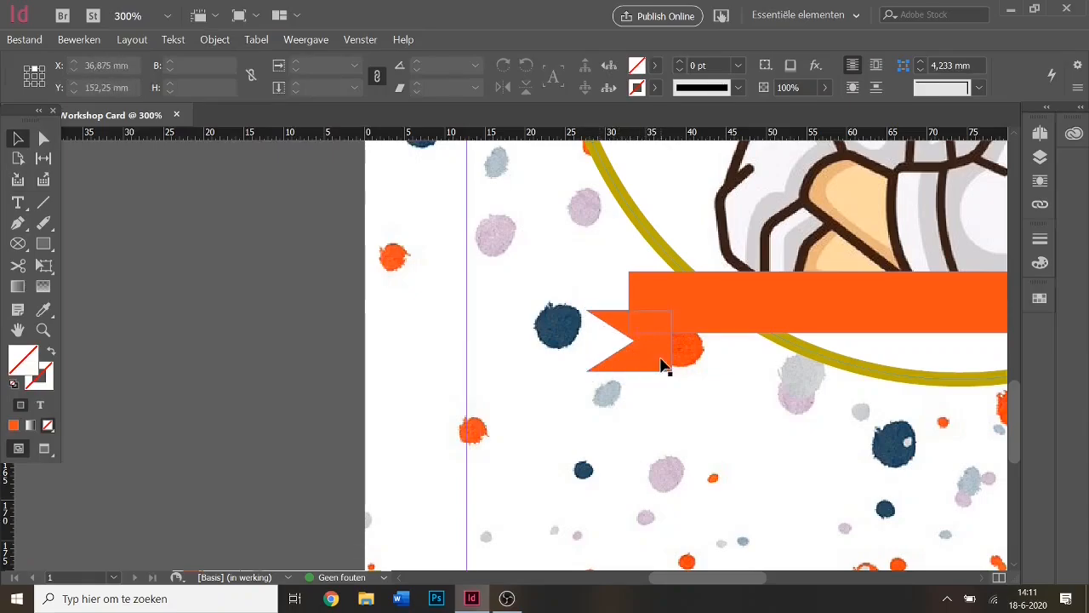
{"action": "left_click_drag", "start_coordinate": [683, 577], "coordinate": [742, 578]}
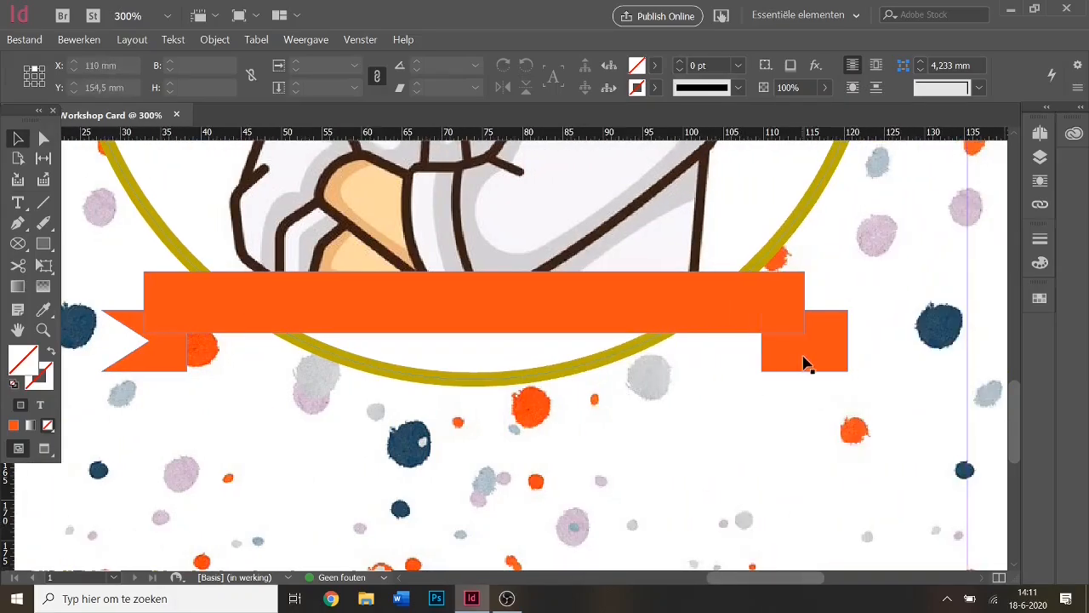
Replace the plain right tail with a horizontally mirrored copy of the notched left tail.
{"action": "left_click", "coordinate": [177, 364]}
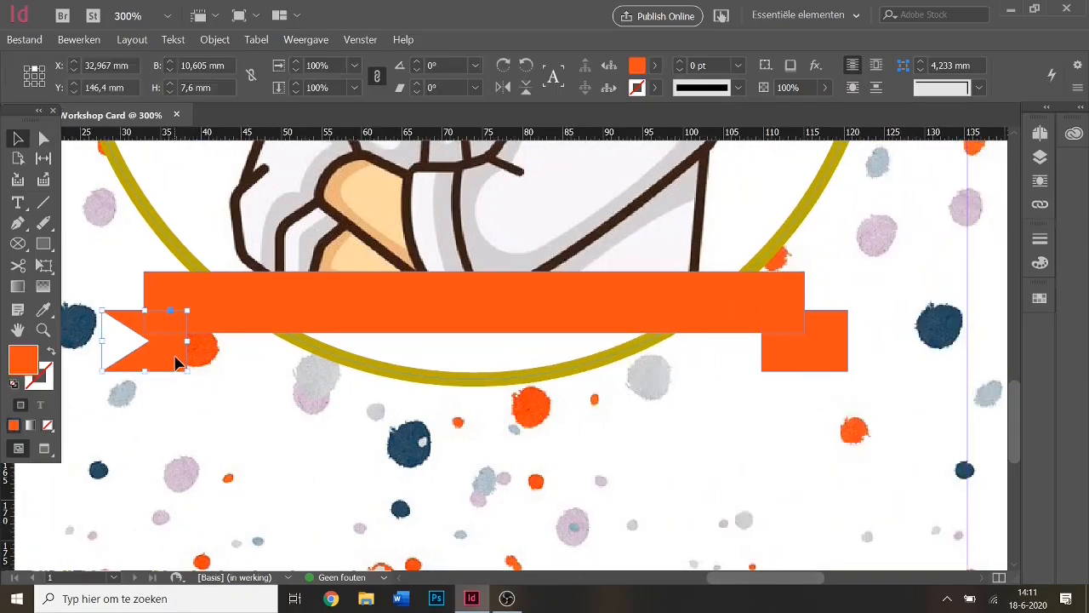
{"action": "key", "text": "ctrl+c"}
{"action": "key", "text": "ctrl+v"}
{"action": "left_click", "coordinate": [846, 367]}
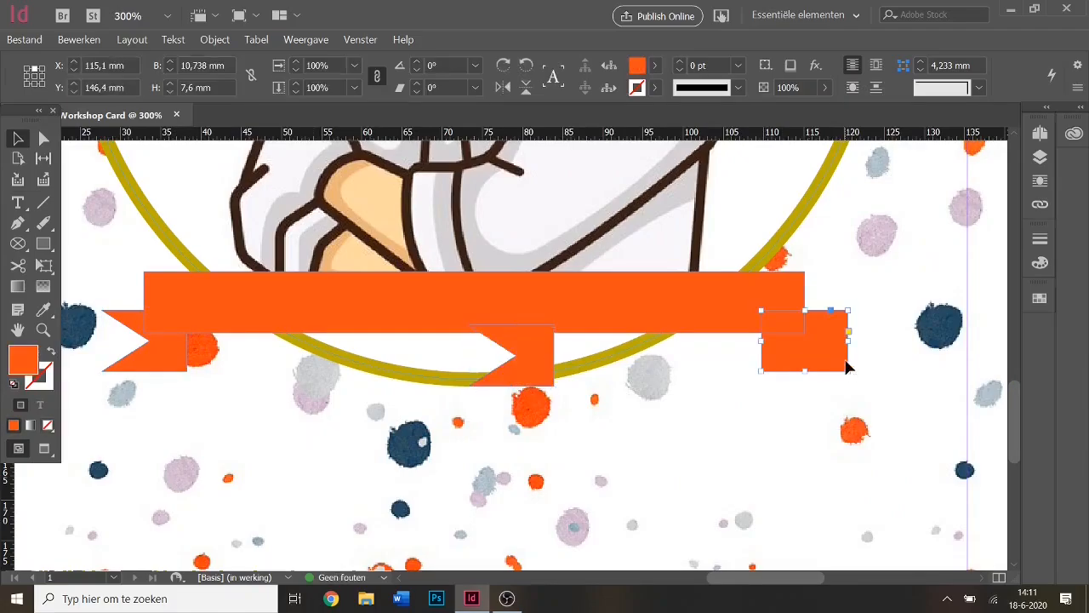
{"action": "key", "text": "Delete"}
{"action": "left_click", "coordinate": [534, 372]}
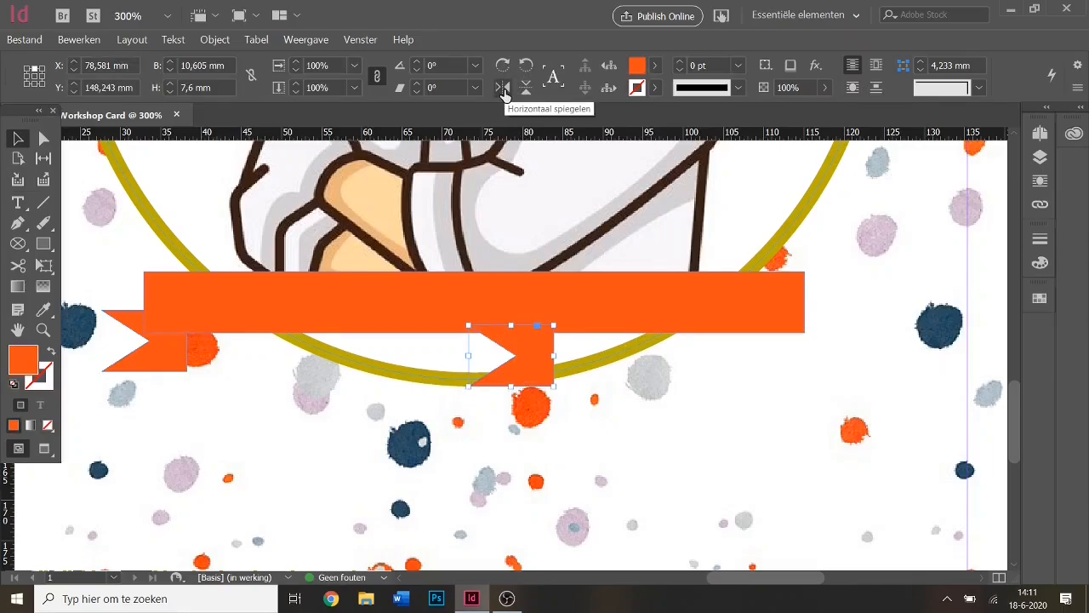
{"action": "left_click", "coordinate": [503, 89]}
{"action": "left_click_drag", "start_coordinate": [506, 372], "coordinate": [800, 359]}
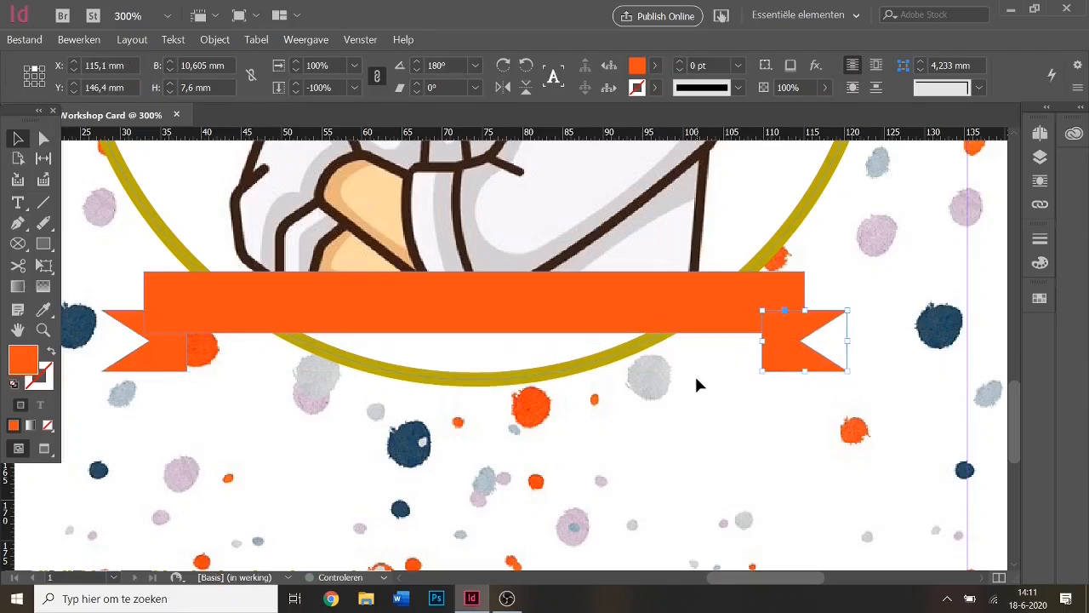
{"action": "left_click", "coordinate": [695, 375]}
Bring the main ribbon band in front of both notched tails.
{"action": "left_click", "coordinate": [666, 302]}
{"action": "right_click", "coordinate": [666, 299]}
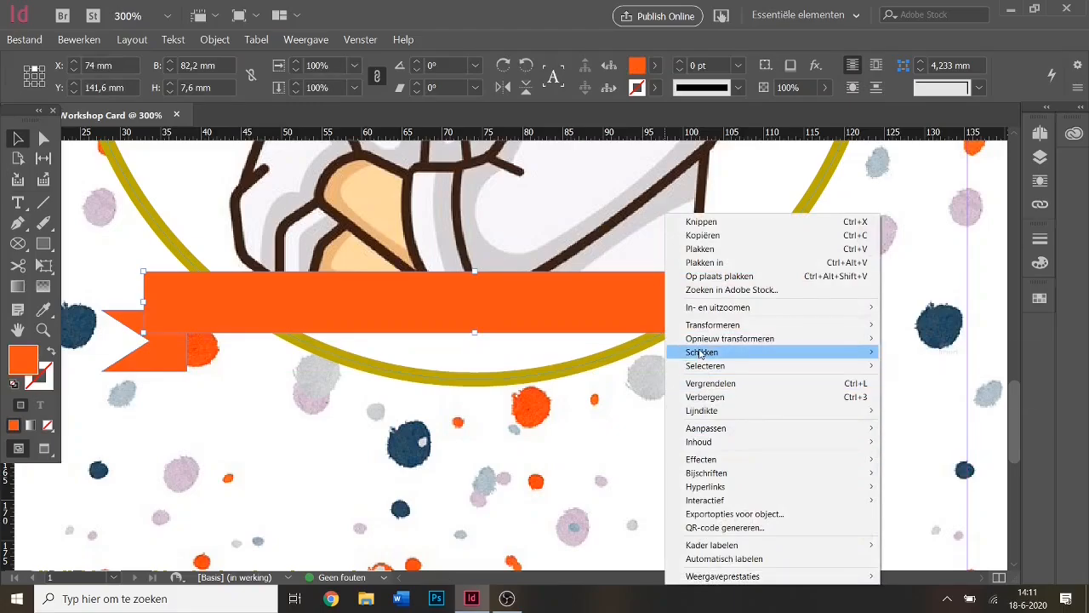
{"action": "mouse_move", "coordinate": [705, 352]}
{"action": "left_click", "coordinate": [902, 354]}
{"action": "left_click", "coordinate": [740, 423]}
{"action": "scroll", "coordinate": [554, 442], "scroll_direction": "up", "scroll_amount": 8}
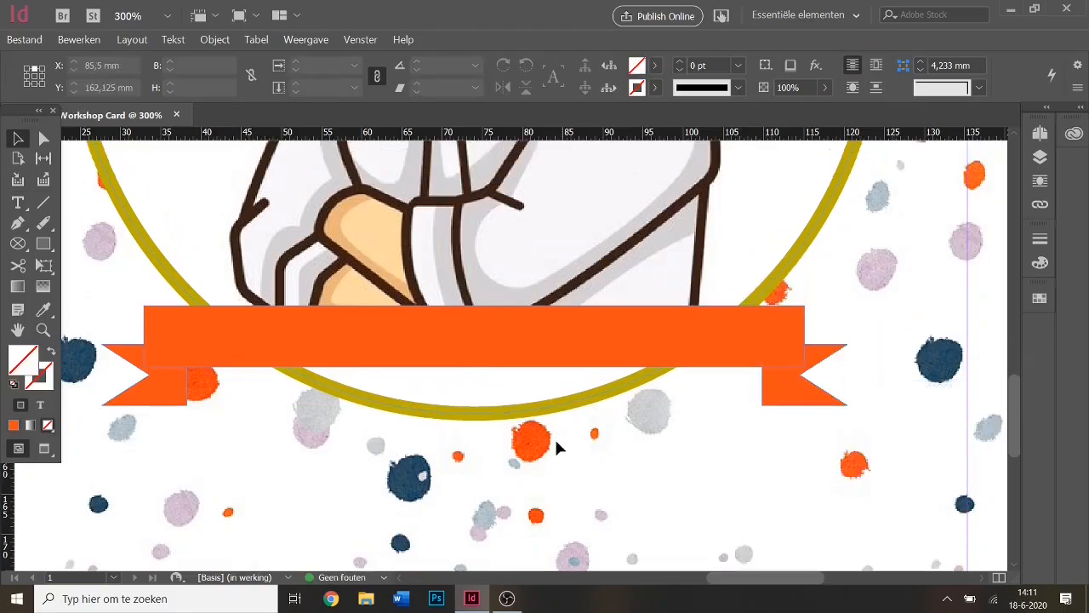
{"action": "scroll", "coordinate": [555, 443], "scroll_direction": "down", "scroll_amount": 6}
{"action": "scroll", "coordinate": [553, 441], "scroll_direction": "down", "scroll_amount": 3}
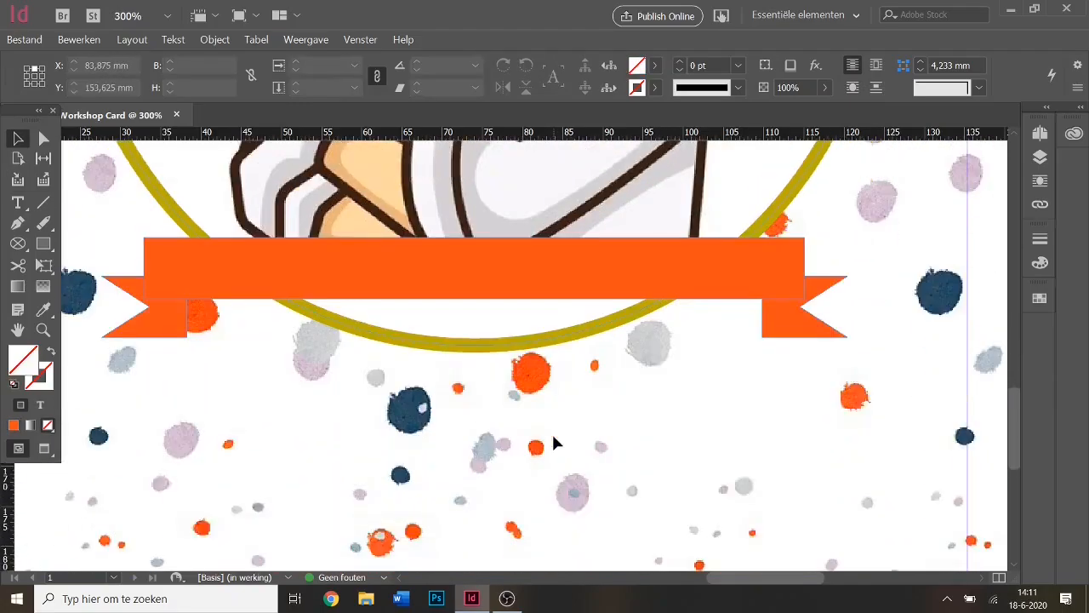
{"action": "scroll", "coordinate": [553, 441], "scroll_direction": "up", "scroll_amount": 2}
{"action": "scroll", "coordinate": [787, 583], "scroll_direction": "left", "scroll_amount": 3}
{"action": "scroll", "coordinate": [474, 382], "scroll_direction": "up", "scroll_amount": 2}
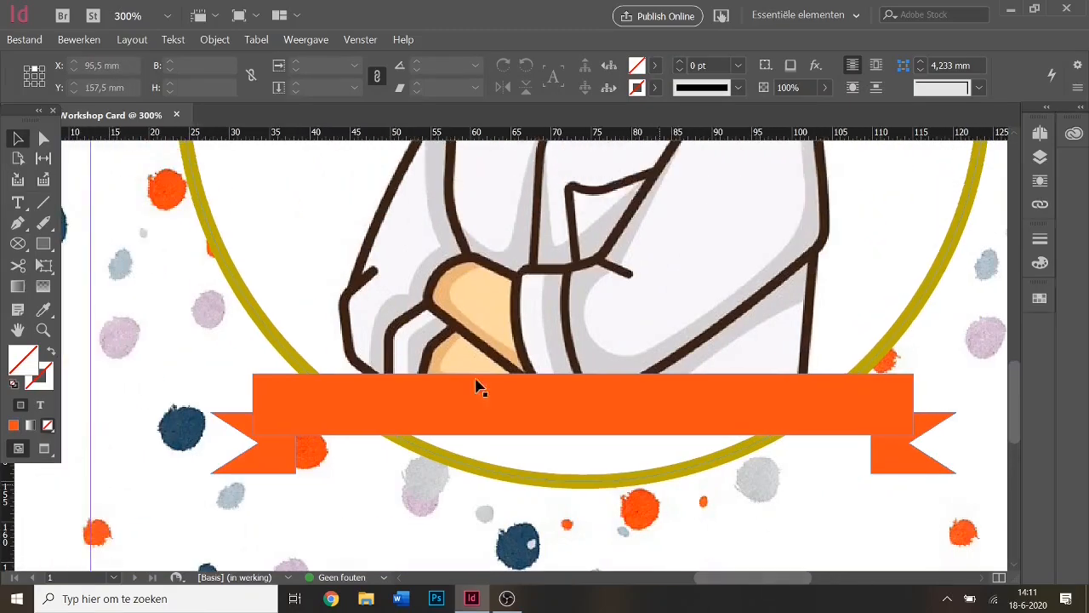
Draw a text frame spanning the orange ribbon band and leave it empty.
{"action": "left_click", "coordinate": [18, 204]}
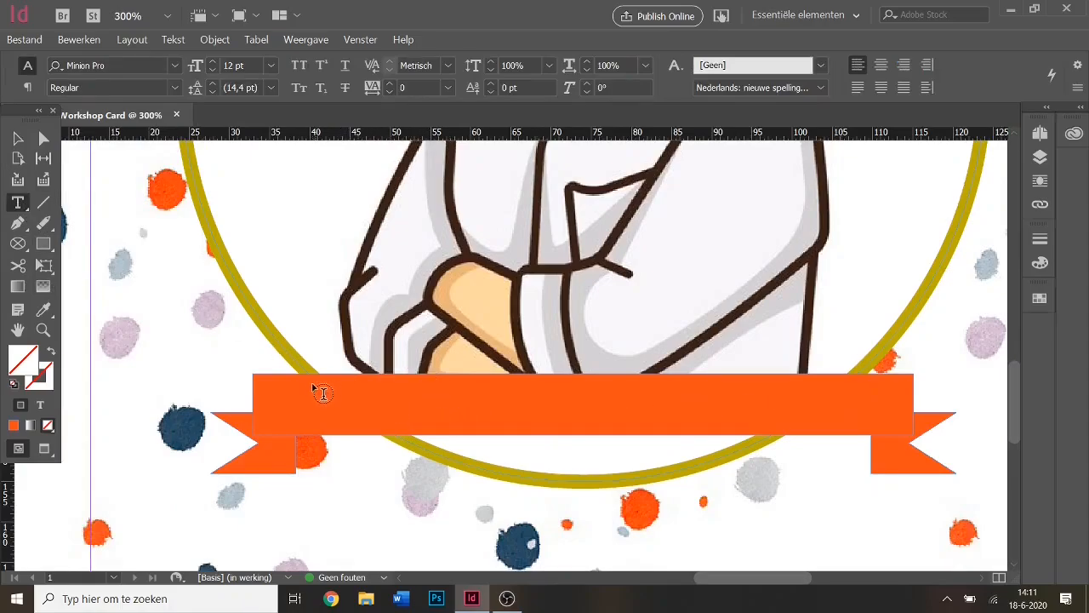
{"action": "left_click_drag", "start_coordinate": [313, 384], "coordinate": [867, 430]}
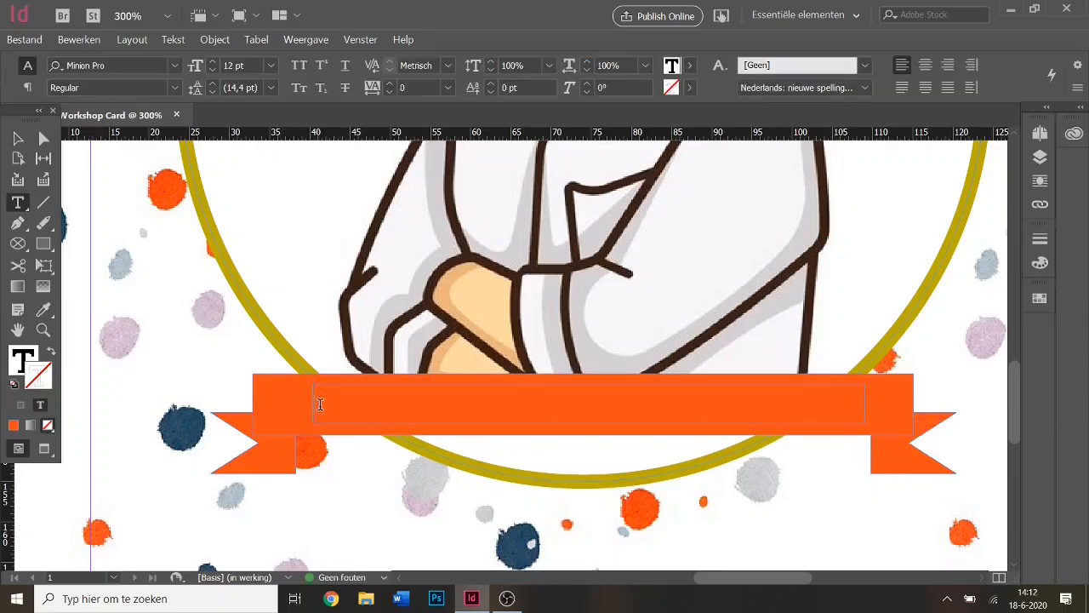
{"action": "type", "text": "hakdhak"}
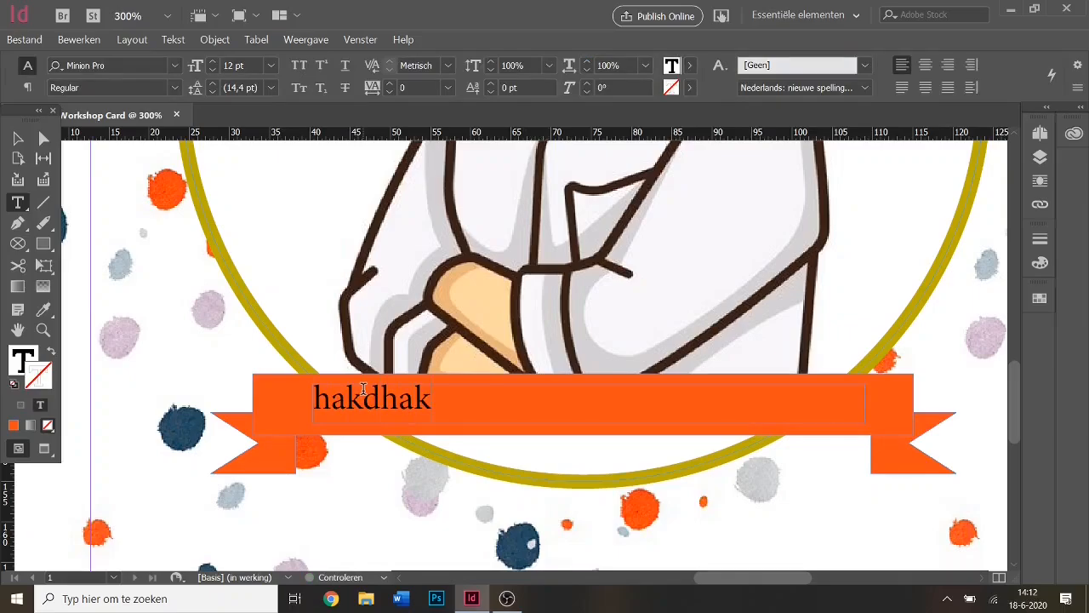
{"action": "key", "text": "BackSpace"}
{"action": "key", "text": "BackSpace"}
{"action": "key", "text": "BackSpace"}
{"action": "key", "text": "BackSpace"}
{"action": "key", "text": "BackSpace"}
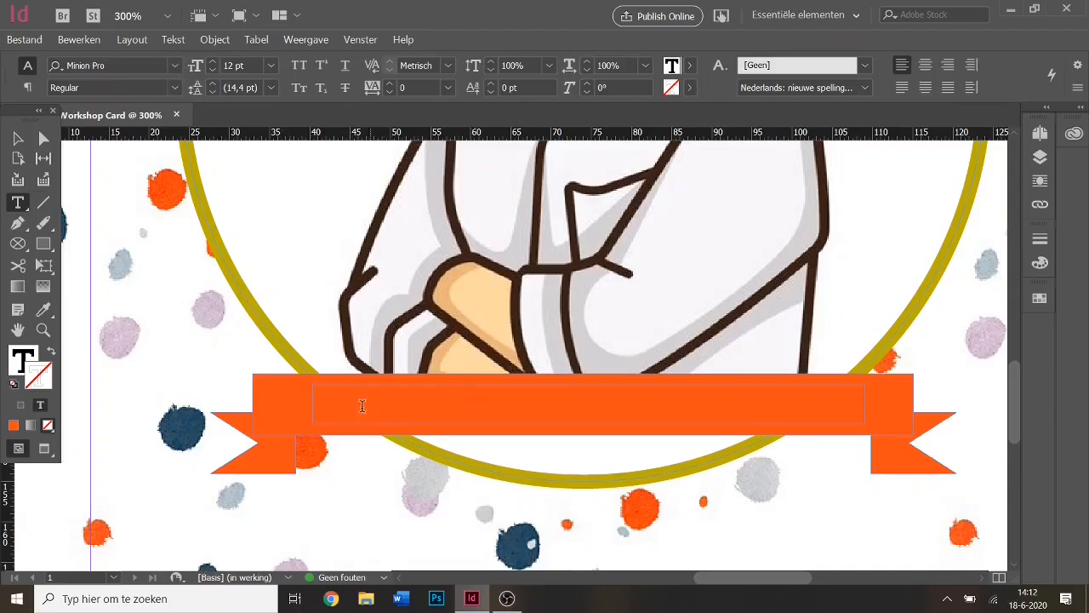
Set the font to Besom and type NR. 1 DAD in the ribbon frame.
{"action": "left_click", "coordinate": [172, 65]}
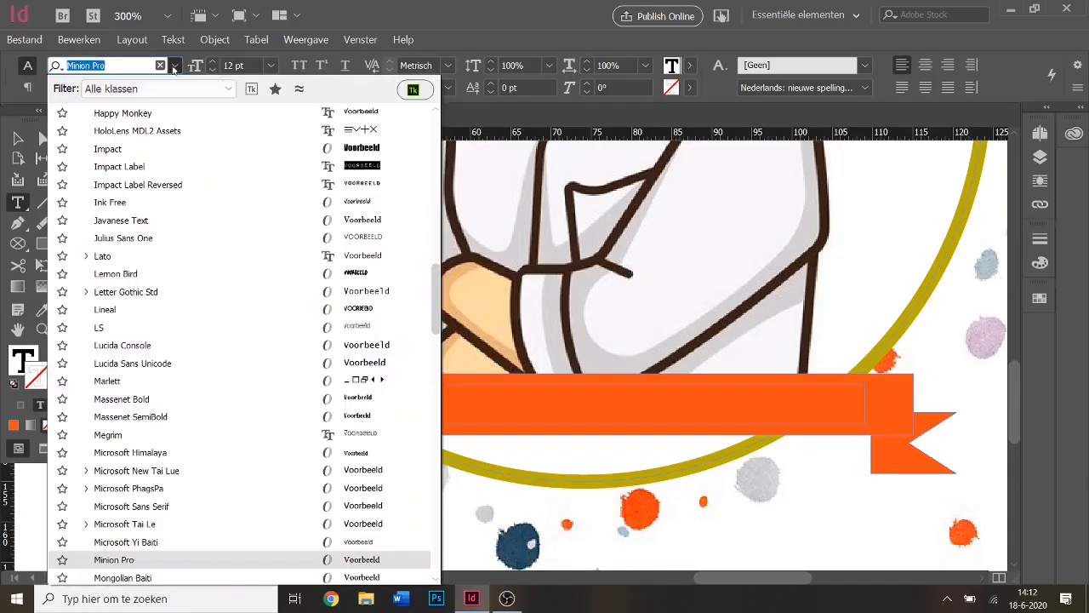
{"action": "scroll", "coordinate": [267, 248], "scroll_direction": "up", "scroll_amount": 3}
{"action": "left_click_drag", "start_coordinate": [434, 281], "coordinate": [430, 115]}
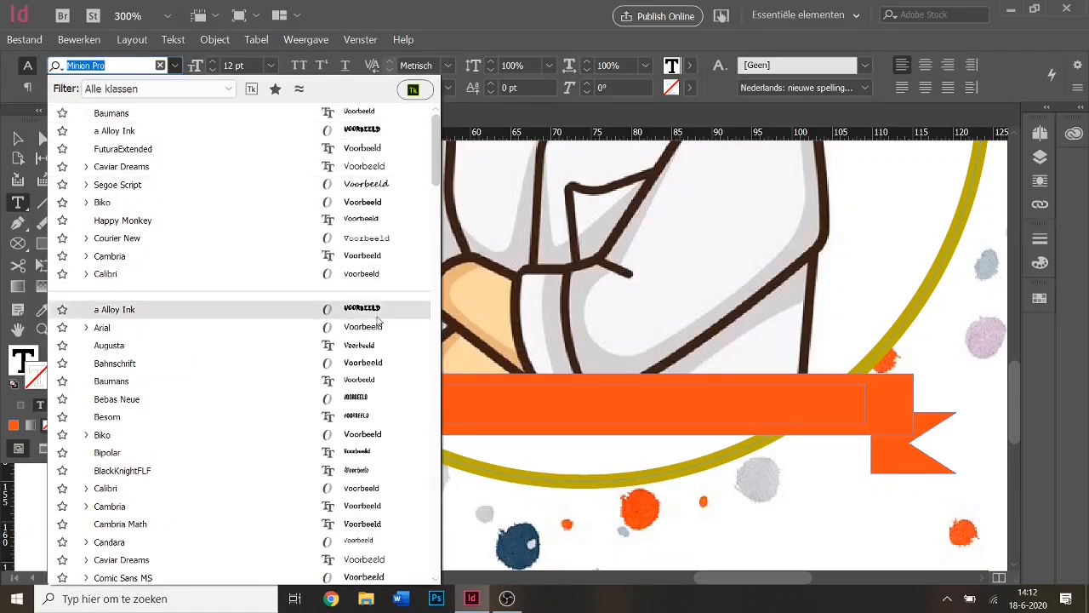
{"action": "left_click_drag", "start_coordinate": [430, 156], "coordinate": [433, 198]}
{"action": "scroll", "coordinate": [433, 199], "scroll_direction": "up", "scroll_amount": 1}
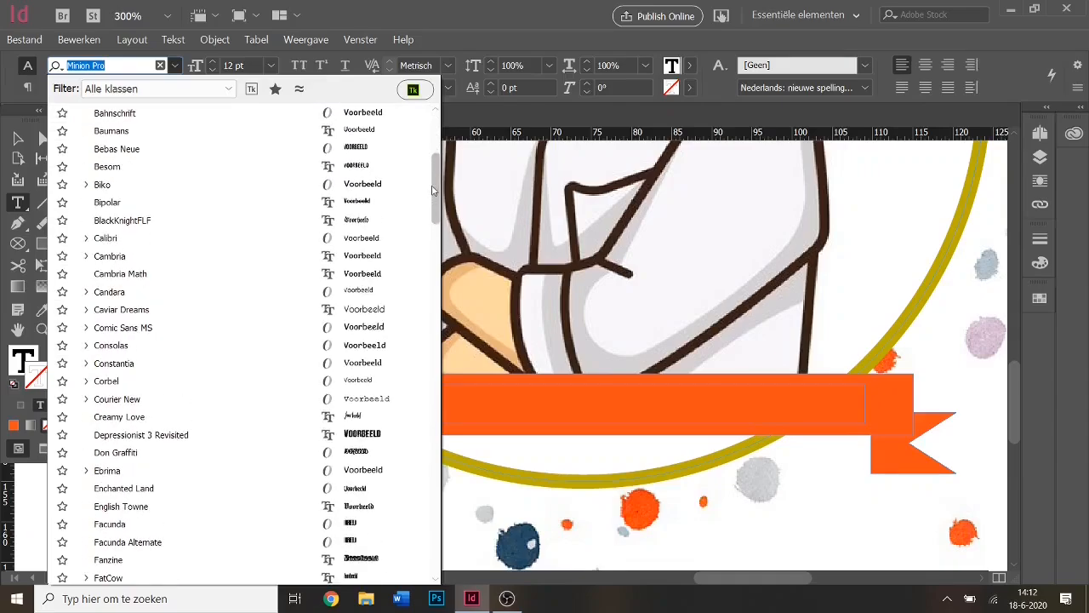
{"action": "left_click", "coordinate": [387, 167]}
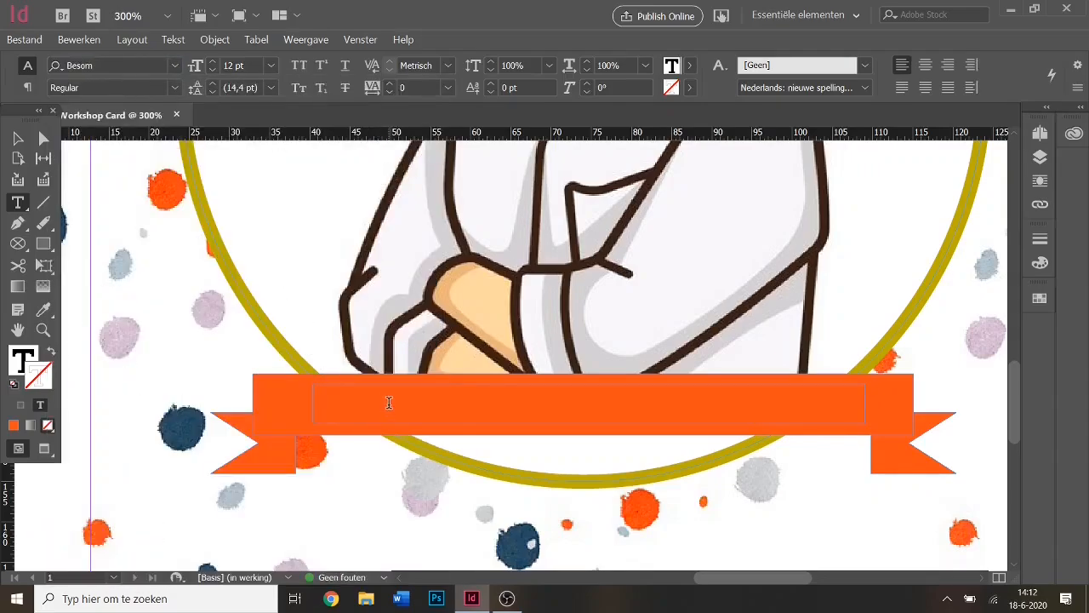
{"action": "type", "text": "NR. 1 "}
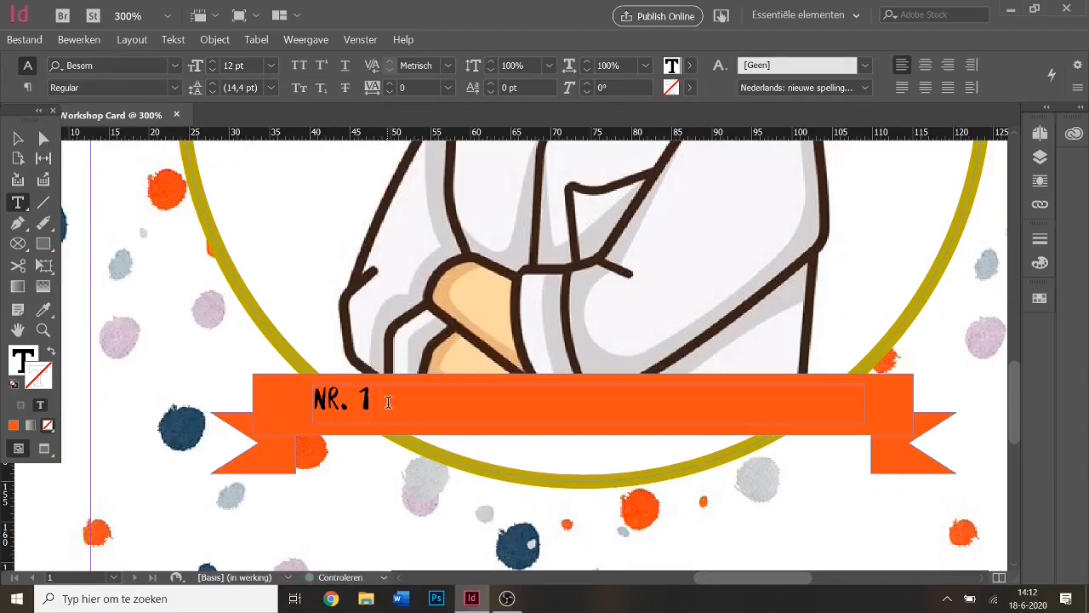
{"action": "type", "text": "QAO"}
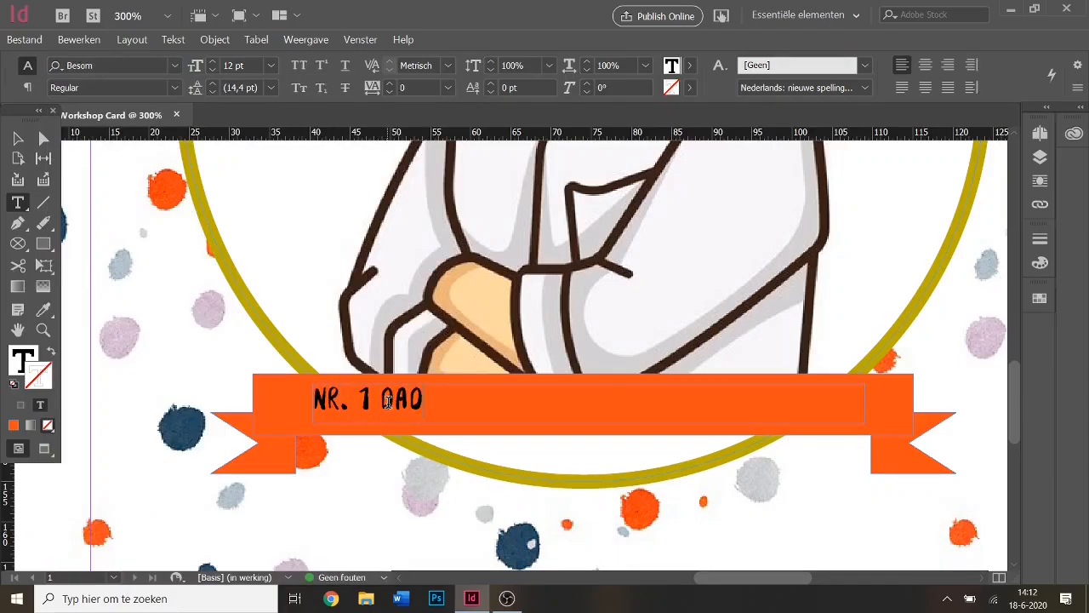
Select the ribbon text and change its font to FuturaExtended.
{"action": "left_click_drag", "start_coordinate": [448, 401], "coordinate": [305, 393]}
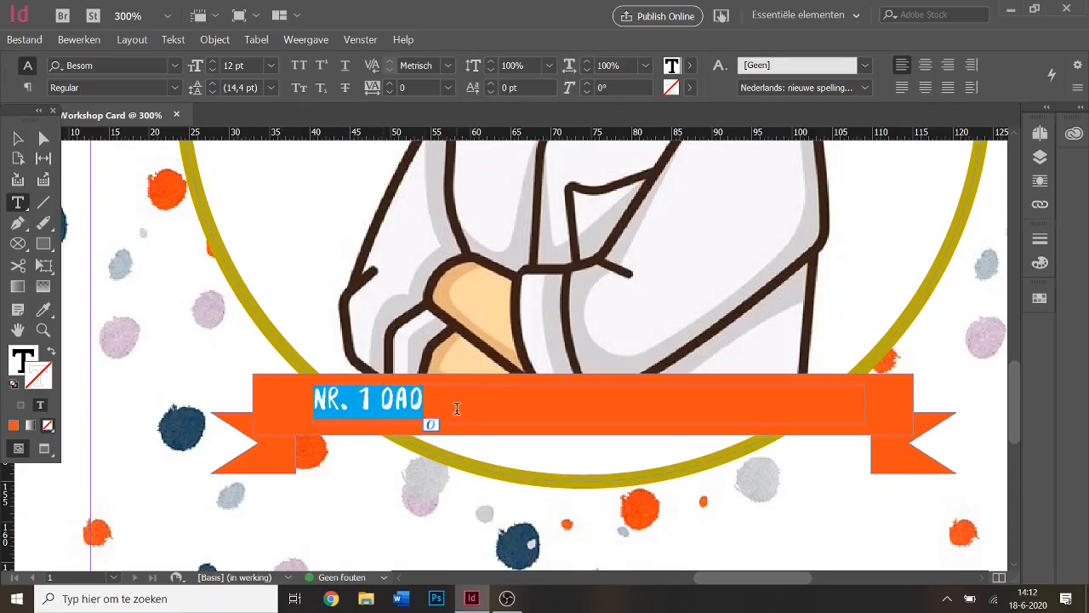
{"action": "left_click", "coordinate": [175, 86]}
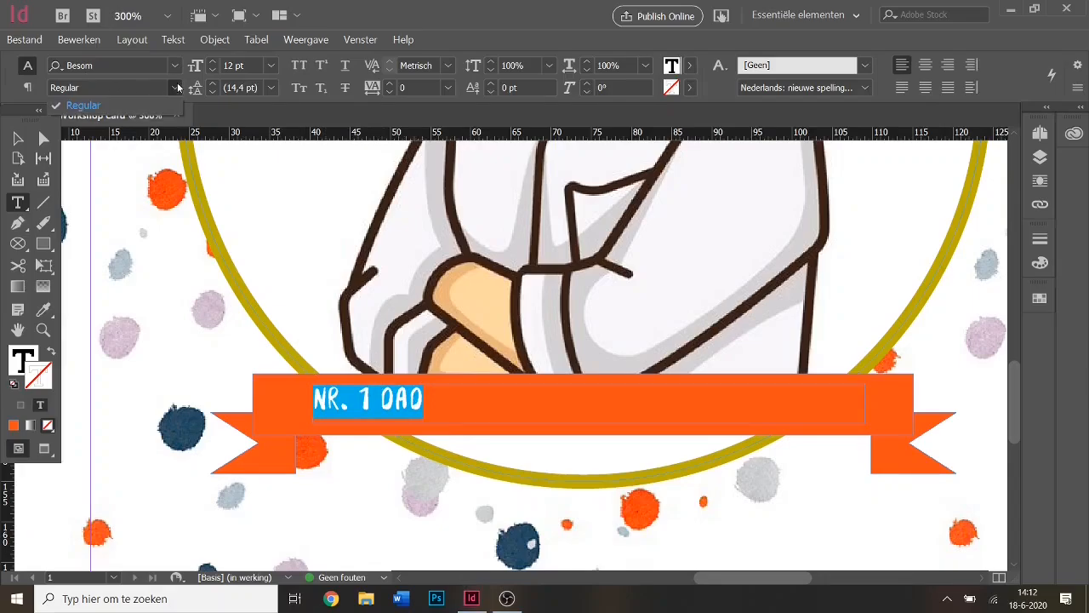
{"action": "left_click", "coordinate": [175, 89]}
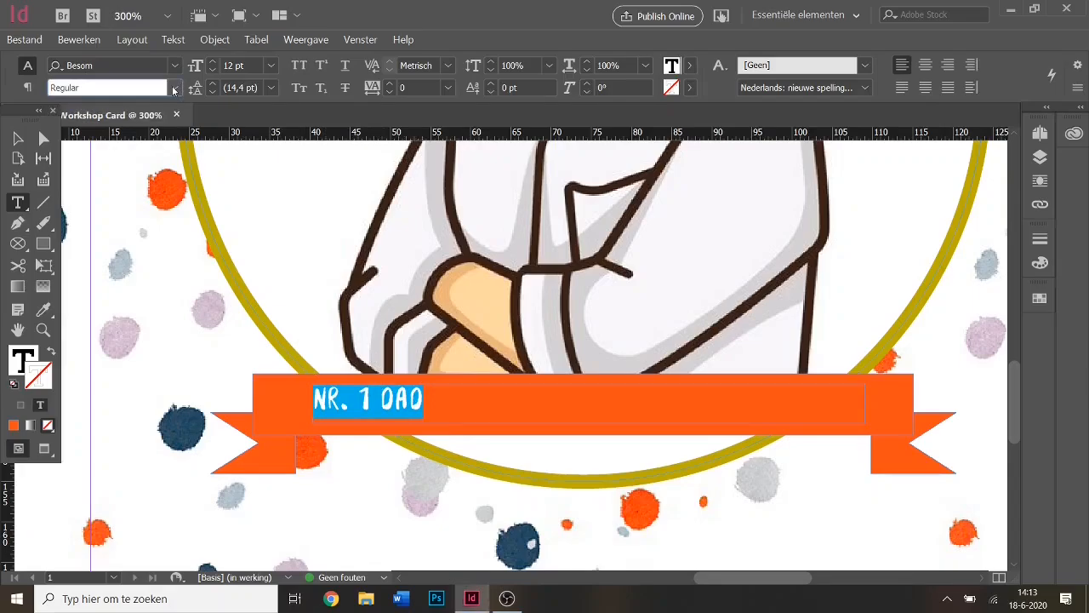
{"action": "left_click", "coordinate": [174, 66]}
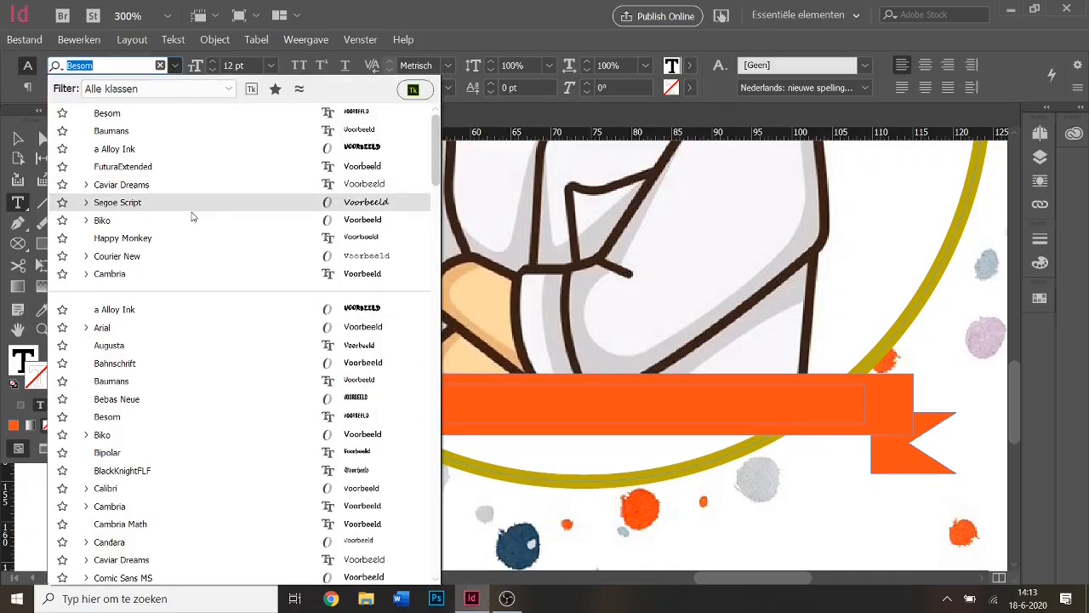
{"action": "left_click", "coordinate": [173, 167]}
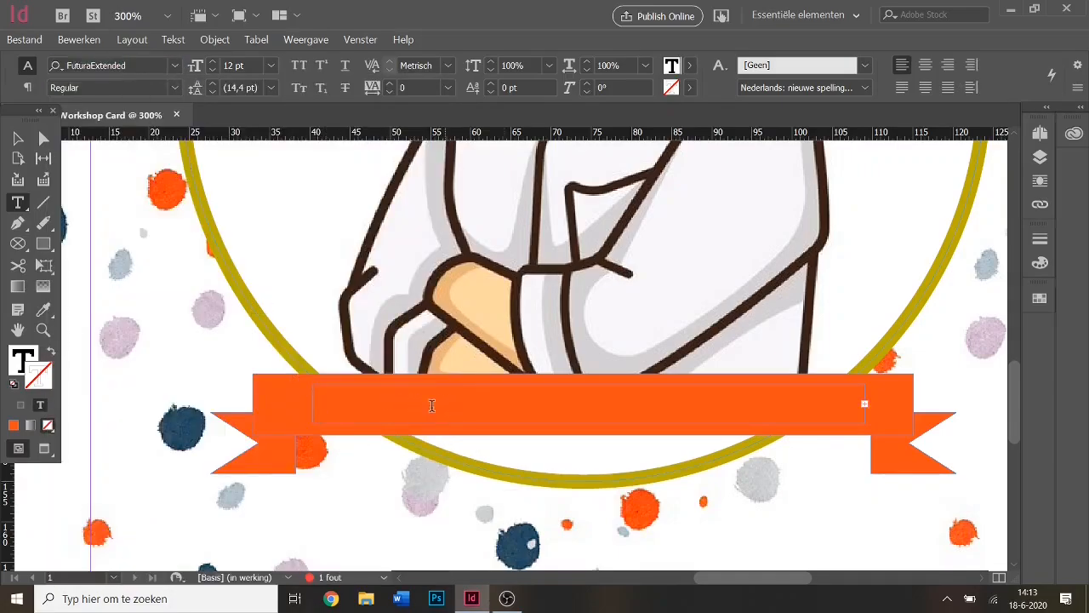
Make the ribbon text frame taller and move it up so 'Nr. 1 Dad' shows, then select it.
{"action": "left_click", "coordinate": [17, 139]}
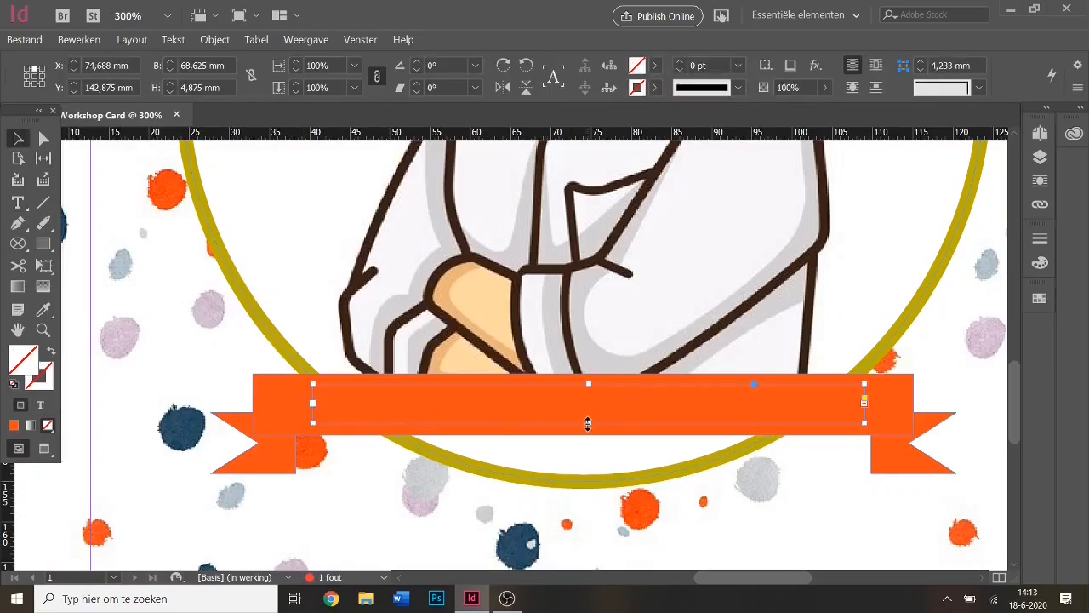
{"action": "left_click_drag", "start_coordinate": [588, 423], "coordinate": [590, 452]}
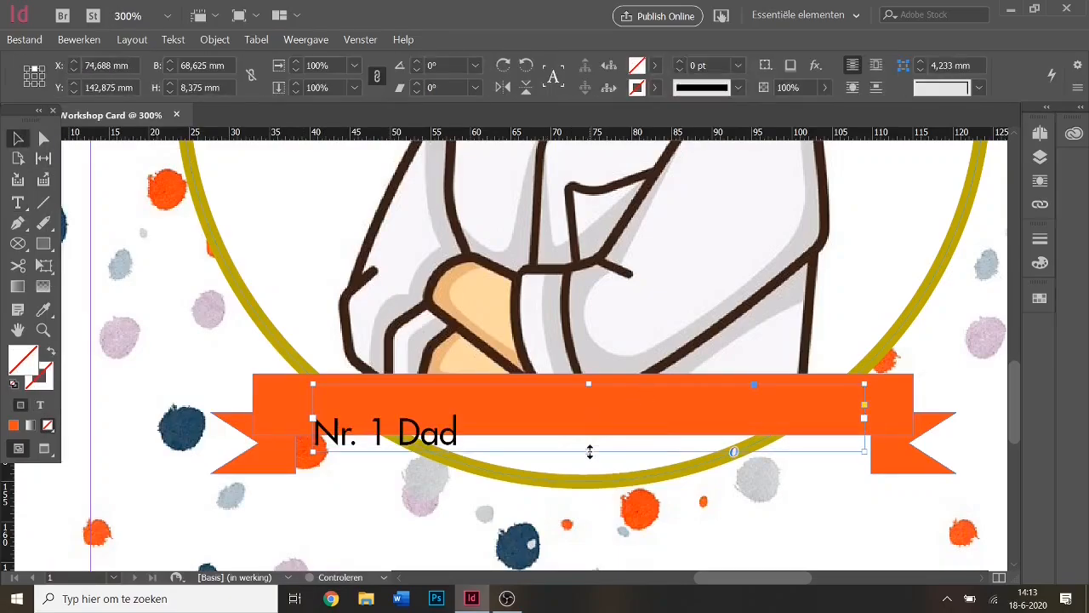
{"action": "left_click_drag", "start_coordinate": [486, 433], "coordinate": [481, 409]}
{"action": "double_click", "coordinate": [444, 408]}
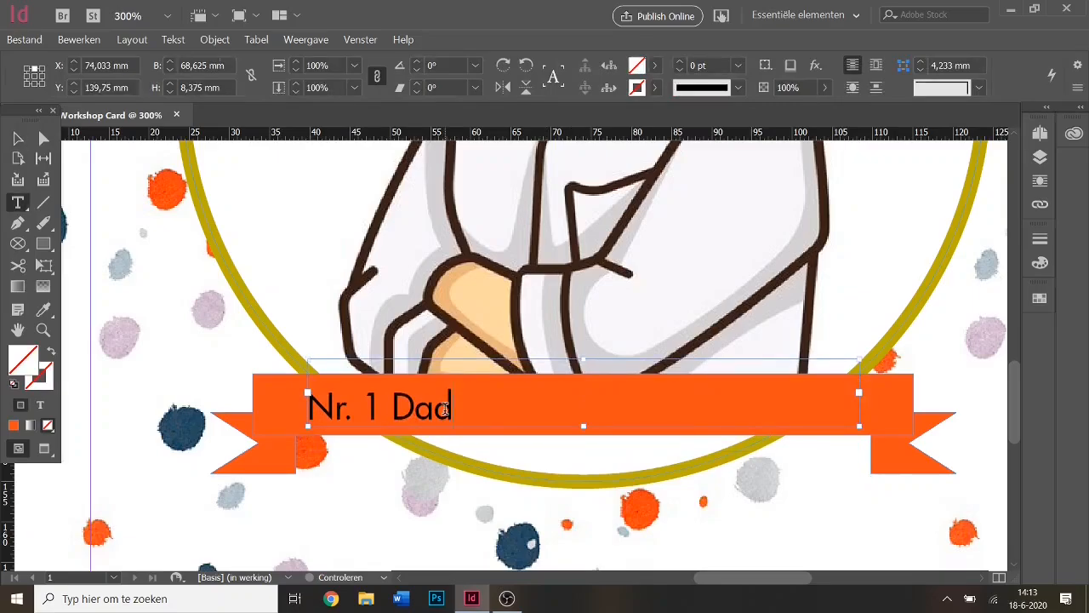
{"action": "left_click_drag", "start_coordinate": [309, 407], "coordinate": [486, 408]}
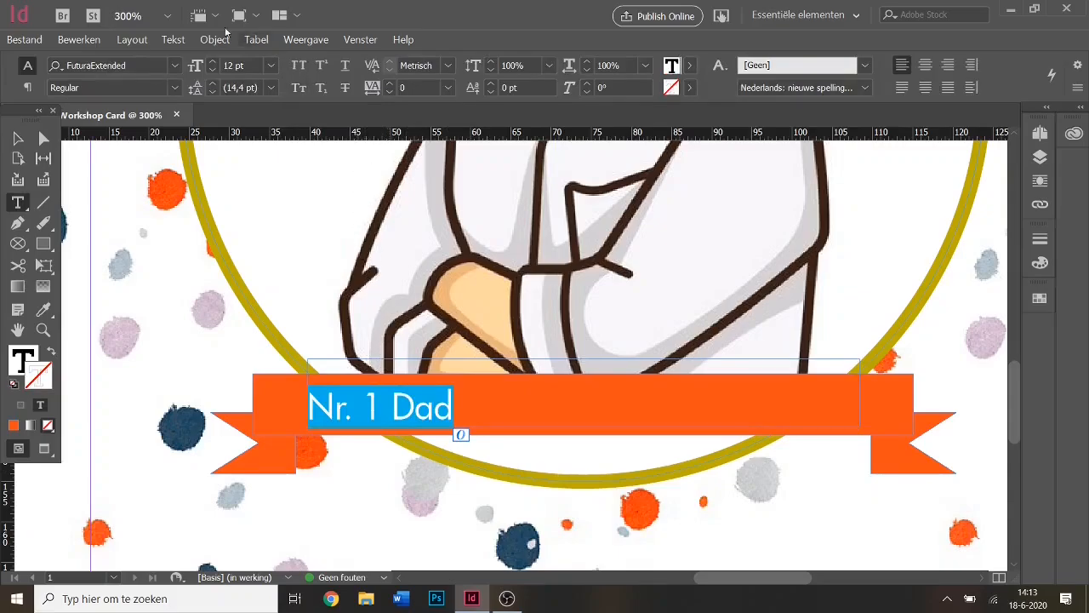
Try Cambria on the ribbon text in Italic, Bold and Bold Italic styles.
{"action": "left_click", "coordinate": [175, 89]}
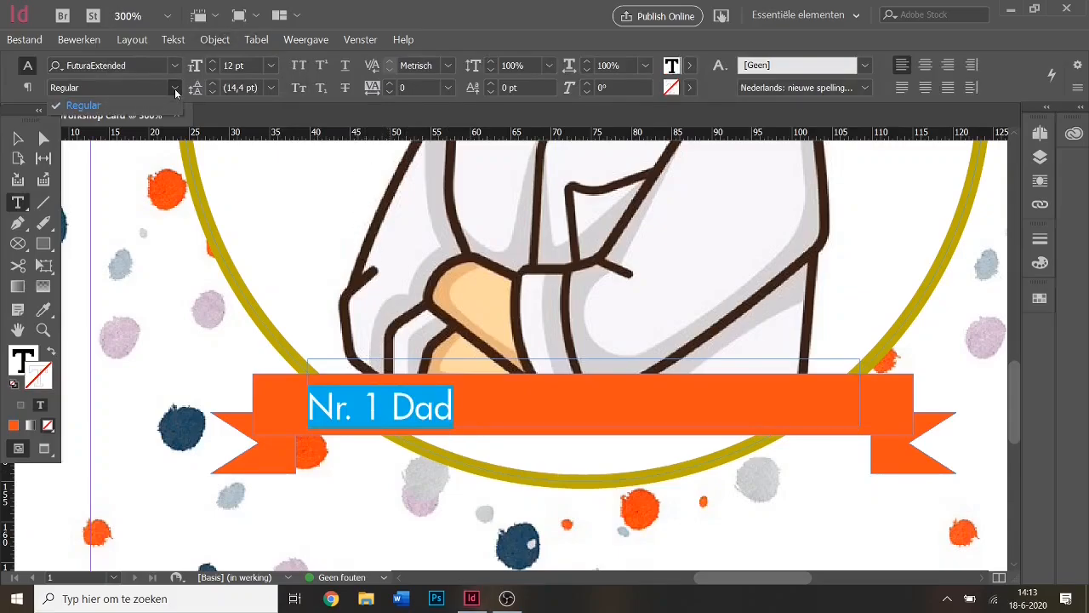
{"action": "left_click", "coordinate": [175, 89]}
{"action": "left_click", "coordinate": [174, 67]}
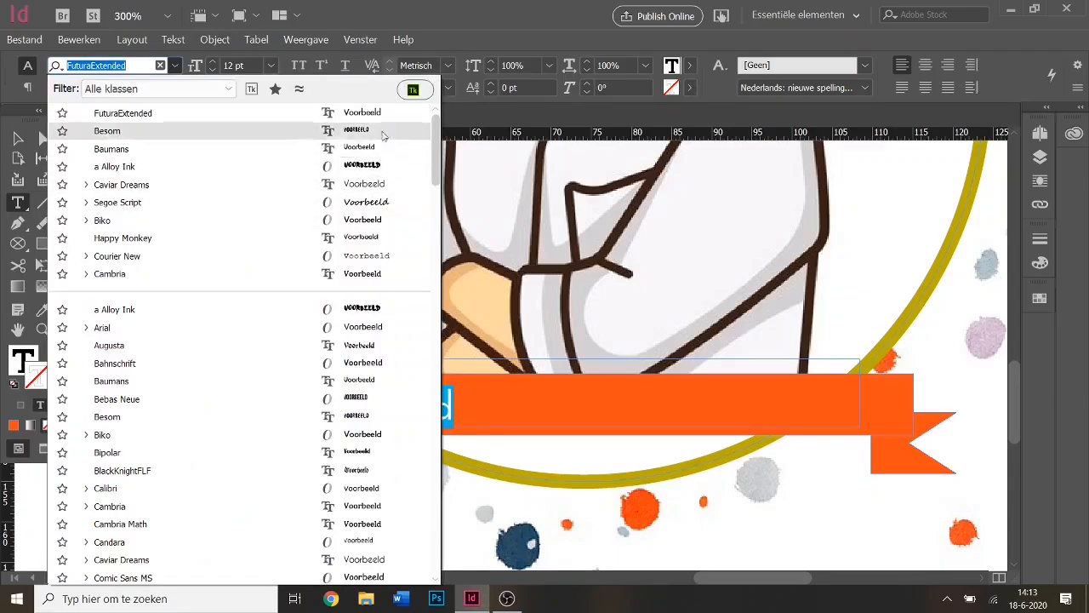
{"action": "left_click", "coordinate": [149, 277]}
{"action": "left_click", "coordinate": [176, 88]}
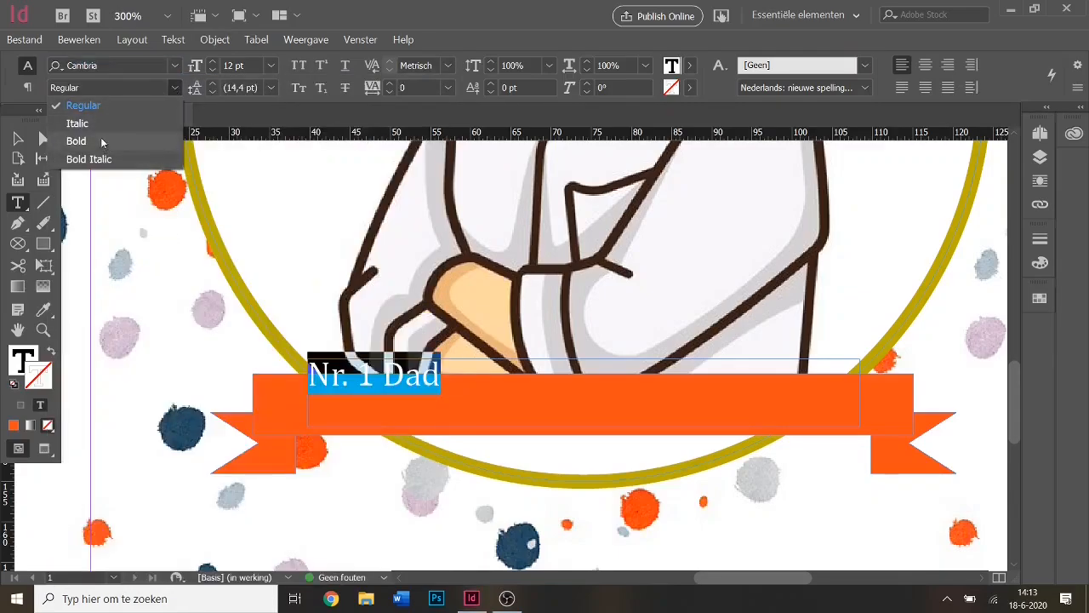
{"action": "left_click", "coordinate": [77, 124]}
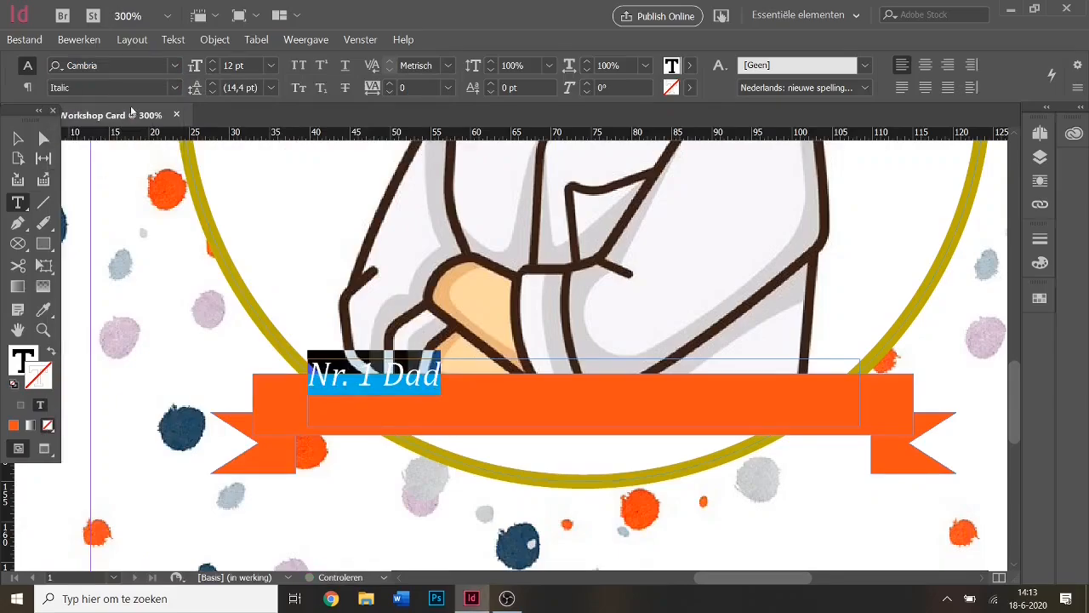
{"action": "left_click", "coordinate": [176, 87]}
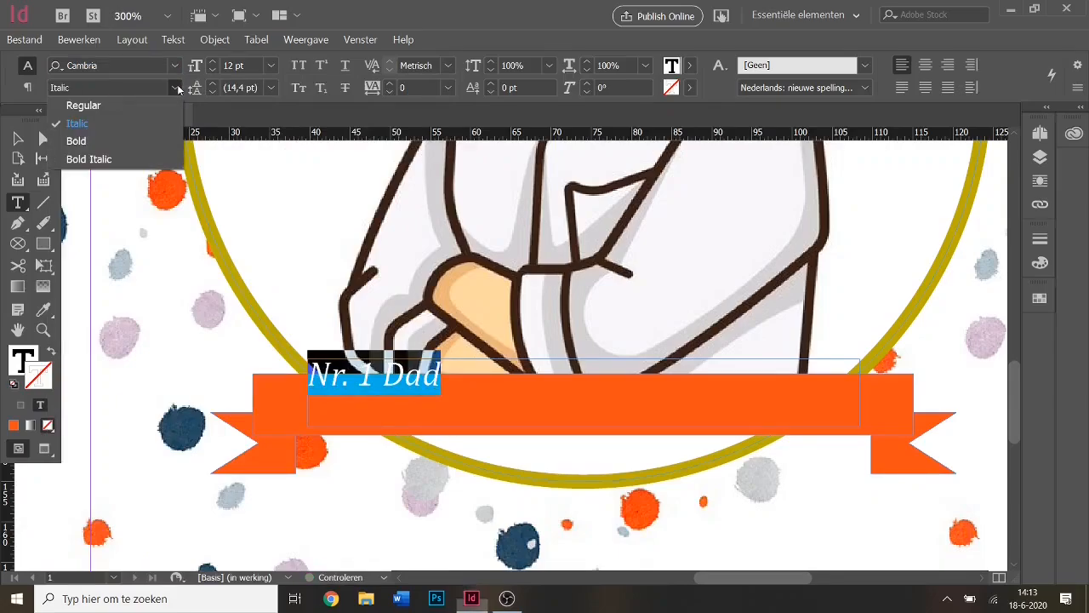
{"action": "left_click", "coordinate": [102, 141]}
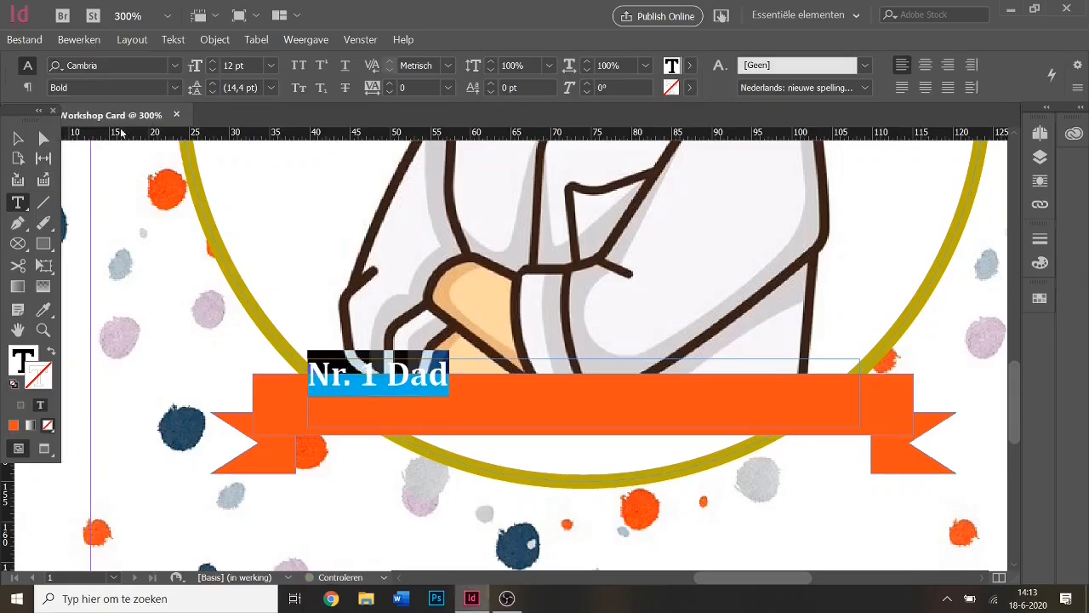
{"action": "left_click", "coordinate": [173, 87]}
{"action": "left_click", "coordinate": [111, 159]}
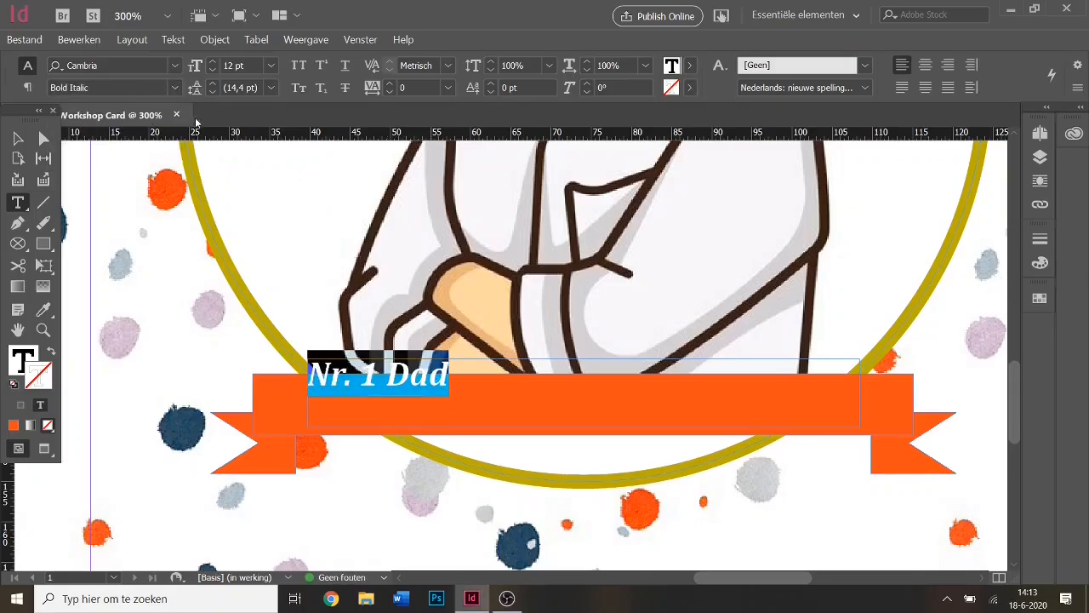
Switch the ribbon text back to Besom in the Regular style.
{"action": "left_click", "coordinate": [175, 66]}
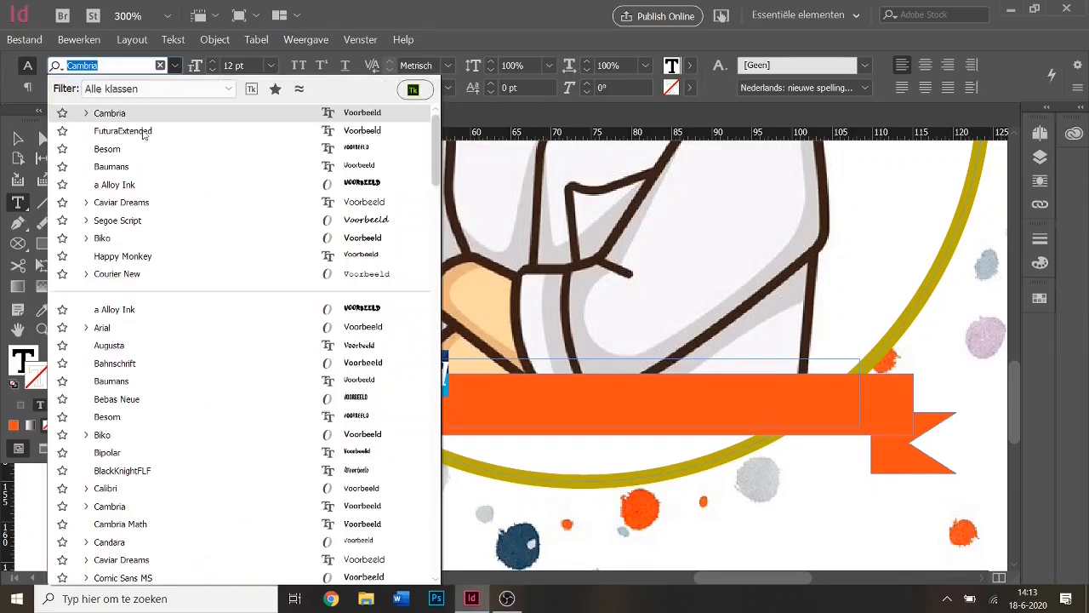
{"action": "left_click", "coordinate": [141, 149]}
{"action": "left_click", "coordinate": [175, 88]}
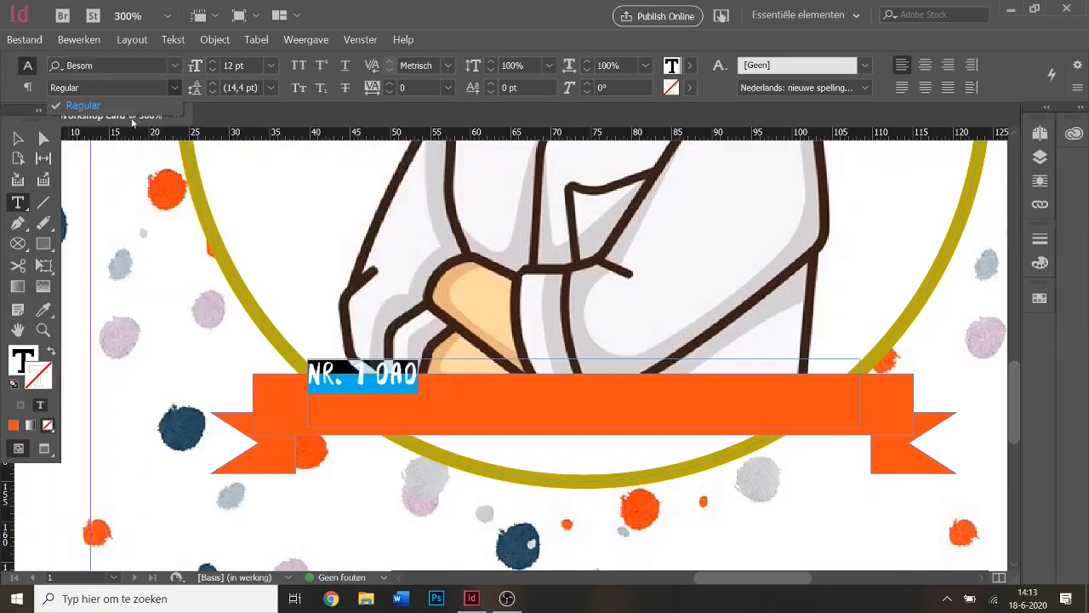
{"action": "left_click", "coordinate": [128, 106]}
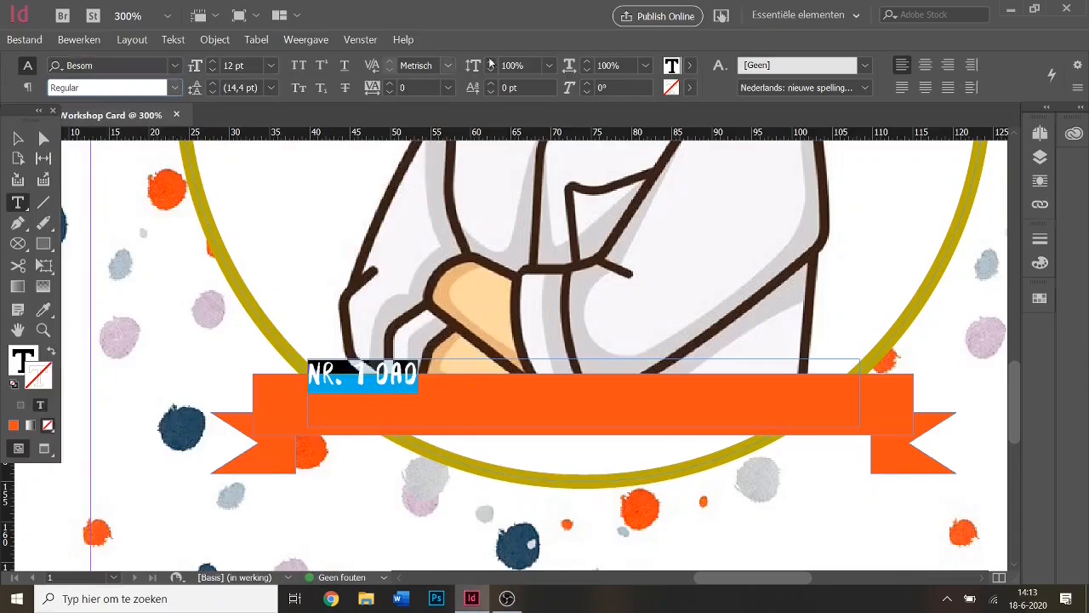
{"action": "left_click", "coordinate": [689, 88]}
Give NR. 1 DAD a Zwart stroke and raise its font size to 24 pt.
{"action": "left_click", "coordinate": [595, 196]}
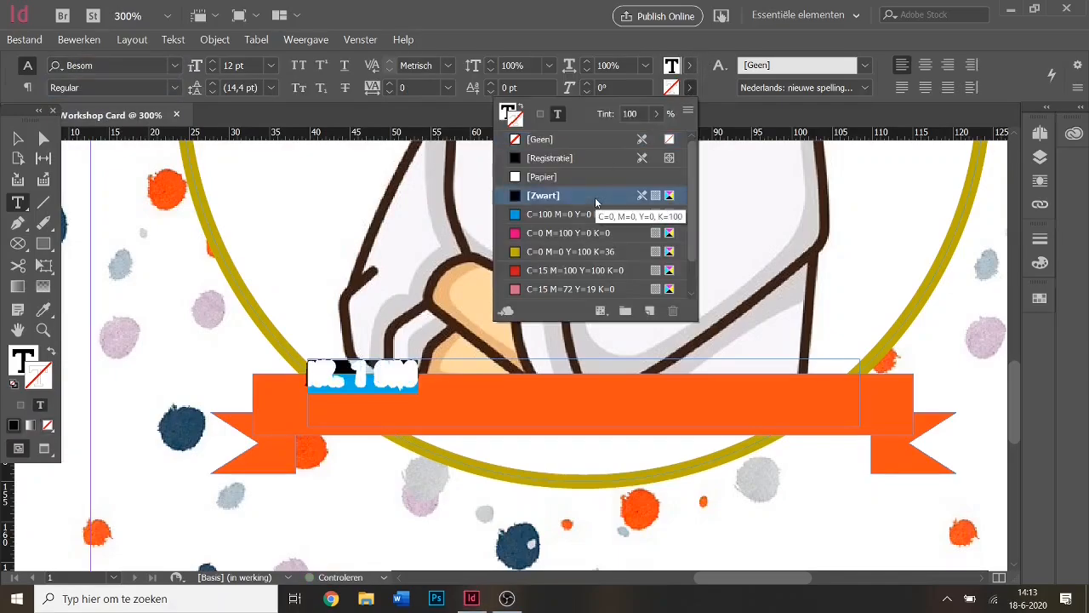
{"action": "left_click", "coordinate": [633, 116]}
{"action": "left_click", "coordinate": [670, 89]}
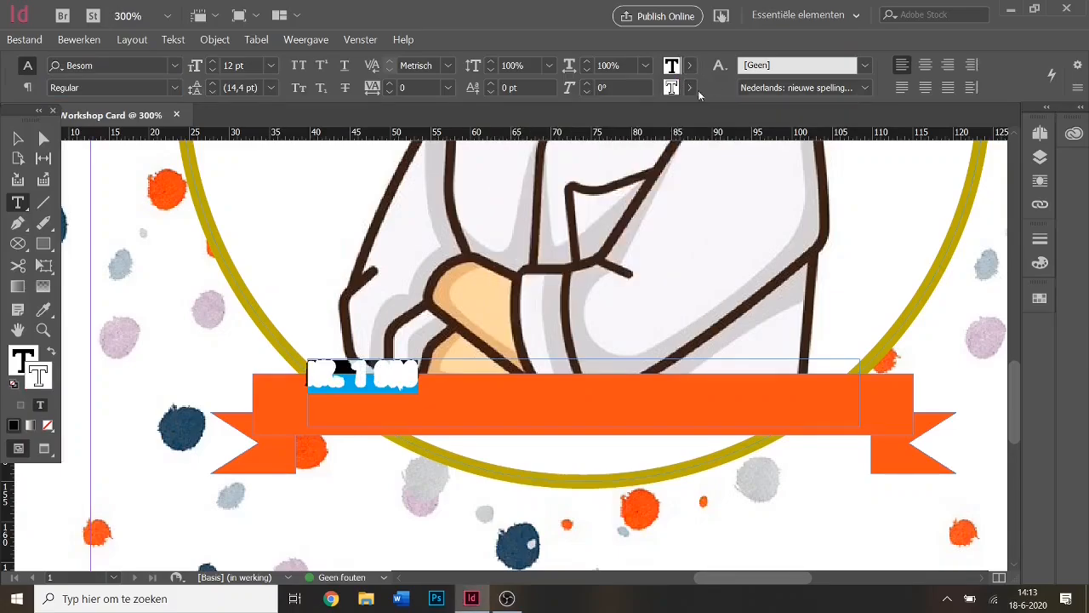
{"action": "left_click", "coordinate": [212, 61]}
{"action": "left_click", "coordinate": [212, 61]}
{"action": "left_click", "coordinate": [212, 61]}
{"action": "left_click", "coordinate": [212, 62]}
{"action": "left_click", "coordinate": [212, 61]}
{"action": "left_click", "coordinate": [212, 62]}
{"action": "left_click", "coordinate": [212, 62]}
{"action": "left_click", "coordinate": [212, 61]}
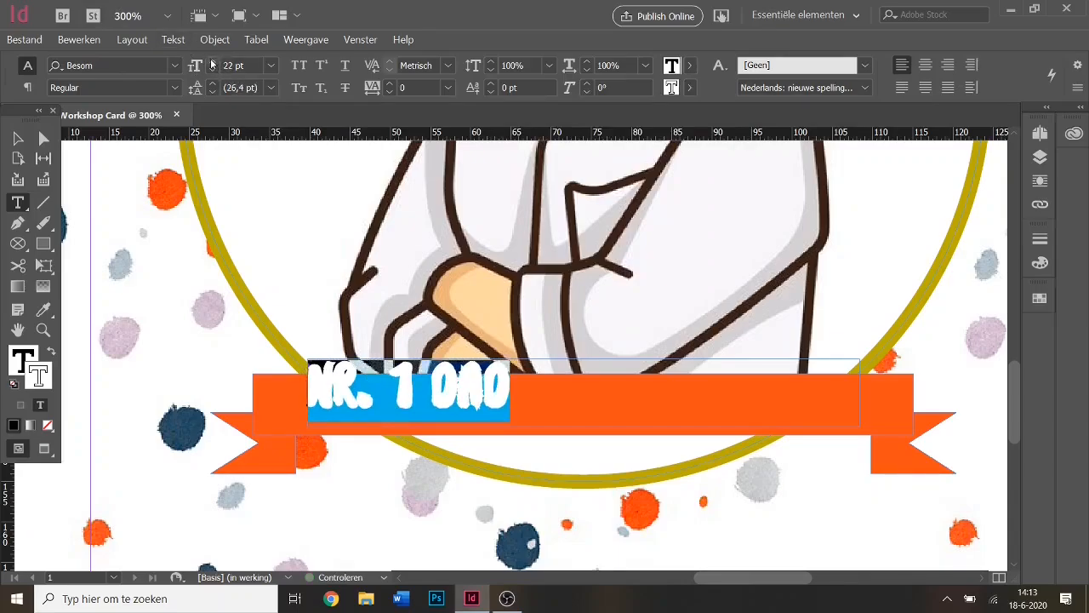
{"action": "left_click", "coordinate": [212, 61]}
{"action": "left_click", "coordinate": [211, 62]}
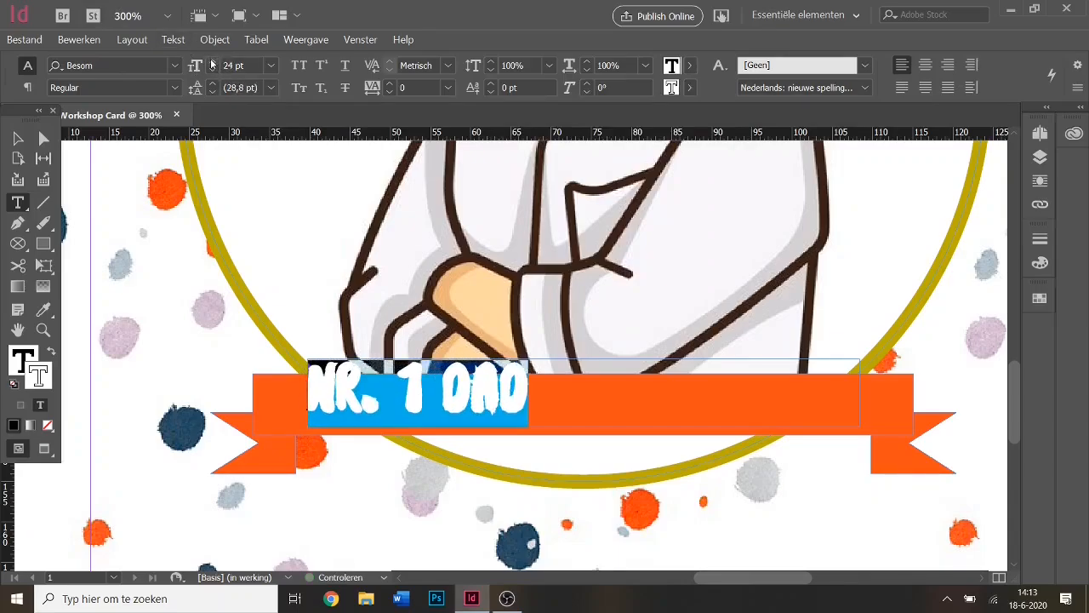
Increase the tracking to 70 and confirm the stroke tint.
{"action": "left_click", "coordinate": [388, 84]}
{"action": "left_click", "coordinate": [388, 84]}
{"action": "left_click", "coordinate": [388, 85]}
{"action": "left_click", "coordinate": [388, 84]}
{"action": "left_click", "coordinate": [387, 84]}
{"action": "left_click", "coordinate": [388, 84]}
{"action": "left_click", "coordinate": [388, 85]}
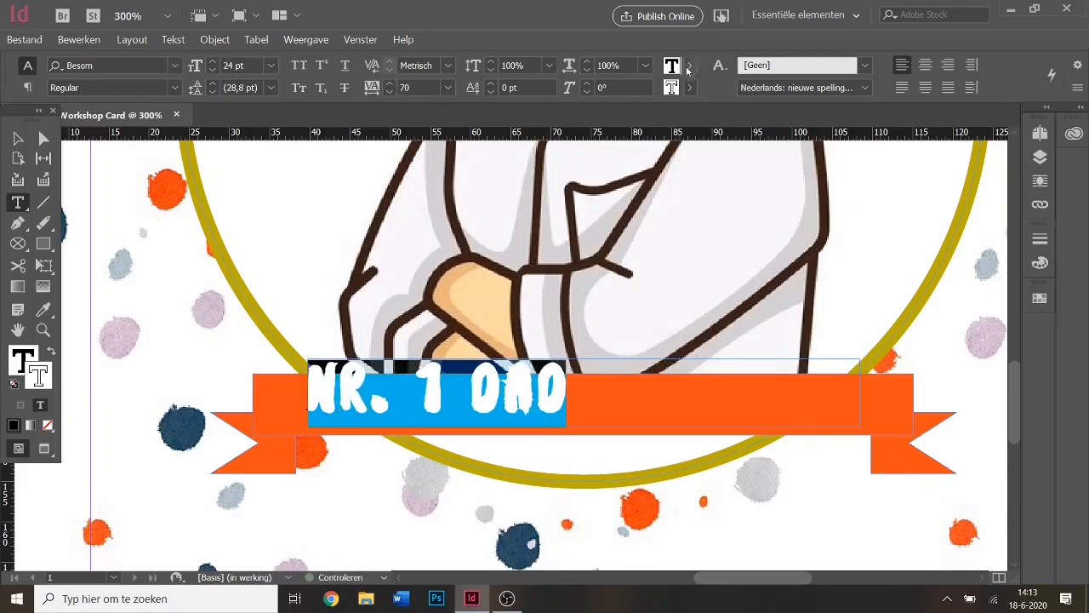
{"action": "left_click", "coordinate": [689, 89]}
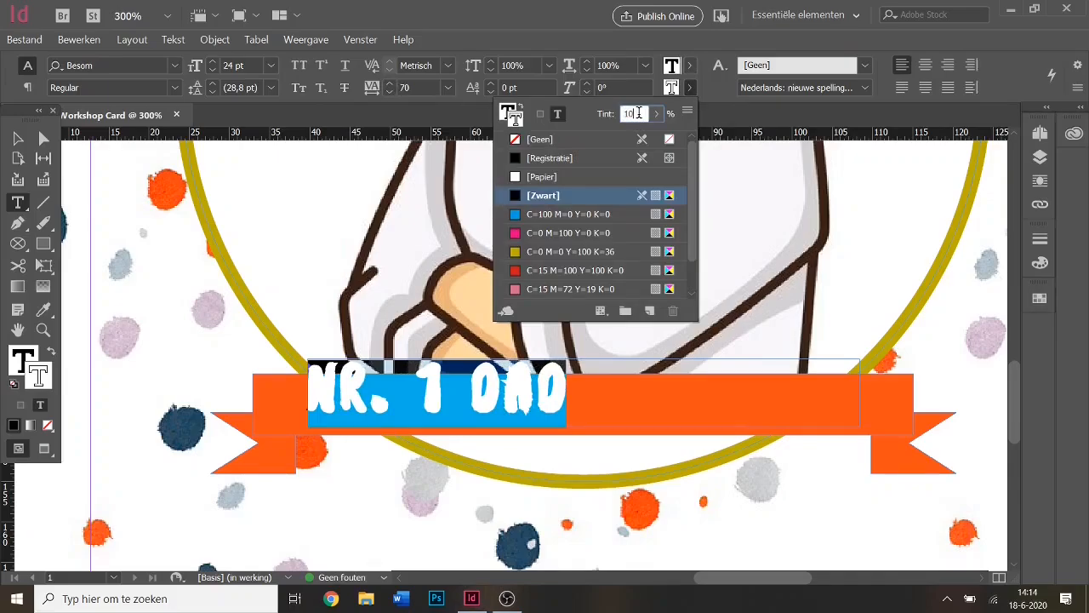
{"action": "key", "text": "Return"}
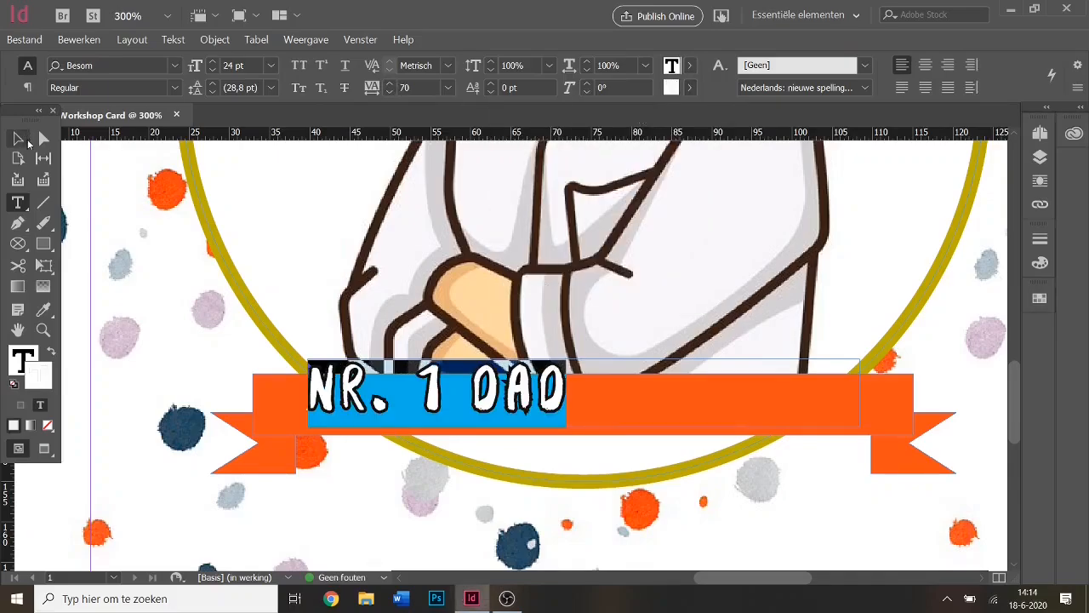
Shift the NR. 1 DAD text frame onto the ribbon.
{"action": "left_click", "coordinate": [19, 138]}
{"action": "left_click_drag", "start_coordinate": [485, 400], "coordinate": [451, 404]}
{"action": "left_click", "coordinate": [627, 464]}
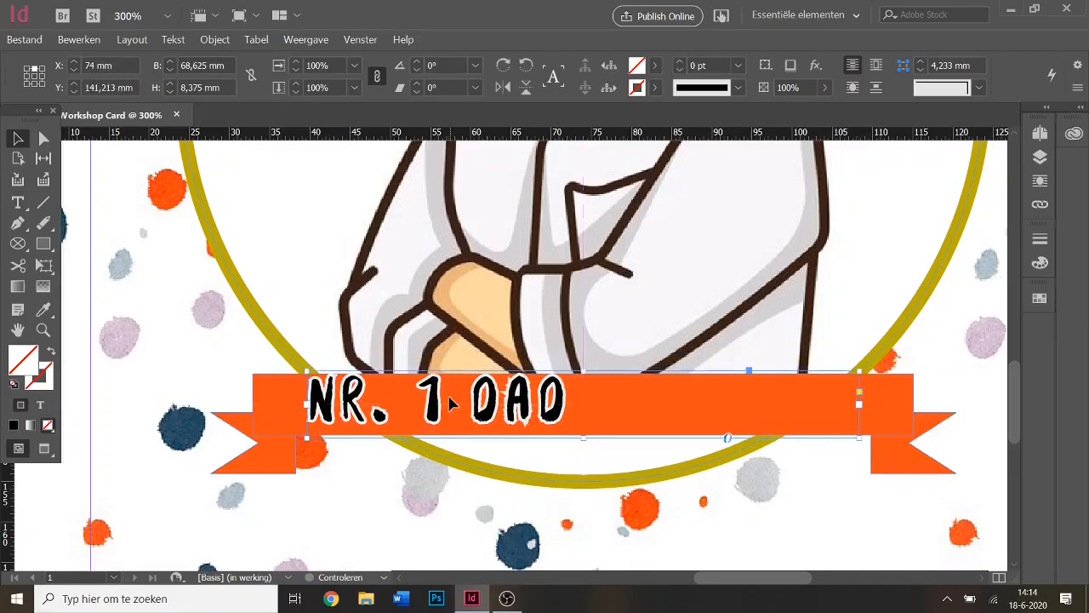
Centre-align NR. 1 DAD and place its frame at X 74,033 mm, nudged slightly down.
{"action": "double_click", "coordinate": [439, 405]}
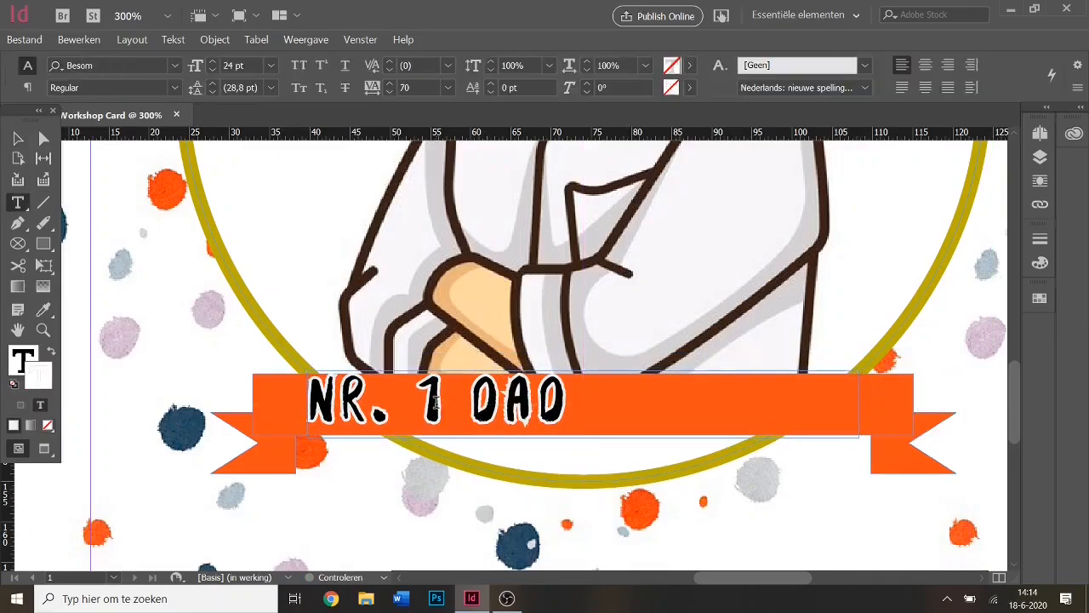
{"action": "left_click", "coordinate": [929, 73]}
{"action": "key", "text": "Escape"}
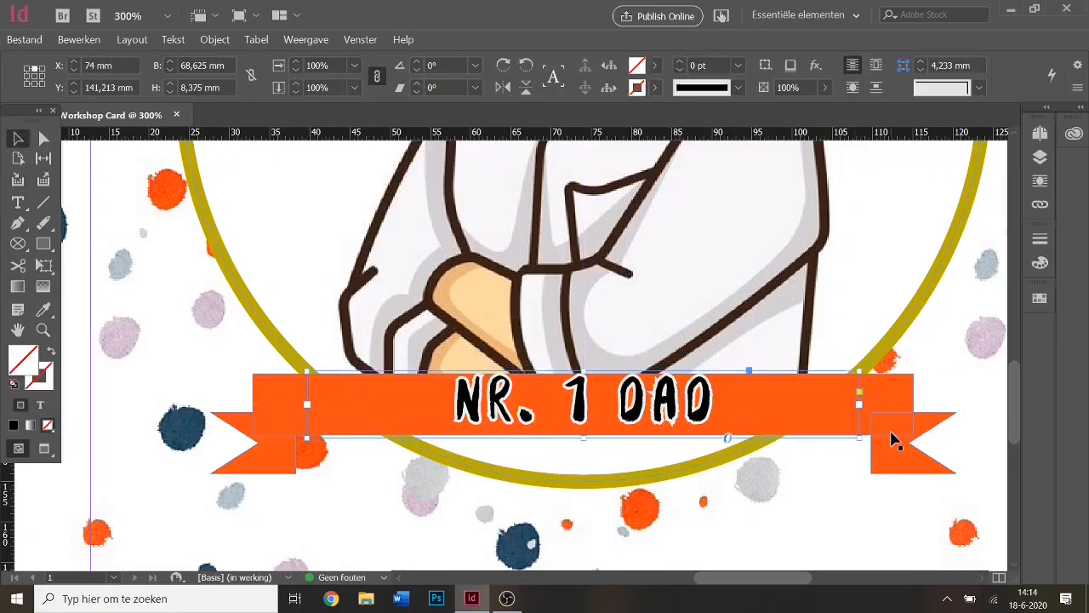
{"action": "mouse_move", "coordinate": [671, 412]}
{"action": "left_mouse_down"}
{"action": "mouse_move", "coordinate": [621, 416]}
{"action": "mouse_move", "coordinate": [668, 410]}
{"action": "left_mouse_up"}
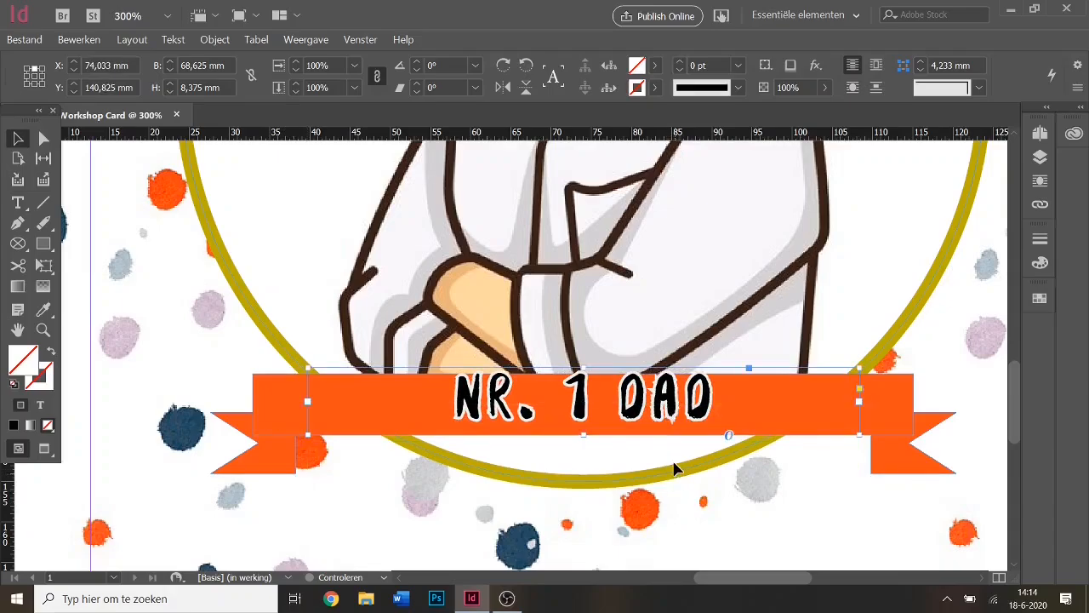
{"action": "key", "text": "Down"}
{"action": "key", "text": "Down"}
{"action": "key", "text": "Down"}
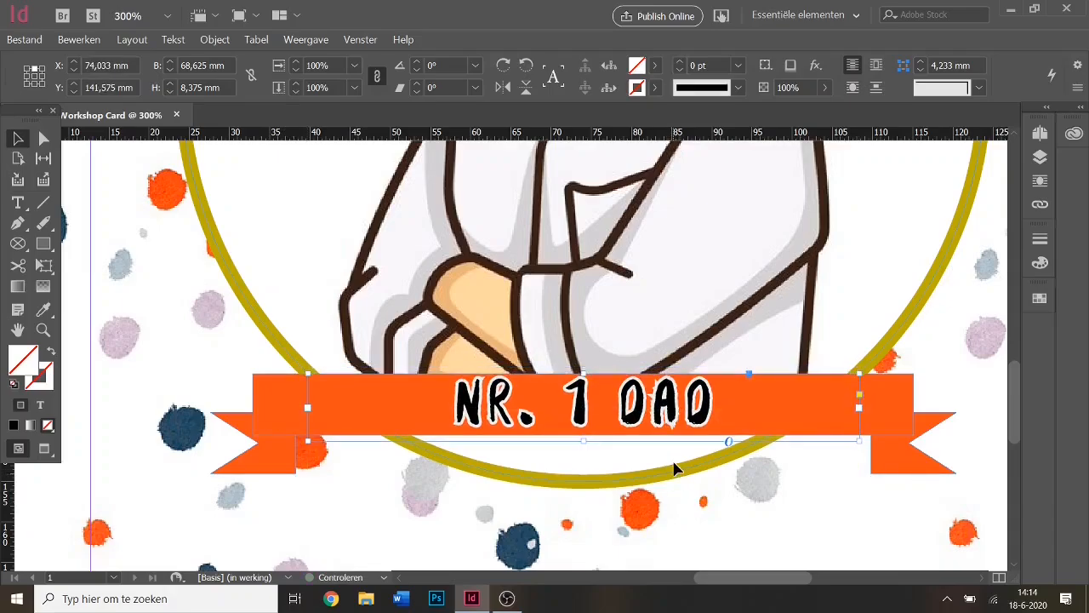
{"action": "key", "text": "Down"}
{"action": "left_click", "coordinate": [671, 476]}
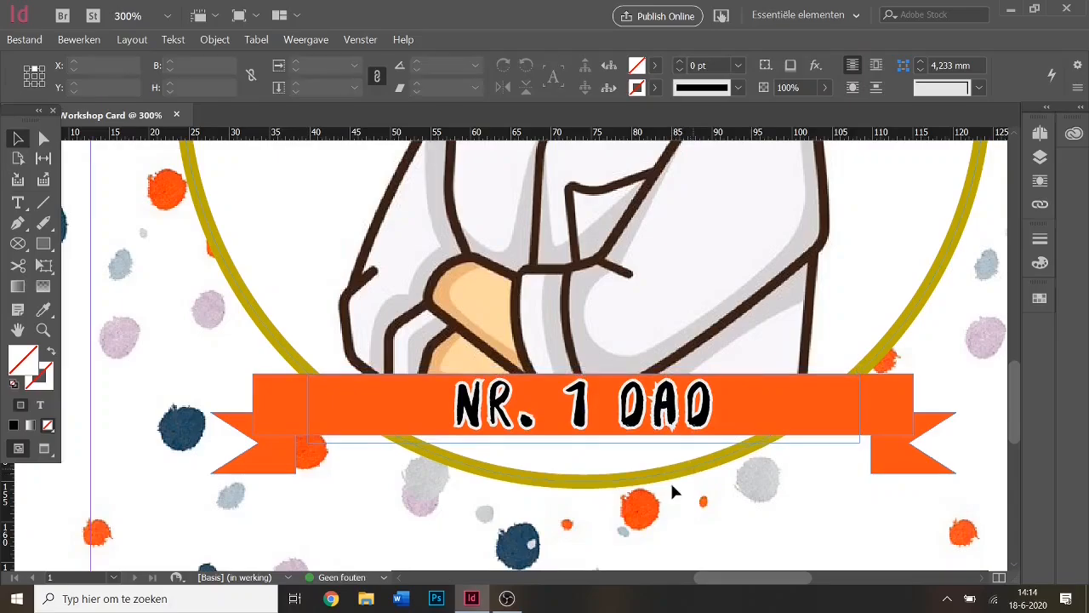
Zoom to 75% and group the NR. 1 DAD ribbon banner pieces into one object.
{"action": "left_click", "coordinate": [134, 15]}
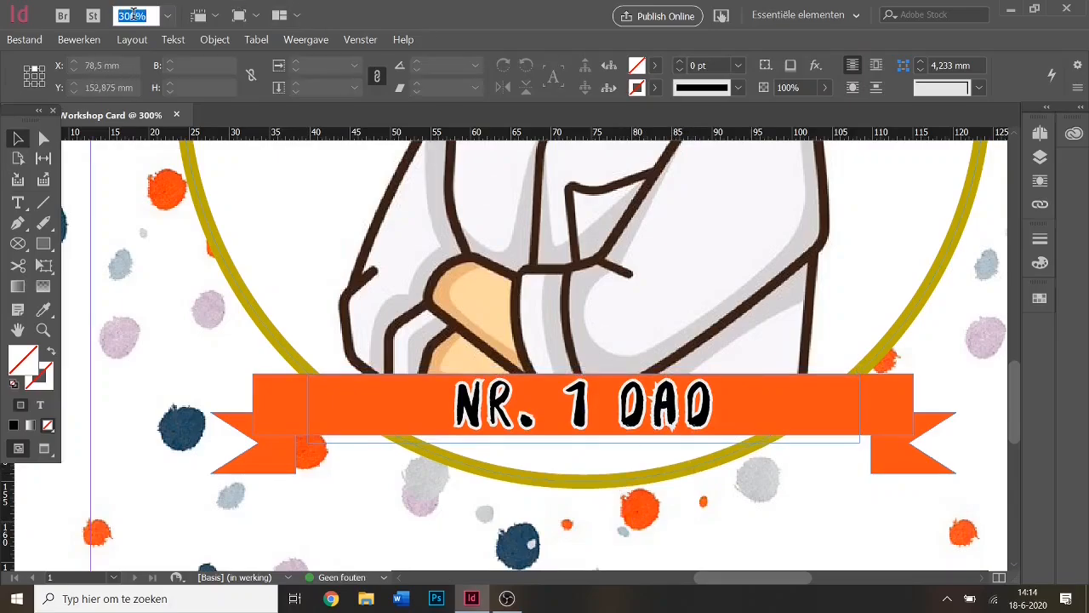
{"action": "type", "text": "75"}
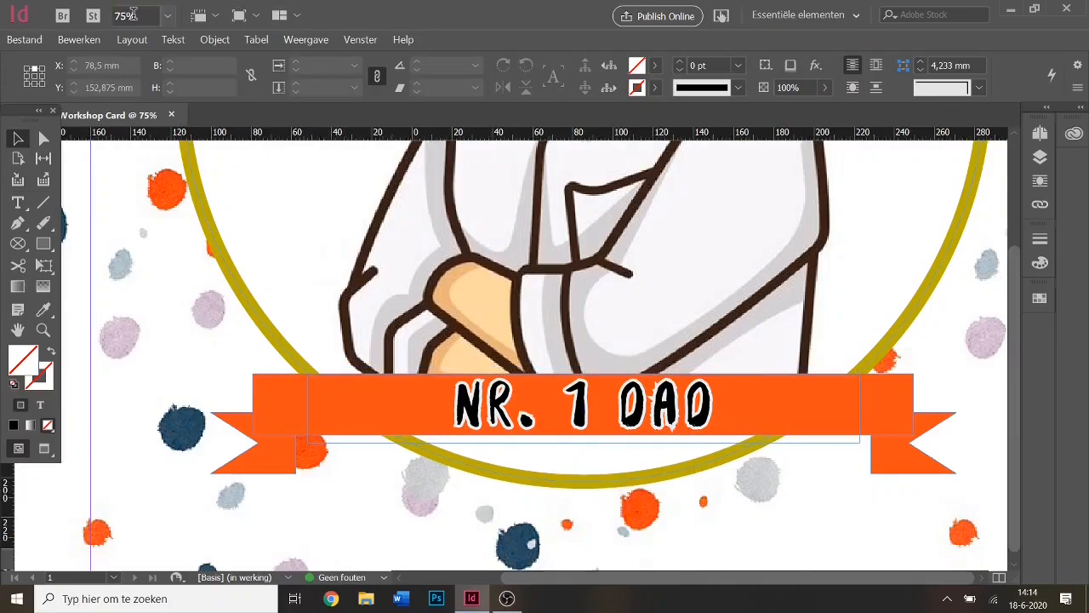
{"action": "key", "text": "Return"}
{"action": "left_click_drag", "start_coordinate": [1014, 447], "coordinate": [1013, 398]}
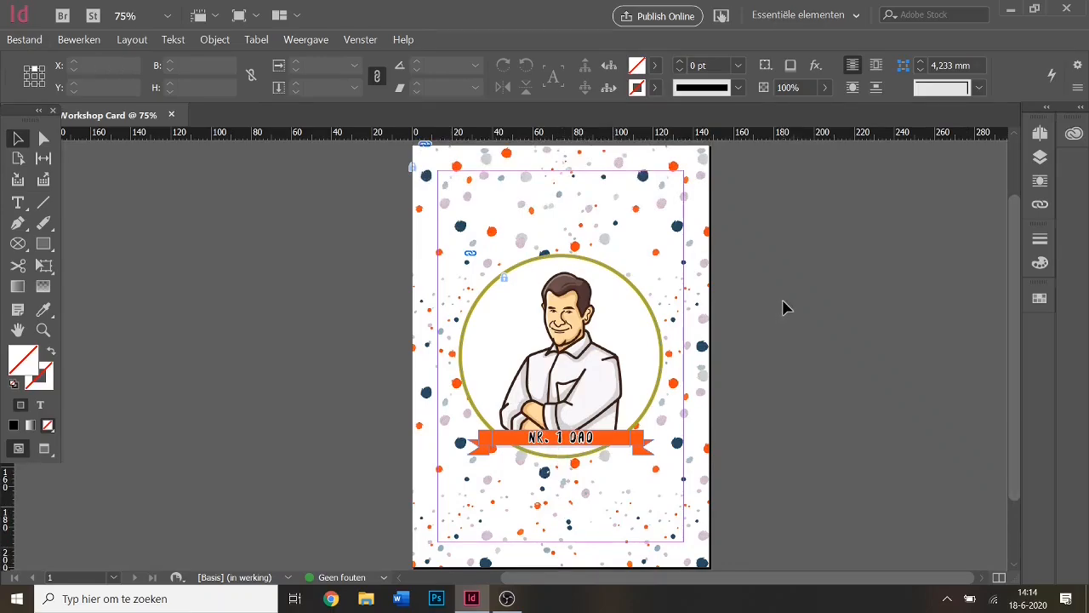
{"action": "left_click_drag", "start_coordinate": [460, 429], "coordinate": [656, 473]}
{"action": "right_click", "coordinate": [616, 441]}
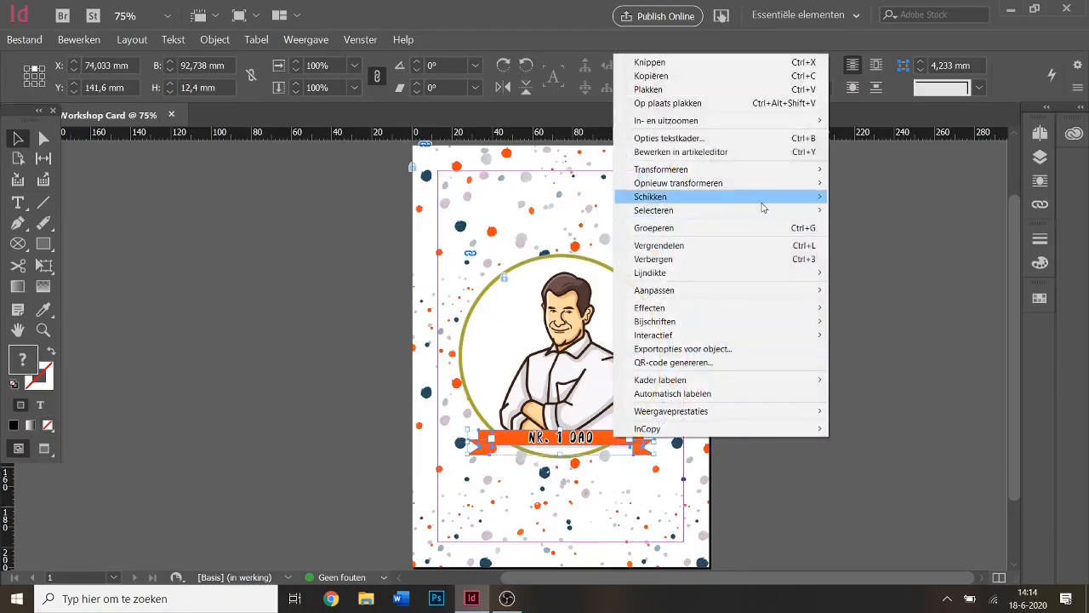
{"action": "left_click", "coordinate": [719, 228]}
{"action": "left_click", "coordinate": [859, 428]}
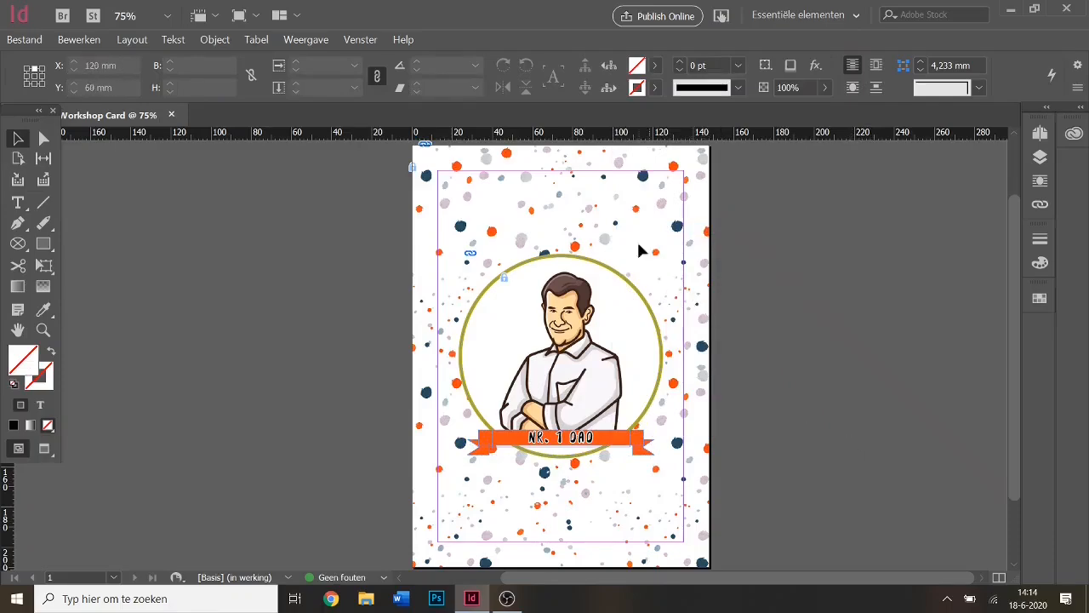
Draw a rectangle frame above the man's head and place Partyhat.png in it.
{"action": "left_click", "coordinate": [18, 246]}
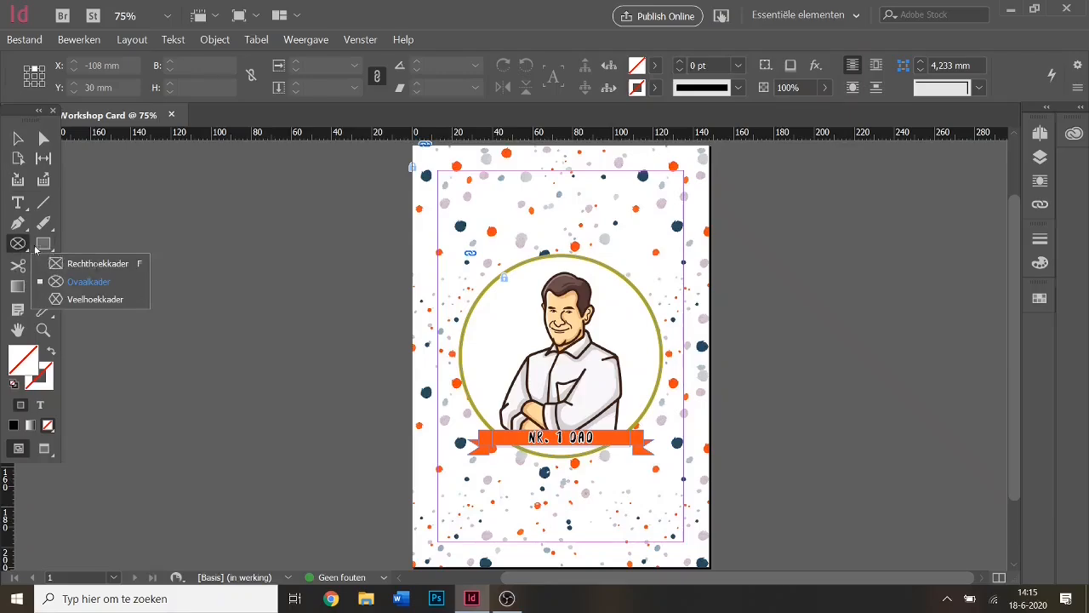
{"action": "left_click", "coordinate": [98, 265]}
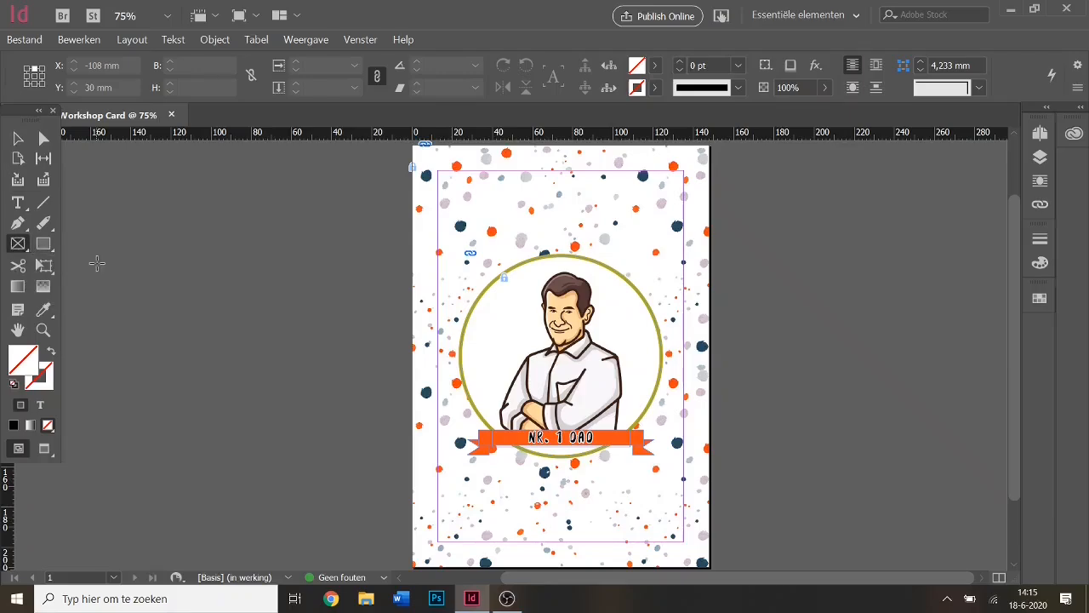
{"action": "left_click_drag", "start_coordinate": [548, 223], "coordinate": [598, 288]}
{"action": "left_click", "coordinate": [10, 33]}
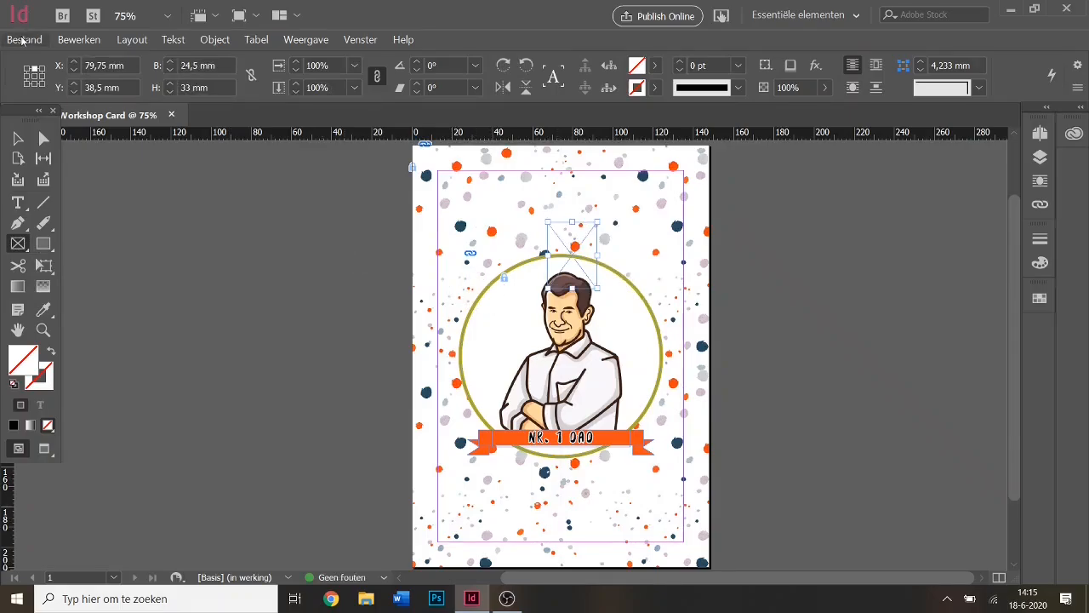
{"action": "left_click", "coordinate": [191, 214]}
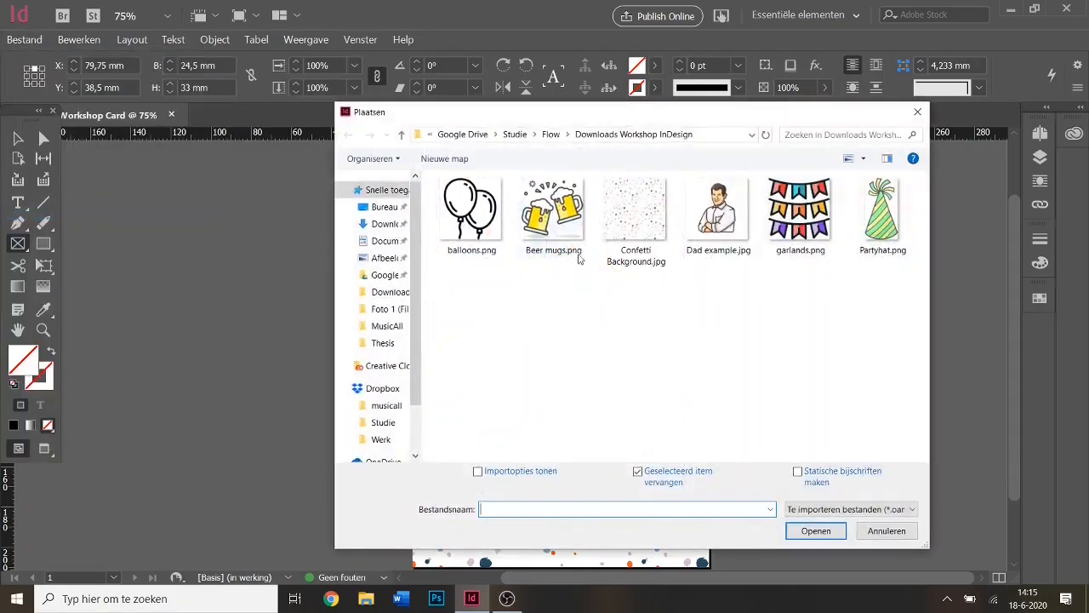
{"action": "double_click", "coordinate": [876, 217]}
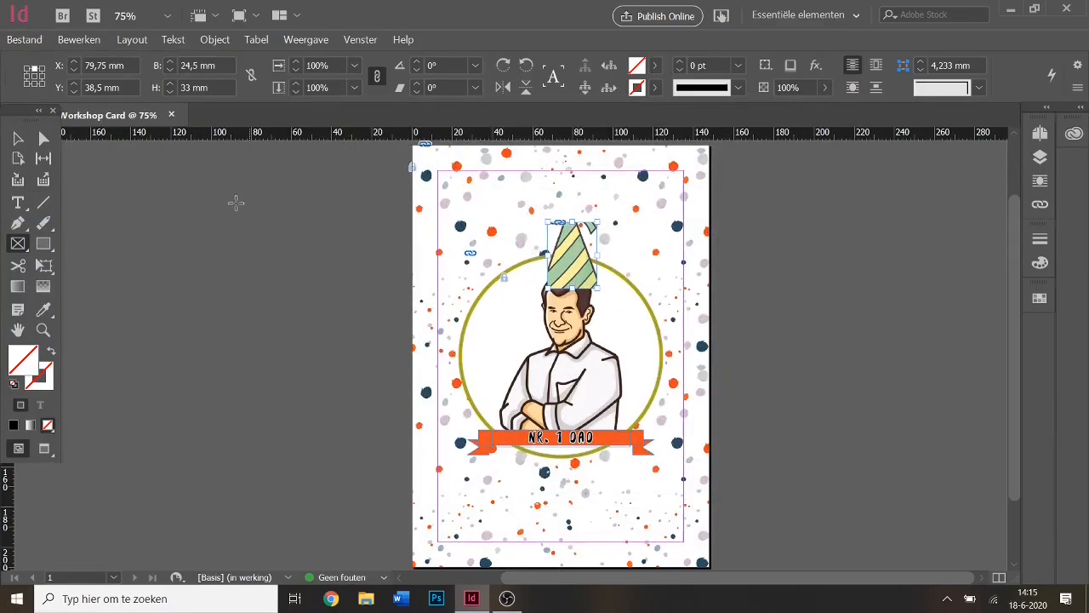
{"action": "key", "text": "v"}
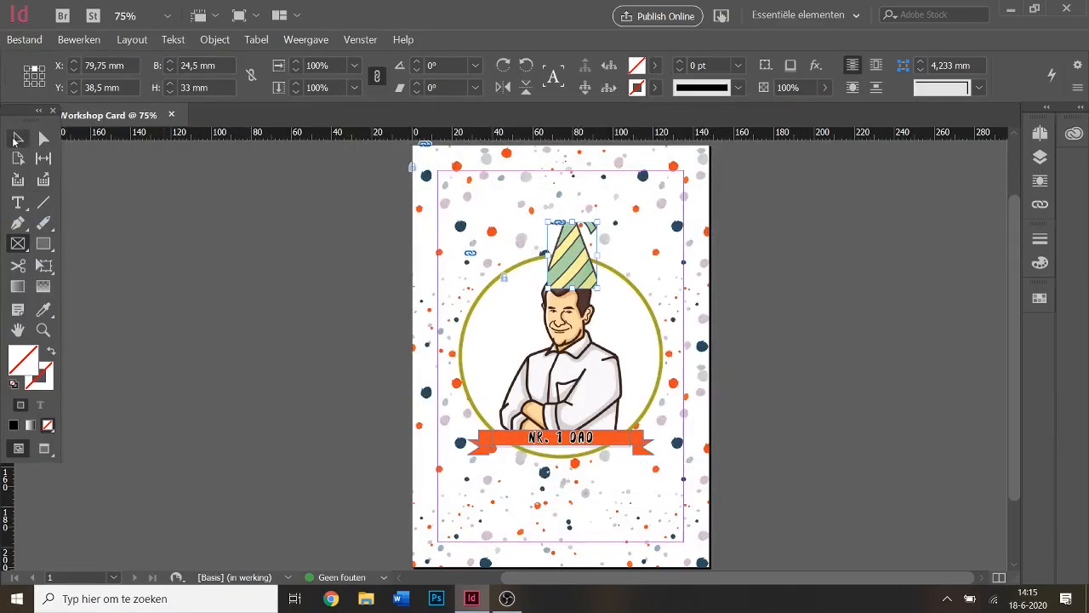
Fill the frame proportionally with the hat, tilt it to about -8°, and extend its top to show the tip.
{"action": "right_click", "coordinate": [583, 253]}
{"action": "mouse_move", "coordinate": [632, 387]}
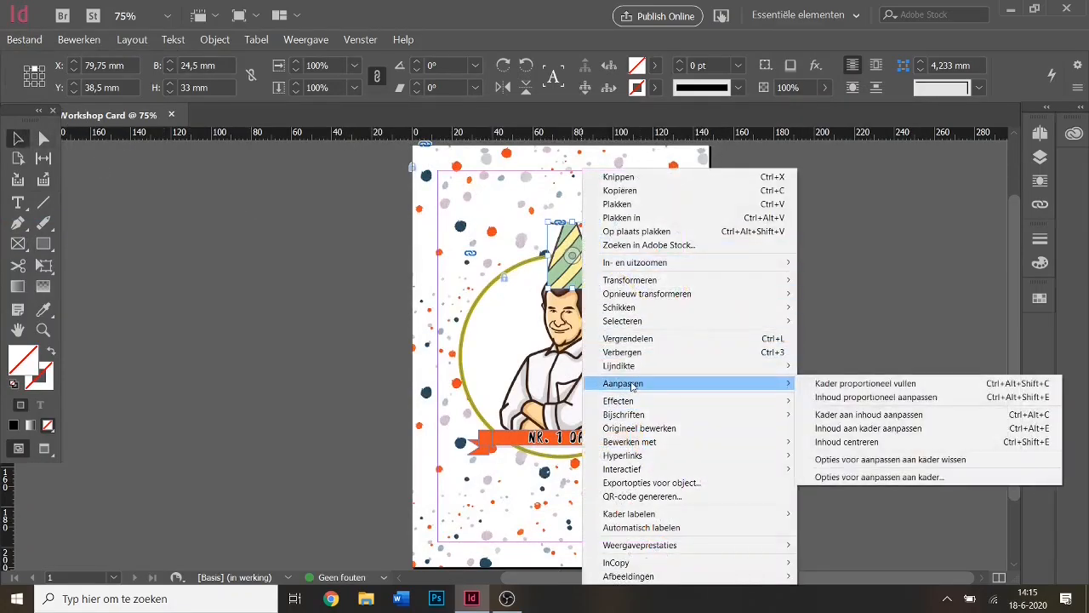
{"action": "left_click", "coordinate": [817, 384]}
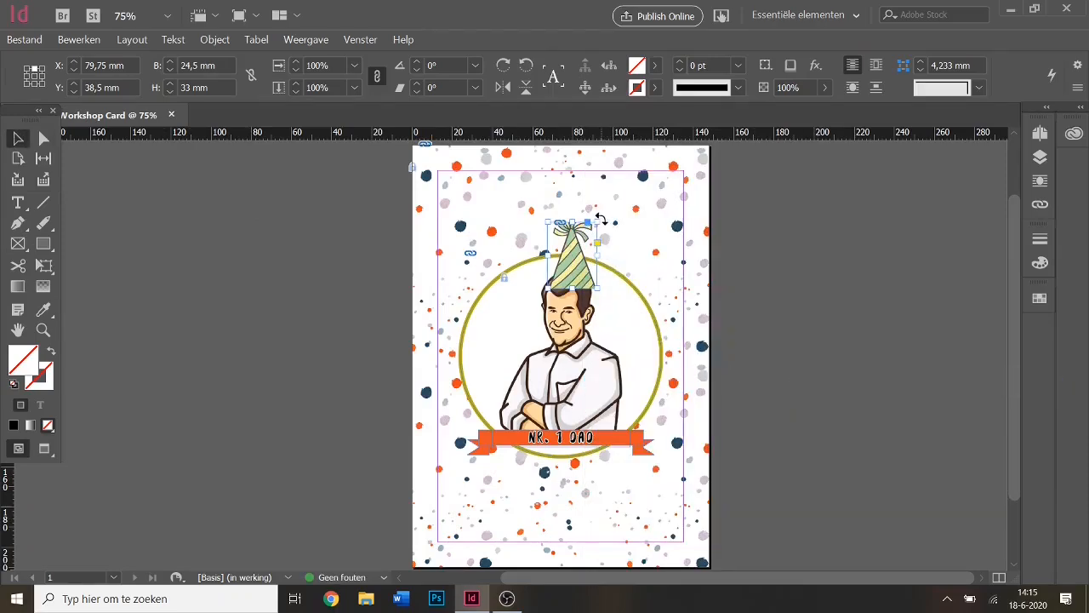
{"action": "left_click_drag", "start_coordinate": [600, 212], "coordinate": [612, 220]}
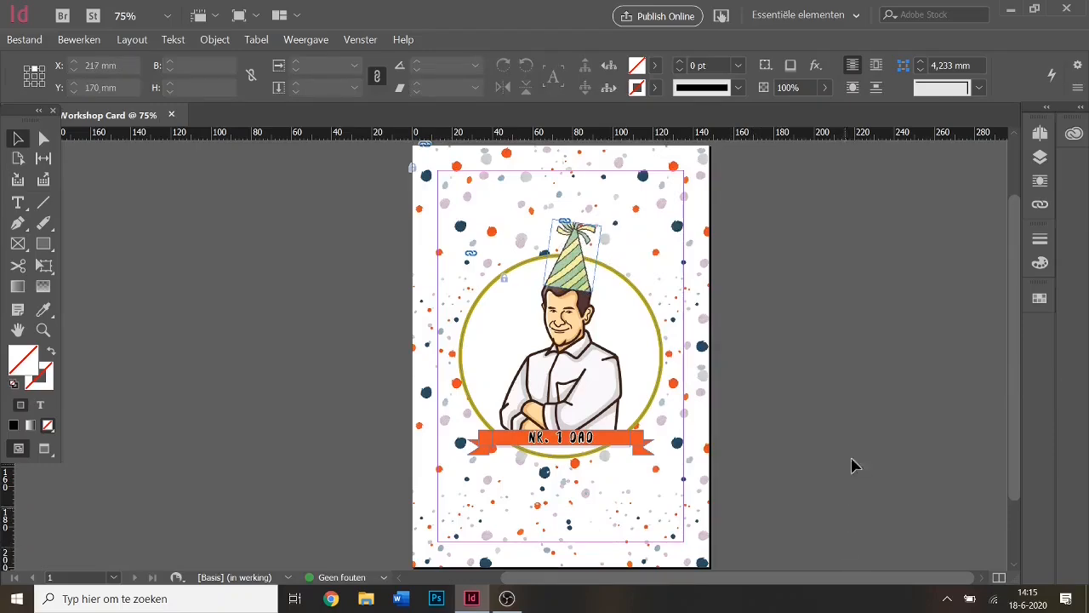
{"action": "left_click", "coordinate": [582, 242]}
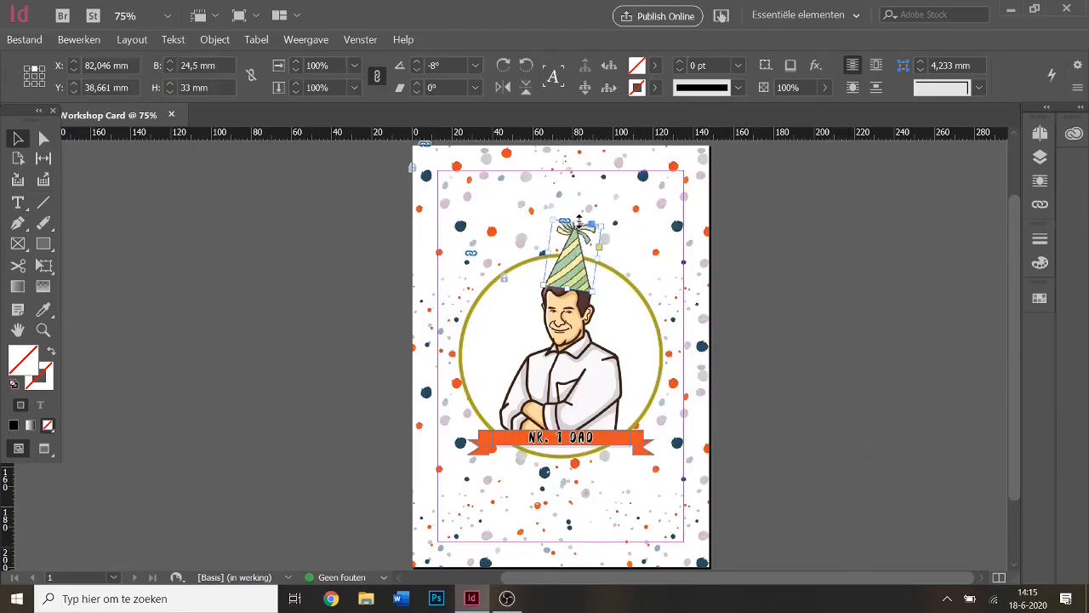
{"action": "left_click_drag", "start_coordinate": [587, 223], "coordinate": [585, 208]}
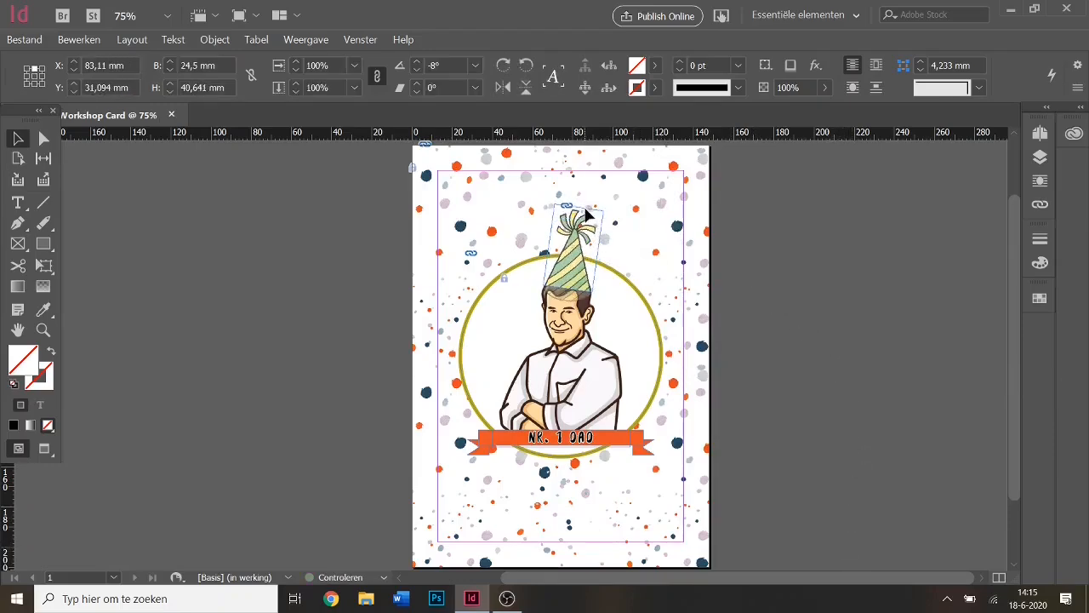
{"action": "left_click", "coordinate": [790, 366]}
{"action": "key", "text": "w"}
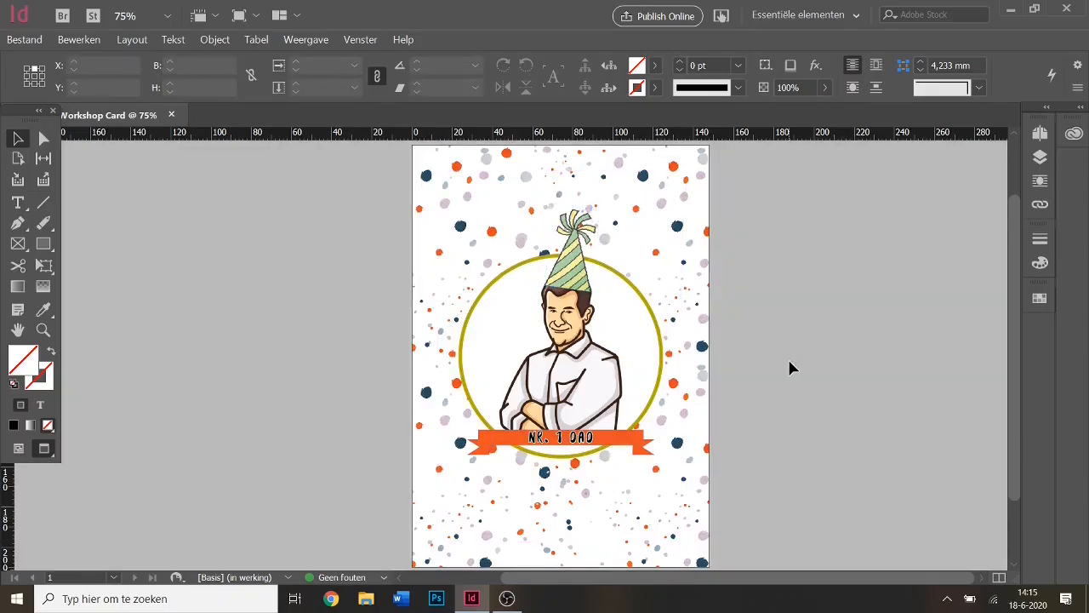
{"action": "key", "text": "w"}
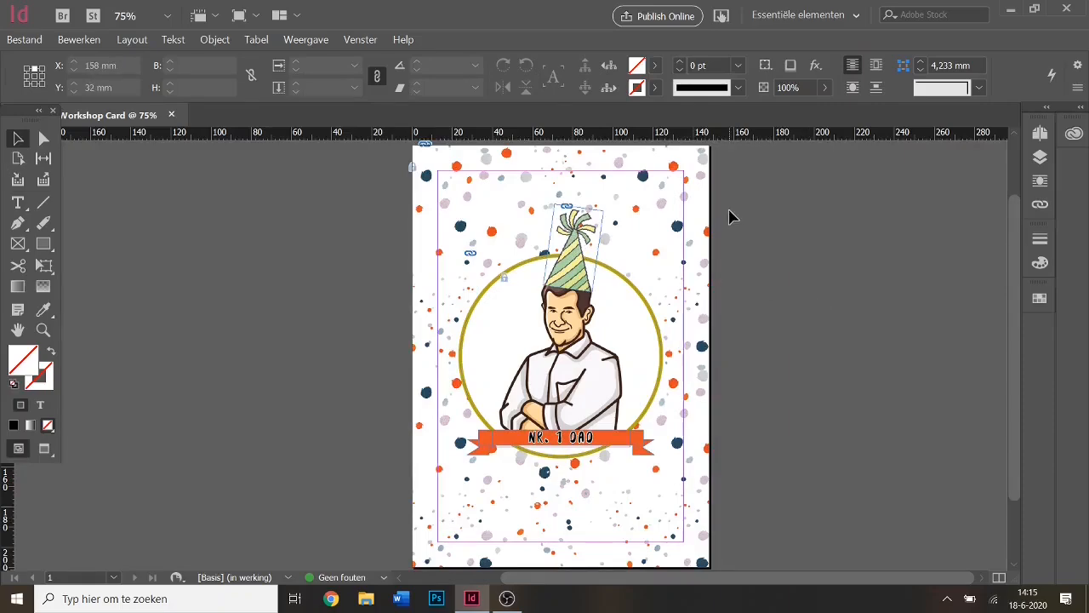
Scale the party hat to 75% via Transform > Scale.
{"action": "right_click", "coordinate": [581, 223]}
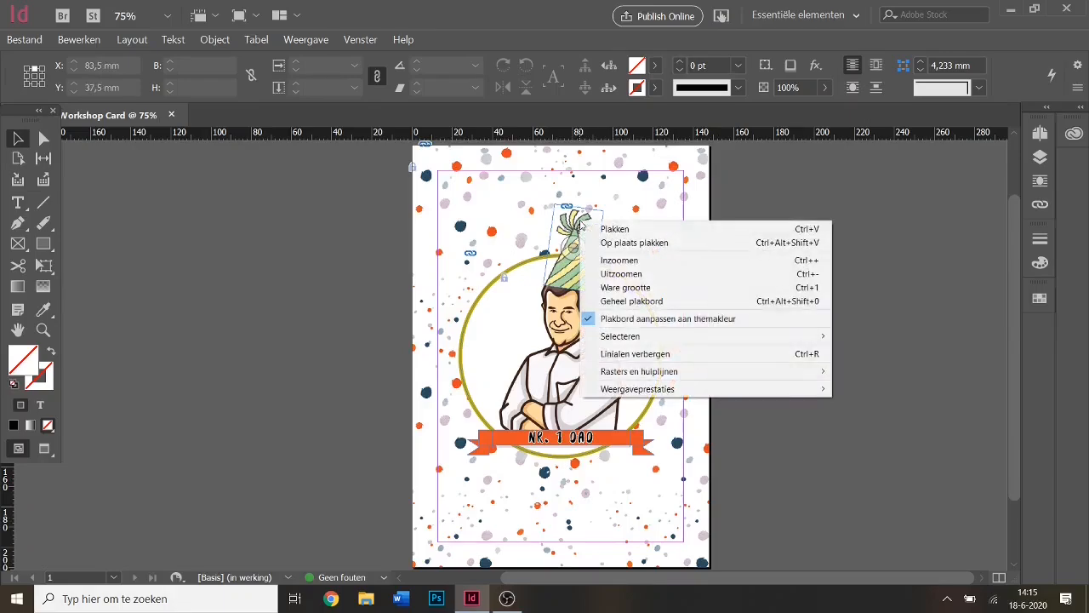
{"action": "left_click", "coordinate": [581, 226]}
{"action": "right_click", "coordinate": [582, 232]}
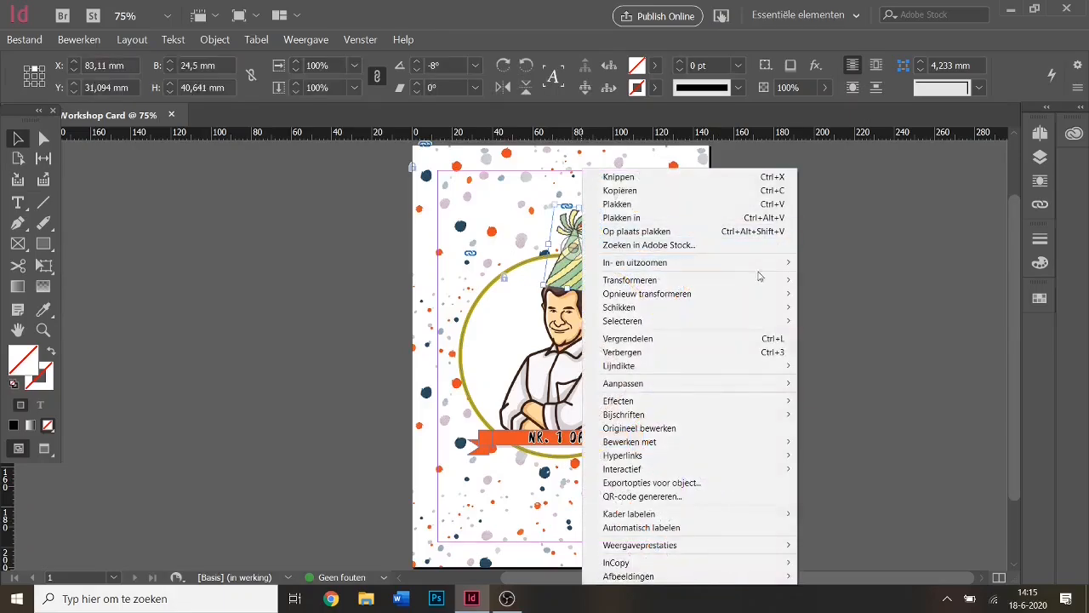
{"action": "mouse_move", "coordinate": [704, 283]}
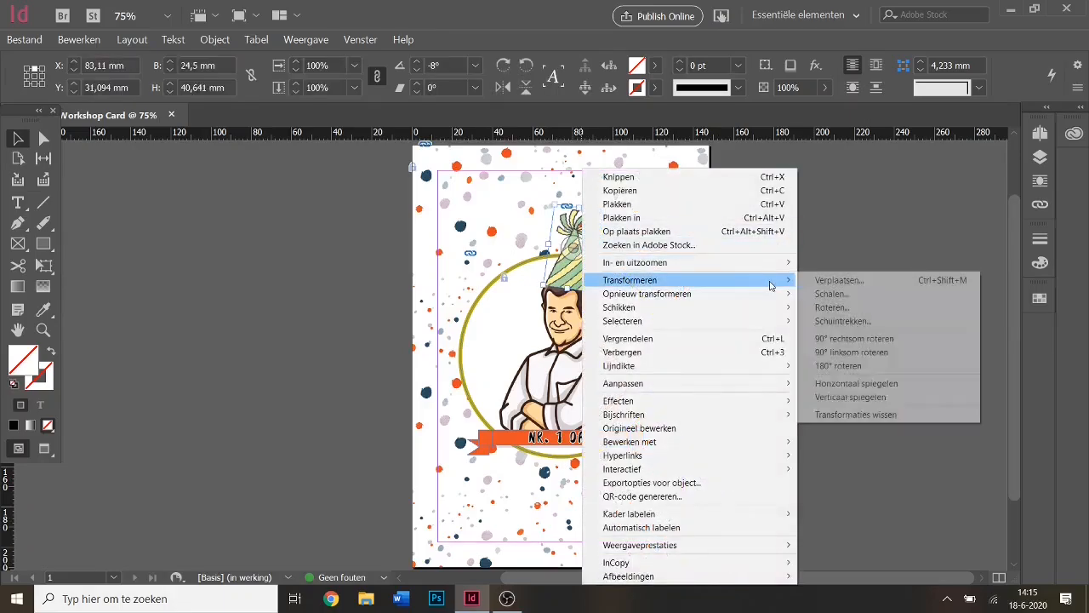
{"action": "left_click", "coordinate": [885, 294]}
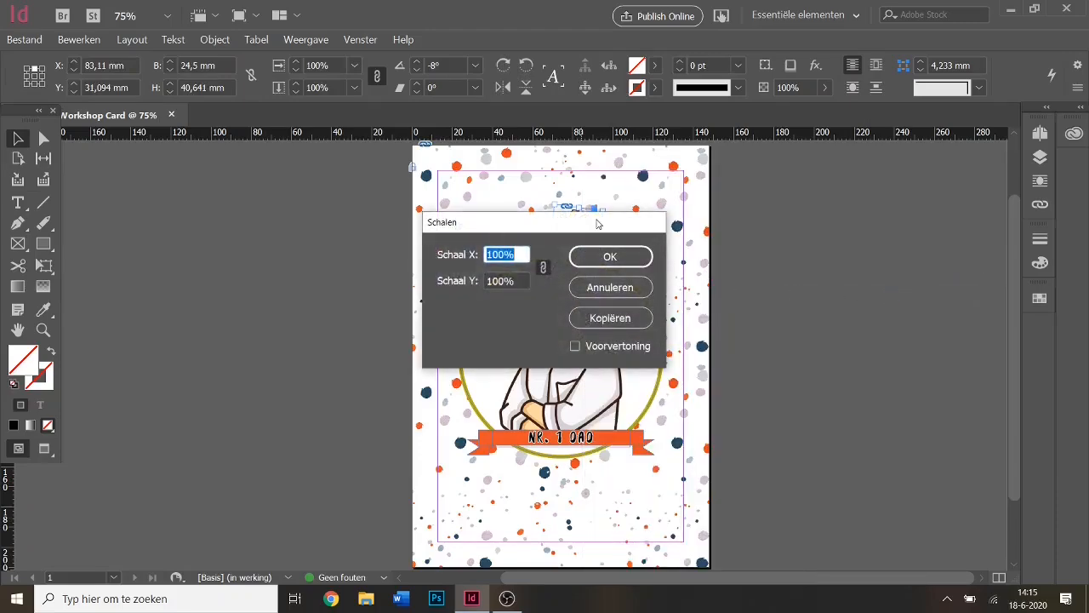
{"action": "type", "text": "75"}
{"action": "key", "text": "Return"}
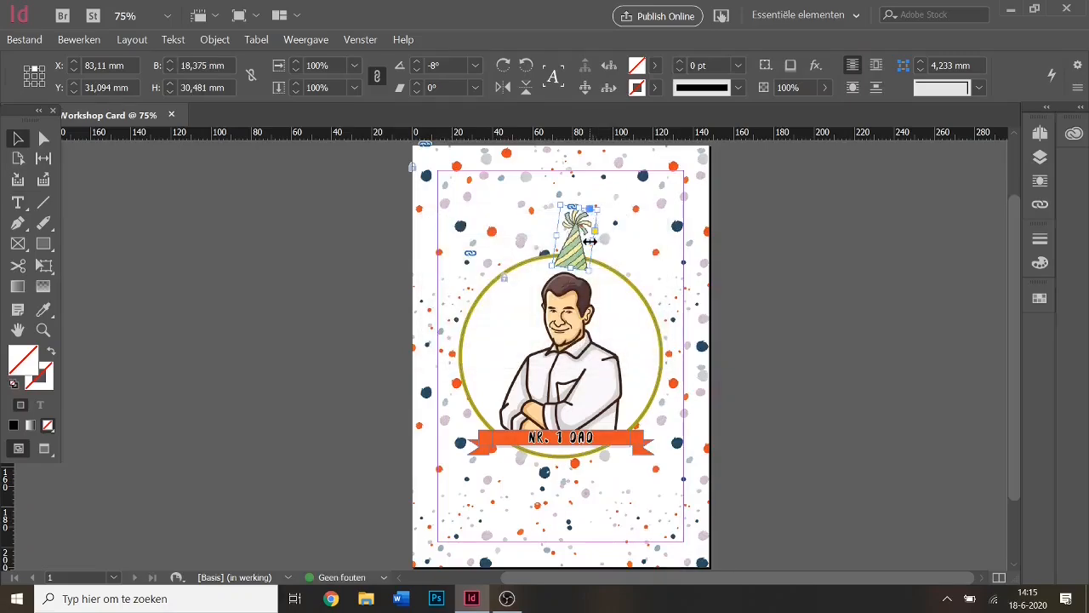
{"action": "left_click", "coordinate": [715, 303]}
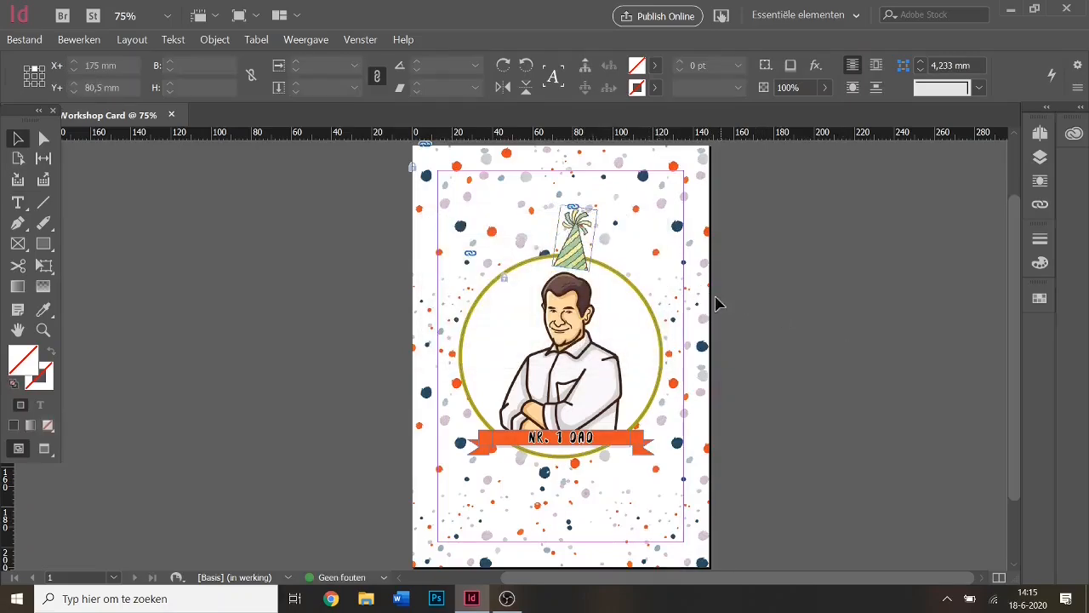
Rotate the hat to about -16° and move it down onto the man's head, checking in Preview.
{"action": "left_click", "coordinate": [580, 217]}
{"action": "left_click_drag", "start_coordinate": [600, 204], "coordinate": [593, 242]}
{"action": "left_click", "coordinate": [851, 440]}
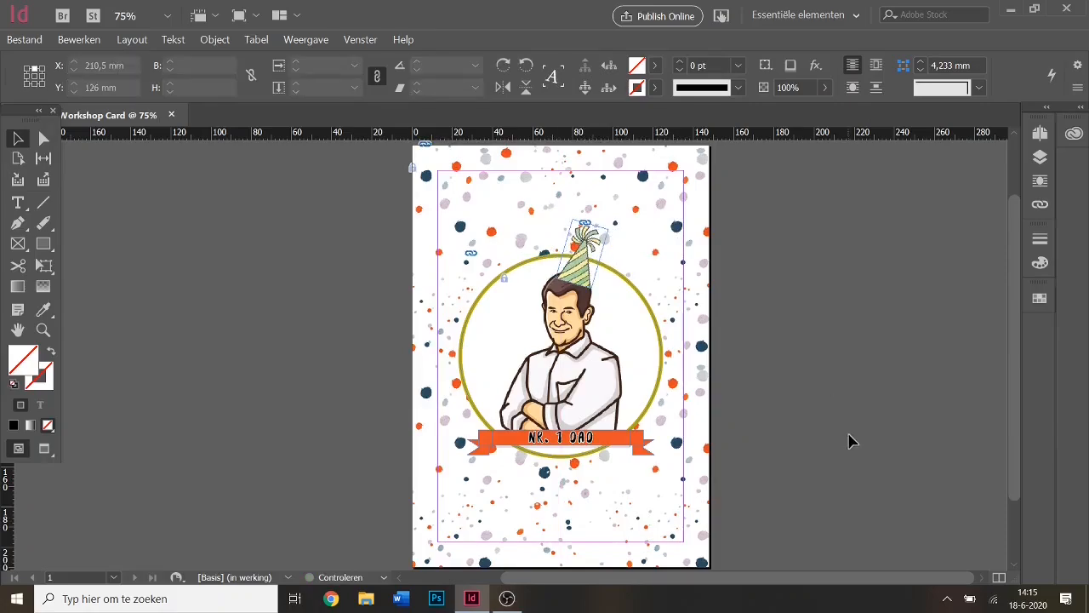
{"action": "left_click", "coordinate": [596, 235]}
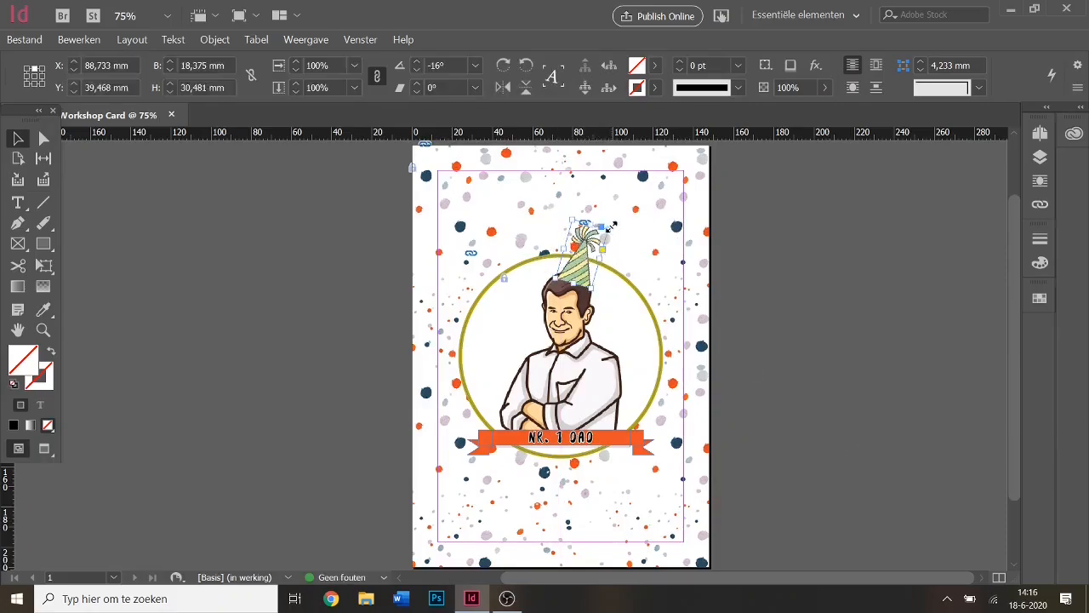
{"action": "left_click_drag", "start_coordinate": [611, 226], "coordinate": [615, 227]}
{"action": "mouse_move", "coordinate": [577, 271]}
{"action": "left_mouse_down"}
{"action": "mouse_move", "coordinate": [583, 259]}
{"action": "mouse_move", "coordinate": [580, 276]}
{"action": "left_mouse_up"}
{"action": "left_click", "coordinate": [792, 374]}
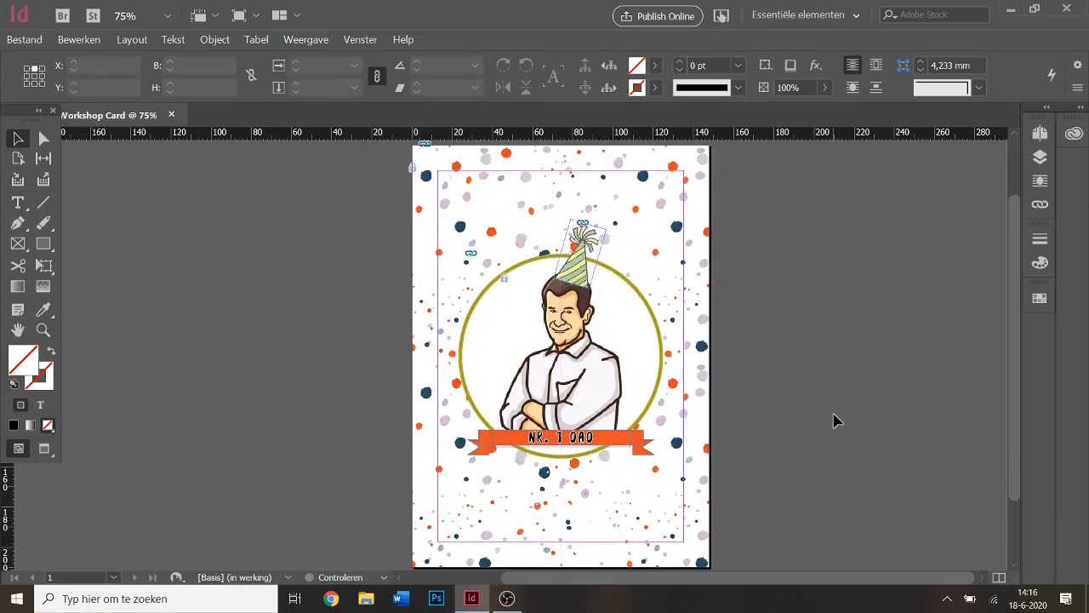
{"action": "key", "text": "w"}
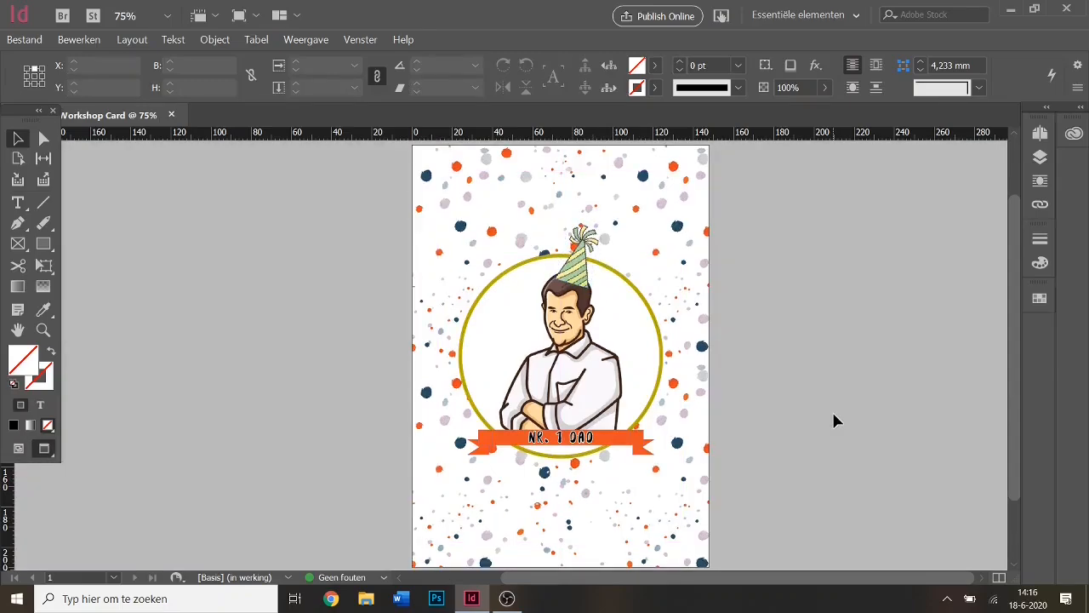
{"action": "key", "text": "w"}
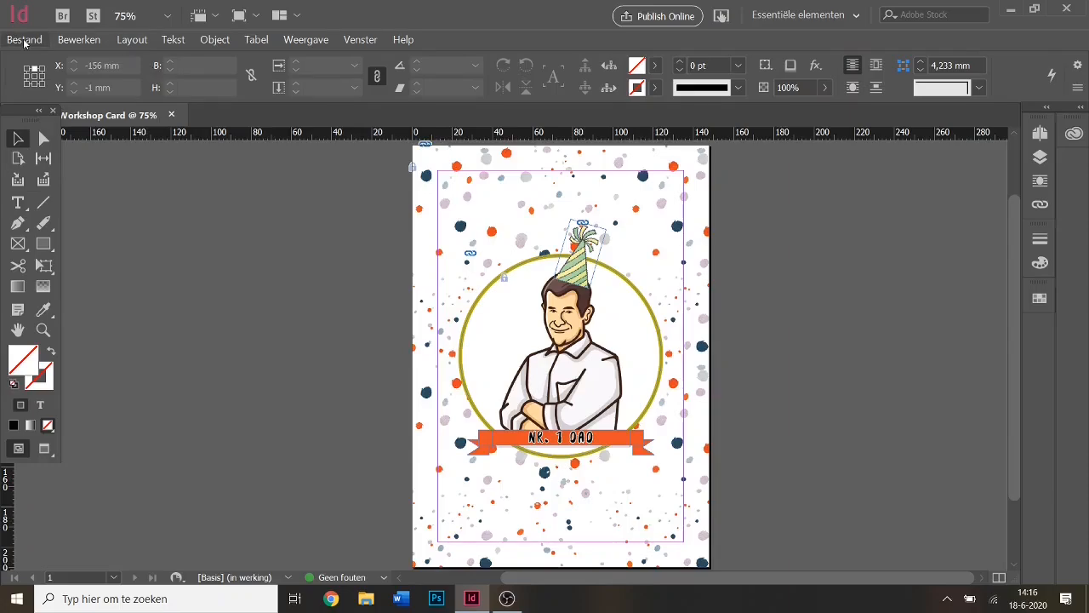
Draw a frame in the card's lower right and place Beer mugs.png into it.
{"action": "left_click", "coordinate": [18, 244]}
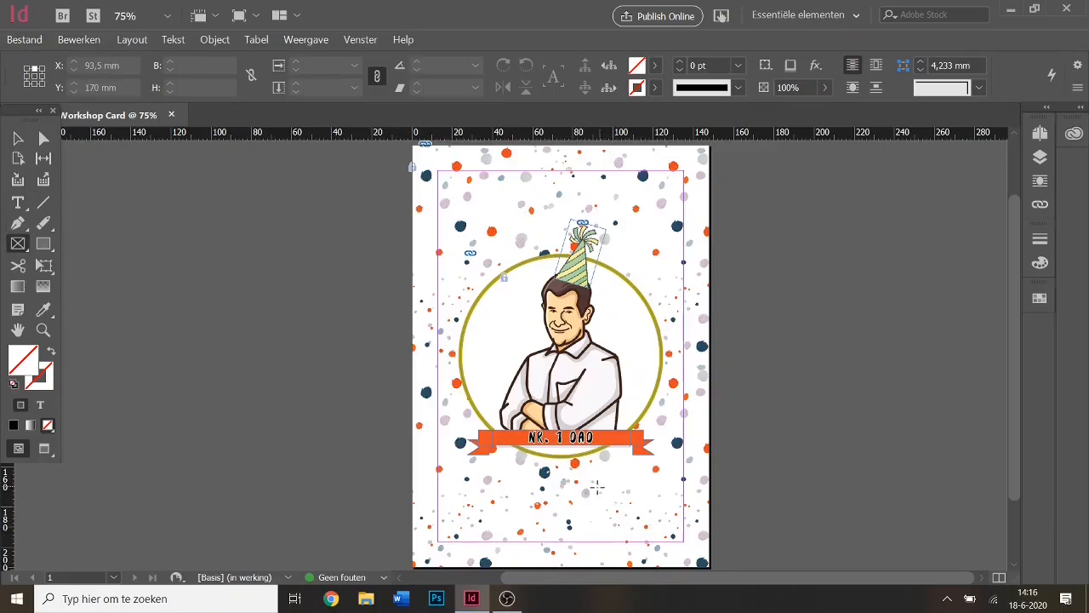
{"action": "left_click_drag", "start_coordinate": [584, 486], "coordinate": [662, 533]}
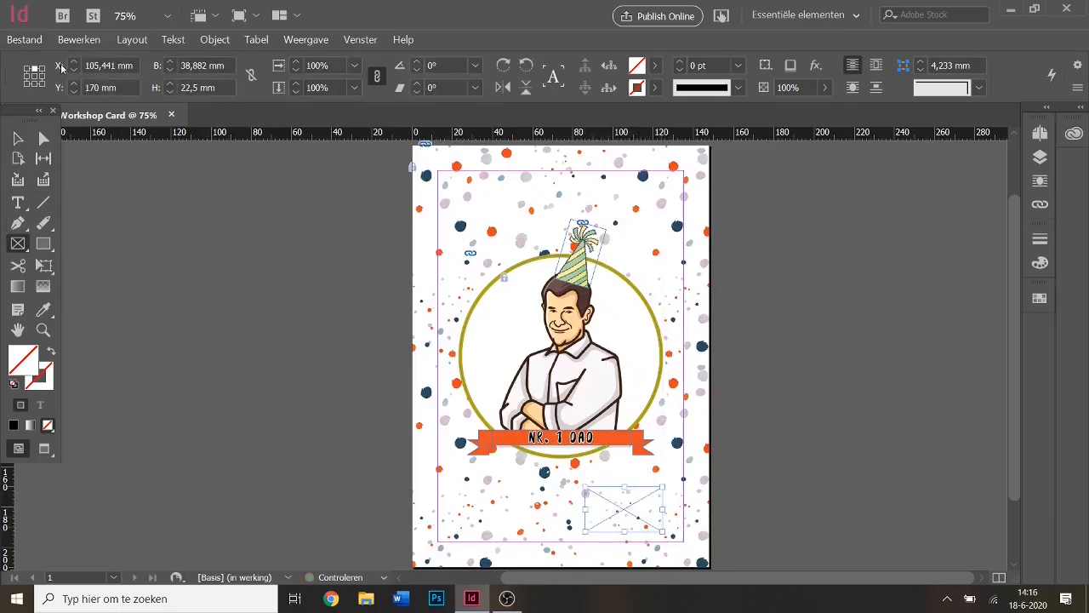
{"action": "left_click", "coordinate": [25, 40]}
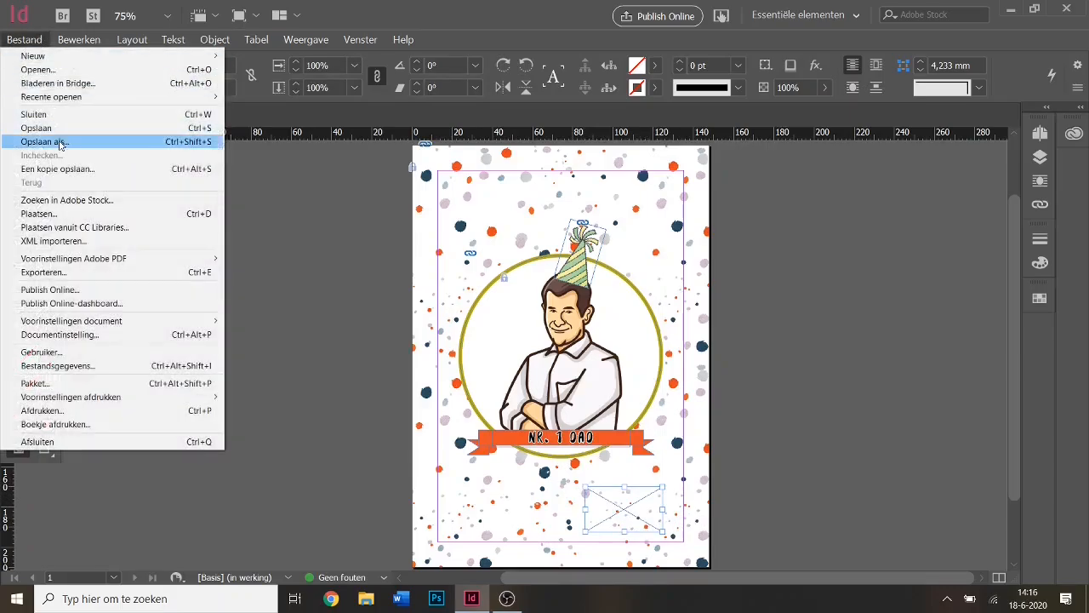
{"action": "left_click", "coordinate": [71, 216]}
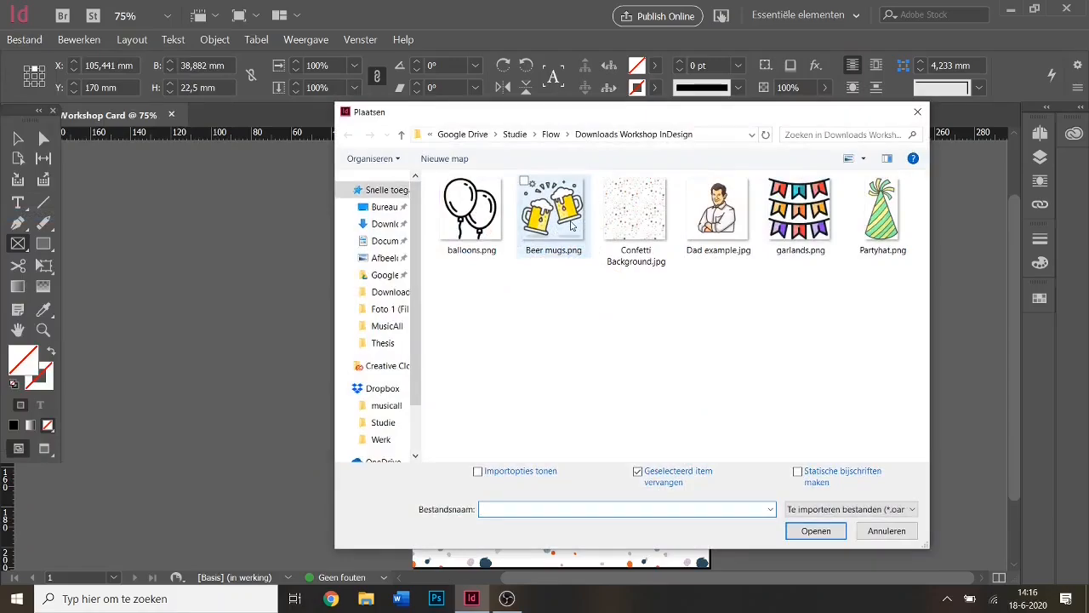
{"action": "double_click", "coordinate": [572, 226]}
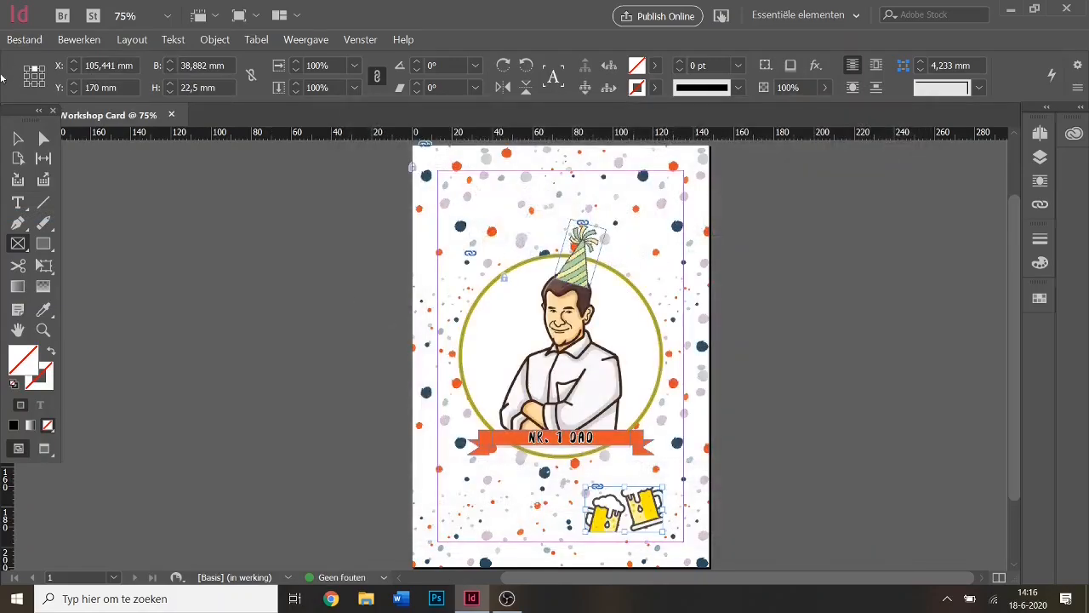
{"action": "key", "text": "v"}
Fit the beer mugs image proportionally inside its frame (Inhoud proportioneel aanpassen).
{"action": "right_click", "coordinate": [639, 510]}
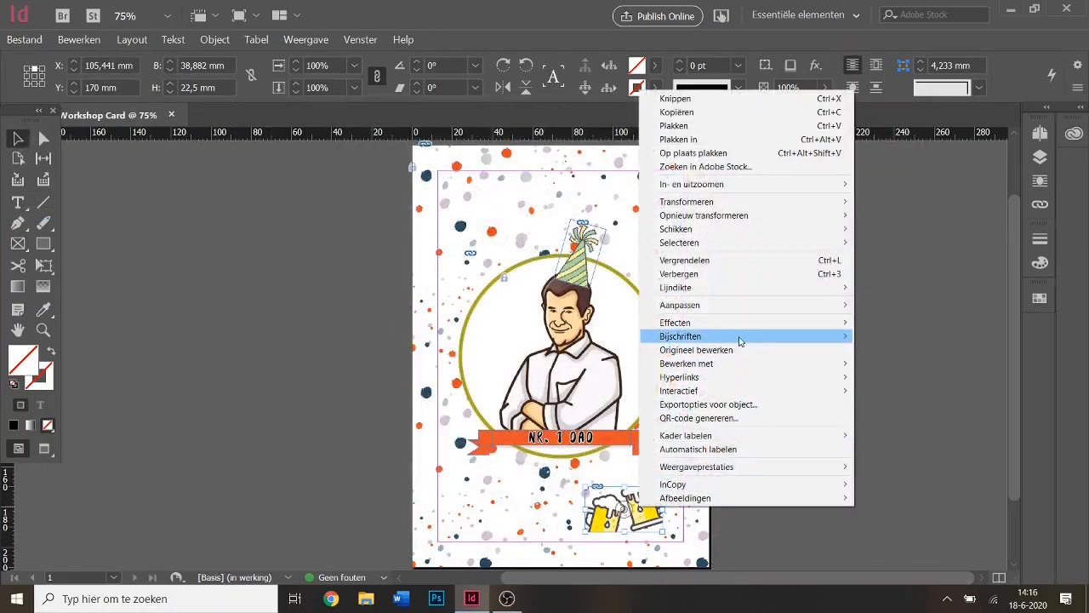
{"action": "mouse_move", "coordinate": [729, 306]}
{"action": "left_click", "coordinate": [595, 306]}
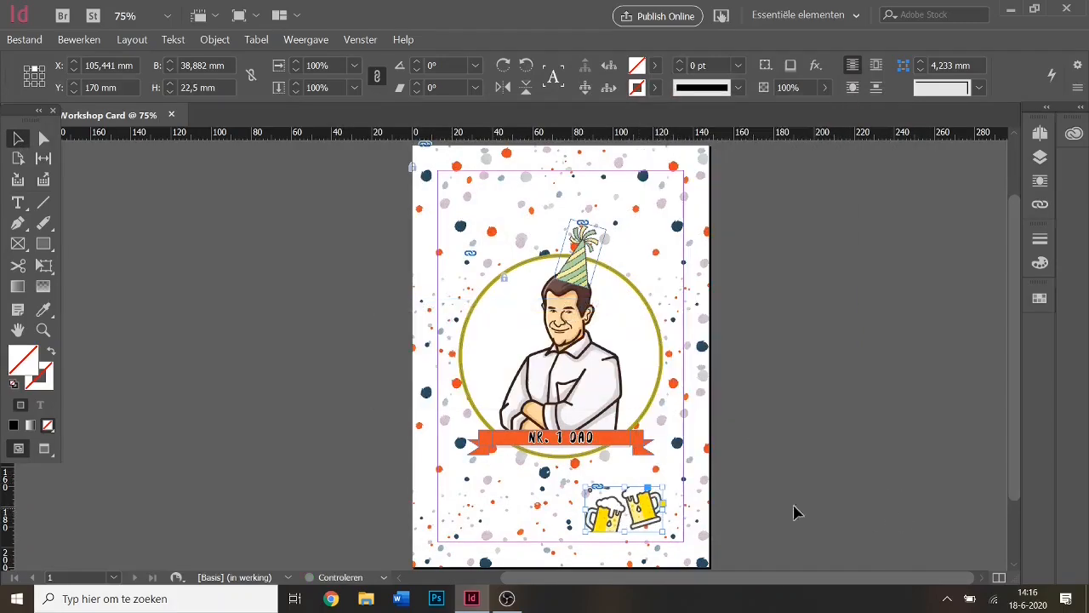
{"action": "right_click", "coordinate": [650, 508]}
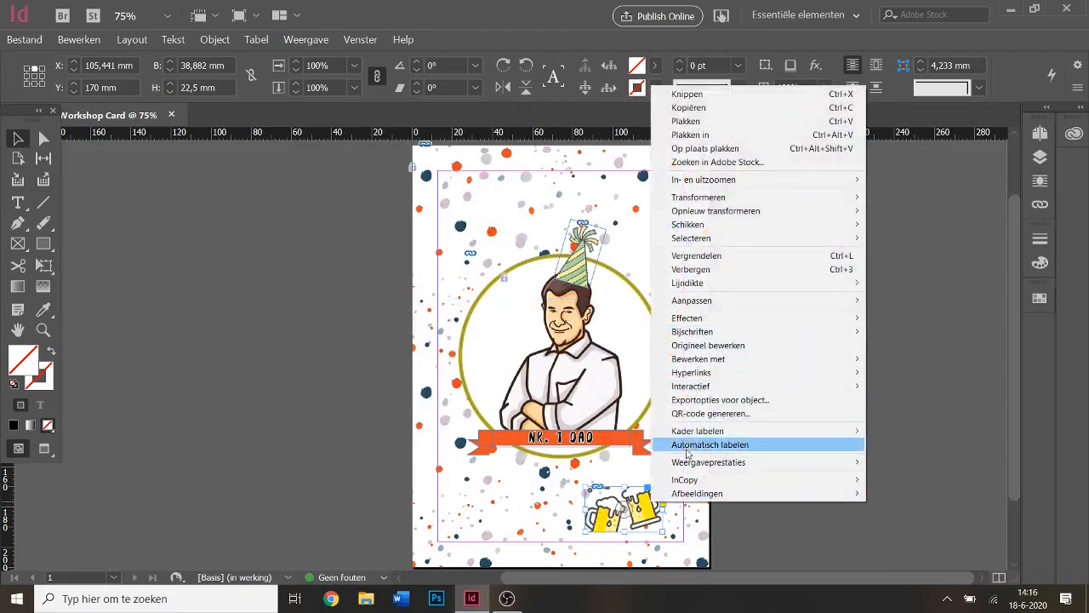
{"action": "left_click", "coordinate": [664, 506]}
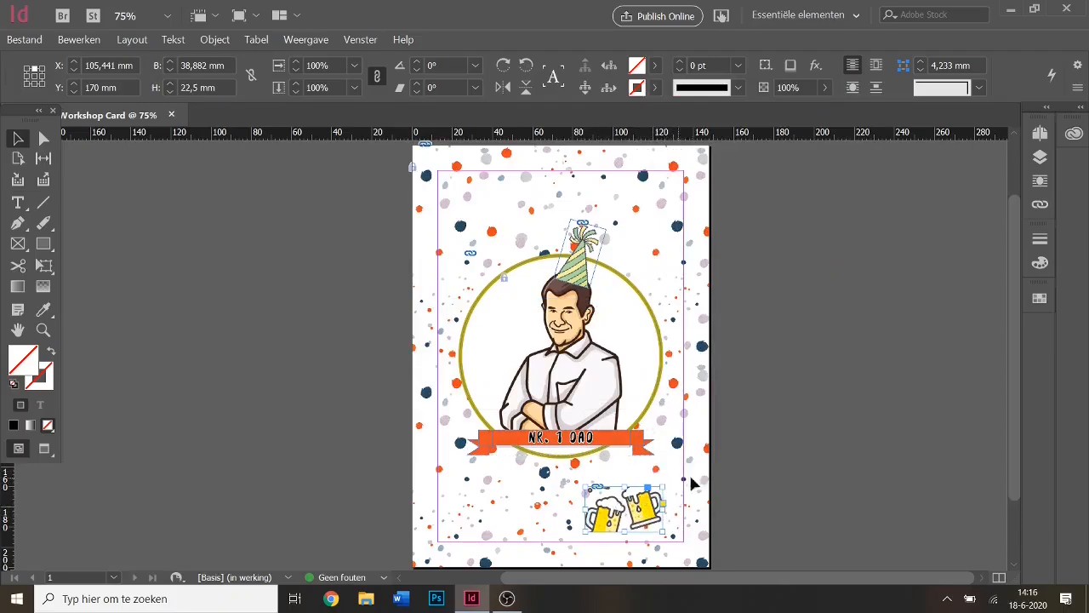
{"action": "left_click", "coordinate": [723, 468]}
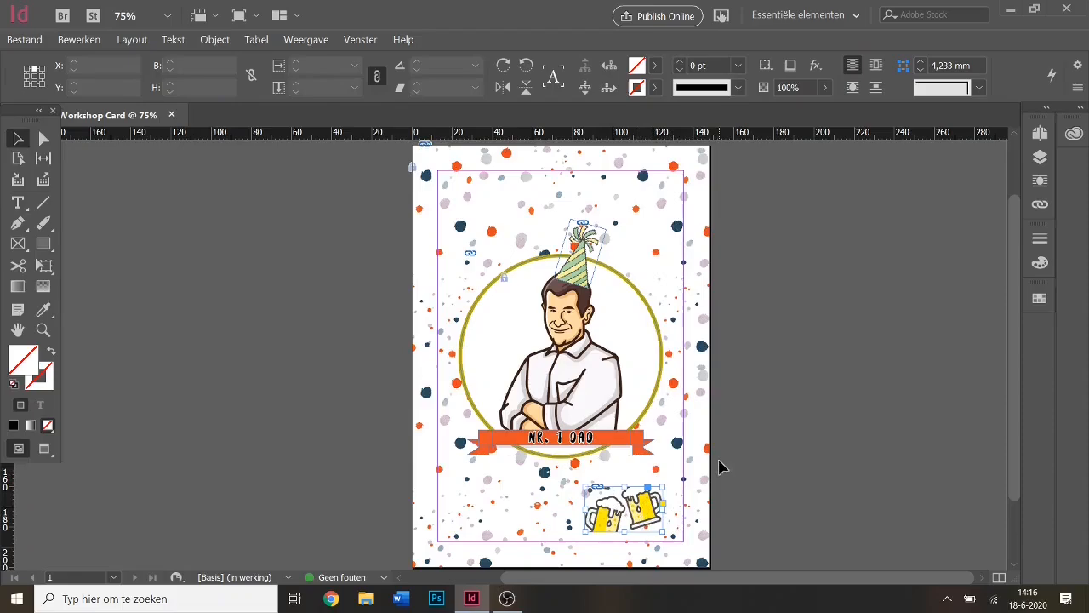
{"action": "left_click", "coordinate": [653, 510]}
{"action": "right_click", "coordinate": [650, 509]}
{"action": "mouse_move", "coordinate": [690, 309]}
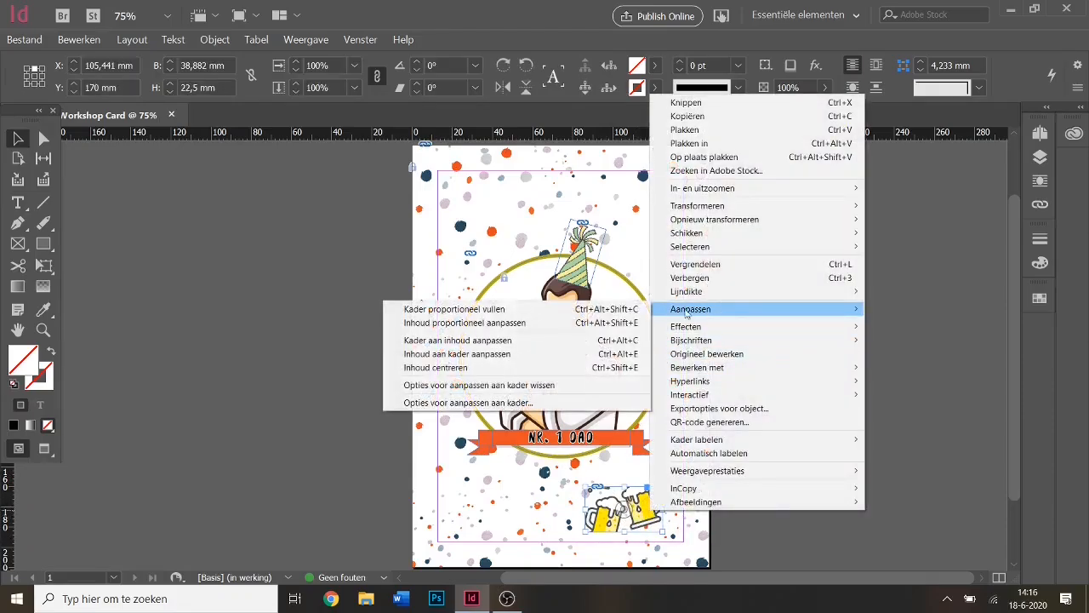
{"action": "left_click", "coordinate": [552, 323]}
{"action": "left_click", "coordinate": [683, 462]}
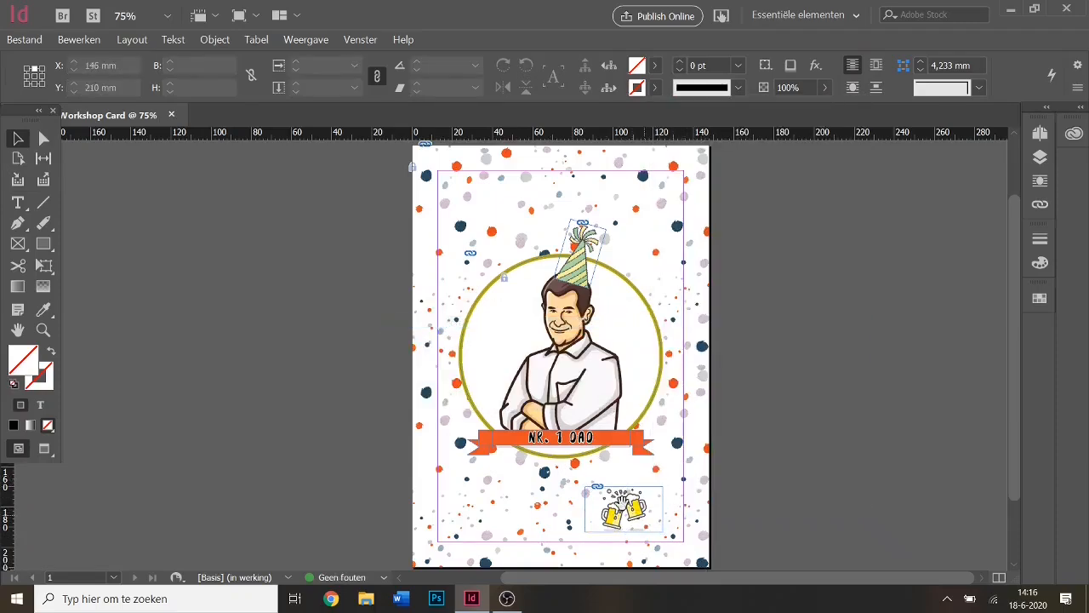
Move the beer mugs into the circle just left of the man's face, checking in Preview.
{"action": "left_click_drag", "start_coordinate": [643, 519], "coordinate": [522, 343]}
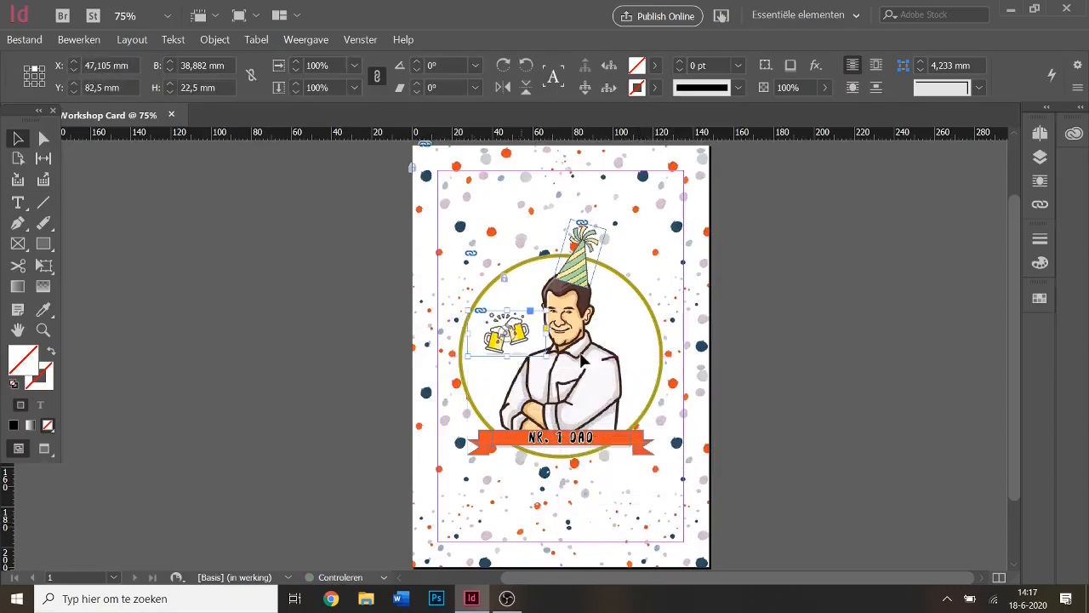
{"action": "left_click", "coordinate": [817, 374]}
{"action": "key", "text": "w"}
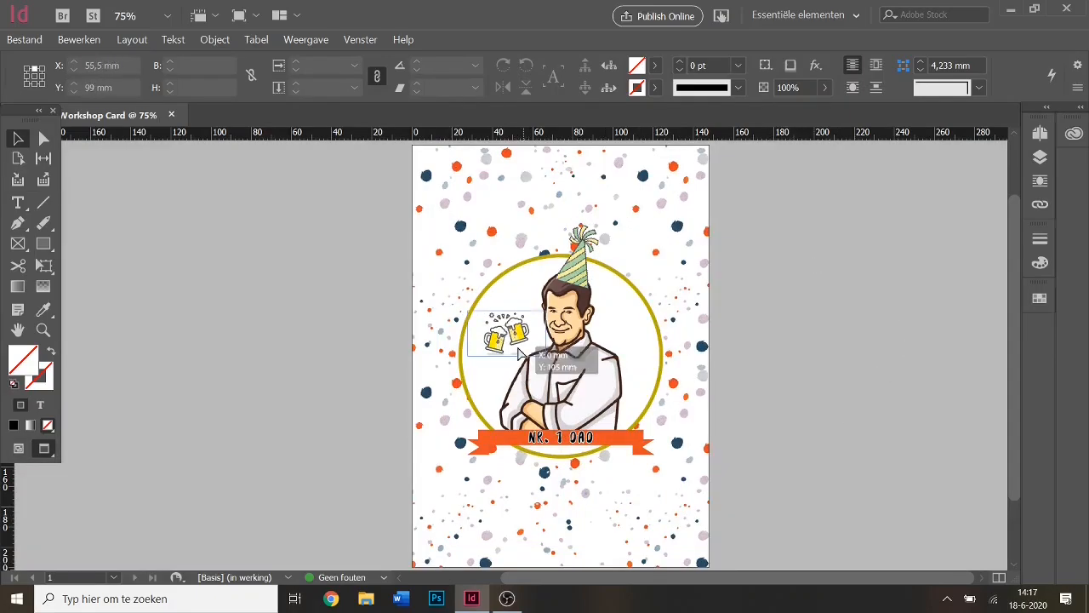
{"action": "left_click_drag", "start_coordinate": [524, 355], "coordinate": [515, 355]}
{"action": "left_click", "coordinate": [864, 376]}
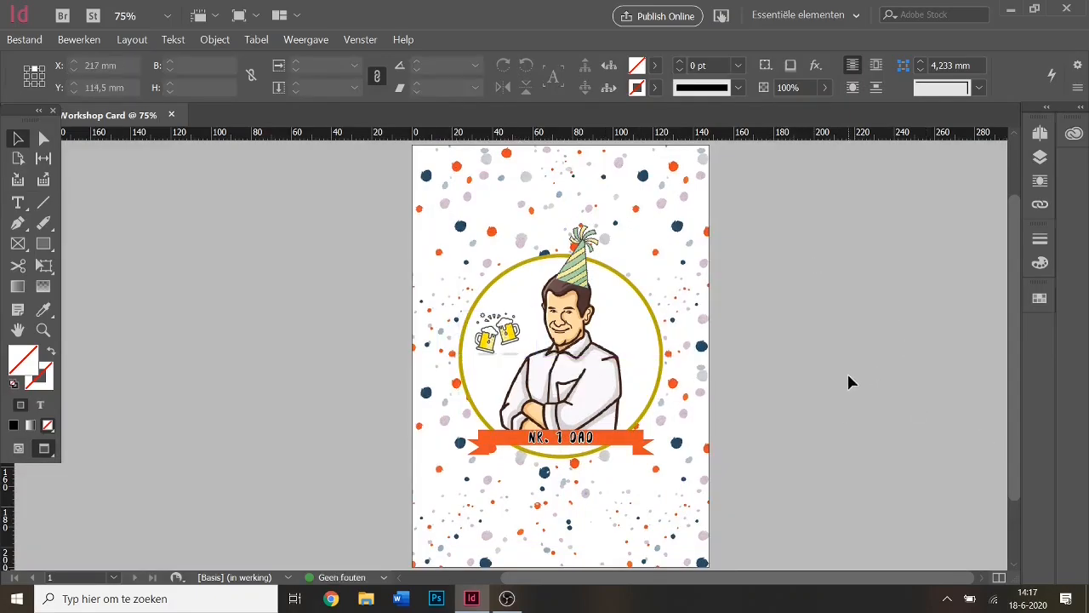
{"action": "key", "text": "w"}
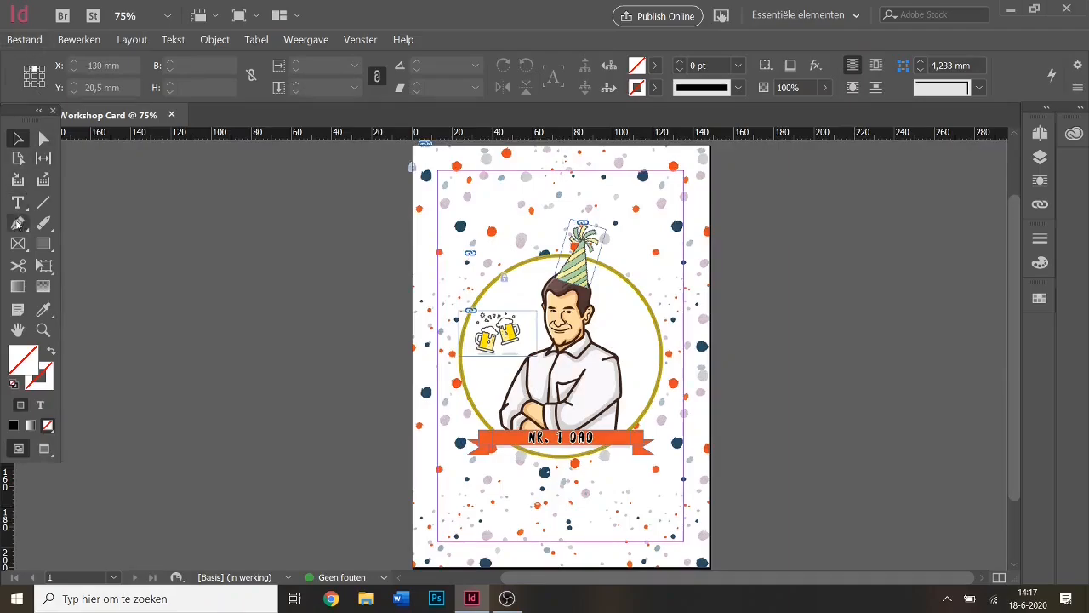
{"action": "left_click", "coordinate": [24, 39]}
{"action": "left_click", "coordinate": [35, 214]}
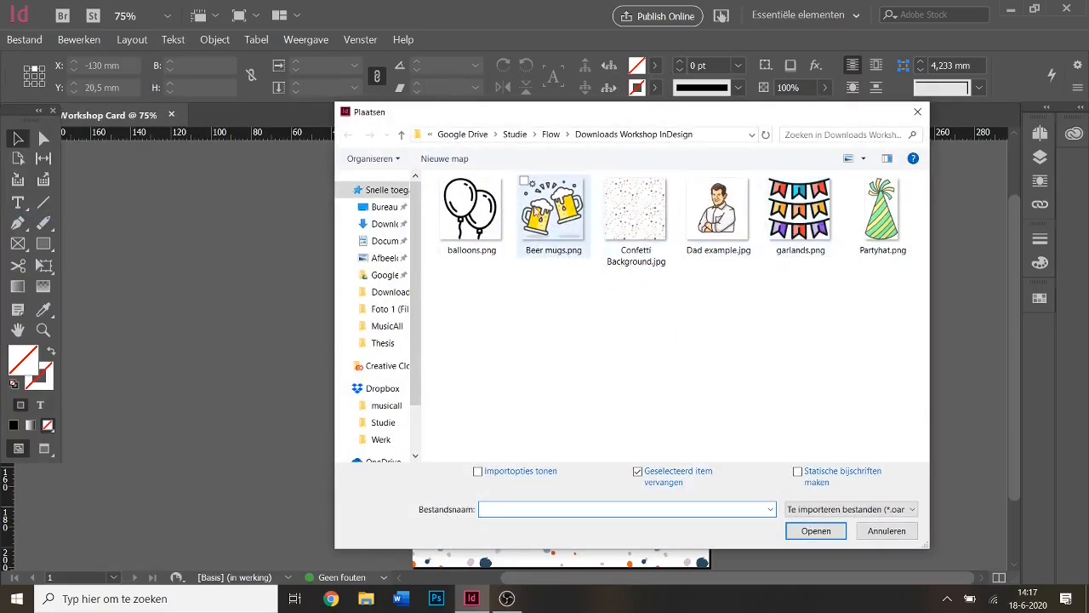
{"action": "double_click", "coordinate": [554, 217]}
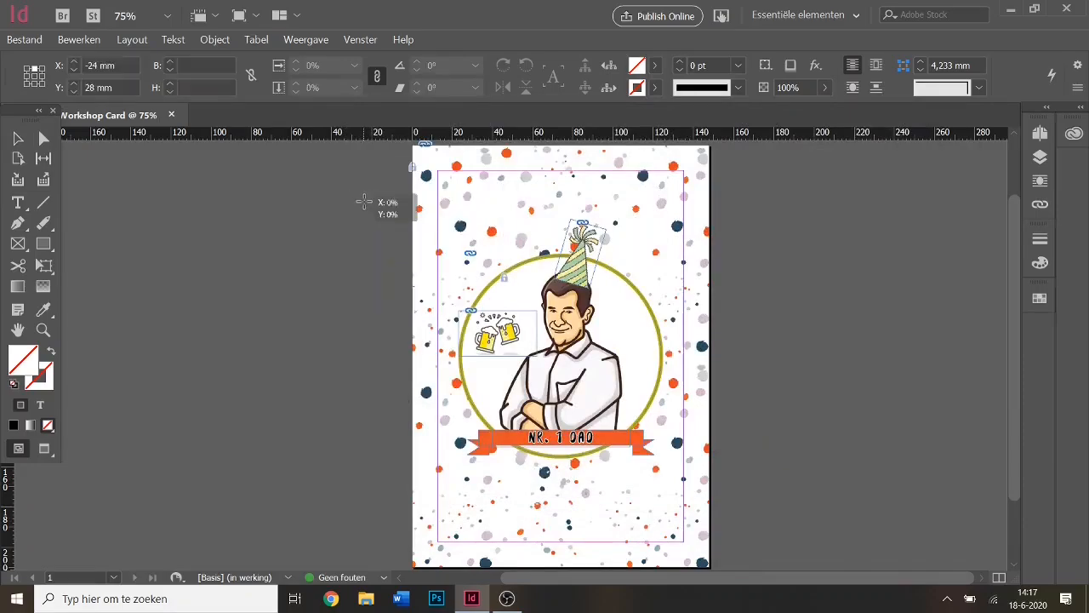
{"action": "left_click", "coordinate": [364, 202]}
{"action": "left_click_drag", "start_coordinate": [904, 510], "coordinate": [737, 329]}
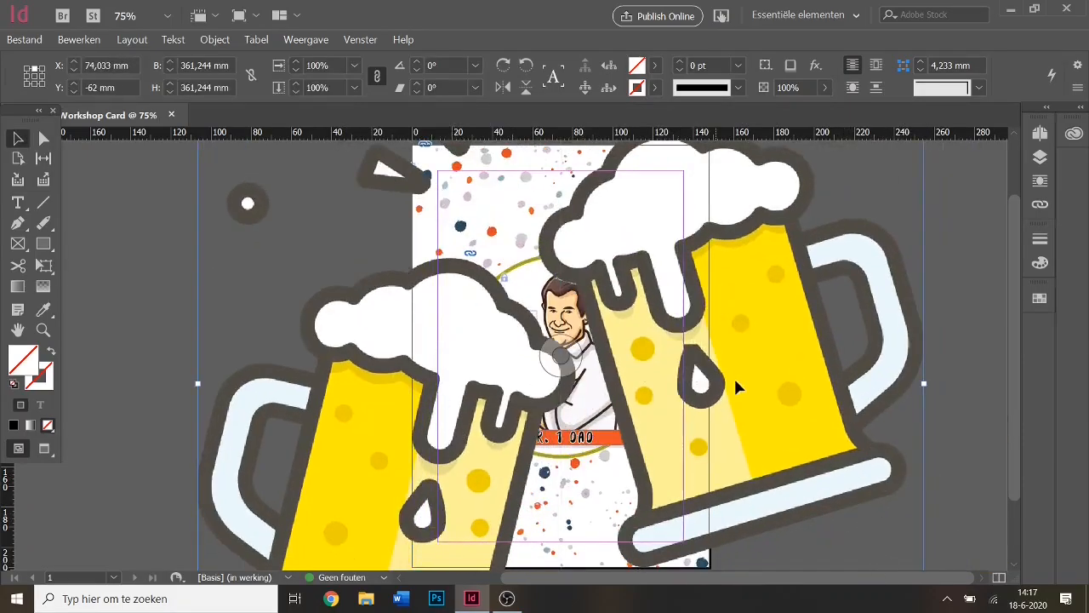
{"action": "right_click", "coordinate": [781, 332]}
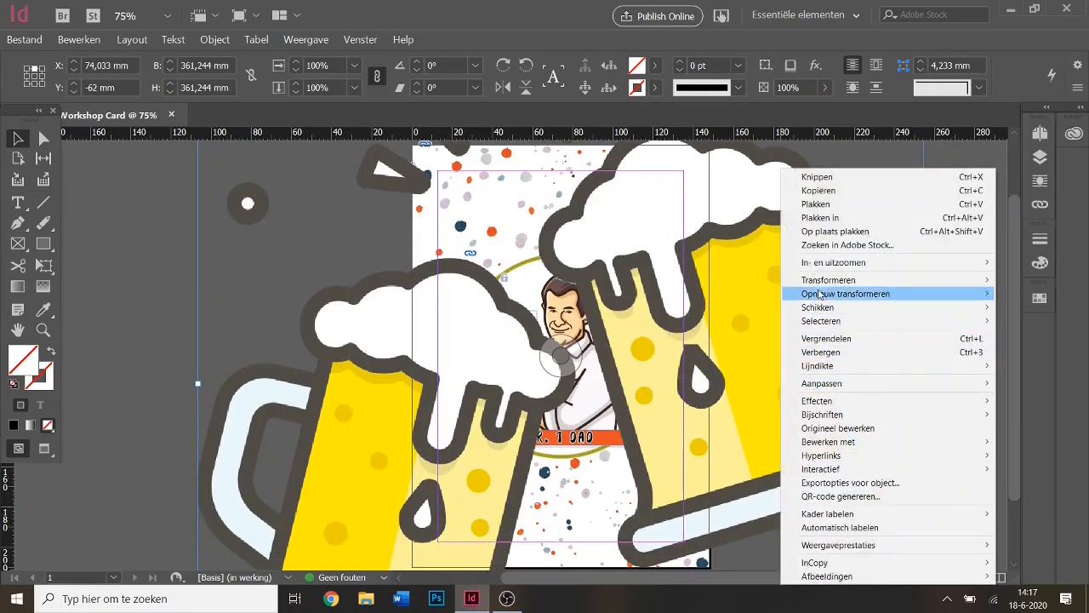
{"action": "mouse_move", "coordinate": [821, 282]}
{"action": "left_click", "coordinate": [638, 293]}
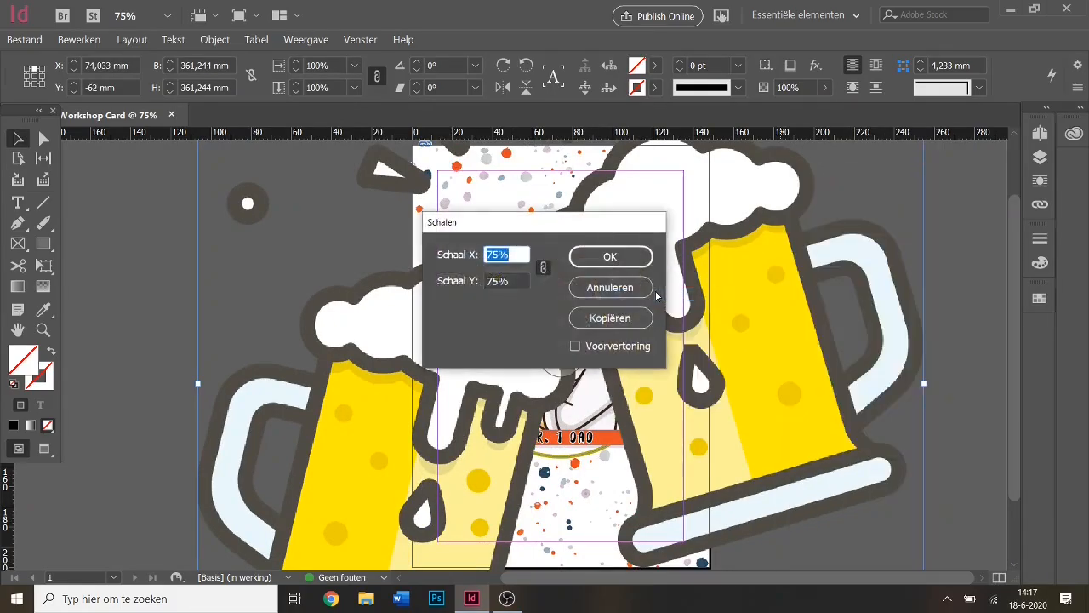
{"action": "type", "text": "30"}
{"action": "key", "text": "Return"}
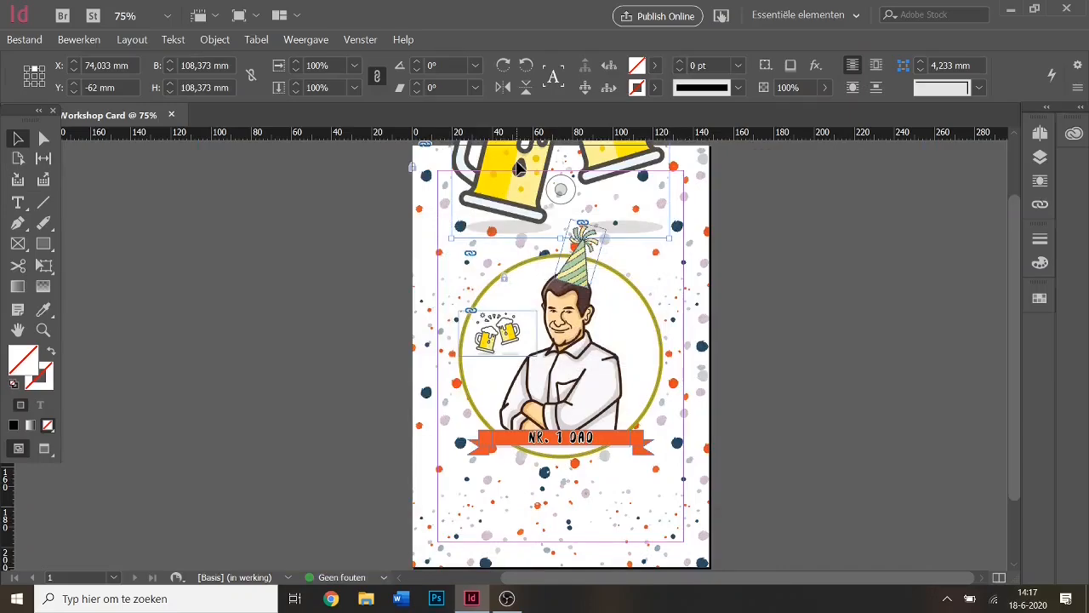
{"action": "left_click_drag", "start_coordinate": [520, 169], "coordinate": [512, 497]}
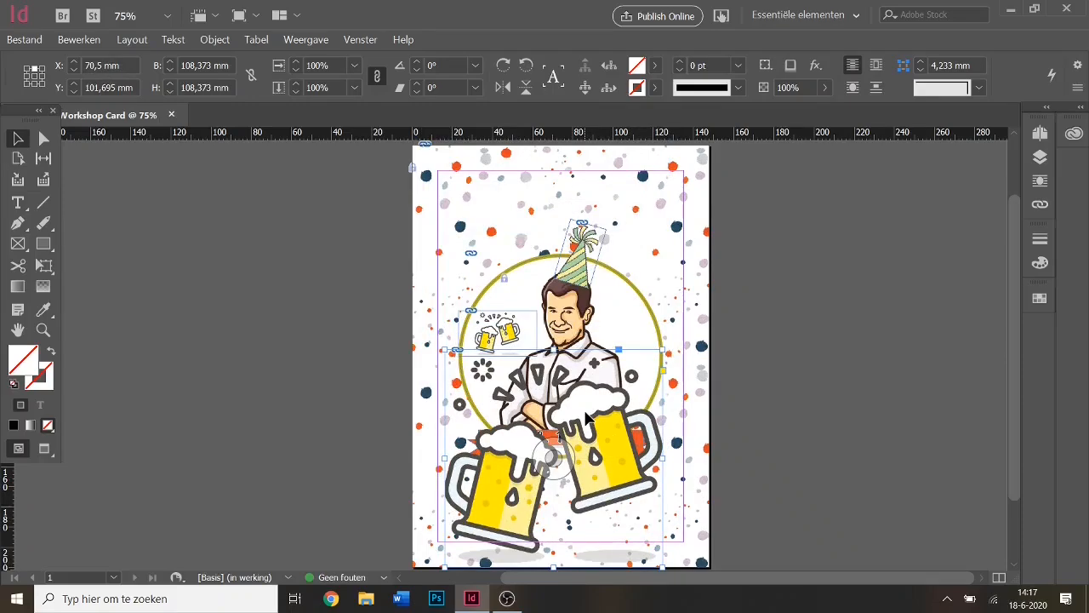
{"action": "key", "text": "Delete"}
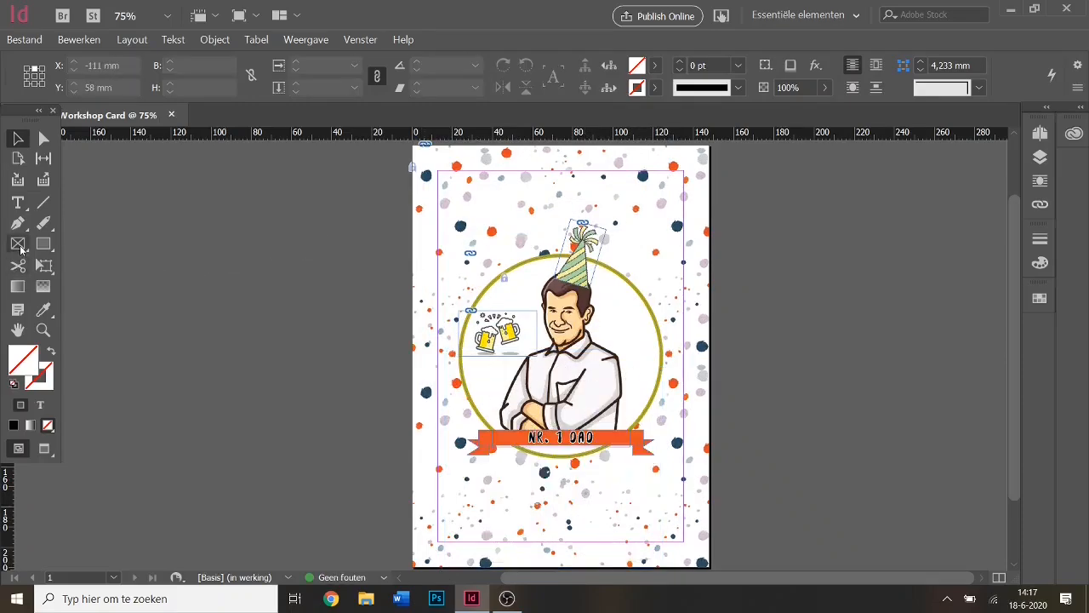
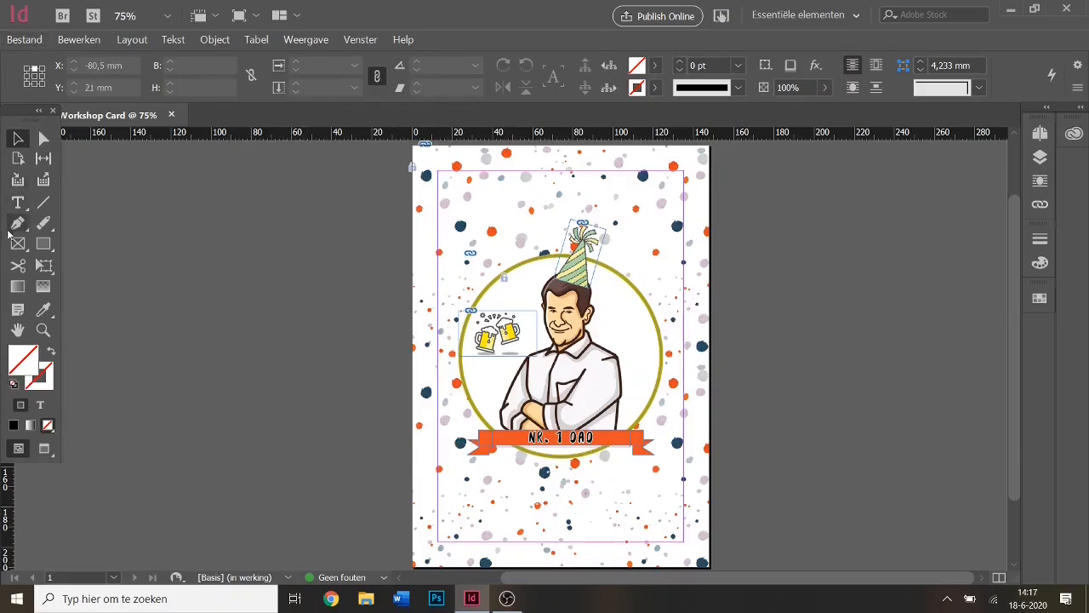
Draw an empty 148 × 26.5 mm placeholder frame across the card's top edge.
{"action": "left_click", "coordinate": [18, 244]}
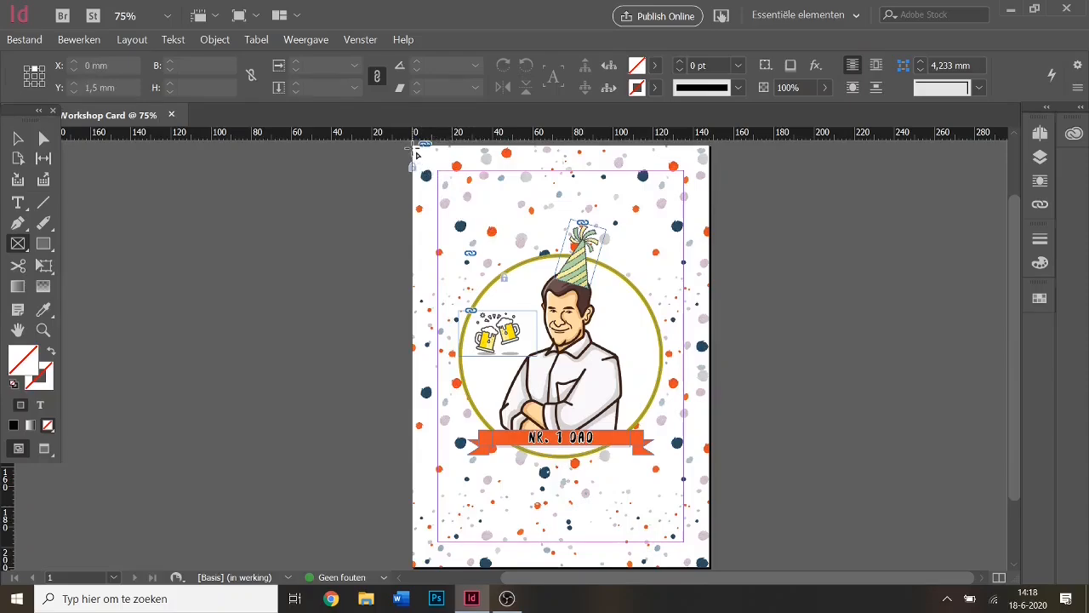
{"action": "left_click_drag", "start_coordinate": [416, 154], "coordinate": [712, 202]}
Place garlands.png into the top frame and fill the frame proportionally.
{"action": "left_click", "coordinate": [24, 39]}
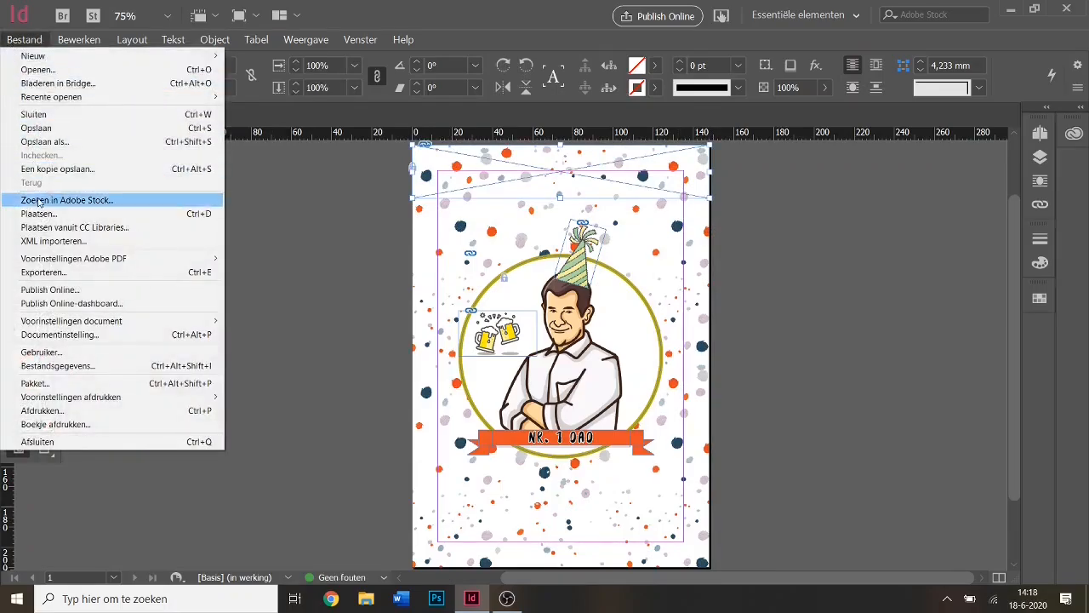
{"action": "left_click", "coordinate": [37, 213]}
{"action": "left_click", "coordinate": [813, 208]}
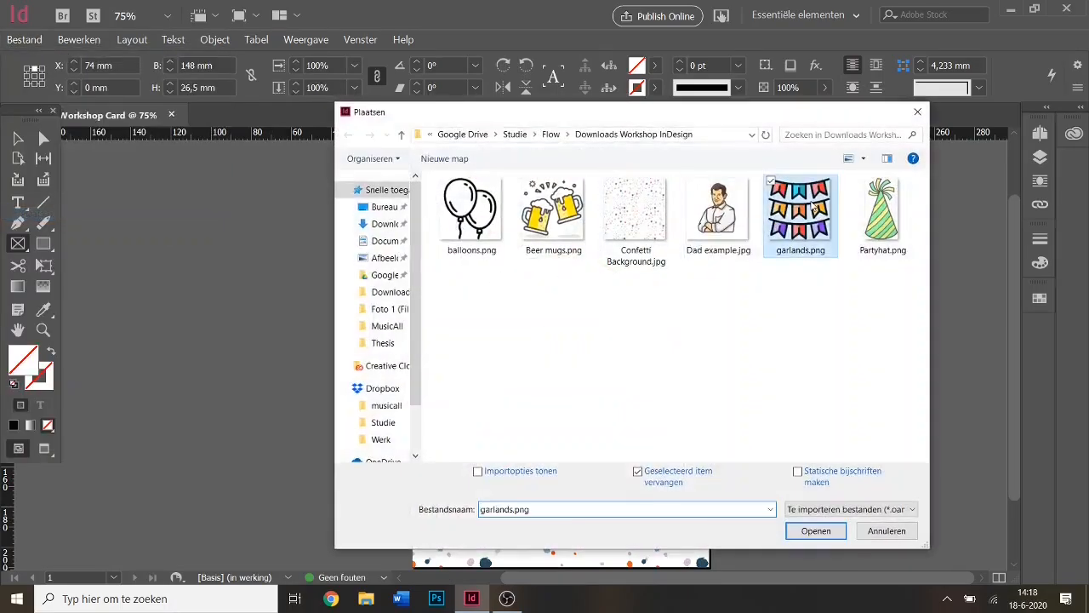
{"action": "double_click", "coordinate": [812, 209]}
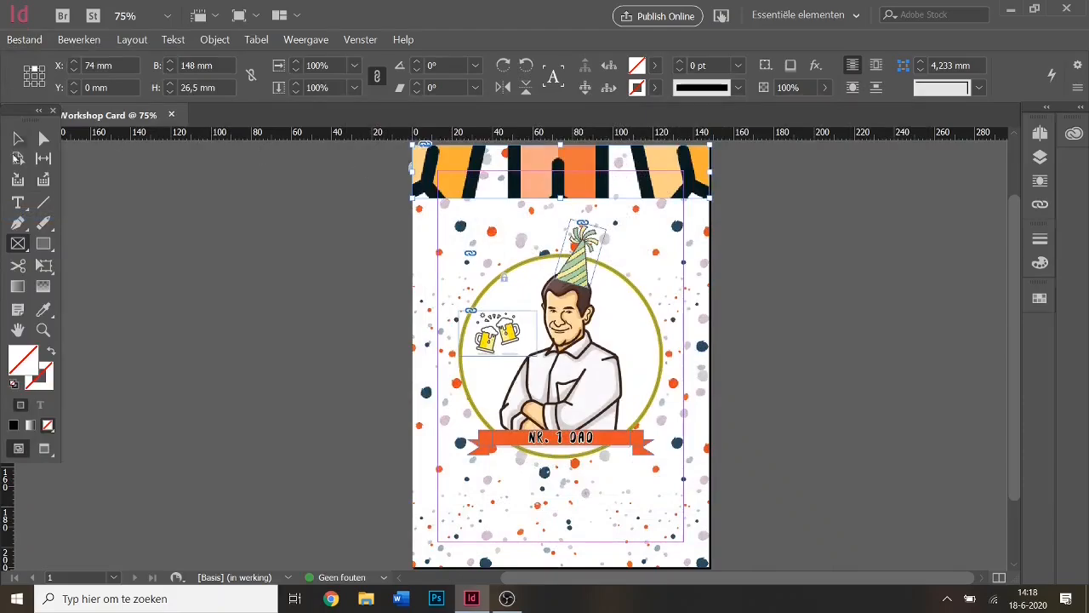
{"action": "key", "text": "v"}
{"action": "right_click", "coordinate": [676, 172]}
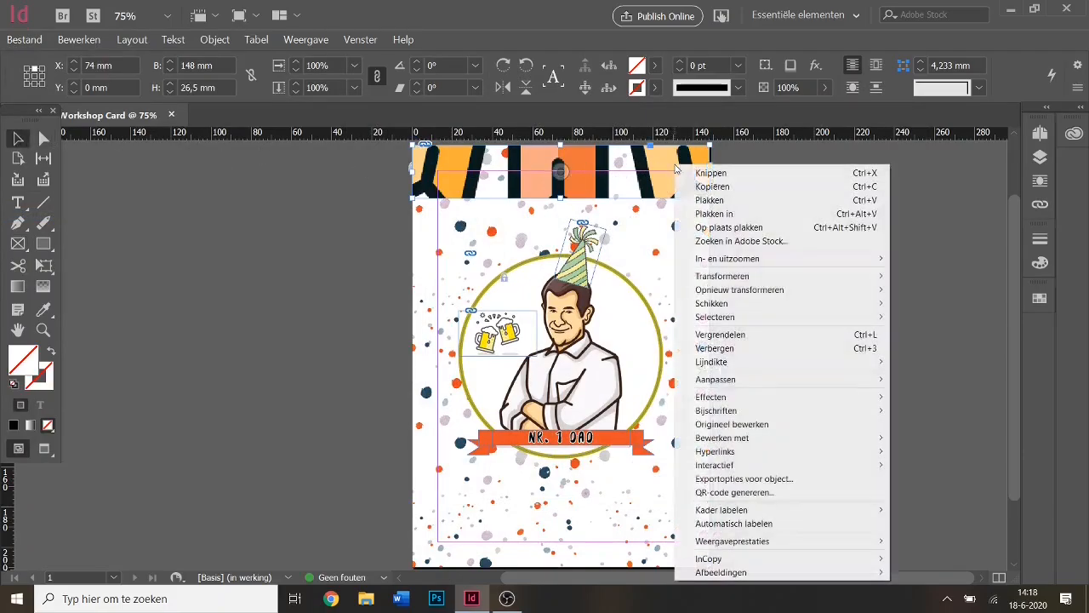
{"action": "mouse_move", "coordinate": [741, 378]}
{"action": "left_click", "coordinate": [574, 385]}
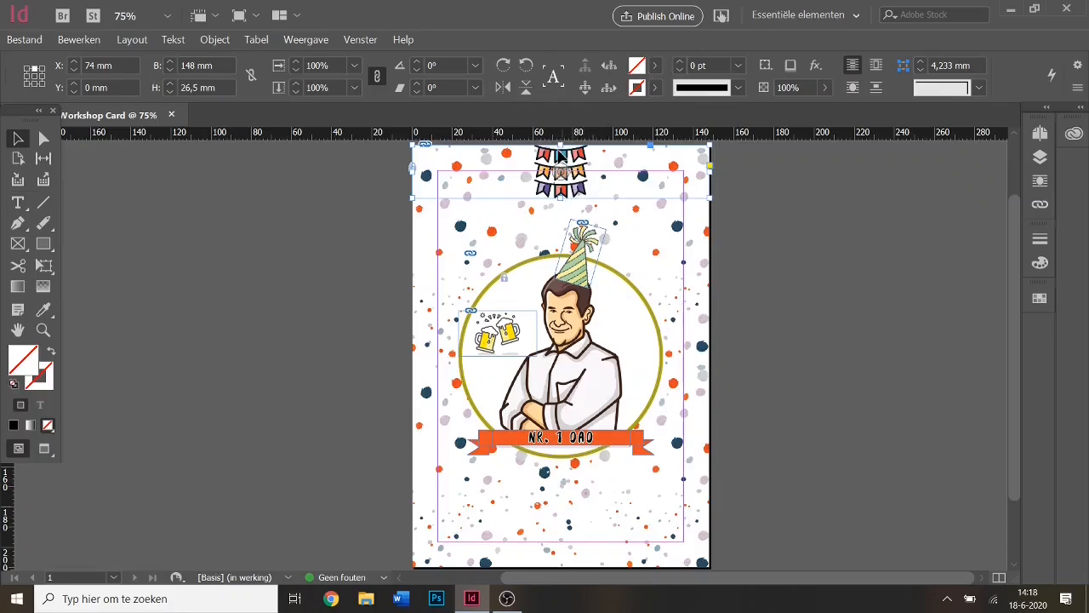
Crop the garland frame in from the top, left and right sides.
{"action": "left_click_drag", "start_coordinate": [559, 145], "coordinate": [551, 174]}
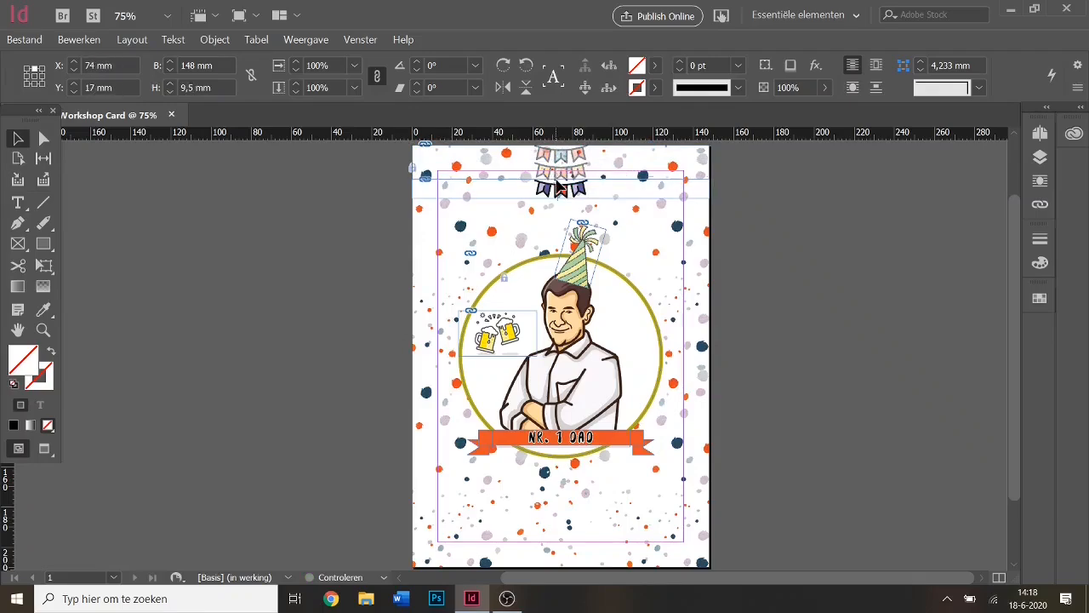
{"action": "left_click", "coordinate": [728, 213]}
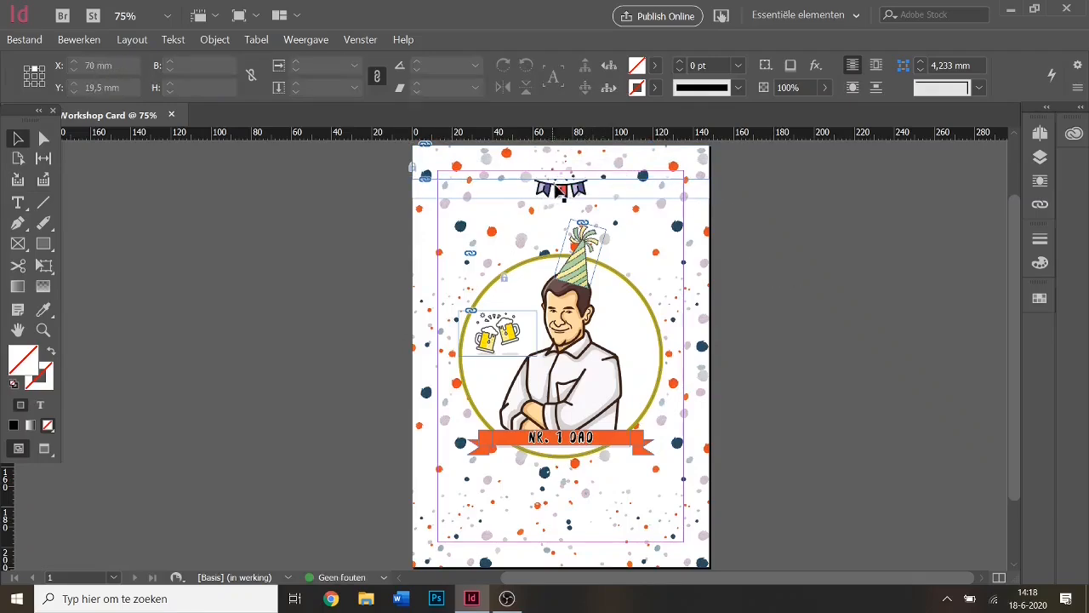
{"action": "left_click_drag", "start_coordinate": [554, 194], "coordinate": [581, 178]}
{"action": "key", "text": "ctrl+z"}
{"action": "key", "text": "ctrl+z"}
{"action": "key", "text": "ctrl+z"}
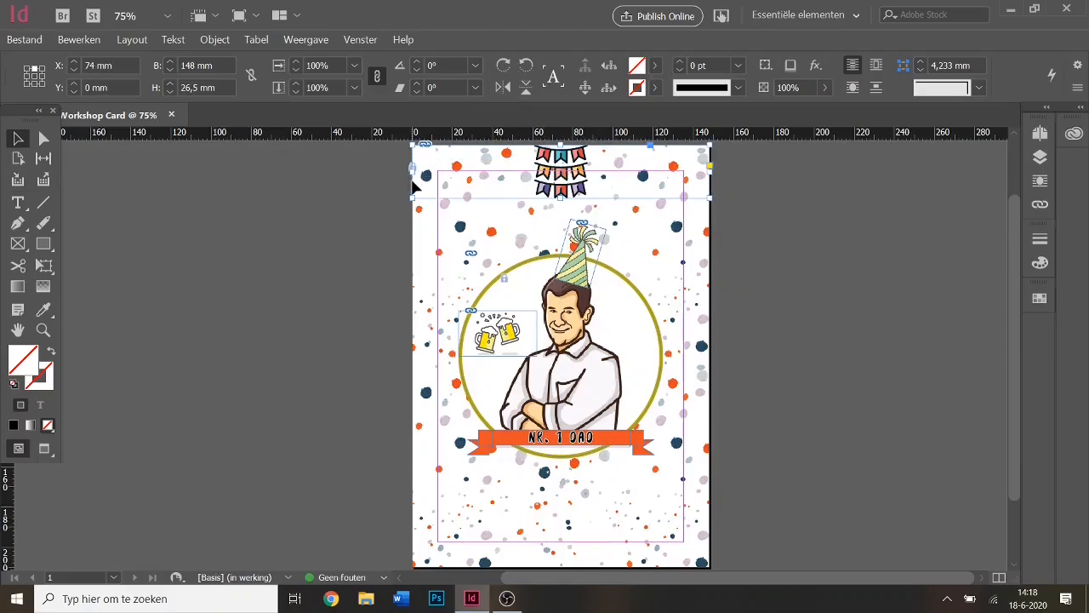
{"action": "left_click_drag", "start_coordinate": [414, 181], "coordinate": [506, 181]}
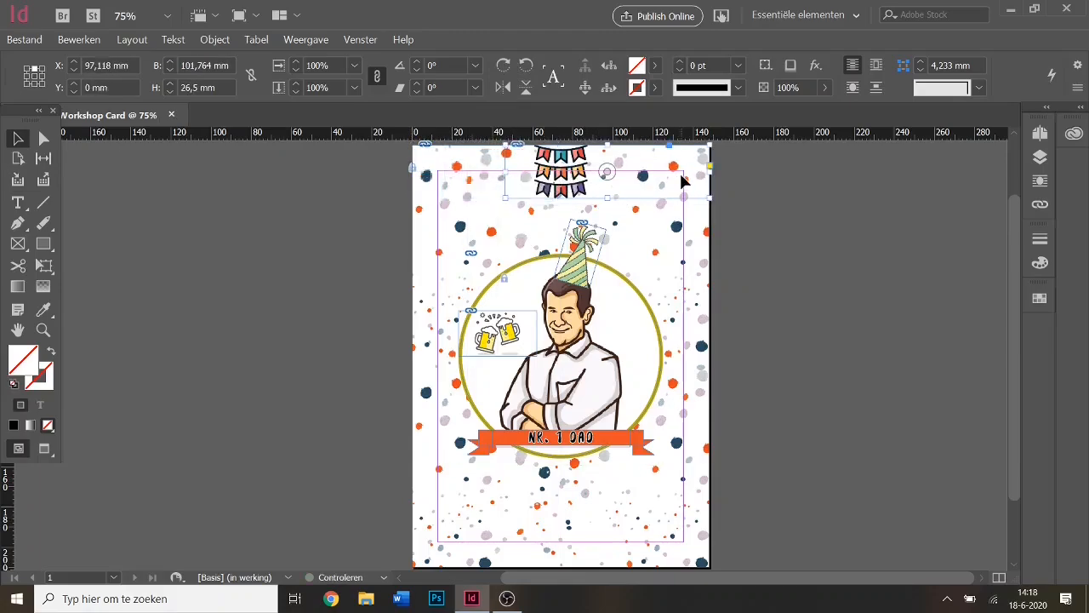
{"action": "left_click_drag", "start_coordinate": [606, 178], "coordinate": [605, 180]}
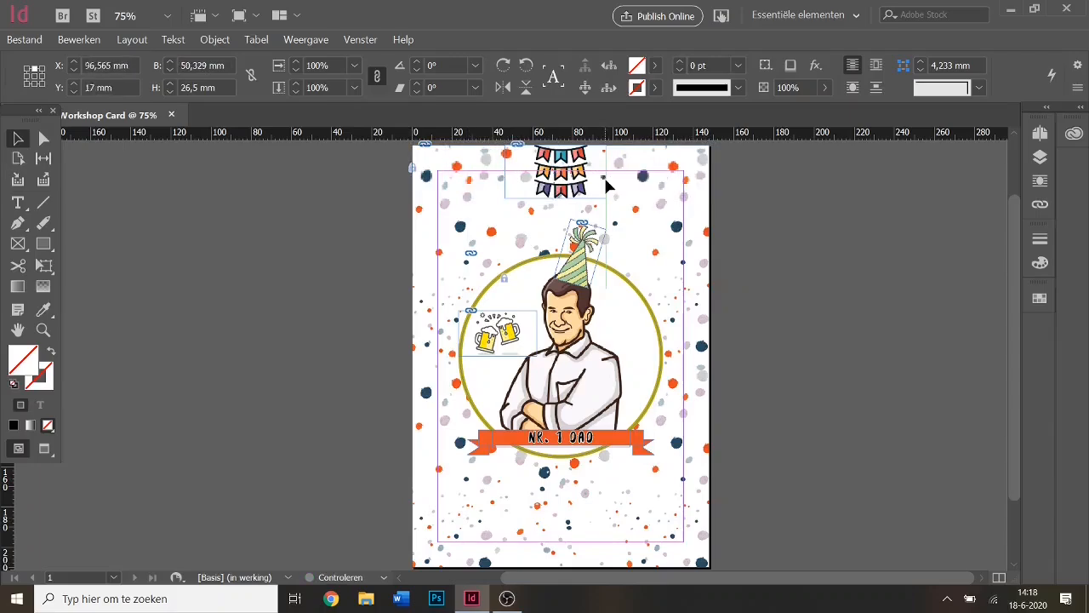
Tilt the bunting to 28° in the top-left corner and view the card in Preview.
{"action": "left_click_drag", "start_coordinate": [500, 142], "coordinate": [485, 175]}
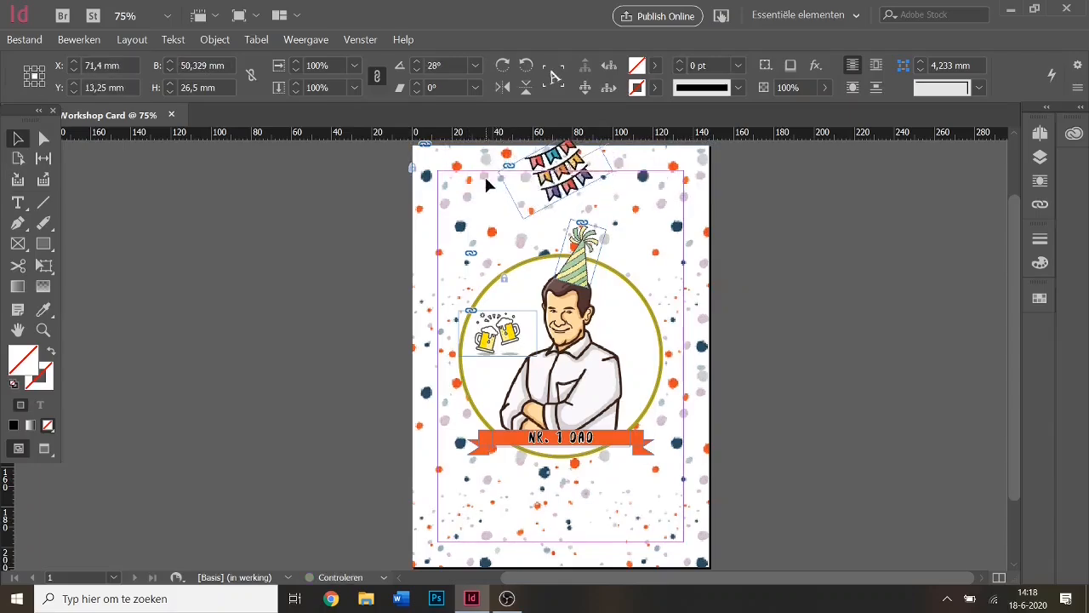
{"action": "left_click_drag", "start_coordinate": [574, 182], "coordinate": [479, 194]}
{"action": "left_click", "coordinate": [597, 169]}
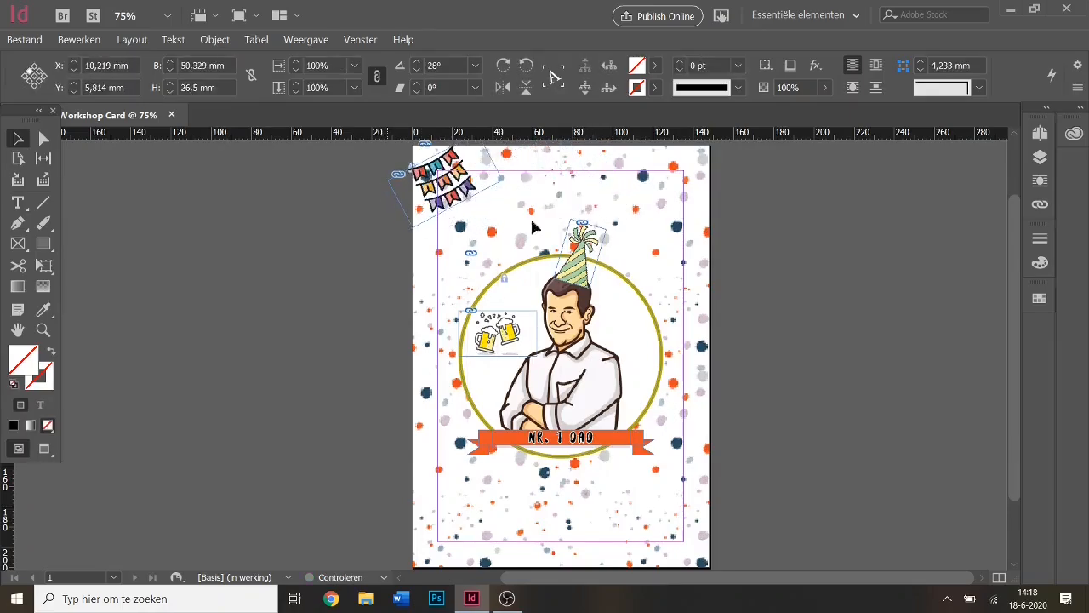
{"action": "left_click", "coordinate": [856, 438]}
{"action": "key", "text": "w"}
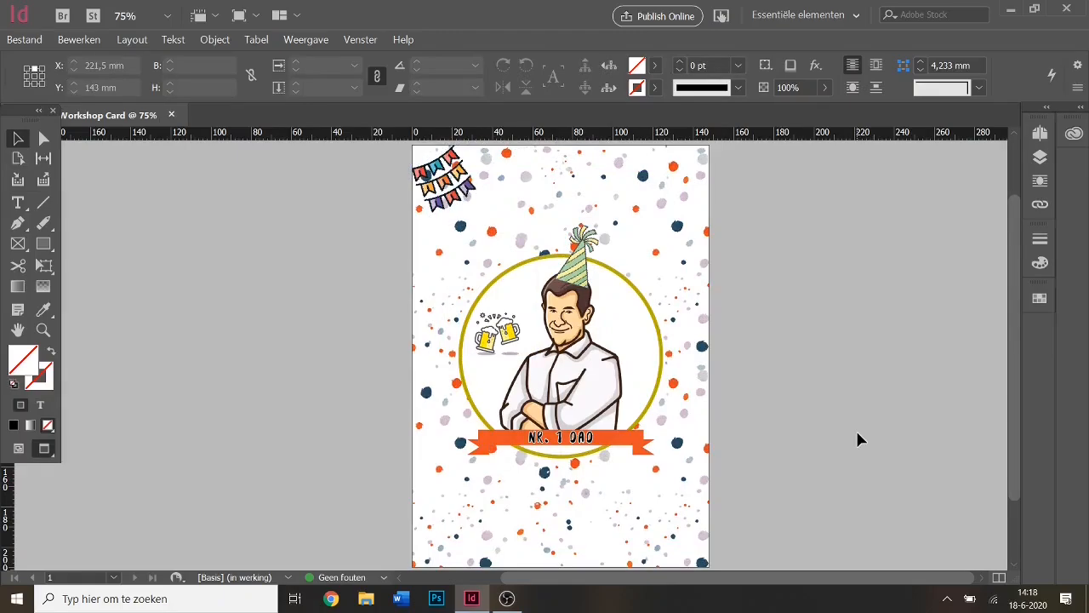
{"action": "left_click", "coordinate": [466, 161]}
Place a horizontally flipped copy of the bunting in the top-right corner, then return to Normal view.
{"action": "key", "text": "ctrl+c"}
{"action": "left_click", "coordinate": [370, 256]}
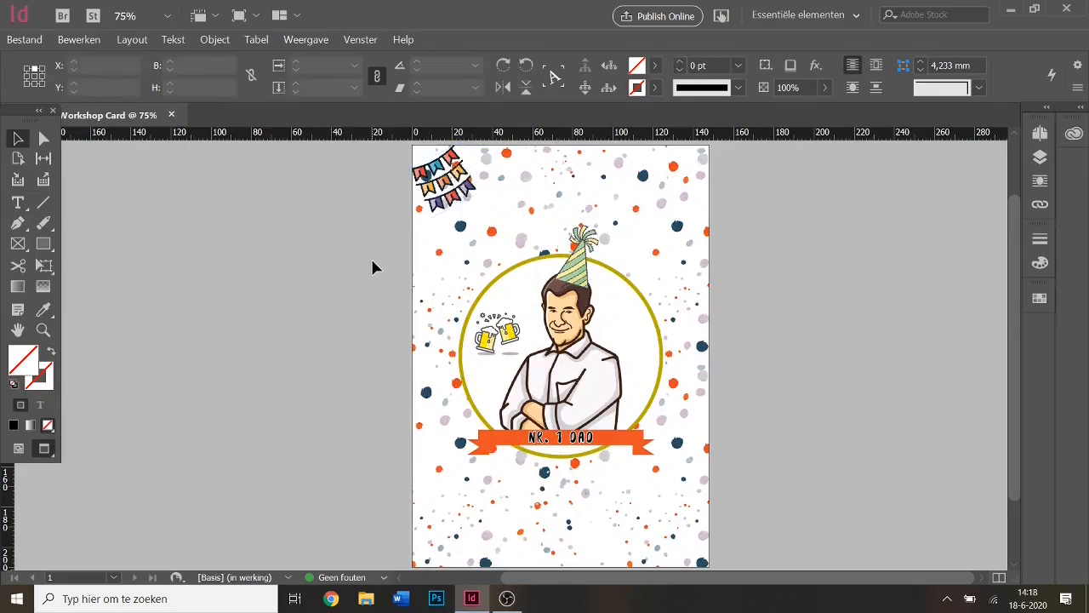
{"action": "key", "text": "ctrl+v"}
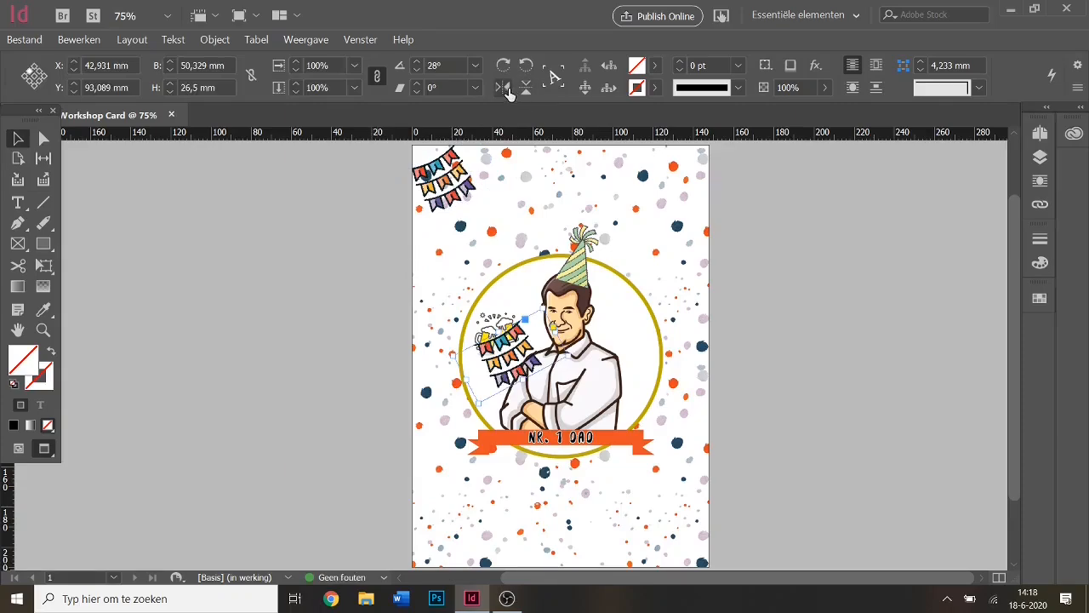
{"action": "left_click", "coordinate": [503, 88]}
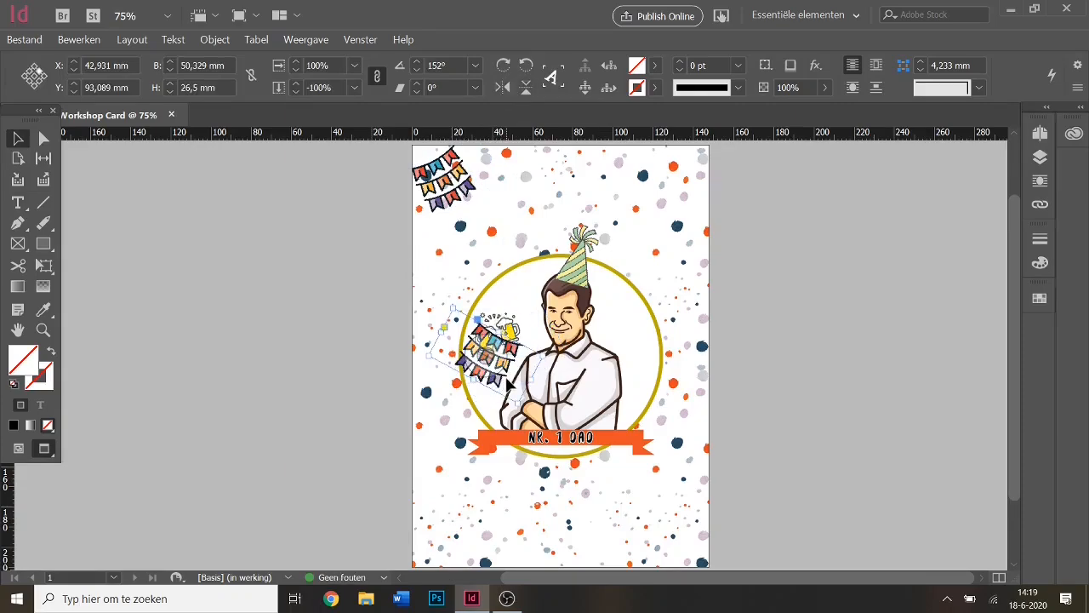
{"action": "left_click_drag", "start_coordinate": [507, 383], "coordinate": [697, 206]}
{"action": "left_click", "coordinate": [742, 345]}
{"action": "key", "text": "w"}
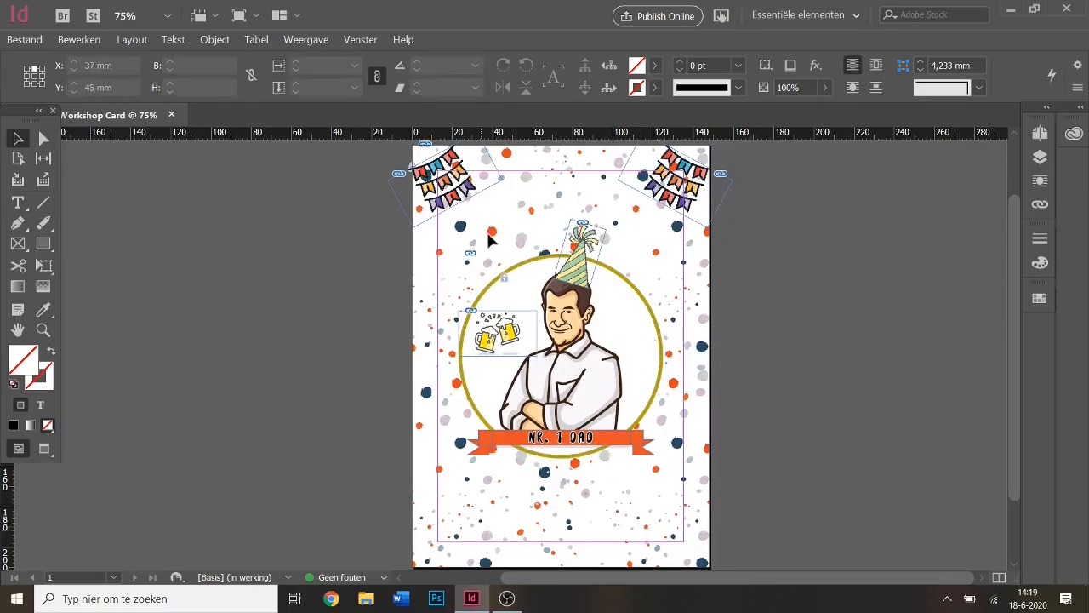
{"action": "left_click", "coordinate": [18, 202]}
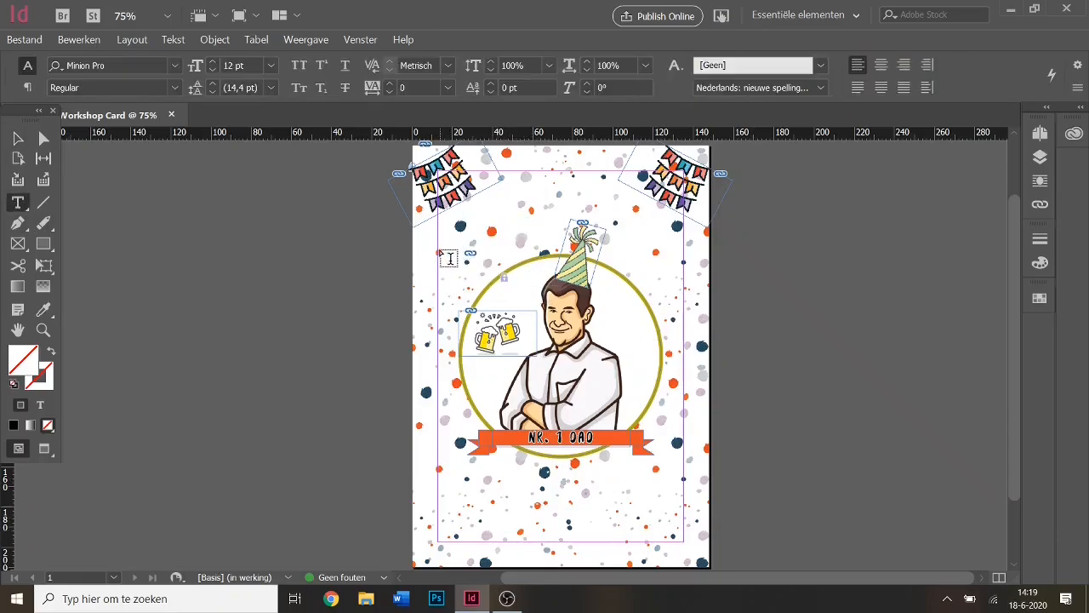
Draw a text frame above the portrait circle, zoom to 300%, and type 'Hey Dad, did you know'.
{"action": "left_click_drag", "start_coordinate": [439, 253], "coordinate": [562, 219]}
{"action": "left_click", "coordinate": [128, 16]}
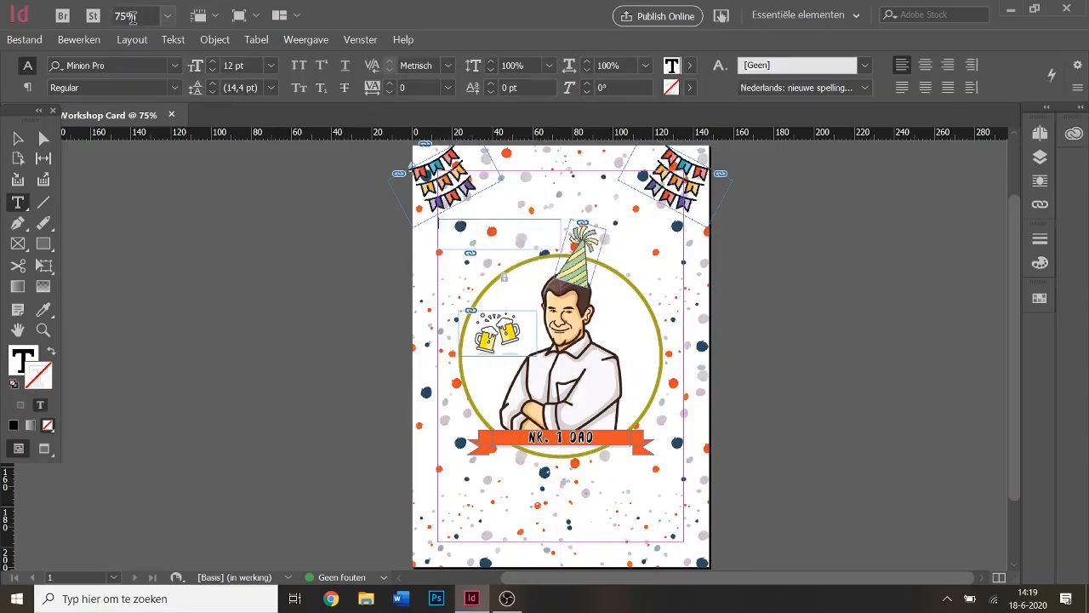
{"action": "type", "text": "300"}
{"action": "key", "text": "Return"}
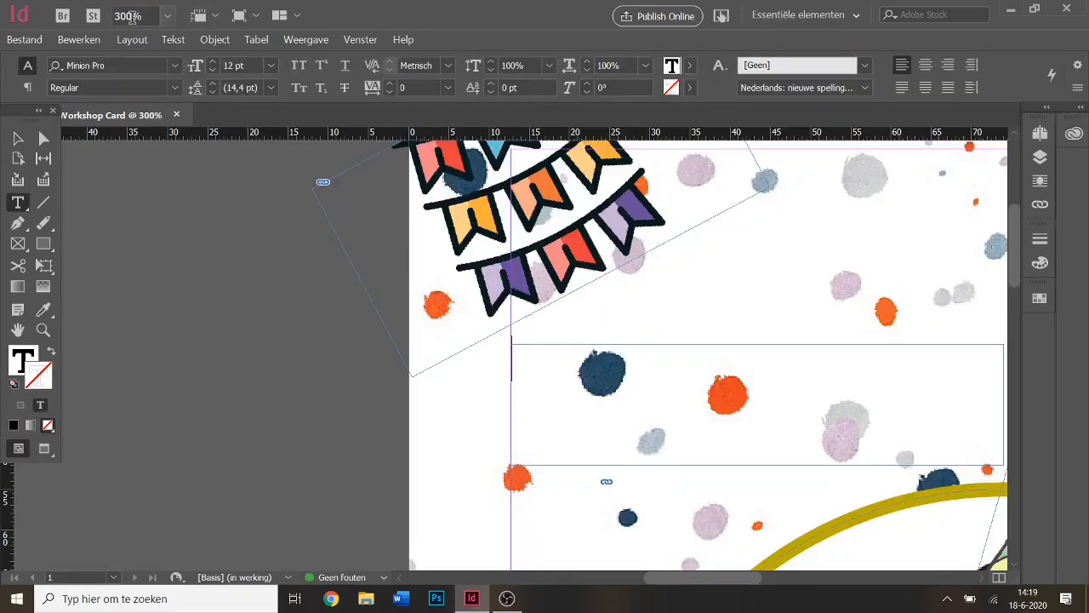
{"action": "left_click_drag", "start_coordinate": [737, 579], "coordinate": [772, 579]}
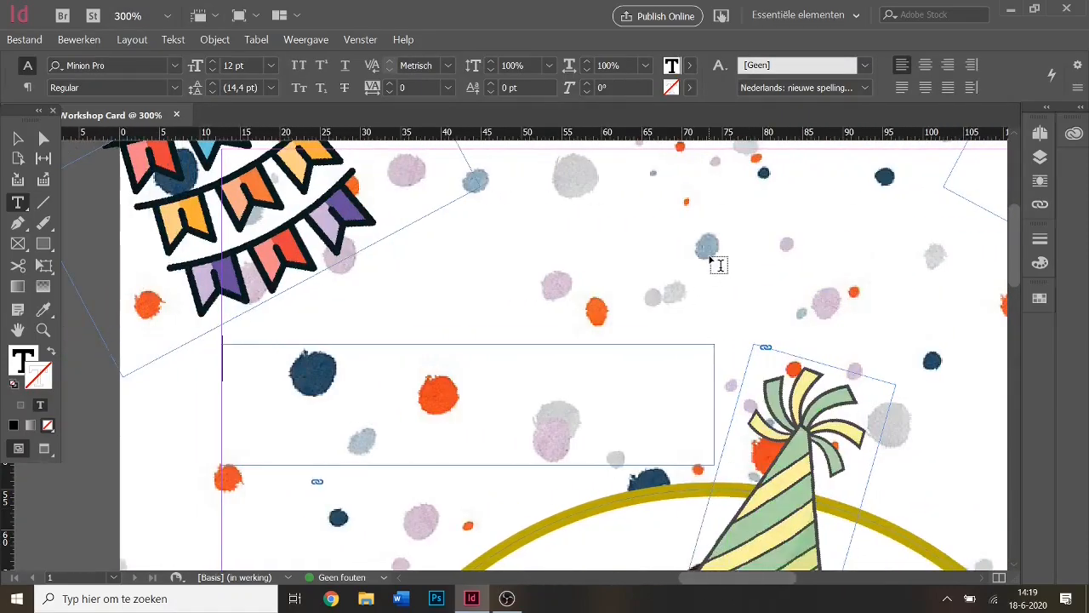
{"action": "type", "text": "Hey "}
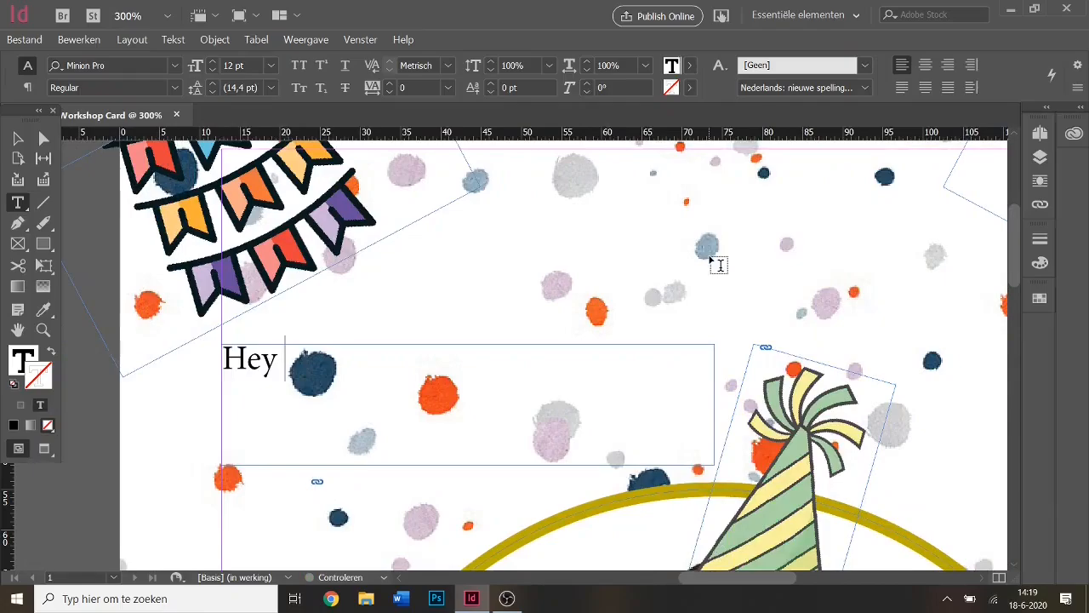
{"action": "type", "text": "Dad"}
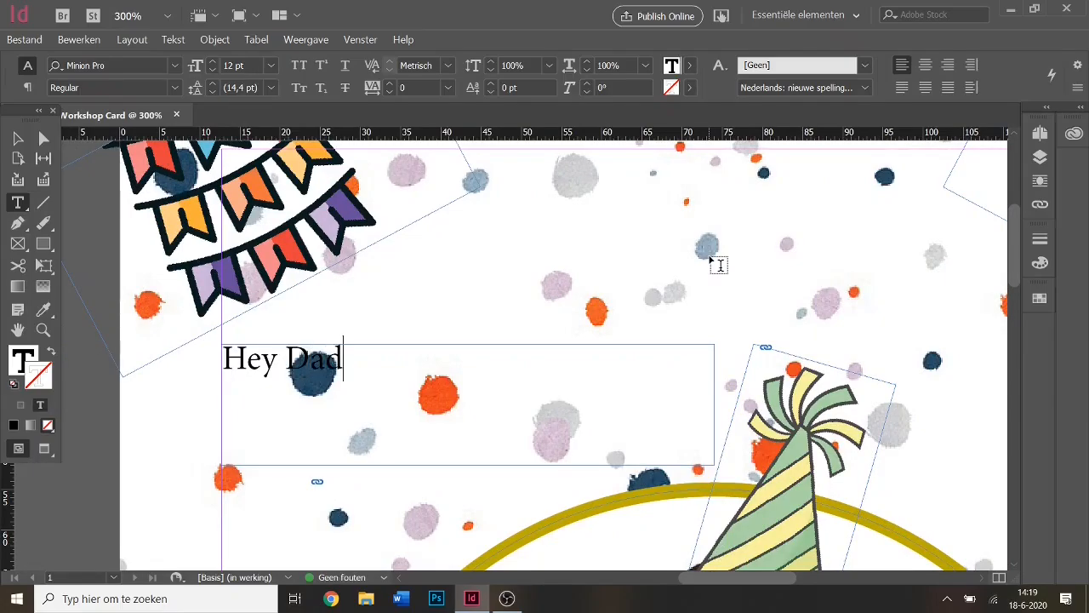
{"action": "type", "text": ", did "}
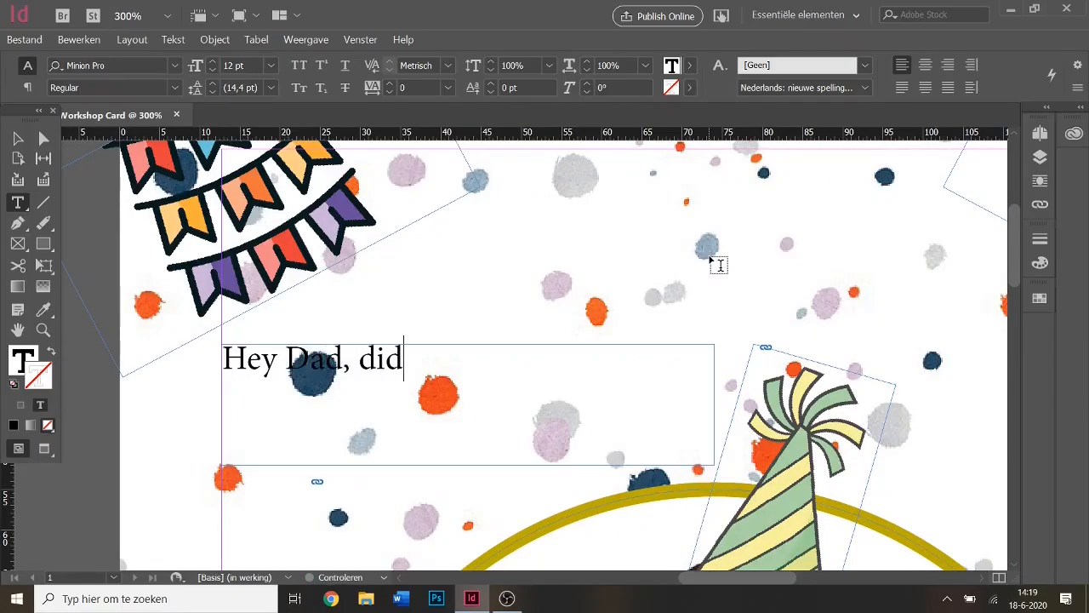
{"action": "type", "text": "you know"}
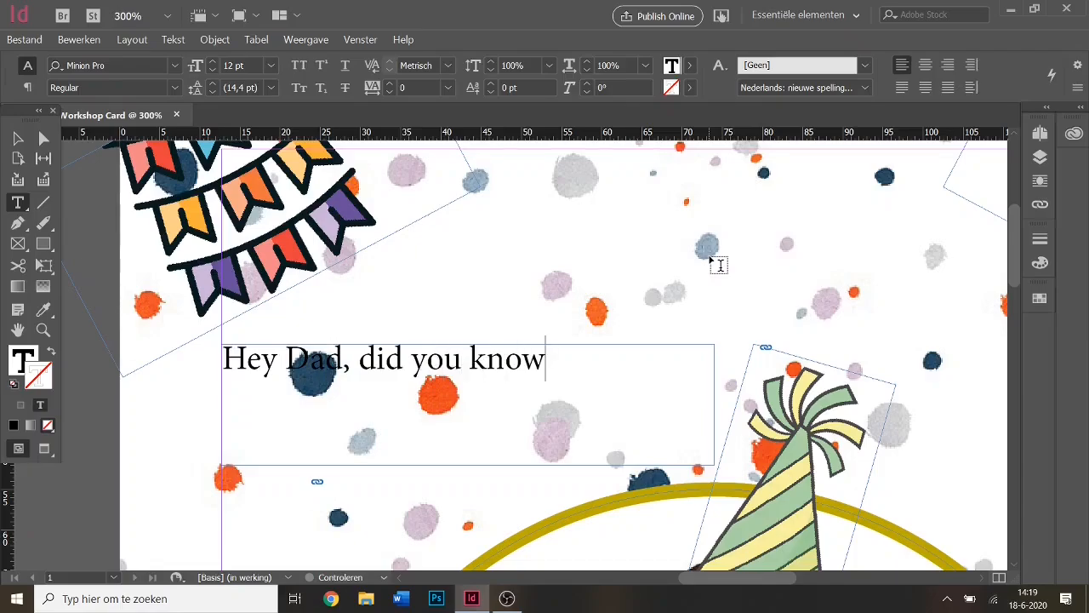
{"action": "key", "text": "ctrl+a"}
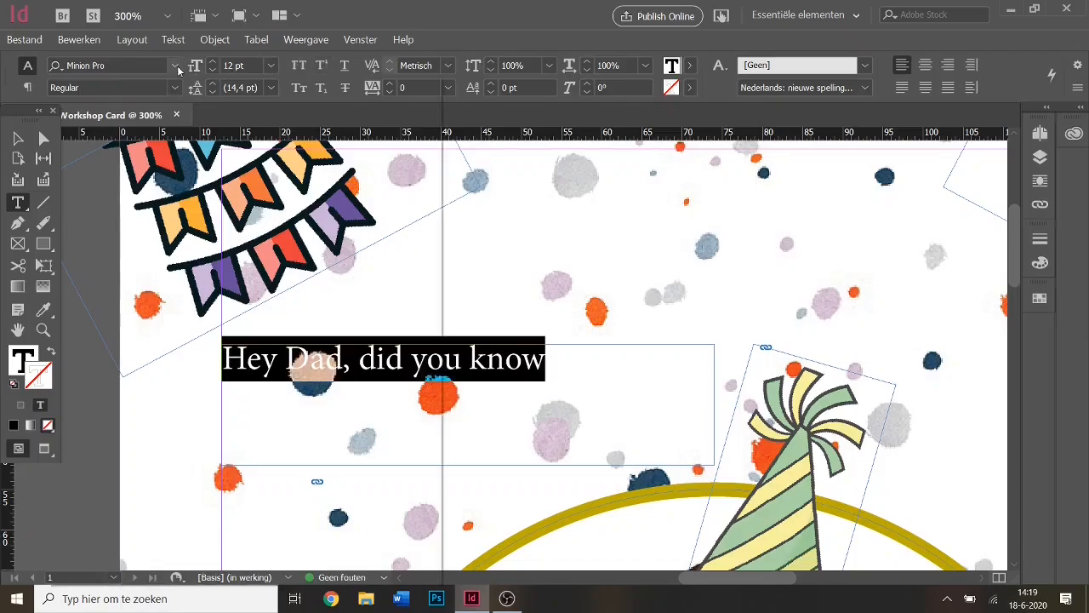
Set the headline in the Lemon Bird font and reselect the whole line.
{"action": "left_click", "coordinate": [176, 67]}
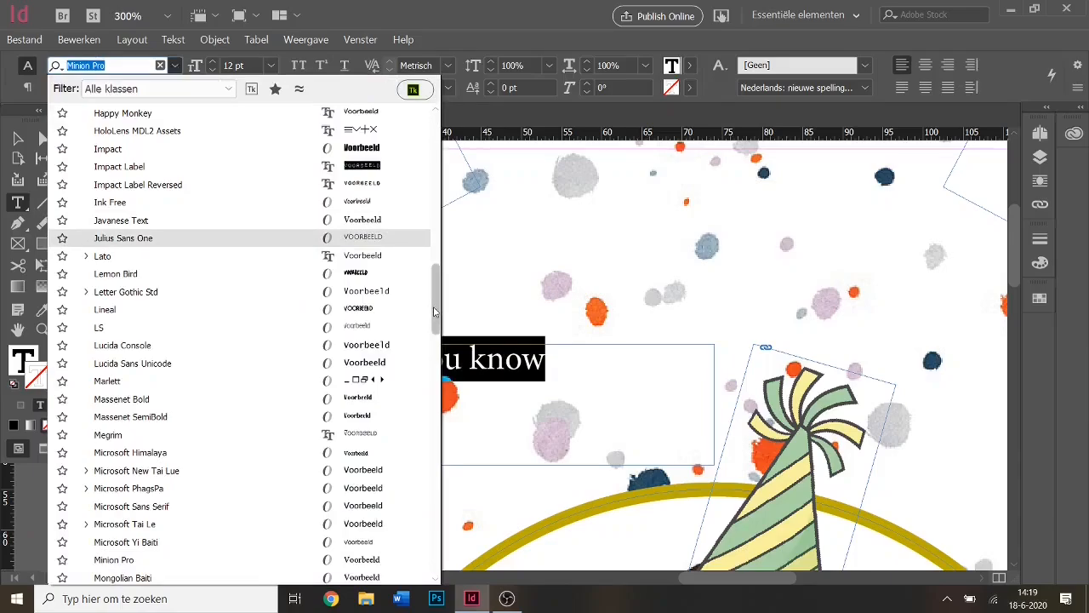
{"action": "left_click", "coordinate": [294, 273]}
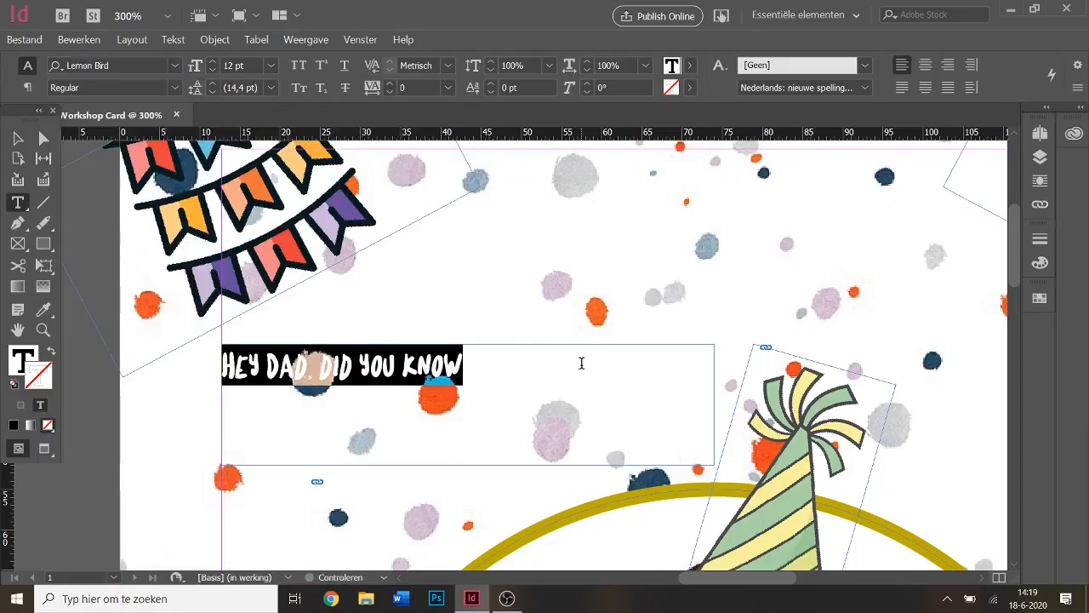
{"action": "left_click", "coordinate": [567, 370]}
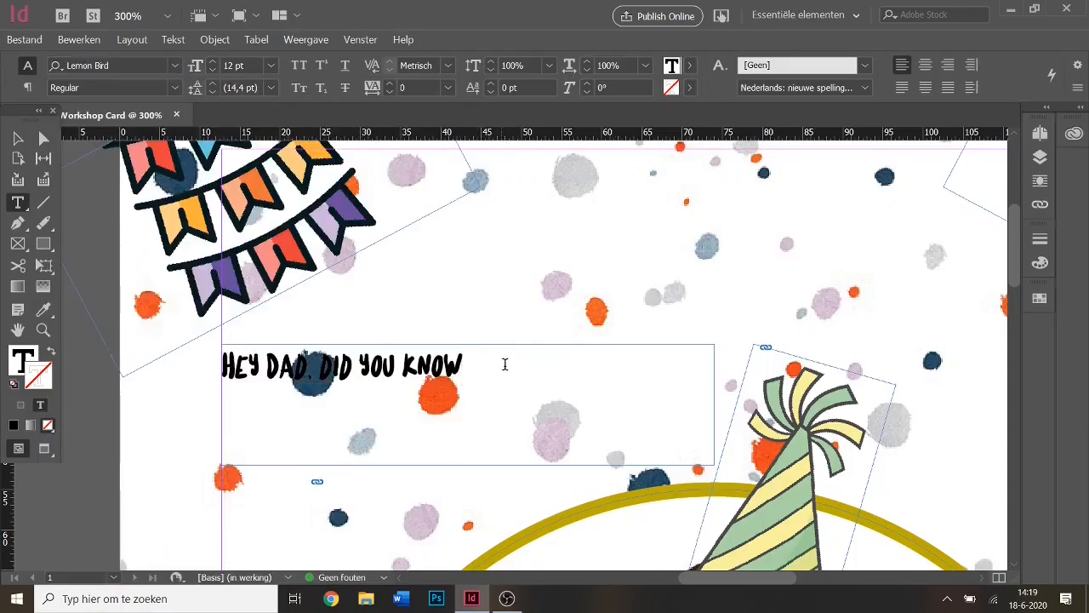
{"action": "left_click_drag", "start_coordinate": [504, 364], "coordinate": [249, 348]}
{"action": "left_click", "coordinate": [470, 391]}
{"action": "left_click", "coordinate": [244, 381]}
{"action": "left_click_drag", "start_coordinate": [477, 367], "coordinate": [212, 375]}
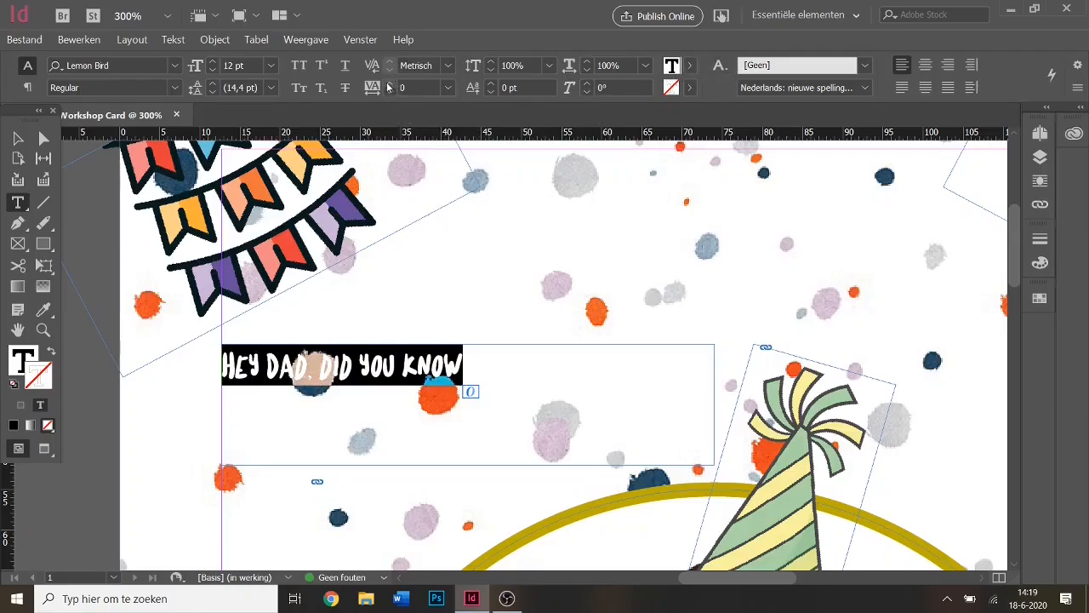
{"action": "left_click", "coordinate": [290, 362]}
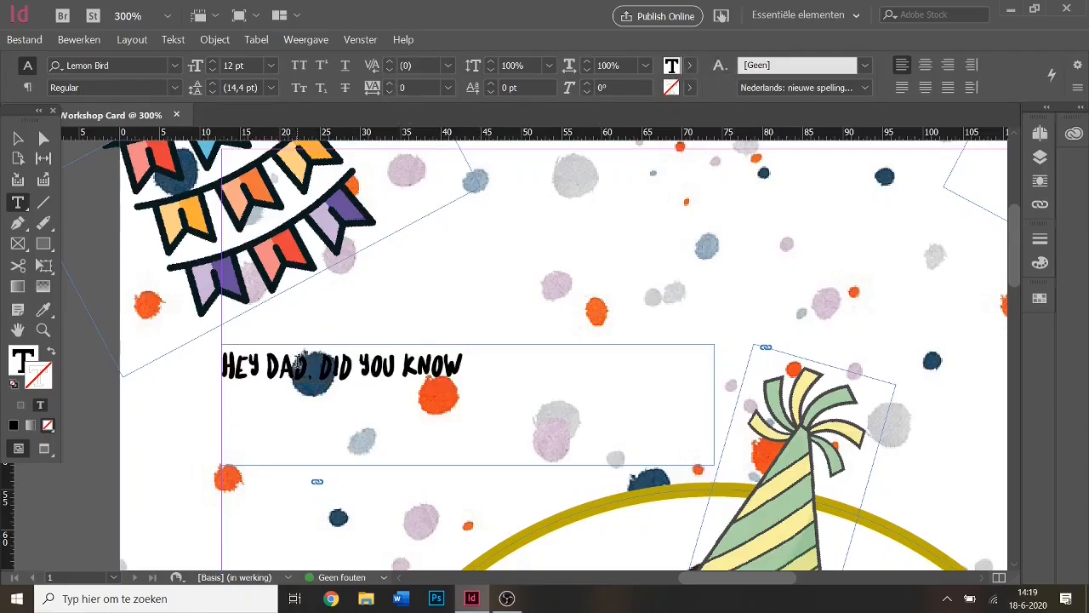
{"action": "left_click_drag", "start_coordinate": [230, 366], "coordinate": [390, 366]}
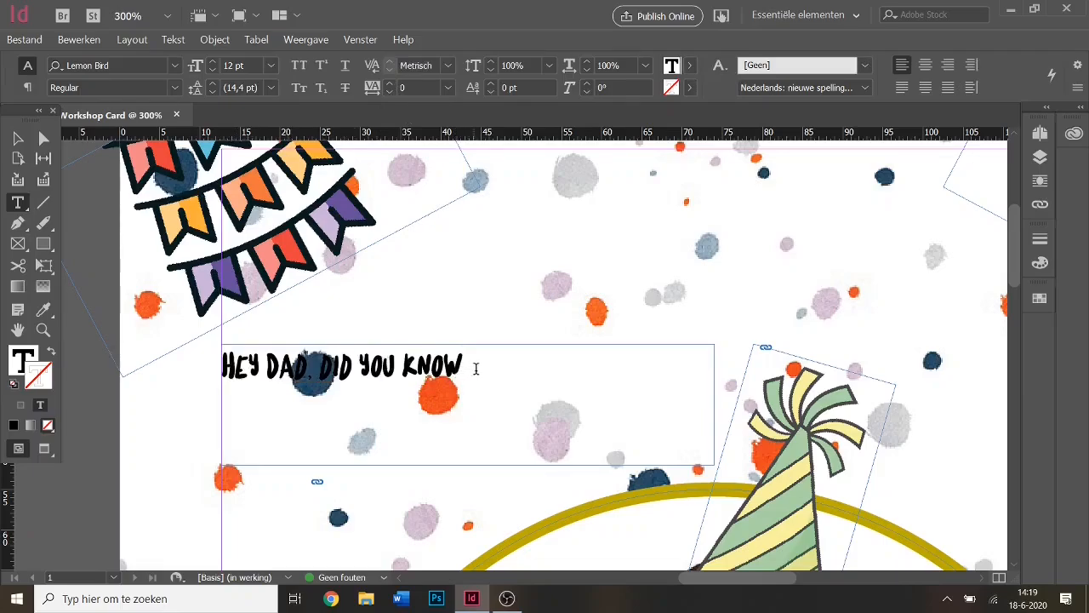
{"action": "left_click_drag", "start_coordinate": [476, 369], "coordinate": [220, 367]}
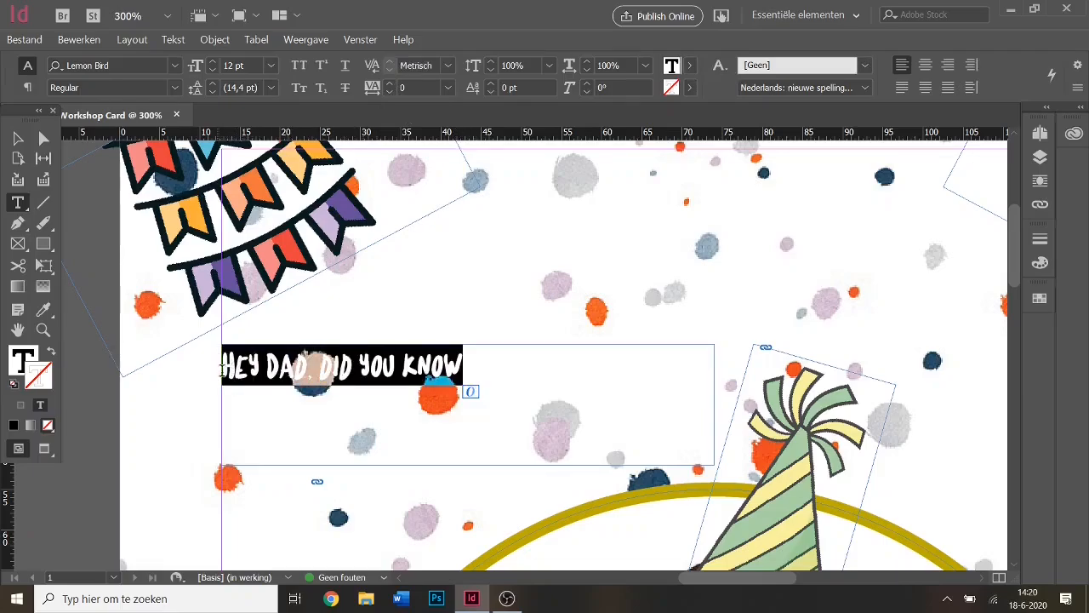
Give the headline tracking 90 and 17 pt size, then append 'YOU ARE... THE.'.
{"action": "left_click", "coordinate": [388, 84]}
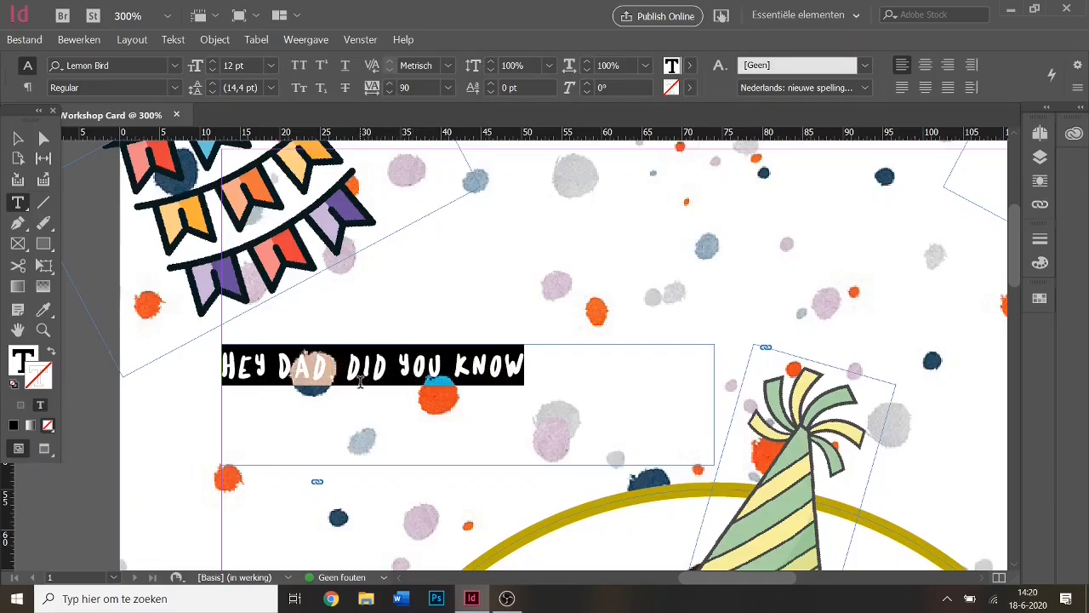
{"action": "left_click", "coordinate": [212, 62]}
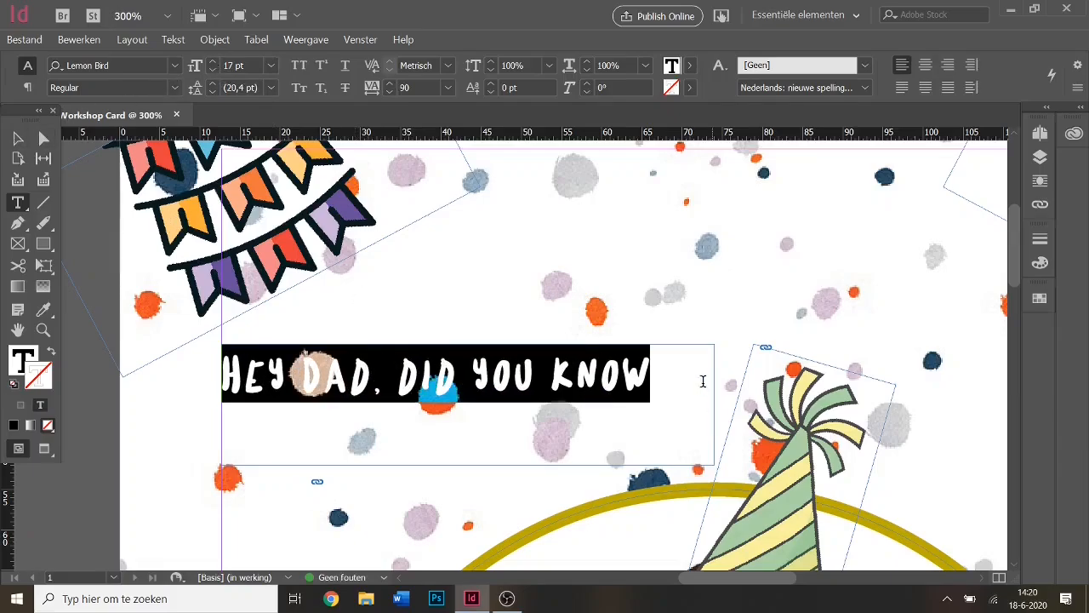
{"action": "left_click", "coordinate": [676, 382]}
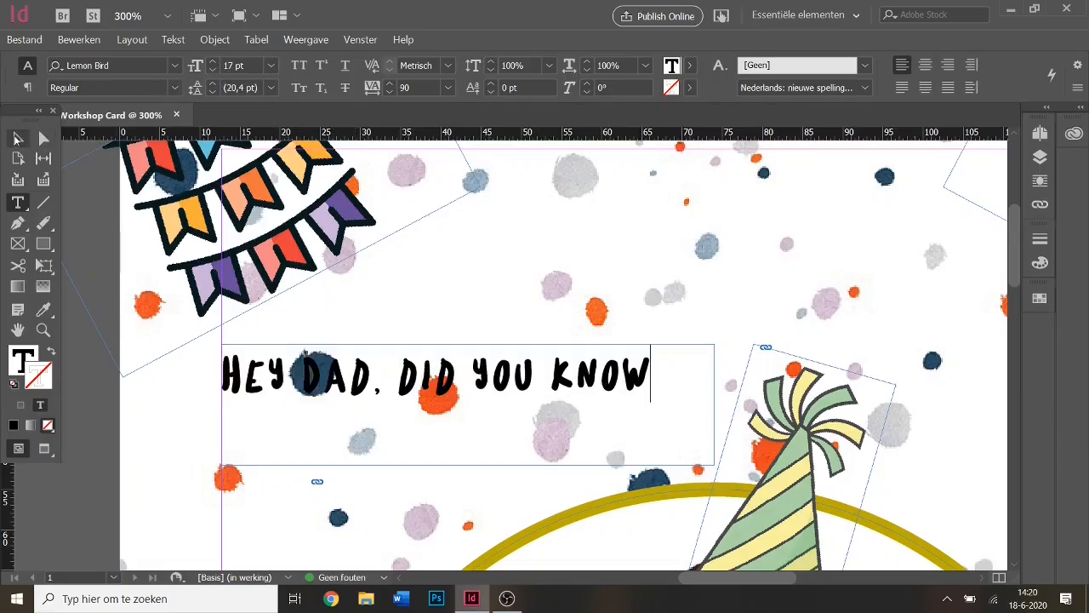
{"action": "scroll", "coordinate": [548, 431], "scroll_direction": "down", "scroll_amount": 10}
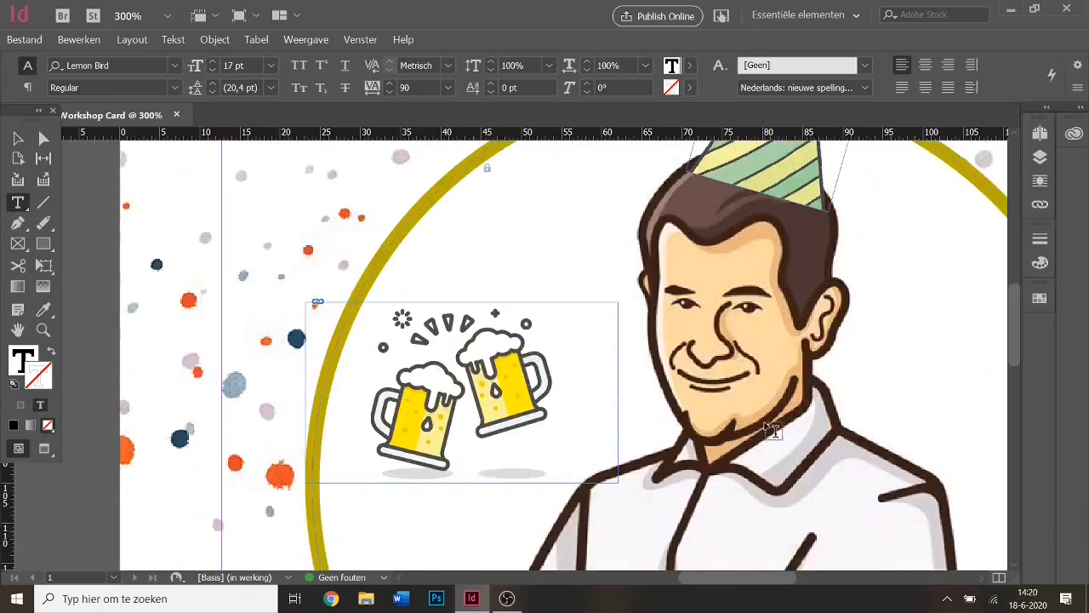
{"action": "scroll", "coordinate": [730, 366], "scroll_direction": "up", "scroll_amount": 10}
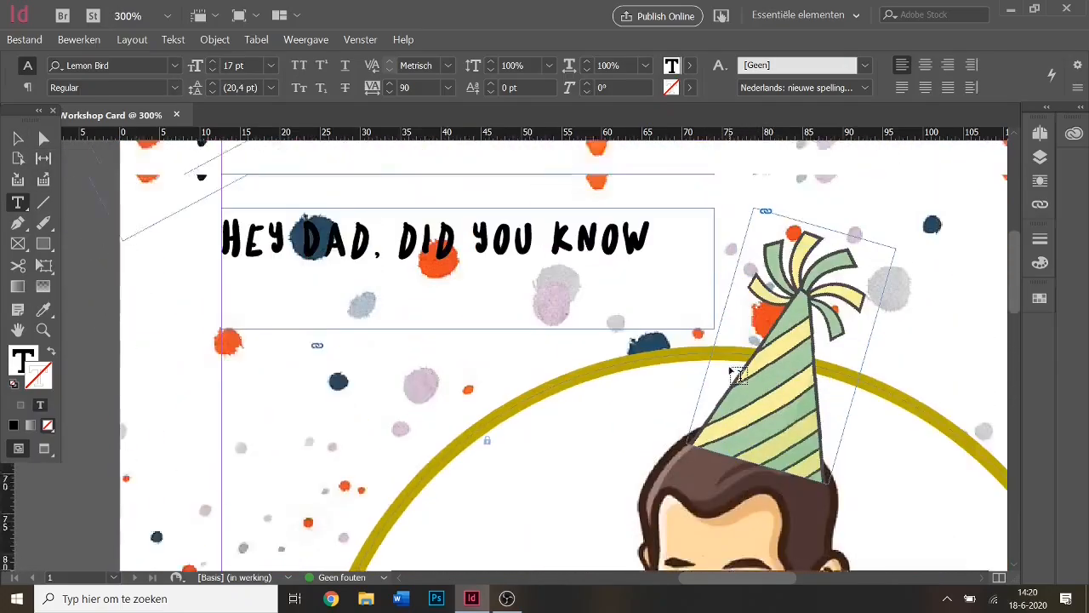
{"action": "type", "text": "YOU ARE"}
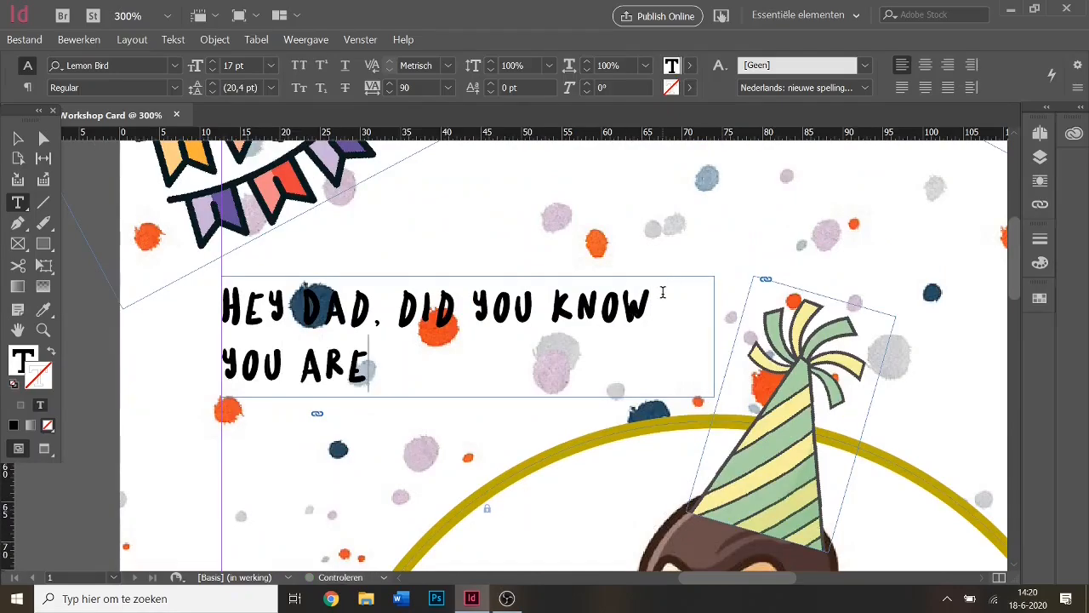
{"action": "type", "text": "... THE..."}
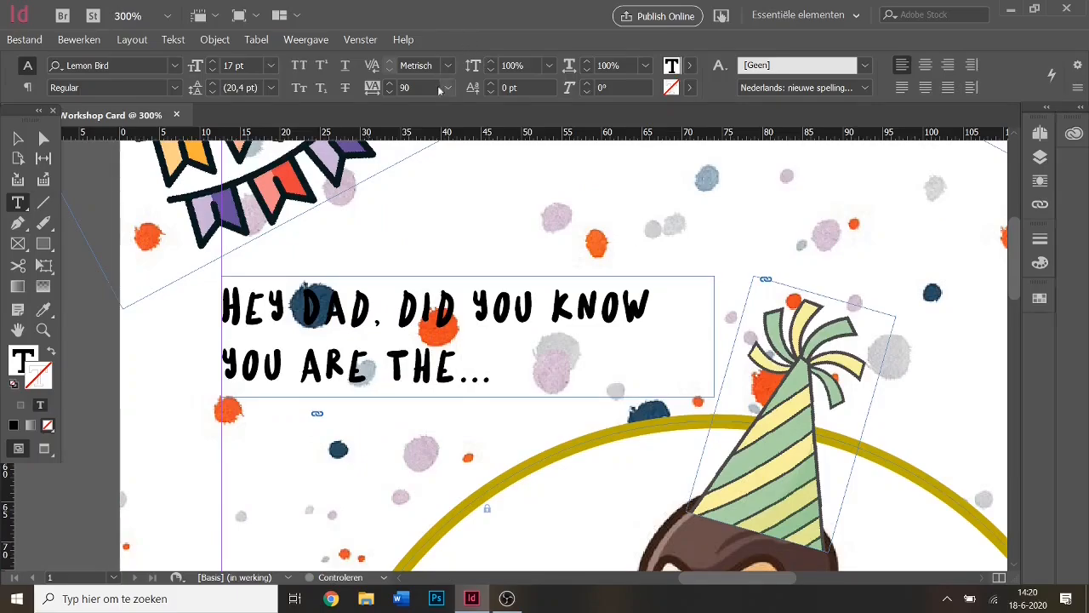
Tilt the headline frame about 14°, resize and reposition it, then zoom to 75%.
{"action": "key", "text": "Escape"}
{"action": "left_click_drag", "start_coordinate": [328, 337], "coordinate": [306, 369]}
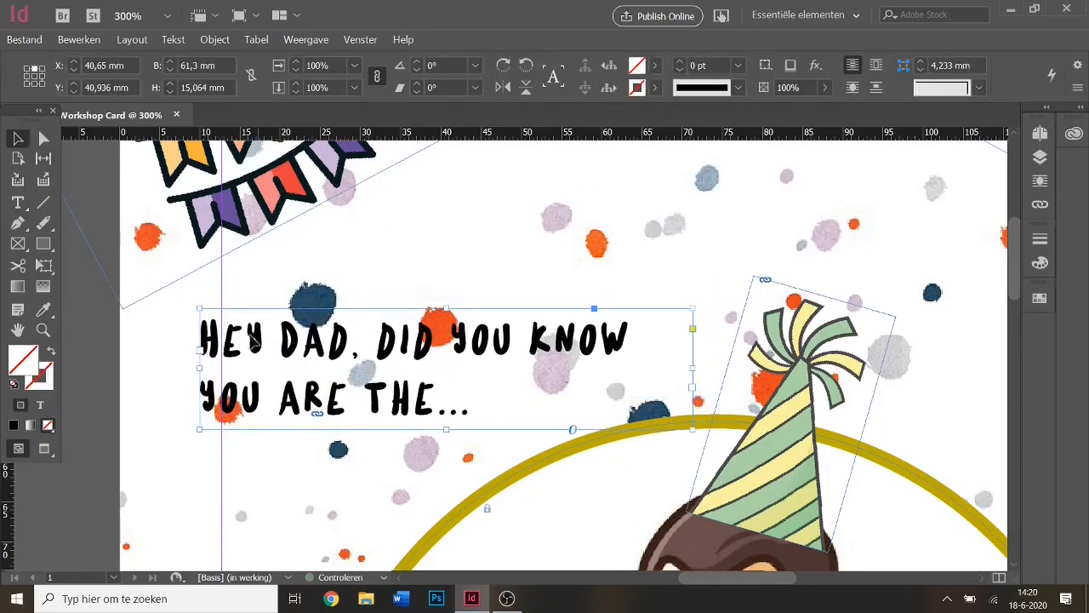
{"action": "left_click_drag", "start_coordinate": [192, 304], "coordinate": [176, 369]}
{"action": "left_click_drag", "start_coordinate": [360, 398], "coordinate": [364, 373]}
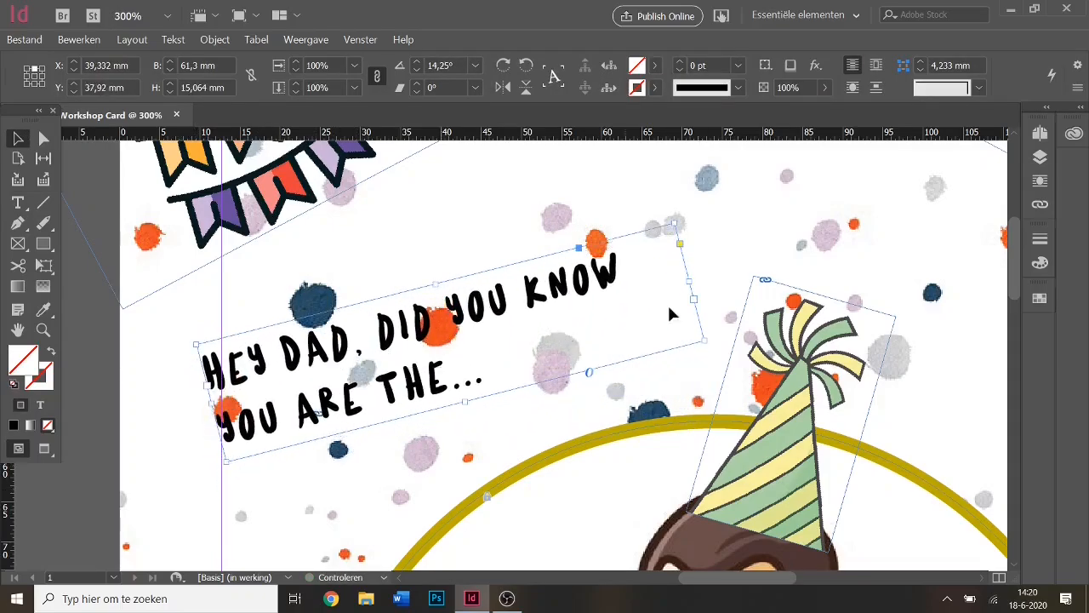
{"action": "left_click_drag", "start_coordinate": [704, 341], "coordinate": [739, 367]}
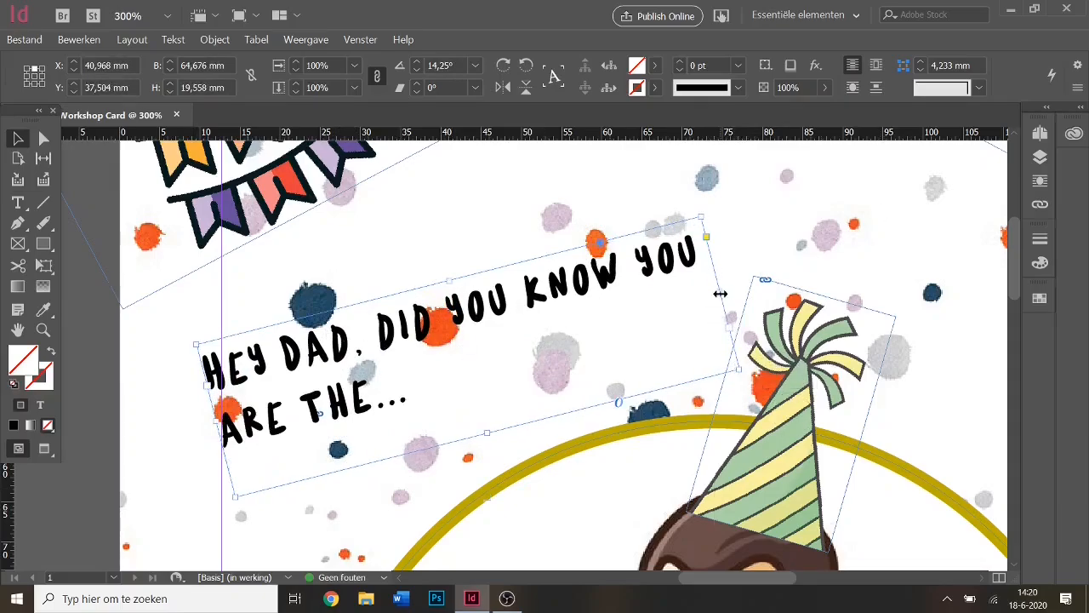
{"action": "left_click_drag", "start_coordinate": [720, 294], "coordinate": [707, 236]}
{"action": "left_click_drag", "start_coordinate": [616, 263], "coordinate": [631, 246]}
{"action": "left_click_drag", "start_coordinate": [448, 304], "coordinate": [439, 319]}
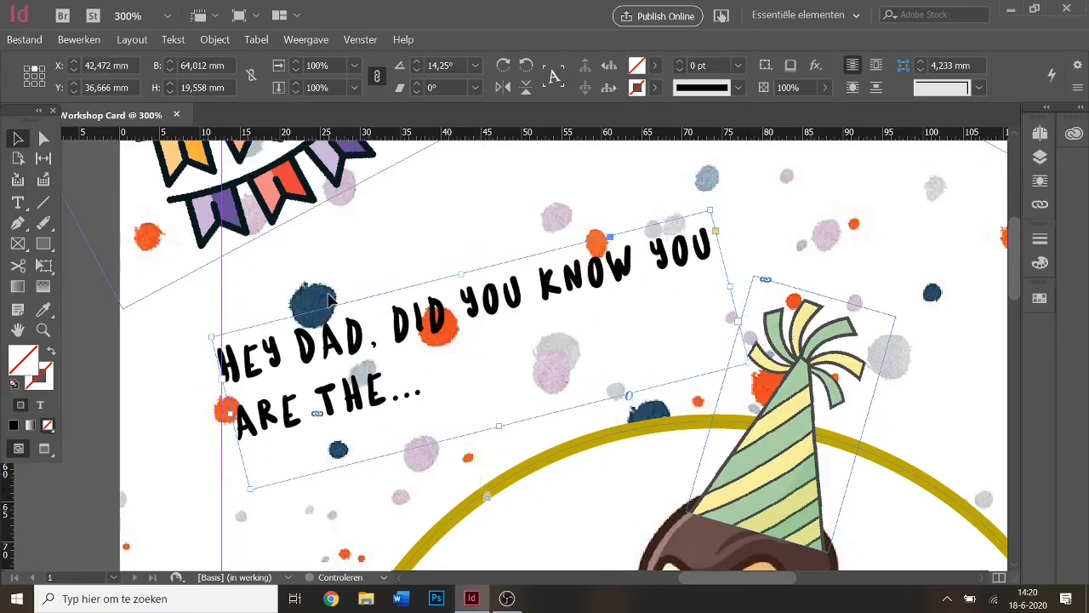
{"action": "left_click", "coordinate": [123, 17]}
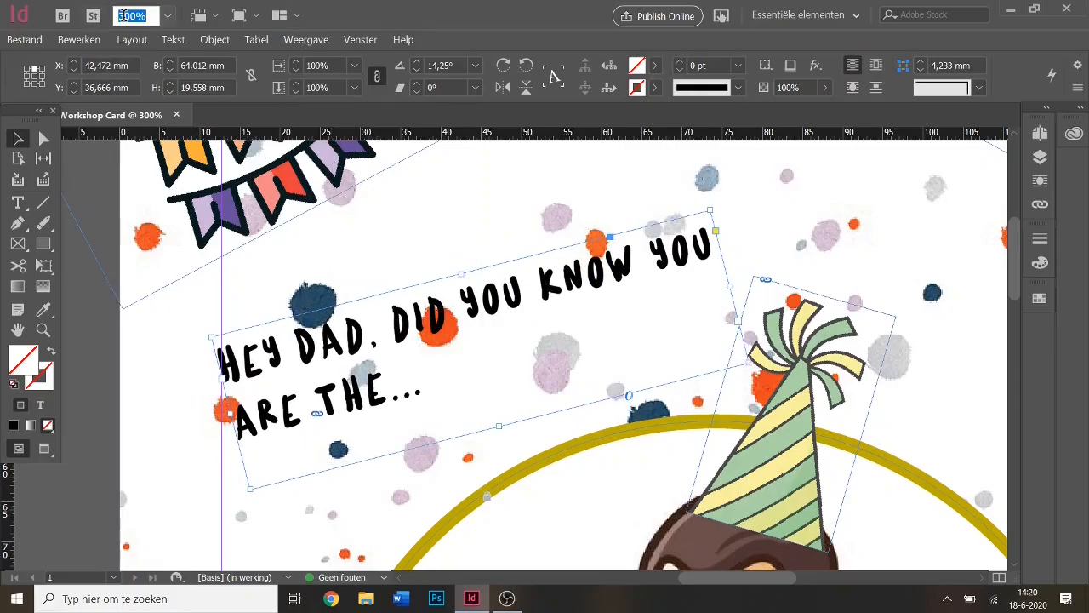
{"action": "type", "text": "75"}
{"action": "key", "text": "Return"}
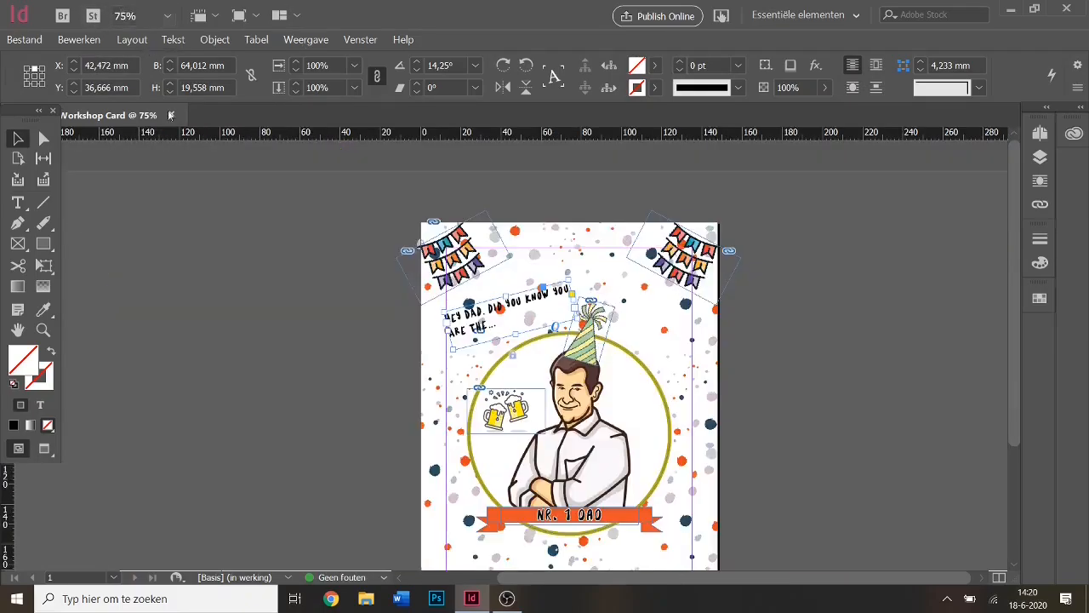
Switch to Preview and set the headline text to 25 pt.
{"action": "left_click", "coordinate": [378, 366]}
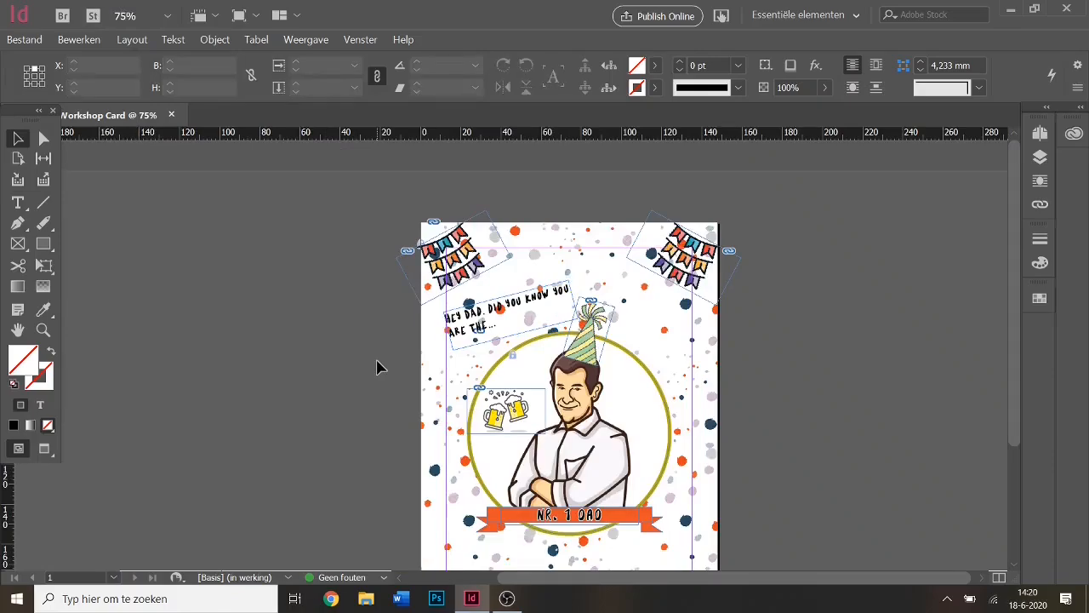
{"action": "key", "text": "w"}
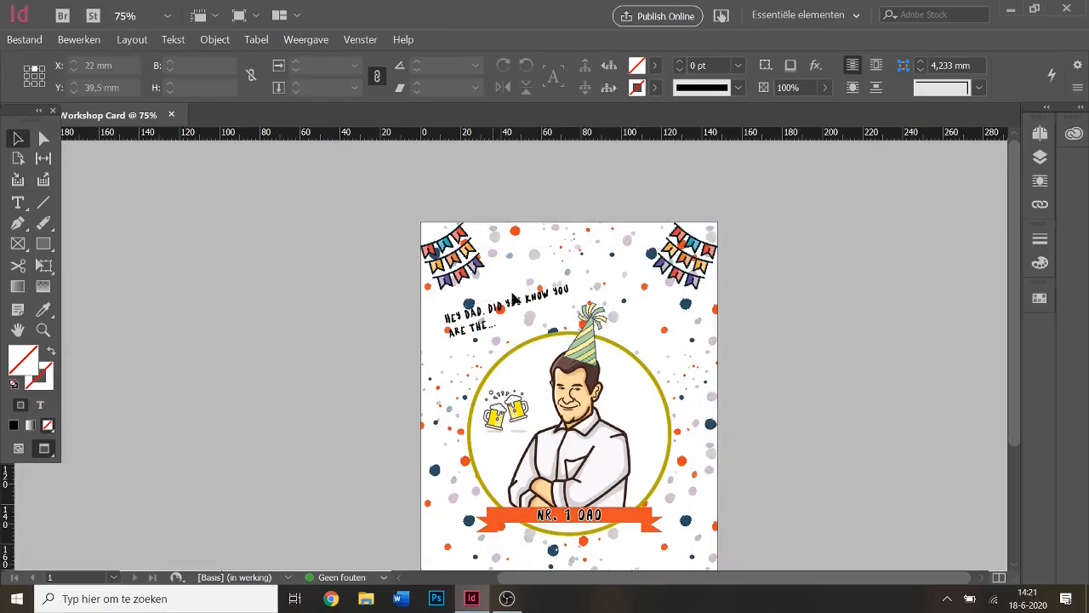
{"action": "left_click", "coordinate": [579, 304]}
{"action": "left_click_drag", "start_coordinate": [579, 304], "coordinate": [552, 297]}
{"action": "left_click", "coordinate": [338, 334]}
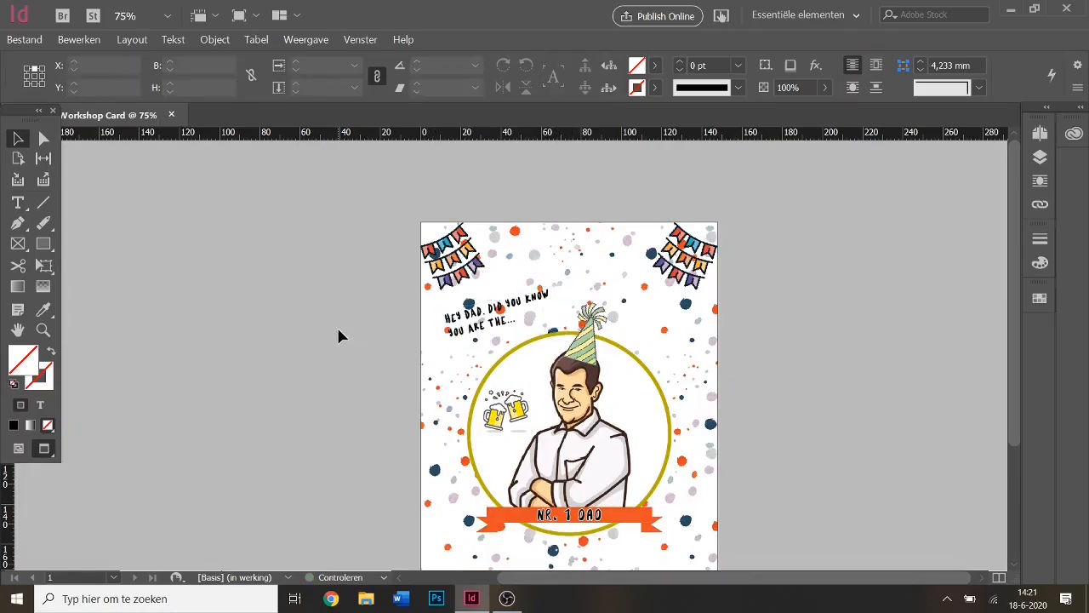
{"action": "double_click", "coordinate": [523, 305]}
{"action": "left_click_drag", "start_coordinate": [532, 317], "coordinate": [443, 312]}
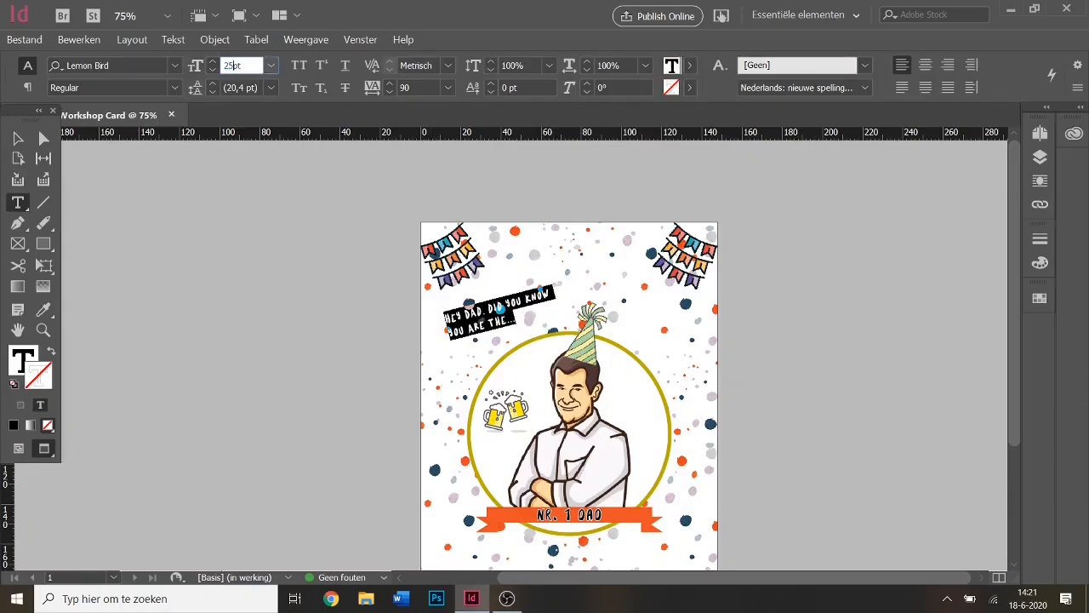
{"action": "key", "text": "Return"}
Undo the overset text thread, enlarge the headline frame, and reduce its tilt to 1.25°.
{"action": "left_click", "coordinate": [18, 138]}
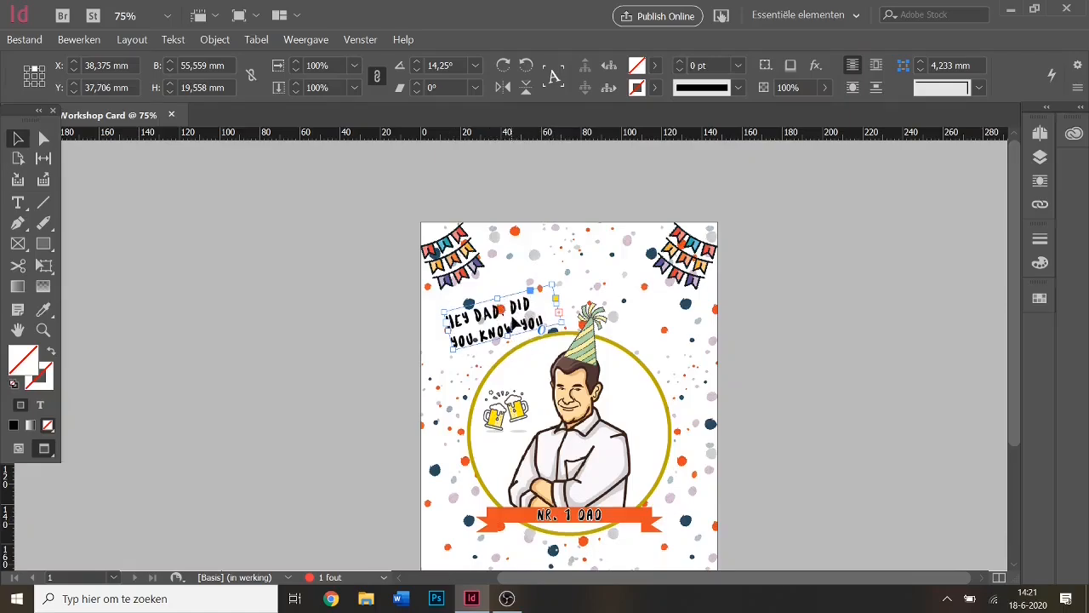
{"action": "double_click", "coordinate": [559, 312]}
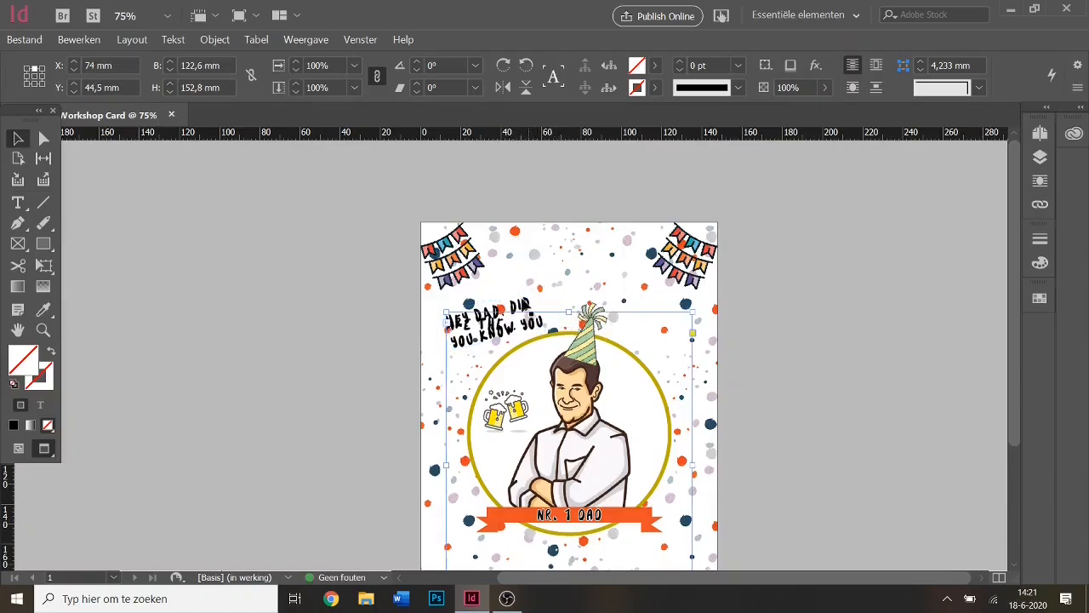
{"action": "left_click", "coordinate": [519, 297]}
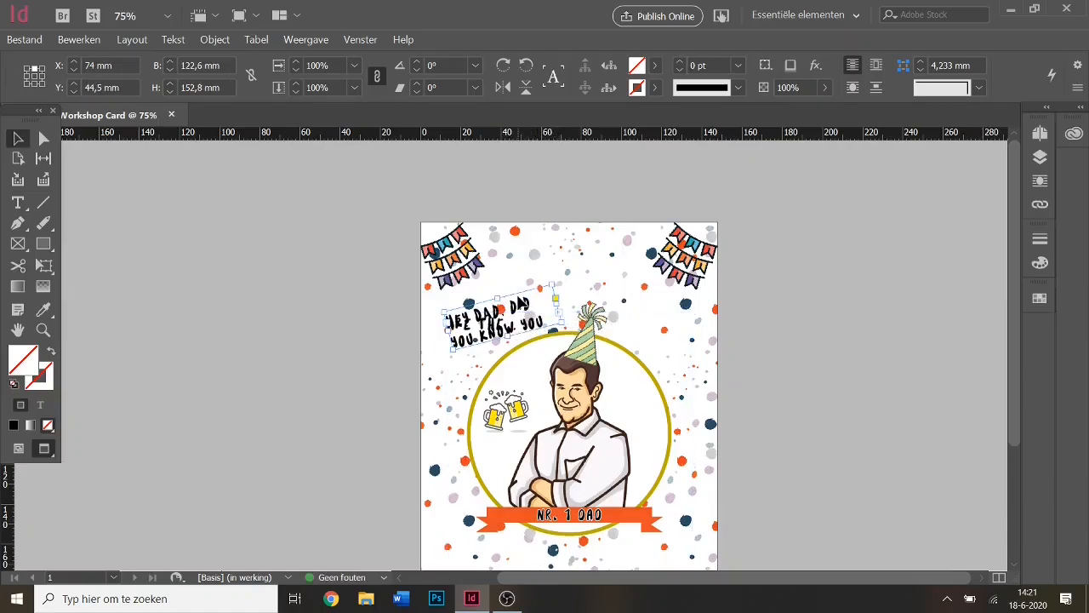
{"action": "double_click", "coordinate": [559, 312]}
{"action": "left_click", "coordinate": [523, 304]}
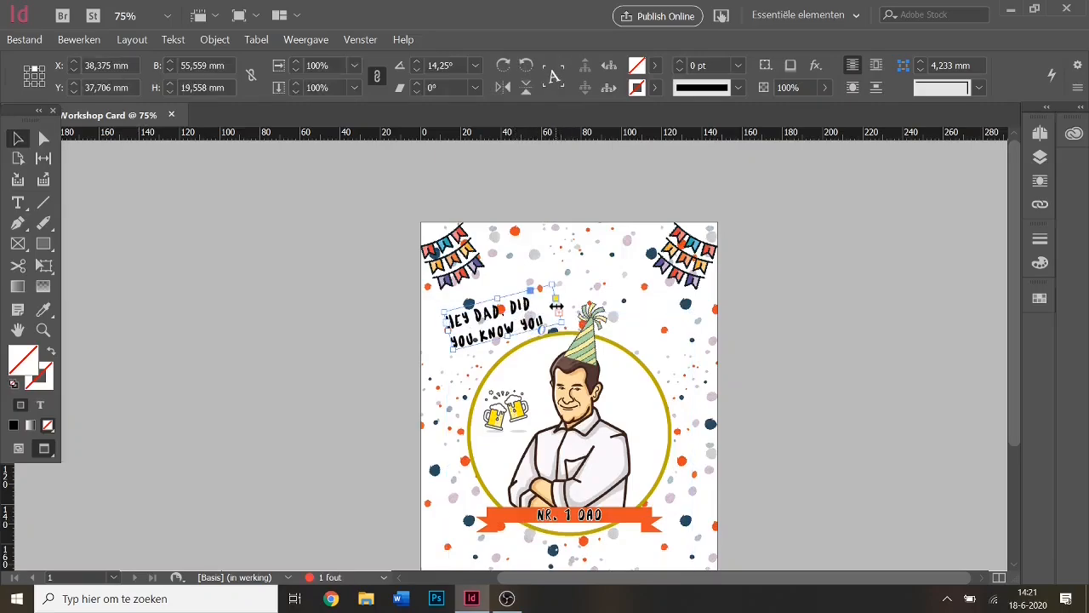
{"action": "left_click_drag", "start_coordinate": [556, 303], "coordinate": [593, 291]}
{"action": "left_click_drag", "start_coordinate": [528, 334], "coordinate": [541, 316]}
{"action": "left_click_drag", "start_coordinate": [605, 254], "coordinate": [627, 279]}
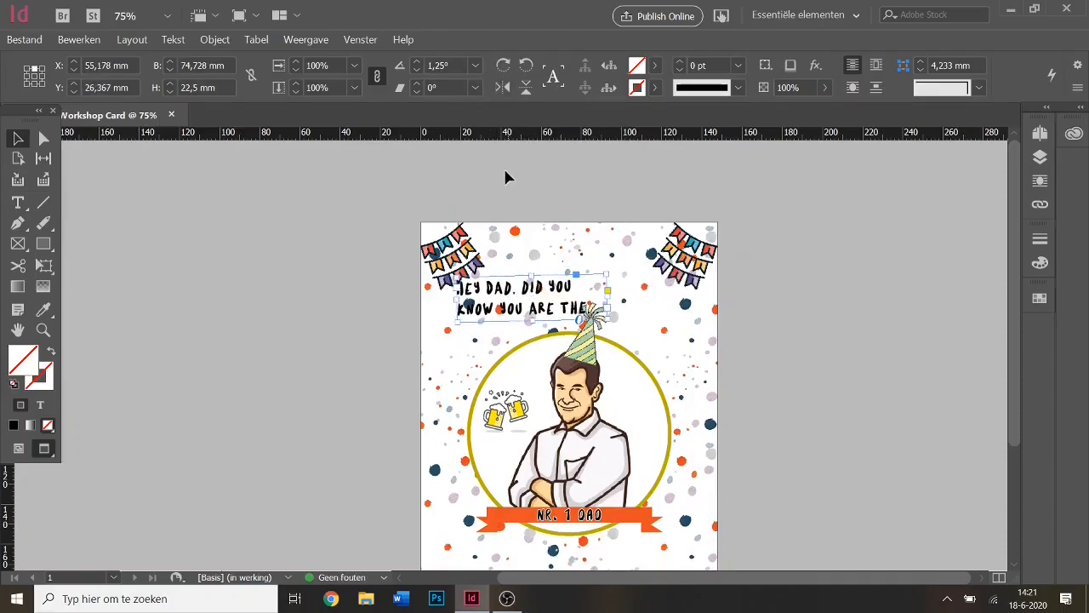
{"action": "left_click", "coordinate": [445, 65]}
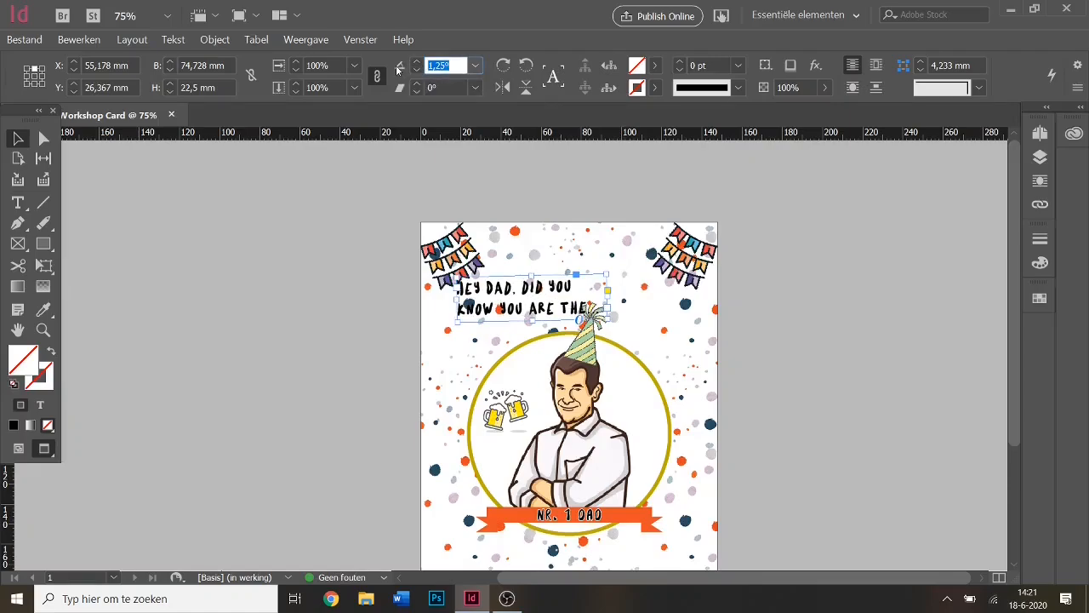
Set the headline rotation to 0°, move it to the top centre, and centre-align it.
{"action": "type", "text": "0"}
{"action": "key", "text": "Return"}
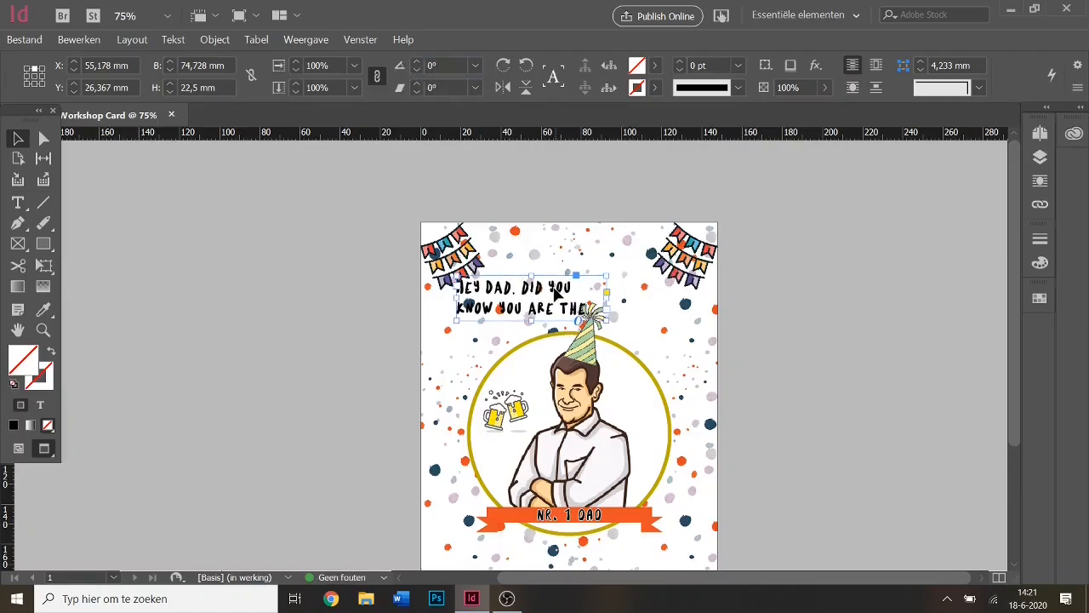
{"action": "left_click_drag", "start_coordinate": [555, 294], "coordinate": [593, 266]}
{"action": "left_click", "coordinate": [862, 436]}
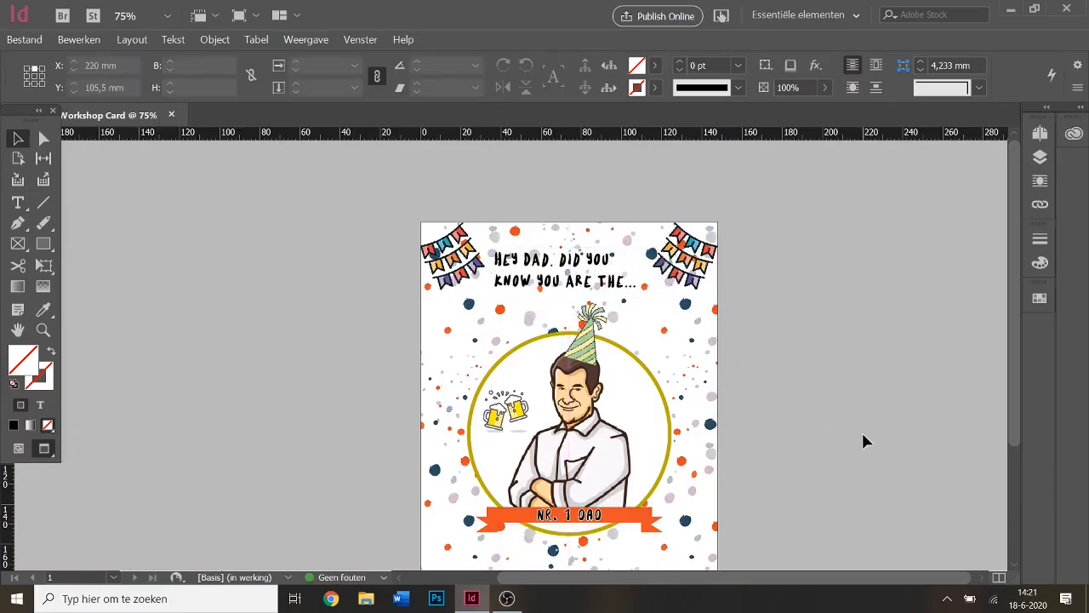
{"action": "double_click", "coordinate": [533, 258]}
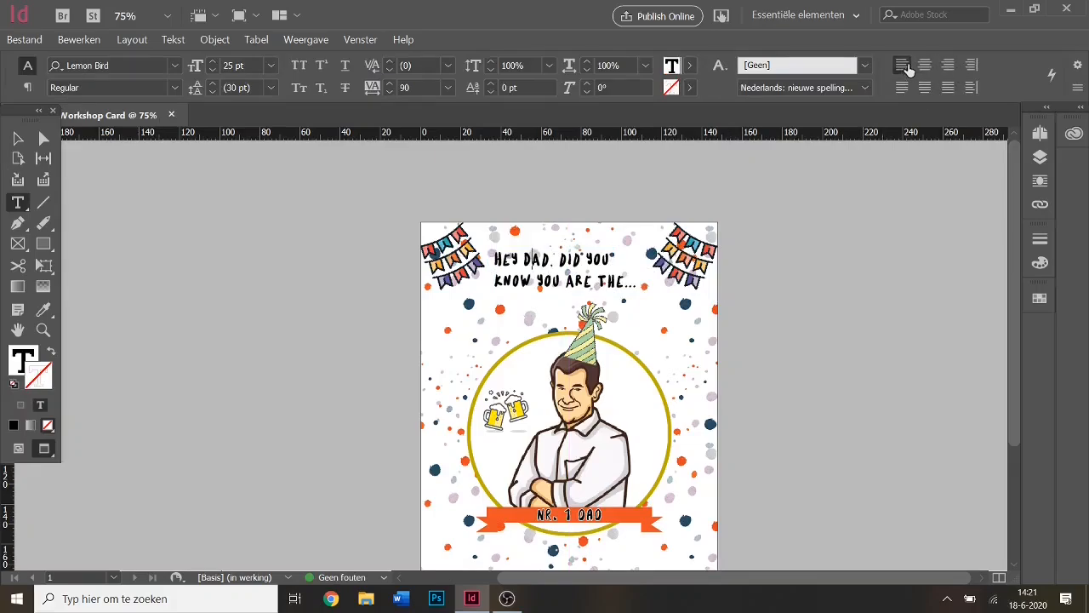
{"action": "left_click", "coordinate": [925, 64]}
Enlarge the heading frame and raise the heading text to 29 pt.
{"action": "left_click", "coordinate": [18, 138]}
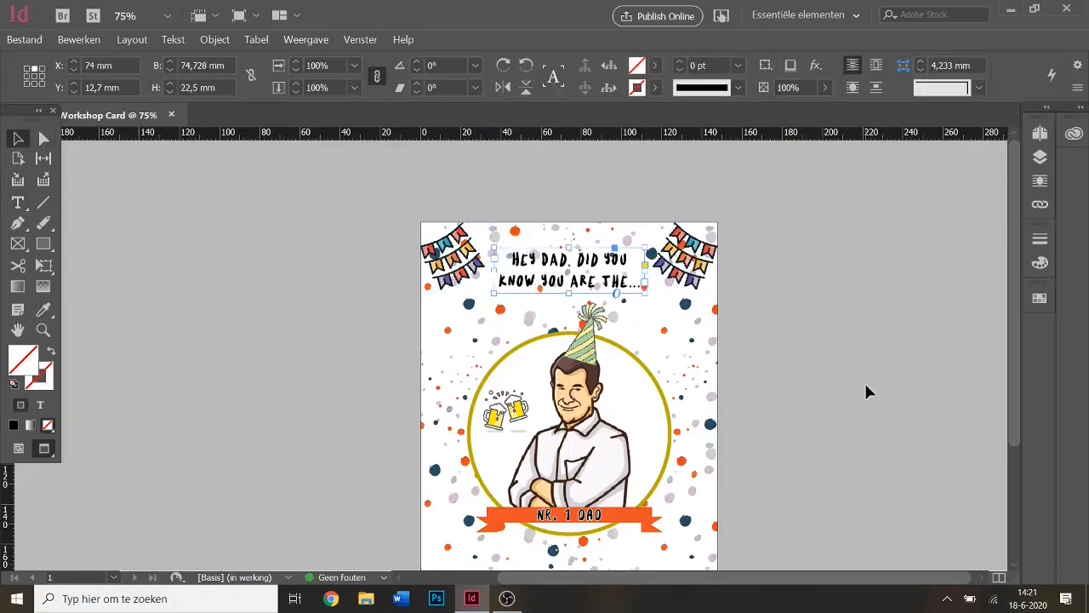
{"action": "left_click", "coordinate": [606, 290]}
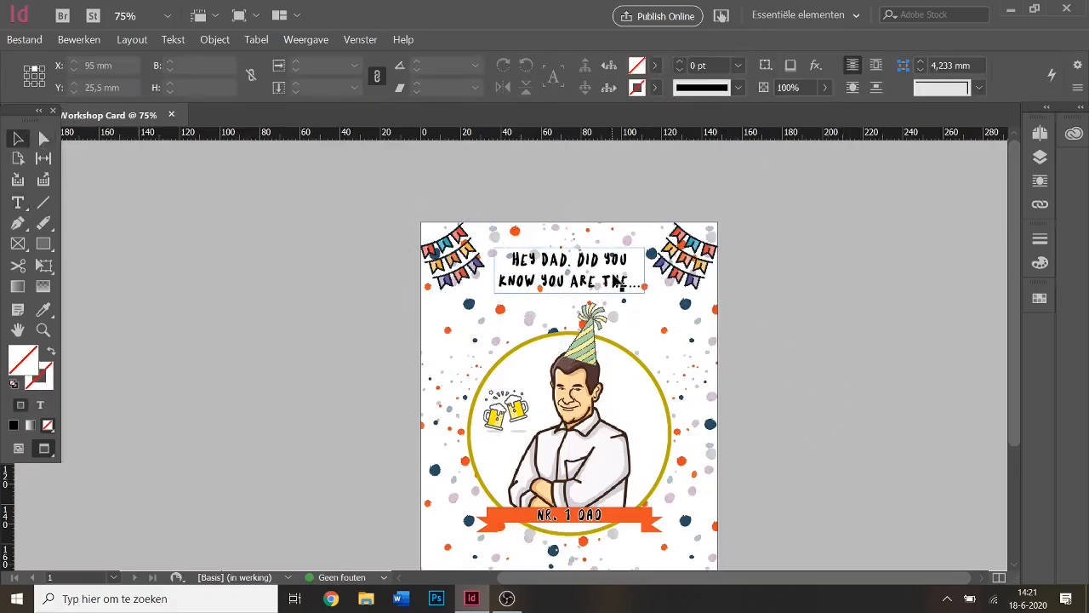
{"action": "left_click_drag", "start_coordinate": [568, 293], "coordinate": [570, 311]}
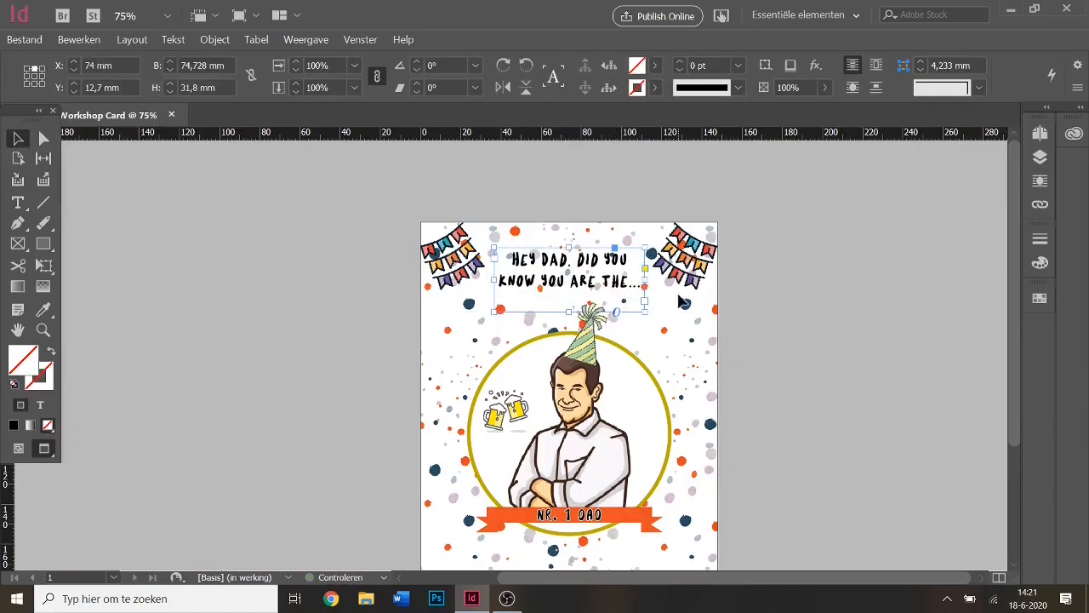
{"action": "left_click_drag", "start_coordinate": [647, 279], "coordinate": [616, 276]}
{"action": "left_click_drag", "start_coordinate": [616, 273], "coordinate": [491, 253]}
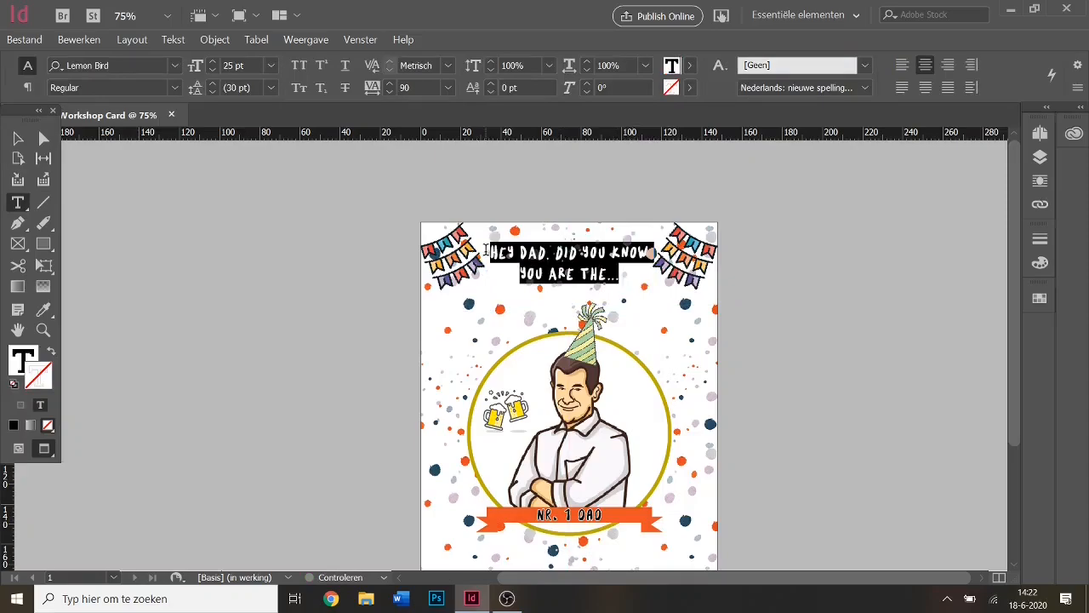
{"action": "left_click", "coordinate": [213, 62]}
{"action": "left_click", "coordinate": [213, 62]}
{"action": "left_click", "coordinate": [213, 62]}
{"action": "left_click", "coordinate": [213, 63]}
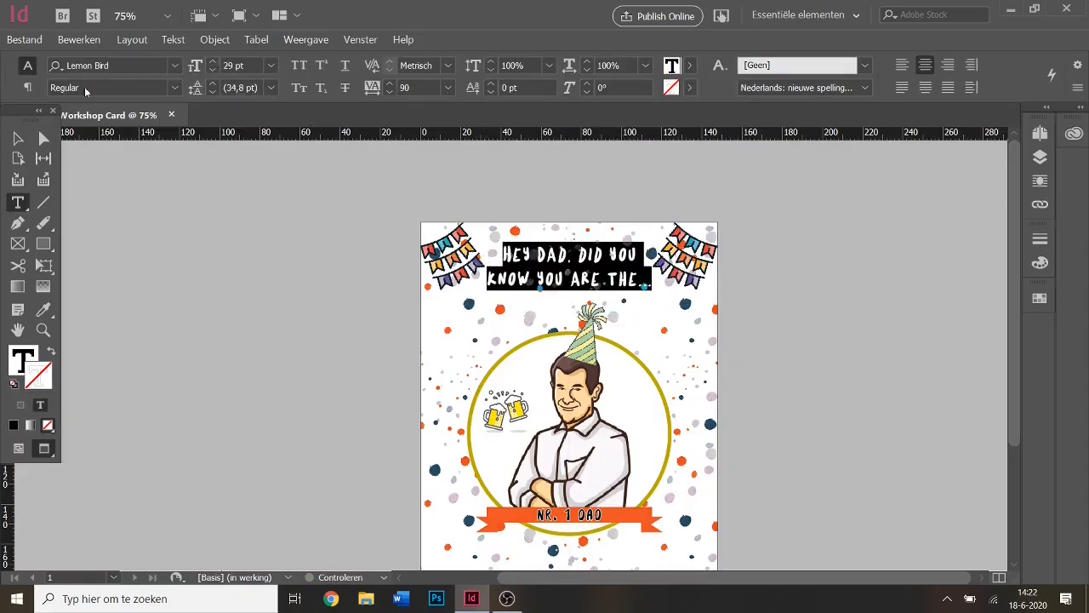
Move the heading slightly lower and return to Normal view with frame edges visible.
{"action": "left_click", "coordinate": [17, 138]}
{"action": "left_click", "coordinate": [372, 379]}
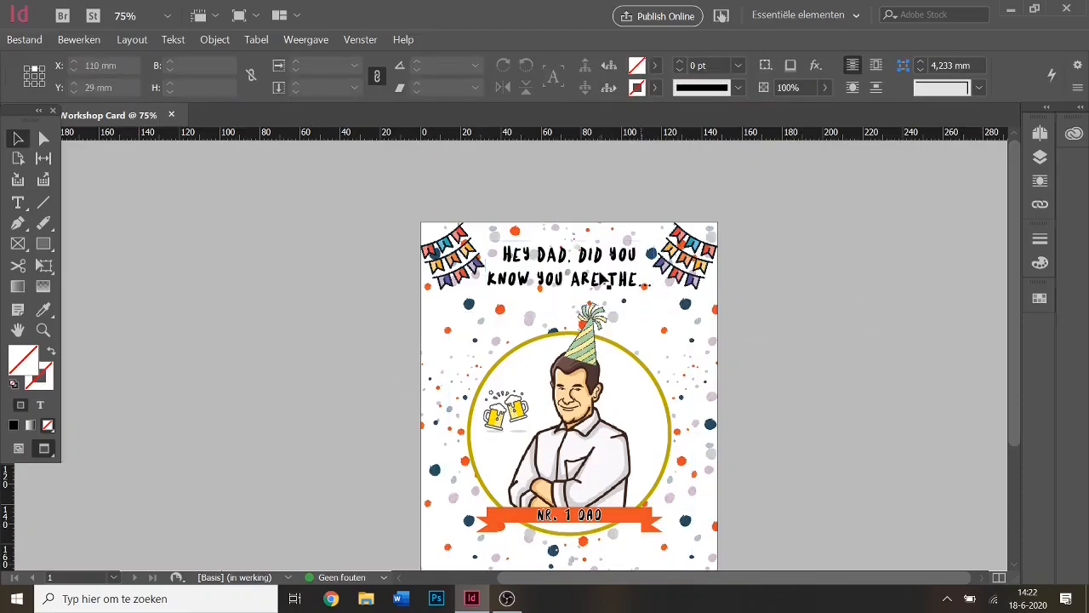
{"action": "left_click_drag", "start_coordinate": [597, 269], "coordinate": [597, 277]}
{"action": "left_click", "coordinate": [911, 390]}
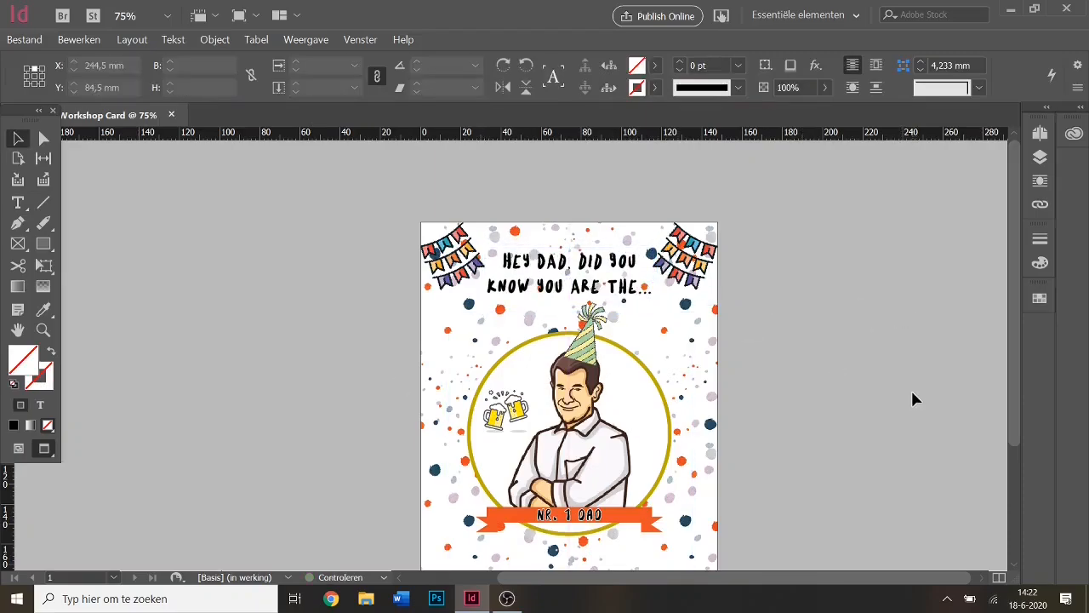
{"action": "key", "text": "w"}
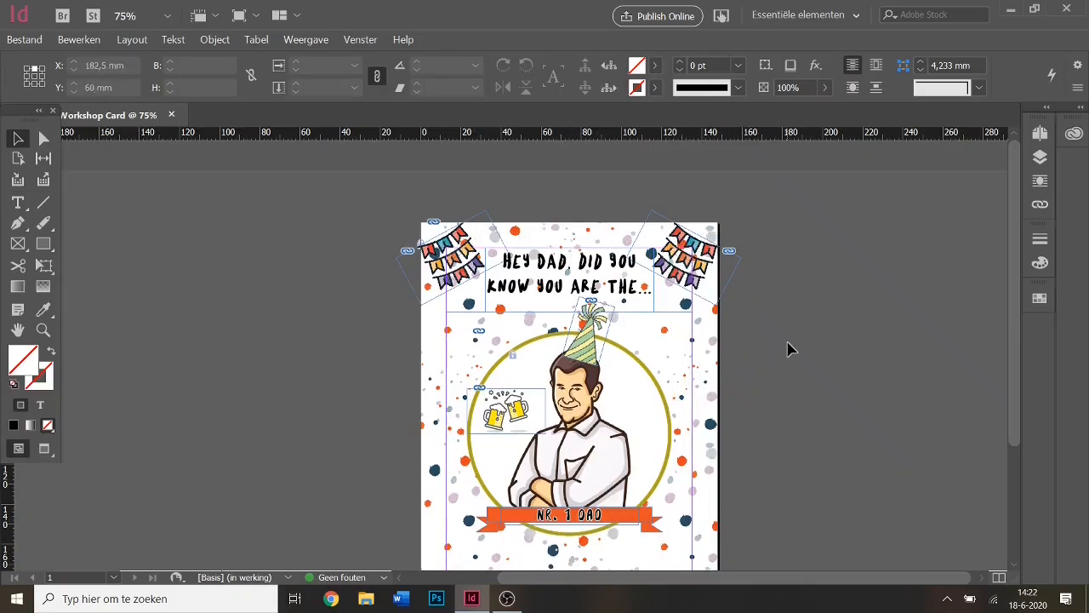
Return to Preview and look over the card, checking the portrait frame's options and the Object menu.
{"action": "key", "text": "w"}
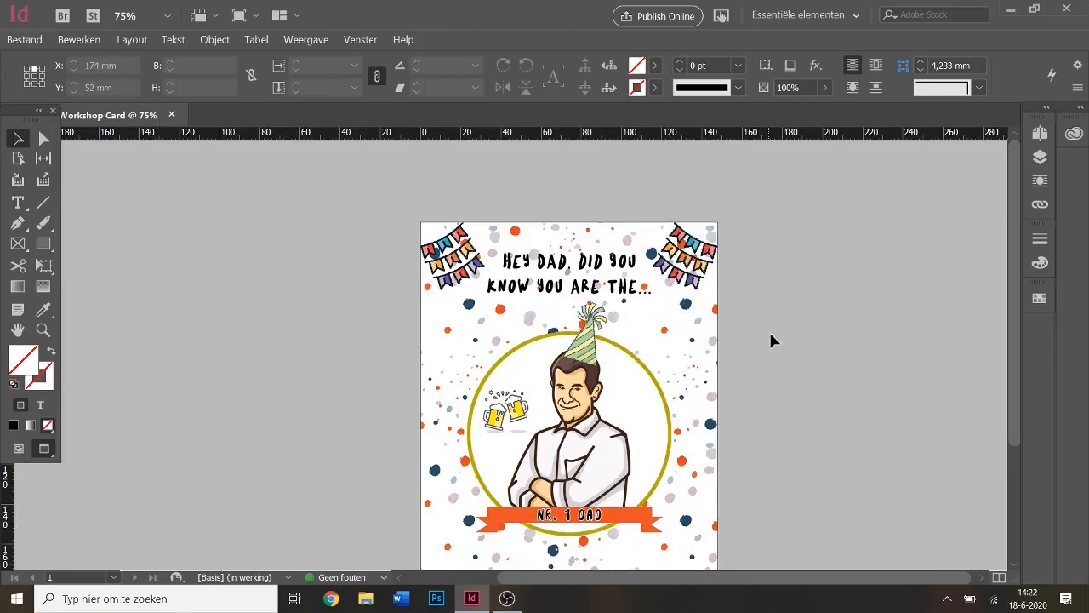
{"action": "scroll", "coordinate": [800, 336], "scroll_direction": "down", "scroll_amount": 4}
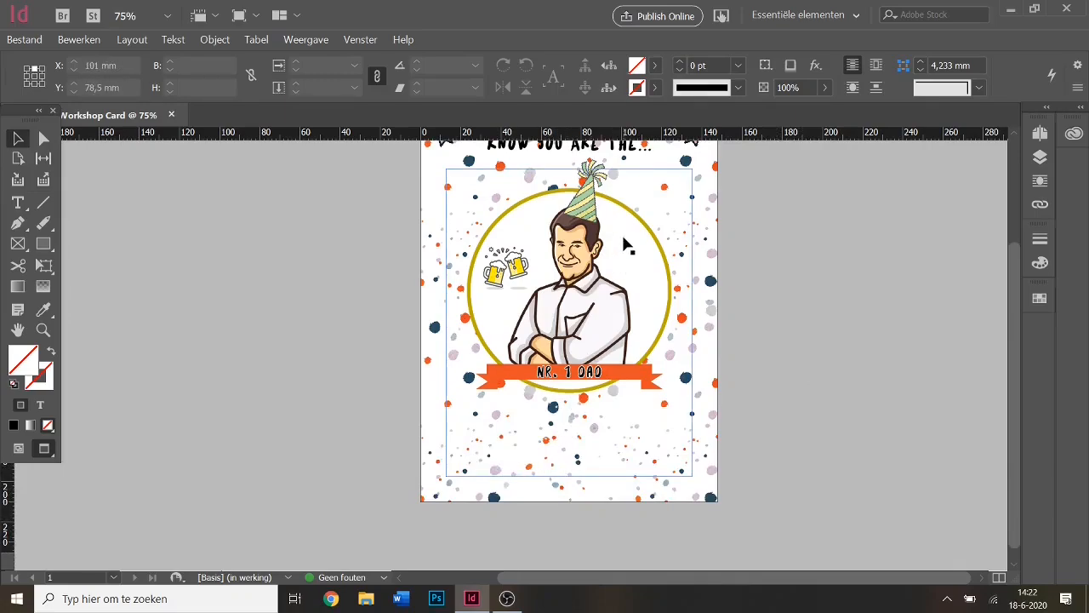
{"action": "right_click", "coordinate": [648, 245]}
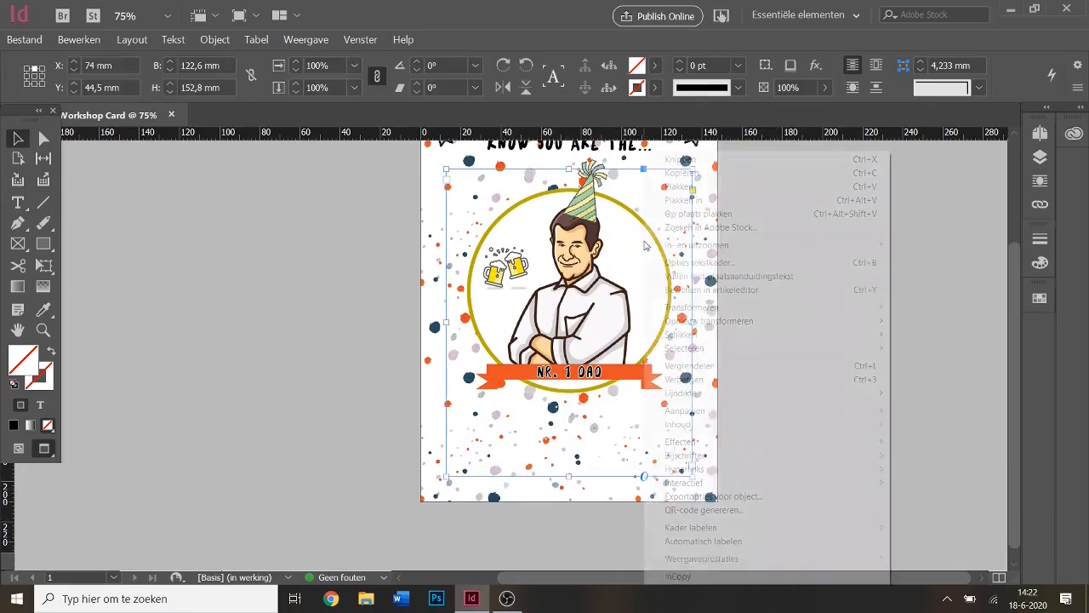
{"action": "left_click", "coordinate": [636, 252]}
{"action": "left_click", "coordinate": [213, 39]}
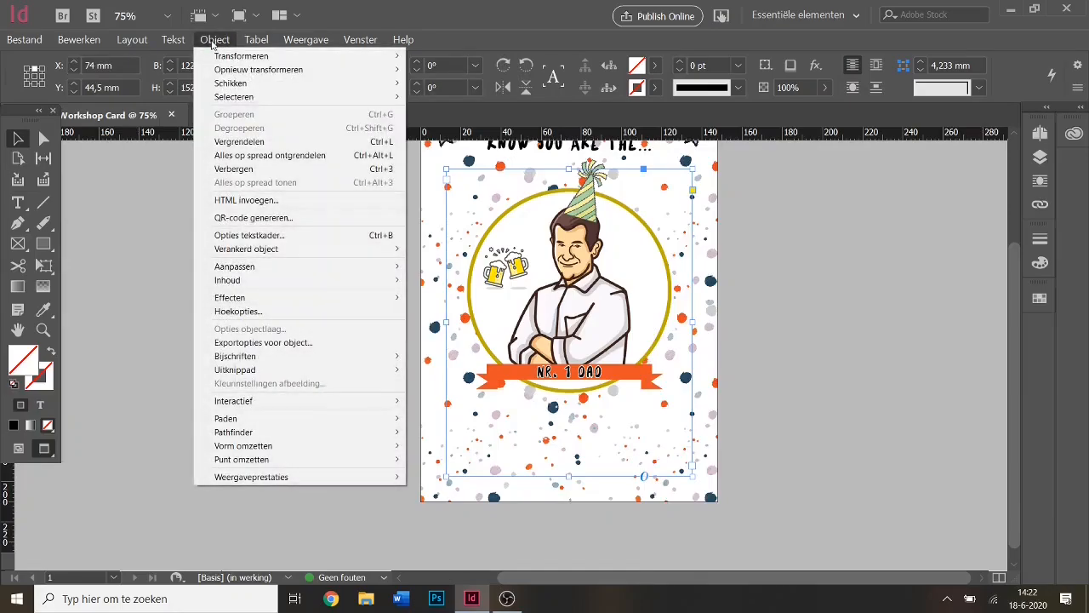
{"action": "left_click", "coordinate": [246, 137]}
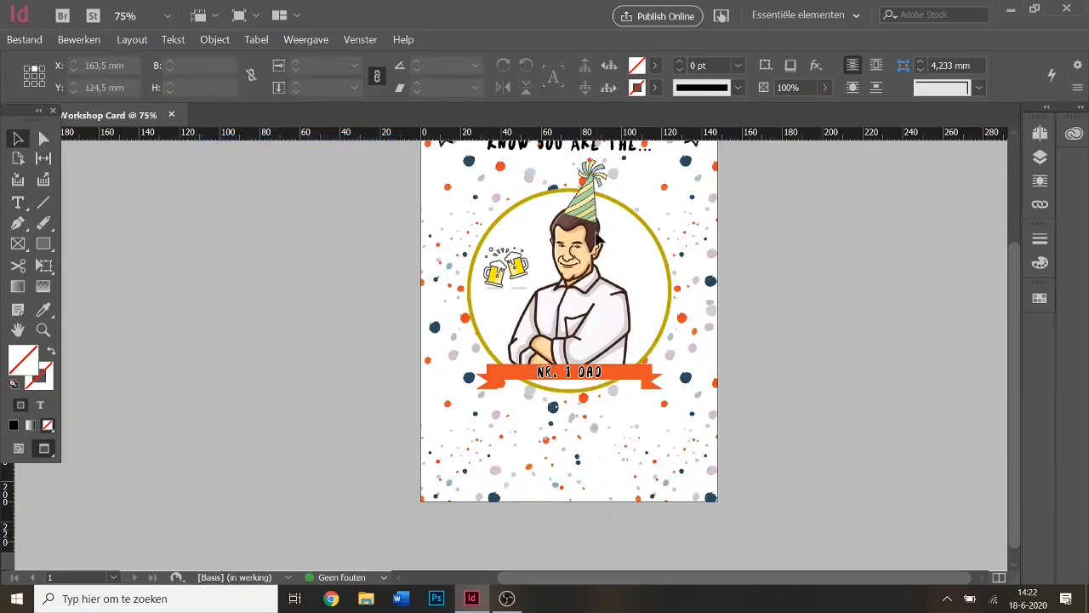
{"action": "scroll", "coordinate": [476, 246], "scroll_direction": "up", "scroll_amount": 3}
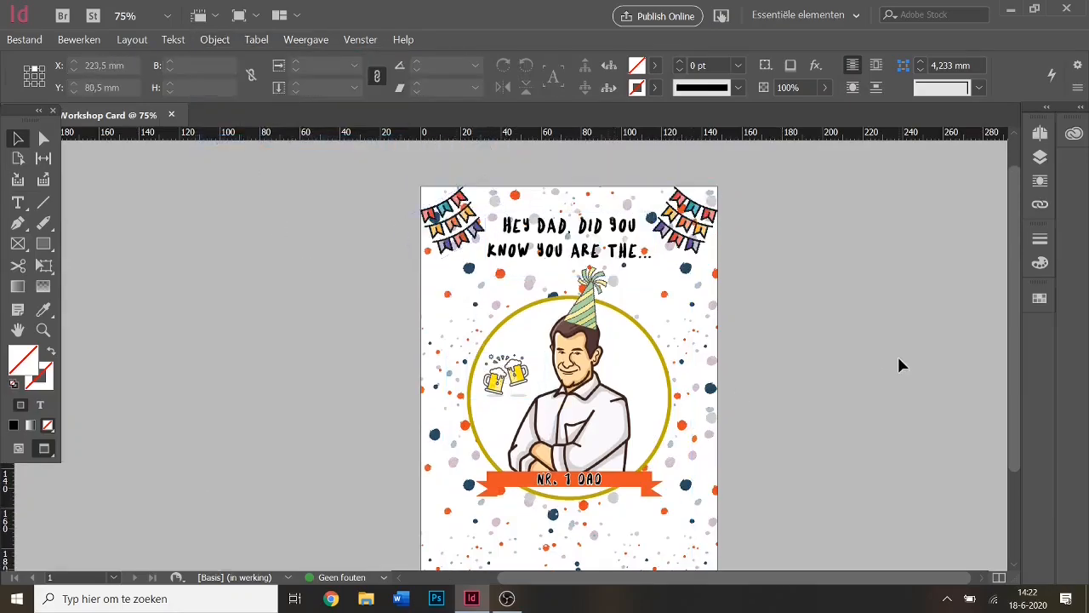
{"action": "scroll", "coordinate": [897, 354], "scroll_direction": "down", "scroll_amount": 2}
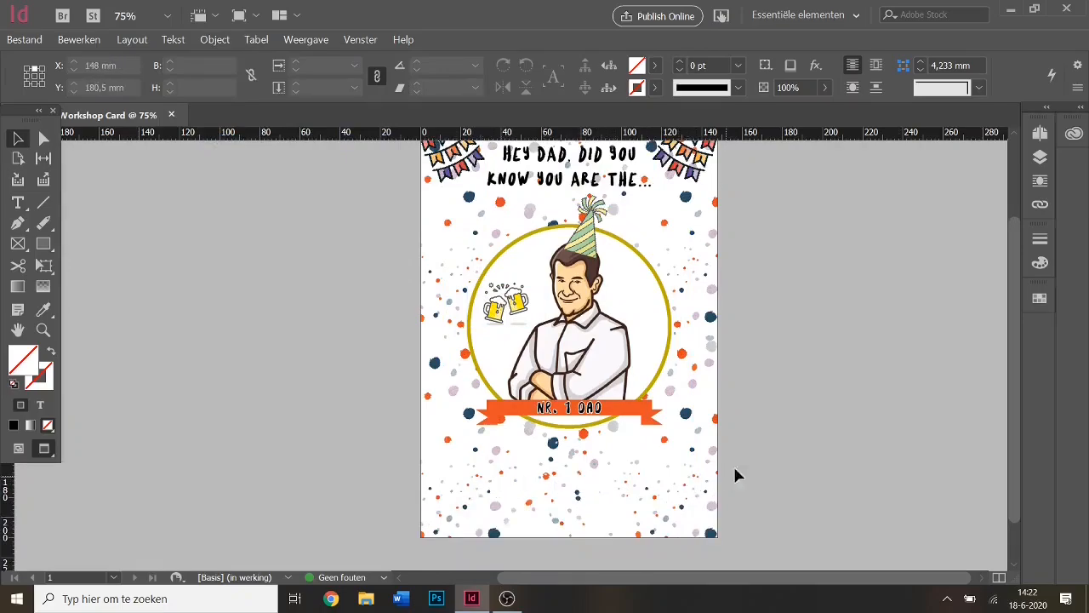
{"action": "scroll", "coordinate": [734, 468], "scroll_direction": "down", "scroll_amount": 1}
{"action": "scroll", "coordinate": [672, 425], "scroll_direction": "up", "scroll_amount": 1}
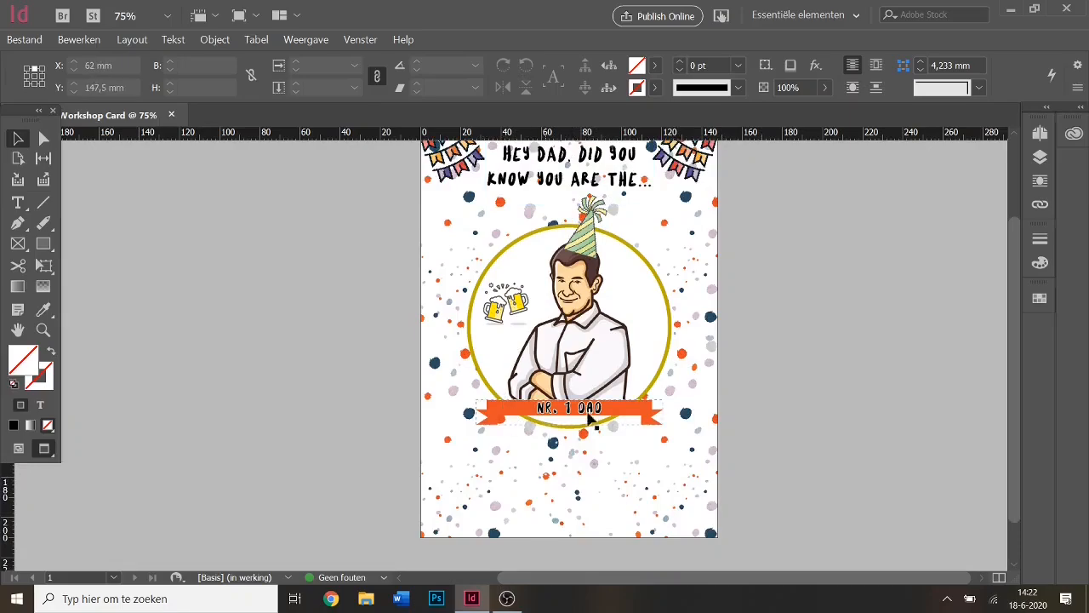
{"action": "scroll", "coordinate": [821, 429], "scroll_direction": "down", "scroll_amount": 1}
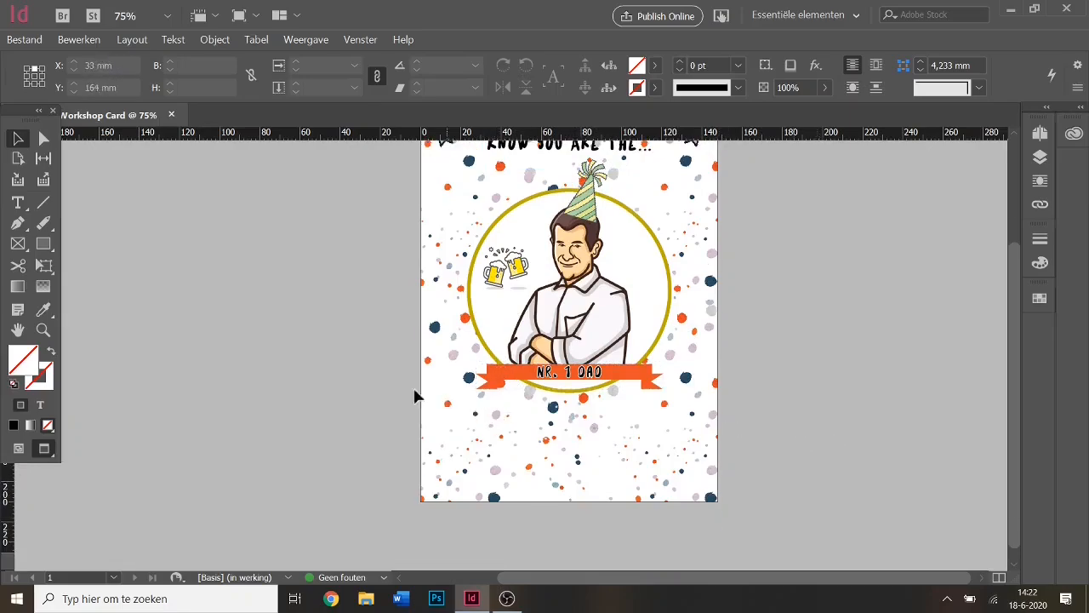
Draw a text frame below the portrait and start typing HAPPY FATHER'S DAY! in Lemon Bird.
{"action": "left_click", "coordinate": [17, 202]}
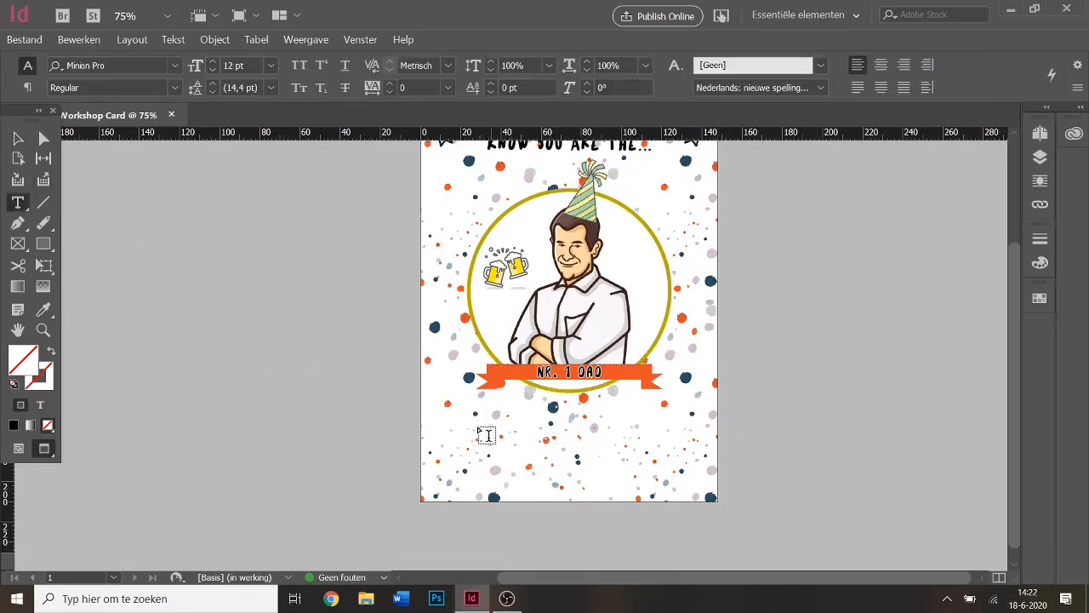
{"action": "left_click_drag", "start_coordinate": [467, 430], "coordinate": [687, 499]}
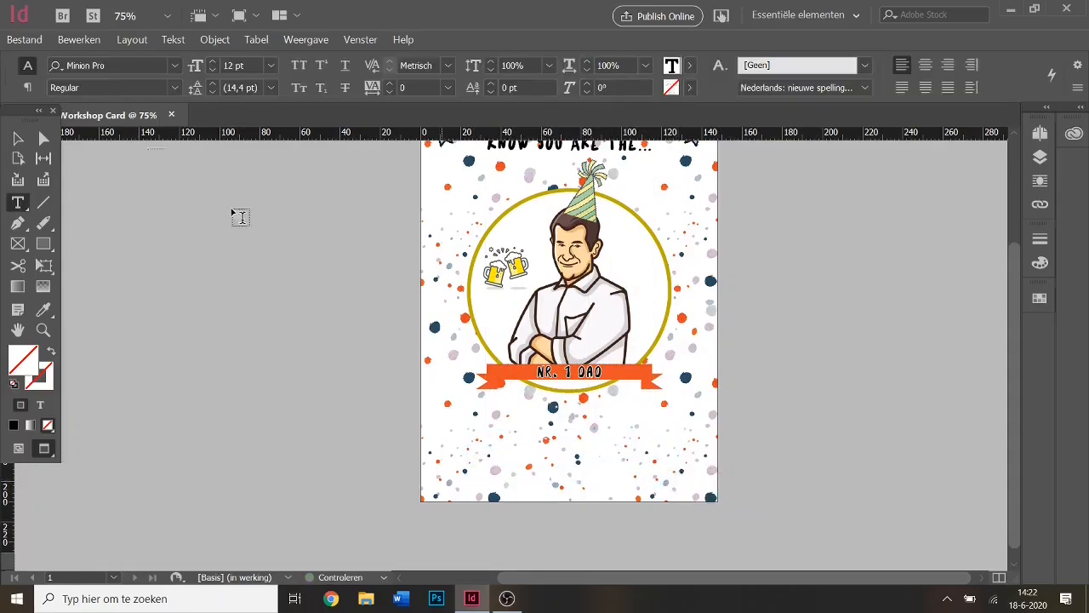
{"action": "left_click", "coordinate": [177, 65]}
{"action": "scroll", "coordinate": [256, 340], "scroll_direction": "up", "scroll_amount": 3}
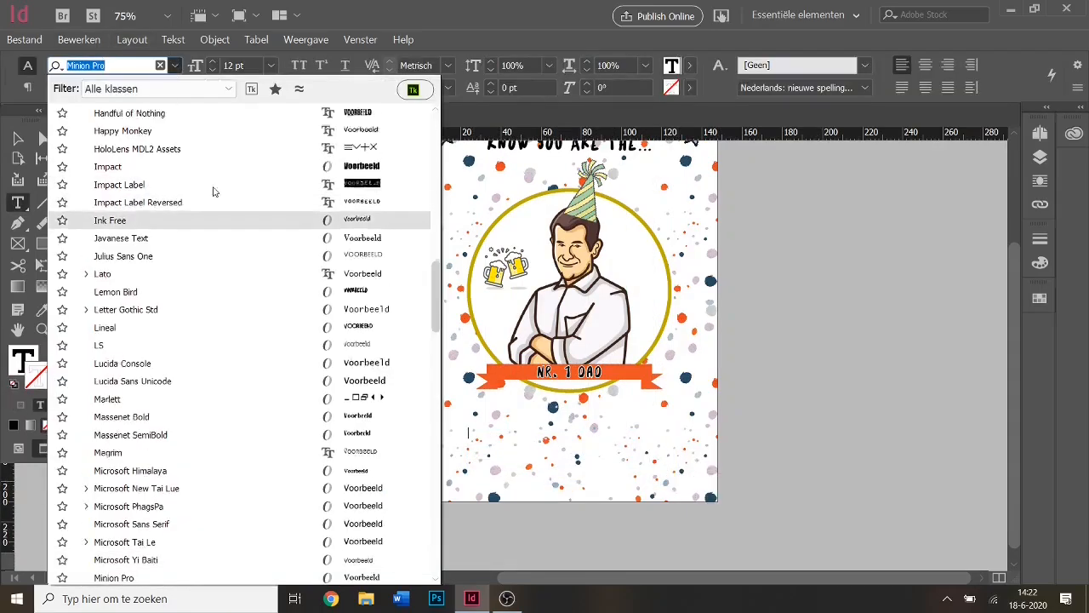
{"action": "left_click_drag", "start_coordinate": [435, 282], "coordinate": [431, 146]}
{"action": "left_click", "coordinate": [168, 114]}
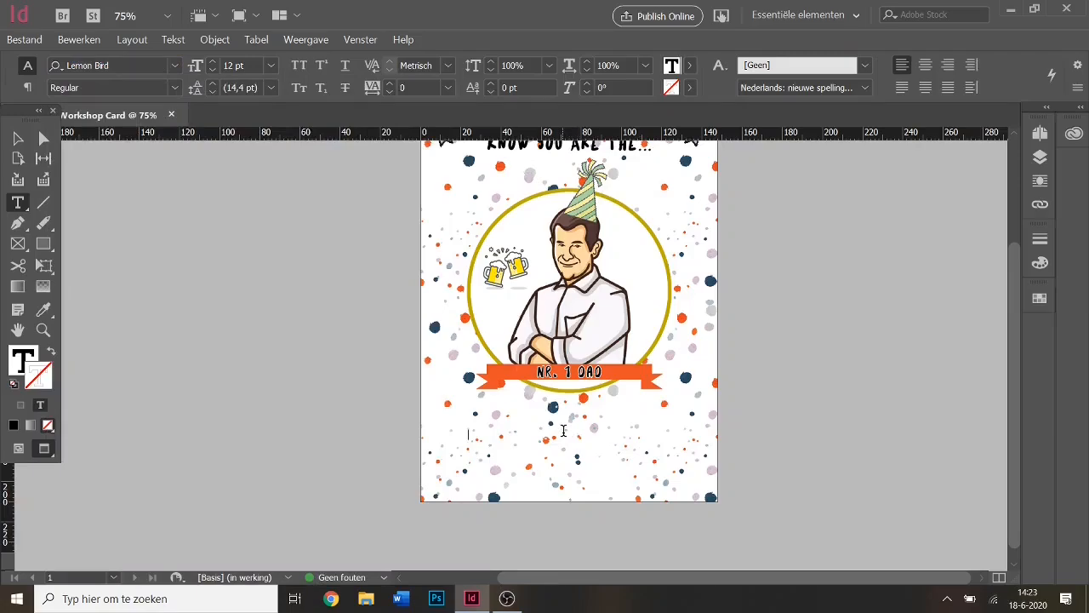
{"action": "type", "text": "HAPPY FATHER'S DAY"}
Set the greeting to 40 pt, centre it, and position its frame near the card bottom.
{"action": "key", "text": "ctrl+a"}
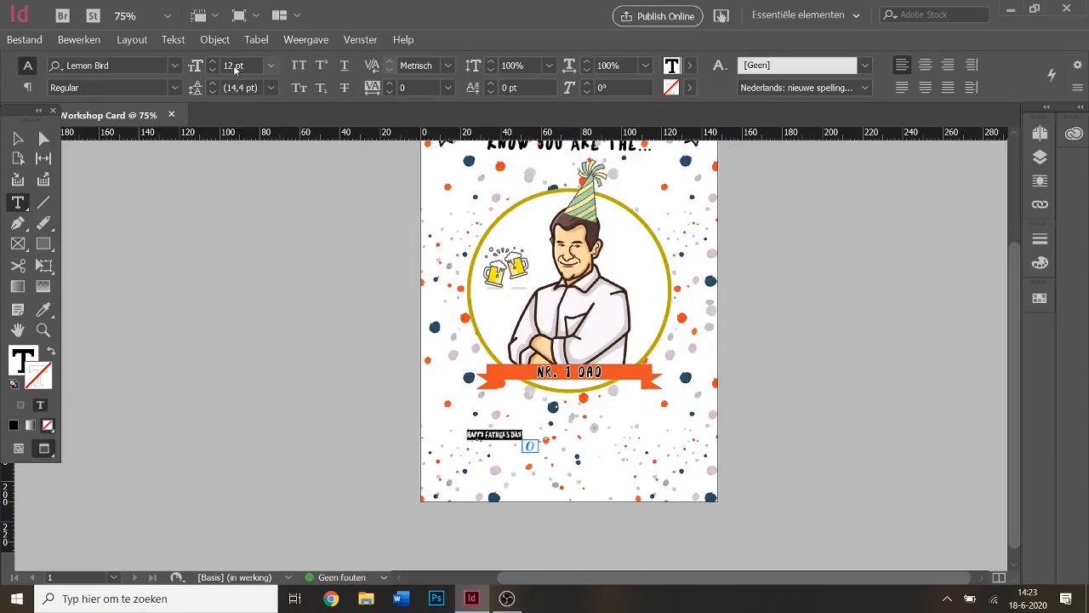
{"action": "double_click", "coordinate": [230, 65]}
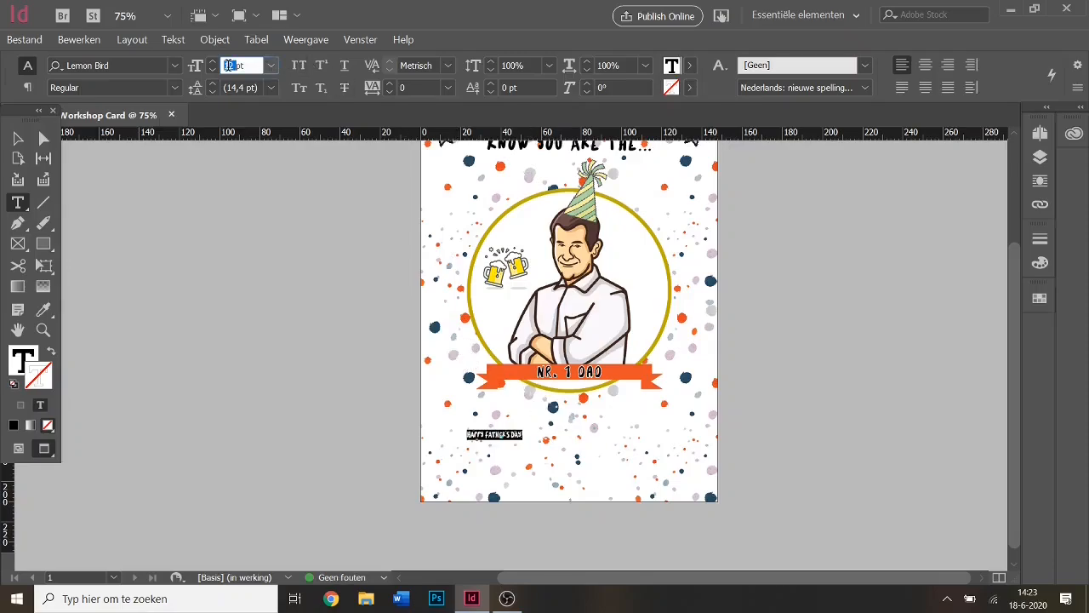
{"action": "type", "text": "40"}
{"action": "key", "text": "Return"}
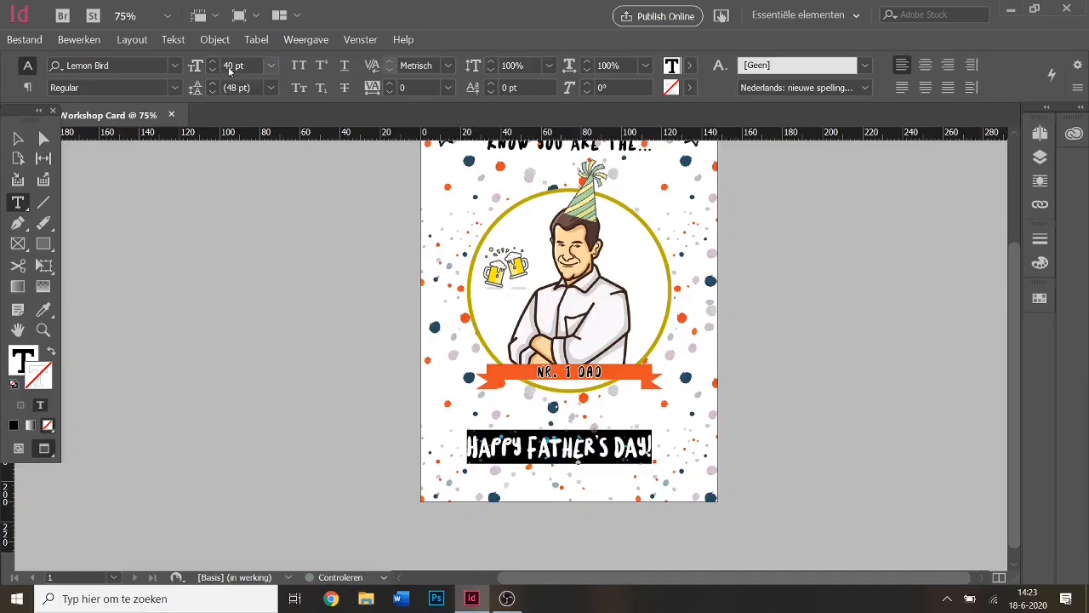
{"action": "left_click", "coordinate": [18, 139]}
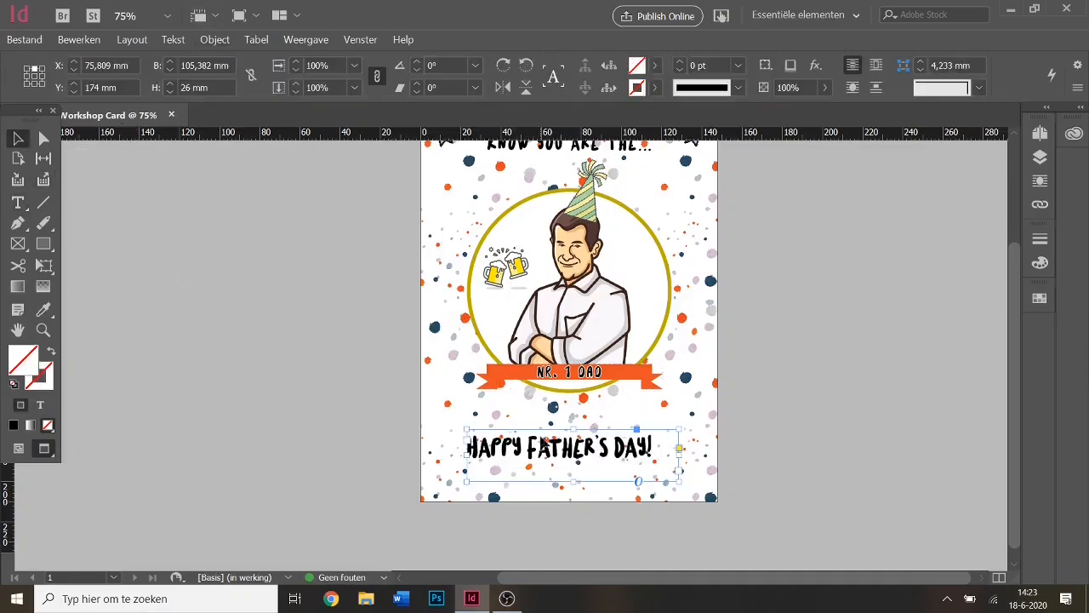
{"action": "double_click", "coordinate": [607, 448]}
{"action": "left_click", "coordinate": [925, 65]}
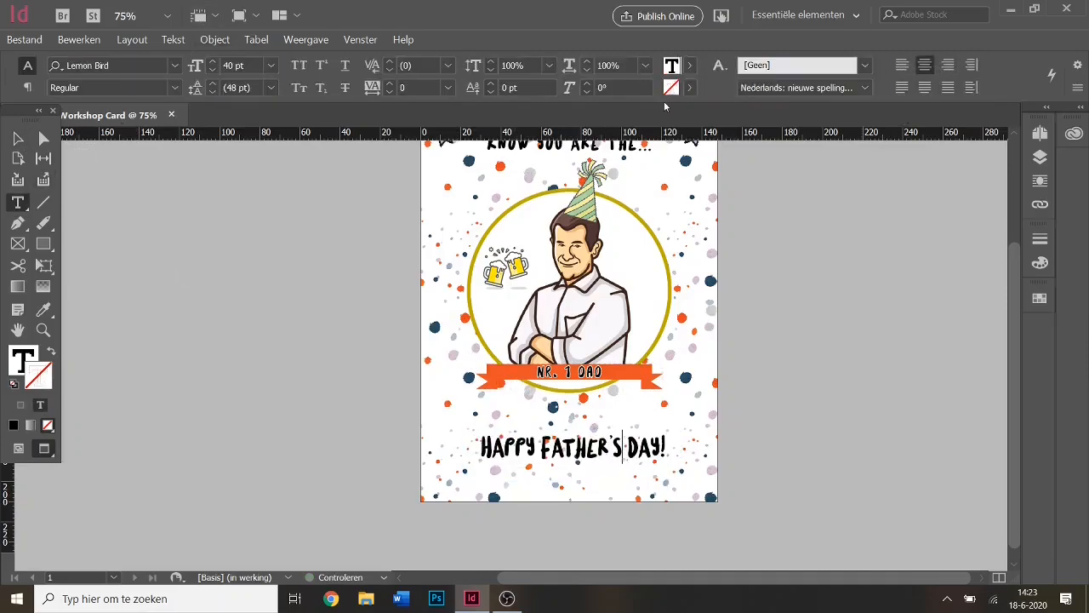
{"action": "key", "text": "Escape"}
{"action": "left_click_drag", "start_coordinate": [579, 460], "coordinate": [575, 462]}
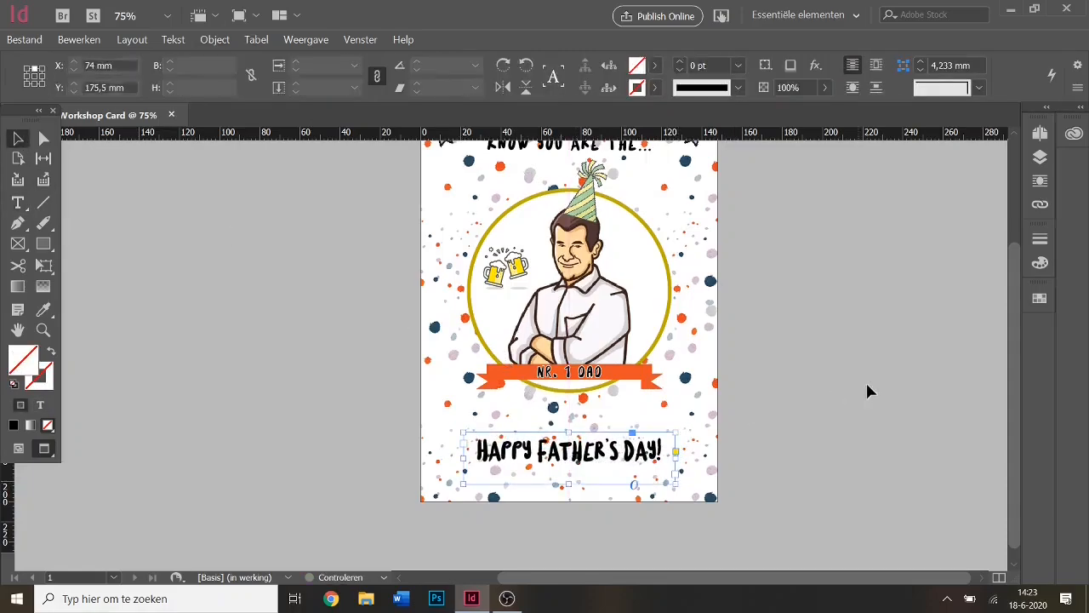
{"action": "left_click", "coordinate": [847, 362]}
Zoom the card view to 300% magnification.
{"action": "scroll", "coordinate": [846, 362], "scroll_direction": "up", "scroll_amount": 2}
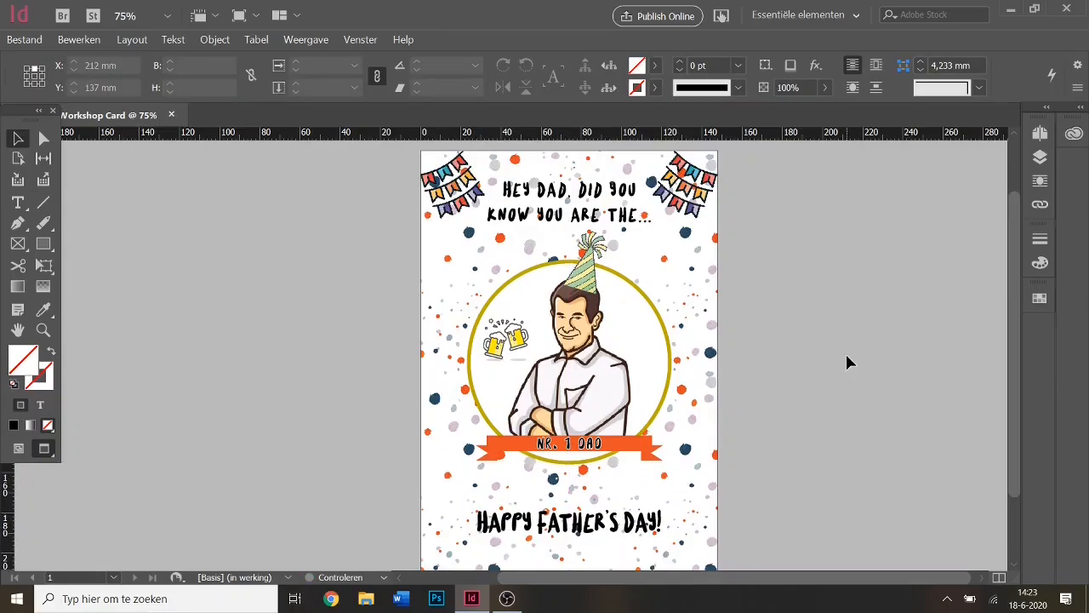
{"action": "scroll", "coordinate": [846, 361], "scroll_direction": "down", "scroll_amount": 1}
{"action": "scroll", "coordinate": [847, 362], "scroll_direction": "up", "scroll_amount": 1}
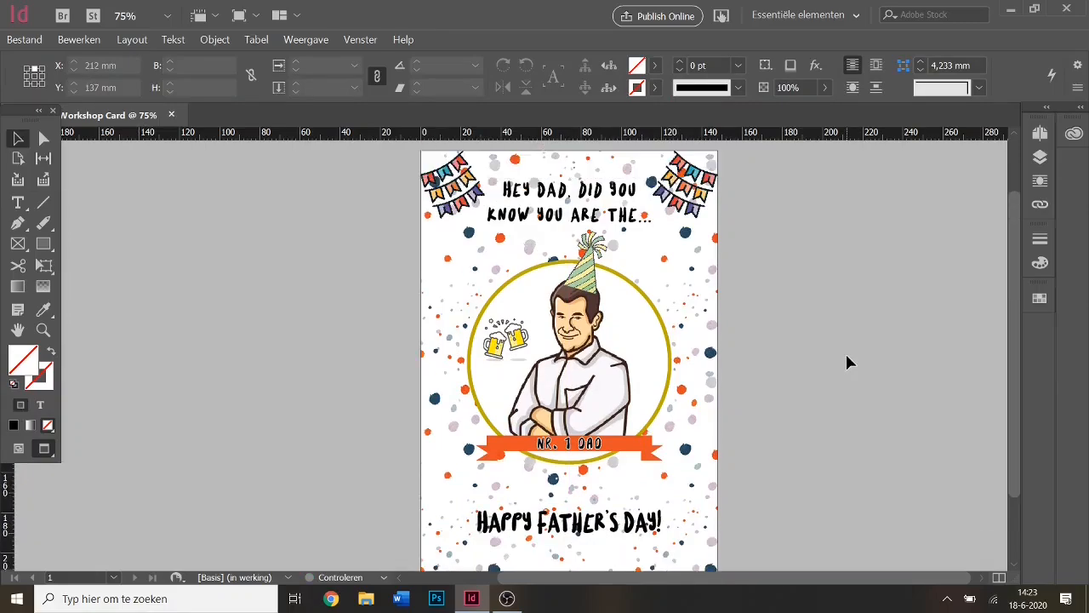
{"action": "scroll", "coordinate": [847, 361], "scroll_direction": "down", "scroll_amount": 1}
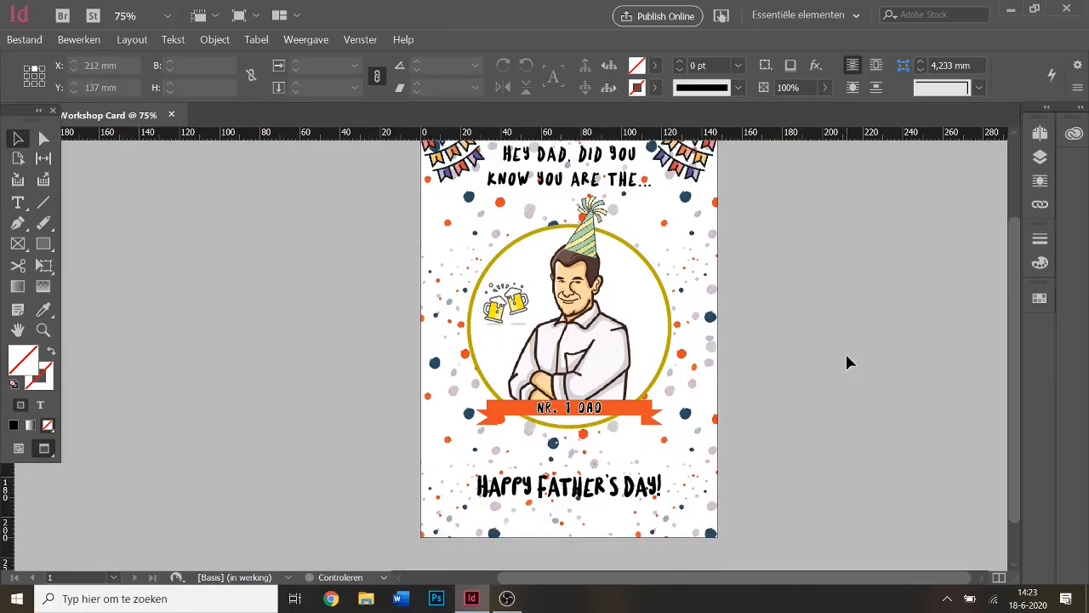
{"action": "scroll", "coordinate": [845, 357], "scroll_direction": "up", "scroll_amount": 1}
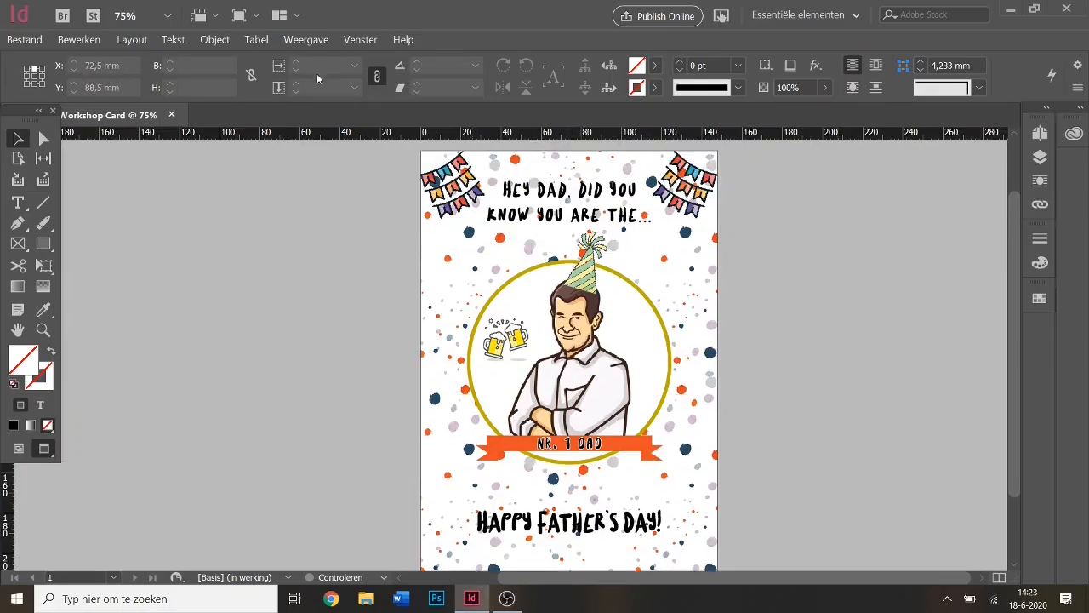
{"action": "left_click", "coordinate": [132, 13]}
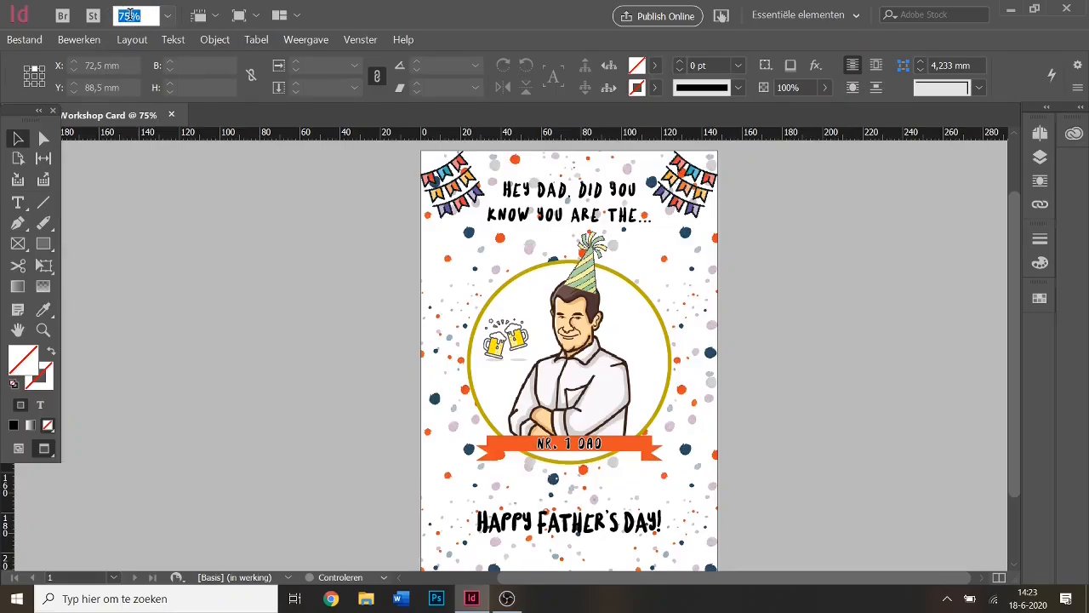
{"action": "type", "text": "000"}
{"action": "key", "text": "Return"}
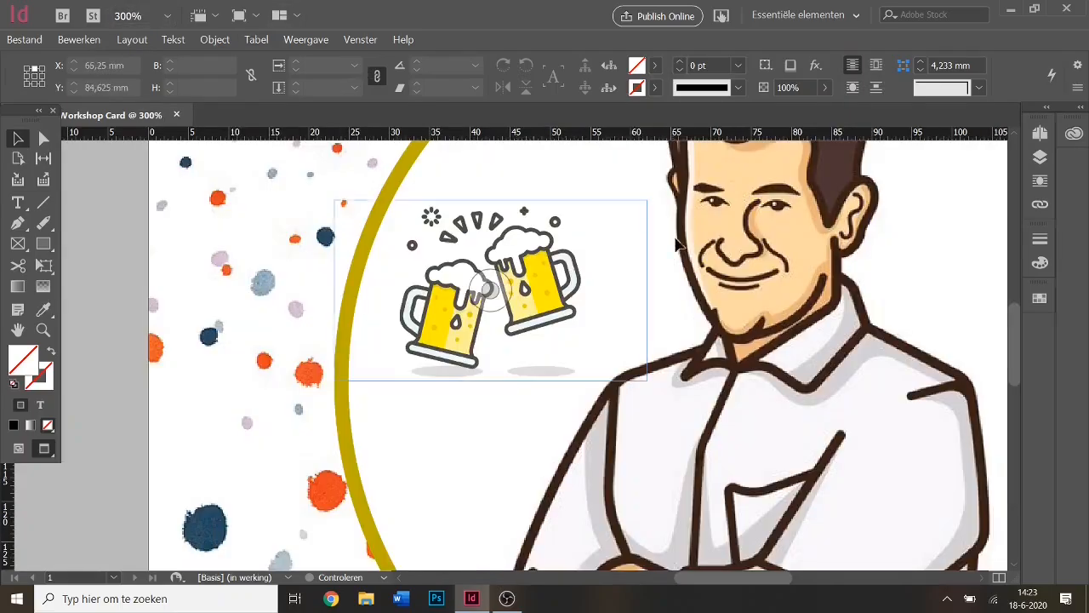
Scroll down until the orange NR. 1 DAD banner fills the view.
{"action": "scroll", "coordinate": [680, 255], "scroll_direction": "down", "scroll_amount": 3}
{"action": "scroll", "coordinate": [681, 259], "scroll_direction": "down", "scroll_amount": 5}
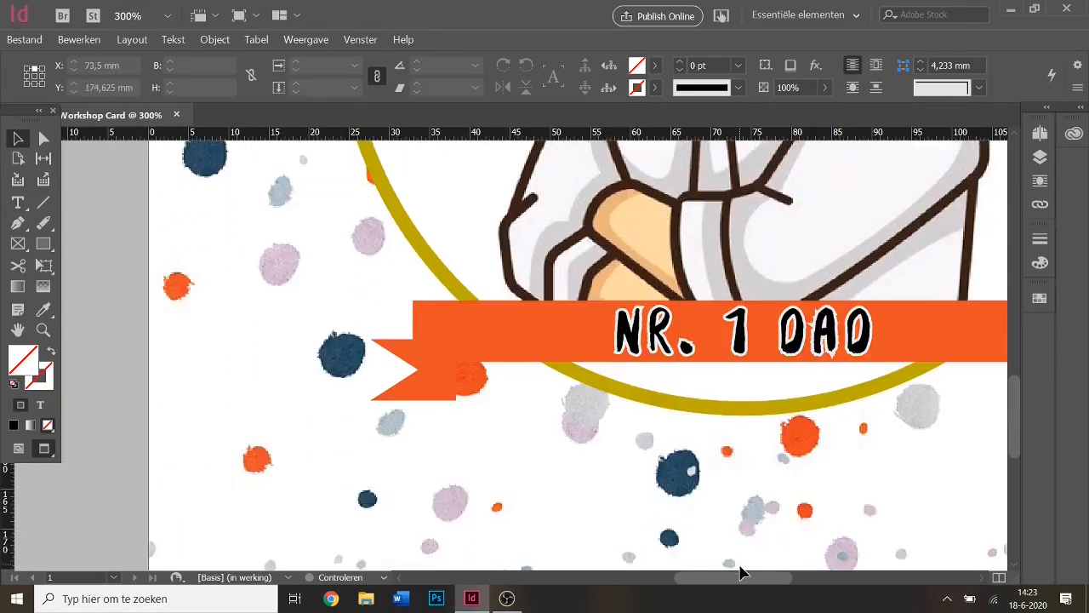
{"action": "scroll", "coordinate": [757, 566], "scroll_direction": "right", "scroll_amount": 3}
{"action": "scroll", "coordinate": [757, 566], "scroll_direction": "left", "scroll_amount": 1}
{"action": "left_click", "coordinate": [749, 348]}
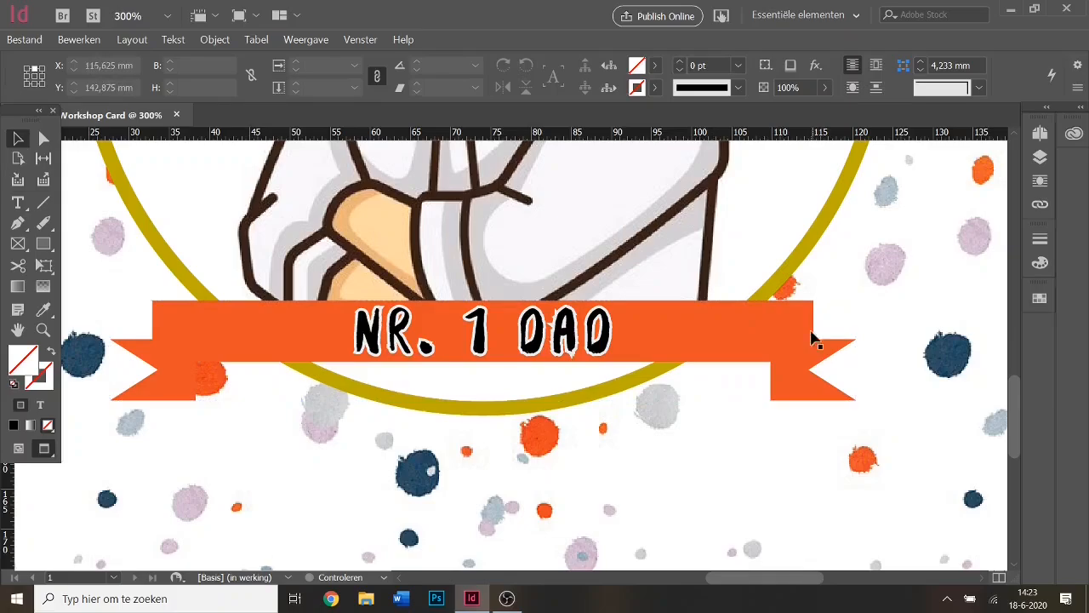
Give the orange banner shape a Slagschaduw with 2 mm distance at a 90° angle.
{"action": "left_click", "coordinate": [742, 341]}
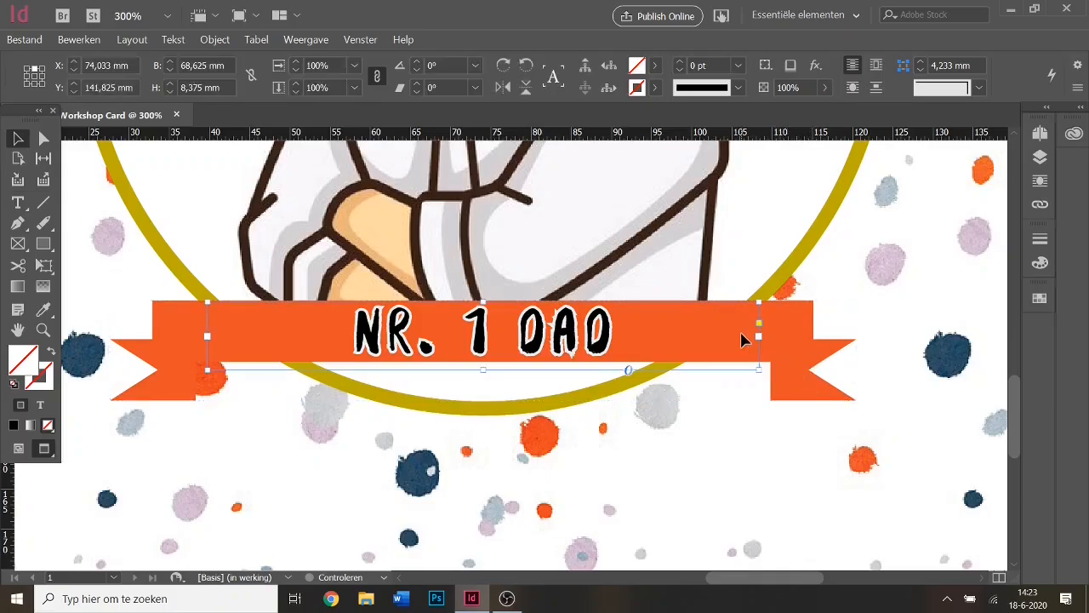
{"action": "left_click", "coordinate": [788, 328]}
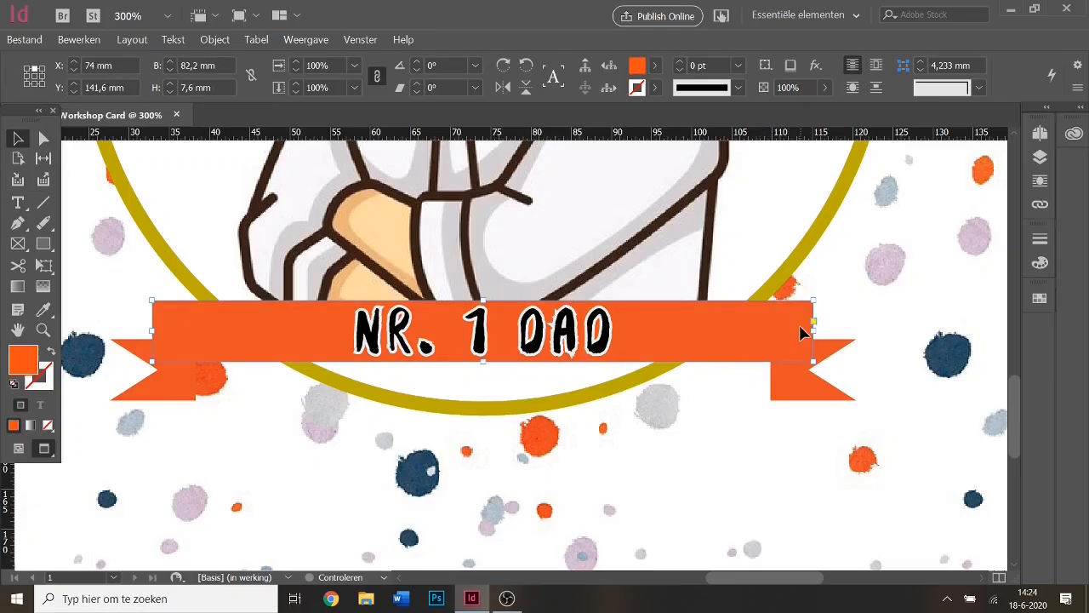
{"action": "right_click", "coordinate": [792, 337]}
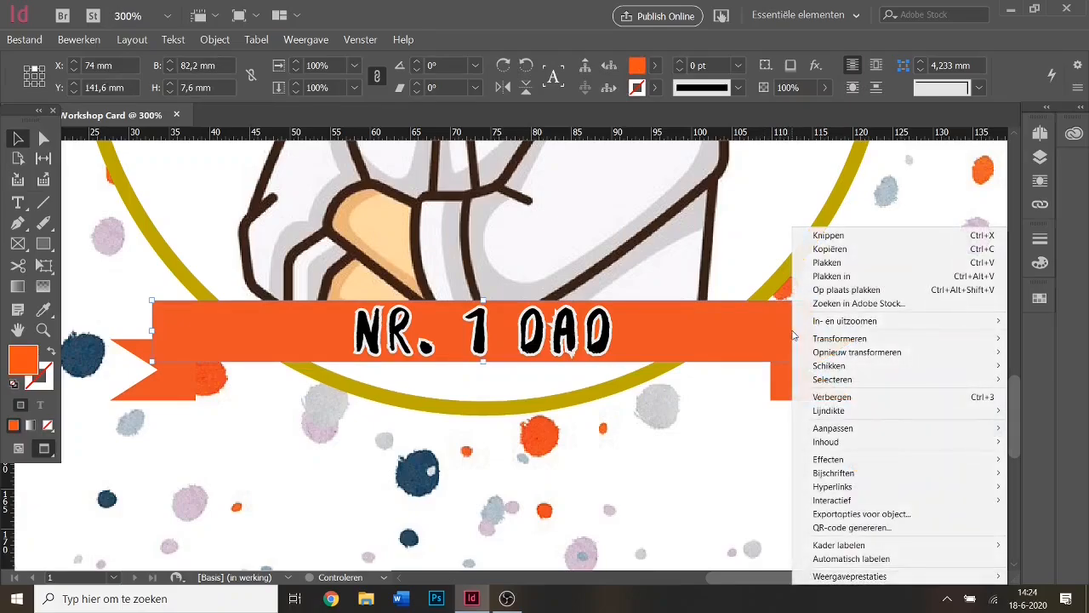
{"action": "mouse_move", "coordinate": [869, 462]}
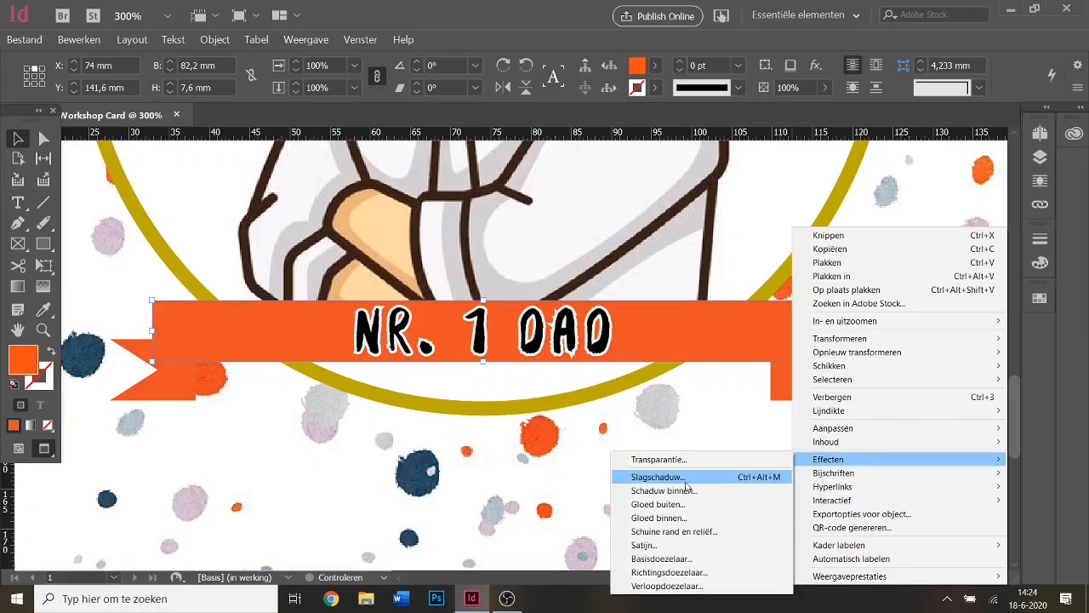
{"action": "left_click", "coordinate": [693, 478]}
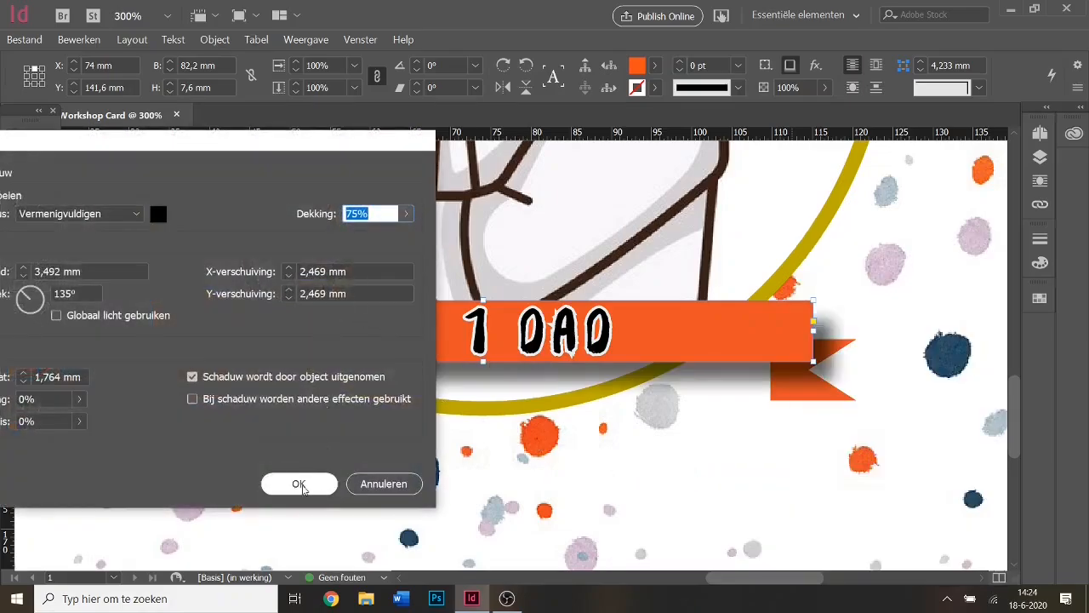
{"action": "left_click_drag", "start_coordinate": [238, 147], "coordinate": [295, 138]}
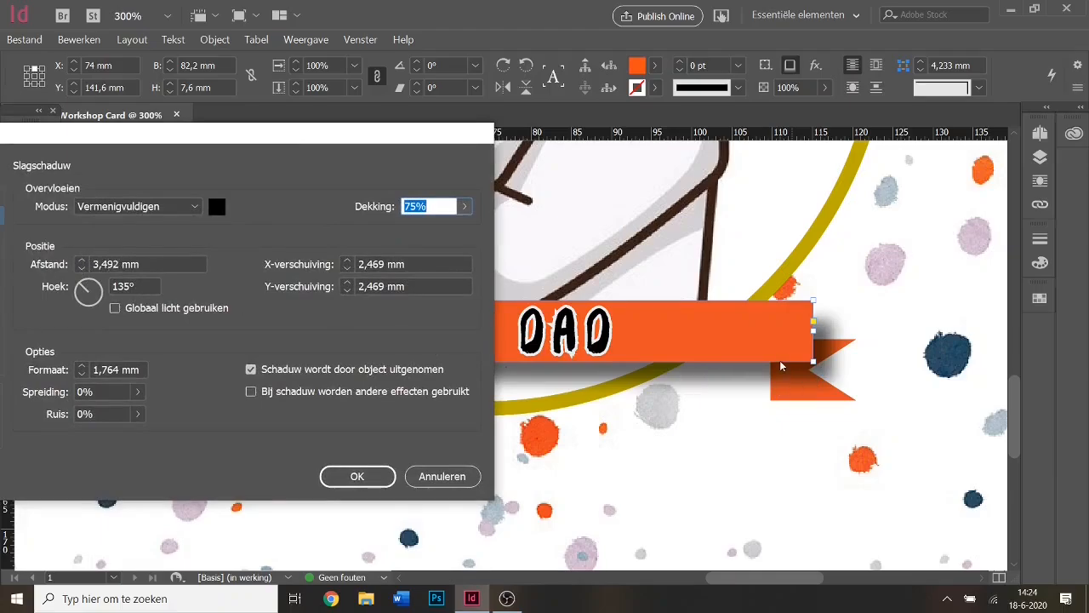
{"action": "left_click", "coordinate": [80, 269]}
{"action": "left_click", "coordinate": [80, 269]}
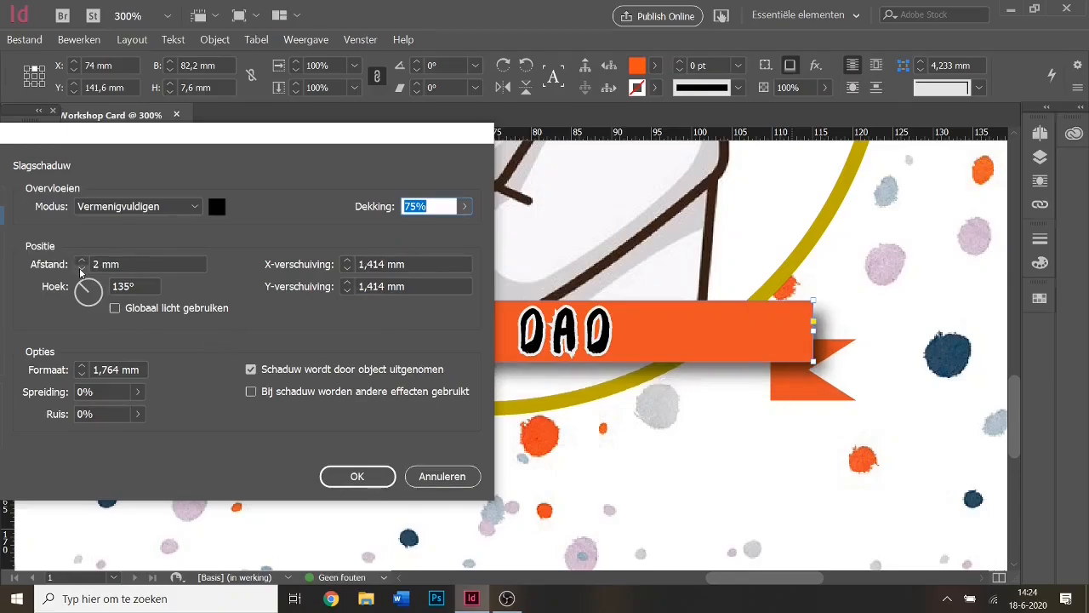
{"action": "left_click", "coordinate": [80, 270]}
{"action": "left_click", "coordinate": [83, 261]}
{"action": "mouse_move", "coordinate": [89, 290]}
{"action": "left_mouse_down"}
{"action": "mouse_move", "coordinate": [99, 289]}
{"action": "mouse_move", "coordinate": [99, 312]}
{"action": "mouse_move", "coordinate": [102, 278]}
{"action": "mouse_move", "coordinate": [85, 277]}
{"action": "mouse_move", "coordinate": [75, 291]}
{"action": "mouse_move", "coordinate": [88, 318]}
{"action": "mouse_move", "coordinate": [81, 279]}
{"action": "mouse_move", "coordinate": [89, 310]}
{"action": "mouse_move", "coordinate": [77, 305]}
{"action": "mouse_move", "coordinate": [101, 312]}
{"action": "mouse_move", "coordinate": [73, 291]}
{"action": "mouse_move", "coordinate": [89, 276]}
{"action": "left_mouse_up"}
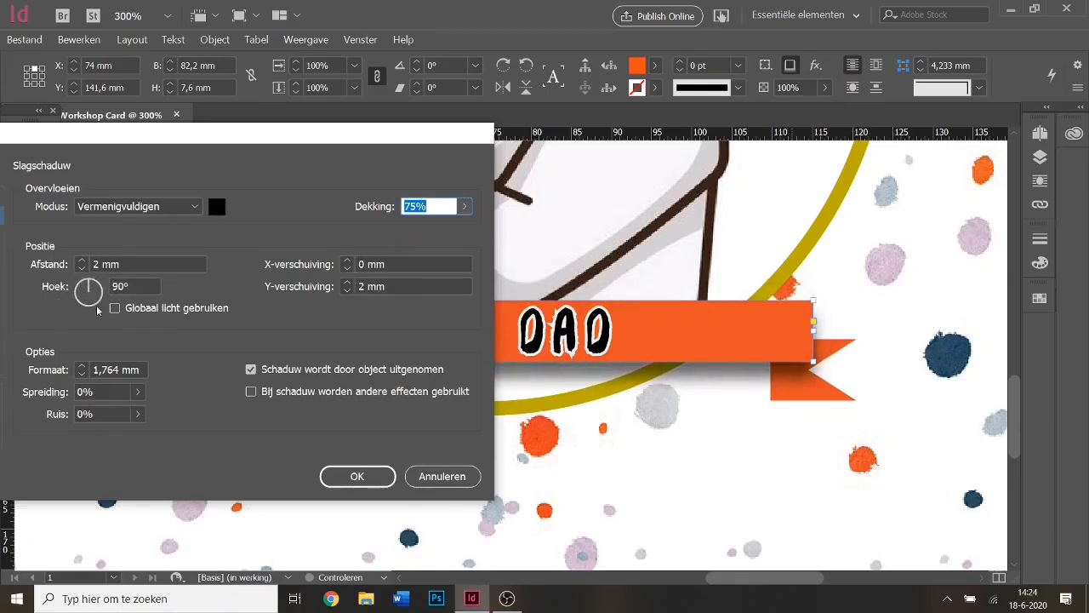
Set the banner's drop shadow size to 2 mm and apply it.
{"action": "left_click", "coordinate": [83, 374]}
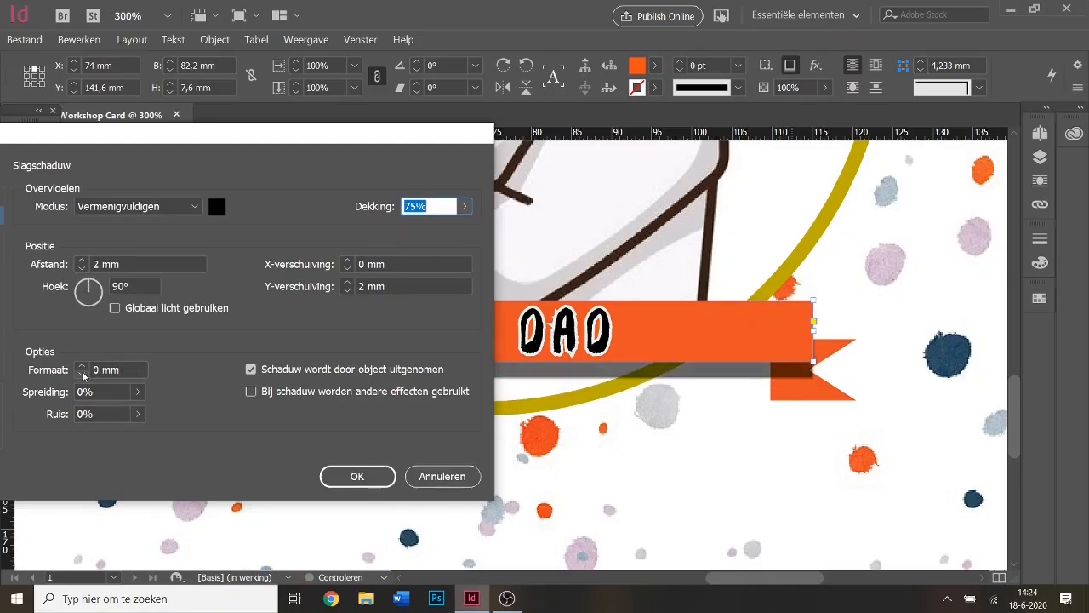
{"action": "left_click", "coordinate": [82, 373]}
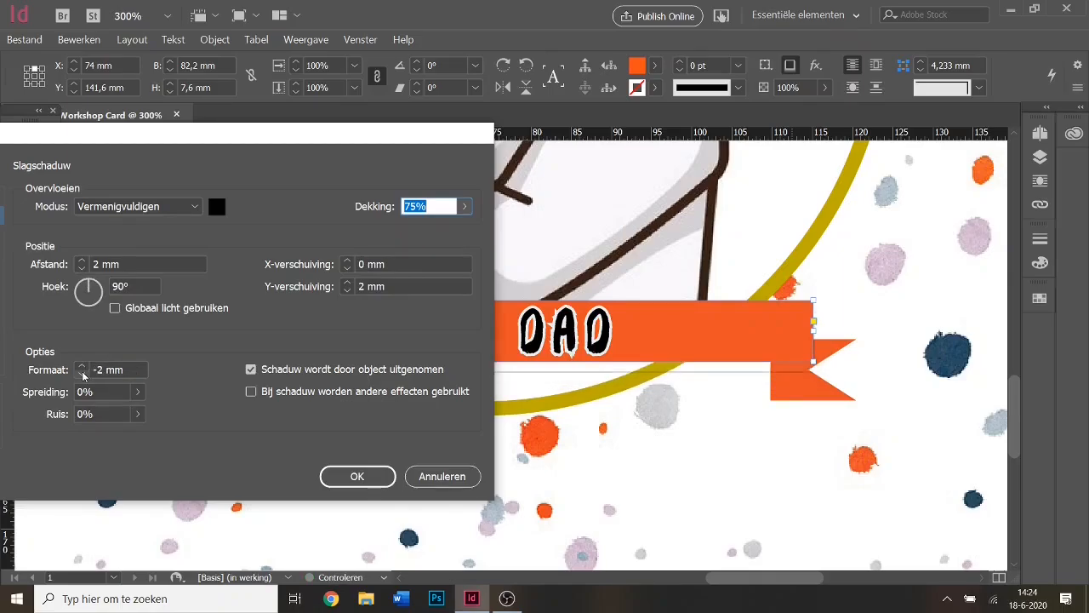
{"action": "left_click", "coordinate": [82, 367]}
{"action": "left_click", "coordinate": [83, 367]}
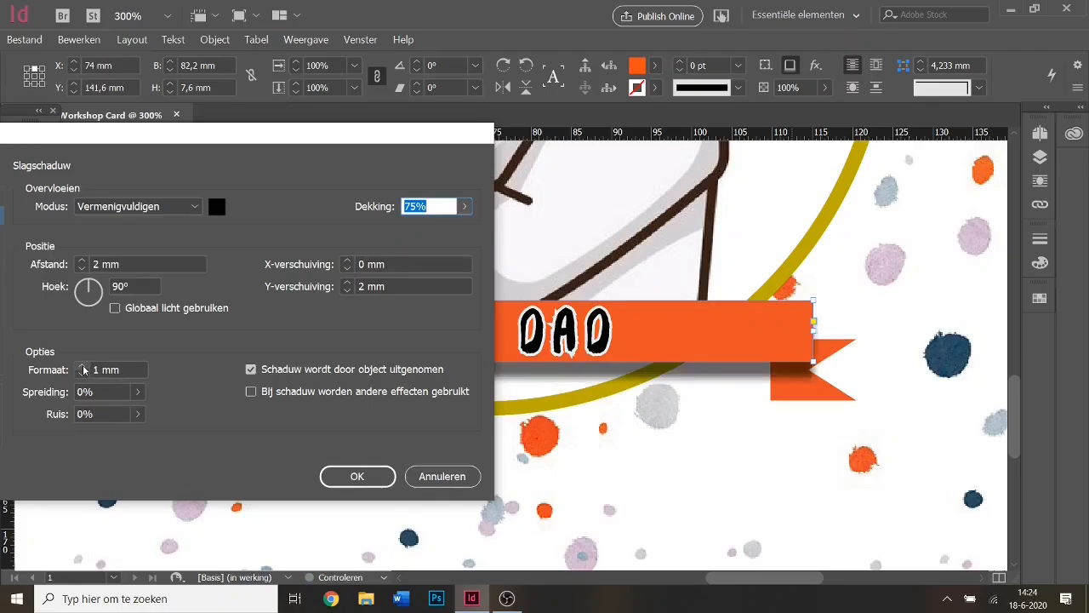
{"action": "left_click", "coordinate": [82, 367]}
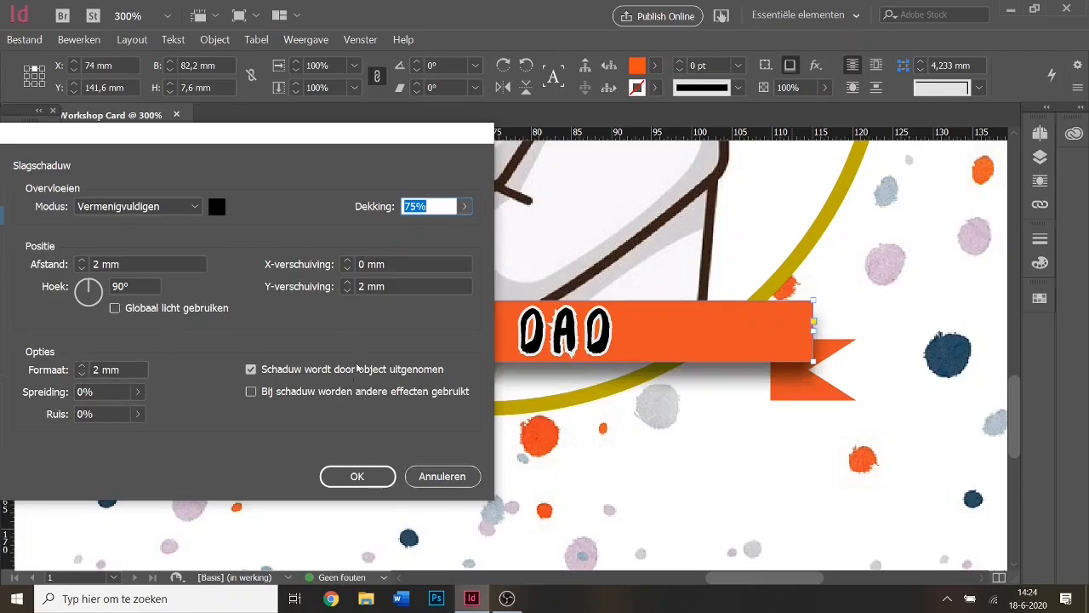
{"action": "left_click", "coordinate": [359, 477]}
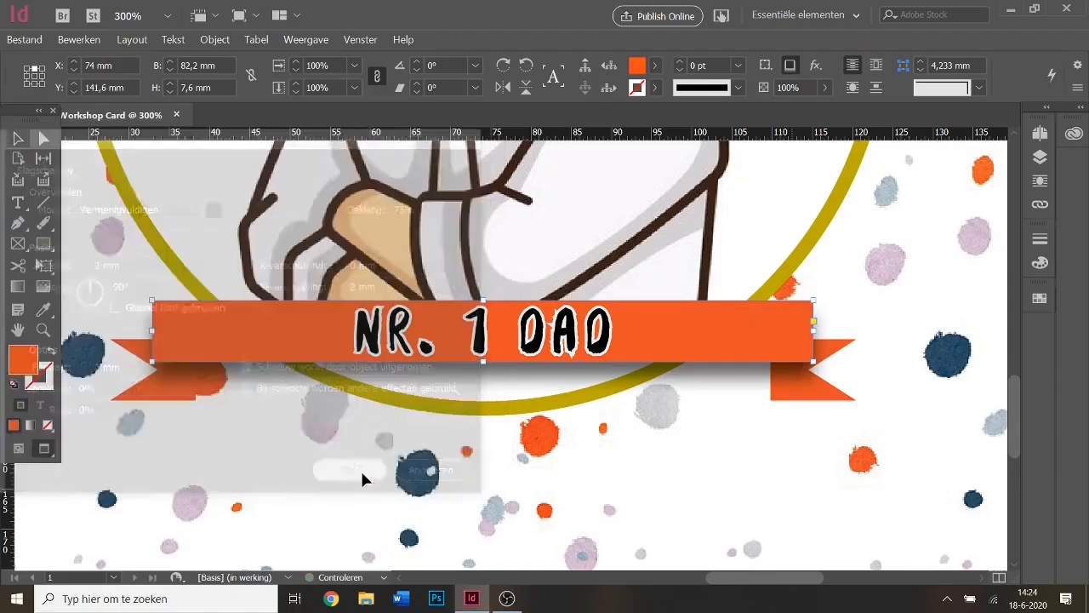
Give the left ribbon tail a drop shadow with 2 mm distance at 90°.
{"action": "left_click", "coordinate": [169, 384]}
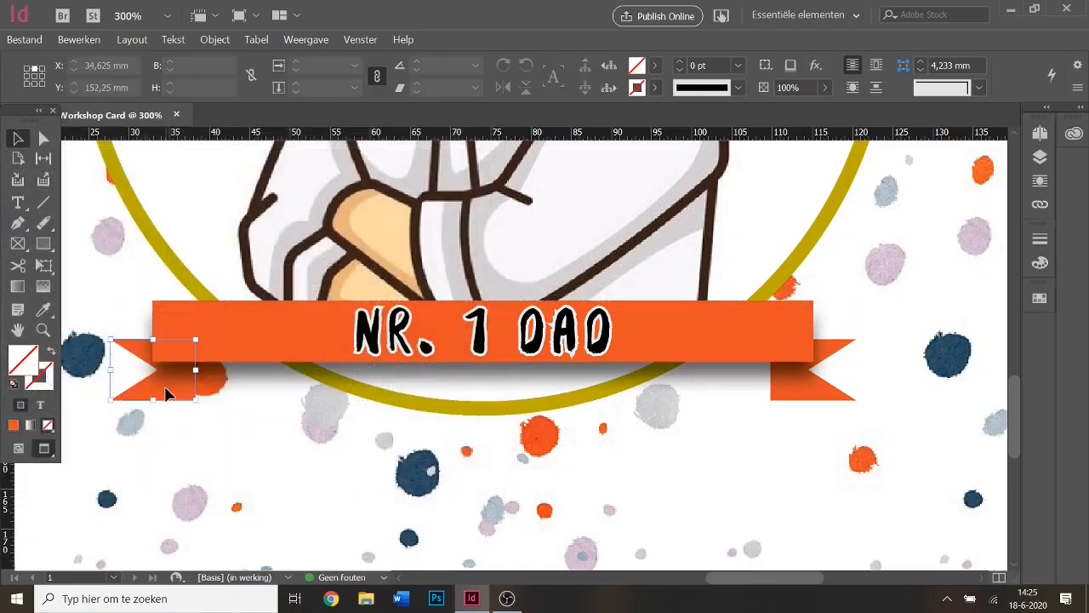
{"action": "right_click", "coordinate": [171, 385]}
{"action": "mouse_move", "coordinate": [305, 261]}
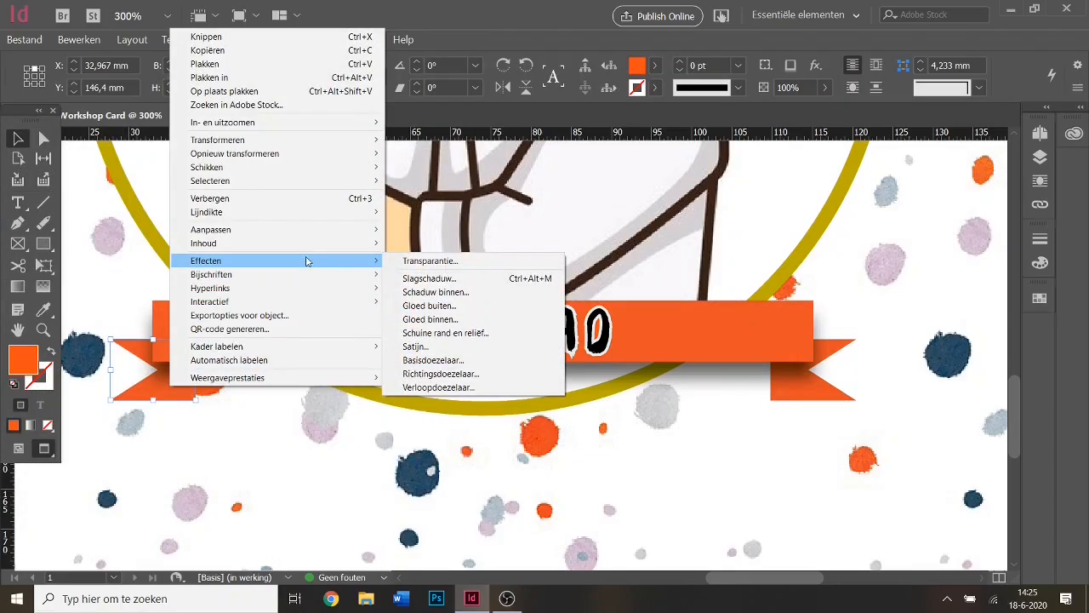
{"action": "left_click", "coordinate": [417, 274]}
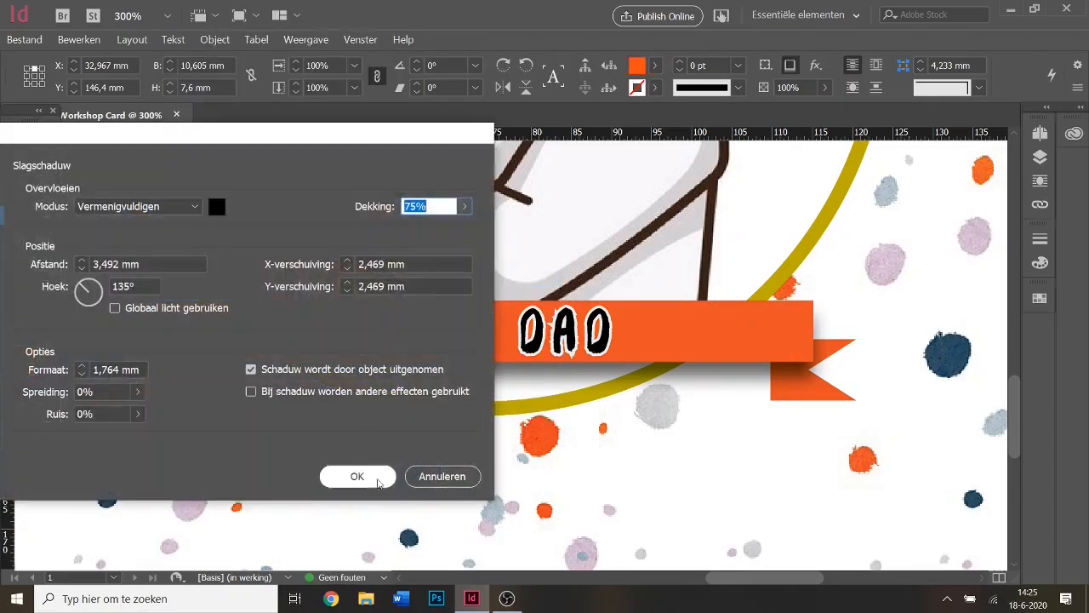
{"action": "left_click", "coordinate": [83, 269]}
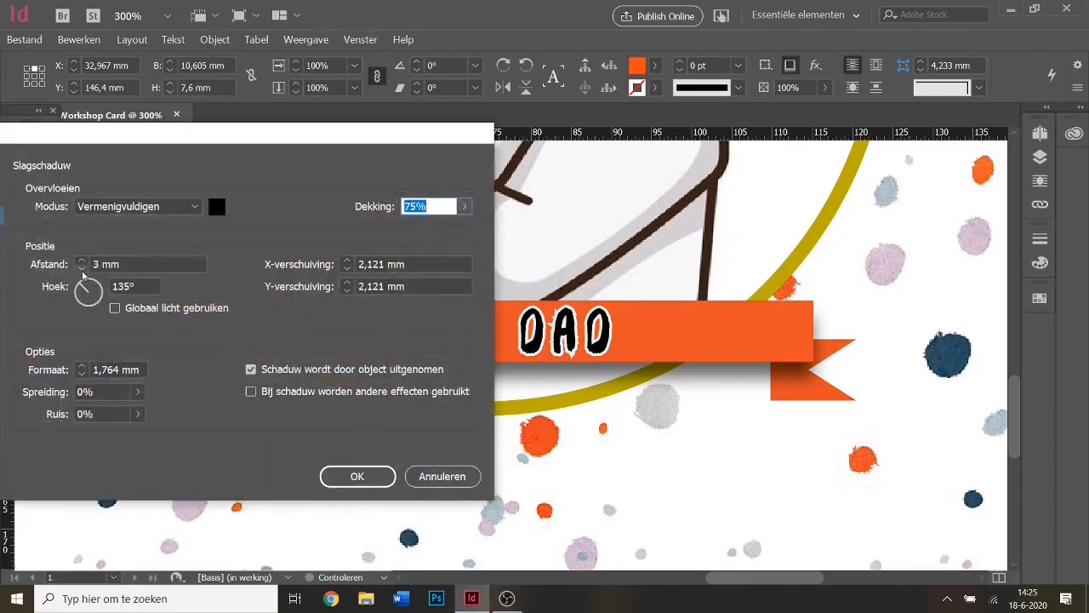
{"action": "left_click", "coordinate": [83, 268]}
{"action": "left_click", "coordinate": [89, 281]}
{"action": "left_click_drag", "start_coordinate": [89, 285], "coordinate": [86, 283]}
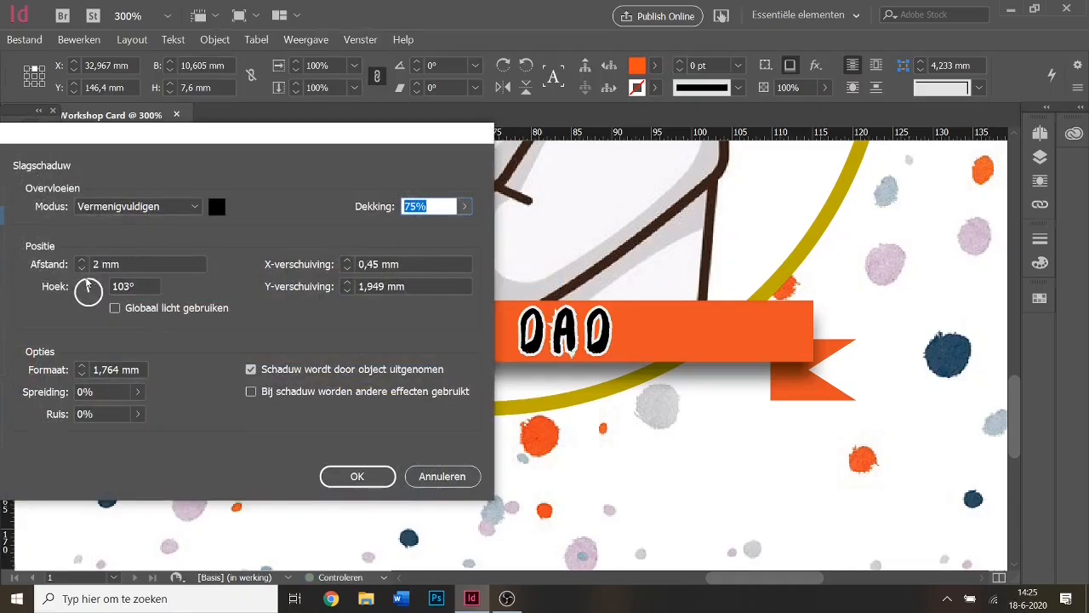
{"action": "left_click", "coordinate": [125, 285]}
{"action": "type", "text": "90"}
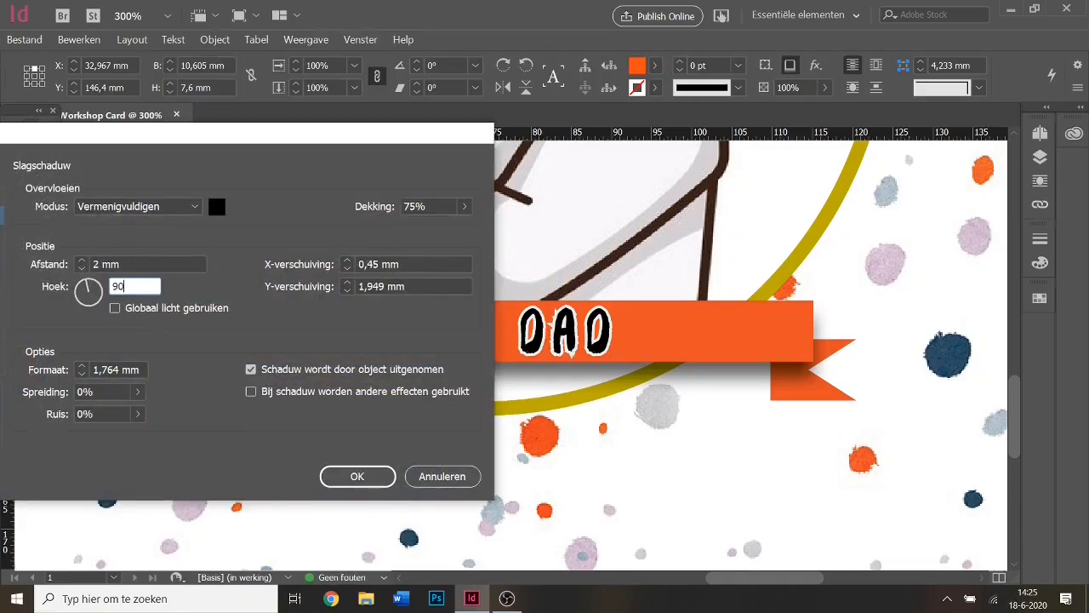
{"action": "left_click", "coordinate": [357, 476]}
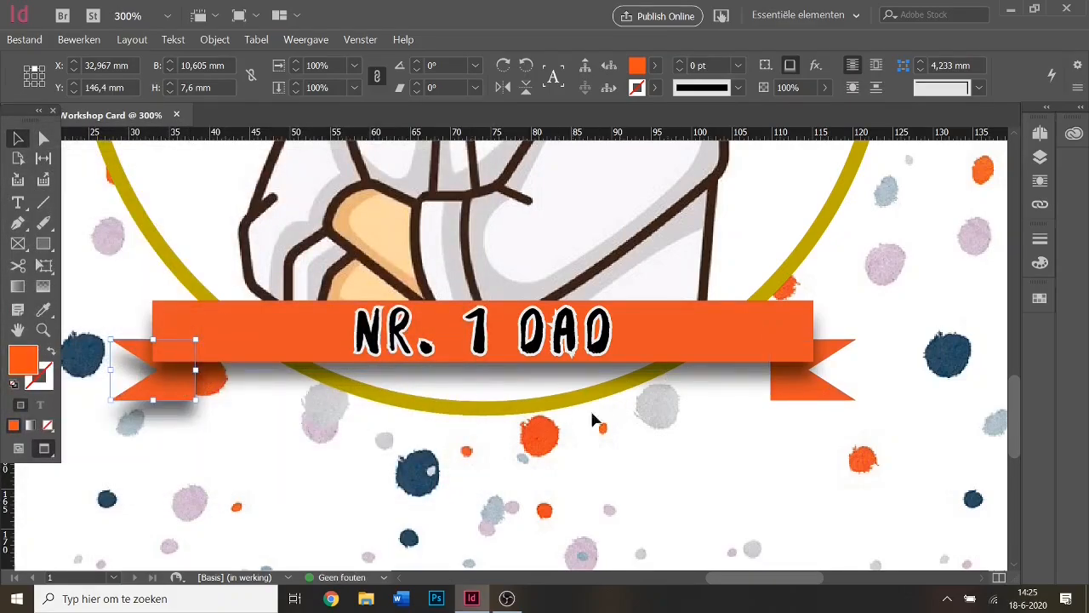
Give the right ribbon tail the same 90°, 2 mm-distance drop shadow.
{"action": "right_click", "coordinate": [790, 388]}
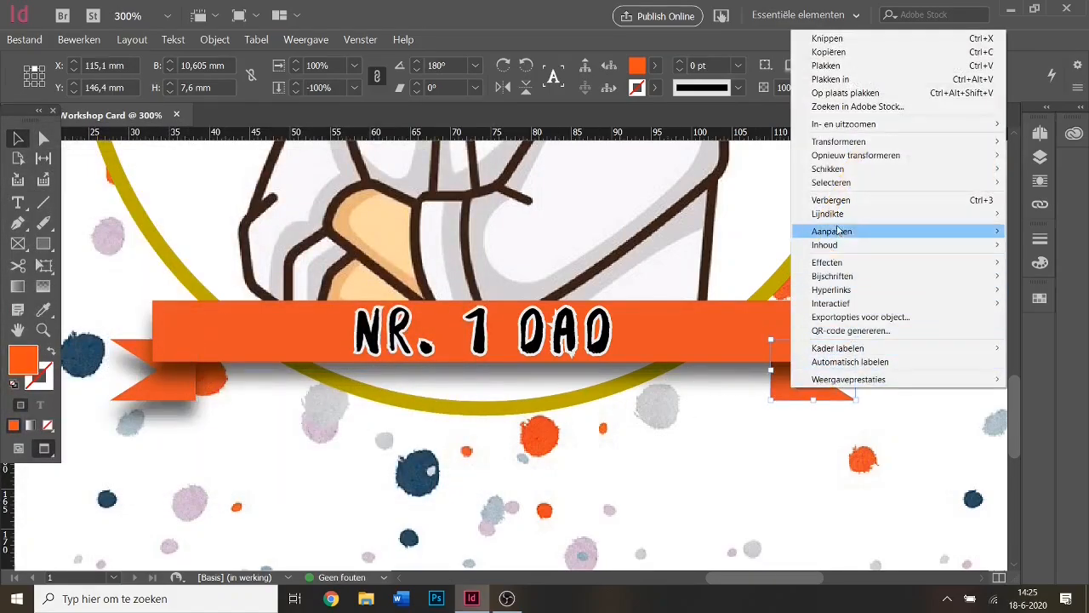
{"action": "mouse_move", "coordinate": [851, 262]}
{"action": "left_click", "coordinate": [657, 279]}
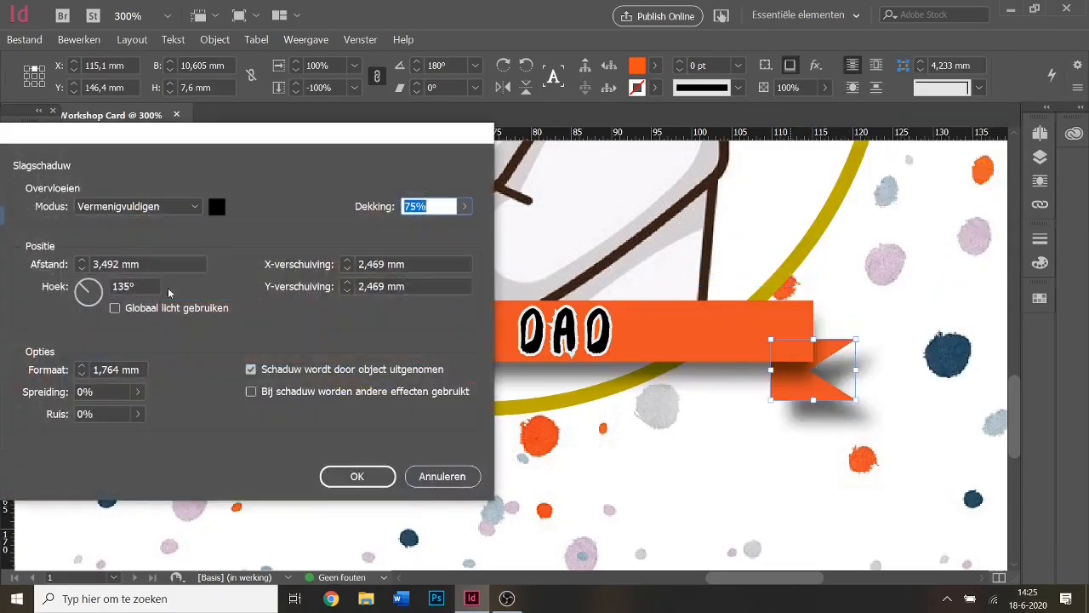
{"action": "double_click", "coordinate": [122, 287]}
{"action": "type", "text": "90"}
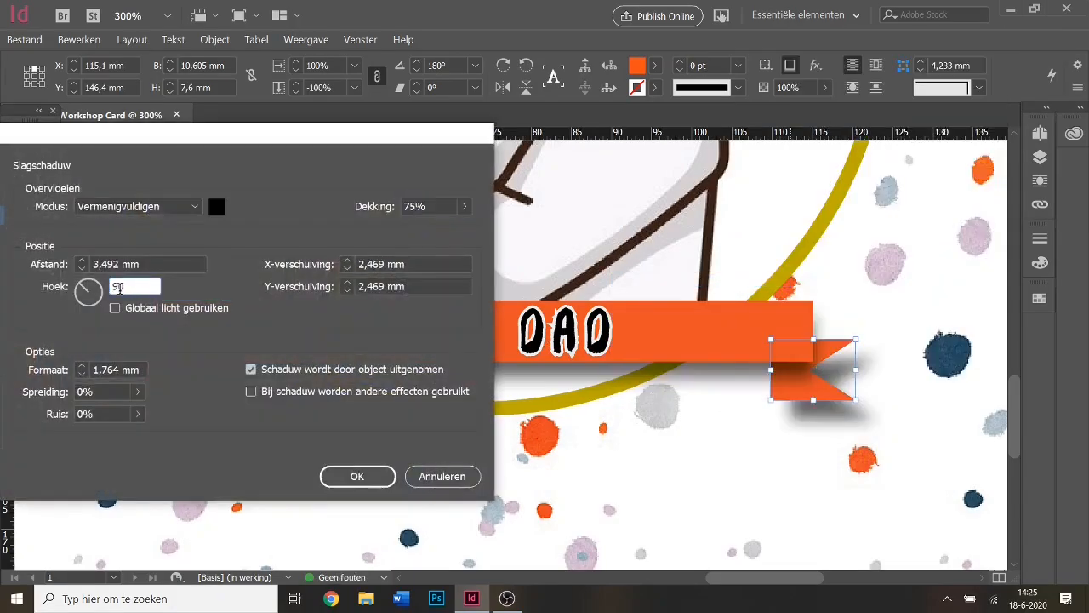
{"action": "left_click", "coordinate": [81, 269]}
{"action": "left_click", "coordinate": [81, 268]}
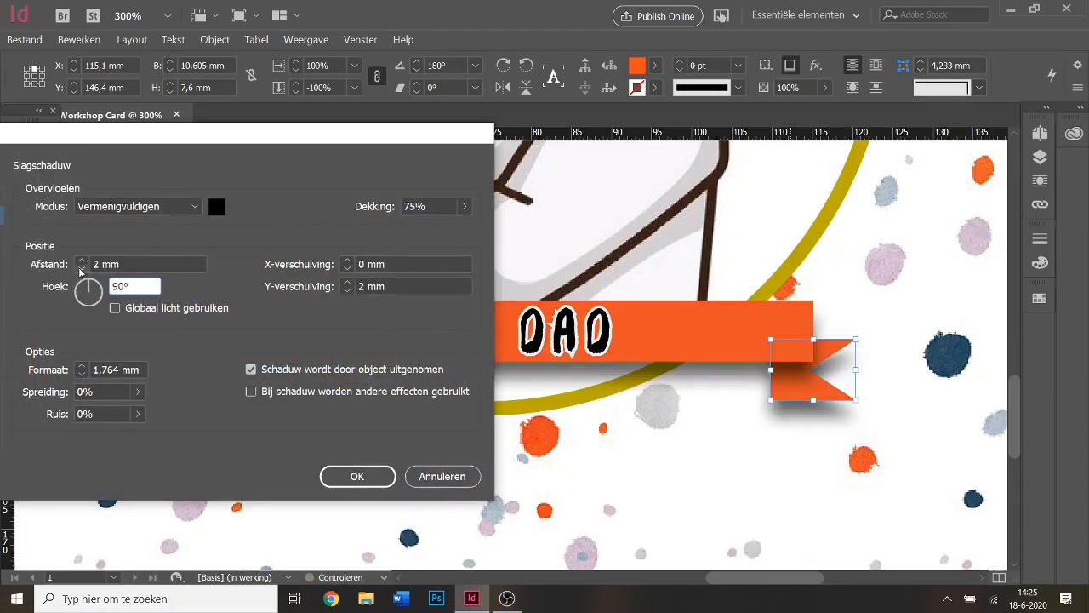
{"action": "left_click", "coordinate": [356, 476]}
Review the left tail's Slagschaduw settings, cancel without changes, and deselect.
{"action": "right_click", "coordinate": [167, 389]}
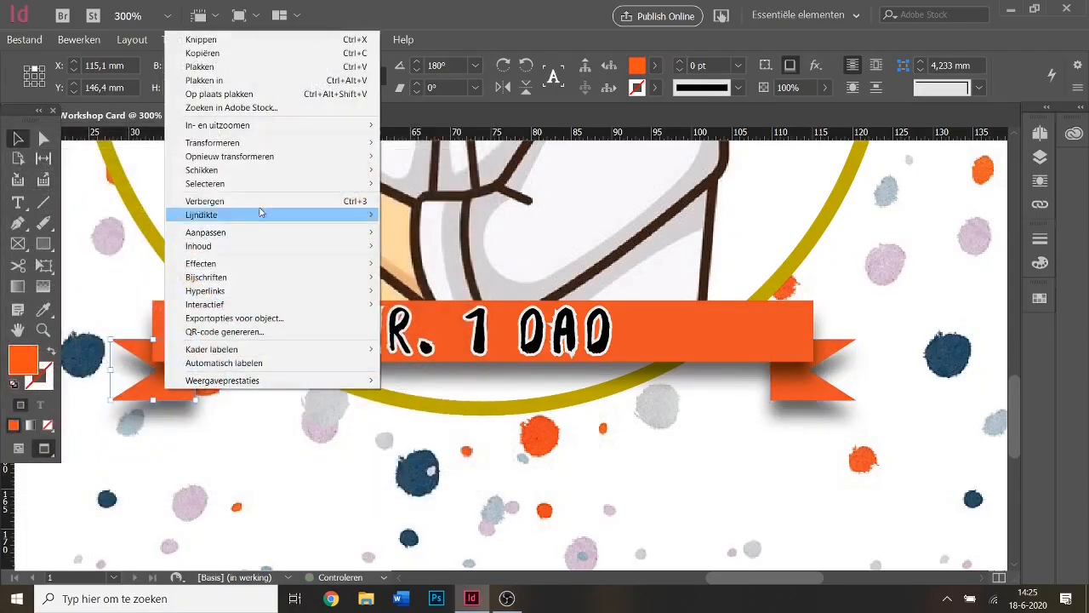
{"action": "mouse_move", "coordinate": [329, 265]}
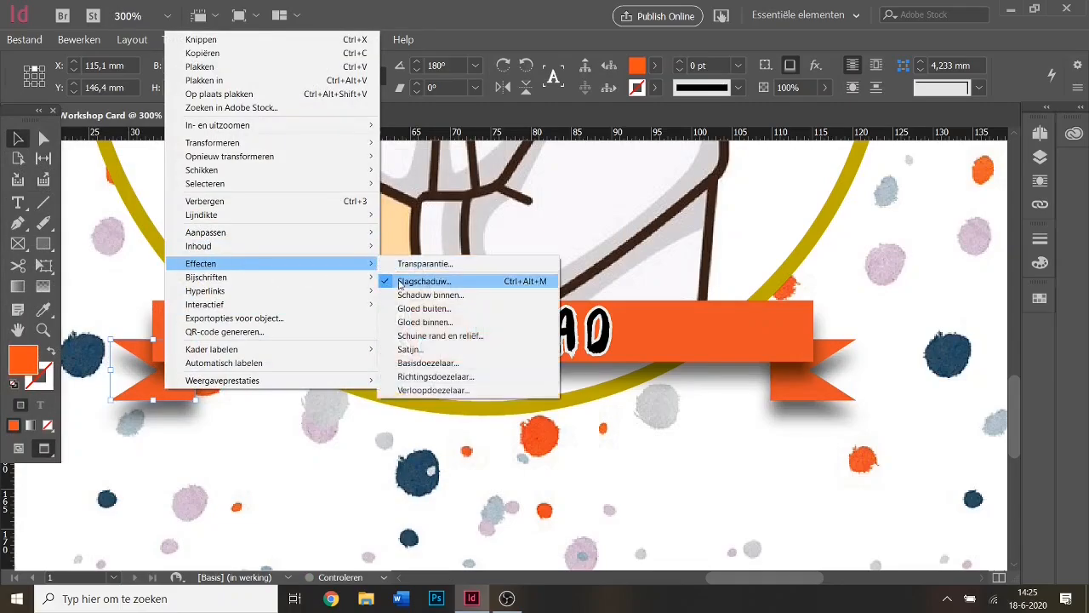
{"action": "left_click", "coordinate": [401, 281]}
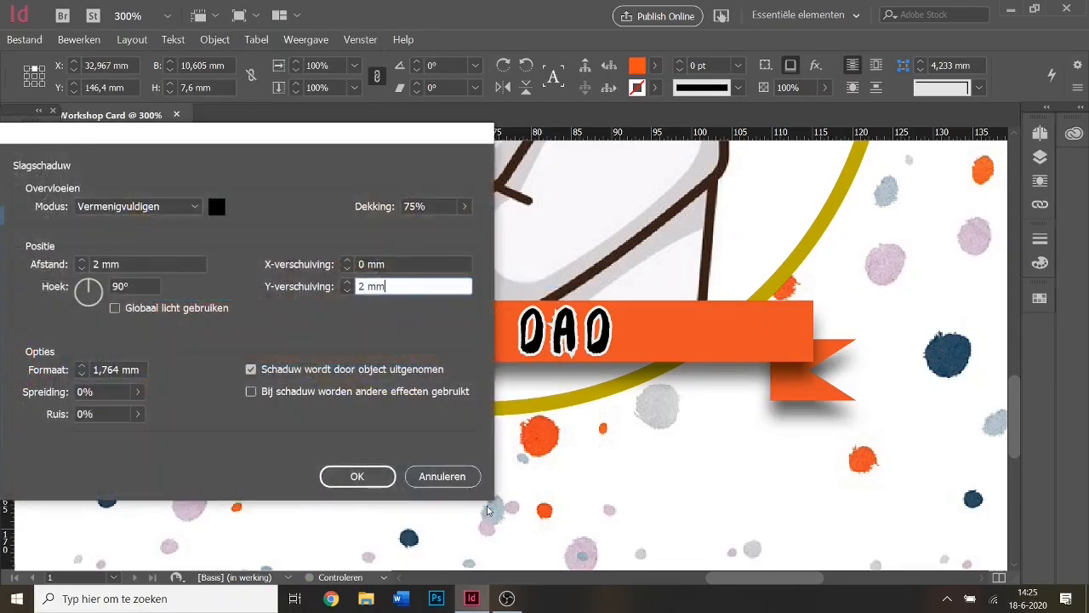
{"action": "left_click", "coordinate": [425, 478]}
{"action": "left_click", "coordinate": [415, 493]}
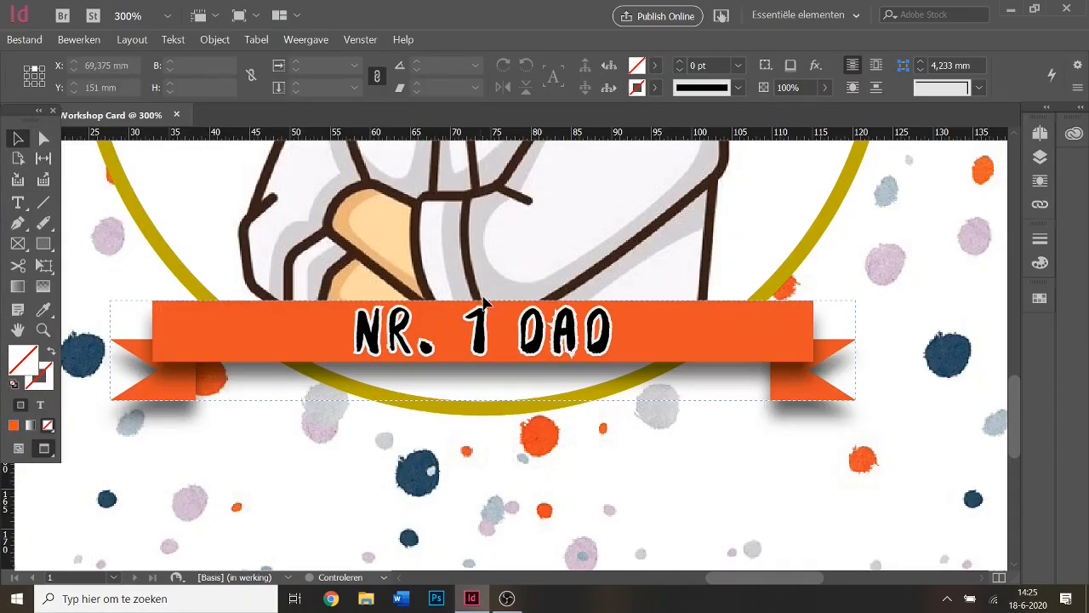
Nudge both ribbon tails slightly up and outward behind the banner, then deselect.
{"action": "scroll", "coordinate": [488, 291], "scroll_direction": "up", "scroll_amount": 4}
{"action": "scroll", "coordinate": [496, 319], "scroll_direction": "down", "scroll_amount": 4}
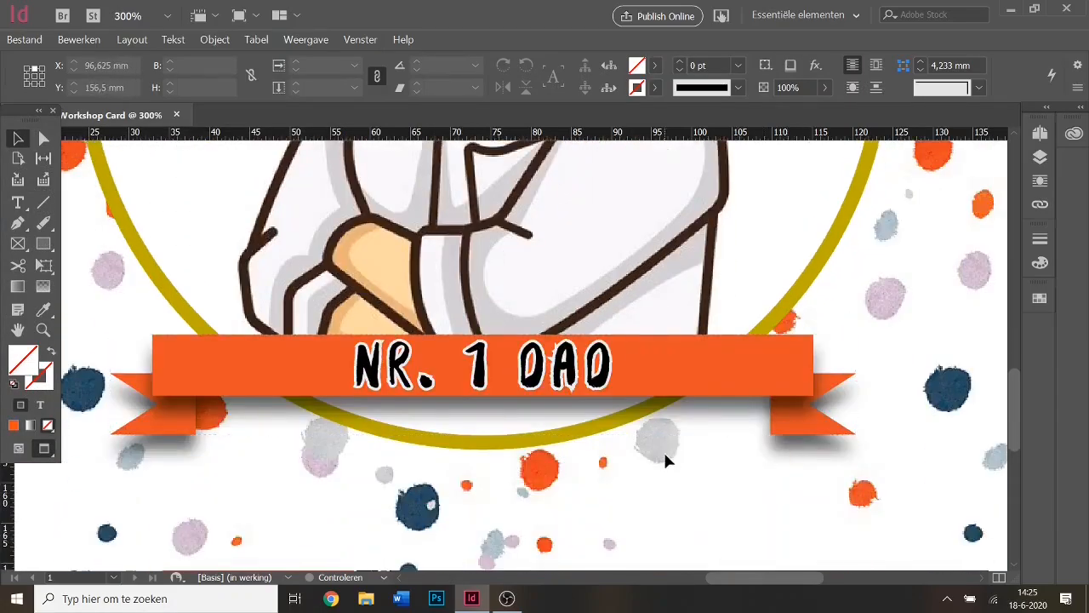
{"action": "scroll", "coordinate": [654, 444], "scroll_direction": "down", "scroll_amount": 1}
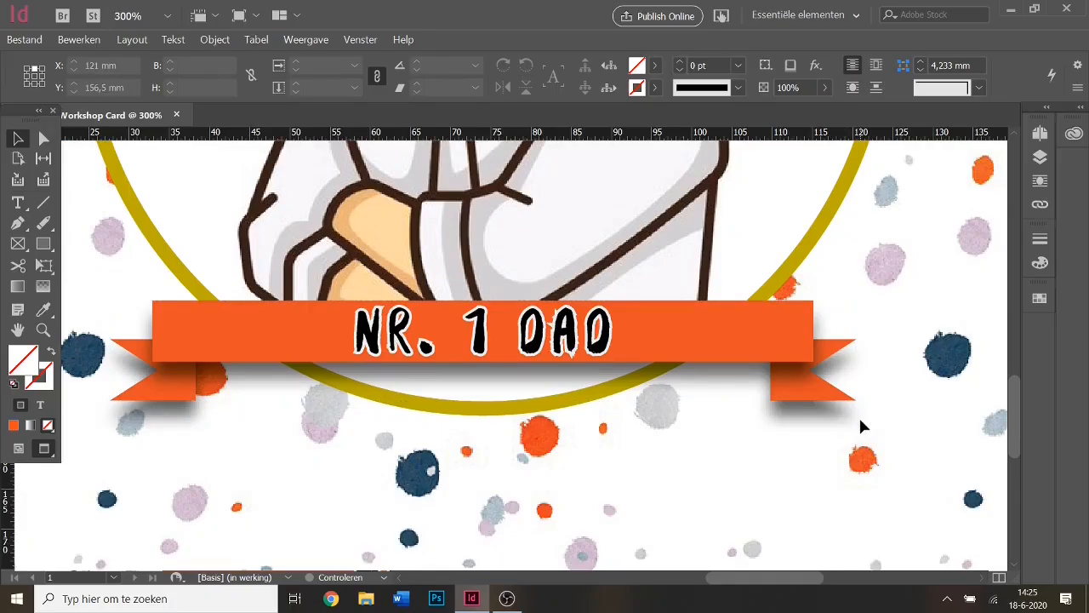
{"action": "left_click", "coordinate": [837, 399]}
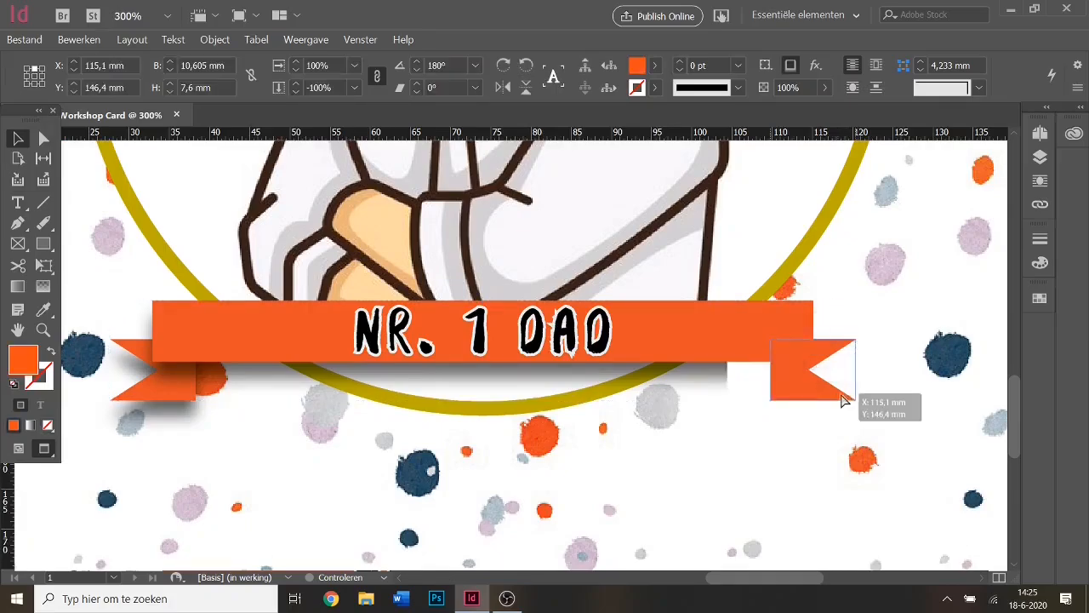
{"action": "left_click_drag", "start_coordinate": [843, 400], "coordinate": [848, 392]}
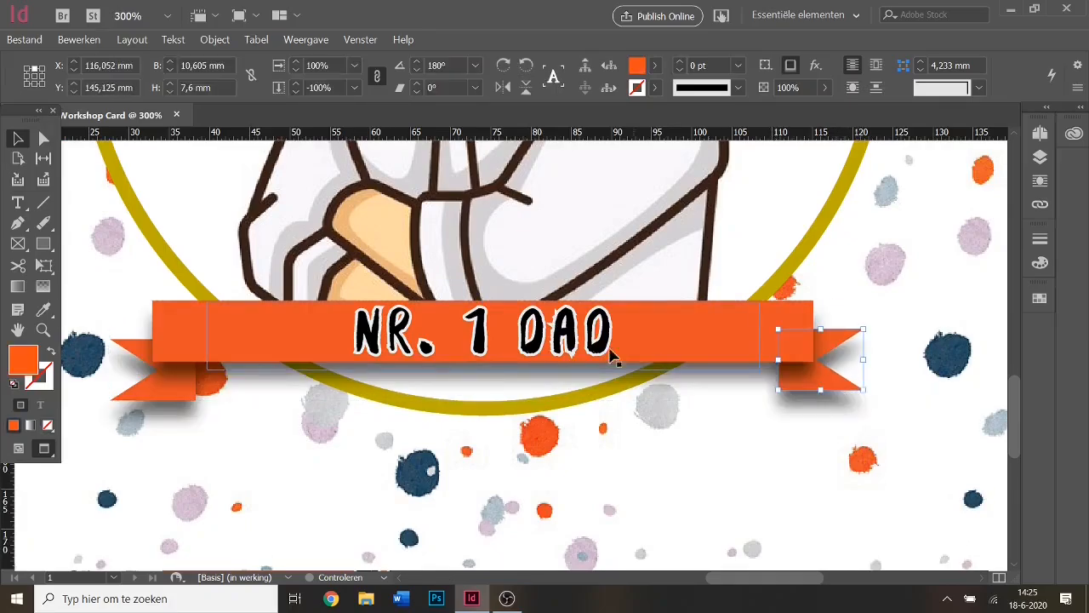
{"action": "left_click", "coordinate": [168, 394]}
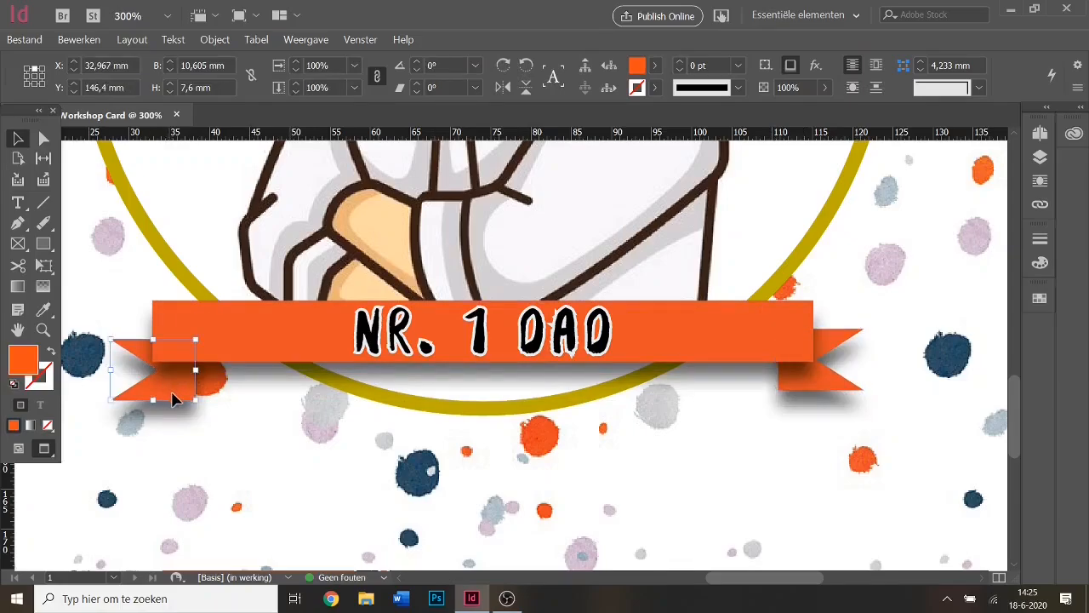
{"action": "left_click_drag", "start_coordinate": [167, 393], "coordinate": [170, 389]}
{"action": "left_click", "coordinate": [798, 392]}
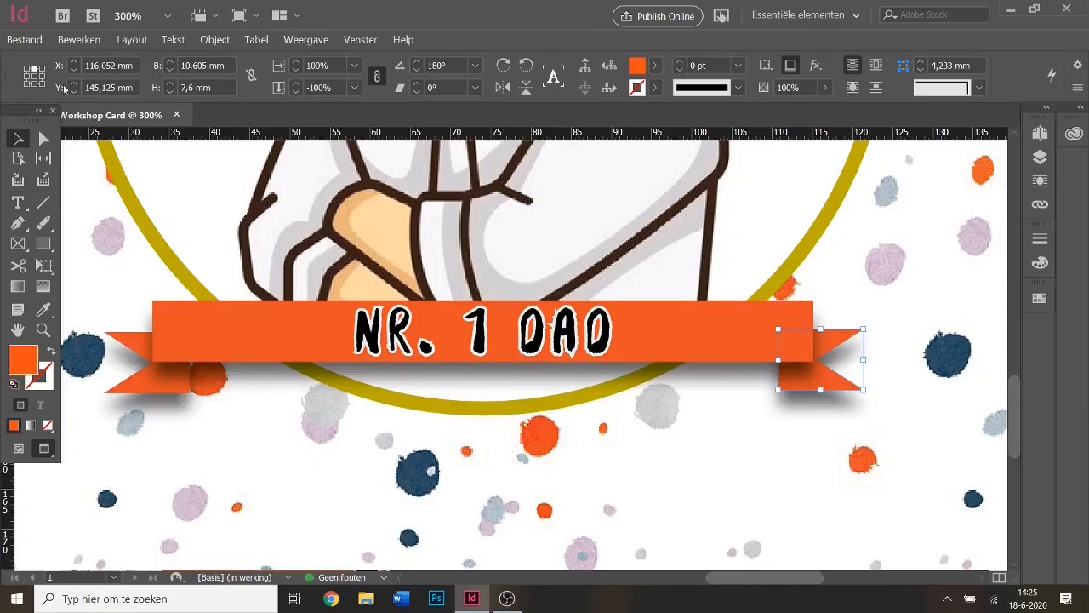
{"action": "double_click", "coordinate": [88, 87]}
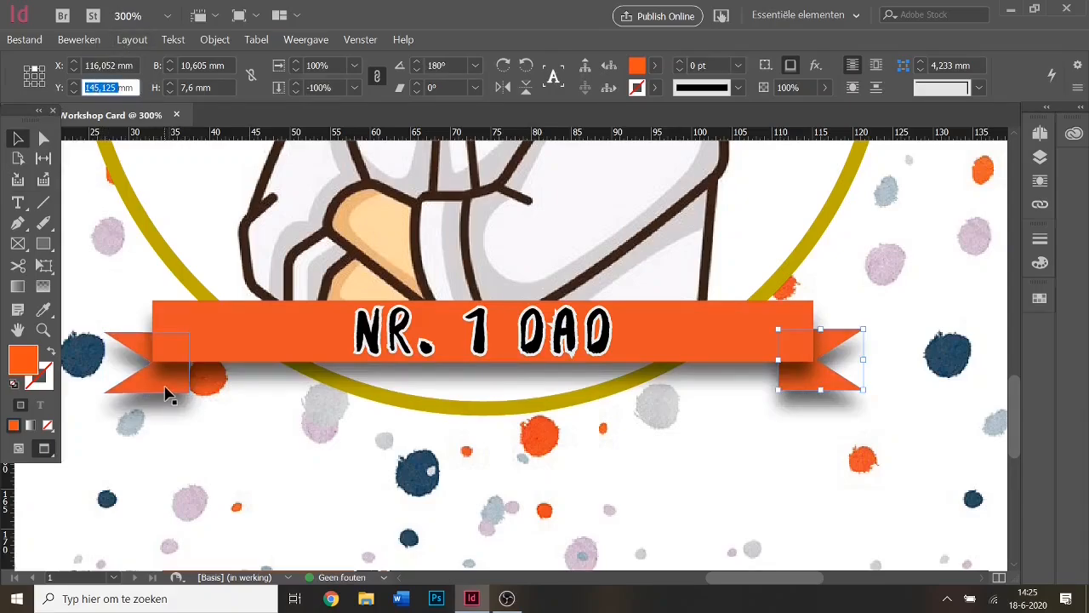
{"action": "left_click", "coordinate": [167, 393]}
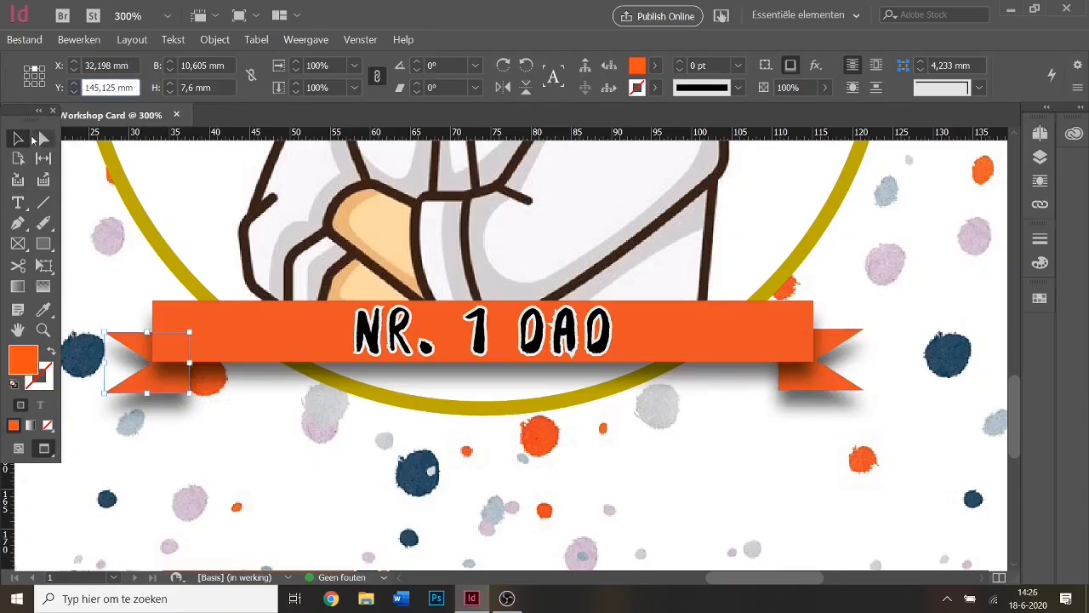
{"action": "left_click", "coordinate": [220, 435]}
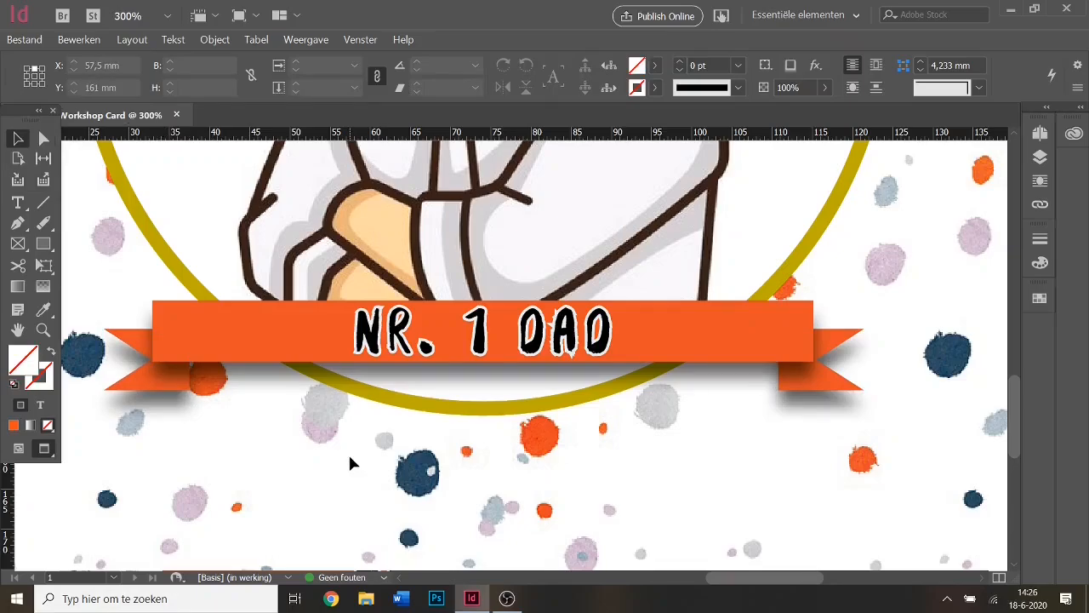
Zoom out to 75% so the whole card is visible.
{"action": "scroll", "coordinate": [553, 360], "scroll_direction": "up", "scroll_amount": 3}
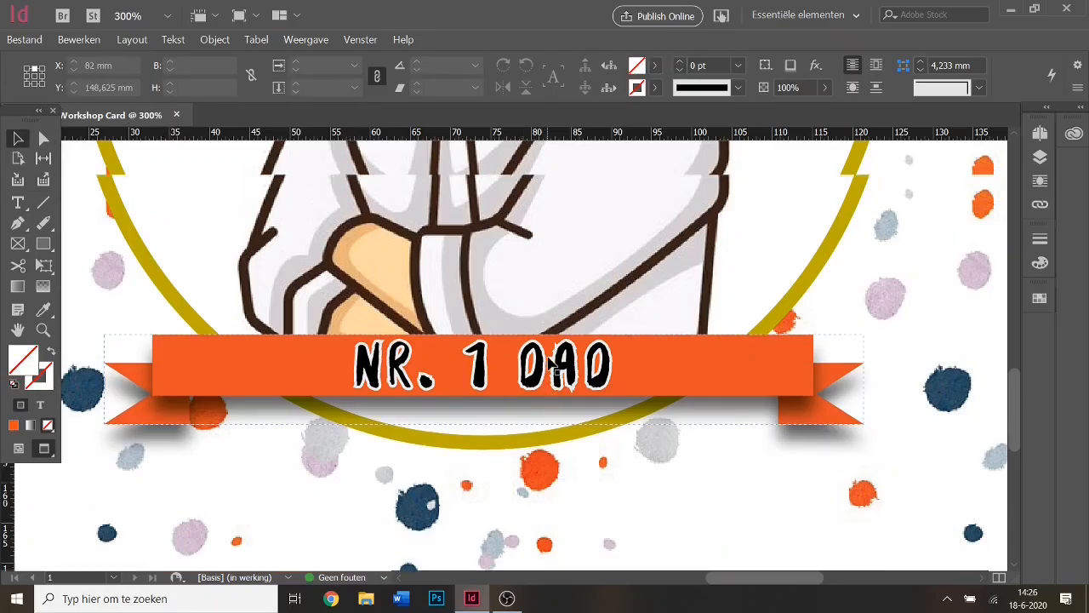
{"action": "scroll", "coordinate": [530, 323], "scroll_direction": "down", "scroll_amount": 1}
{"action": "left_click", "coordinate": [131, 17]}
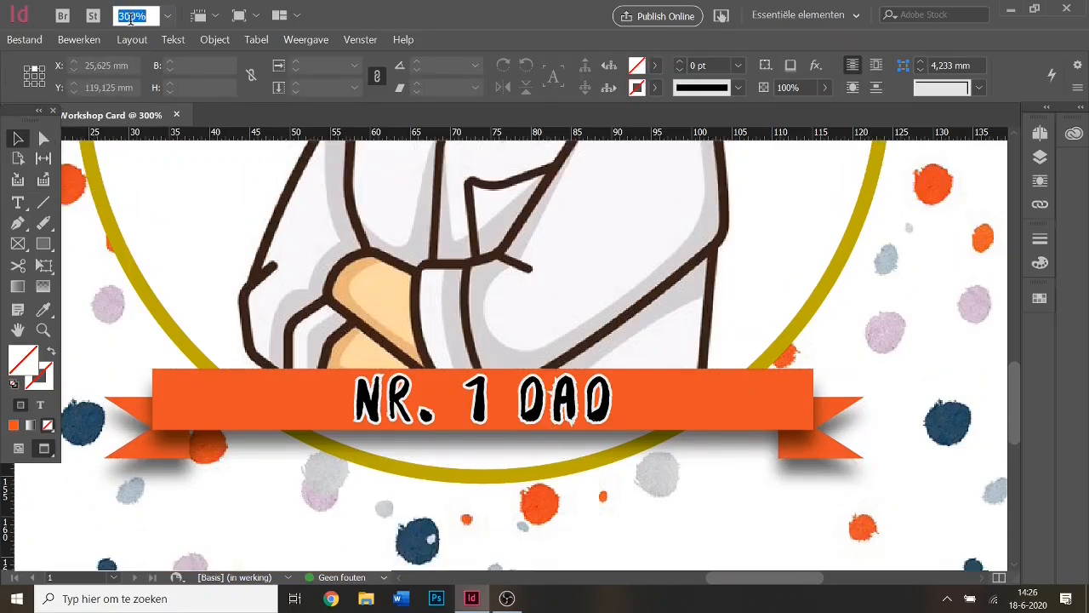
{"action": "type", "text": "75"}
{"action": "key", "text": "Return"}
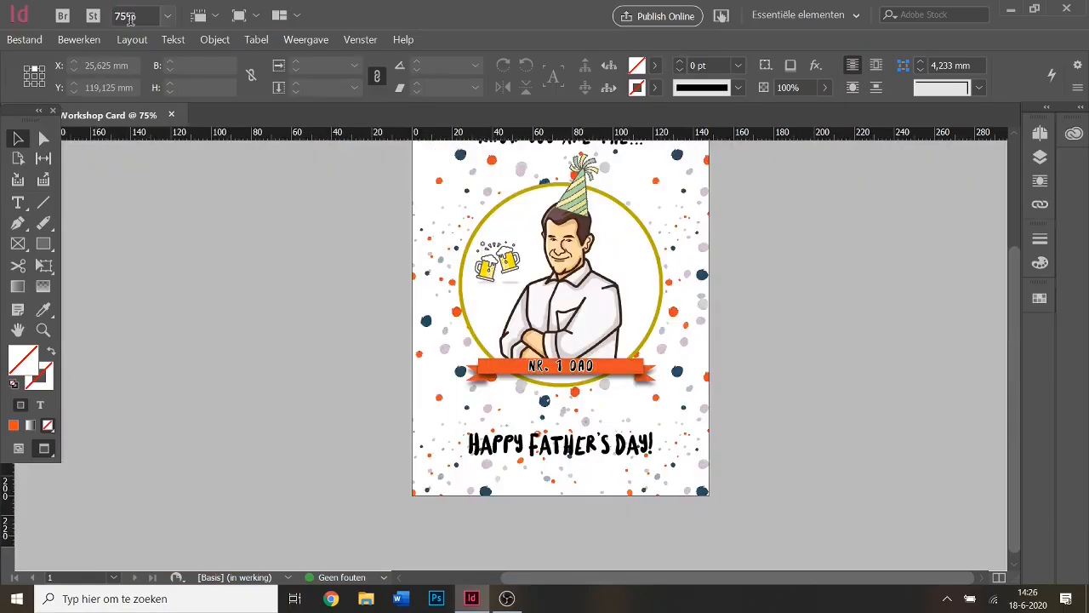
{"action": "left_click_drag", "start_coordinate": [1012, 475], "coordinate": [1017, 420]}
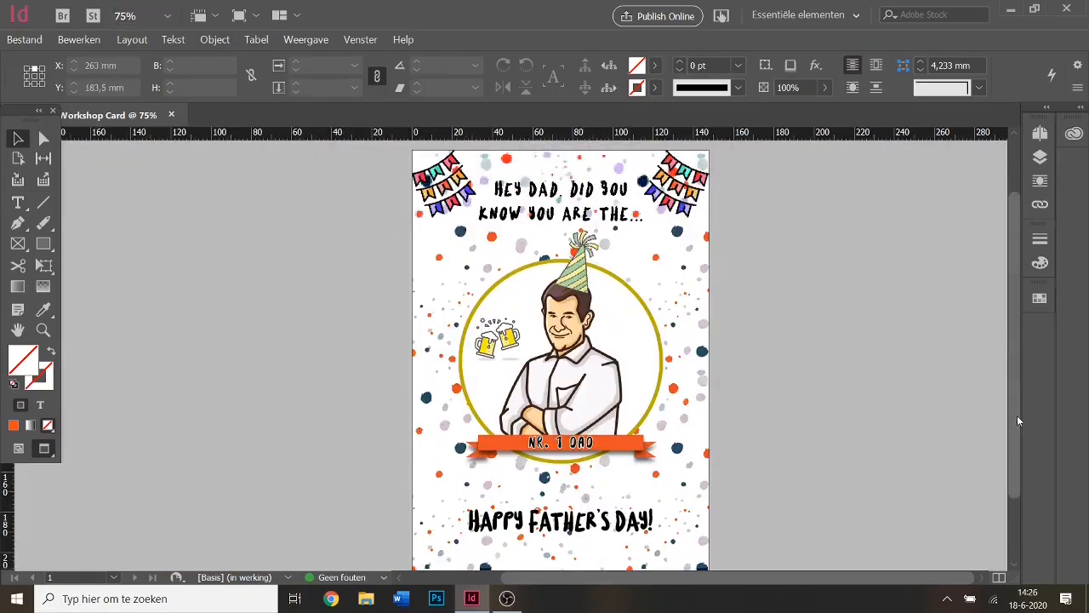
{"action": "left_click", "coordinate": [43, 244]}
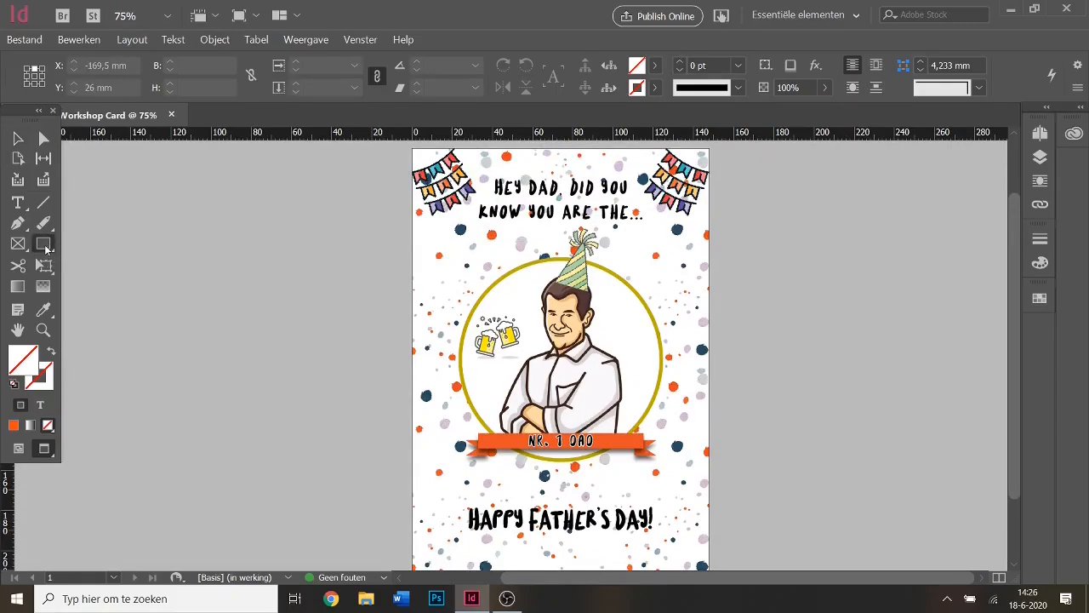
{"action": "left_click_drag", "start_coordinate": [414, 146], "coordinate": [709, 489]}
{"action": "left_click", "coordinate": [654, 66]}
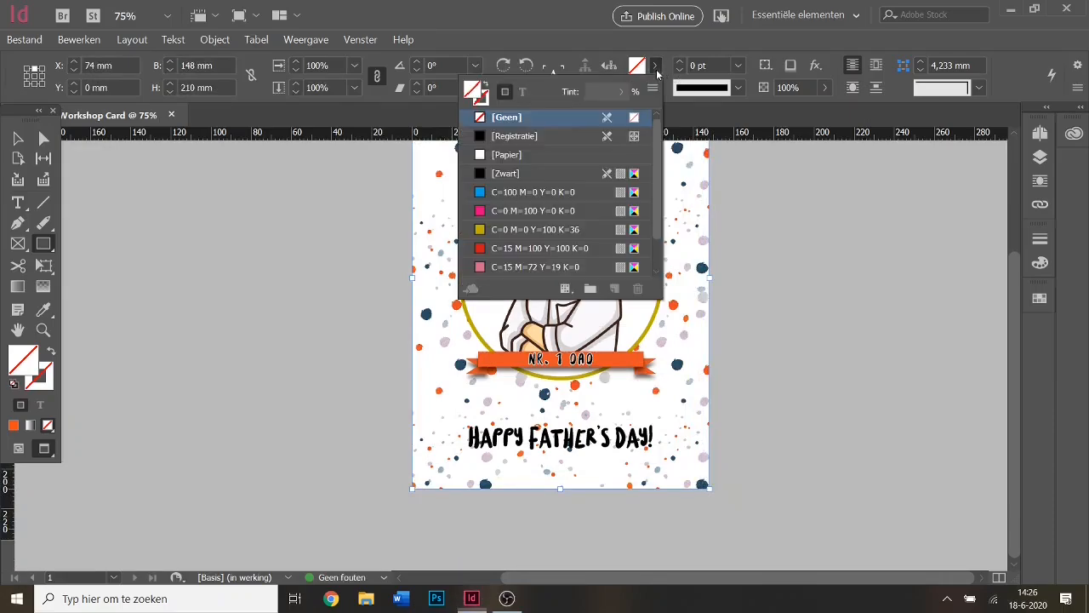
{"action": "left_click", "coordinate": [536, 192]}
{"action": "left_click", "coordinate": [660, 72]}
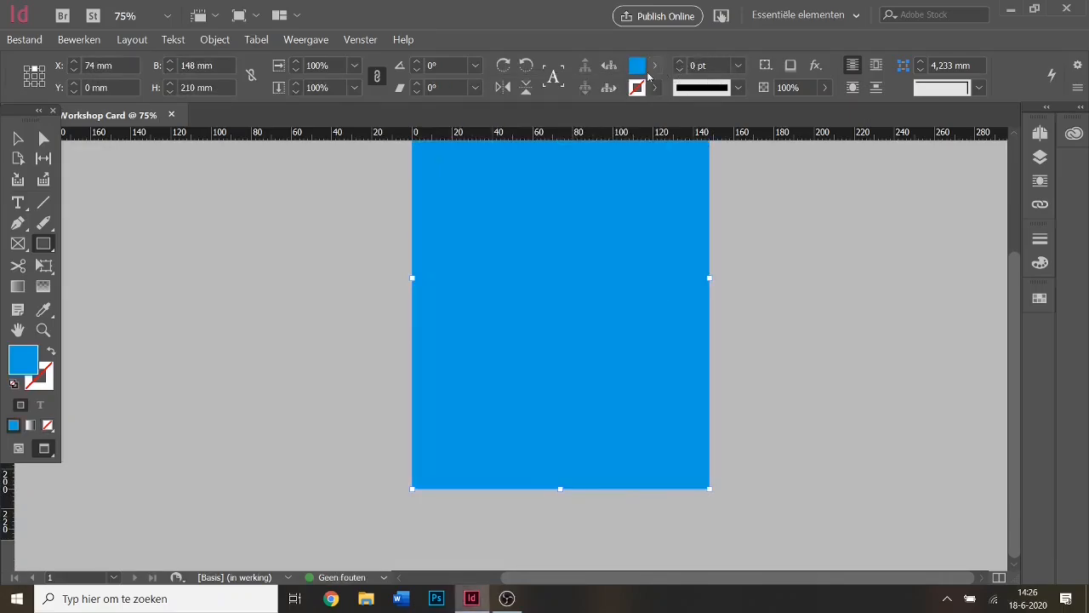
{"action": "left_click", "coordinate": [18, 138]}
{"action": "scroll", "coordinate": [546, 296], "scroll_direction": "up", "scroll_amount": 2}
{"action": "scroll", "coordinate": [547, 296], "scroll_direction": "up", "scroll_amount": 1}
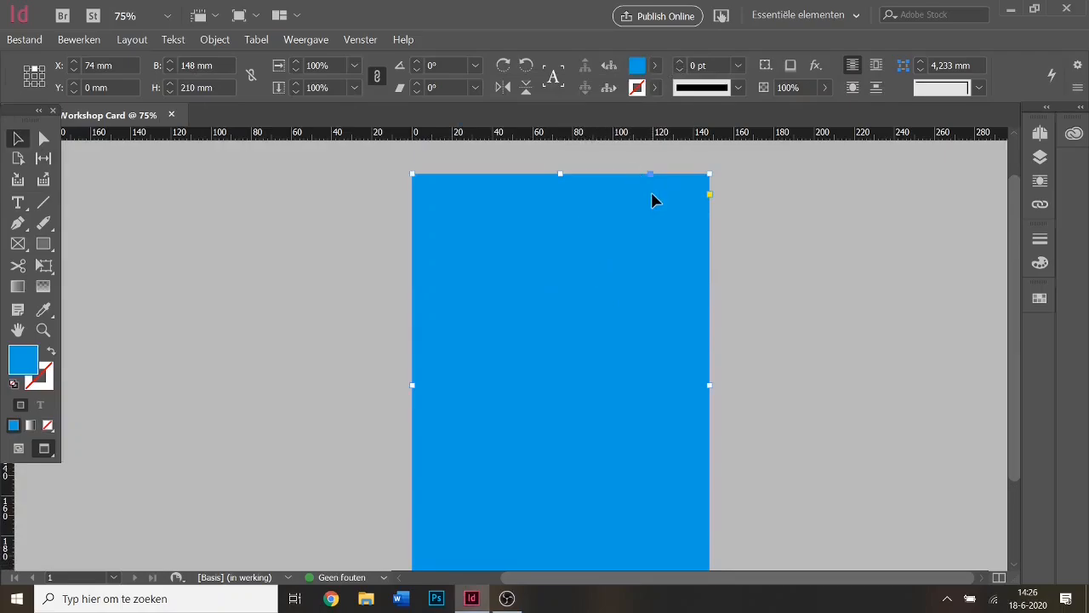
{"action": "left_click", "coordinate": [800, 91]}
{"action": "left_click", "coordinate": [785, 85]}
{"action": "key", "text": "Return"}
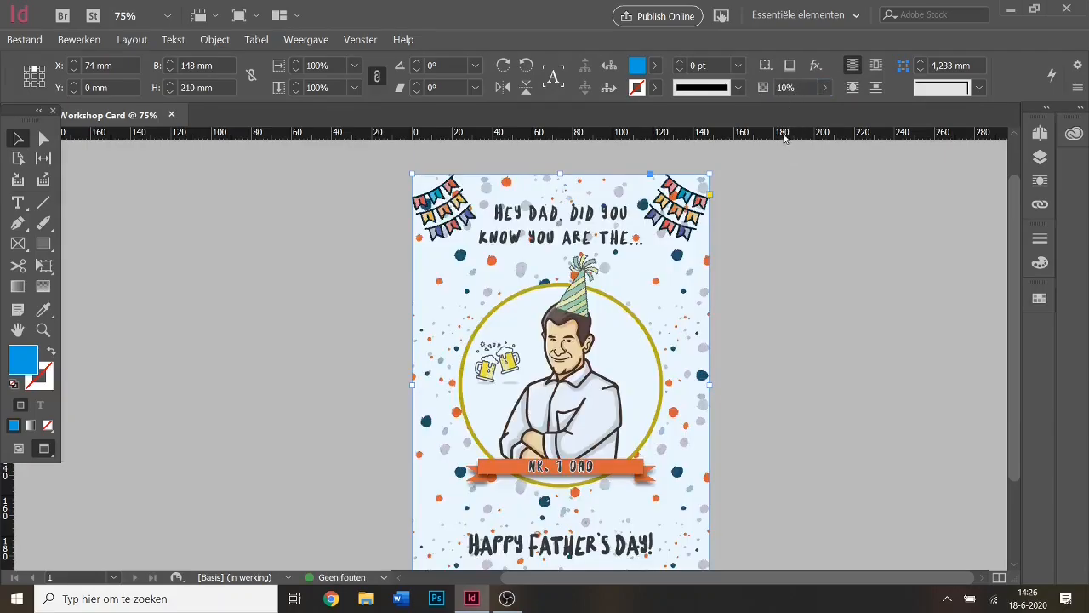
{"action": "left_click", "coordinate": [783, 90]}
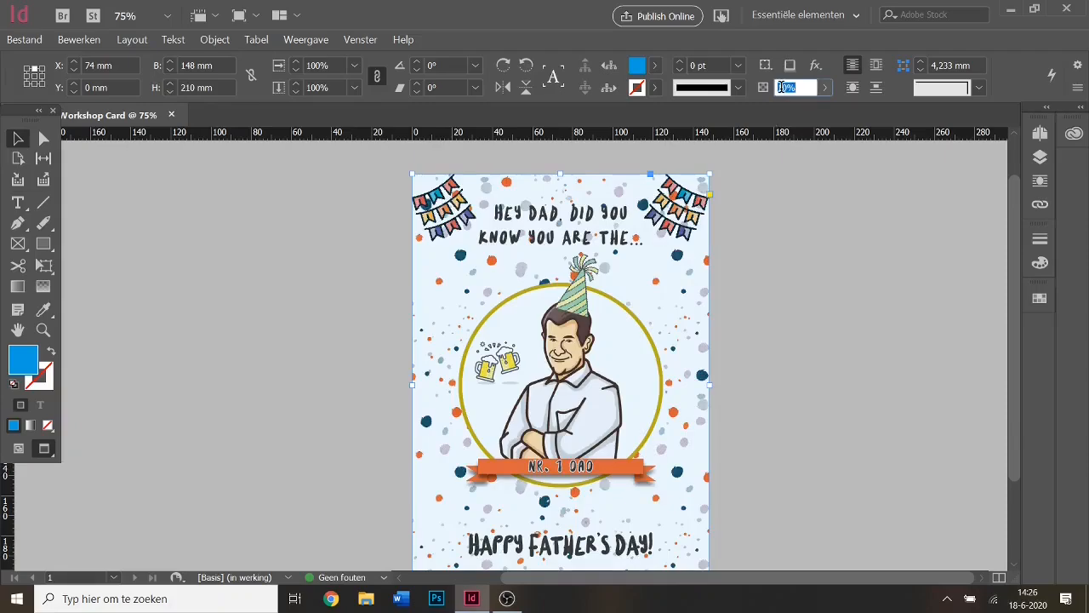
{"action": "left_click", "coordinate": [784, 87]}
{"action": "type", "text": "3"}
{"action": "key", "text": "Return"}
{"action": "double_click", "coordinate": [784, 88]}
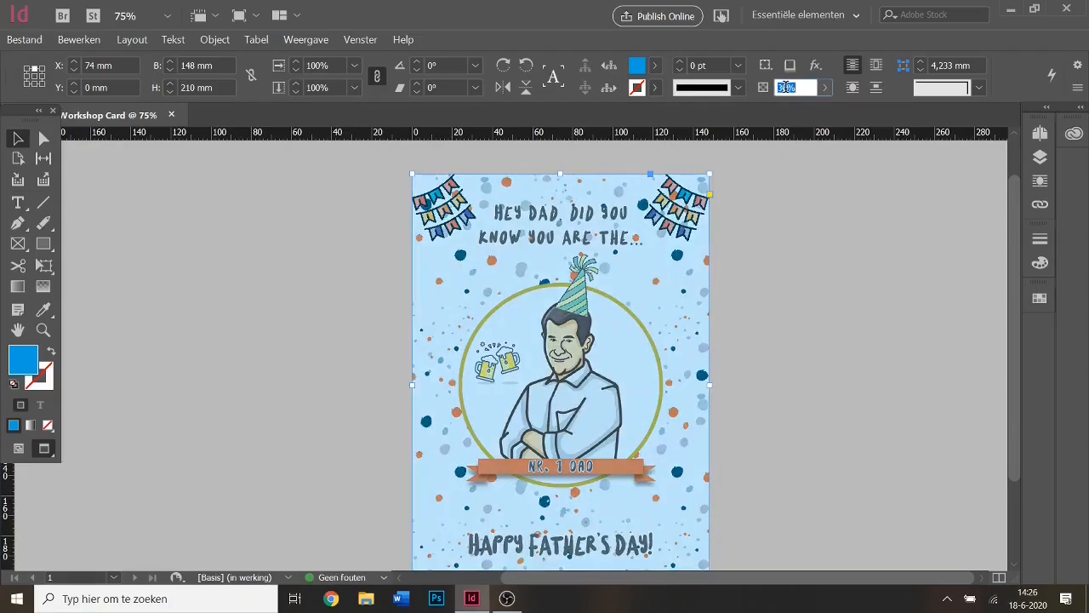
{"action": "left_click", "coordinate": [781, 87]}
{"action": "type", "text": "5"}
{"action": "key", "text": "Return"}
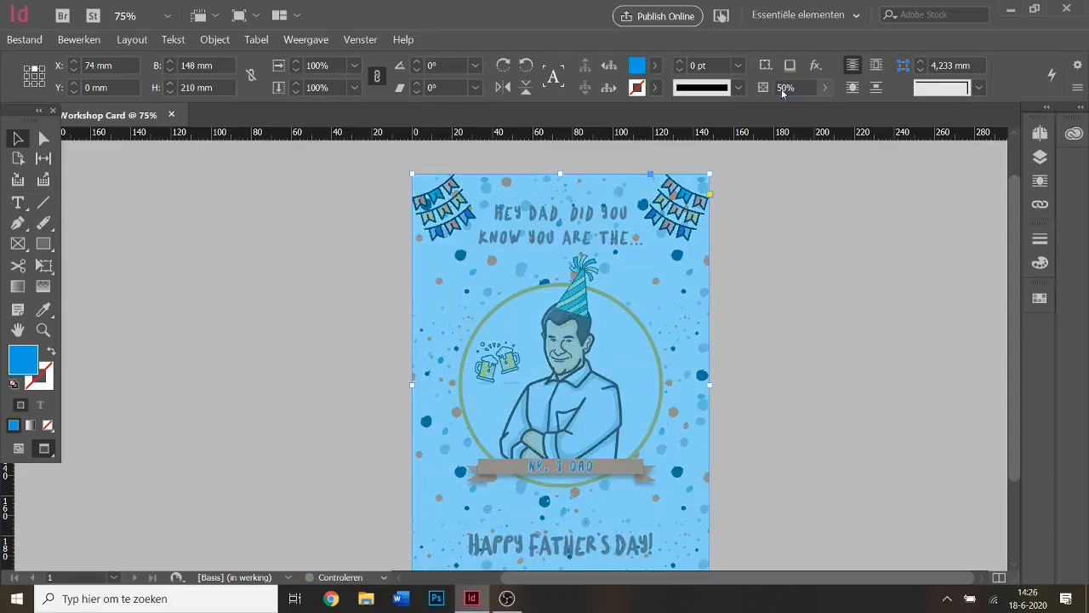
{"action": "double_click", "coordinate": [781, 88]}
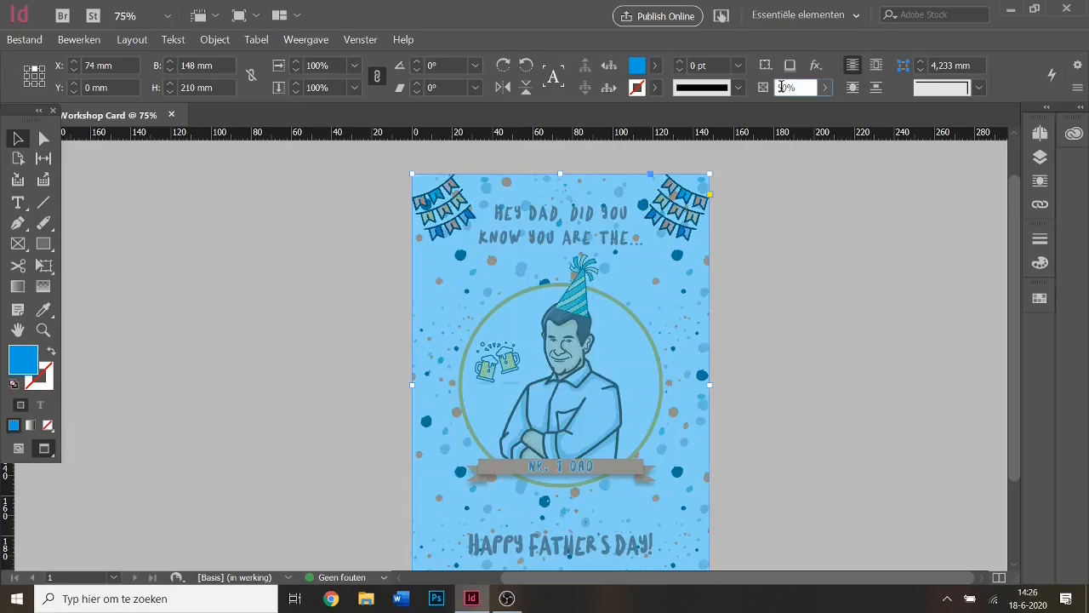
{"action": "left_click", "coordinate": [781, 88]}
{"action": "key", "text": "BackSpace"}
{"action": "type", "text": "1"}
{"action": "key", "text": "Return"}
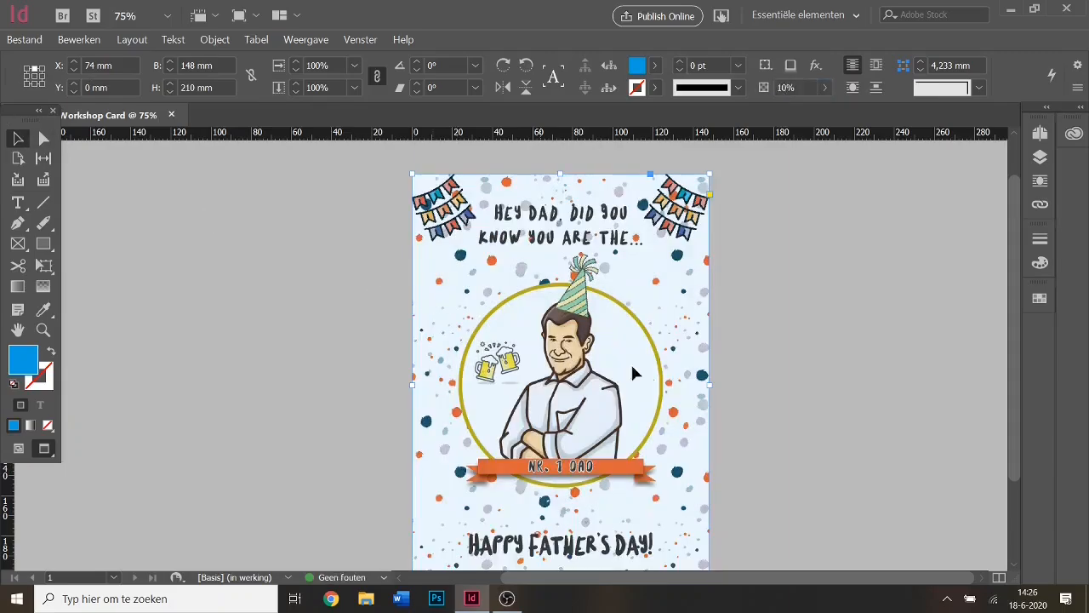
{"action": "left_click_drag", "start_coordinate": [645, 366], "coordinate": [320, 382]}
{"action": "left_click_drag", "start_coordinate": [650, 406], "coordinate": [653, 371]}
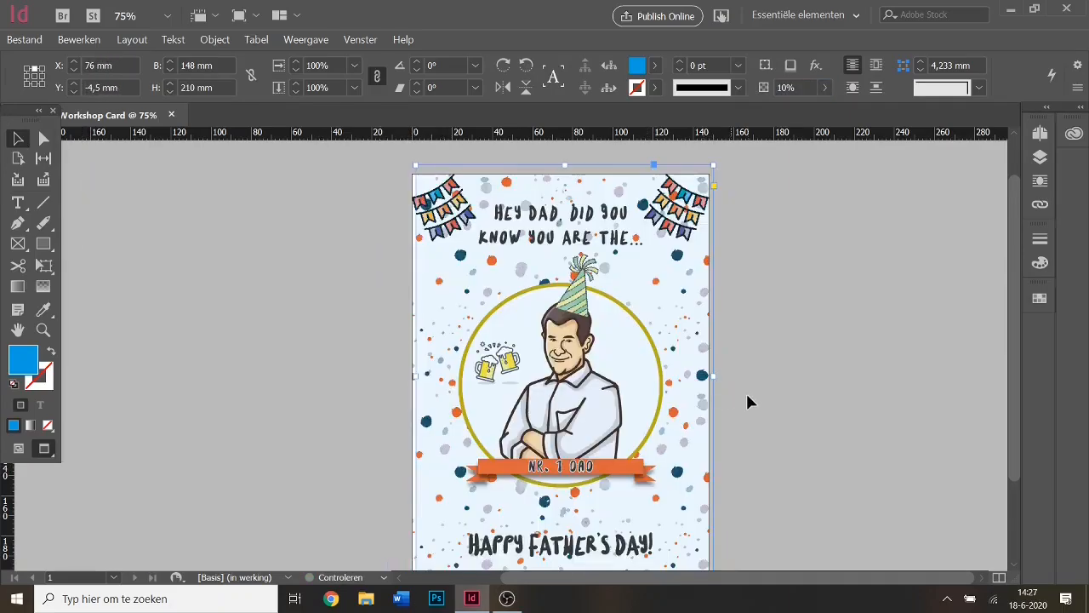
{"action": "key", "text": "Delete"}
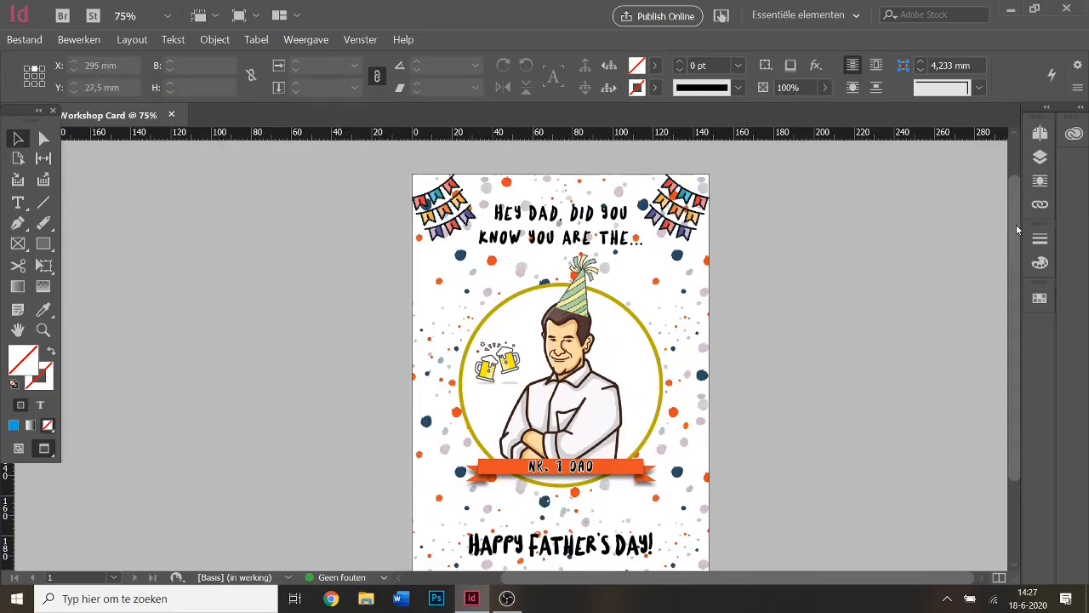
{"action": "left_click_drag", "start_coordinate": [1016, 224], "coordinate": [1018, 248]}
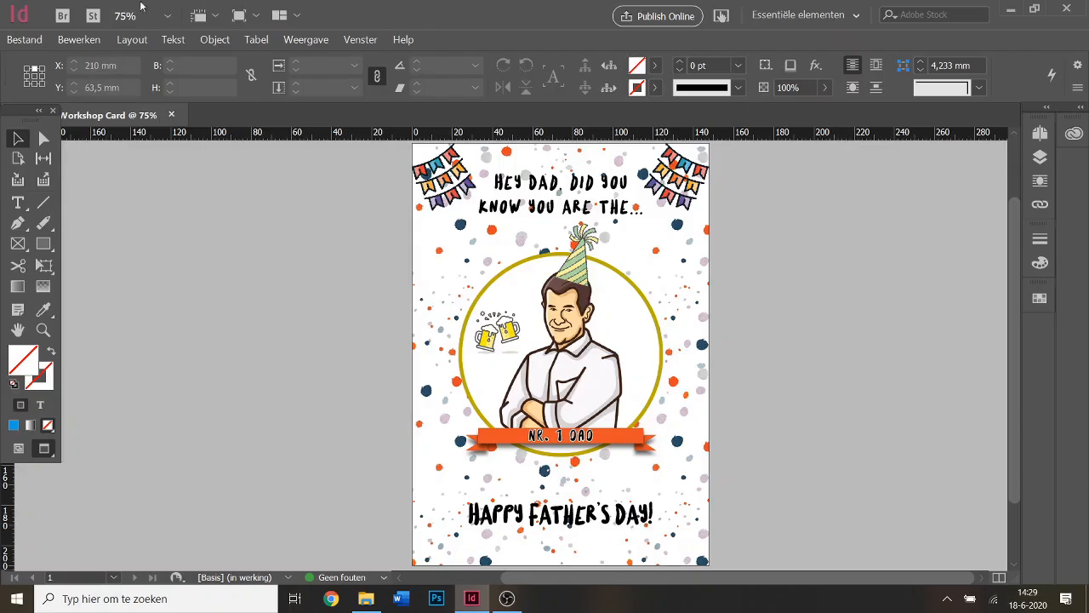
Export the card as JPEG named InDesign Workshop Card into Downloads Workshop InDesign.
{"action": "left_click", "coordinate": [28, 41]}
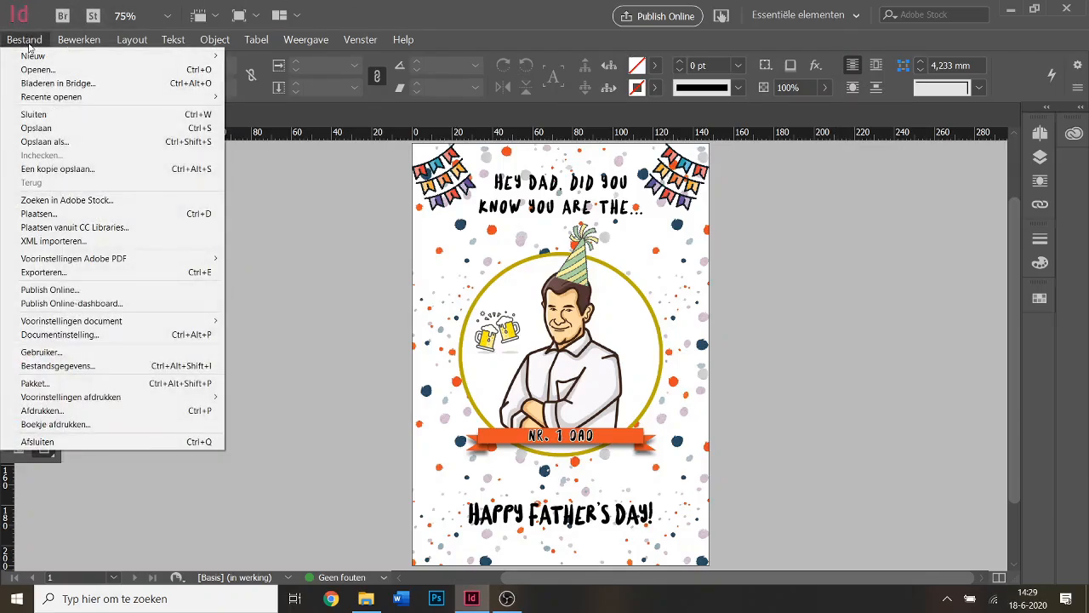
{"action": "left_click", "coordinate": [97, 273]}
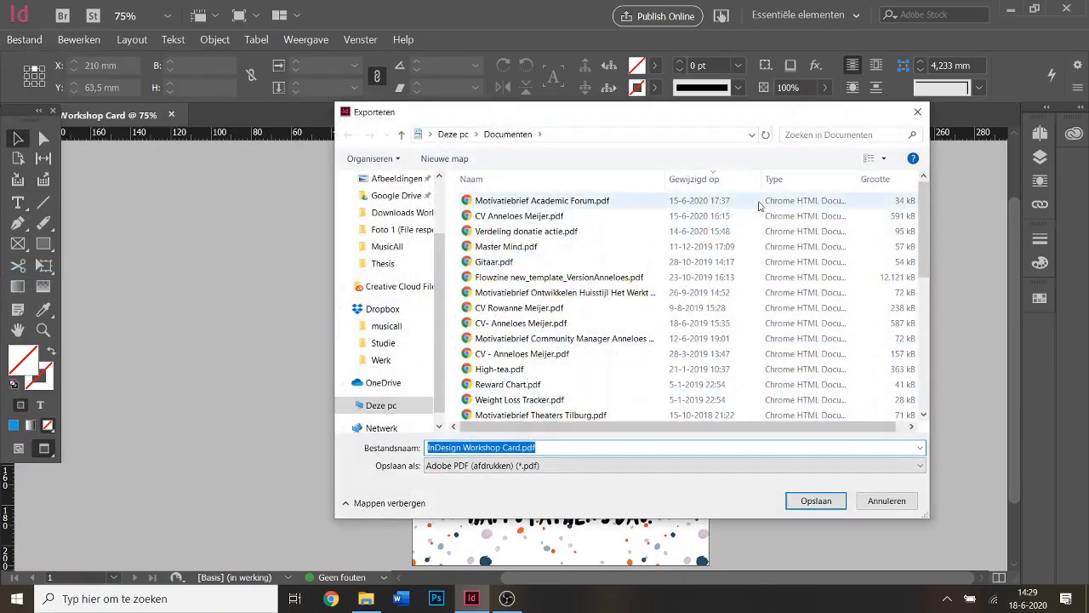
{"action": "scroll", "coordinate": [366, 311], "scroll_direction": "up", "scroll_amount": 1}
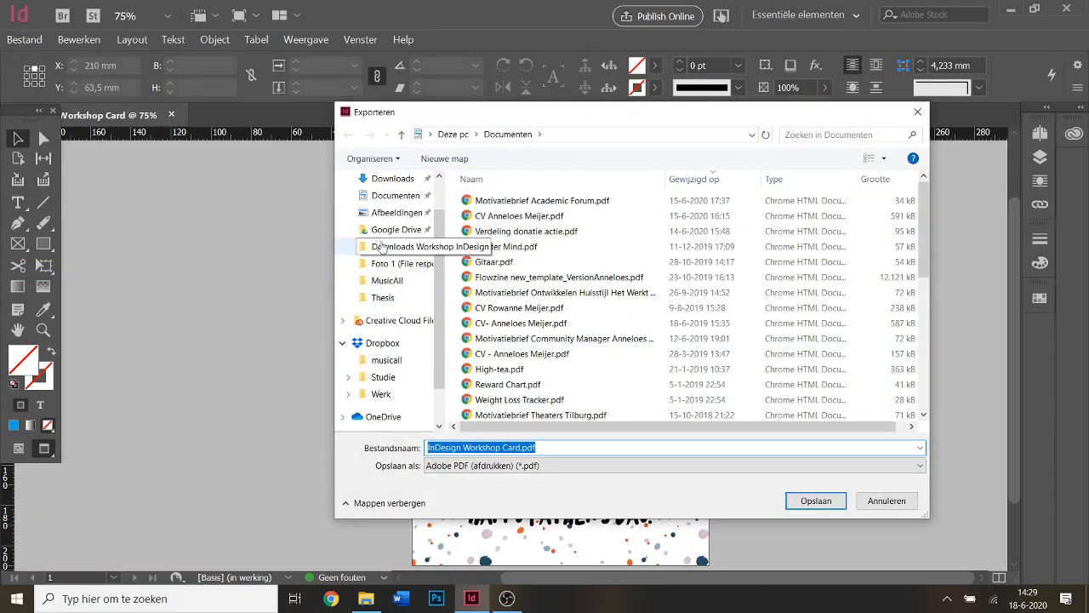
{"action": "scroll", "coordinate": [380, 246], "scroll_direction": "up", "scroll_amount": 1}
{"action": "left_click", "coordinate": [380, 291]}
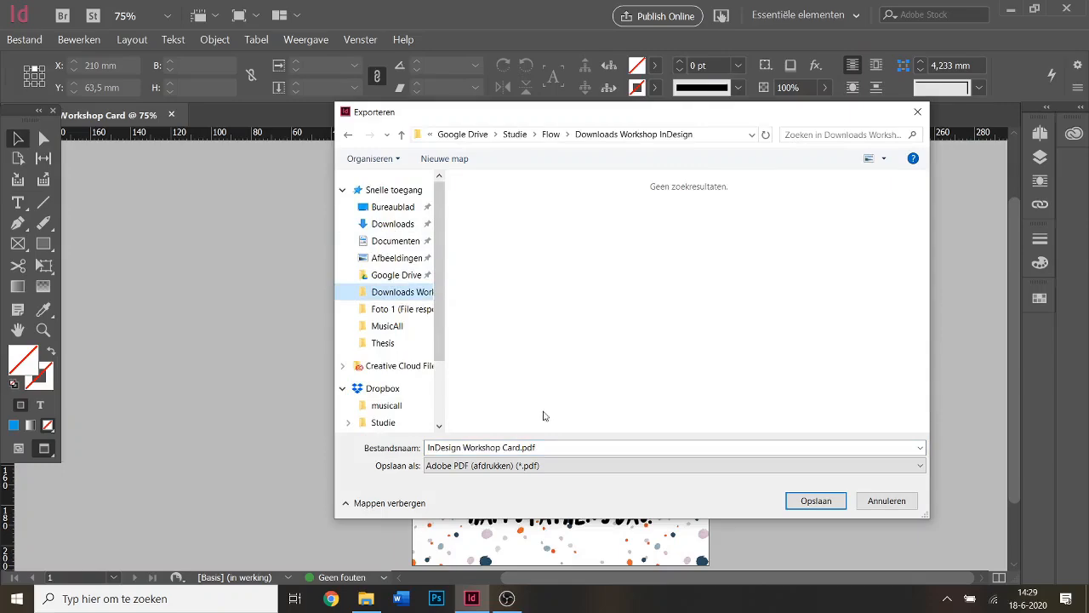
{"action": "left_click", "coordinate": [550, 465]}
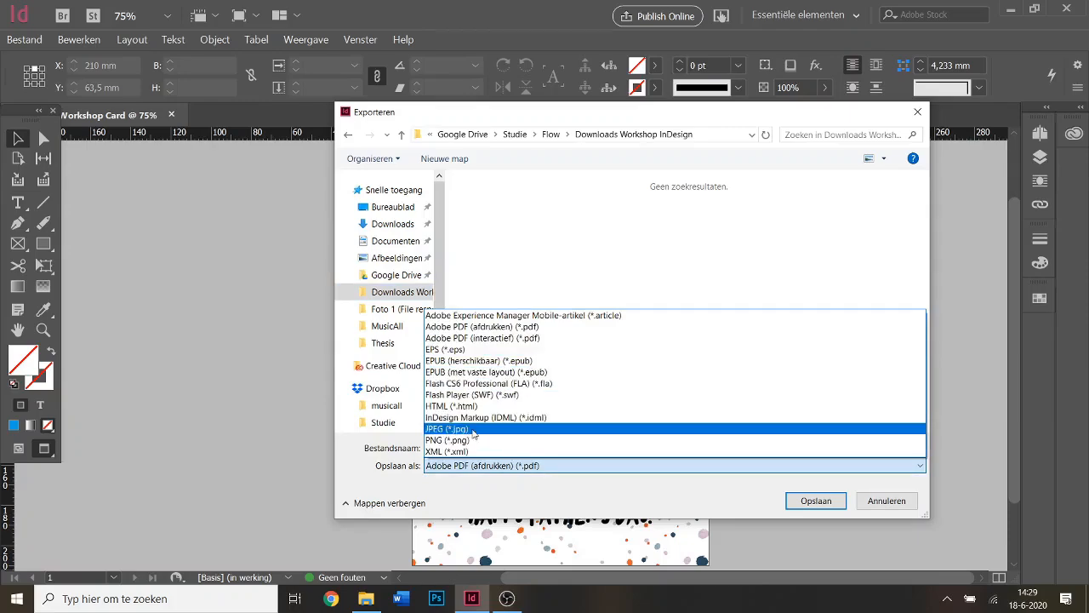
{"action": "left_click", "coordinate": [547, 433]}
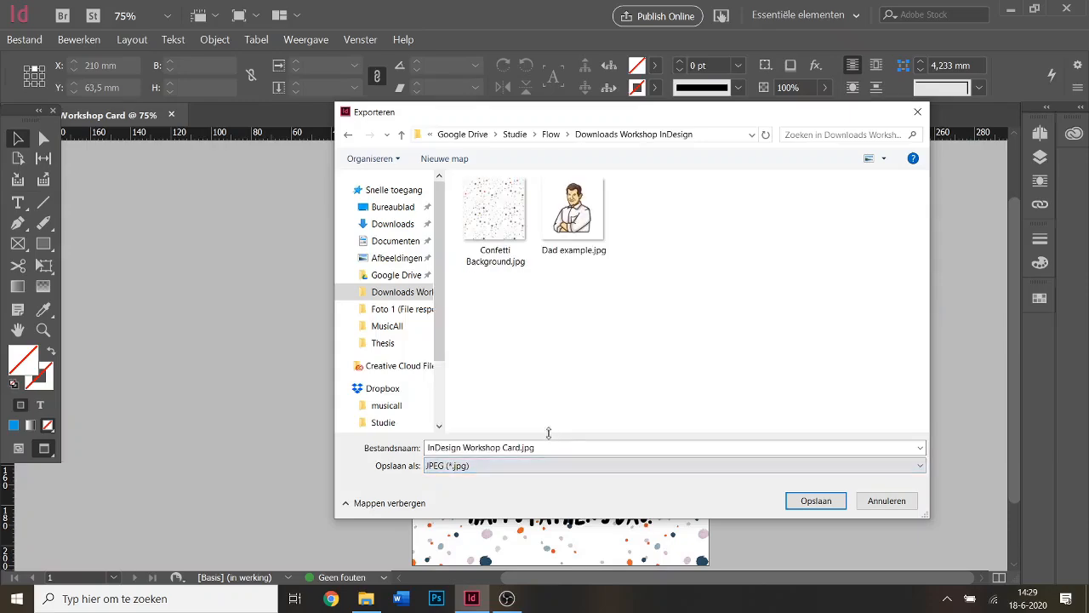
{"action": "left_click", "coordinate": [815, 501]}
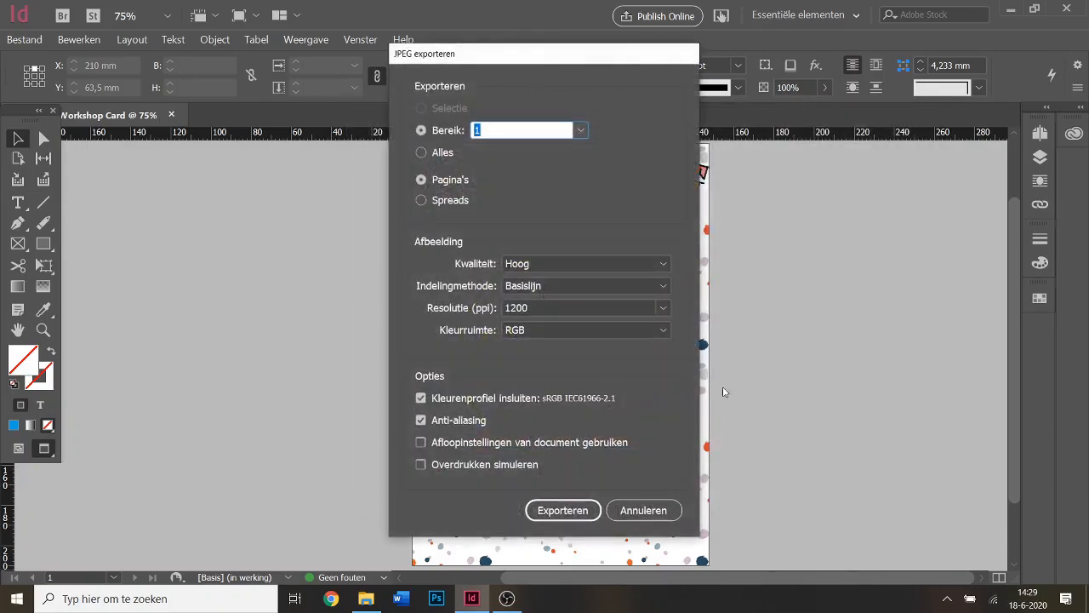
Keep JPEG quality Hoog and resolution 1200 ppi, then write out the image.
{"action": "left_click", "coordinate": [660, 310]}
{"action": "left_click", "coordinate": [555, 432]}
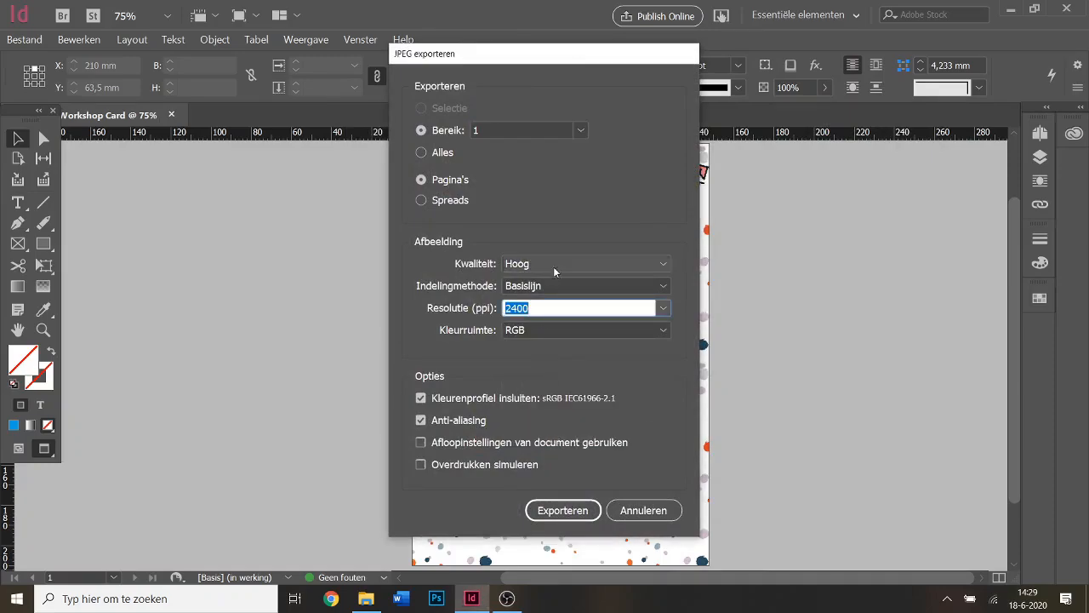
{"action": "left_click", "coordinate": [653, 268]}
{"action": "left_click", "coordinate": [569, 281]}
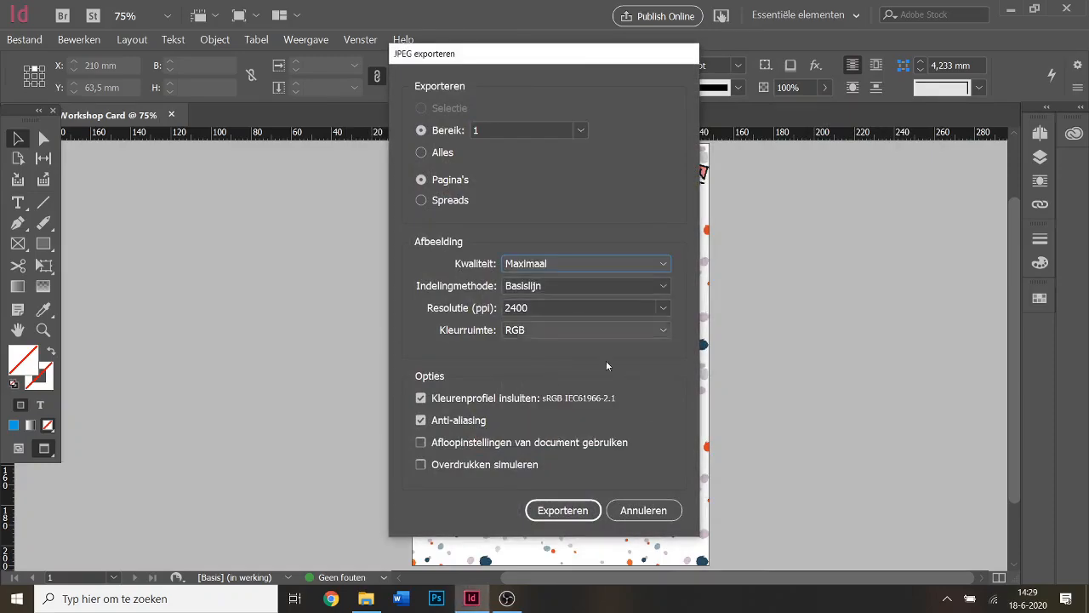
{"action": "left_click", "coordinate": [663, 308]}
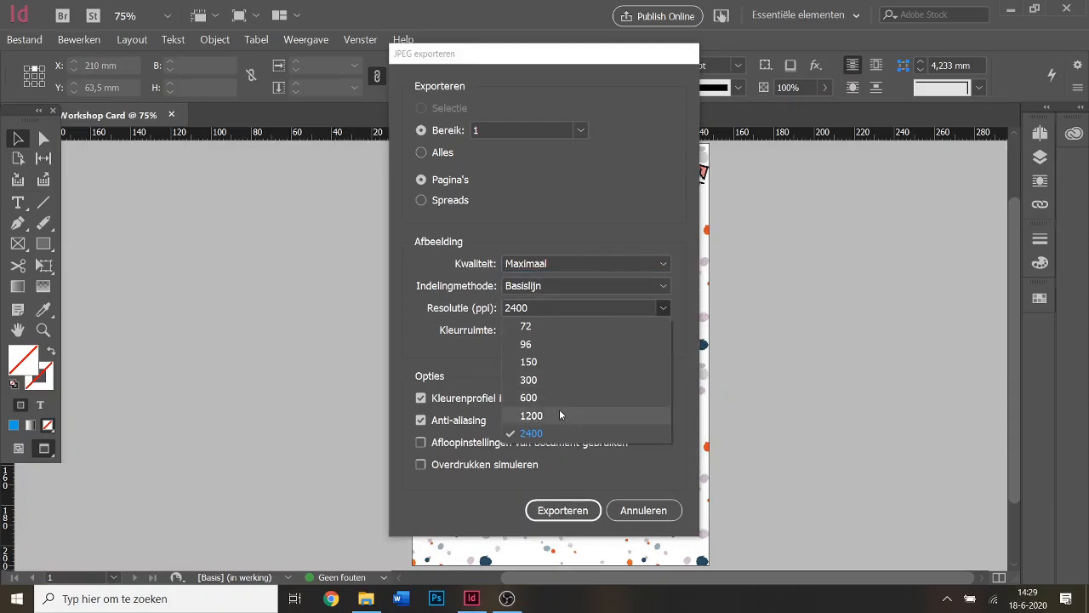
{"action": "left_click", "coordinate": [559, 413]}
{"action": "left_click", "coordinate": [557, 266]}
{"action": "left_click", "coordinate": [545, 301]}
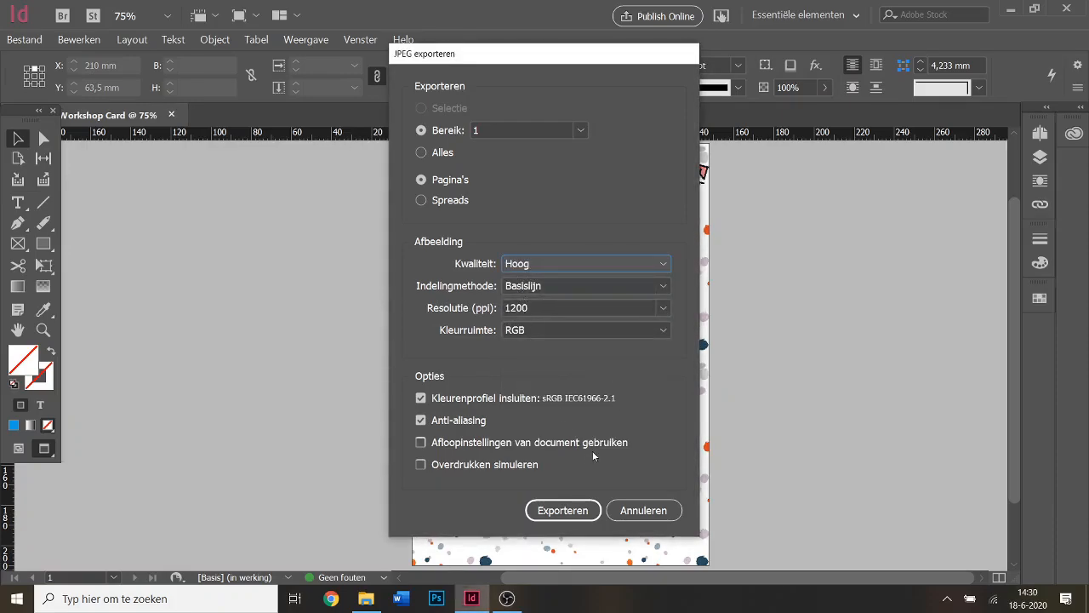
{"action": "left_click", "coordinate": [586, 507]}
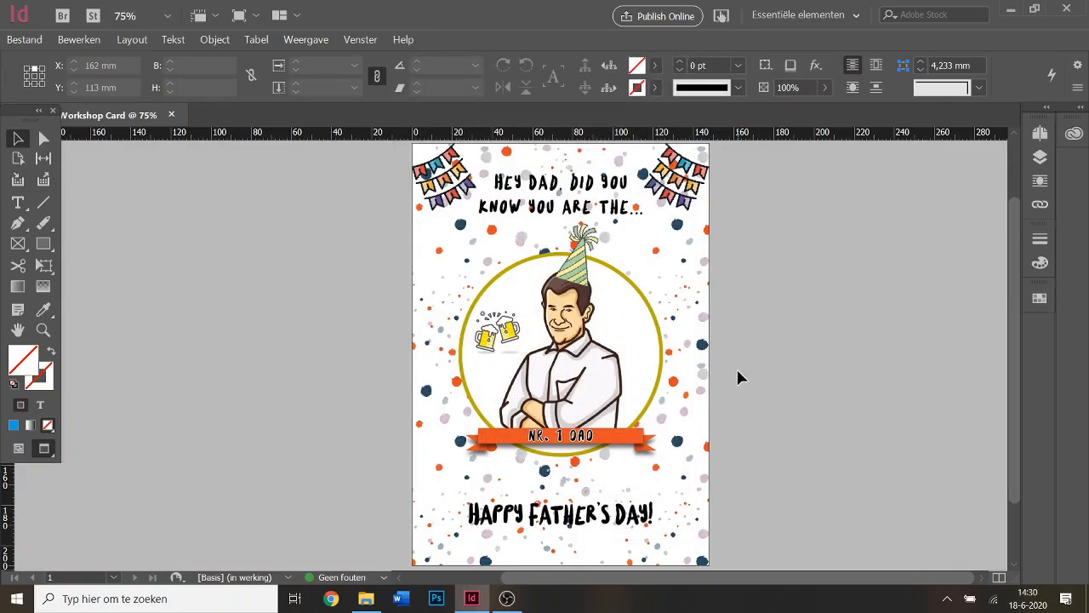
Export InDesign Workshop Card.pdf as Adobe PDF (afdrukken) with the Afdrukken met hoge kwaliteit preset.
{"action": "left_click", "coordinate": [25, 40]}
{"action": "left_click", "coordinate": [196, 273]}
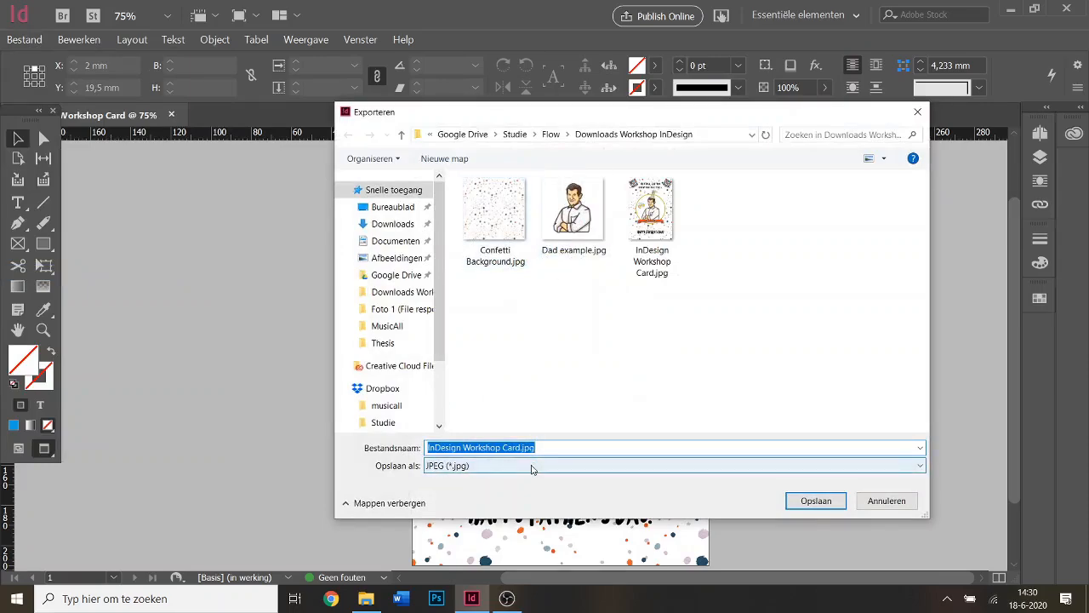
{"action": "left_click", "coordinate": [532, 466]}
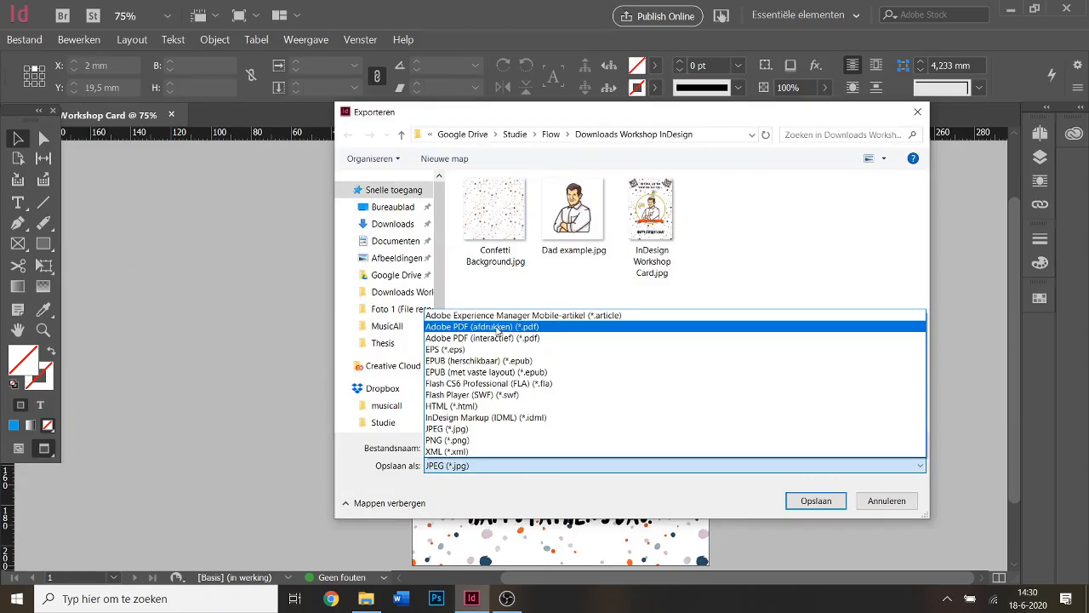
{"action": "left_click", "coordinate": [544, 327]}
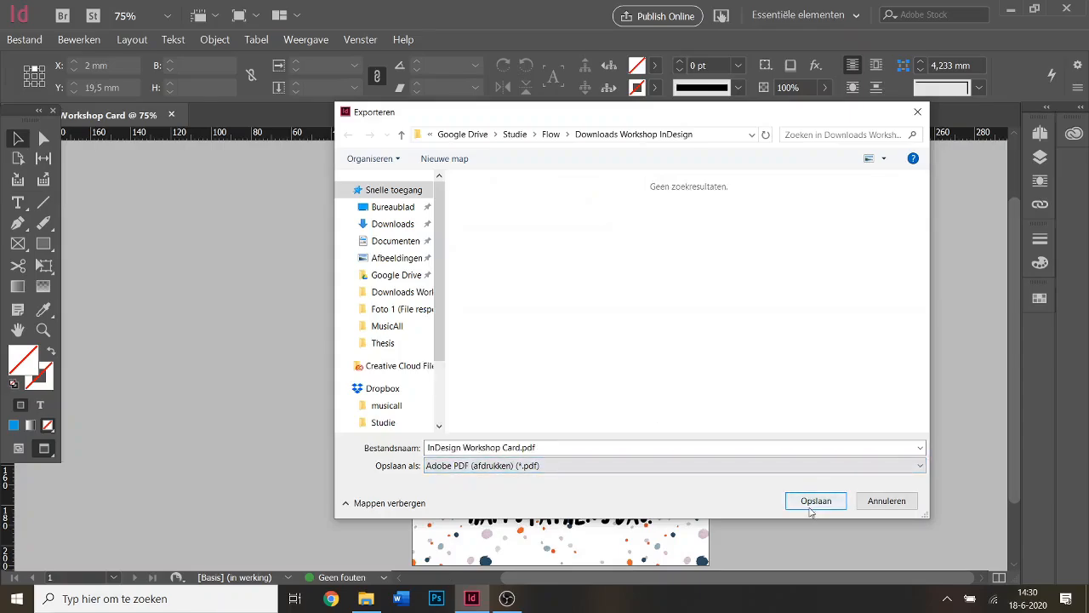
{"action": "left_click", "coordinate": [811, 502]}
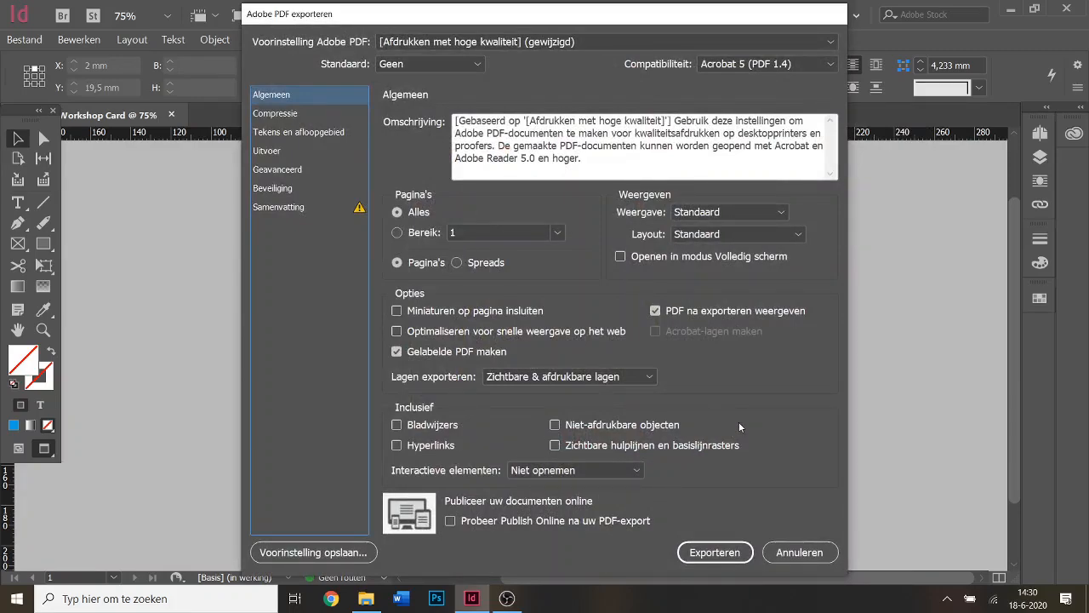
{"action": "left_click", "coordinate": [713, 552]}
In File Explorer, open InDesign Workshop Card.jpg from Google Drive > Downloads Workshop InDesign.
{"action": "left_click", "coordinate": [365, 598]}
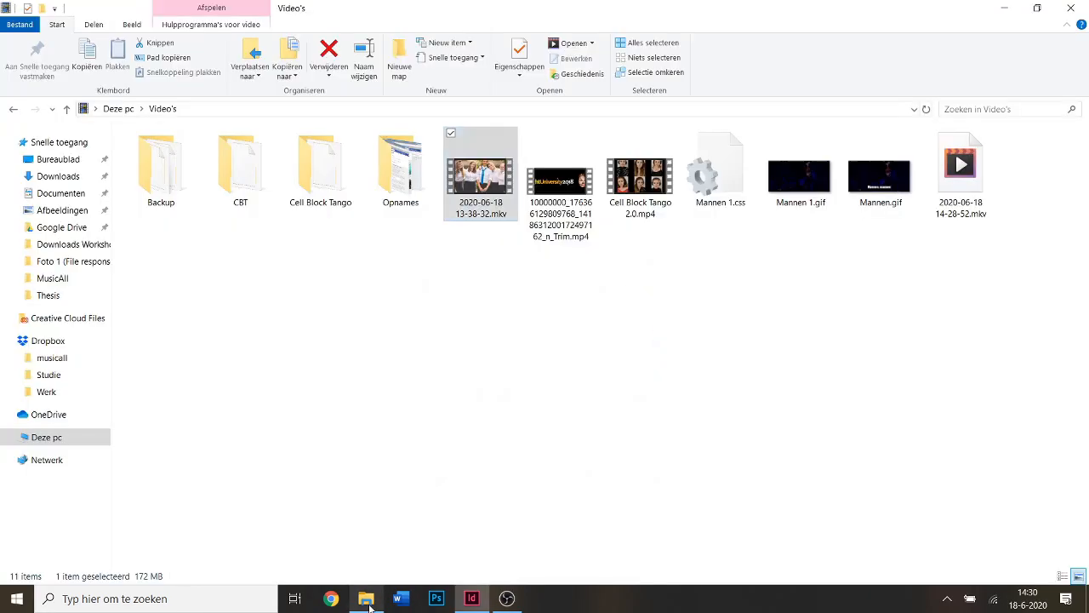
{"action": "left_click", "coordinate": [60, 228]}
{"action": "left_click", "coordinate": [62, 245]}
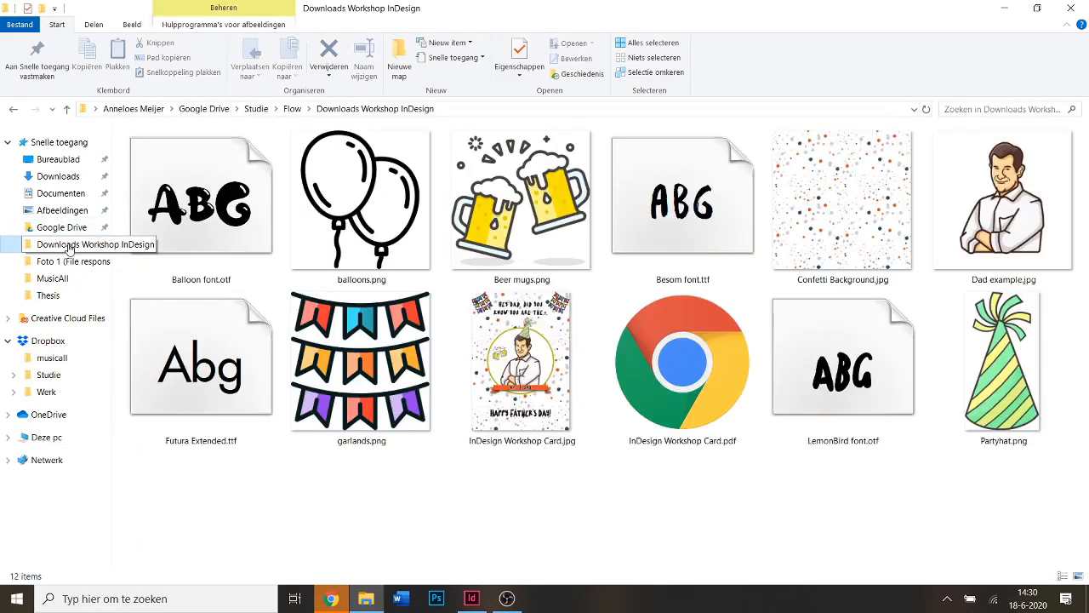
{"action": "double_click", "coordinate": [570, 394]}
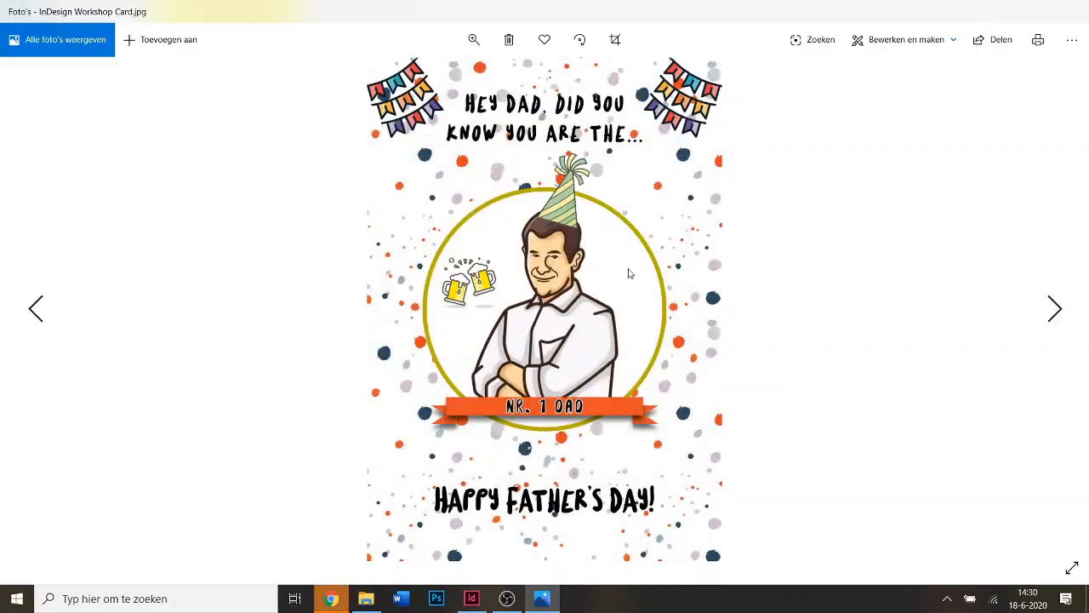
Switch to Chrome and scroll through the exported InDesign Workshop Card.pdf.
{"action": "left_click", "coordinate": [330, 599]}
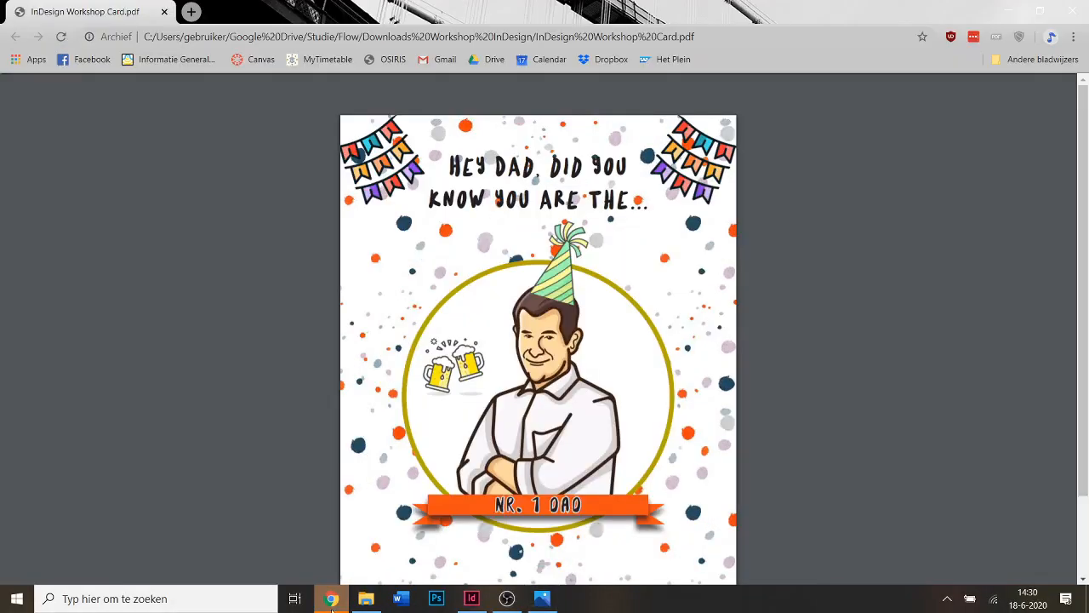
{"action": "scroll", "coordinate": [842, 281], "scroll_direction": "down", "scroll_amount": 1}
{"action": "scroll", "coordinate": [815, 286], "scroll_direction": "up", "scroll_amount": 1}
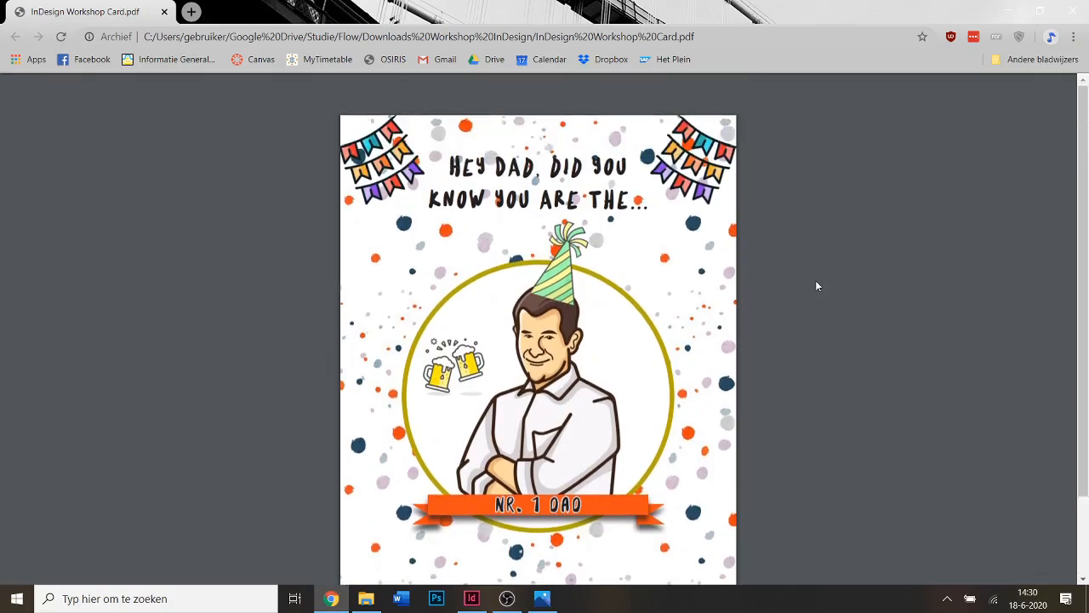
{"action": "scroll", "coordinate": [815, 285], "scroll_direction": "down", "scroll_amount": 1}
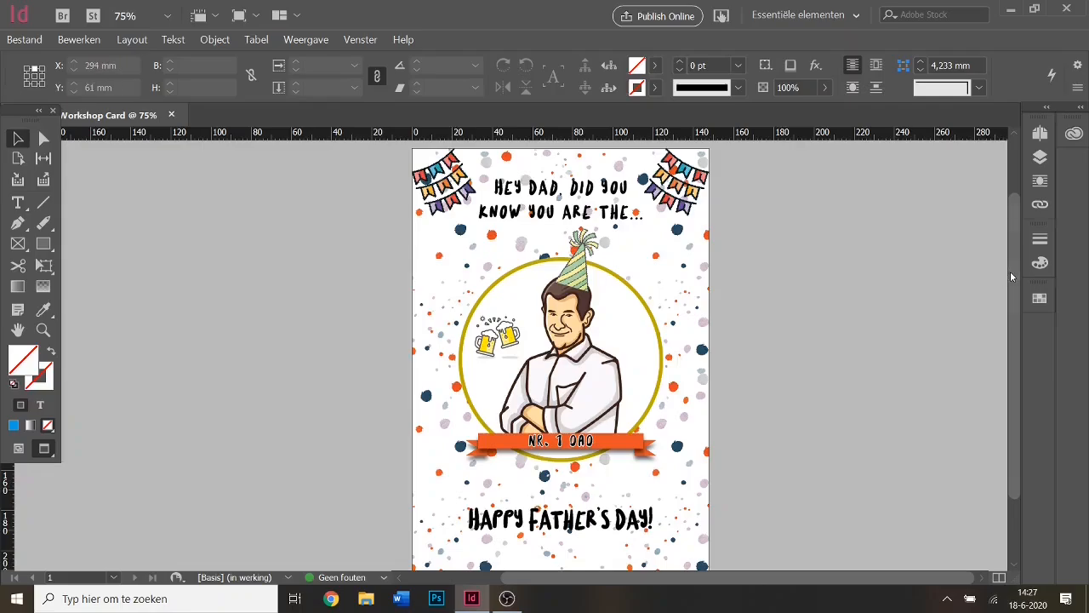
{"action": "scroll", "coordinate": [1013, 274], "scroll_direction": "down", "scroll_amount": 1}
{"action": "left_click_drag", "start_coordinate": [1017, 277], "coordinate": [1019, 277]}
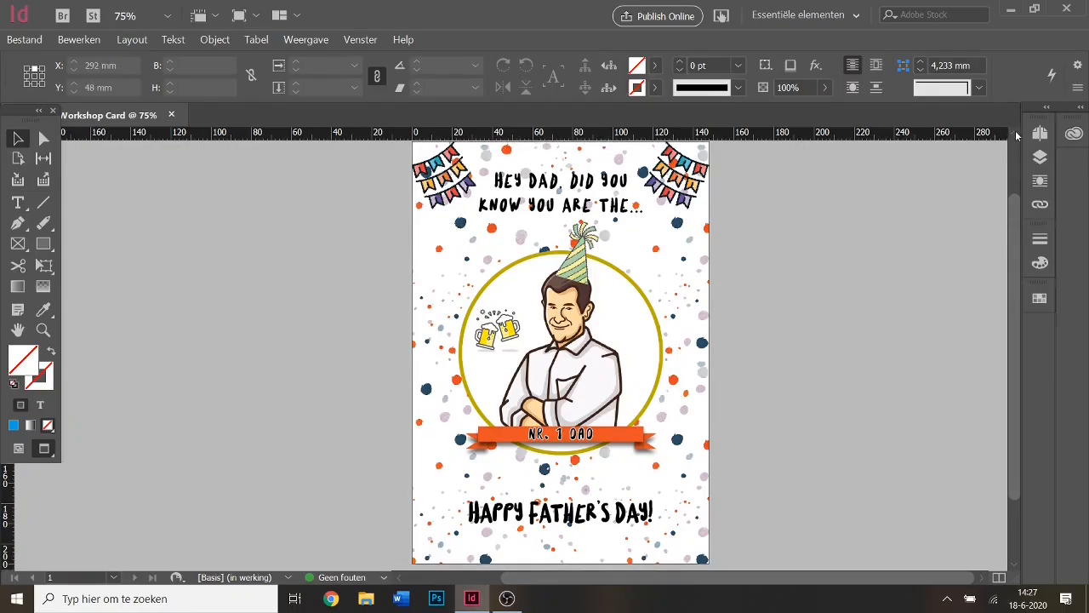
{"action": "left_click_drag", "start_coordinate": [1016, 136], "coordinate": [1017, 203]}
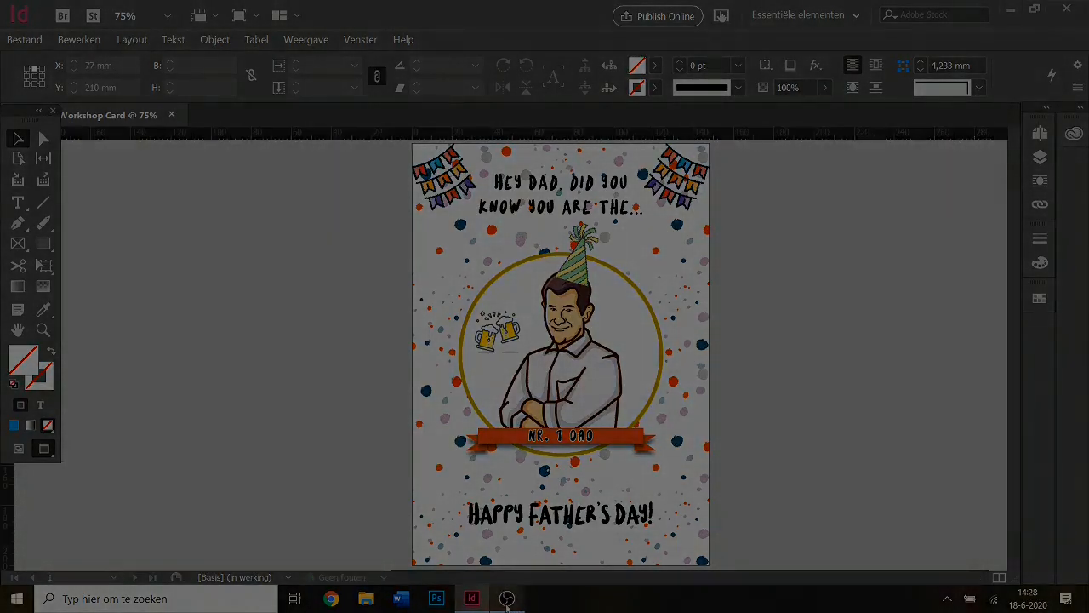
{"action": "key", "text": "alt+Tab"}
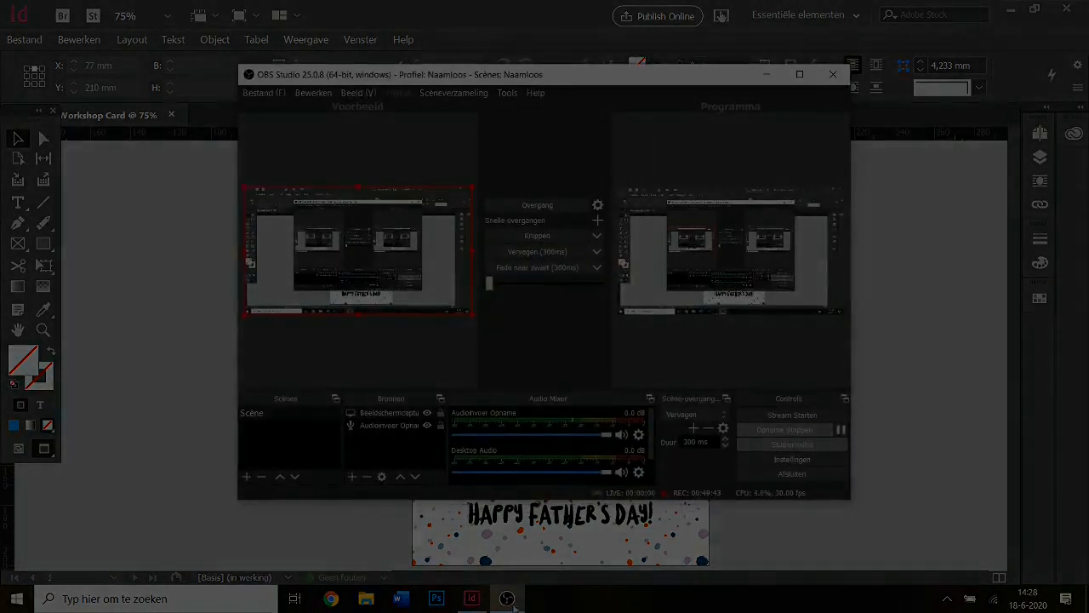